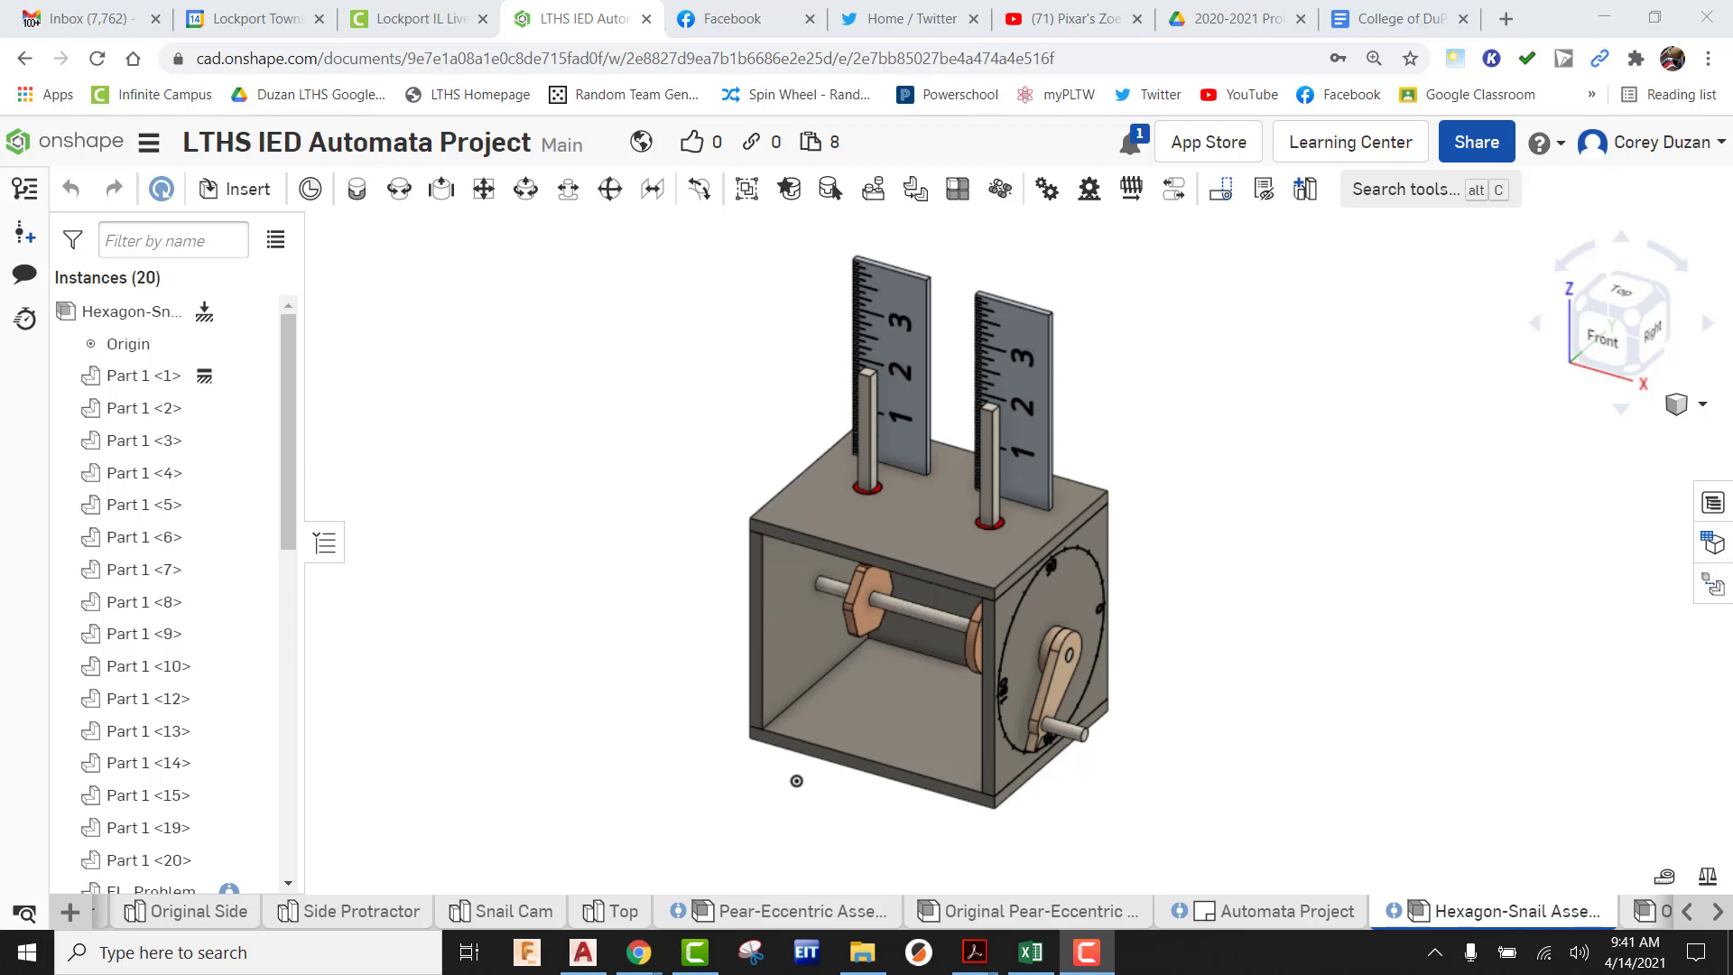
Create a new assembly and insert the Bottom part into it
click(69, 912)
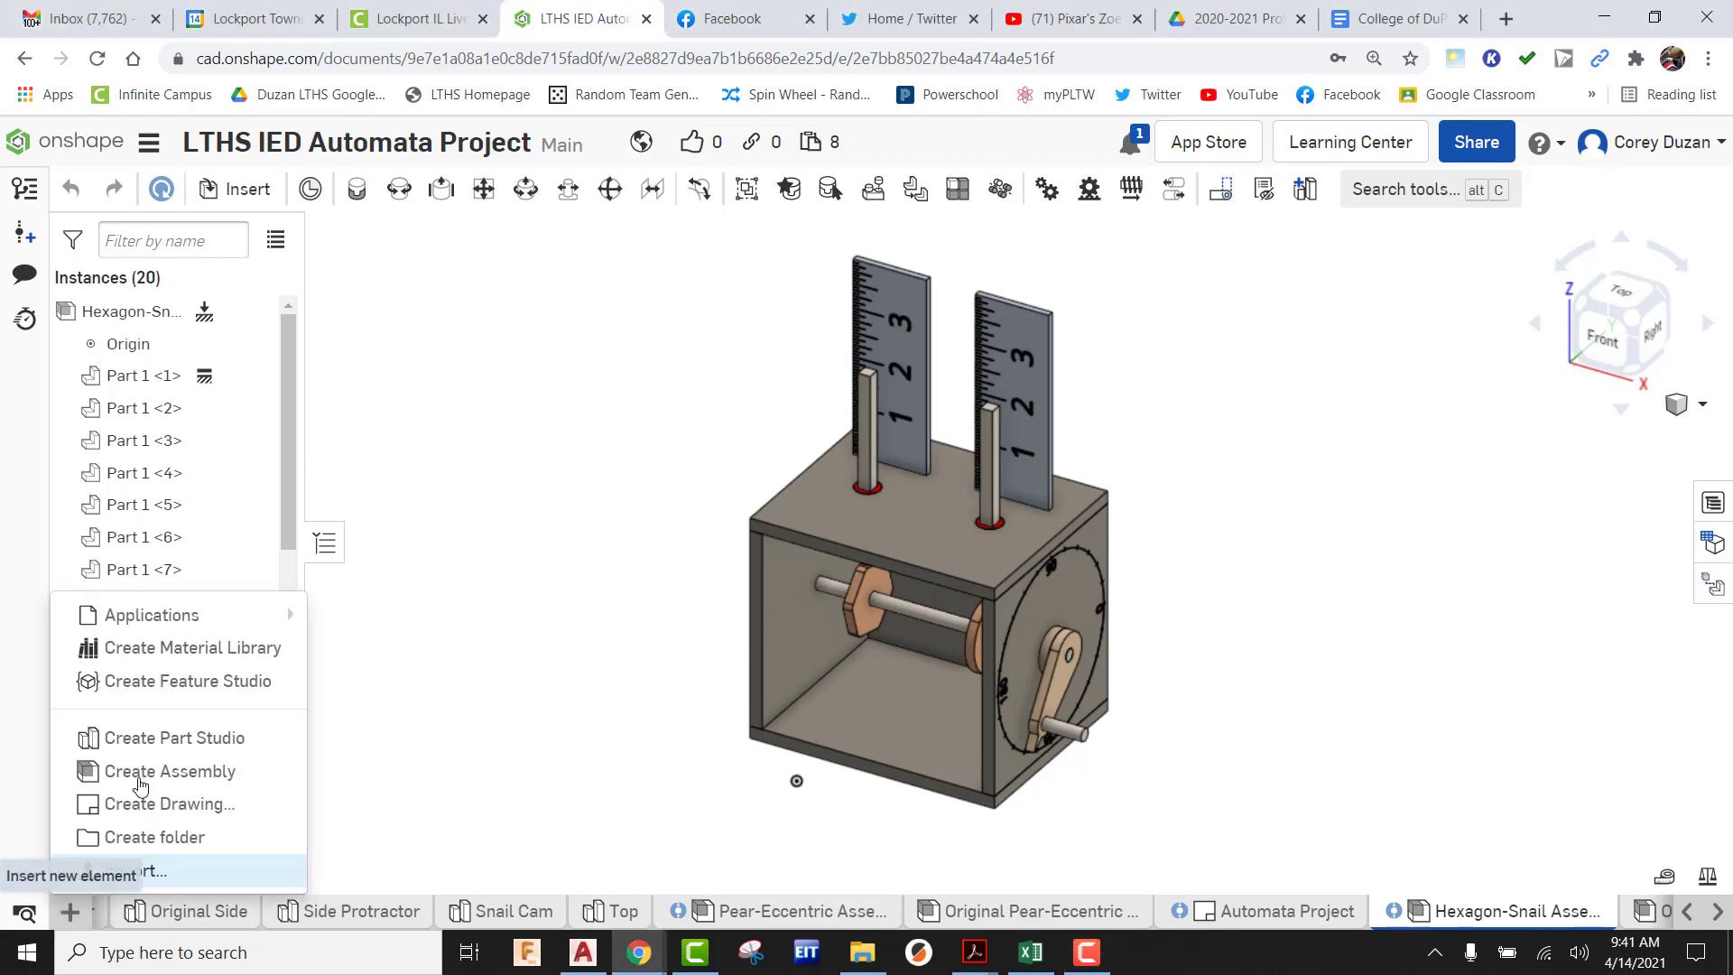
click(153, 769)
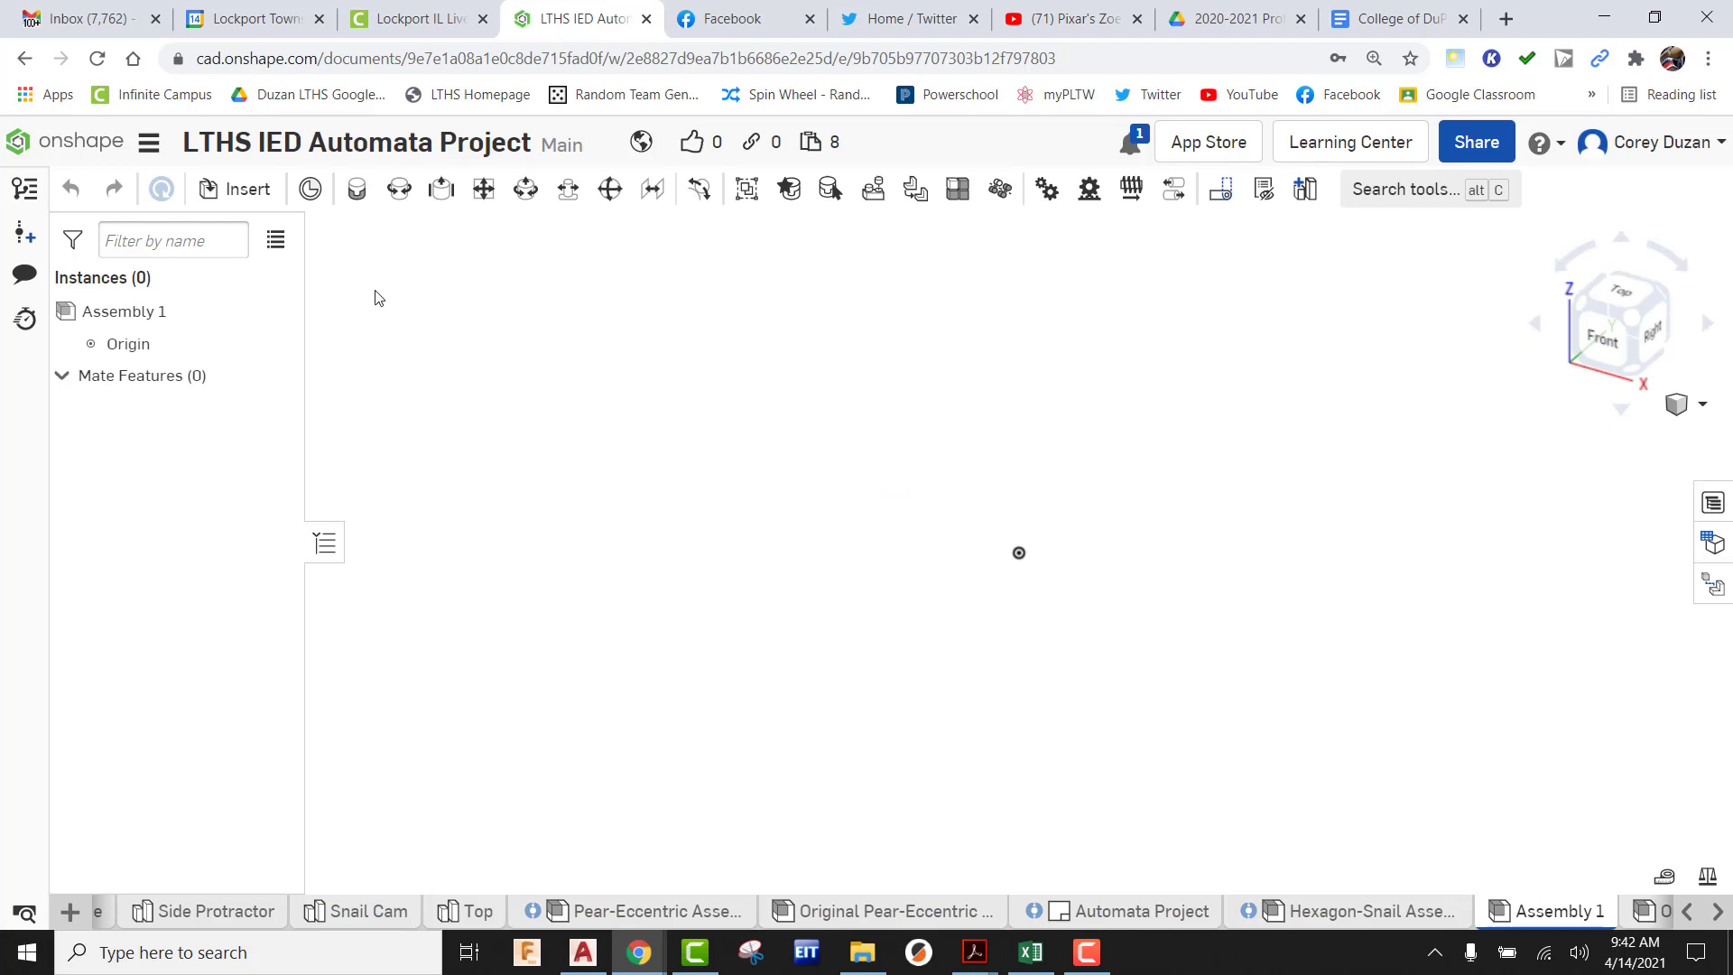
click(242, 189)
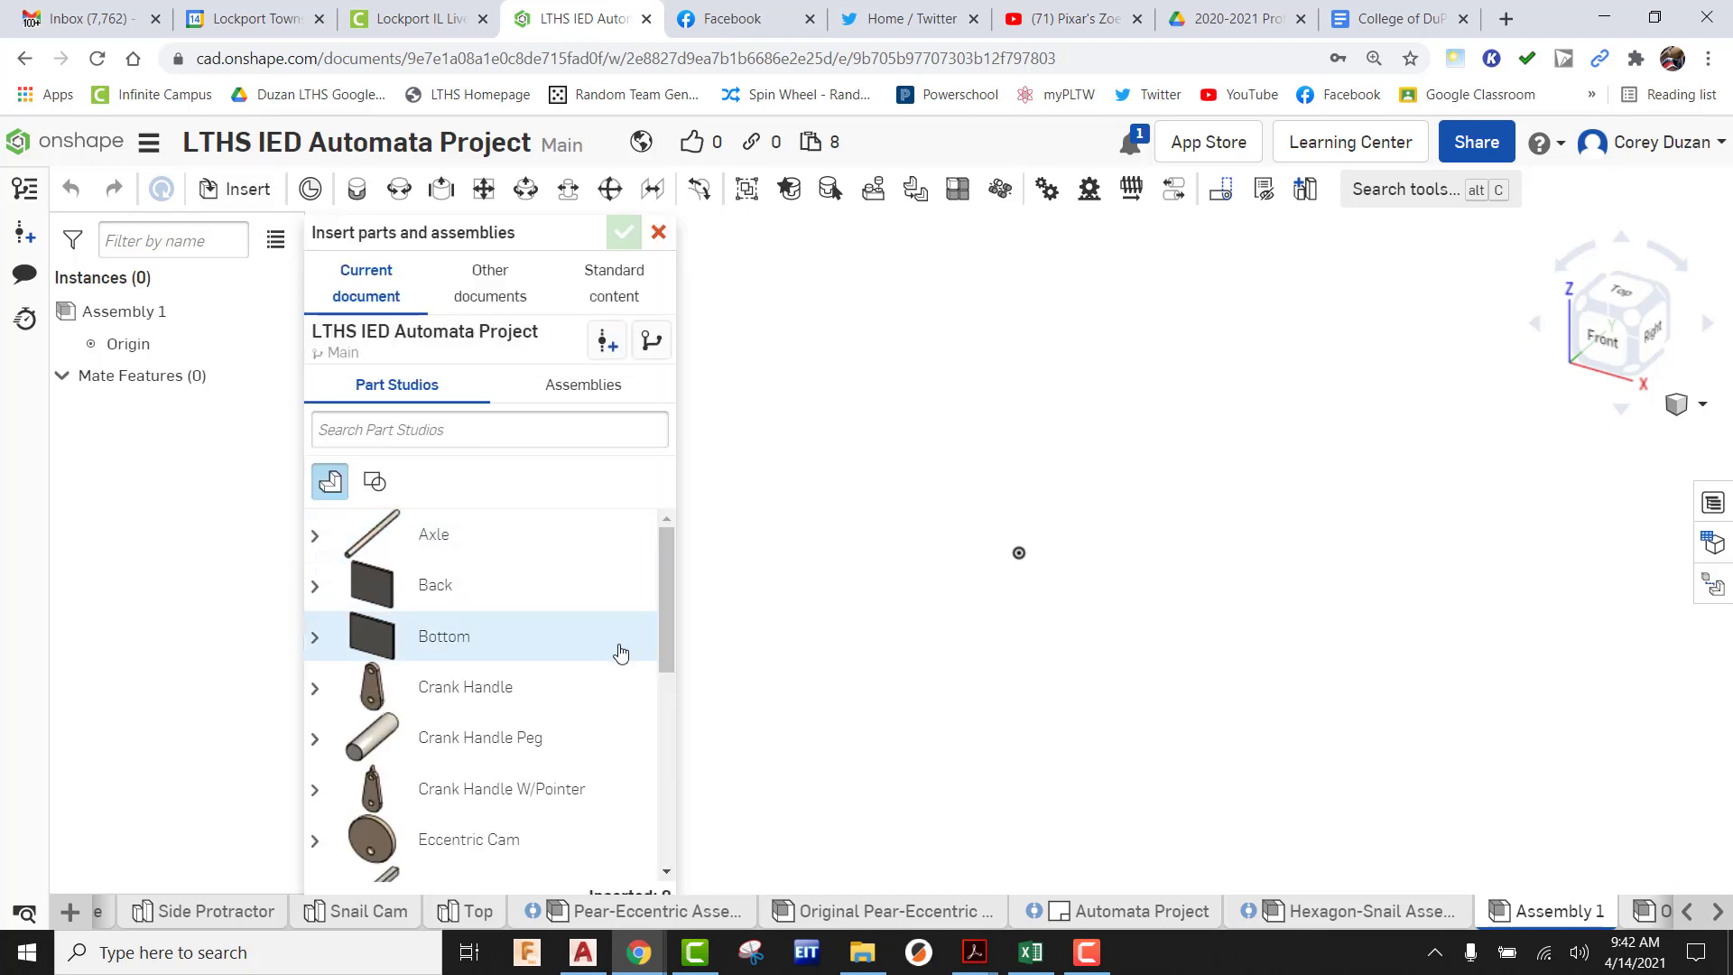
click(470, 643)
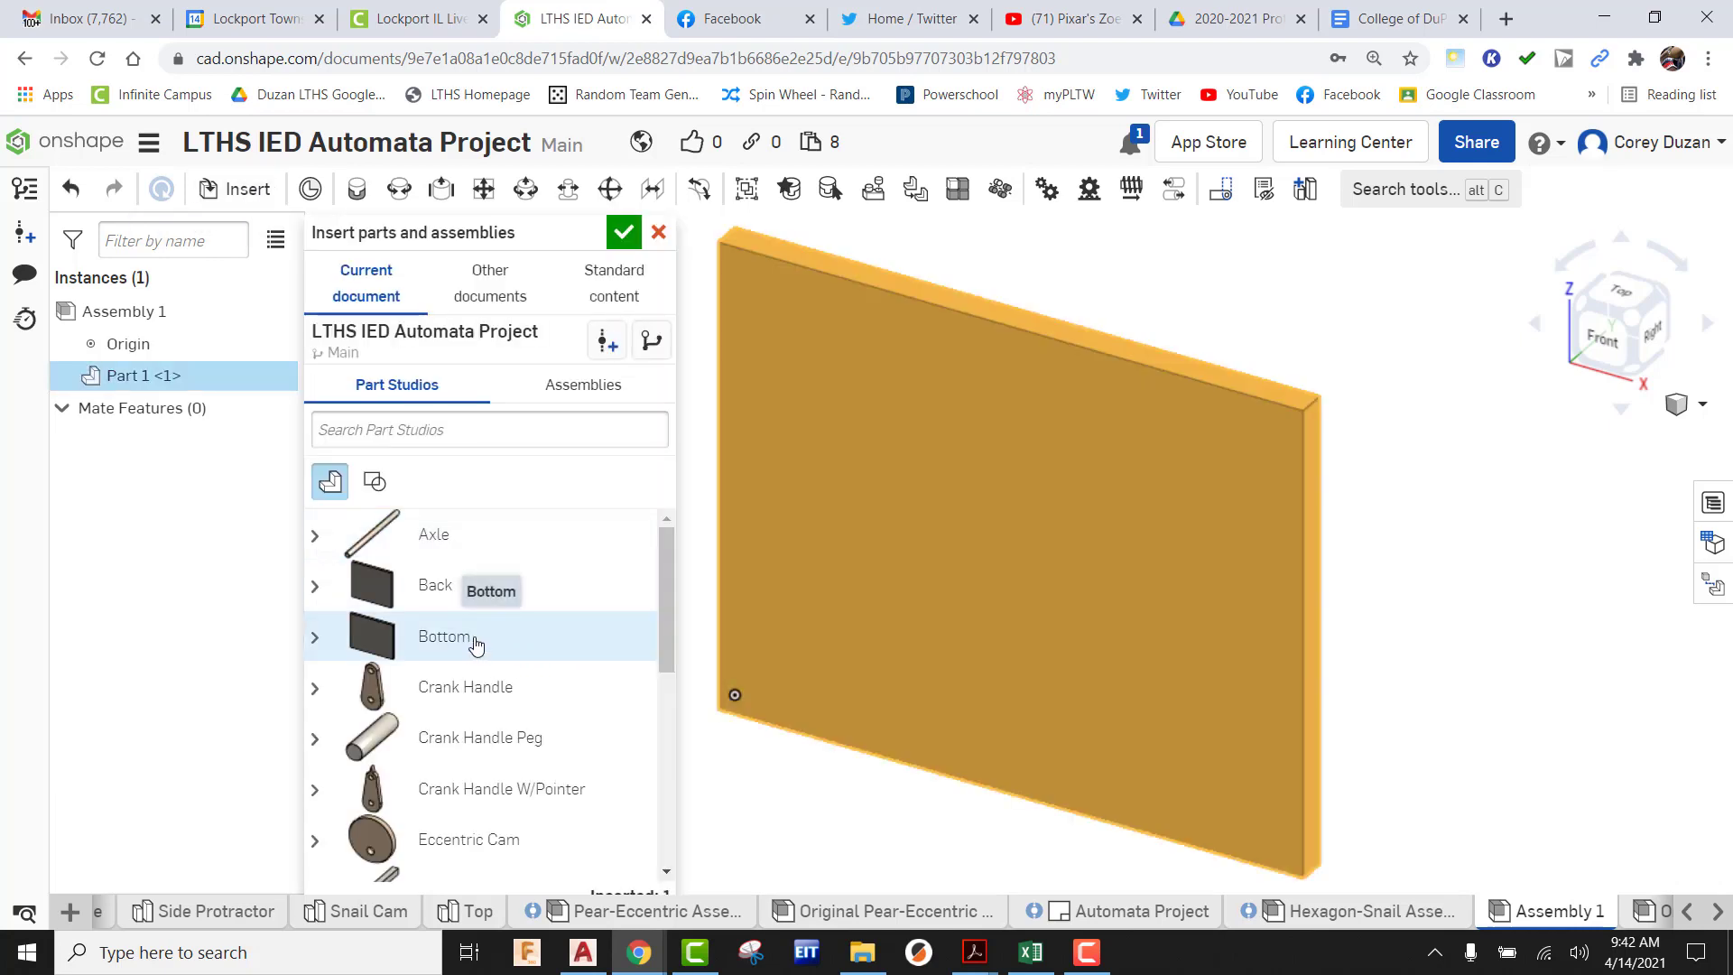
click(1183, 580)
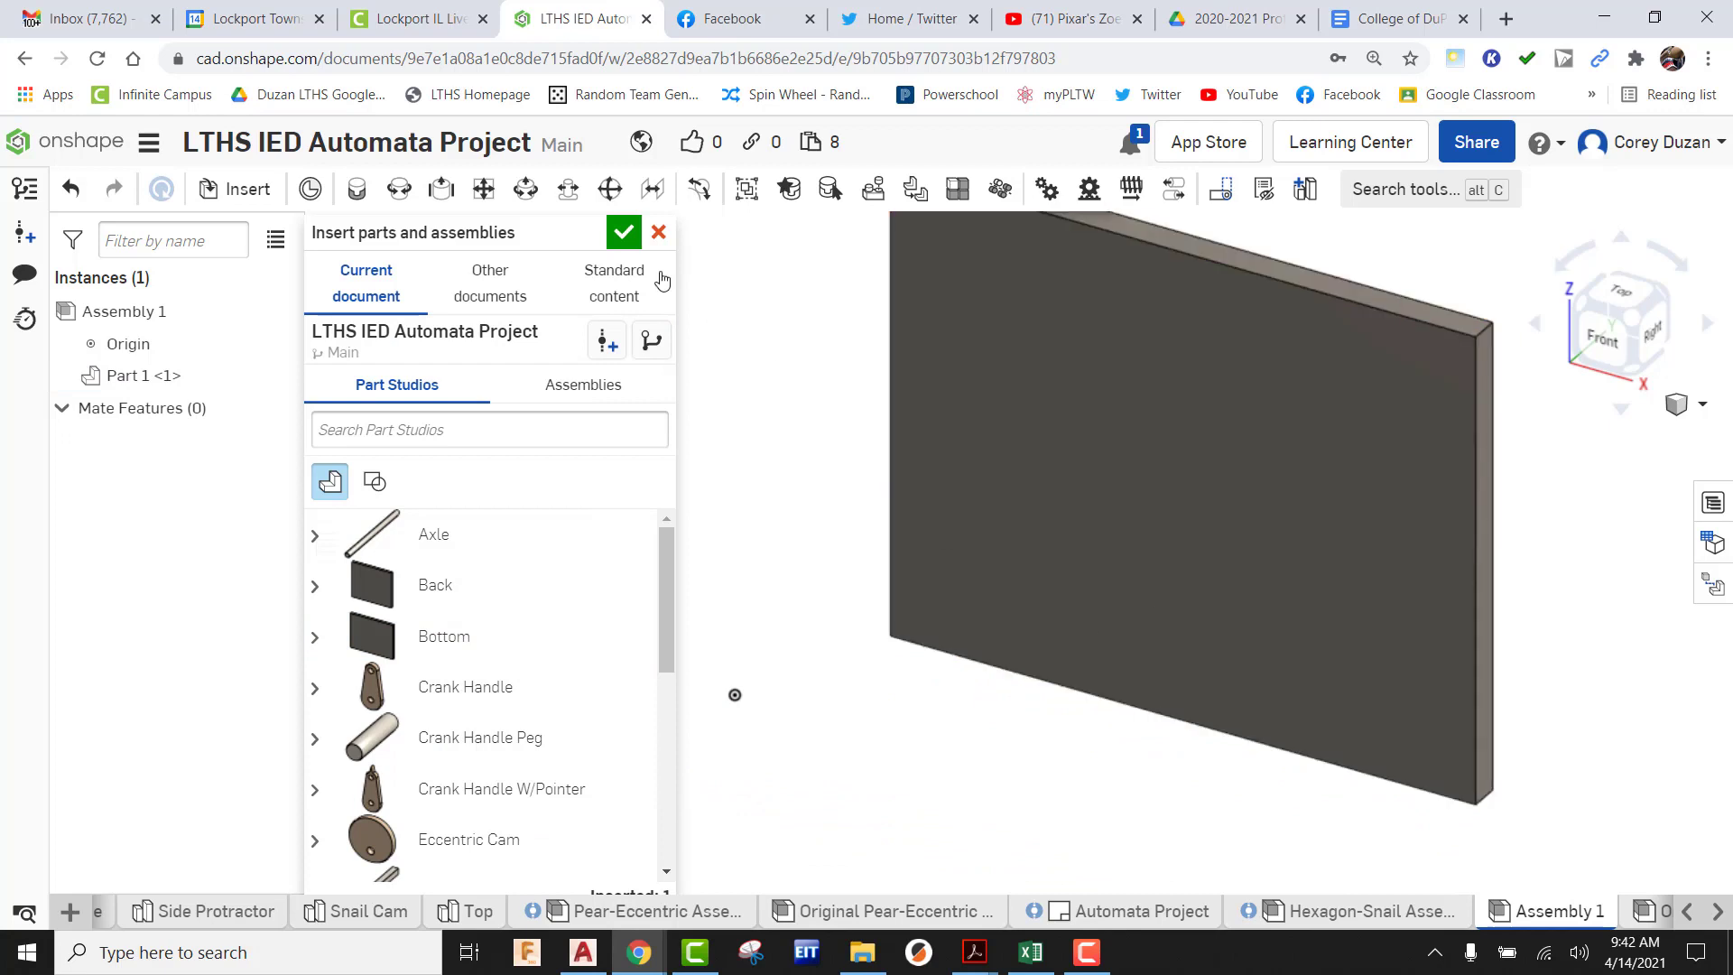
click(622, 232)
scroll(1091, 600, down, 4)
middle_drag(1326, 683, 1143, 679)
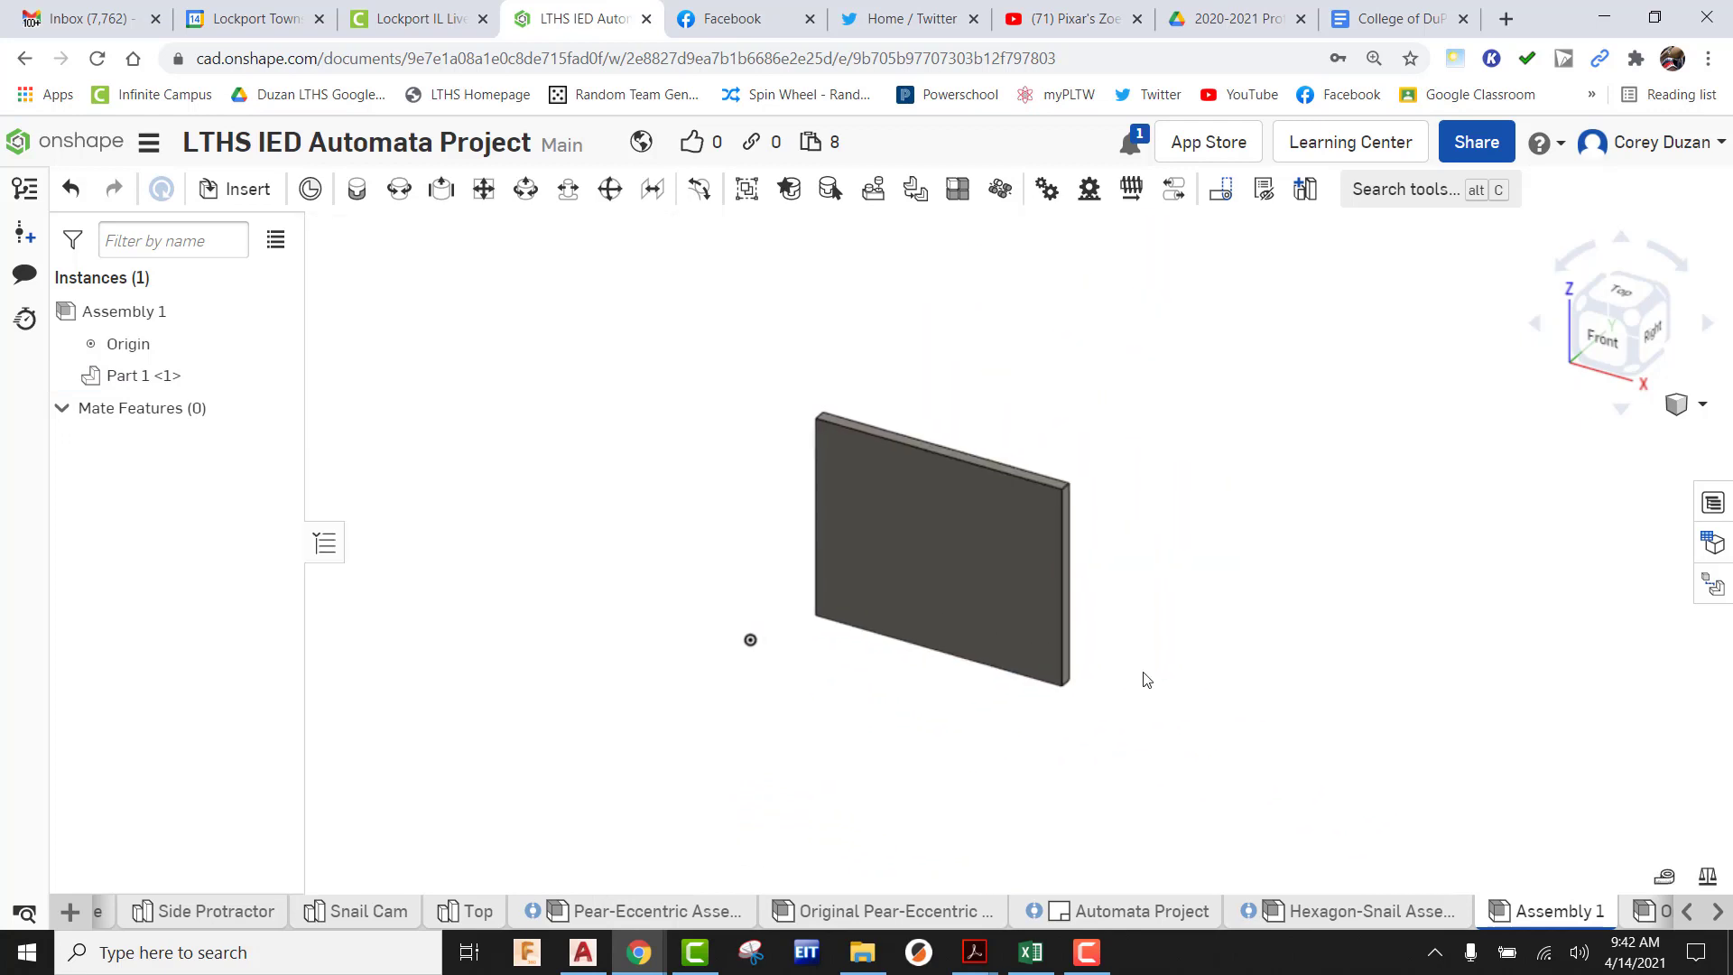
scroll(1091, 650, up, 3)
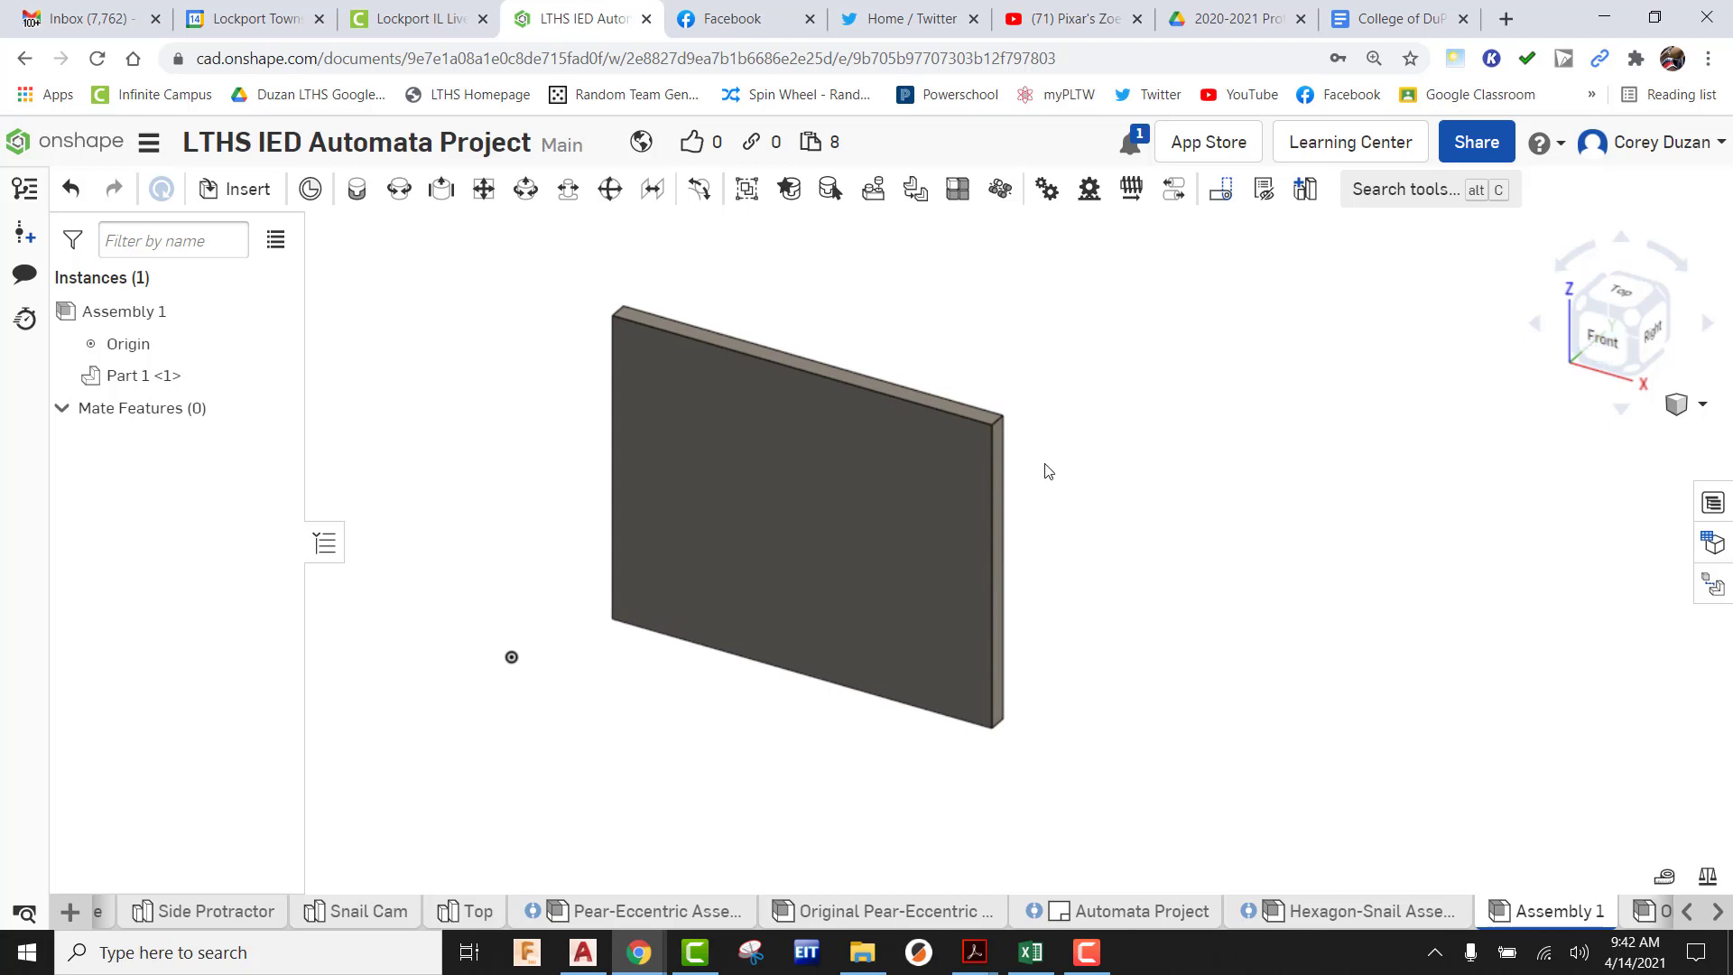
Rotate the bottom panel 90° so it lies flat, reposition it slightly, and fix it in place
click(841, 492)
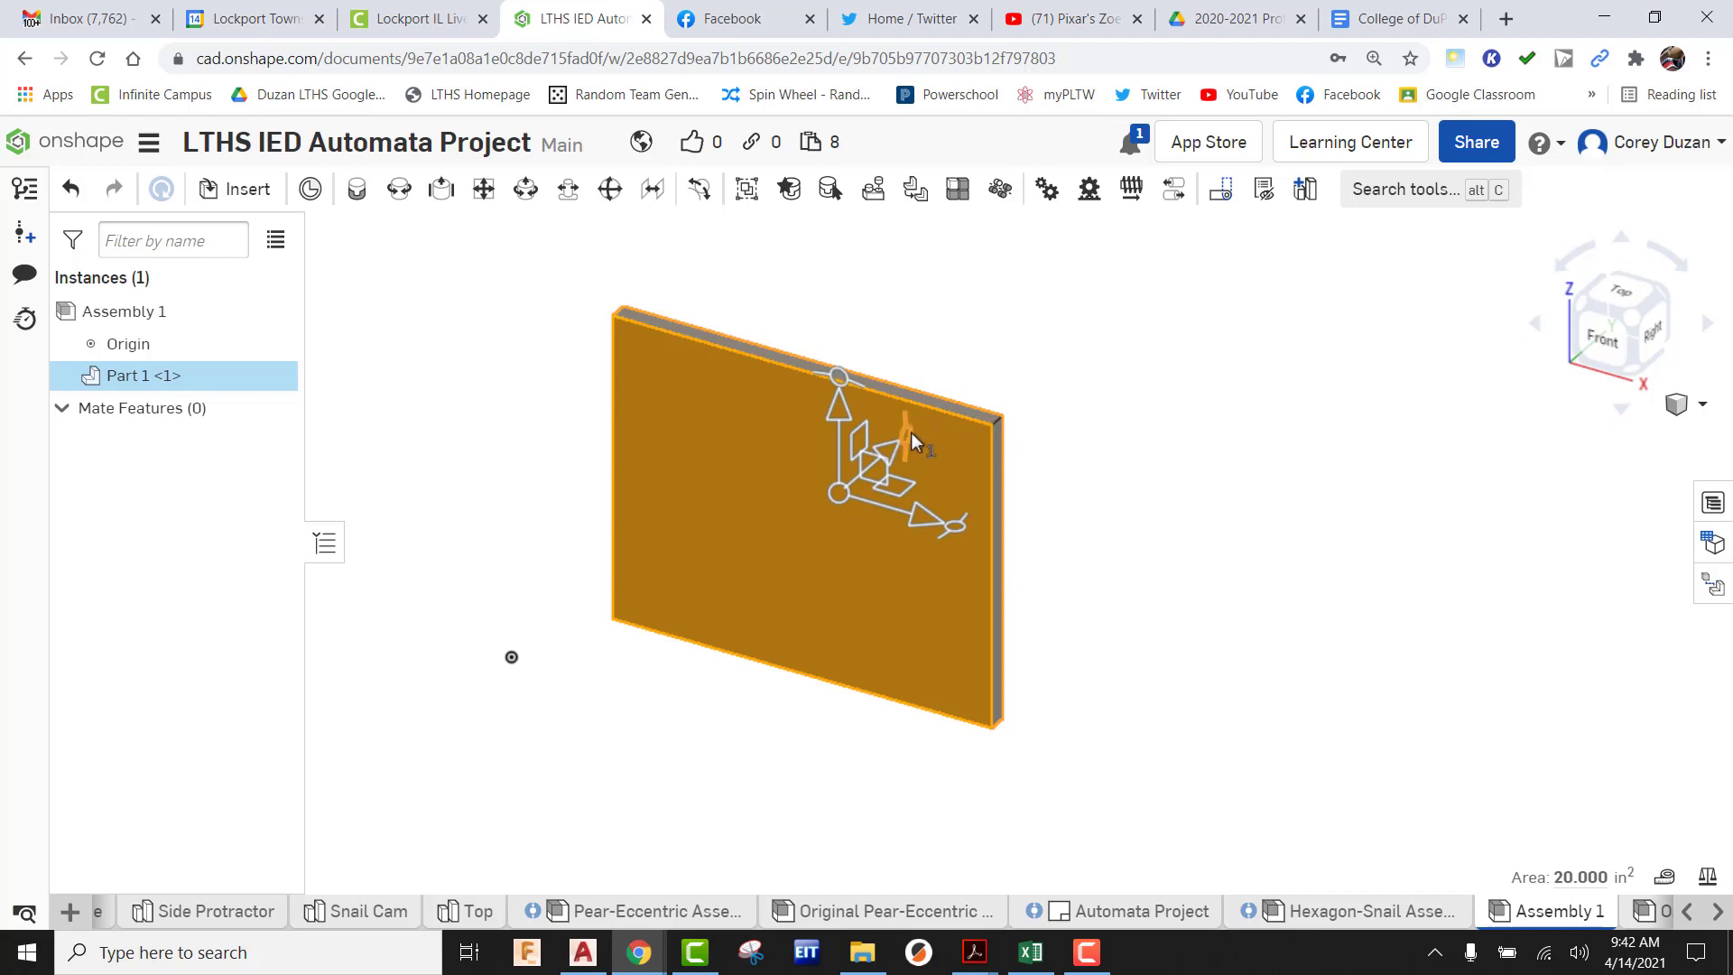
drag(912, 432, 836, 680)
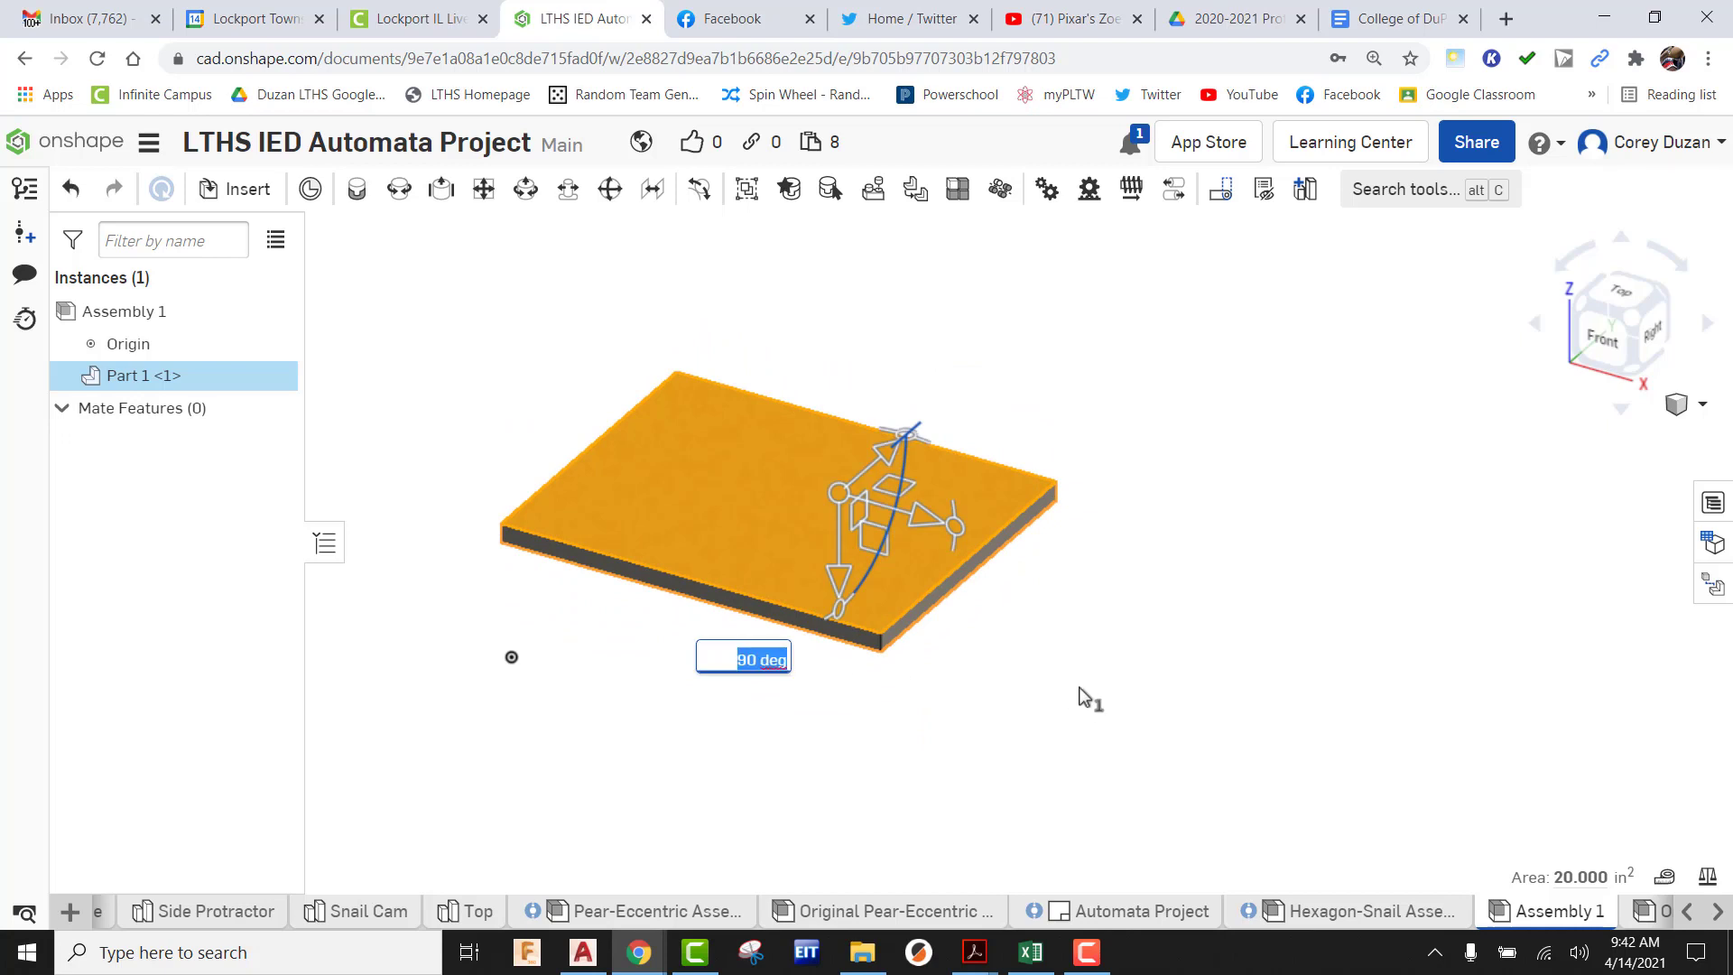
click(1128, 664)
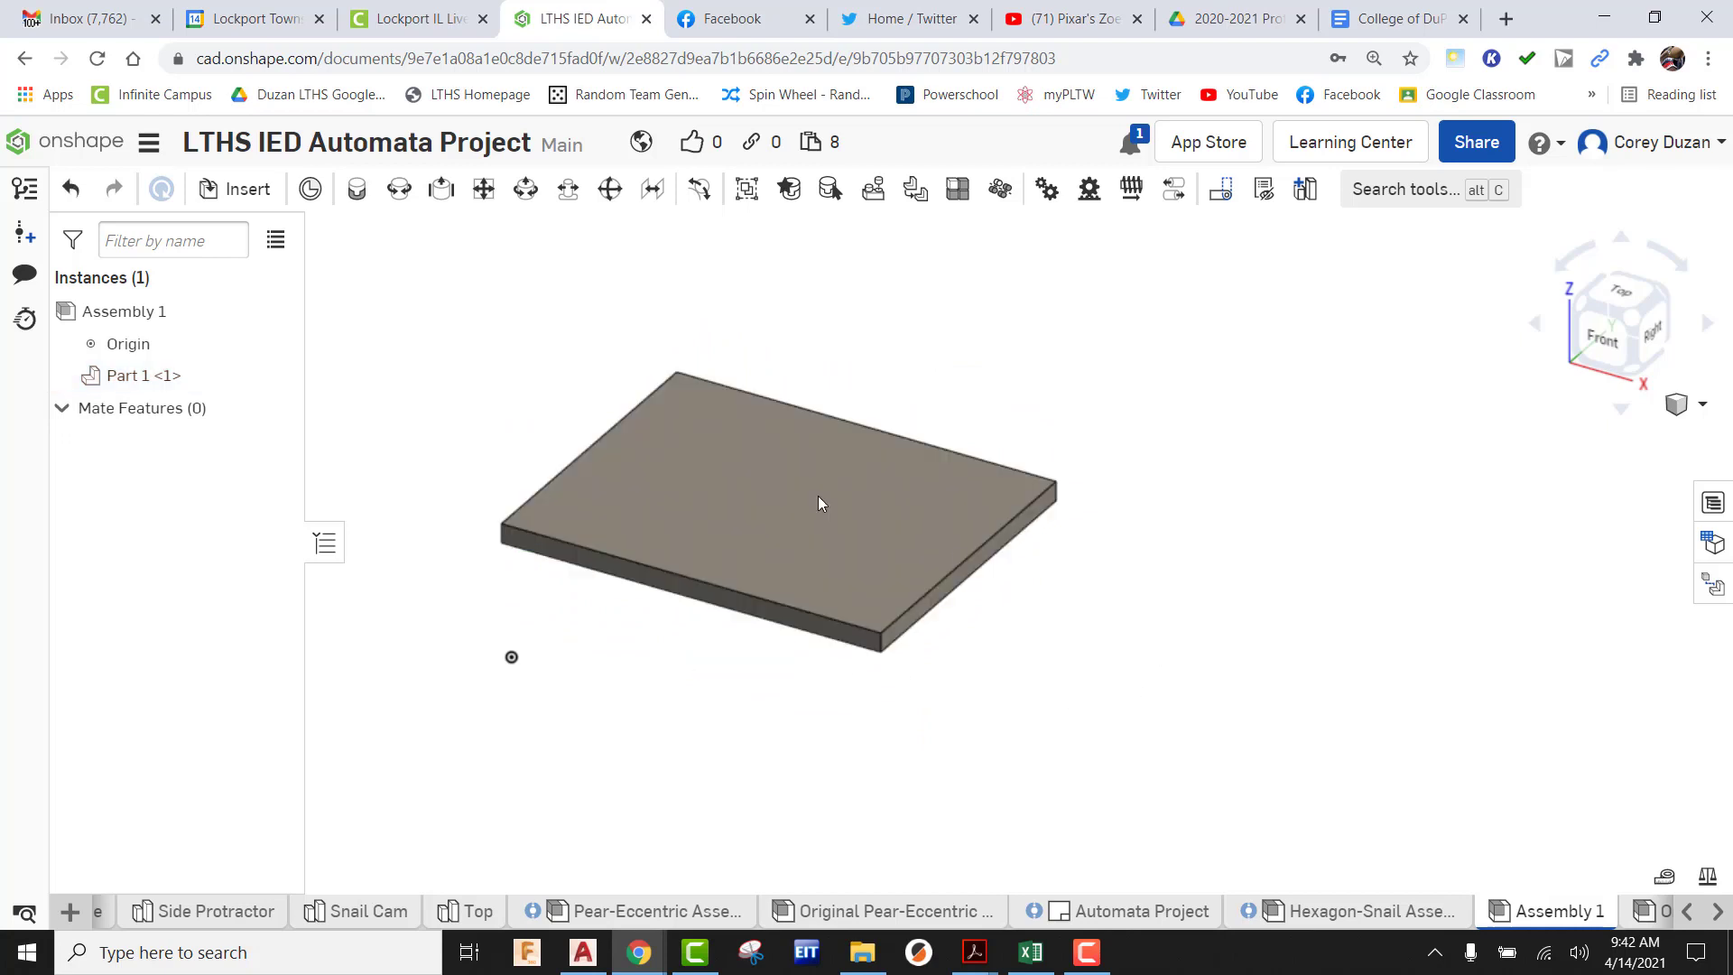
drag(846, 477, 926, 475)
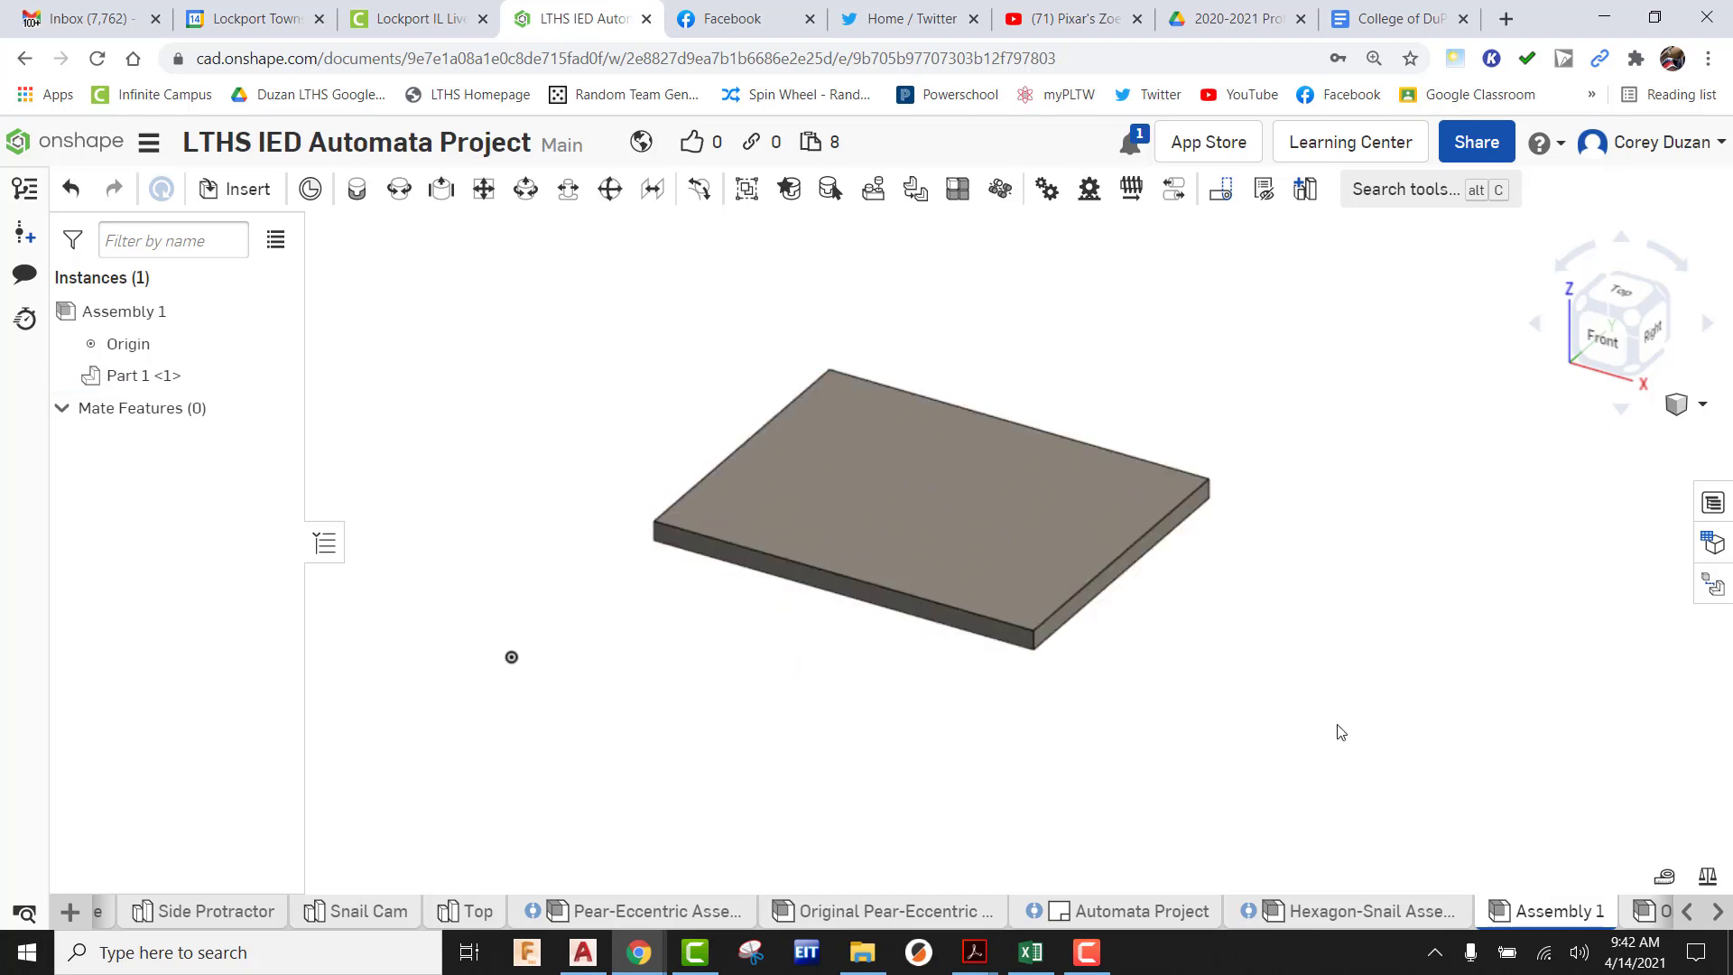
right_click(966, 463)
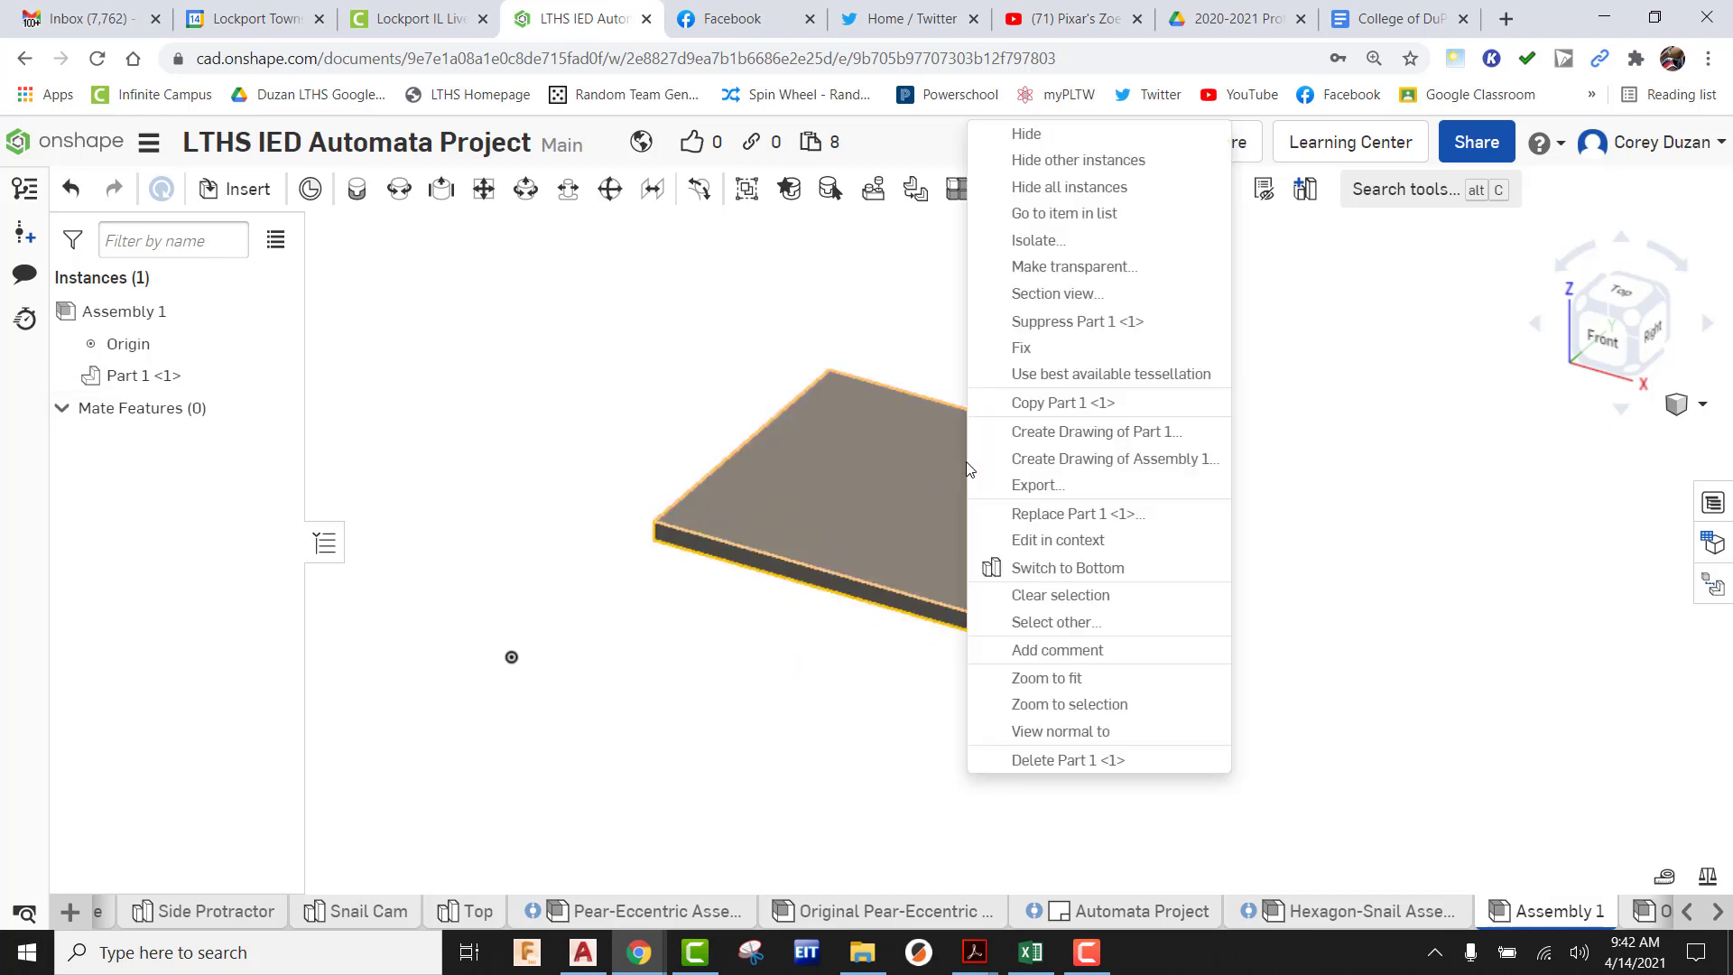
click(1039, 363)
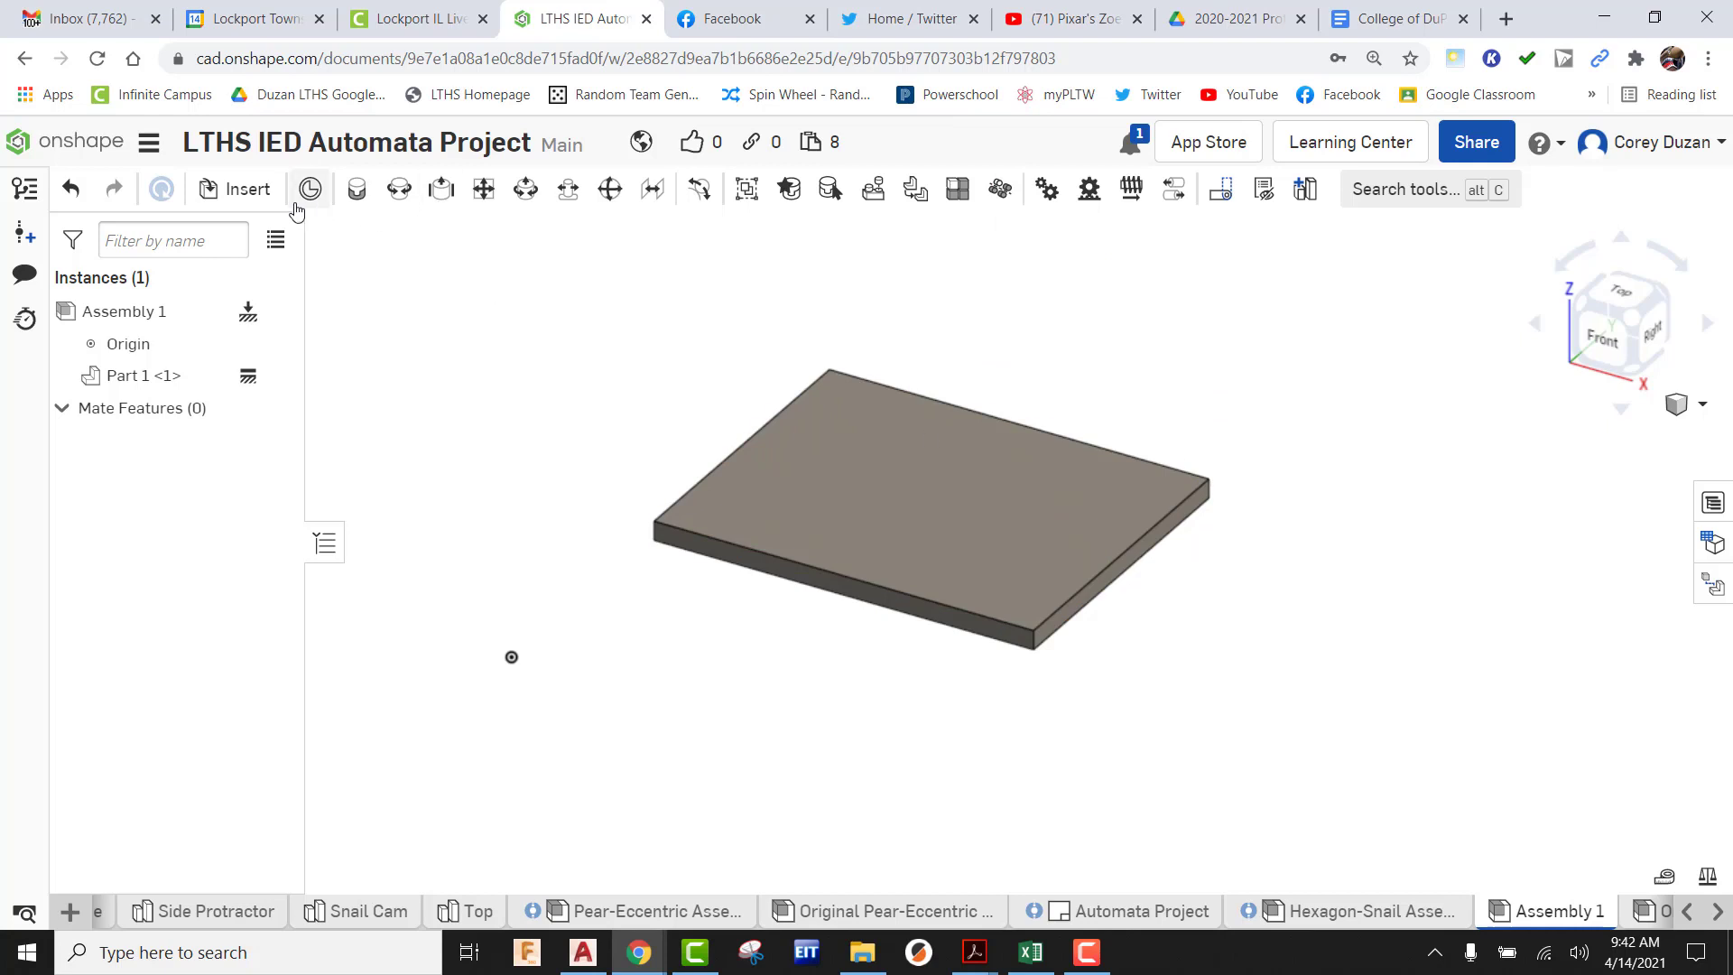
Insert two Side Protractor parts, placing one beyond each short end of the bottom panel
click(236, 189)
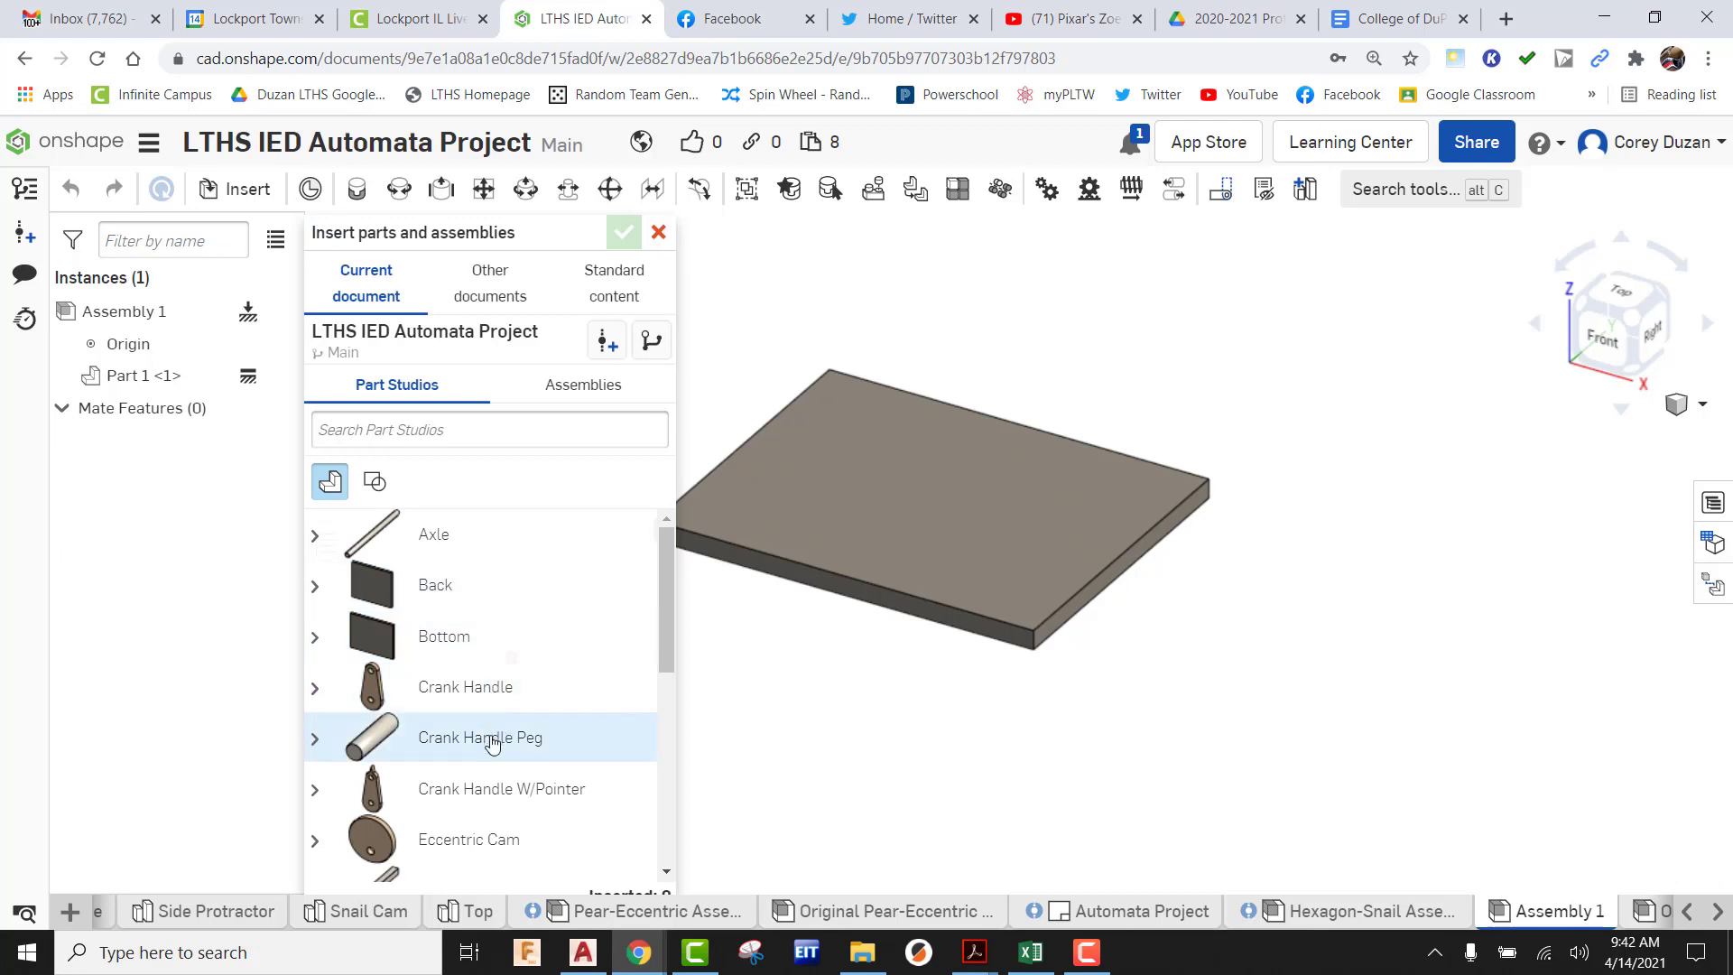
scroll(484, 749, down, 5)
click(467, 808)
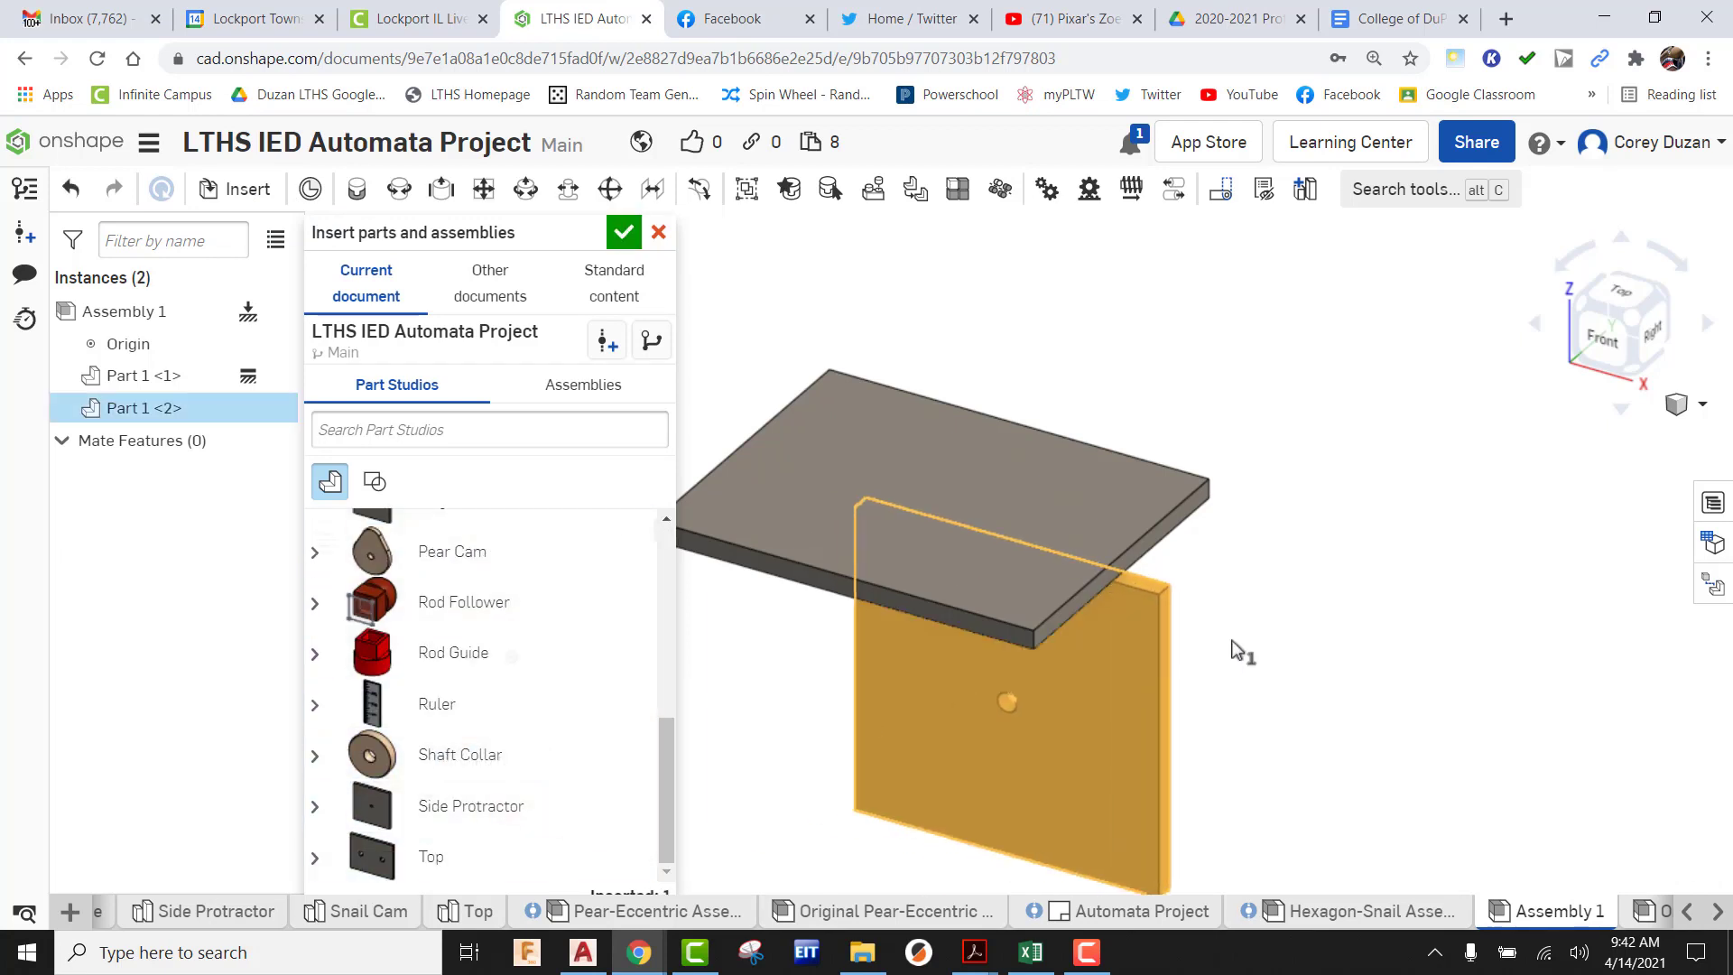
click(1481, 588)
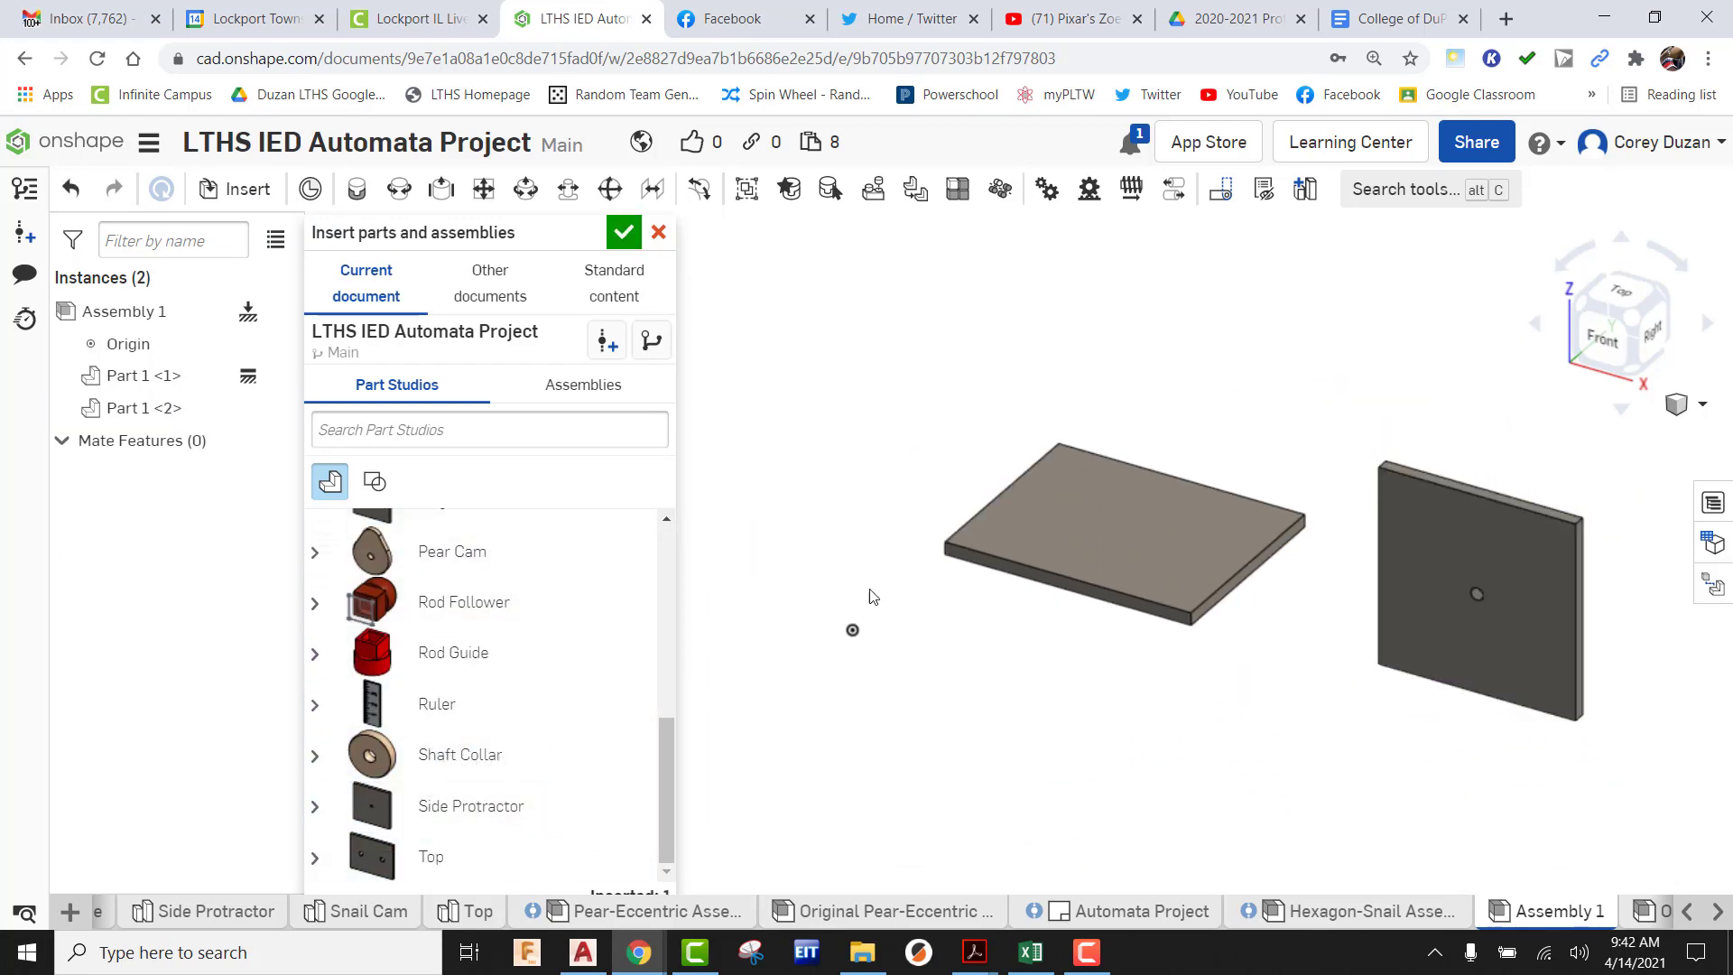
click(455, 806)
click(793, 431)
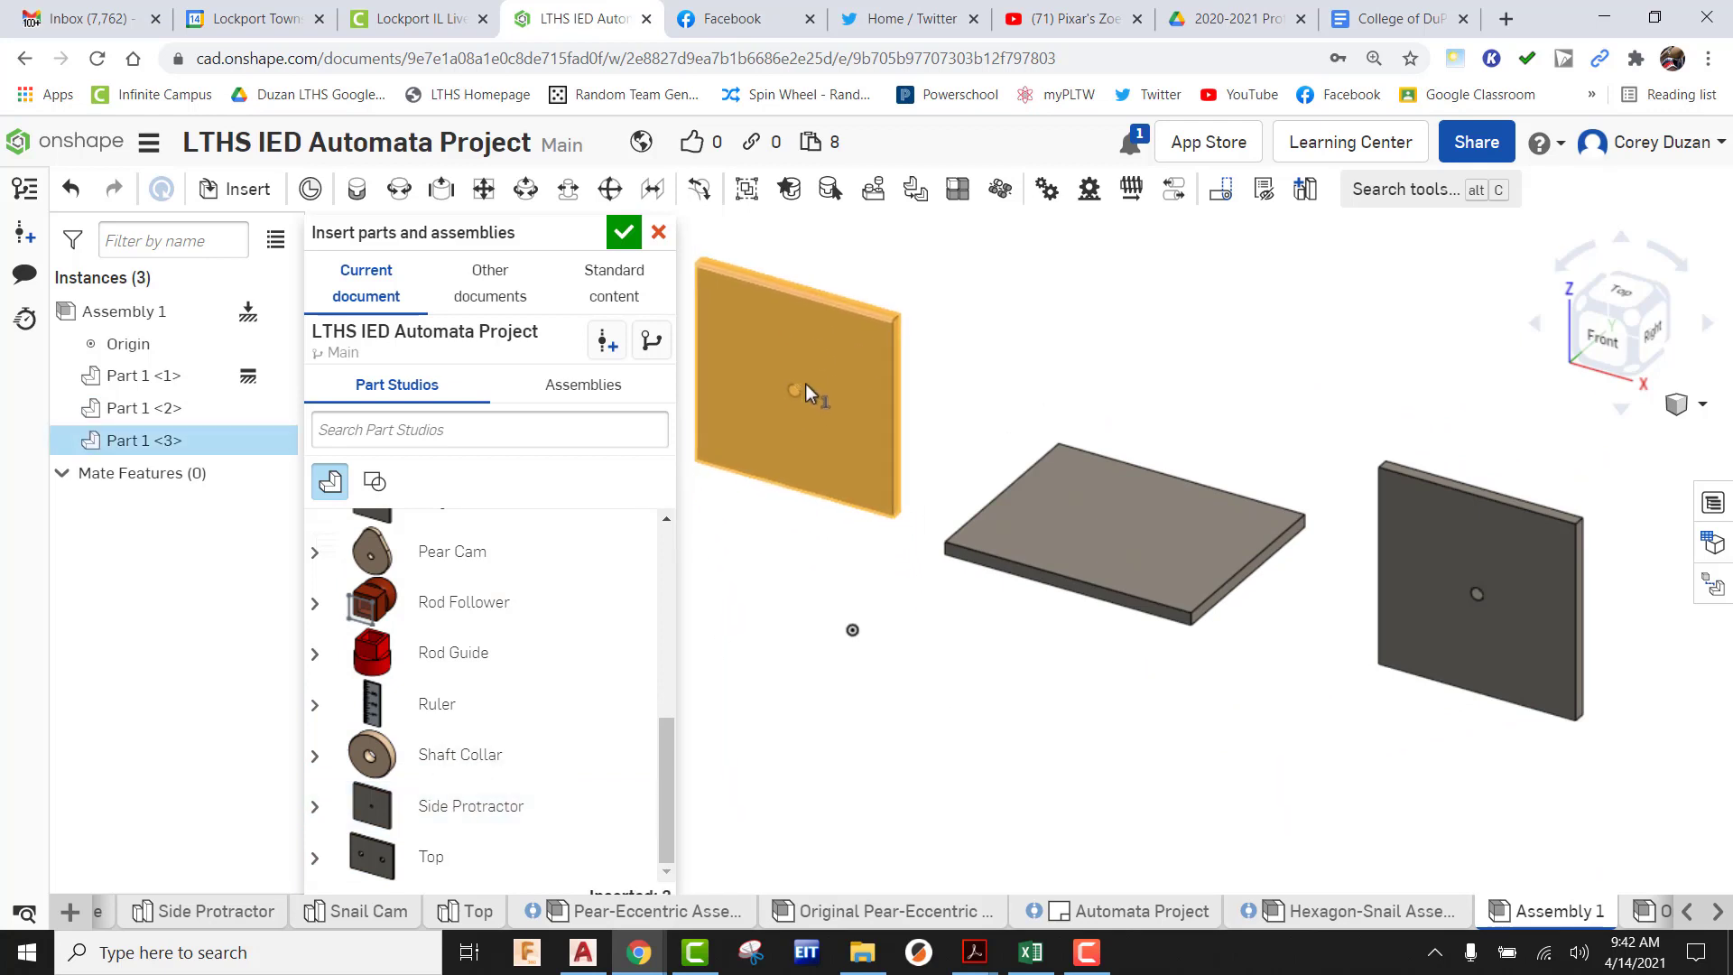
click(803, 384)
key(Escape)
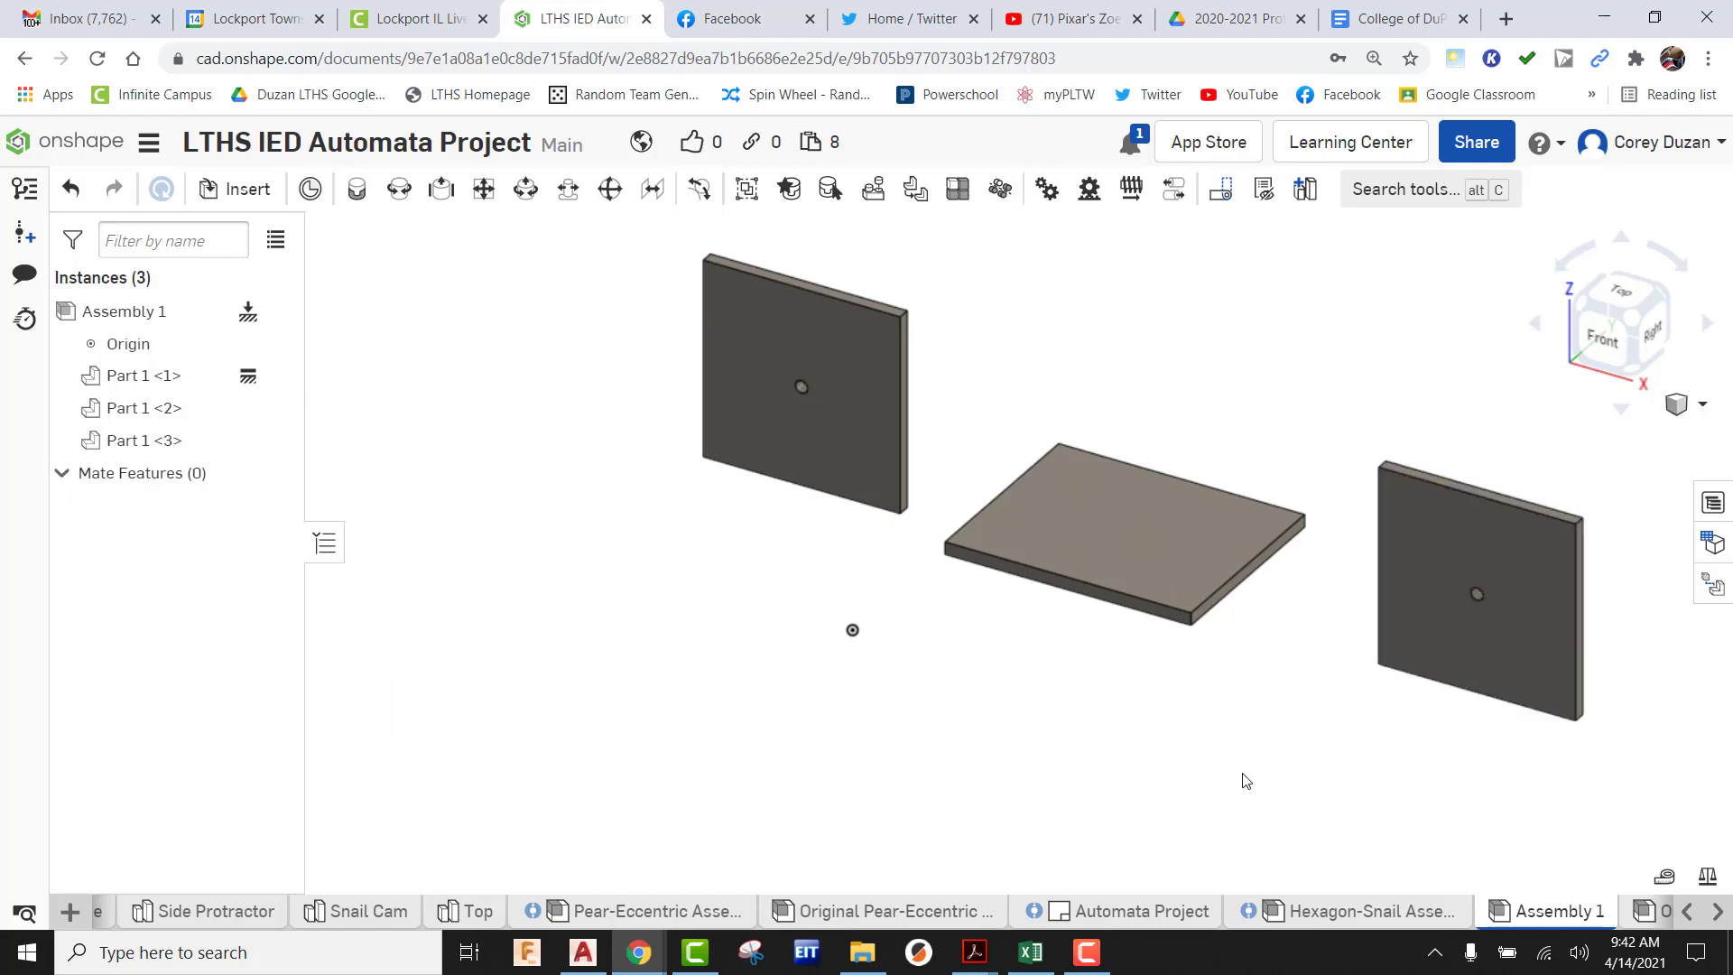
Rotate the side panel at the right end 90° about the vertical axis, with its dial facing the bottom panel
click(1521, 684)
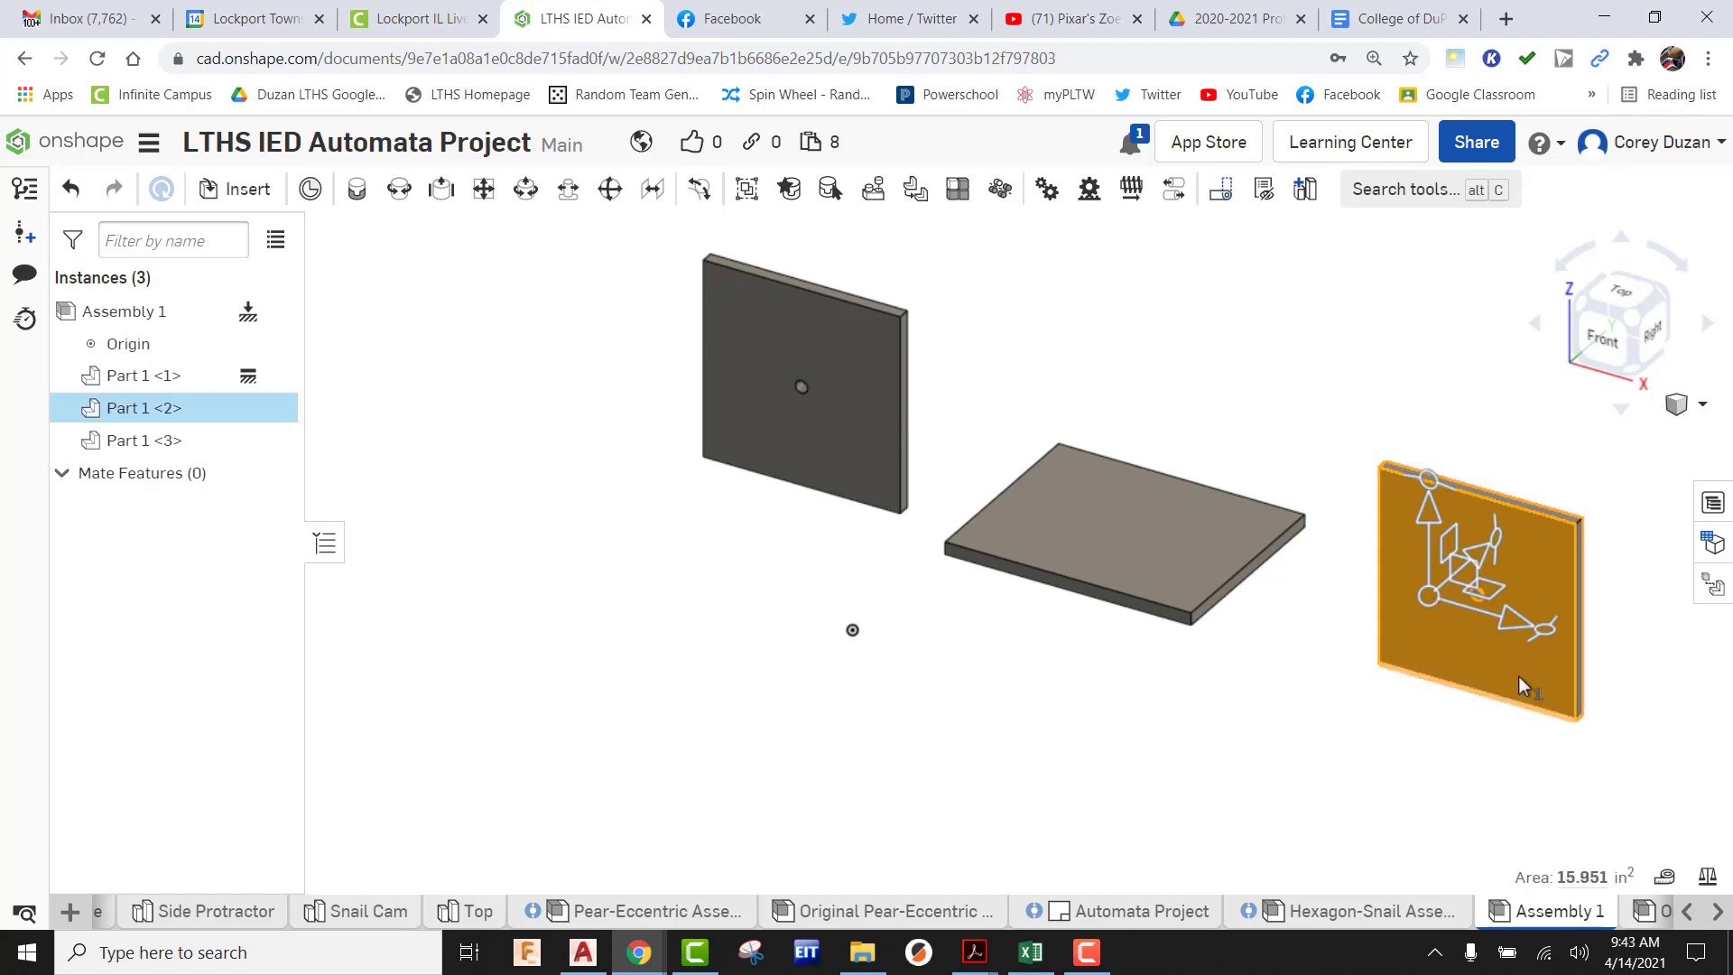
drag(1550, 626, 1560, 442)
text(90)
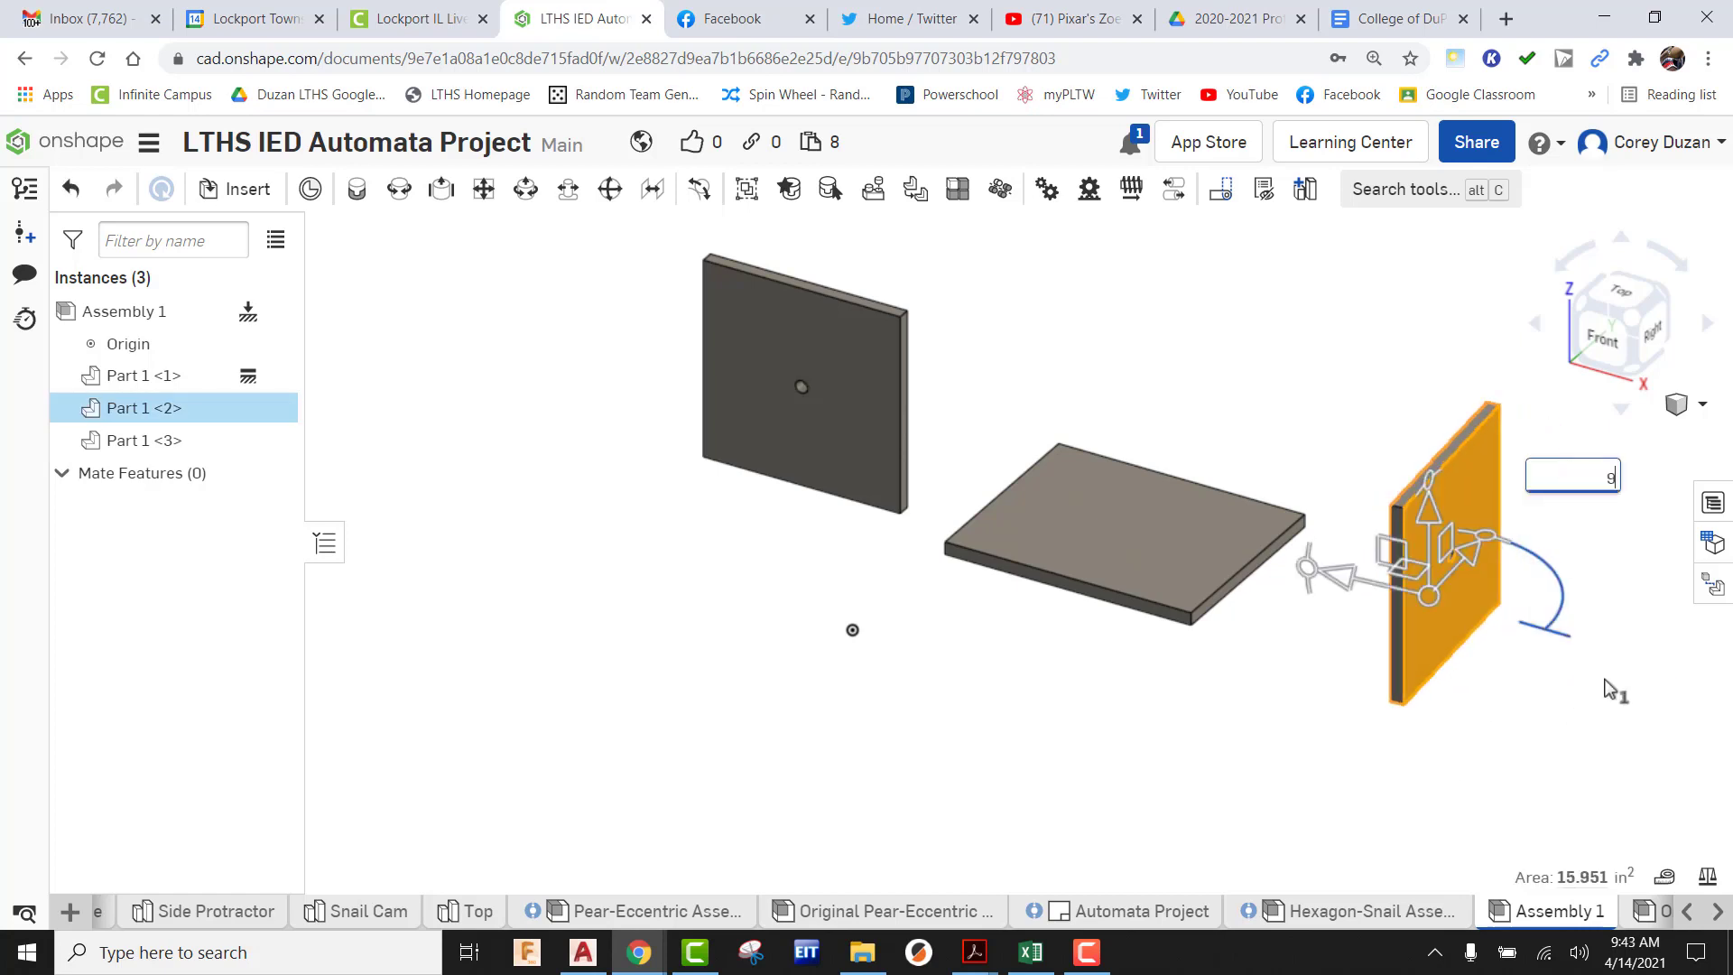
key(Return)
click(1408, 404)
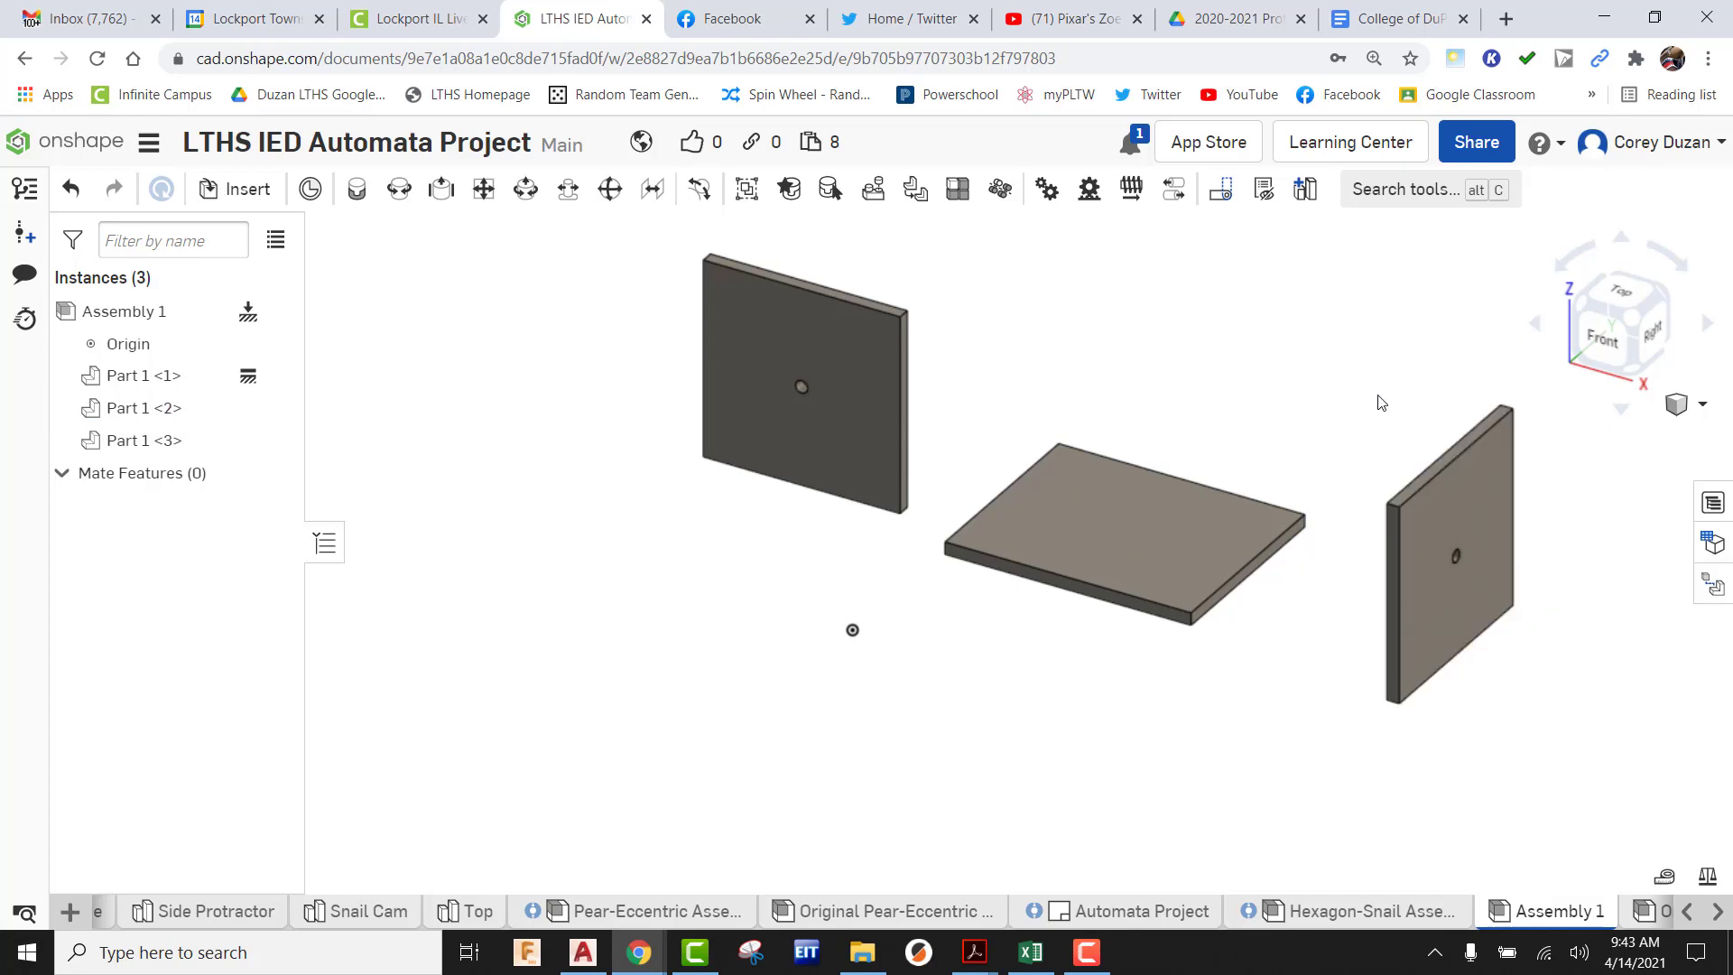
Rotate the side panel at the left end 90° about the vertical axis, with its dial facing the bottom panel
click(854, 368)
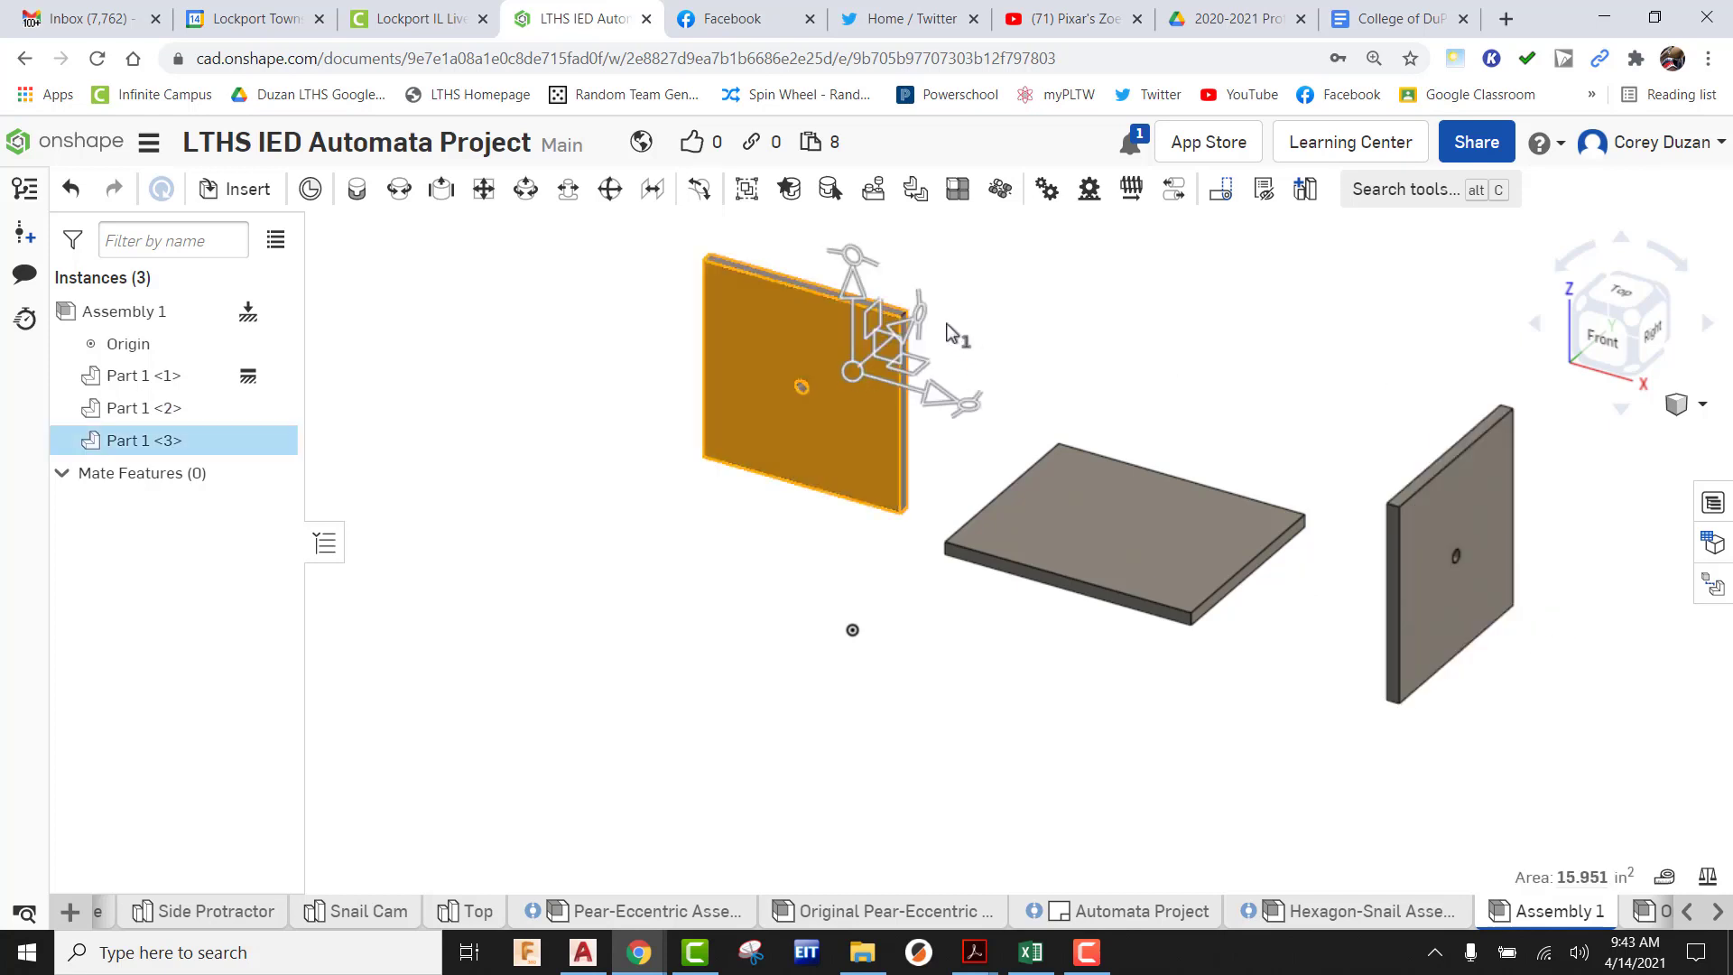
drag(968, 404, 687, 521)
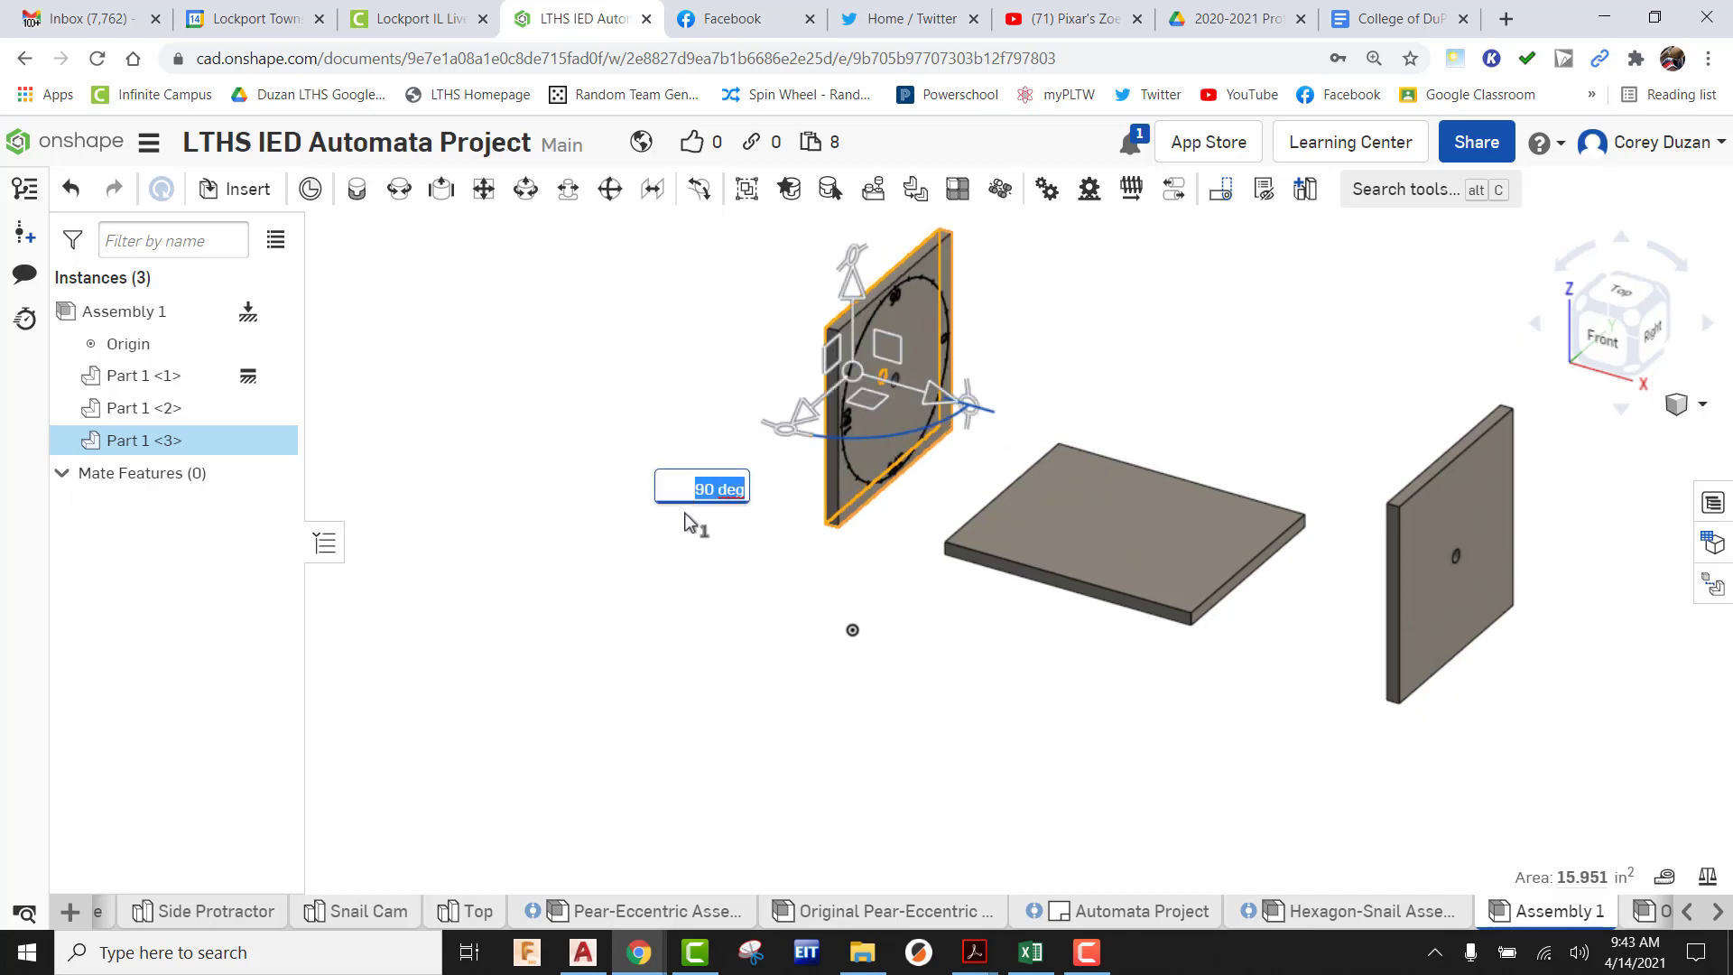
text(90)
key(Return)
click(713, 635)
middle_drag(1211, 716, 1148, 745)
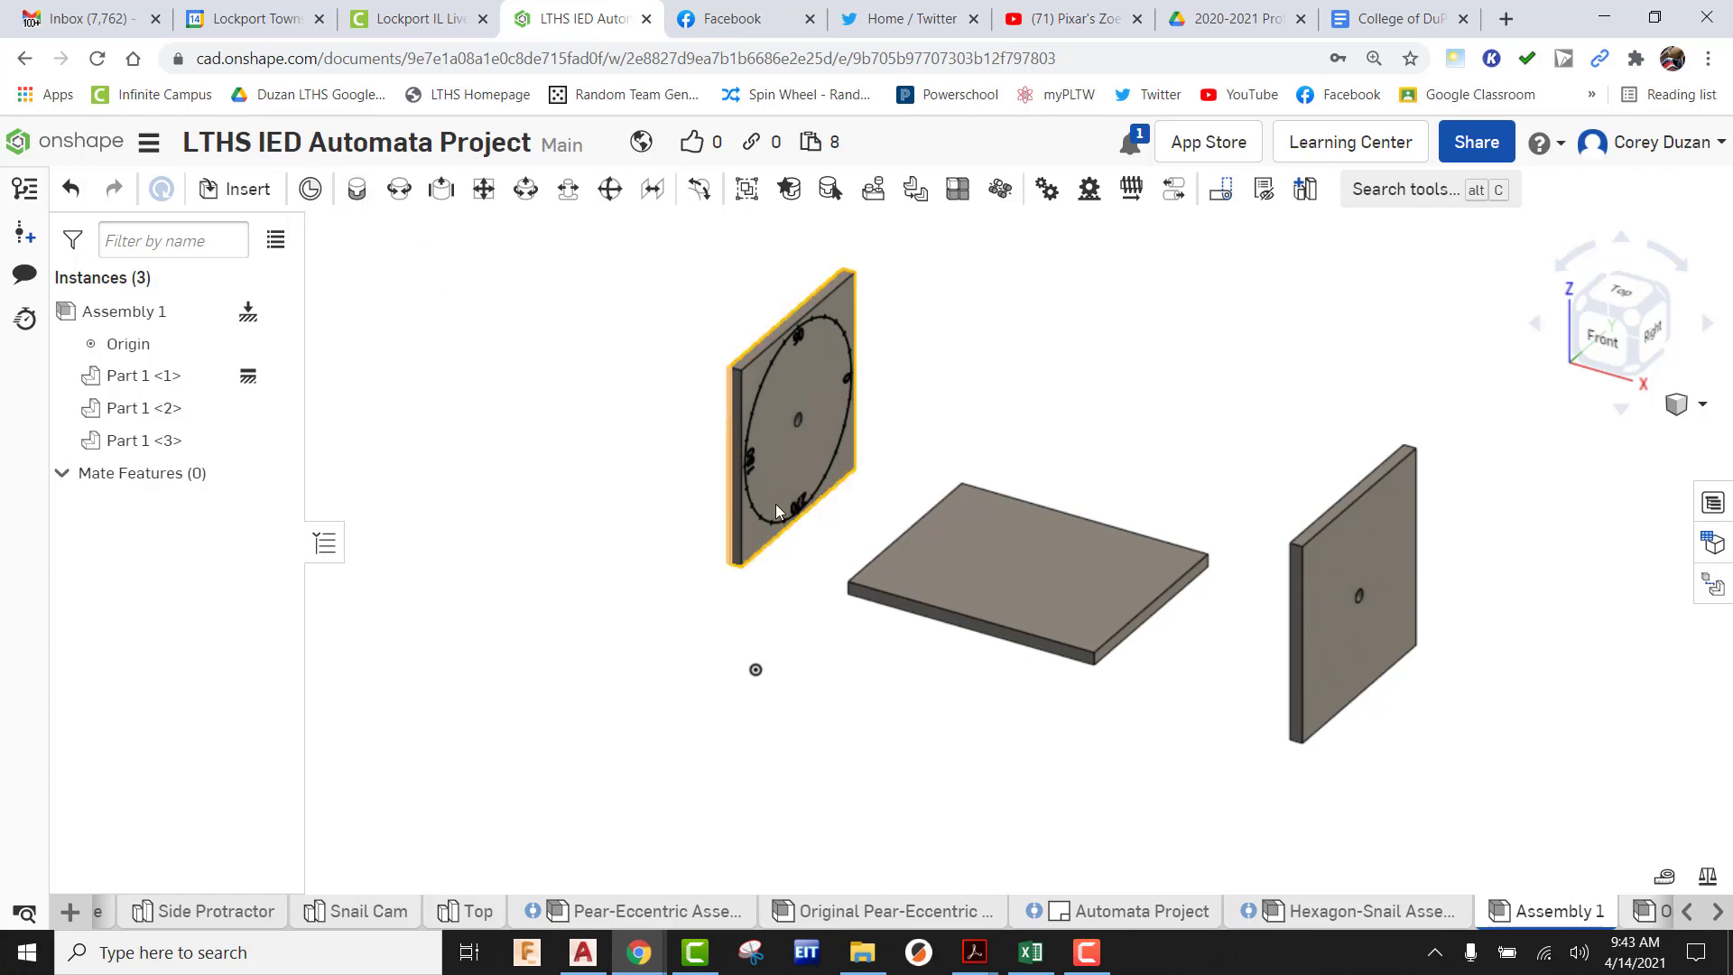
Add a Fastened mate joining the right side panel's lower outer edge midpoint to the midpoint of the bottom panel's upper right edge
click(362, 204)
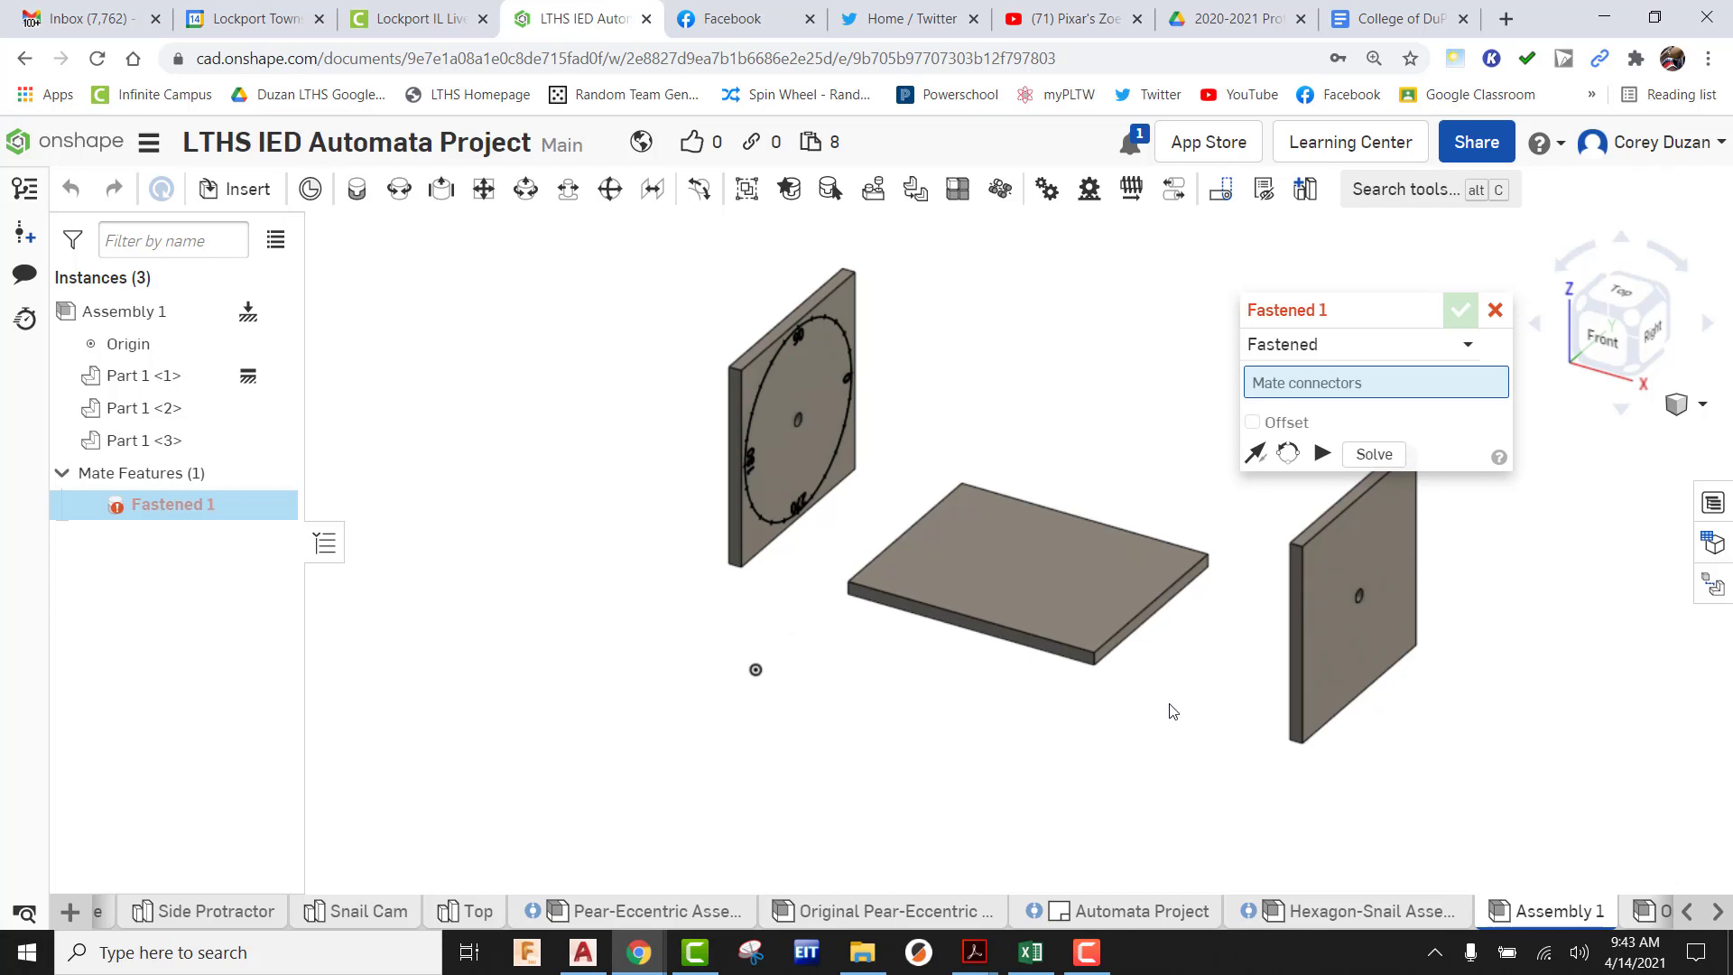
right_drag(1168, 708, 1269, 644)
scroll(1191, 607, up, 6)
scroll(1301, 691, down, 6)
scroll(1037, 650, up, 10)
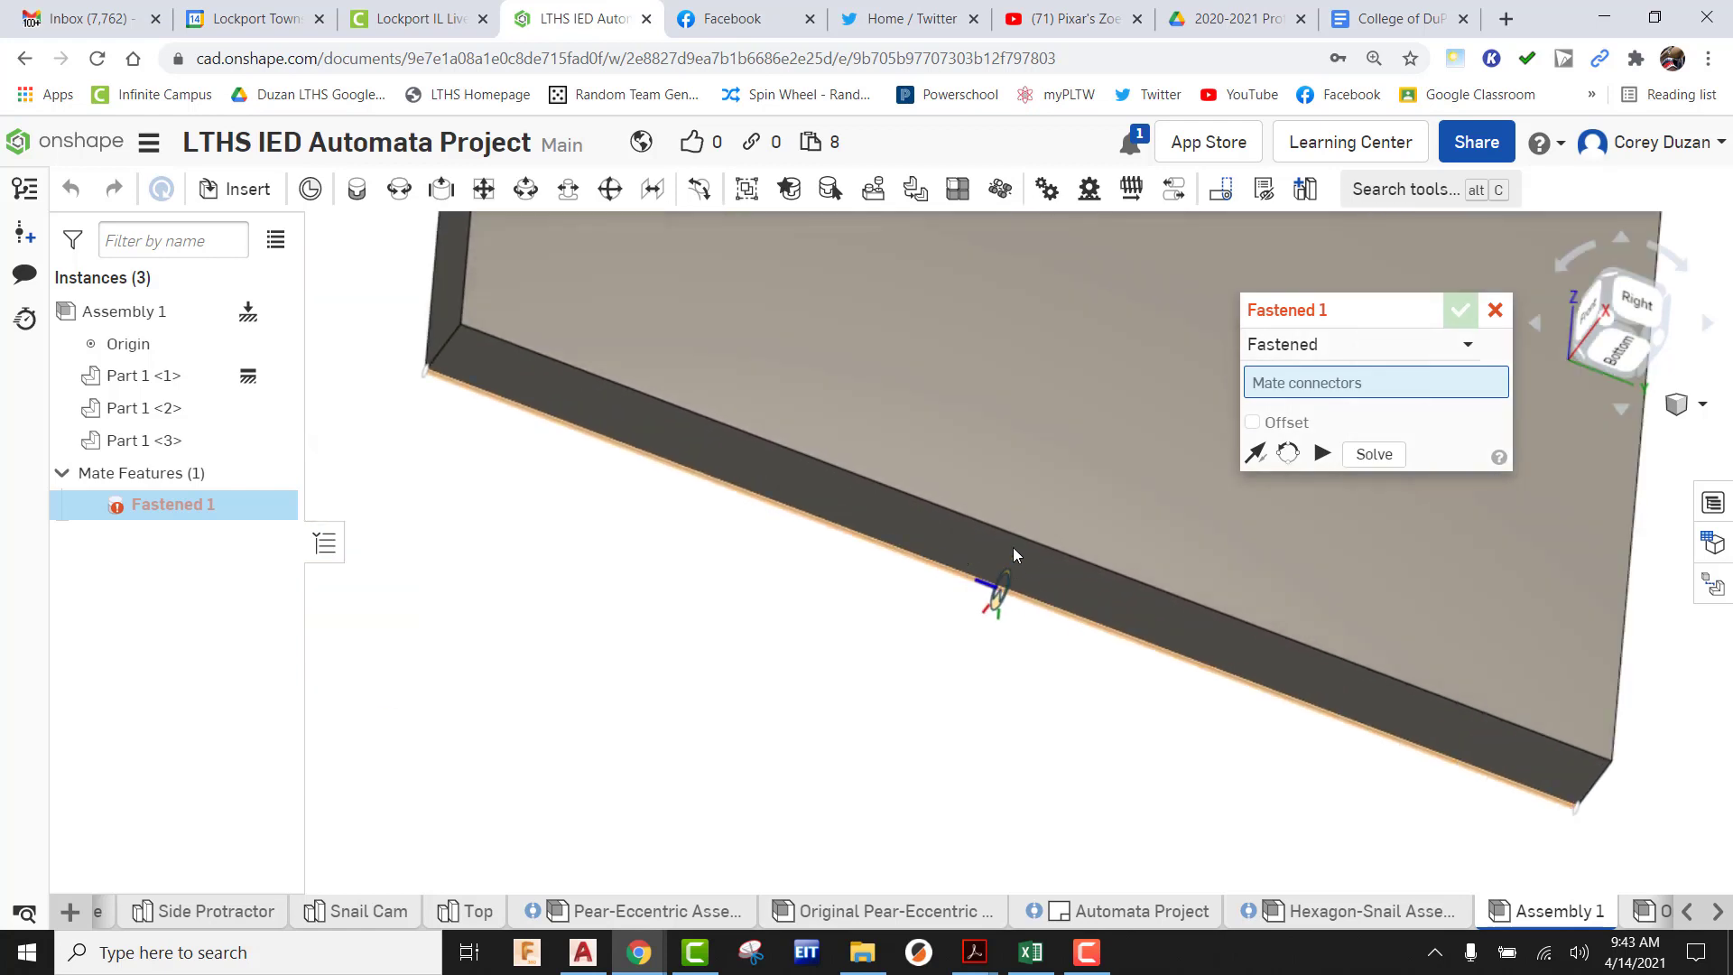
mouse_move(1033, 579)
right_down()
mouse_move(1078, 584)
mouse_move(1033, 561)
right_up()
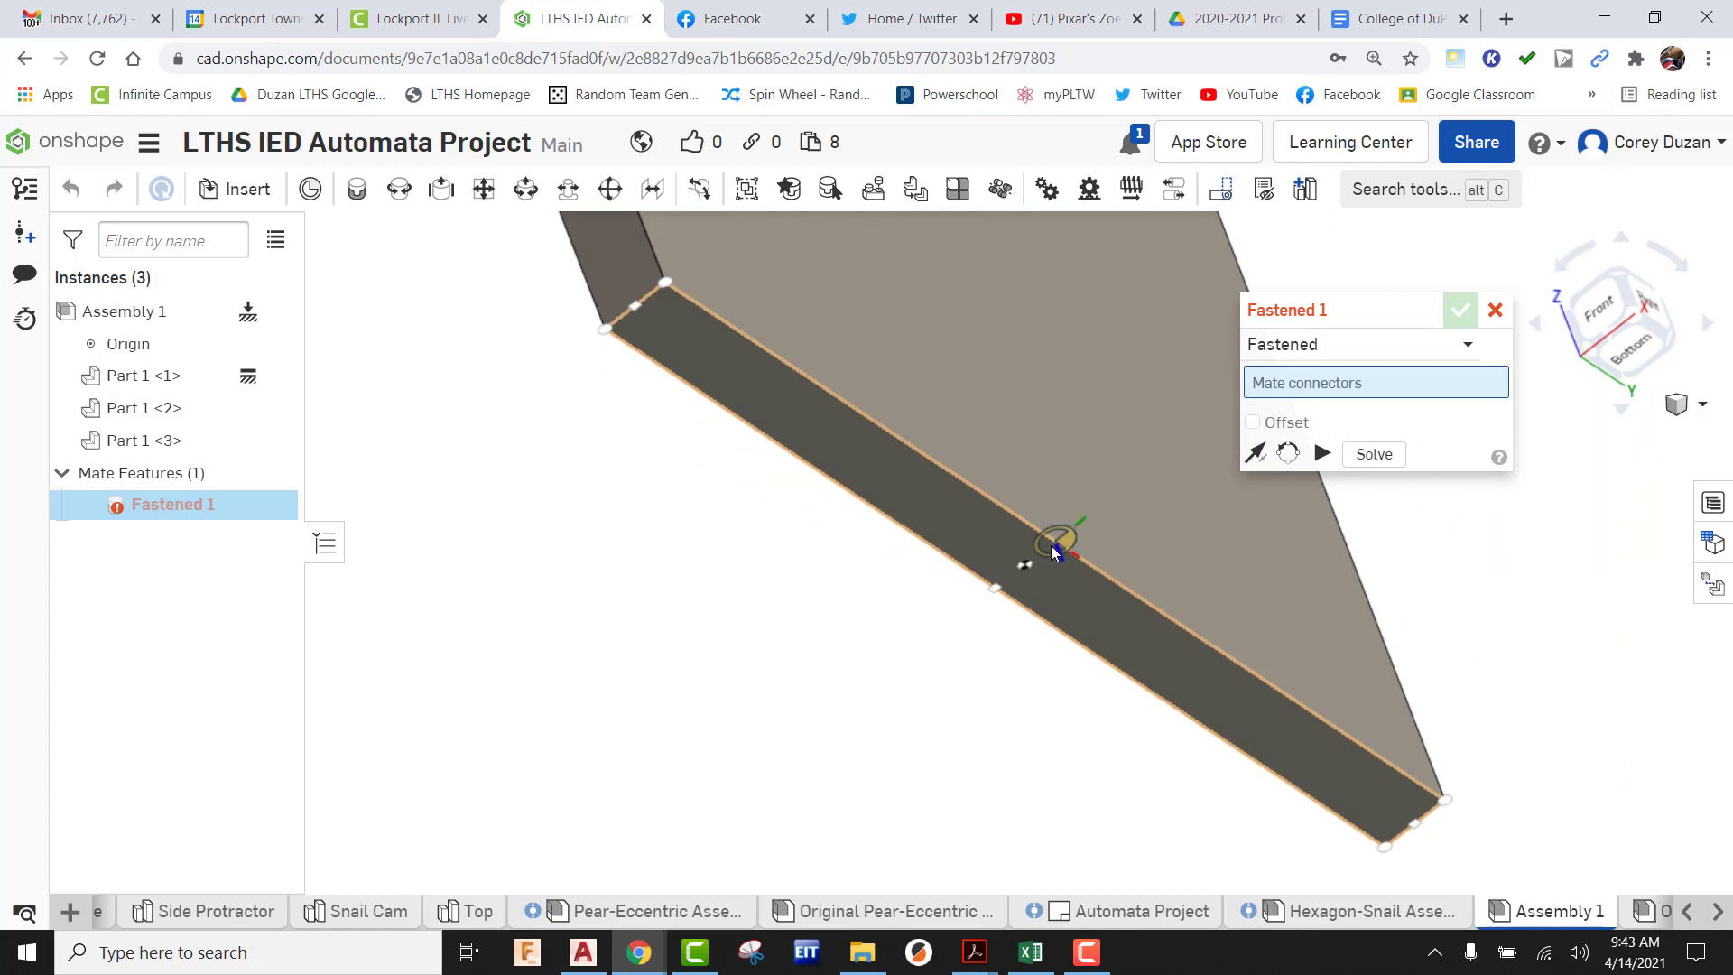
click(1056, 548)
scroll(1054, 547, down, 10)
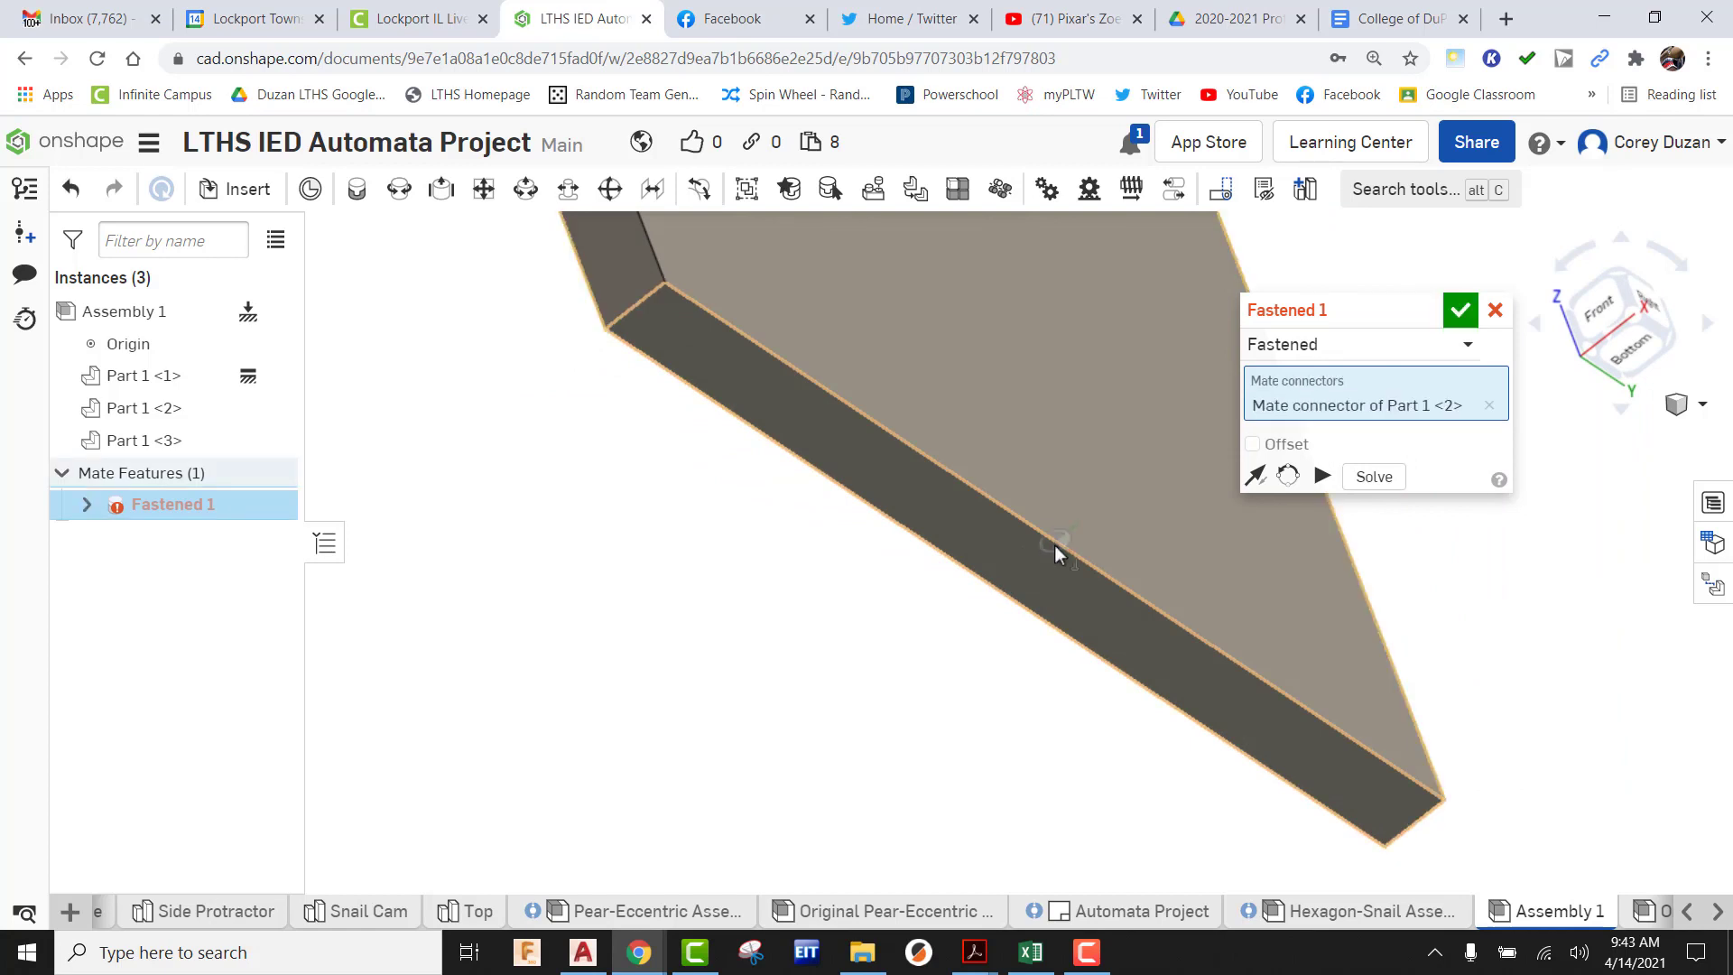
right_drag(956, 559, 851, 619)
scroll(751, 533, up, 5)
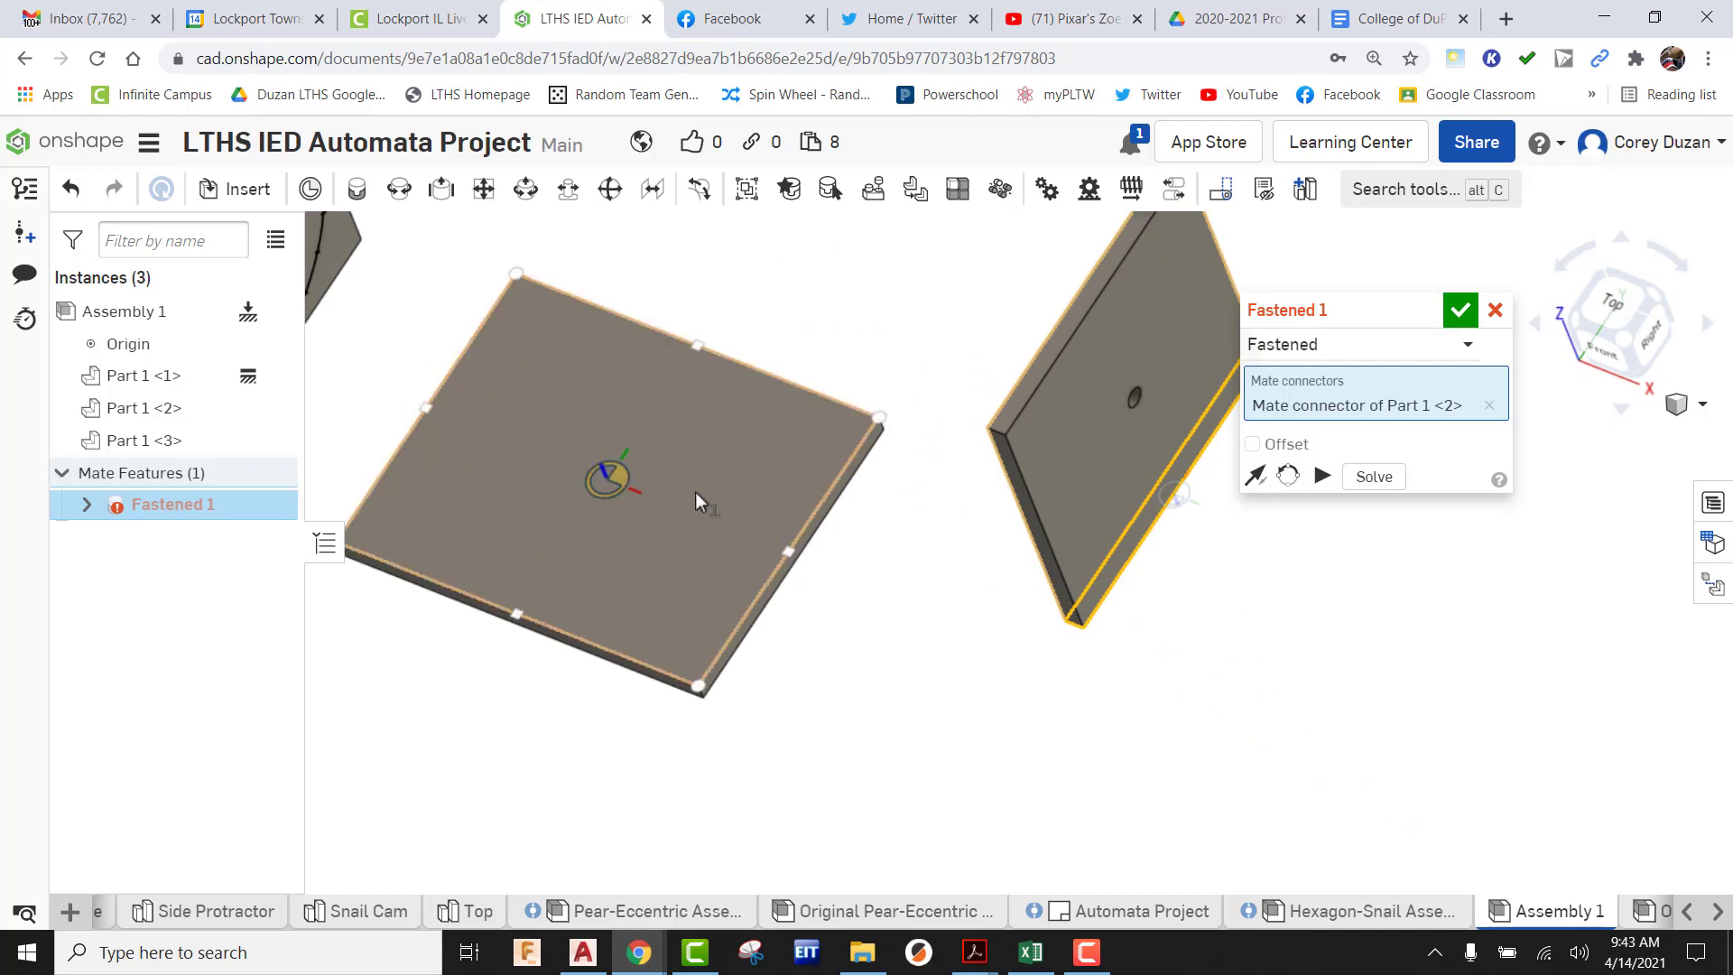
click(780, 547)
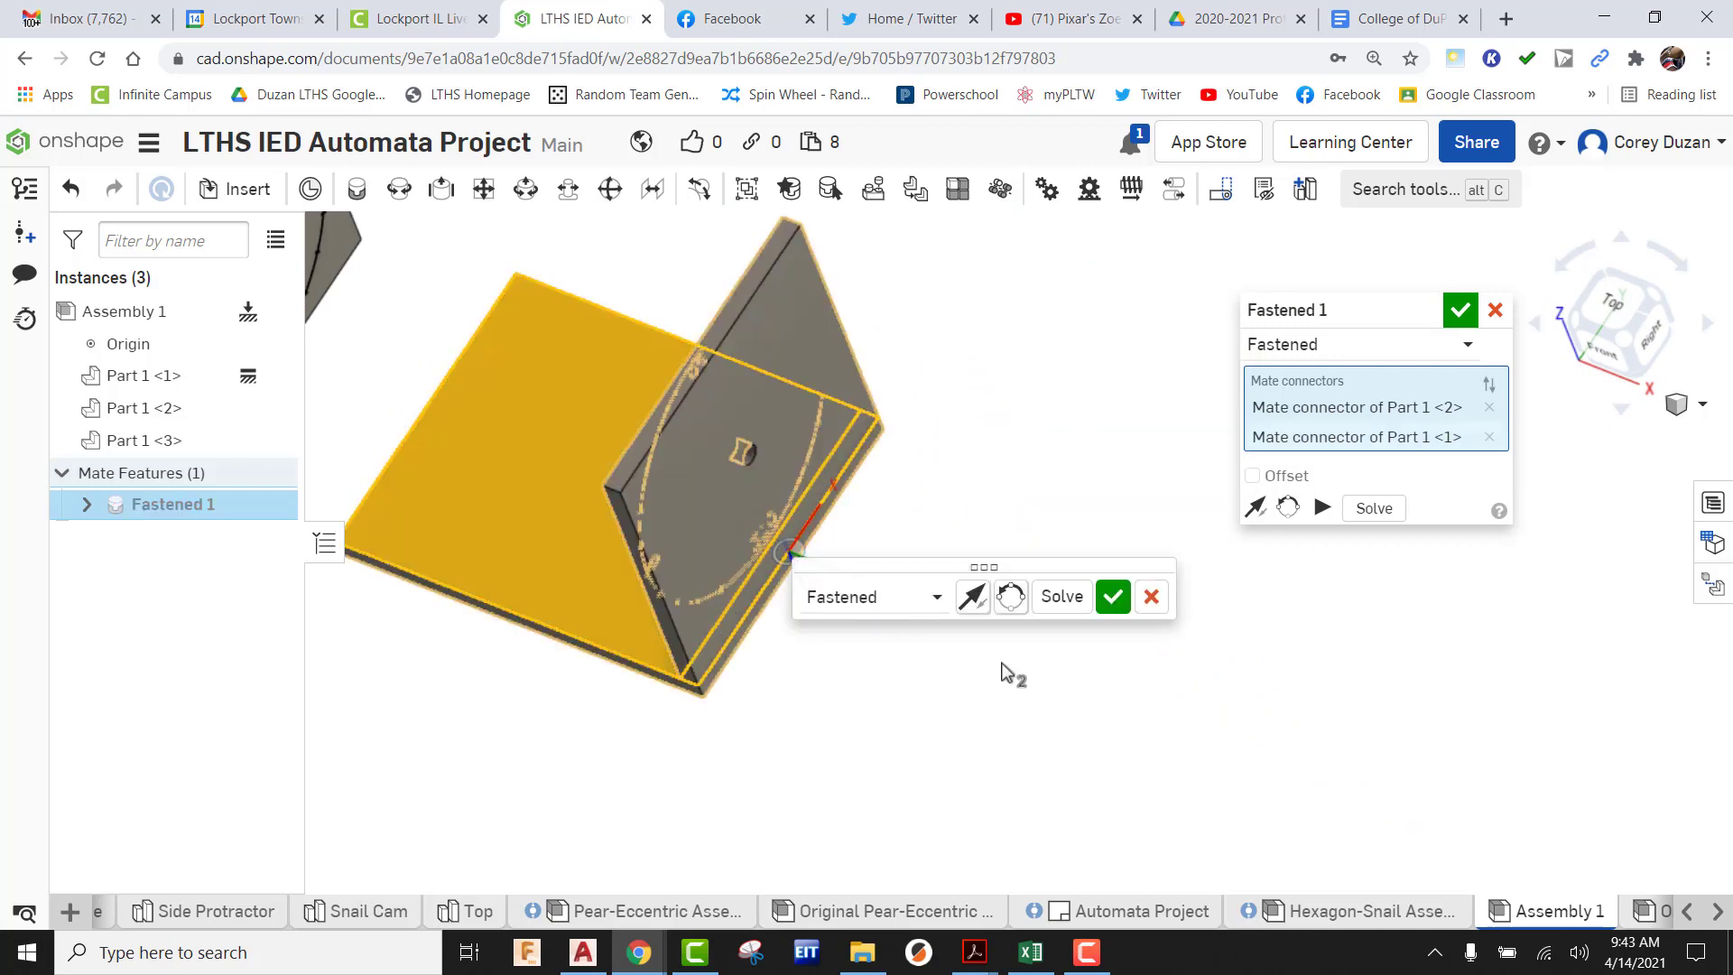
mouse_move(916, 735)
right_down()
mouse_move(959, 661)
mouse_move(907, 702)
right_up()
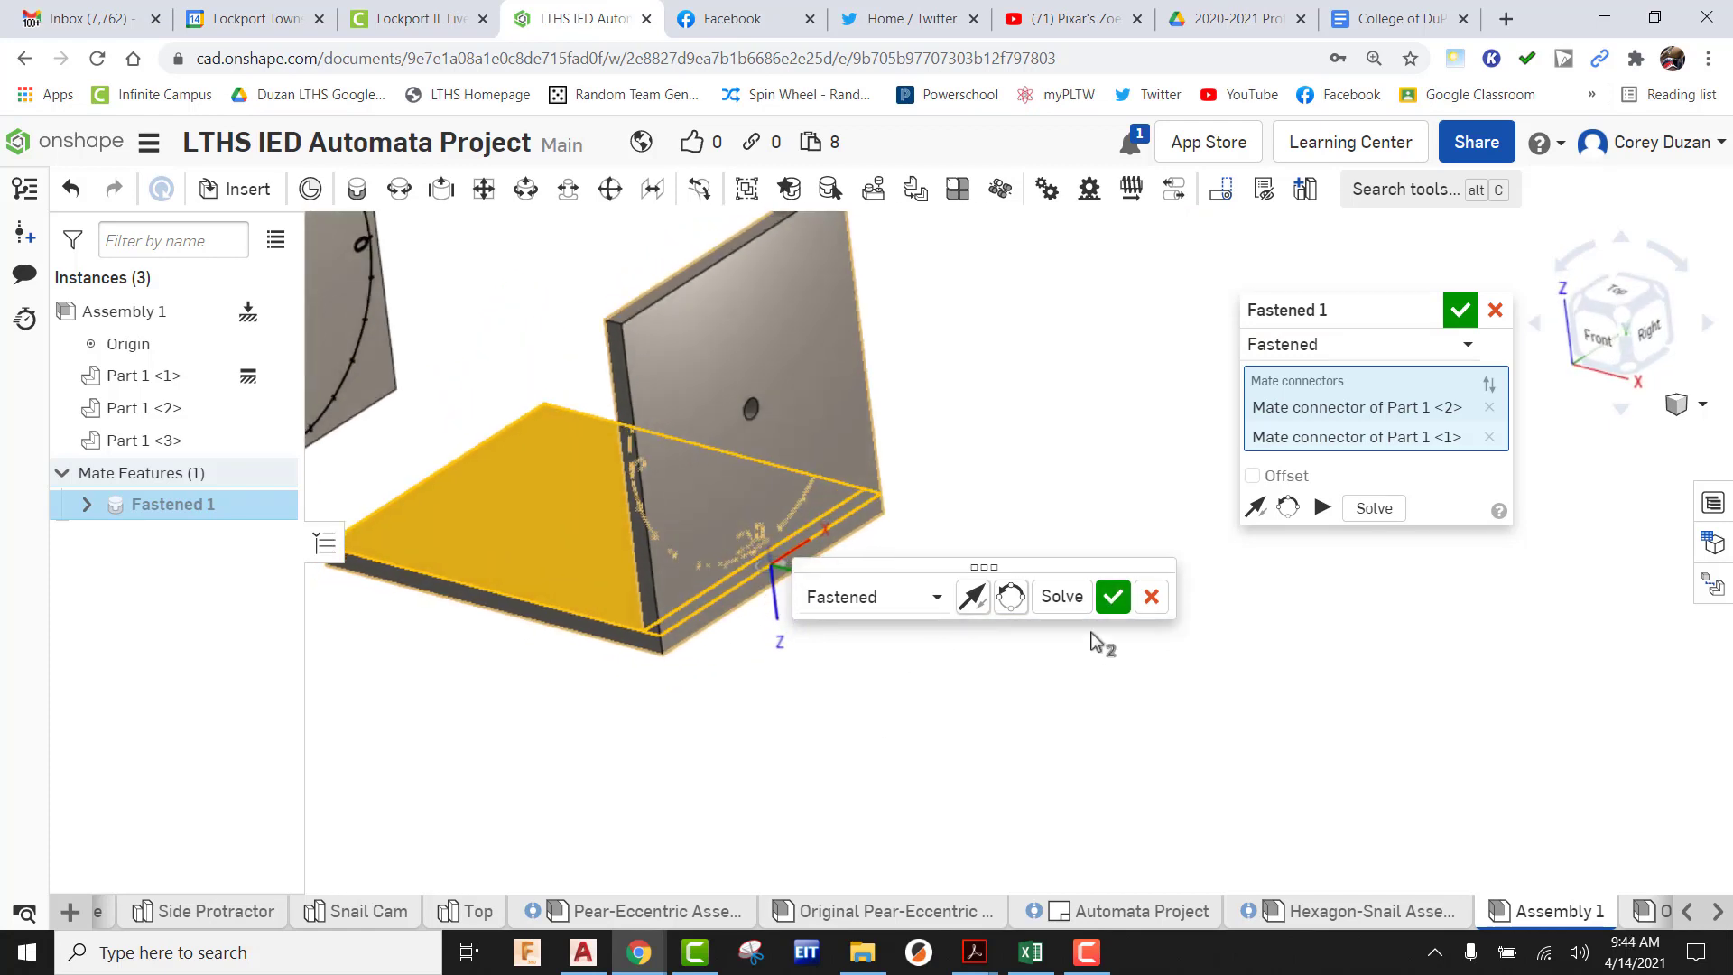
click(1112, 598)
Add a Fastened mate joining the left side panel's lower outer edge midpoint to the midpoint of the bottom panel's upper left edge
scroll(1159, 625, down, 4)
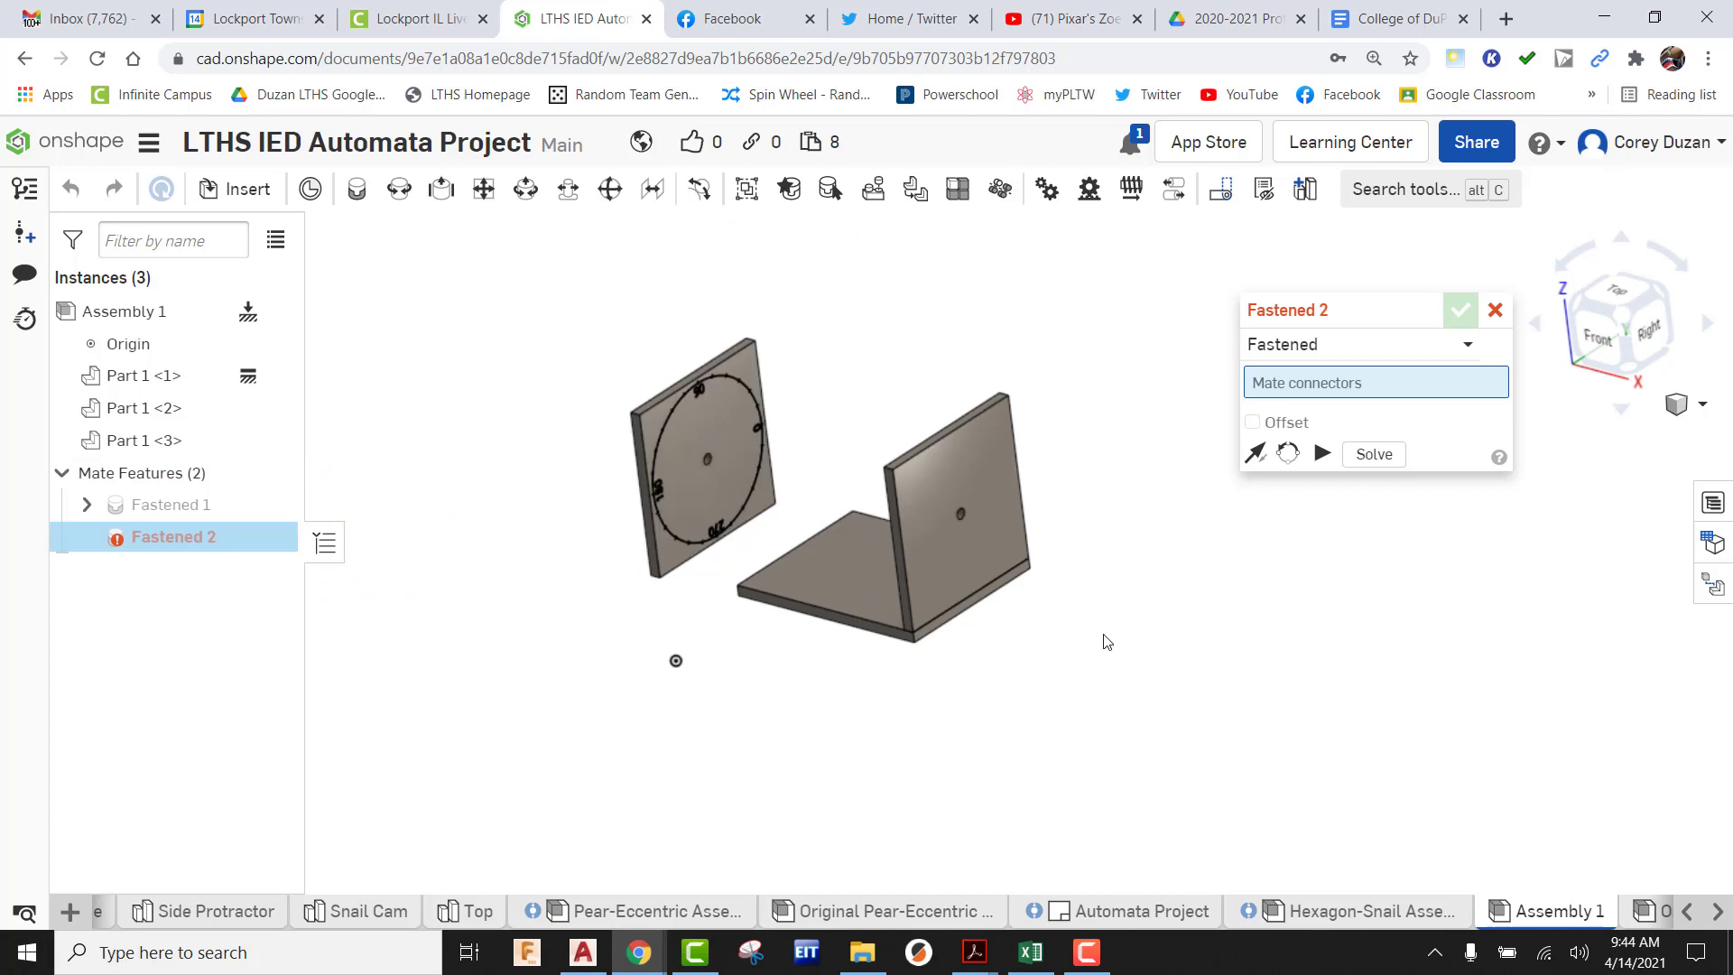
right_drag(1054, 637, 1160, 565)
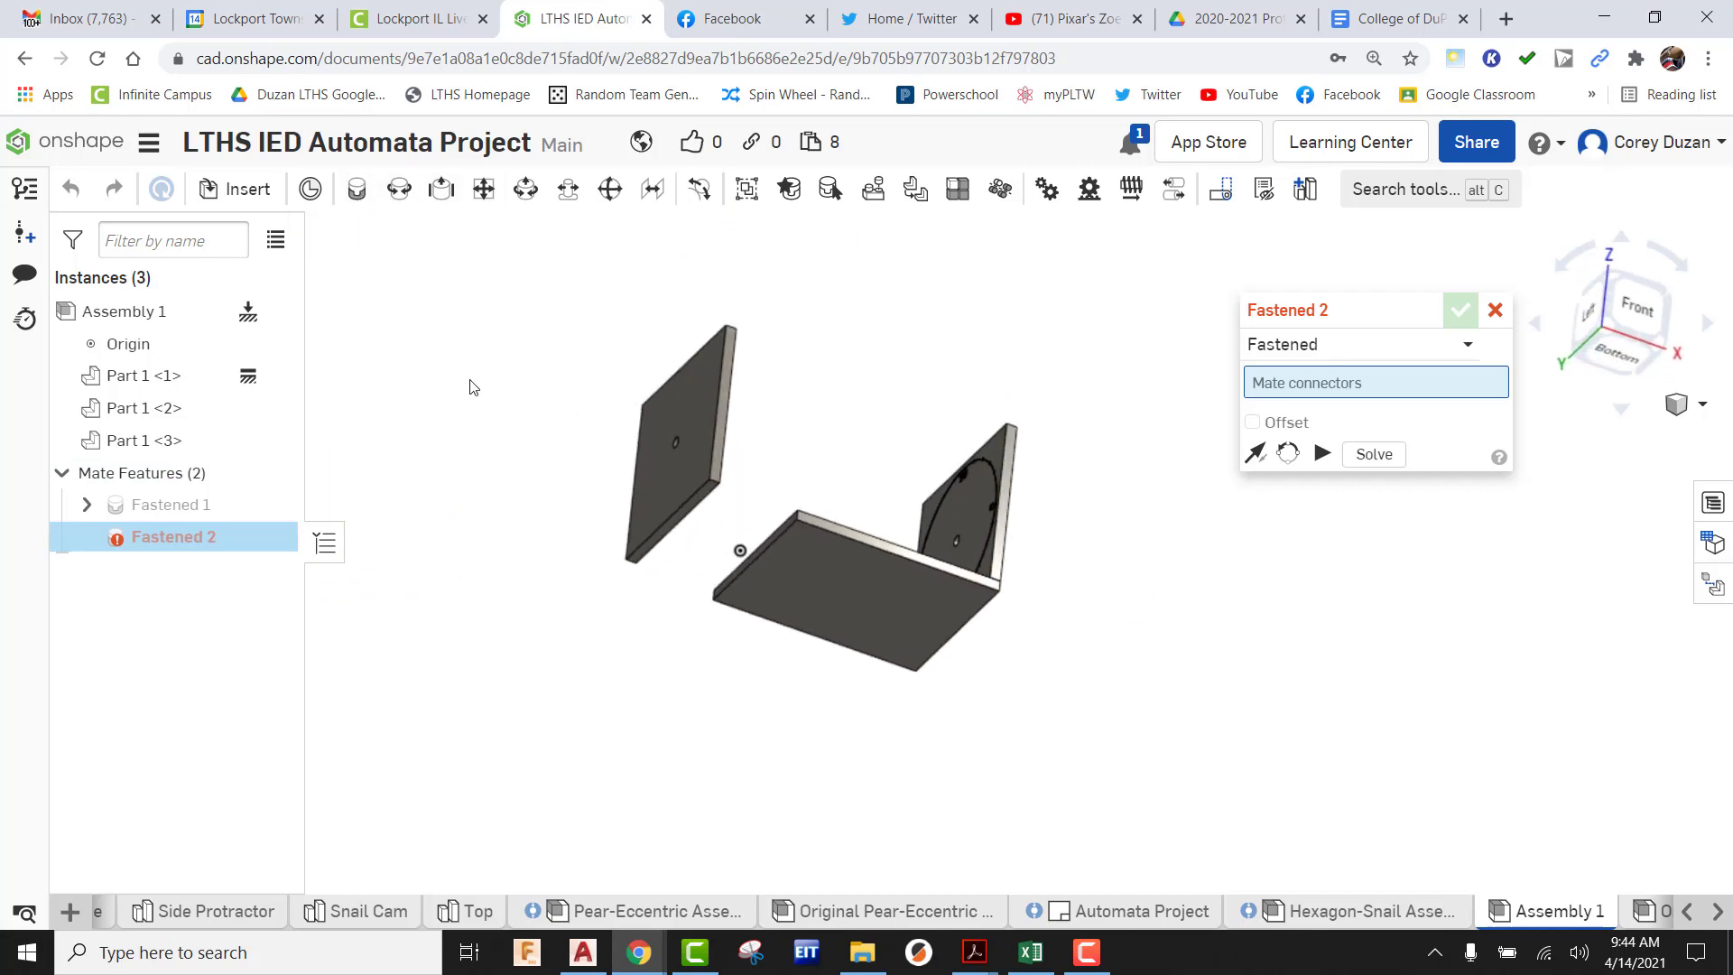
scroll(632, 578, up, 5)
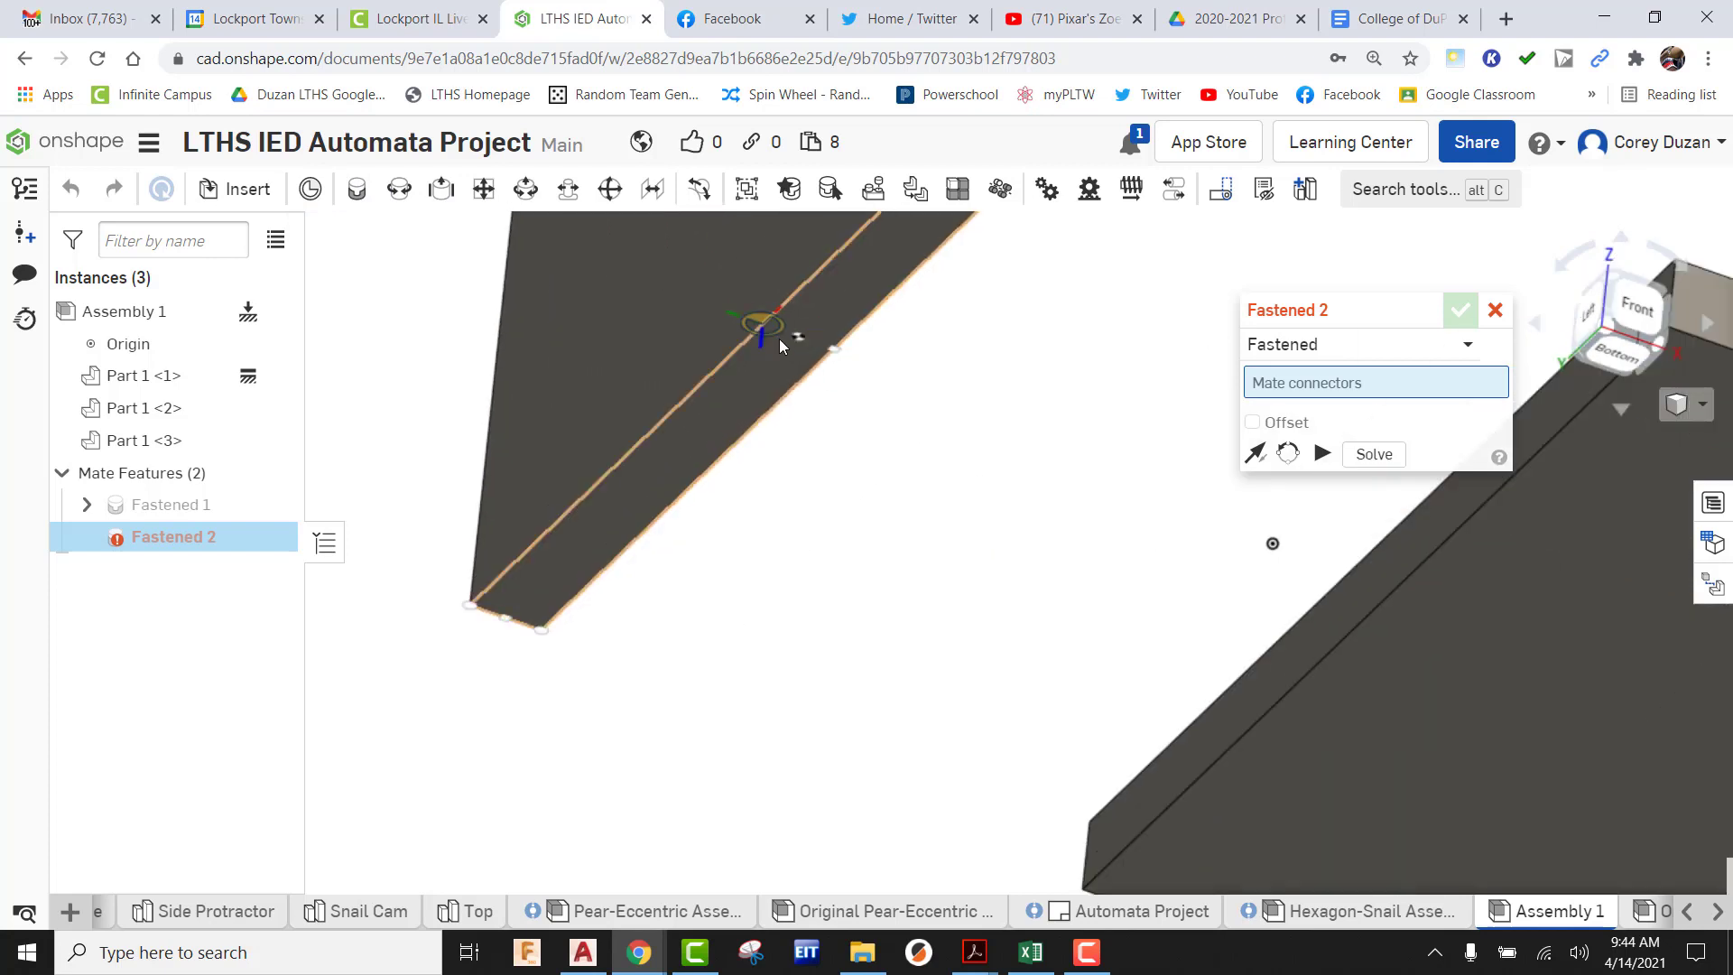
click(772, 334)
scroll(765, 350, down, 4)
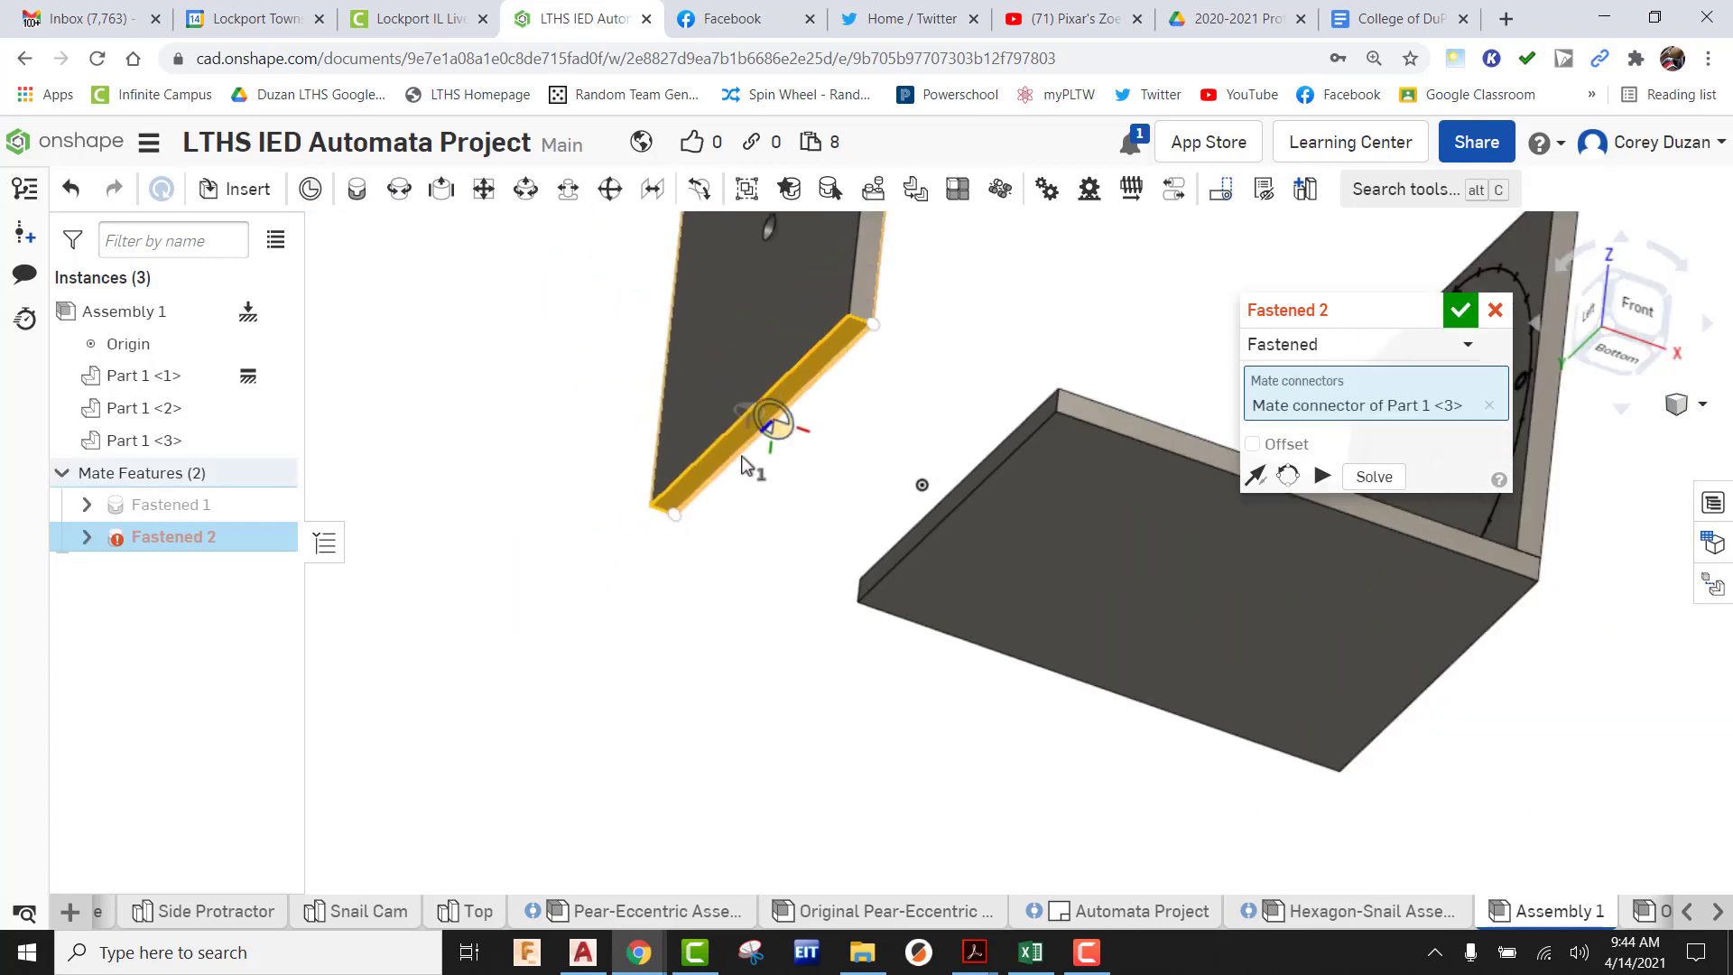
mouse_move(741, 464)
right_down()
mouse_move(793, 484)
mouse_move(762, 564)
right_up()
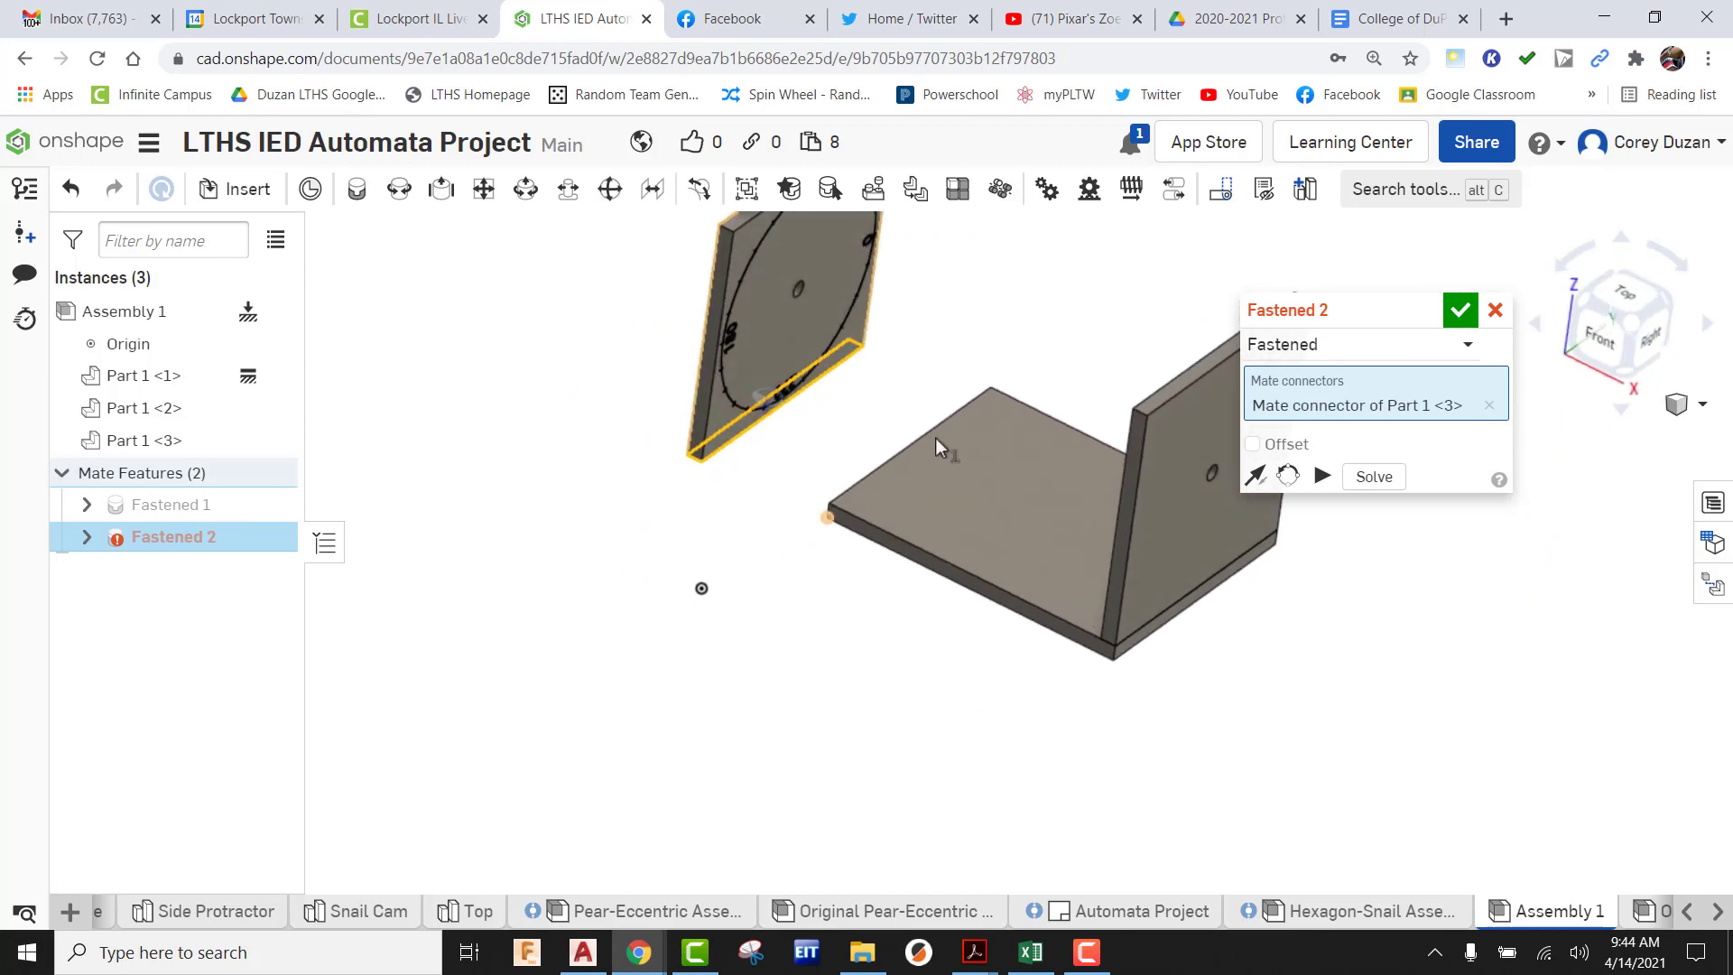
scroll(939, 433, up, 5)
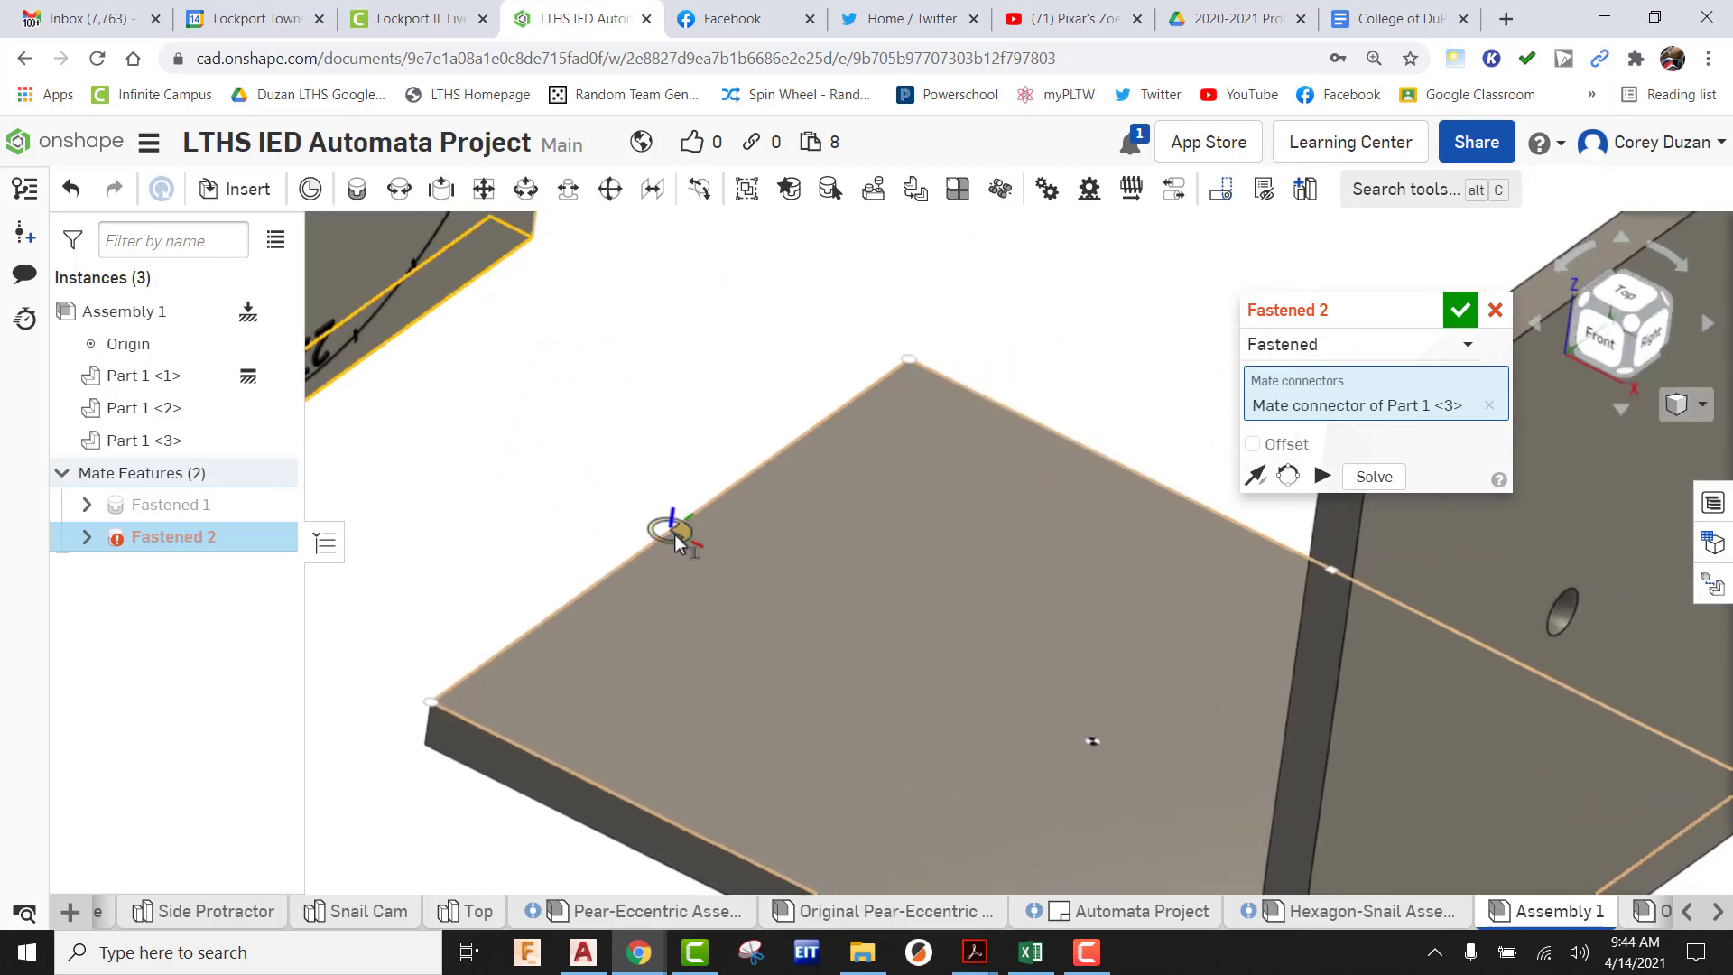
click(672, 530)
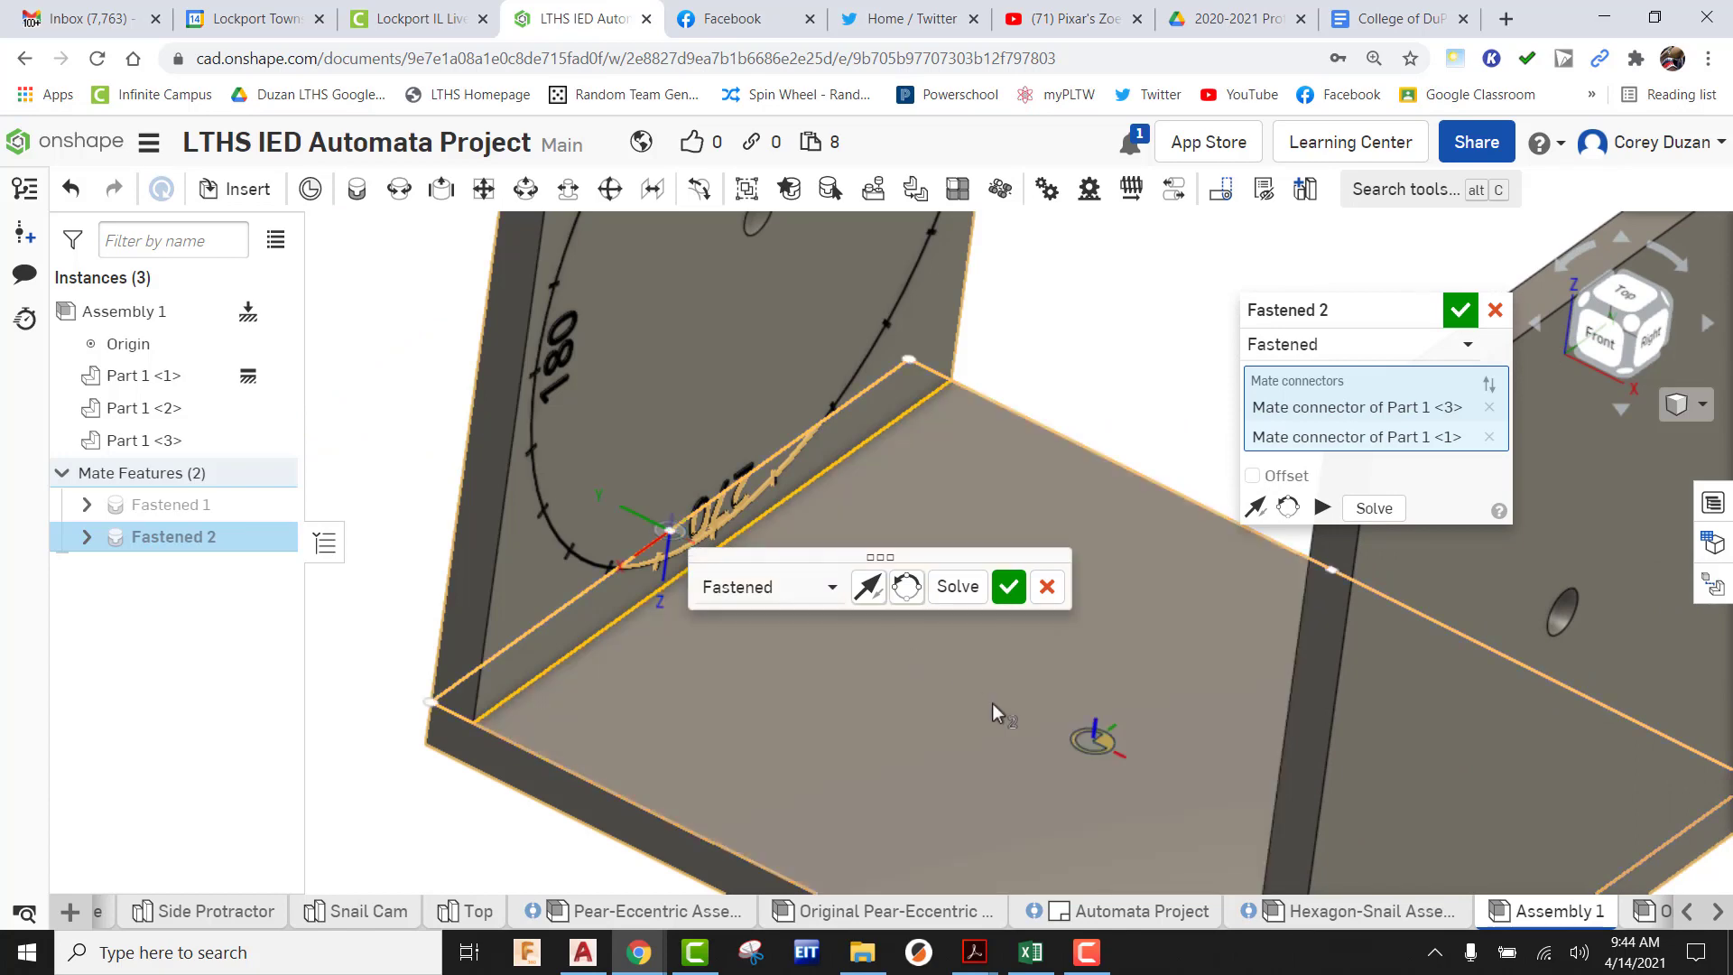
click(1013, 586)
click(1494, 310)
Insert one Top part from the current document, placing it in the empty space beyond the right side panel
scroll(870, 474, down, 5)
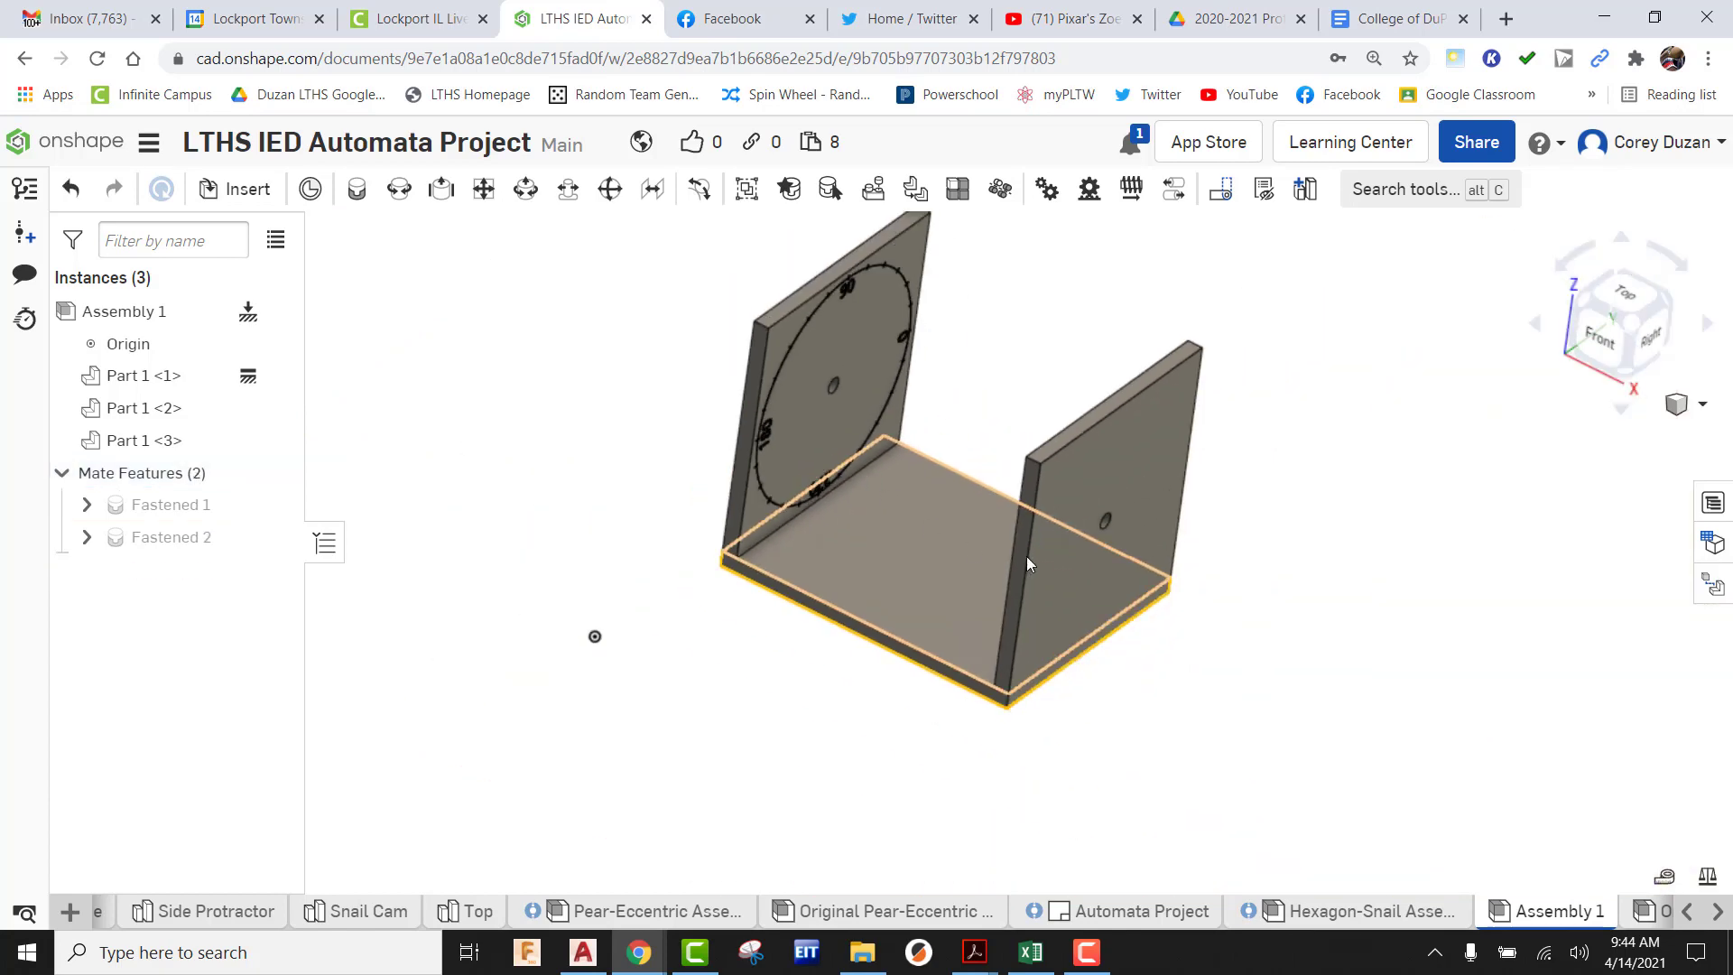
mouse_move(1026, 556)
right_down()
mouse_move(1001, 513)
mouse_move(1015, 534)
right_up()
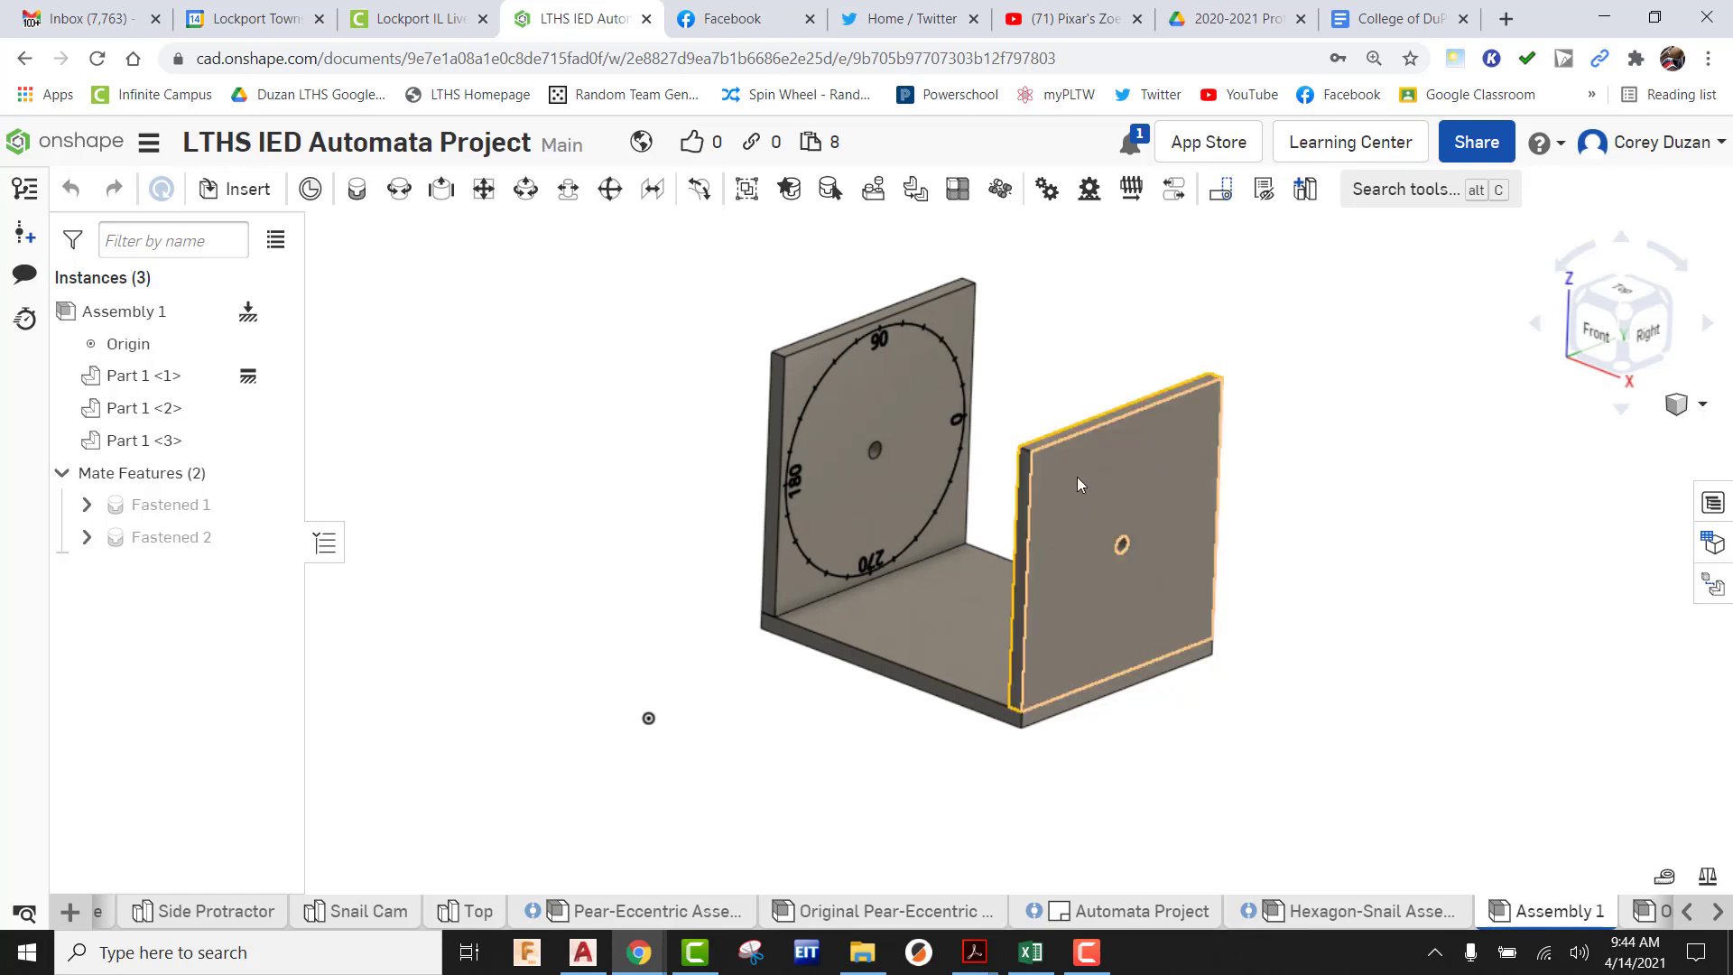
middle_drag(749, 528, 664, 561)
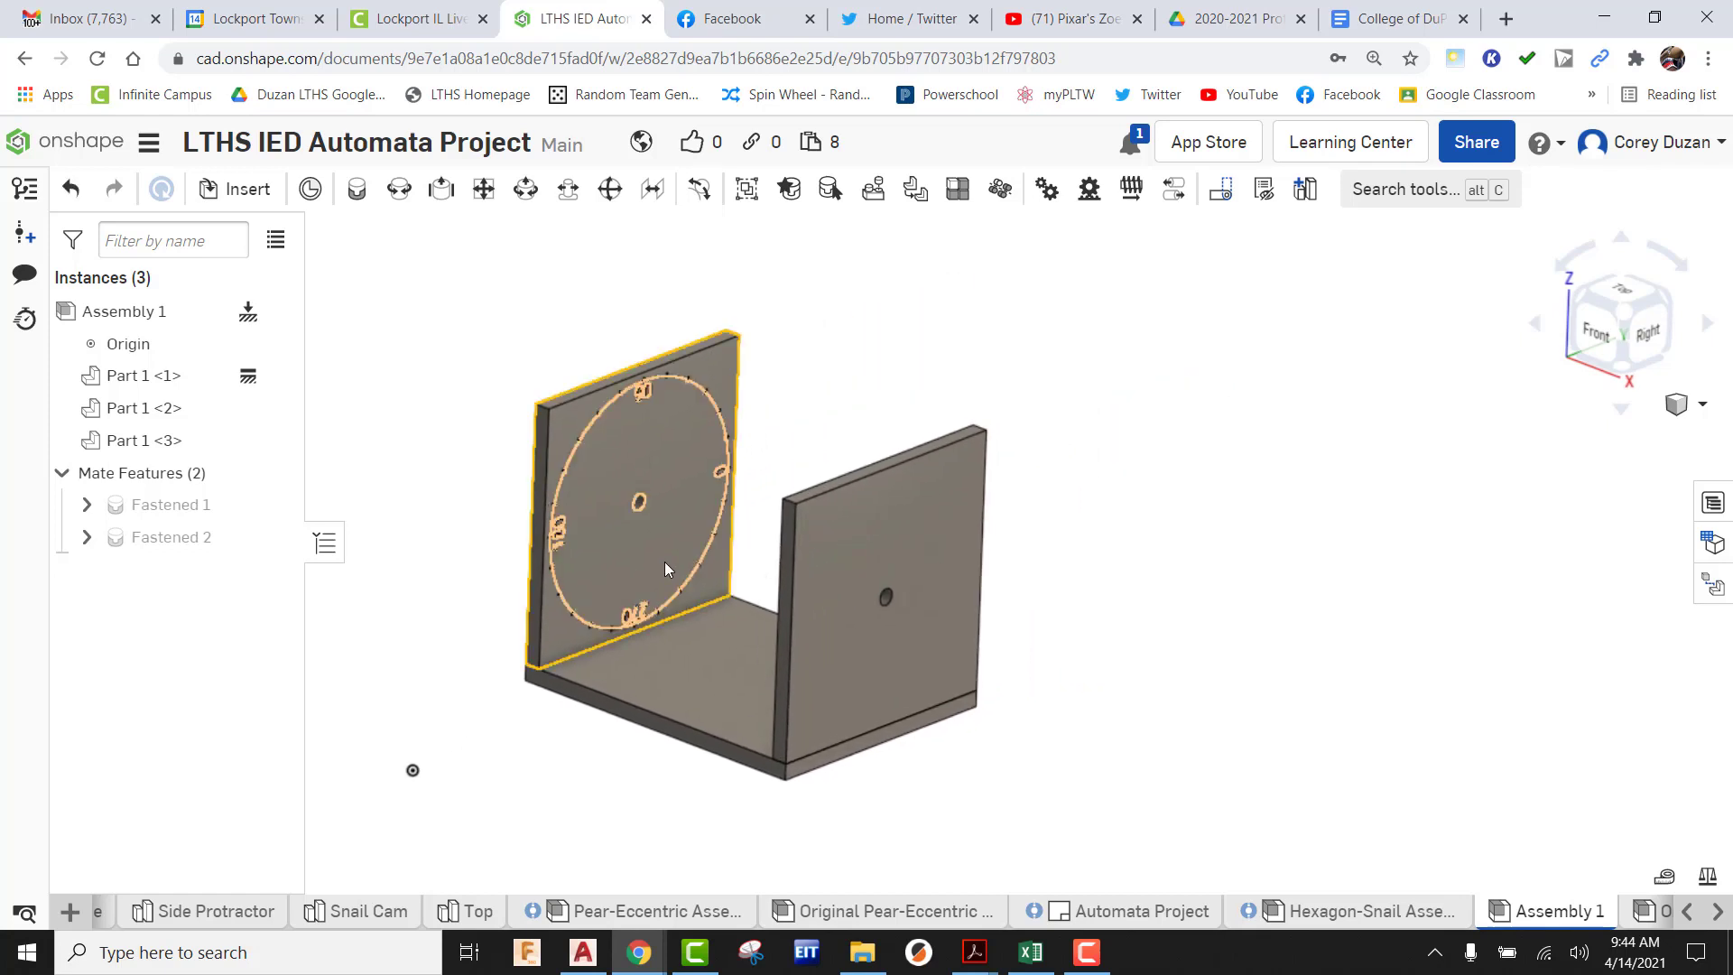
click(237, 190)
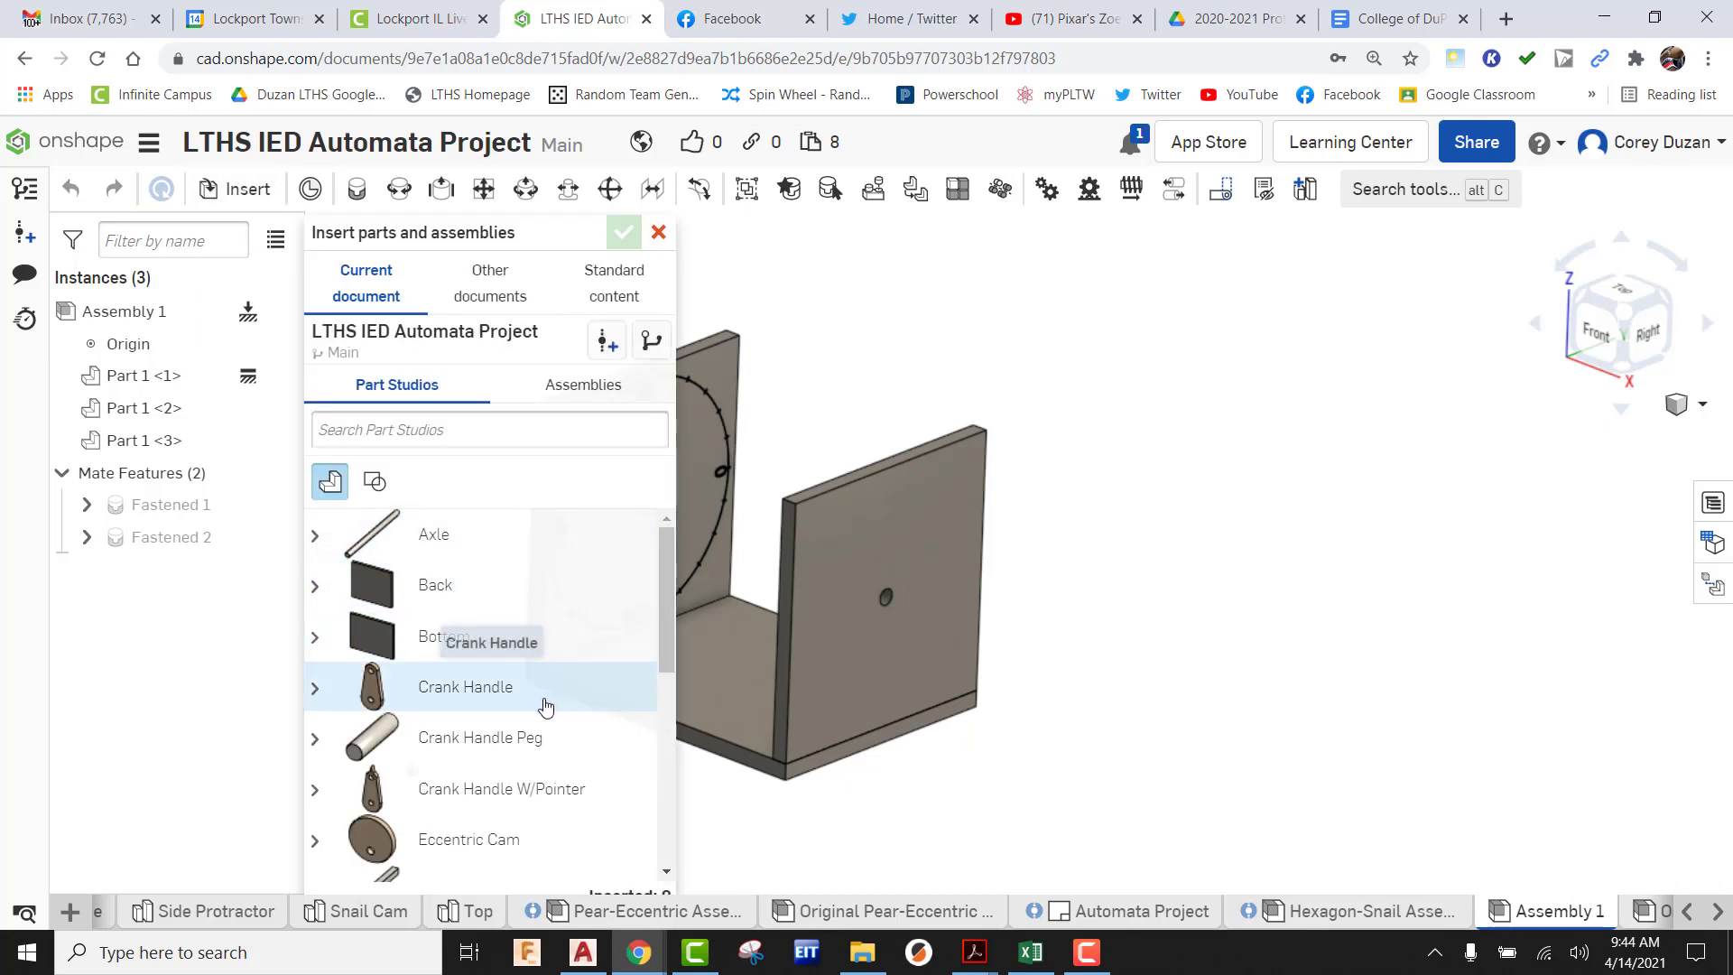
scroll(545, 702, down, 5)
click(435, 853)
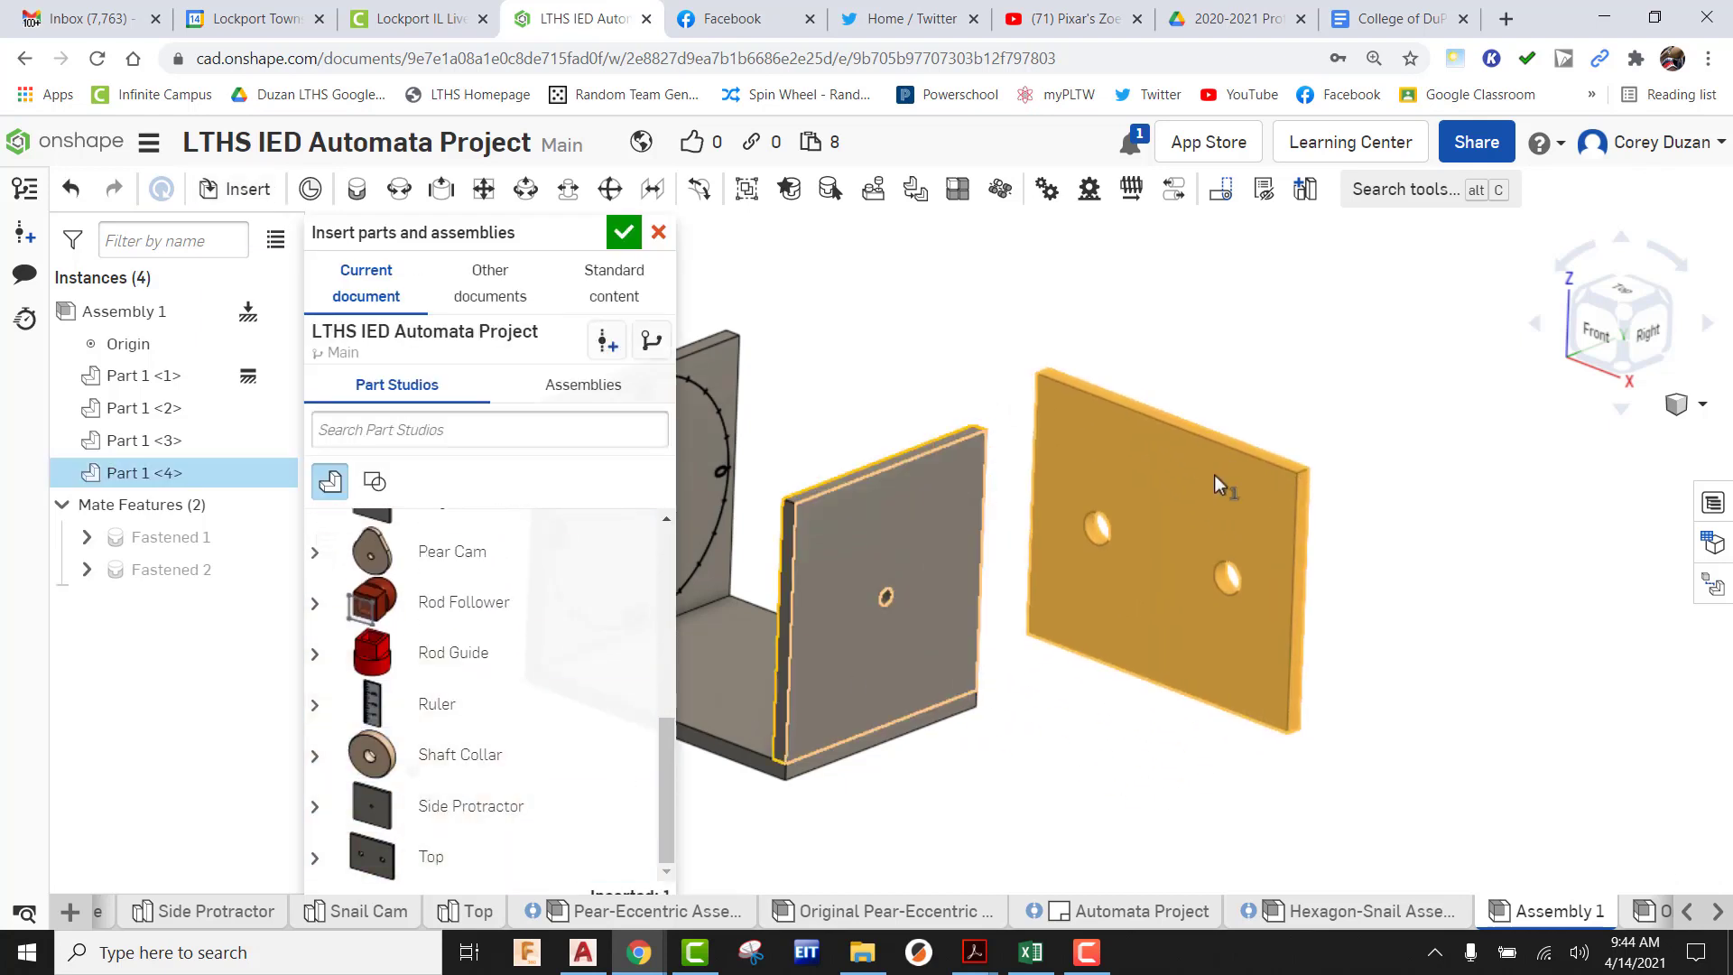
click(1248, 419)
click(623, 232)
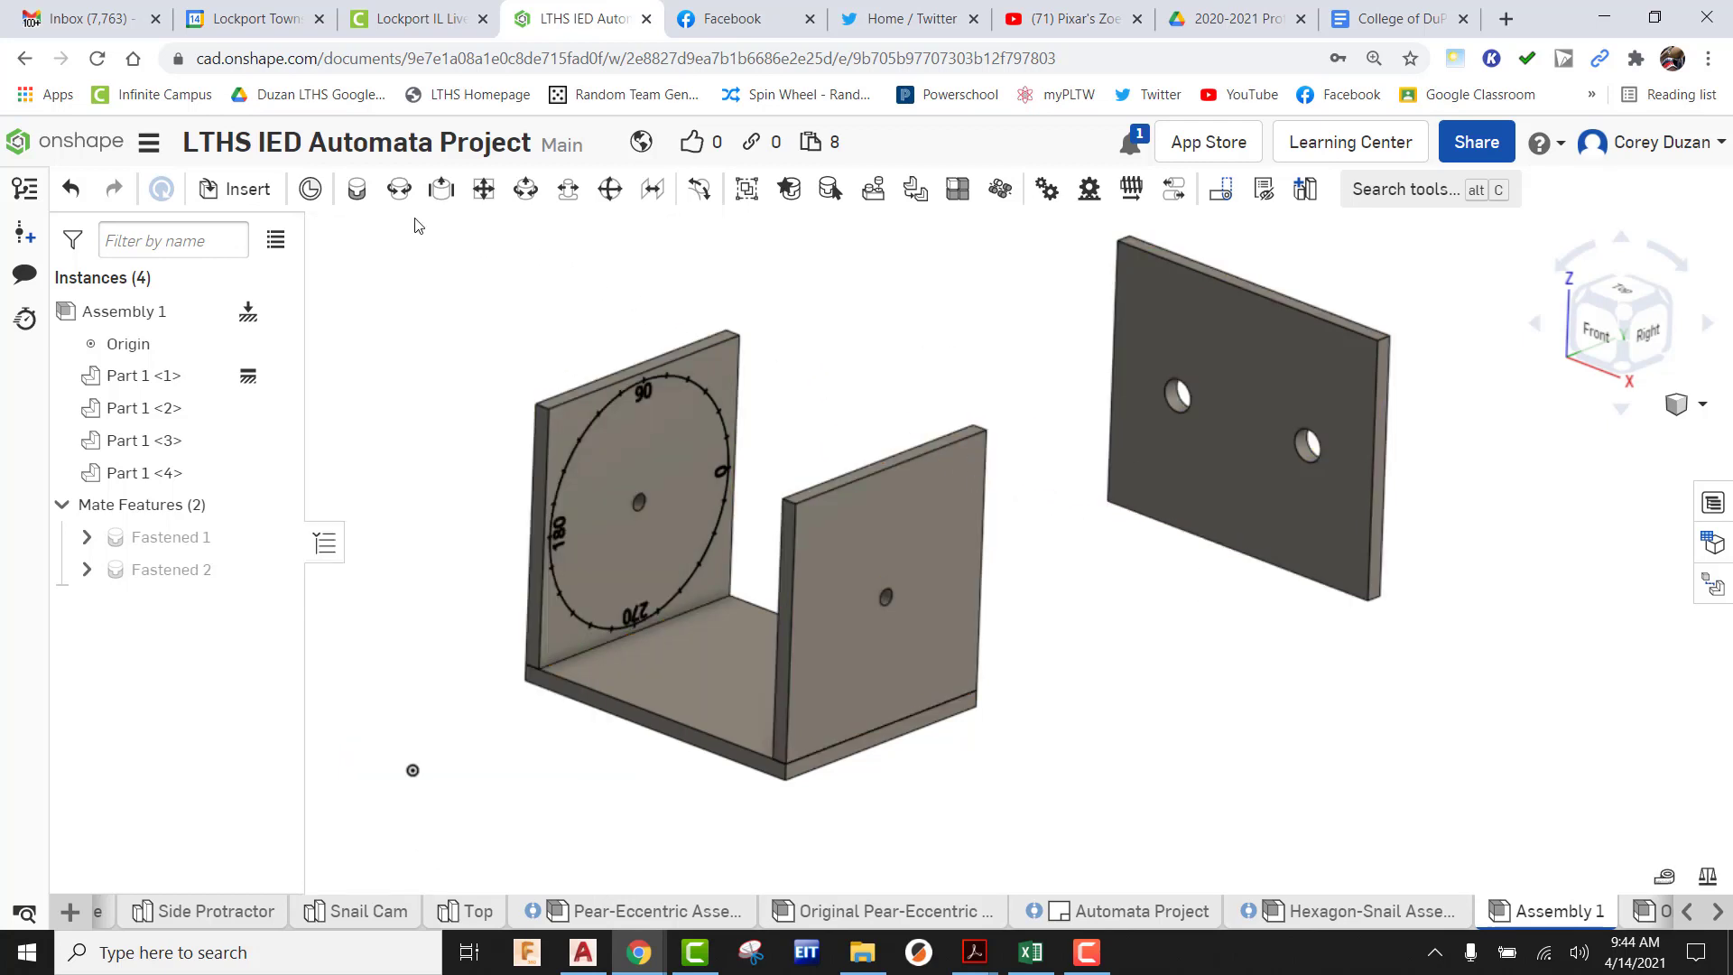
Create a Fastened mate between the top panel's right short edge midpoint and the midpoint of the right side panel's upper outer edge
click(358, 191)
middle_drag(1148, 534, 884, 582)
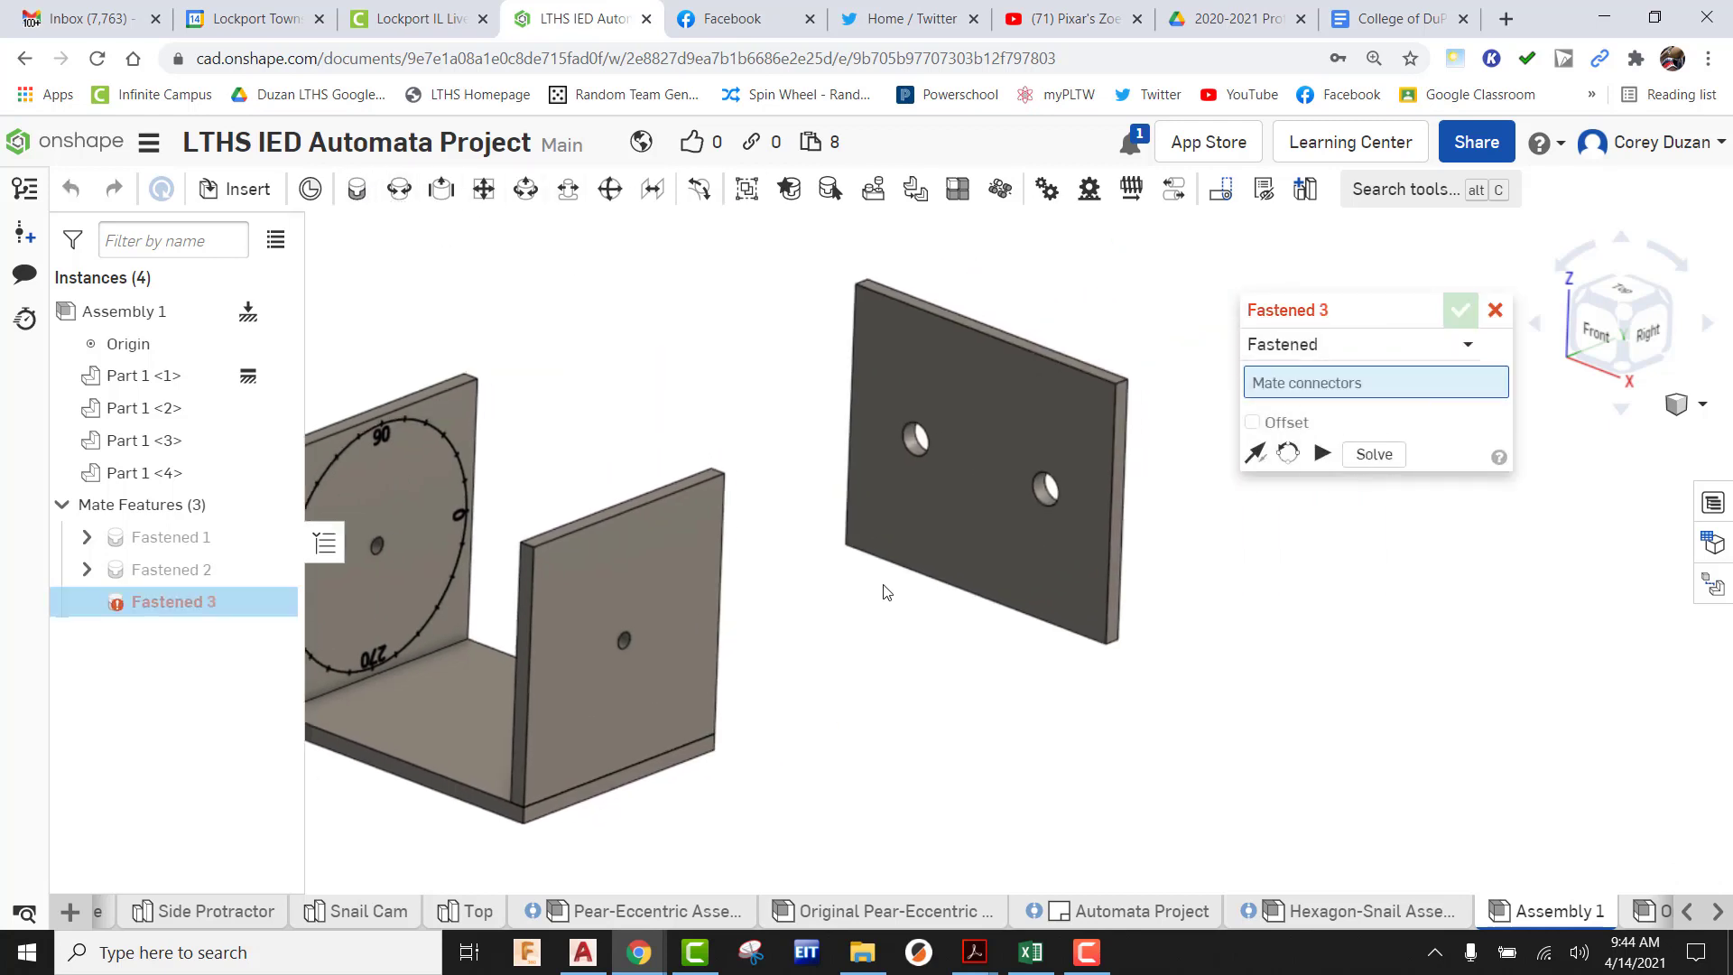
scroll(1110, 494, up, 4)
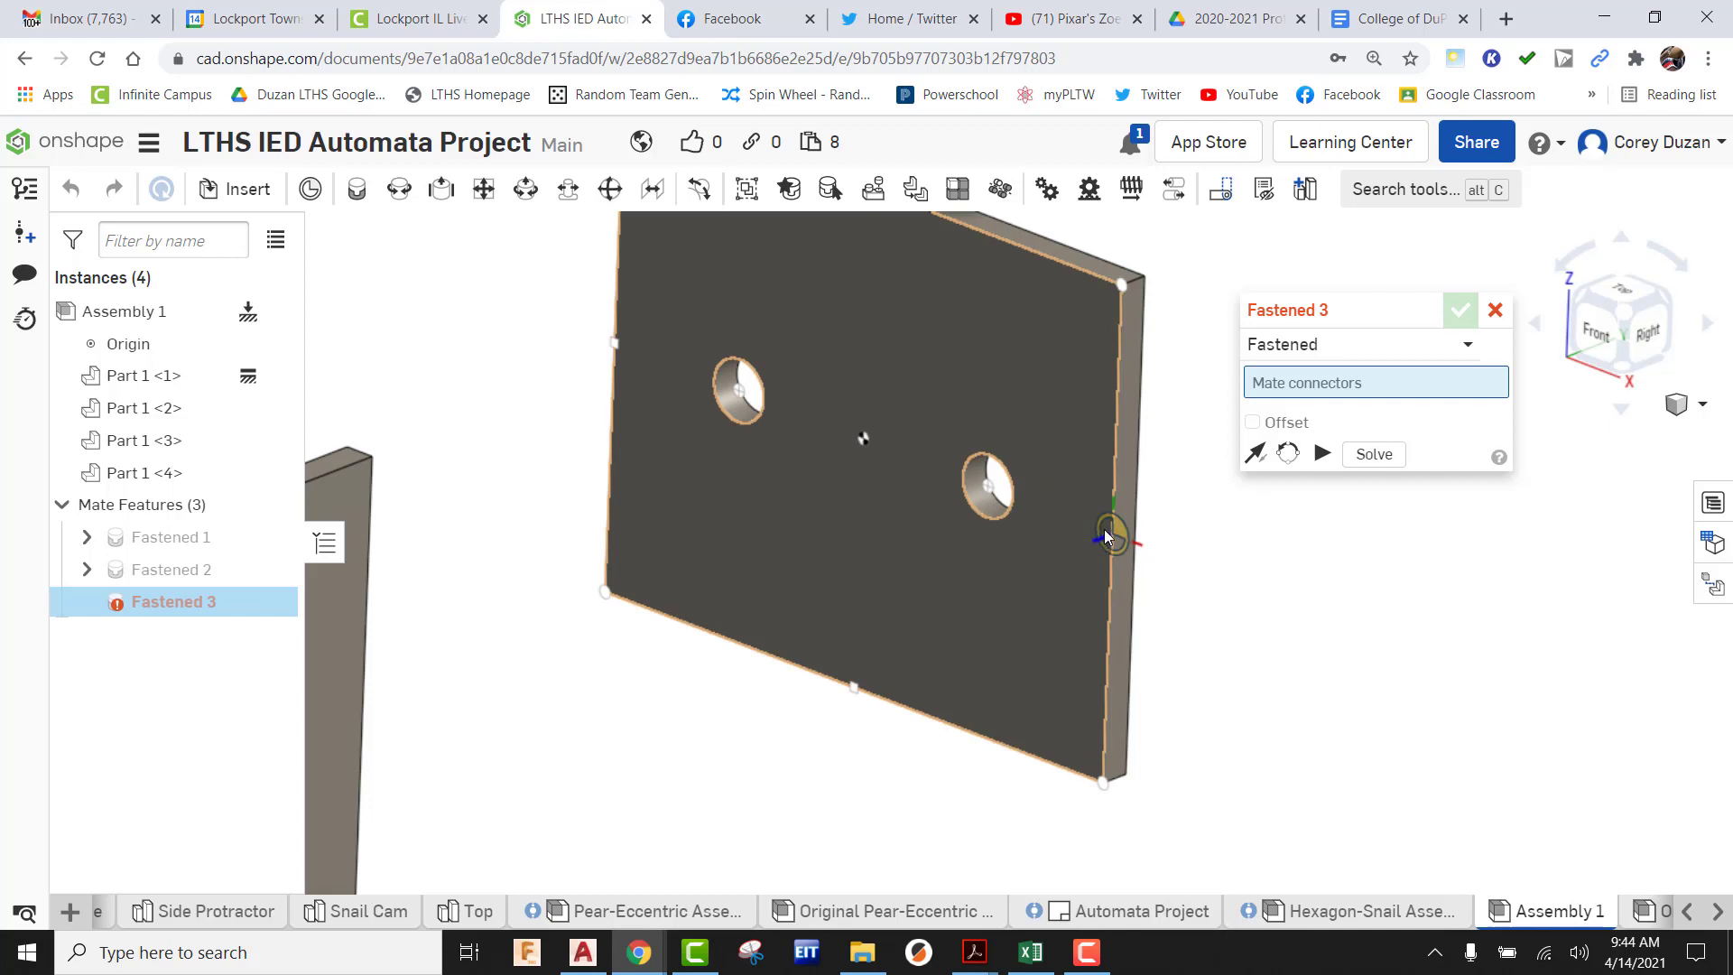
click(1102, 529)
scroll(1103, 529, down, 5)
scroll(771, 525, up, 5)
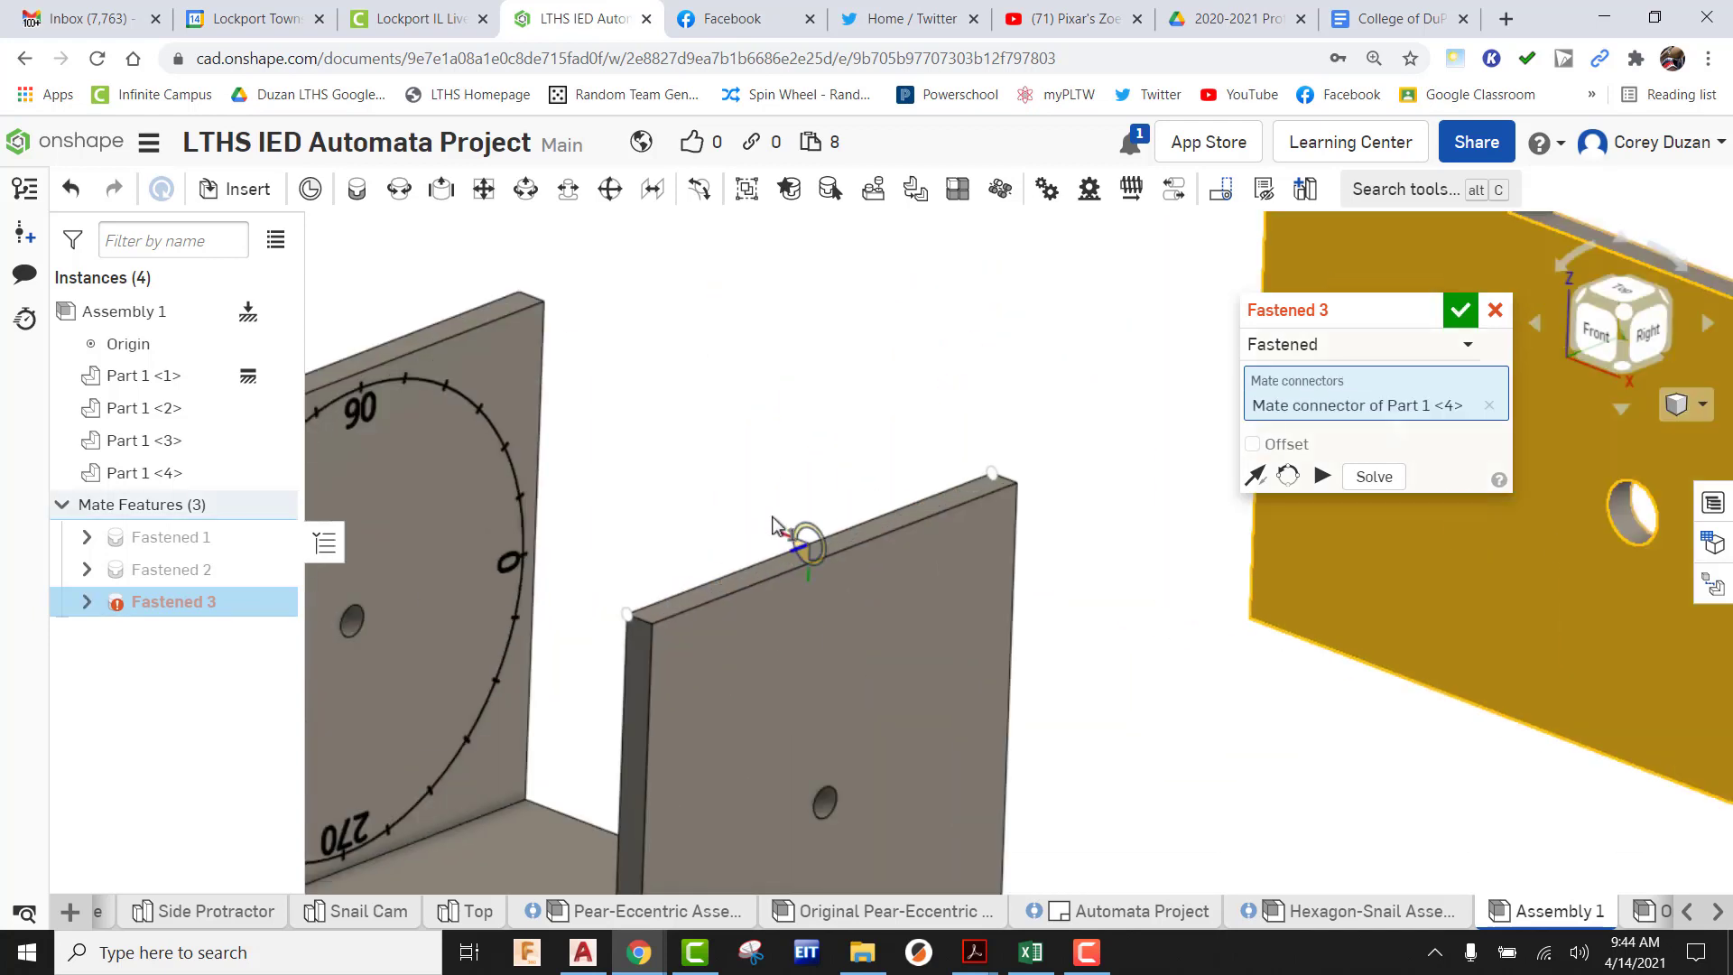
scroll(868, 560, up, 5)
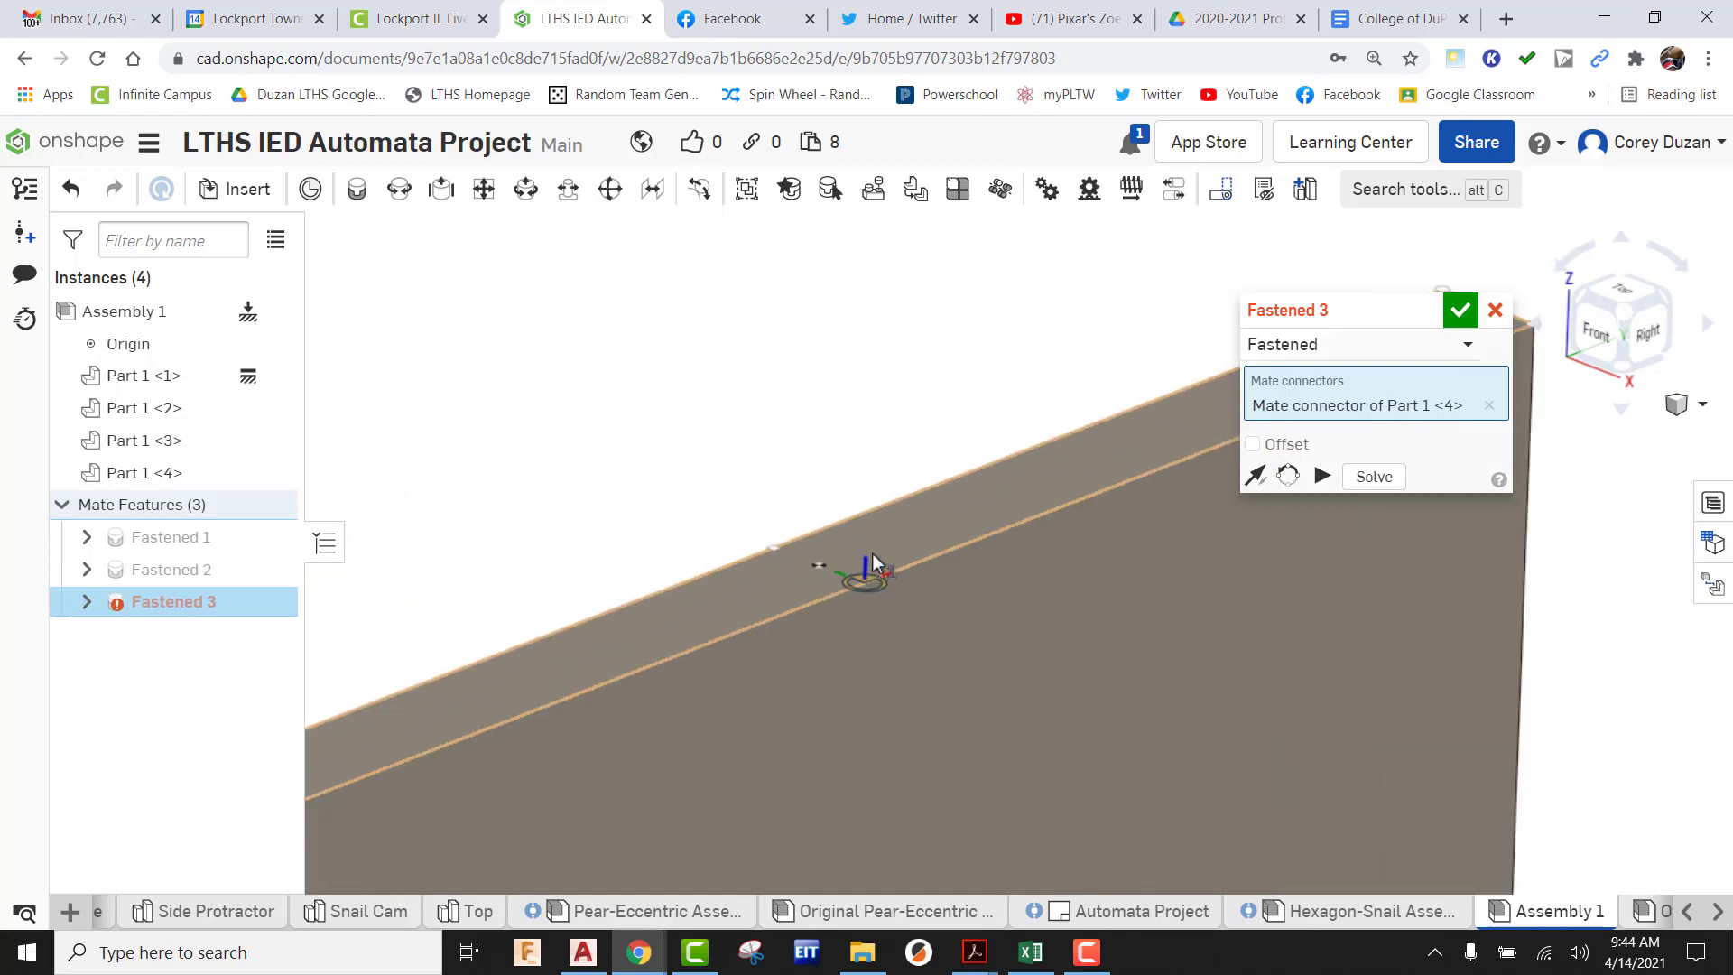
scroll(868, 566, up, 2)
click(863, 585)
scroll(863, 585, down, 5)
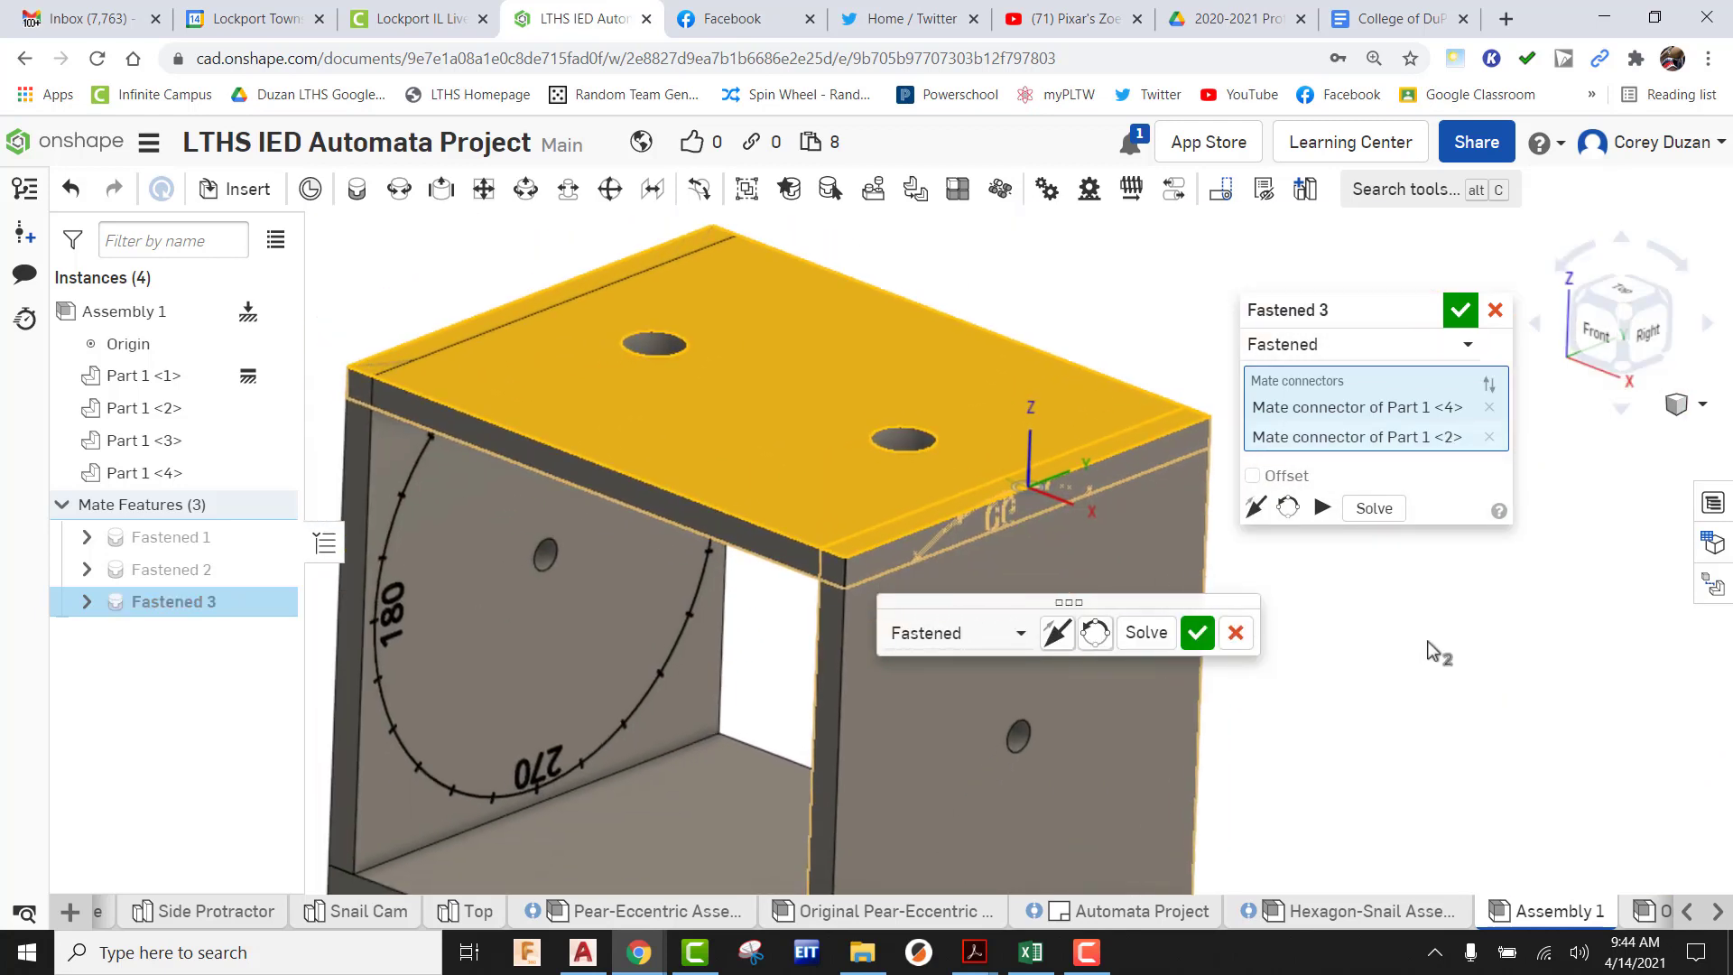
Flip the mate's primary axis so the top panel rests on both side panels, and accept the Fastened mate
scroll(846, 561, up, 5)
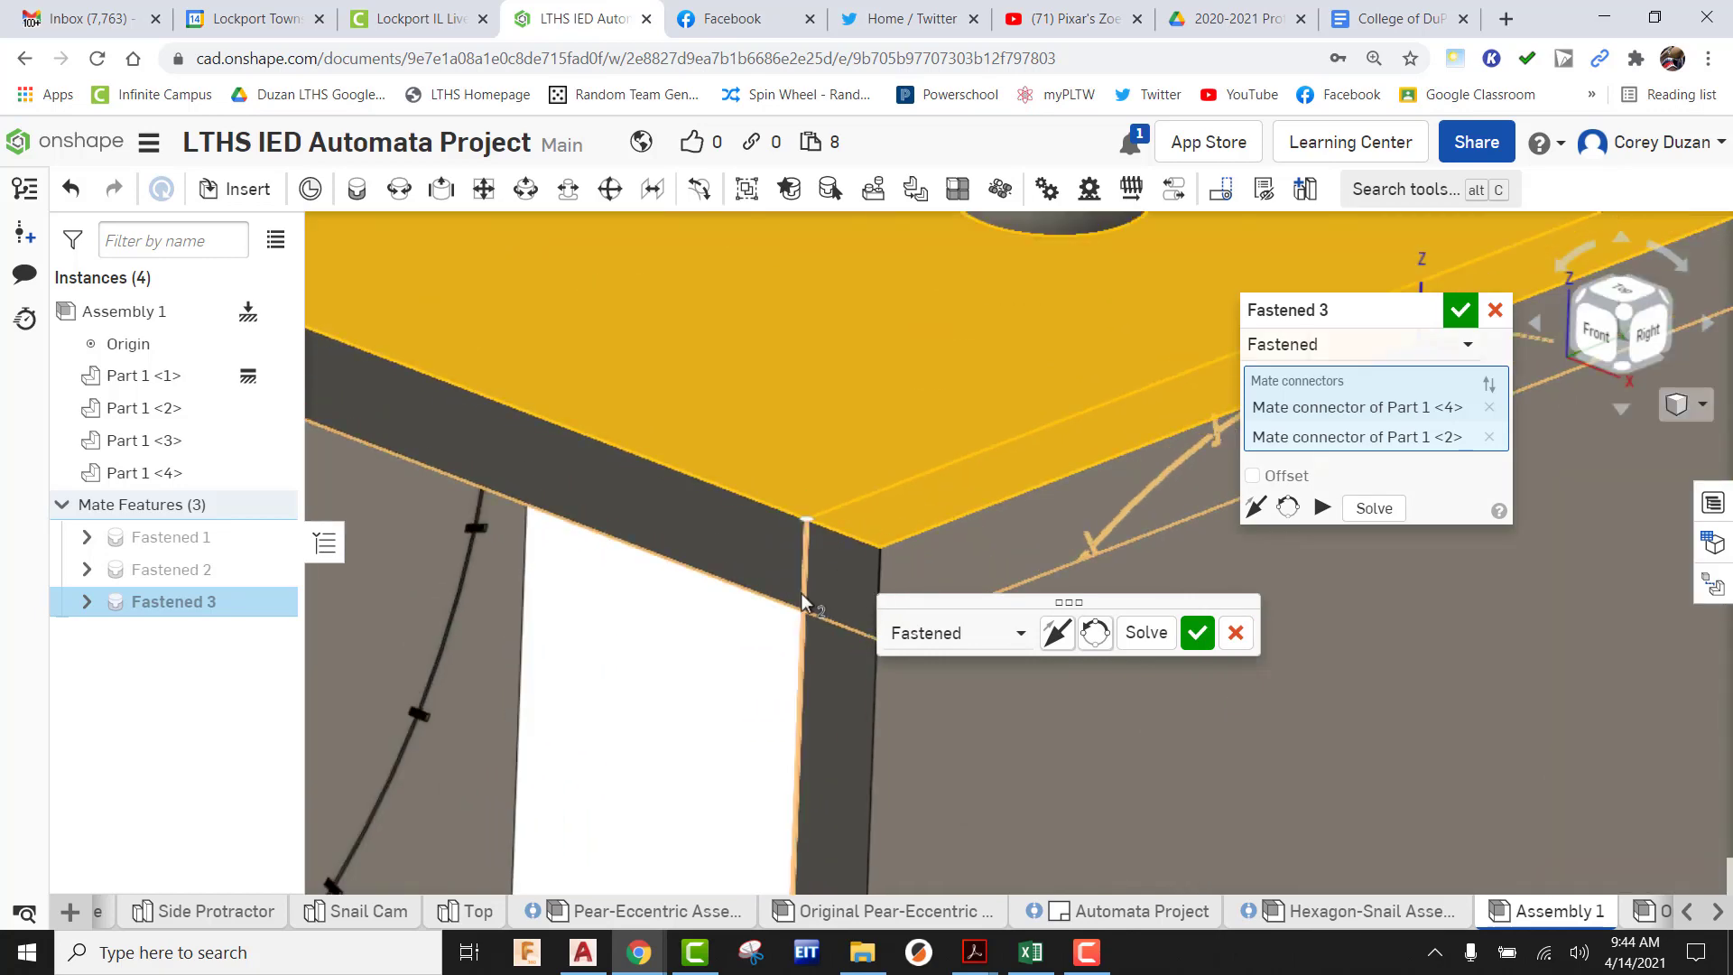
scroll(800, 593, down, 4)
click(1053, 634)
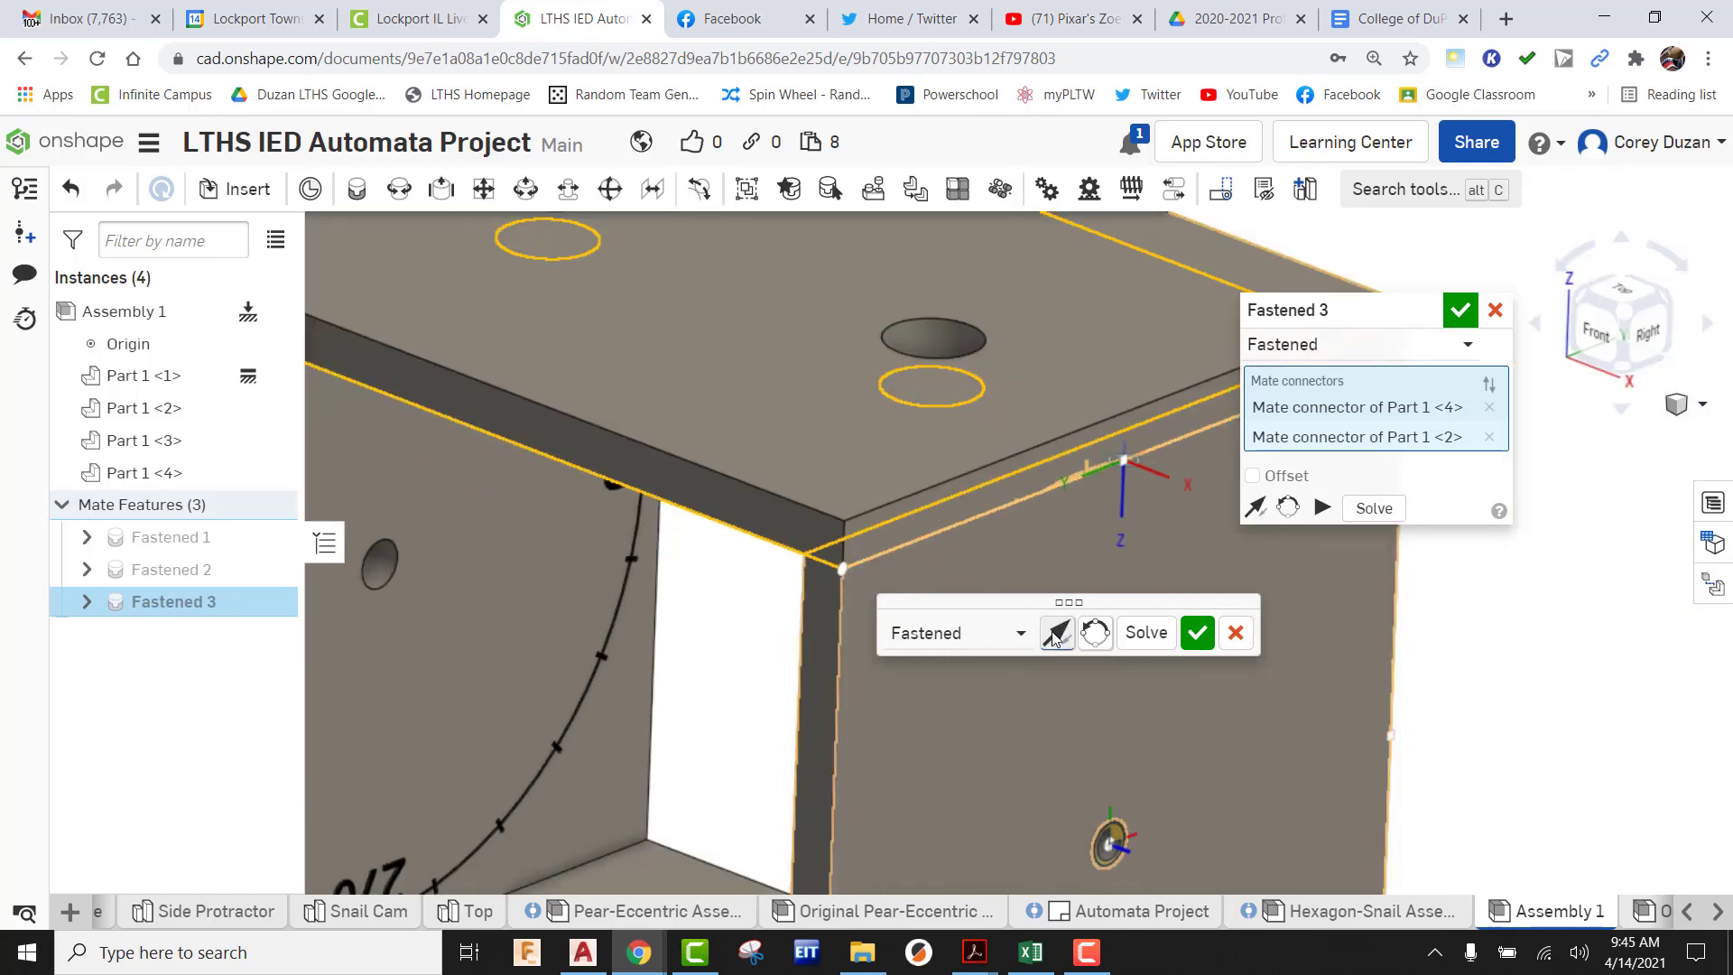
scroll(632, 569, down, 4)
middle_drag(663, 591, 626, 498)
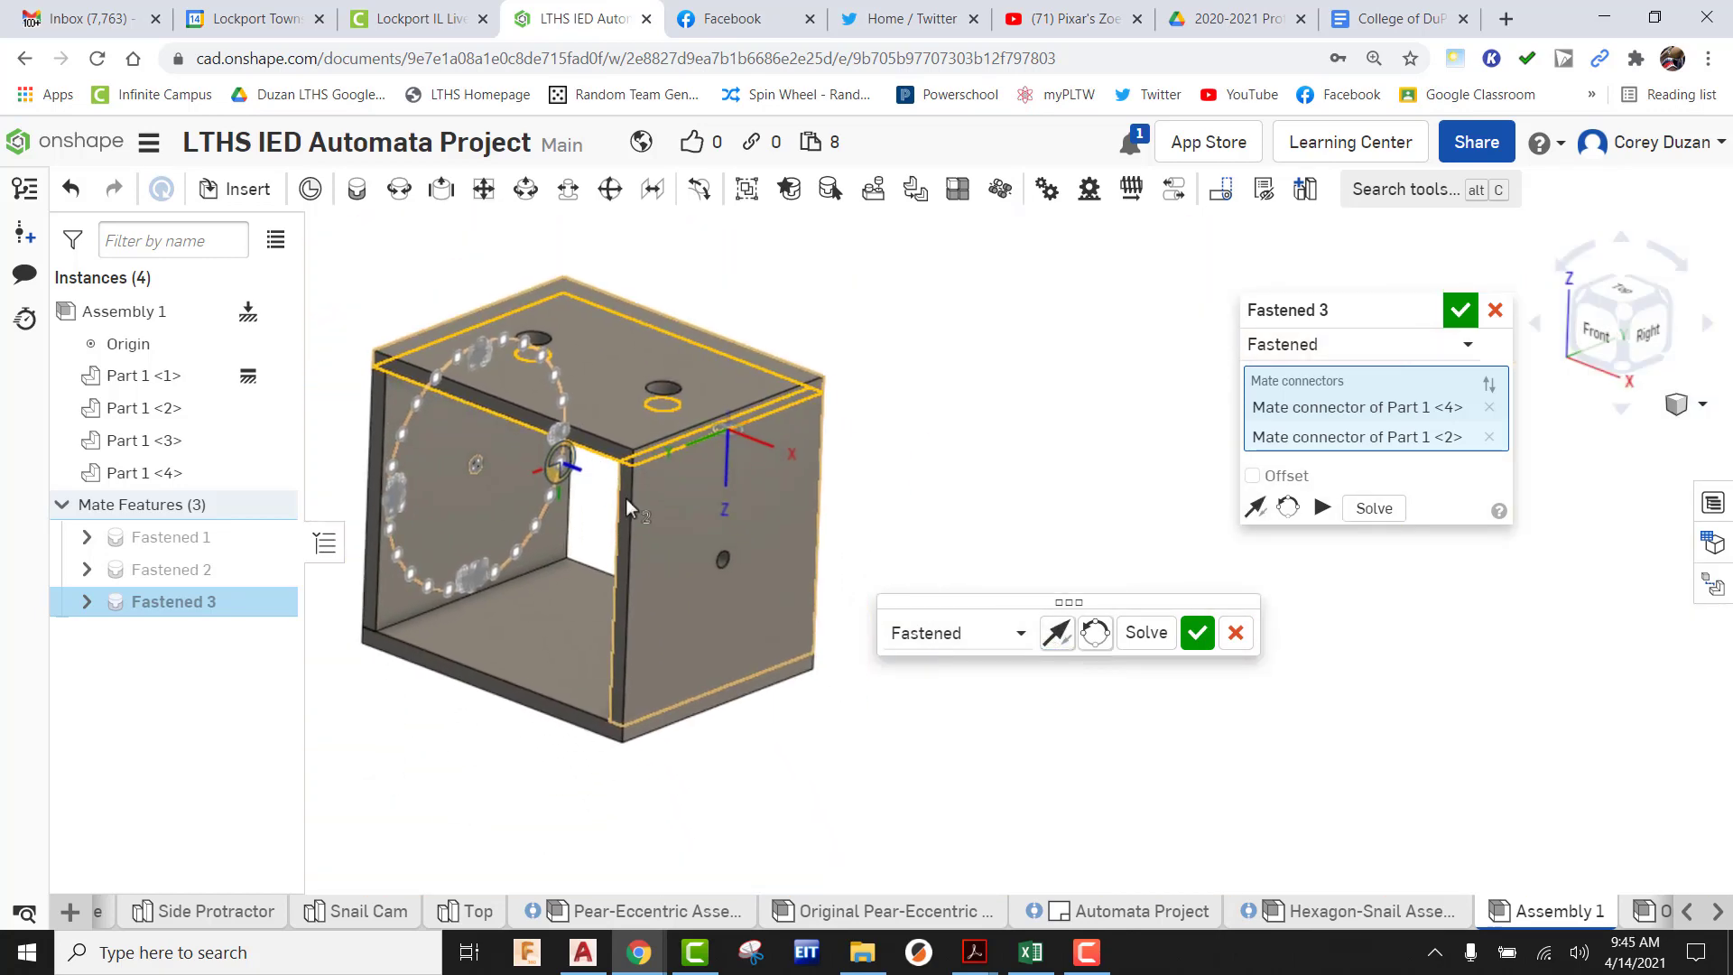
click(1197, 633)
mouse_move(1047, 569)
right_down()
mouse_move(1021, 545)
mouse_move(1079, 514)
mouse_move(1043, 562)
right_up()
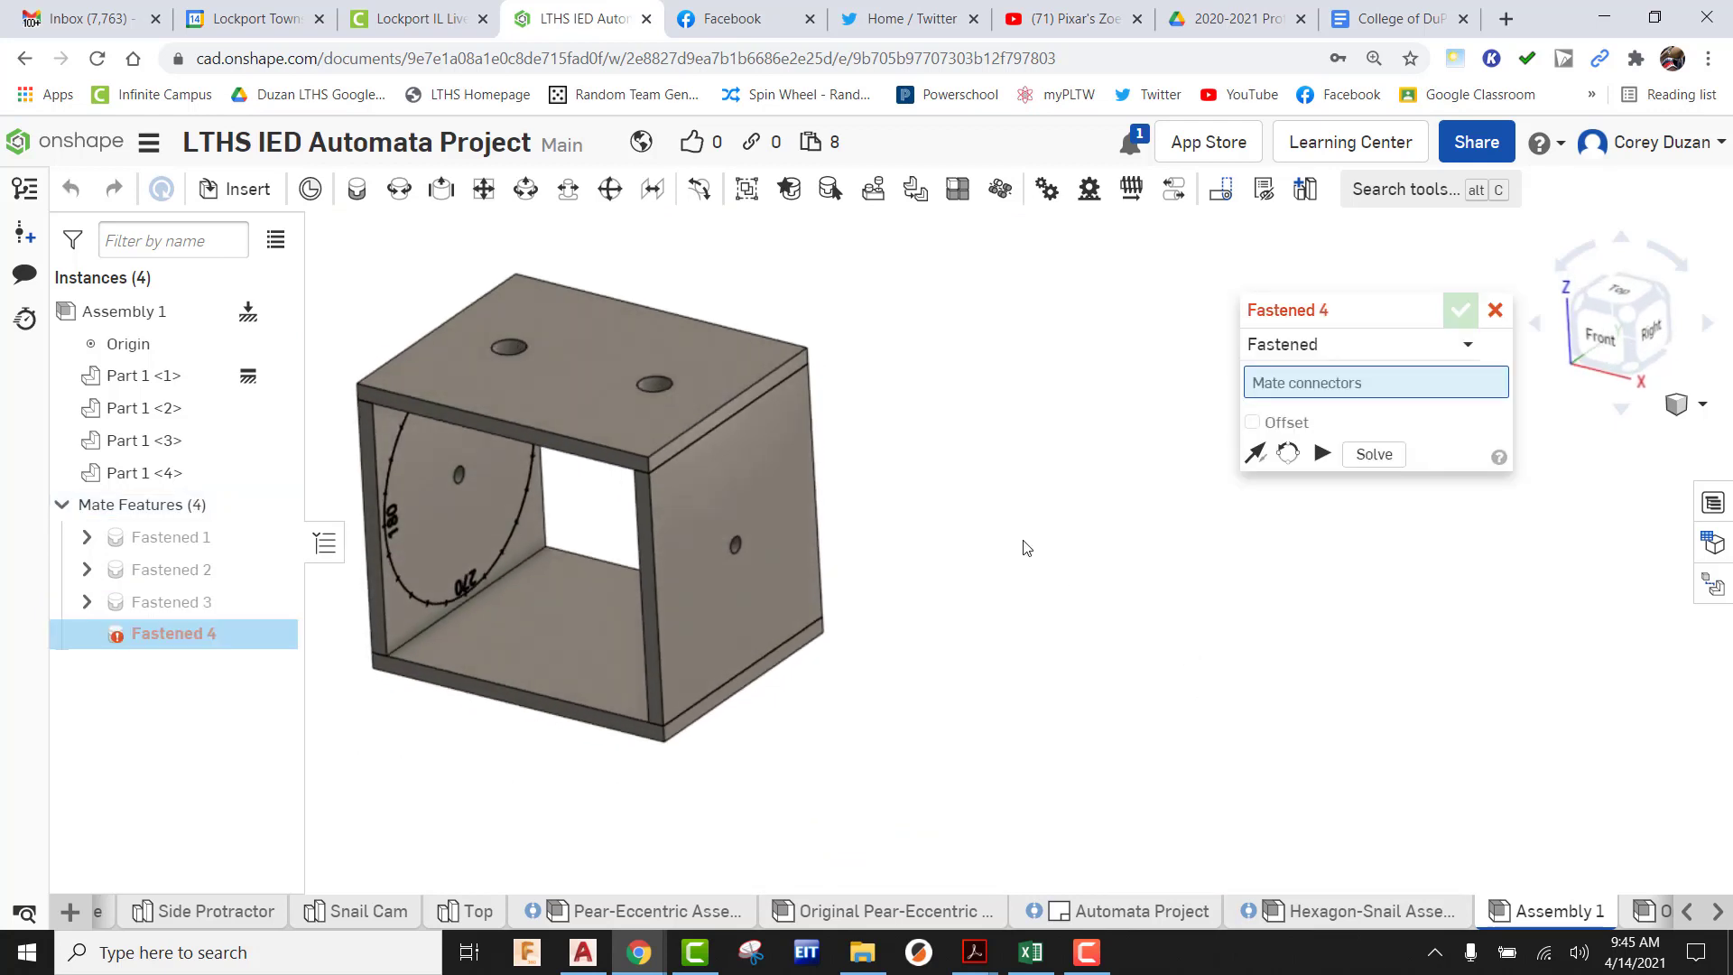
middle_drag(1024, 543, 1185, 635)
click(1494, 310)
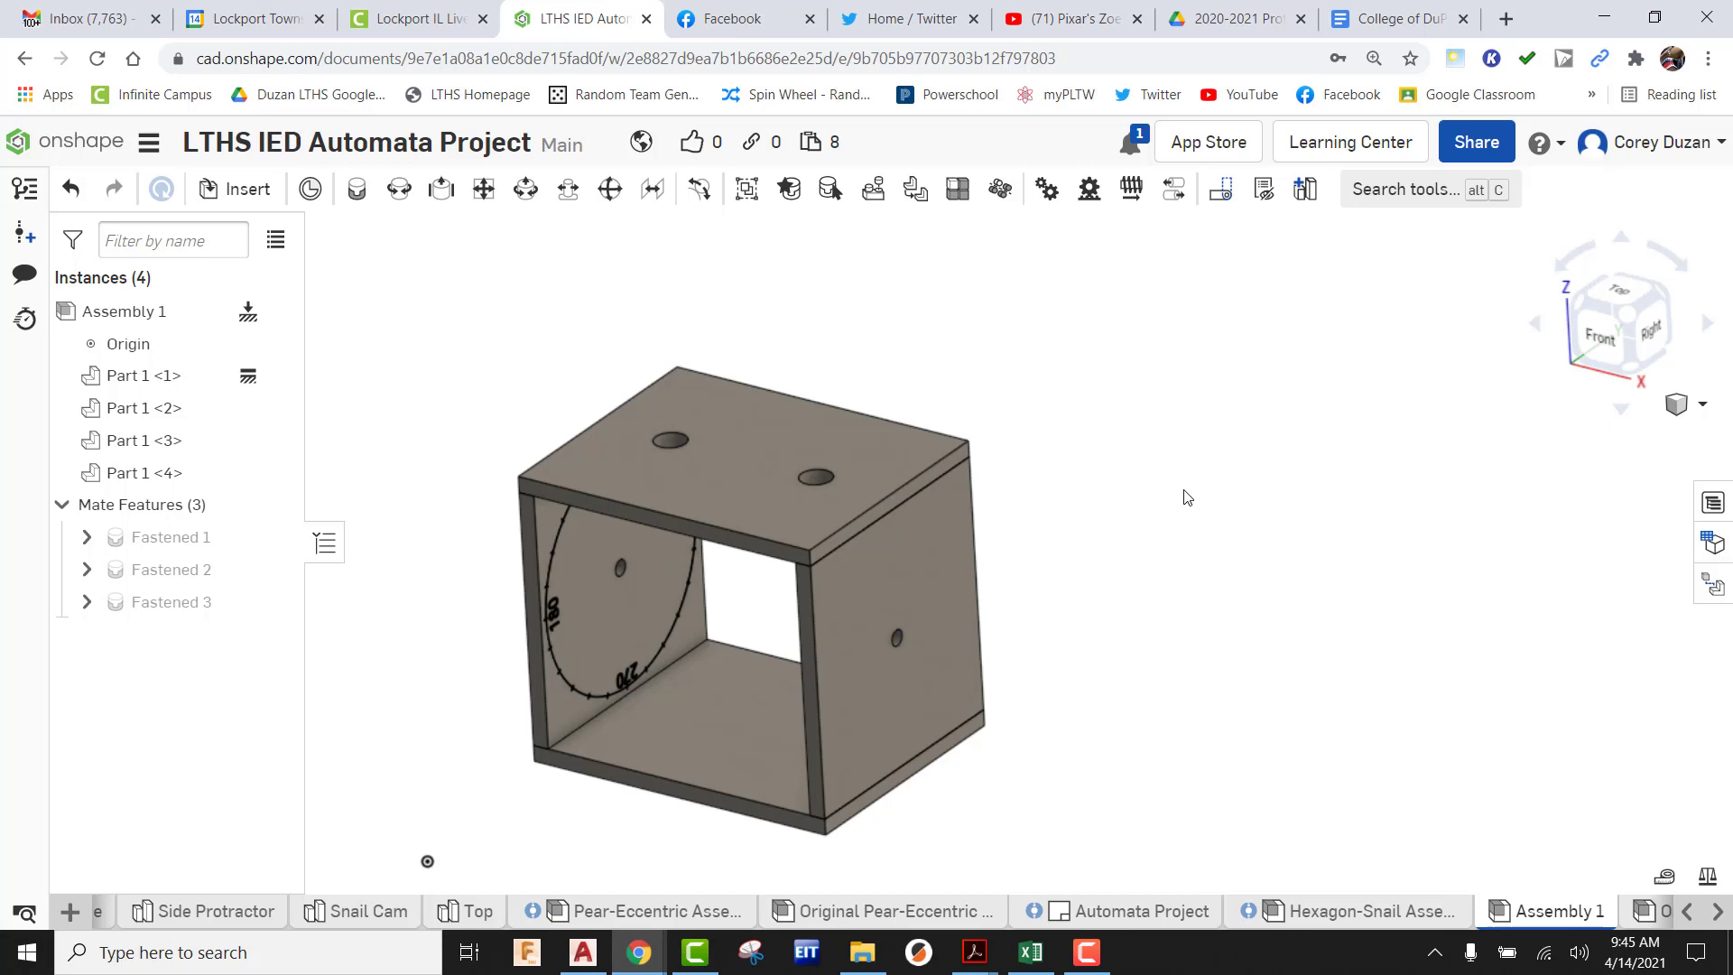
Insert one Back part from the current document and move it close to the open rear of the box
click(208, 191)
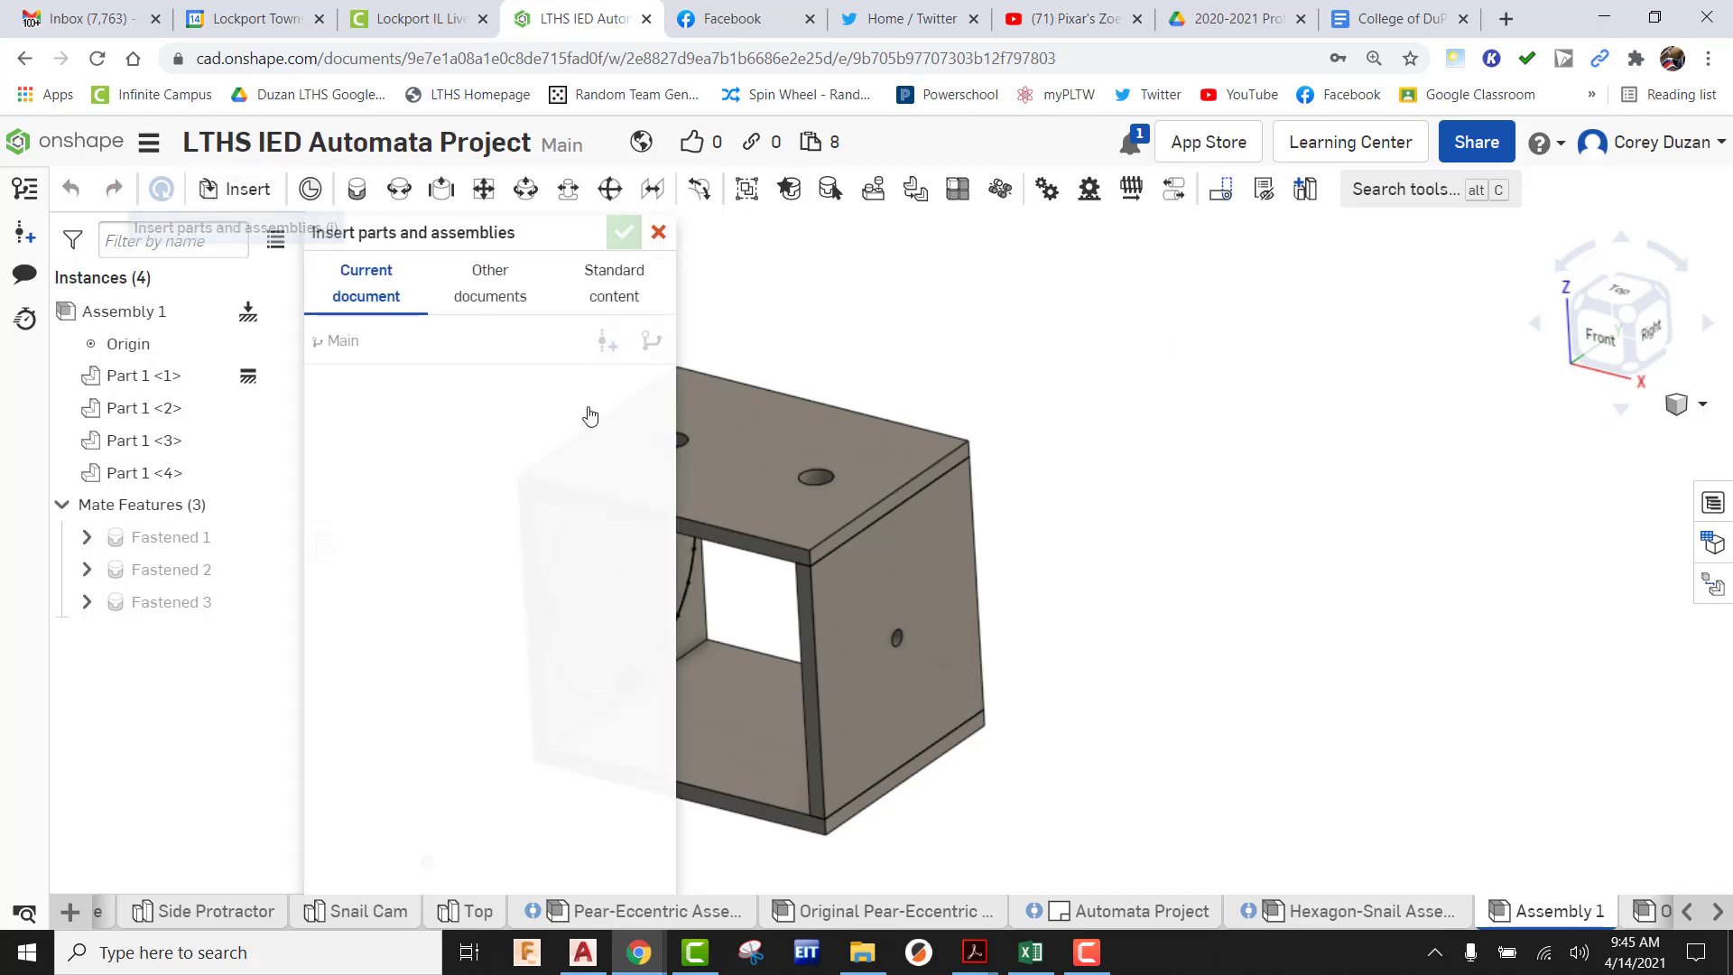
click(390, 585)
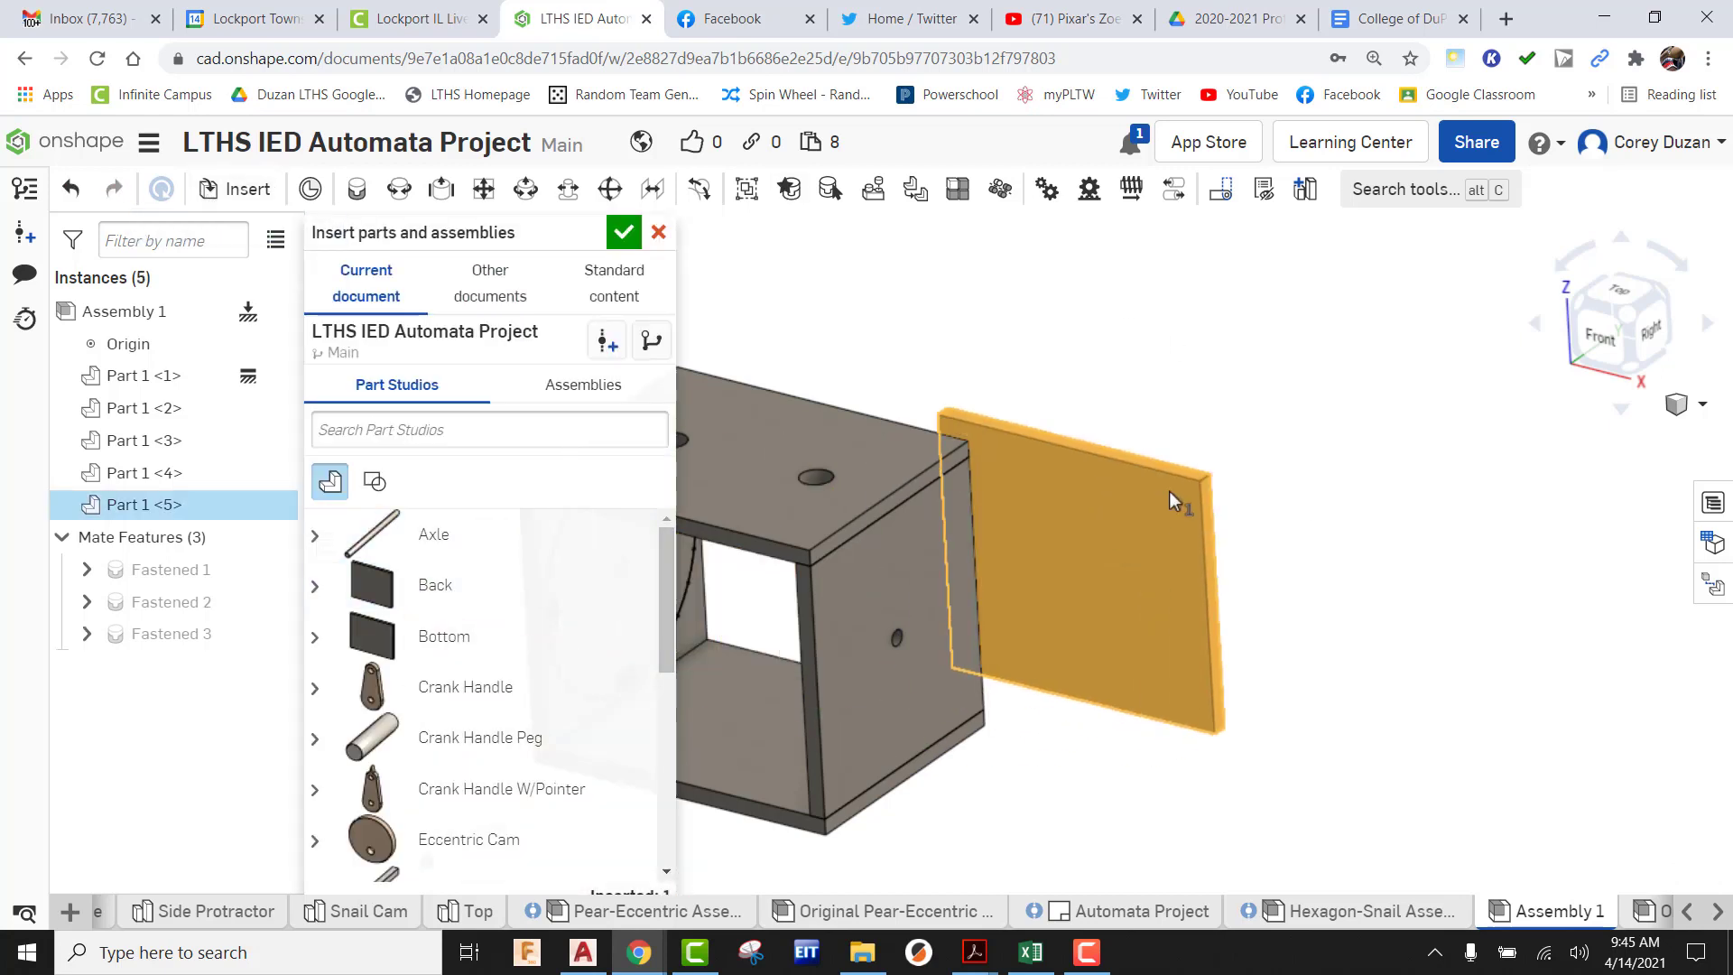
click(1294, 462)
click(622, 231)
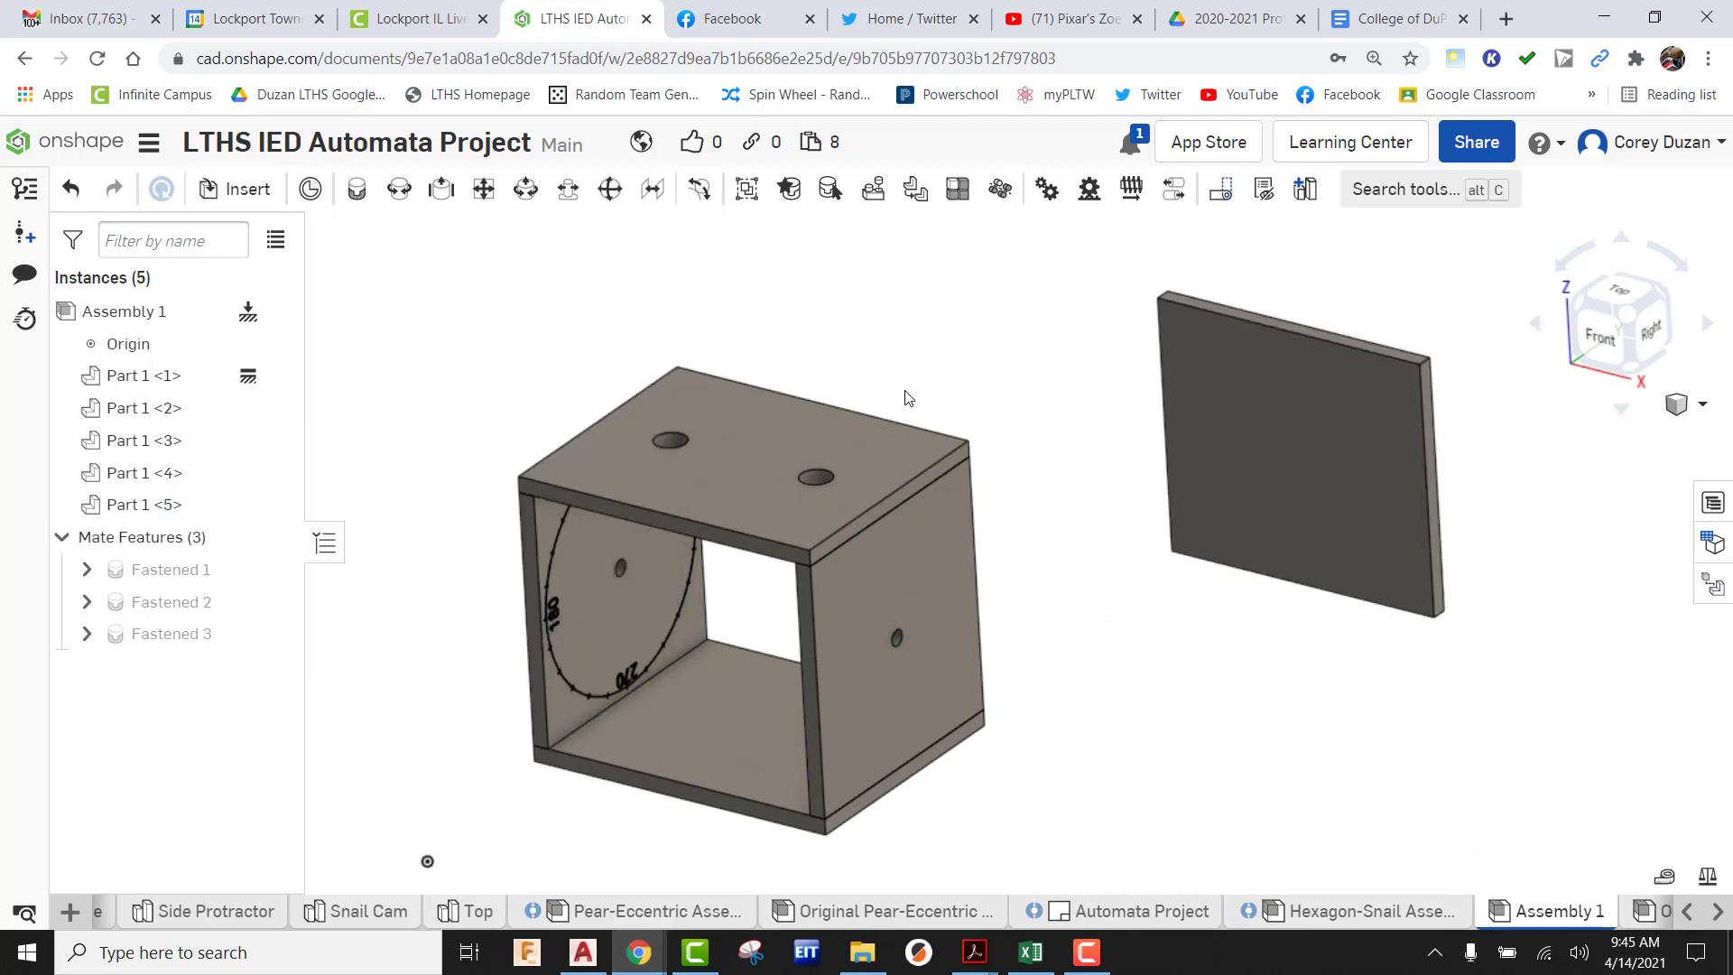
right_drag(1231, 533, 1059, 505)
drag(1238, 523, 923, 632)
right_drag(922, 632, 1082, 602)
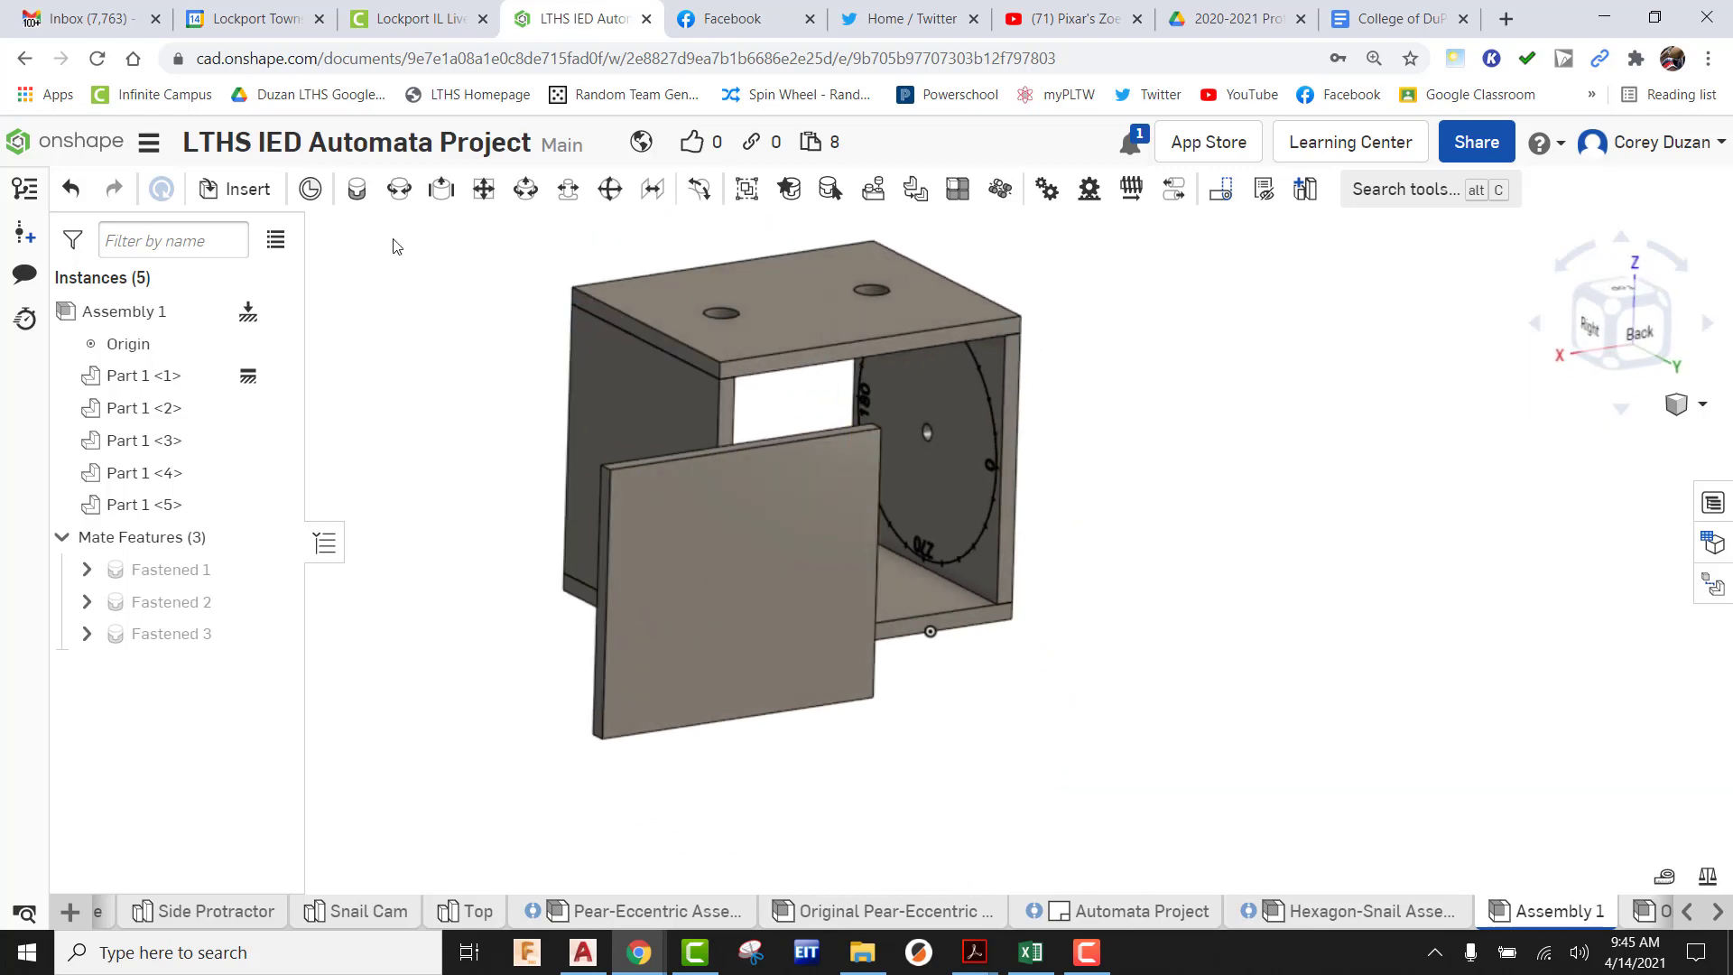
Add a Fastened mate joining the back panel's upper outer edge midpoint to the midpoint of the top panel's lower rear edge
click(357, 189)
scroll(740, 468, up, 5)
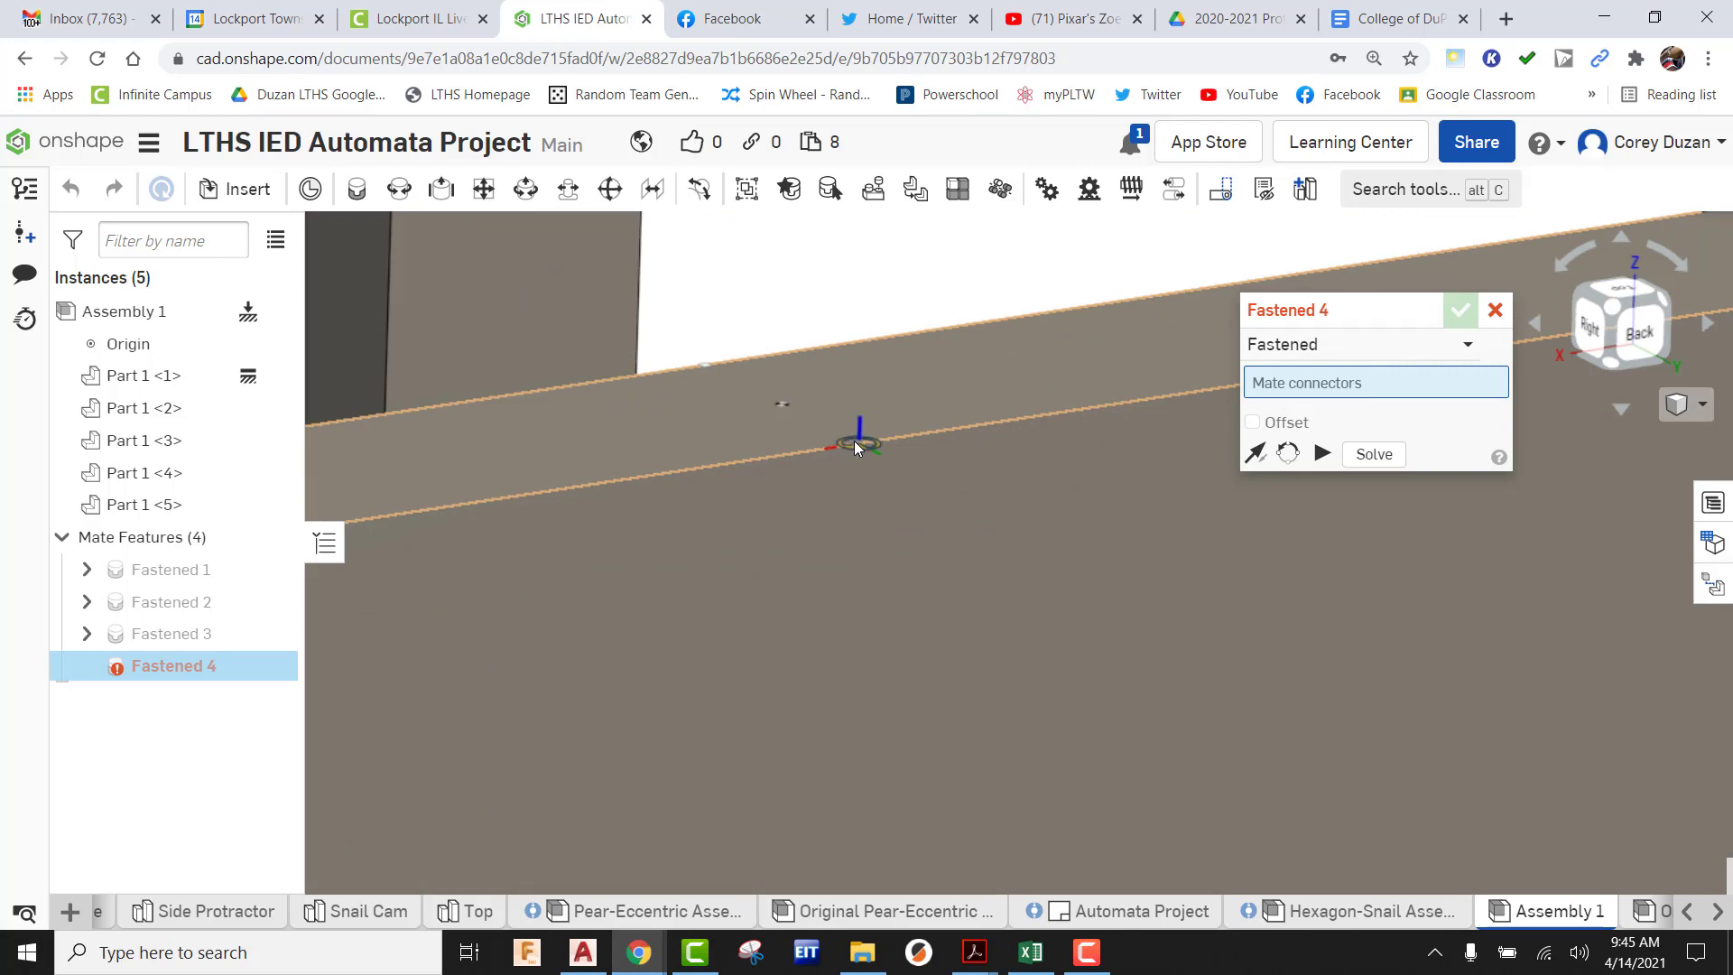
click(854, 440)
scroll(846, 535, down, 6)
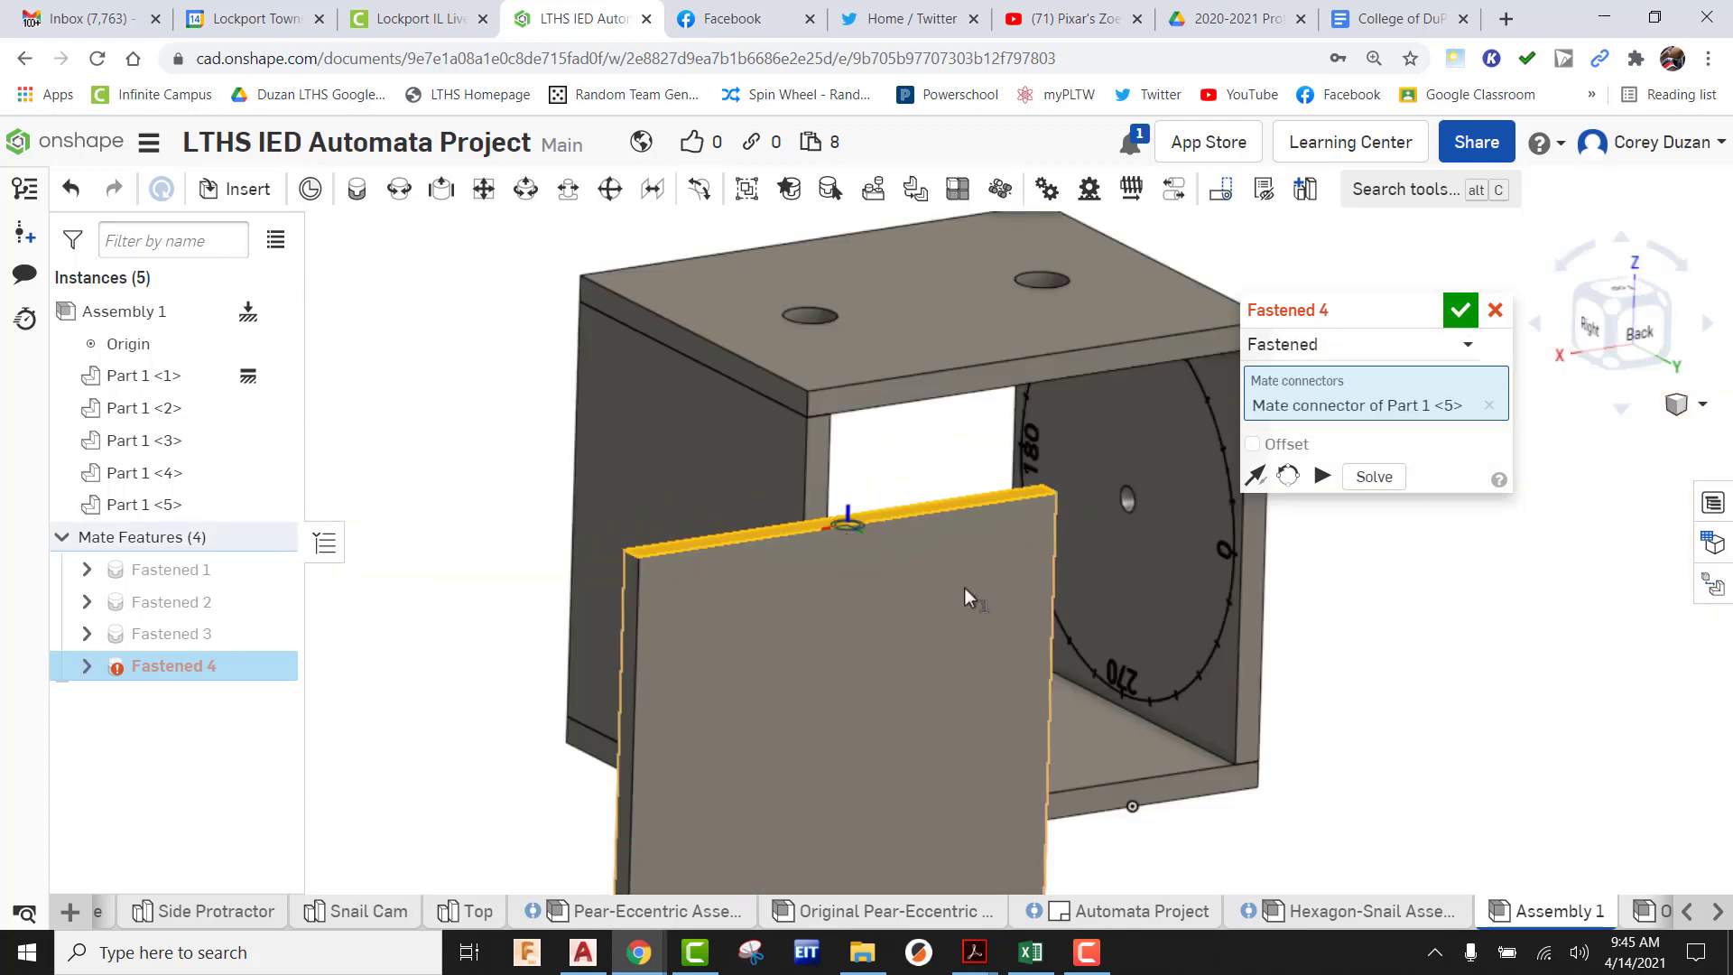
right_drag(1140, 639, 1123, 608)
middle_drag(1020, 532, 910, 698)
scroll(839, 442, up, 3)
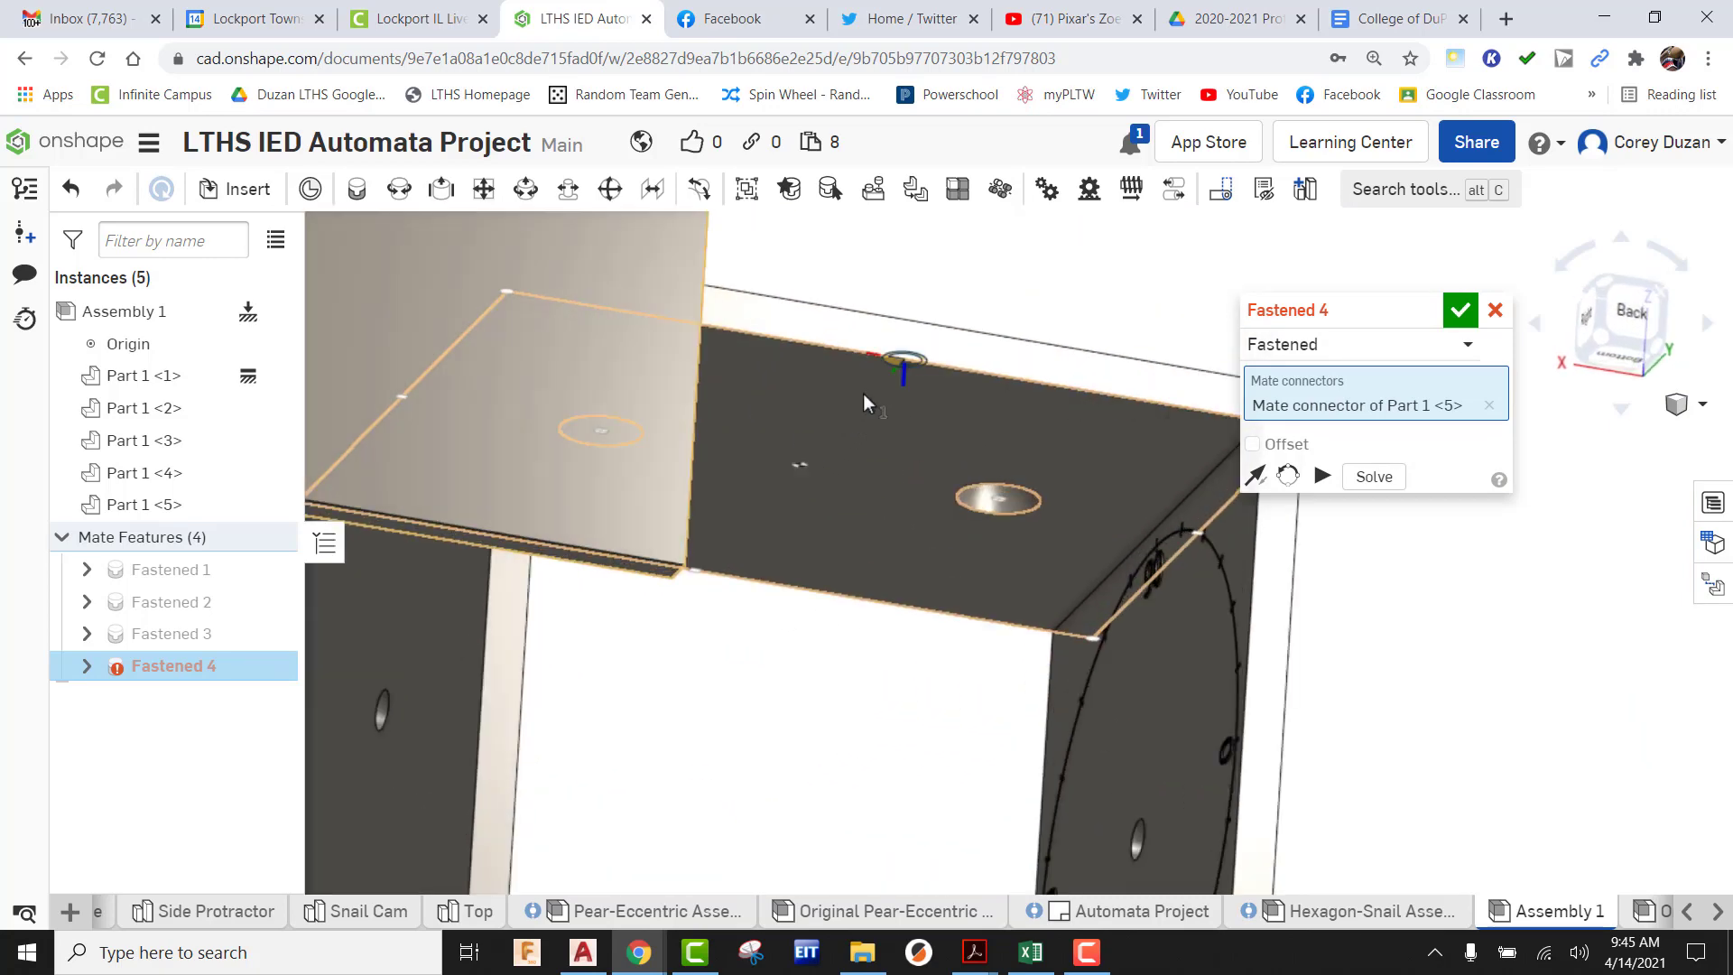
click(909, 363)
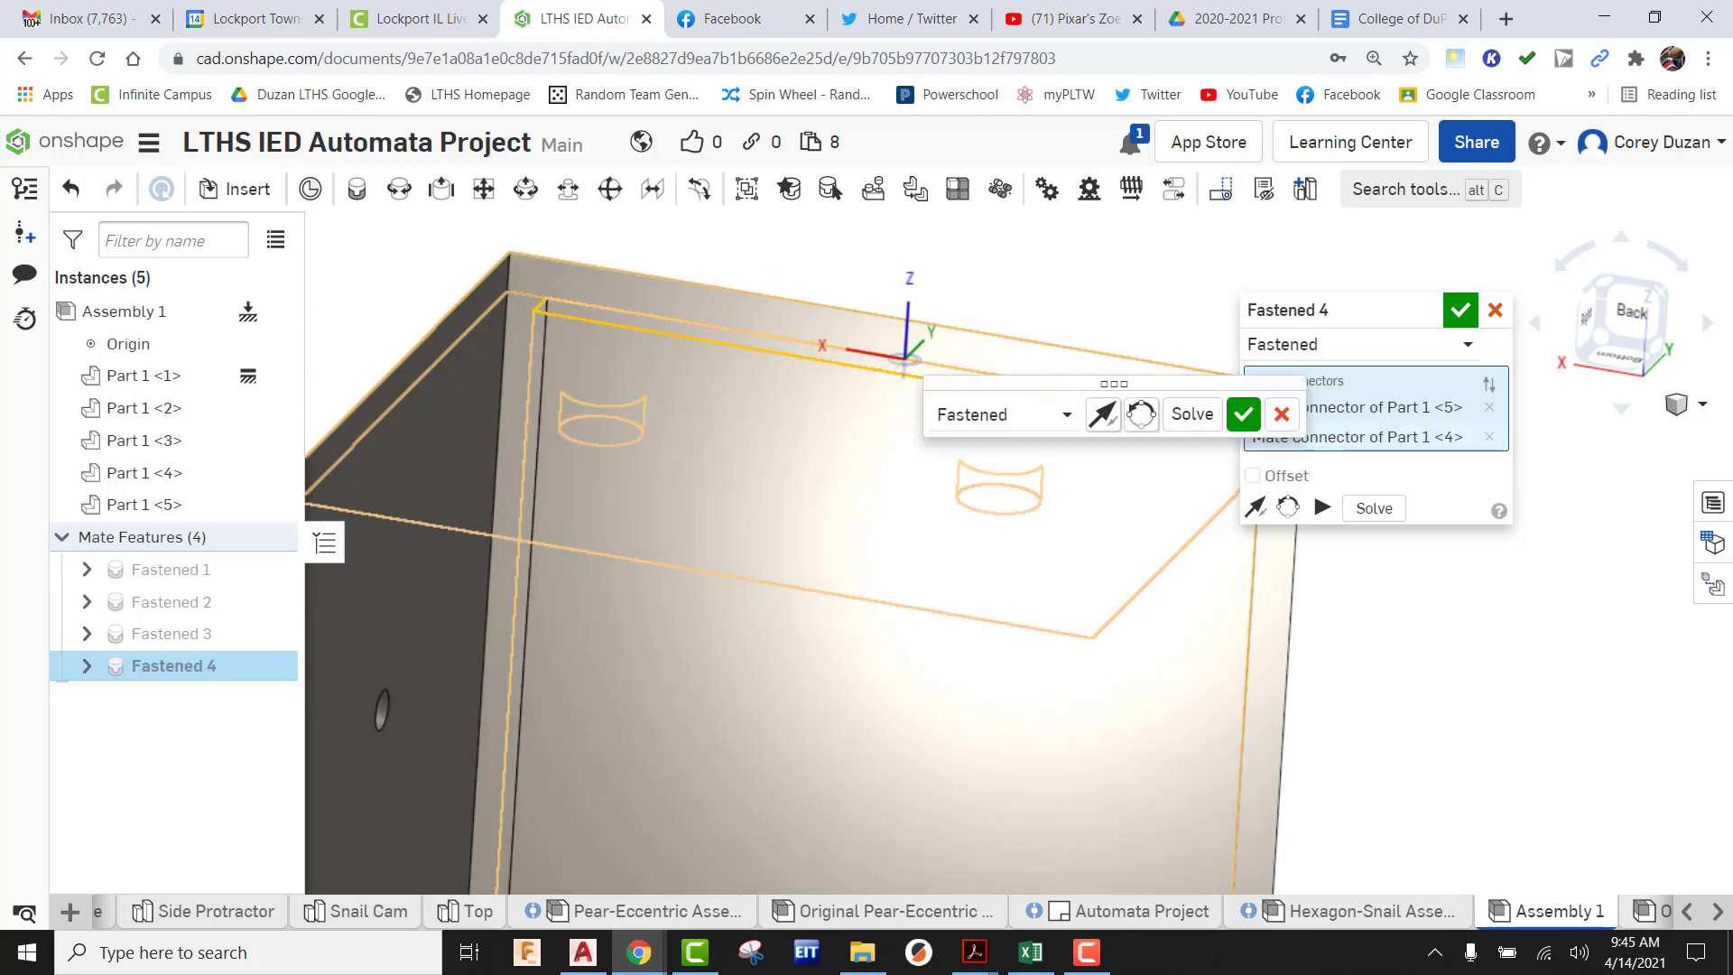
scroll(897, 595, down, 5)
right_drag(890, 664, 934, 756)
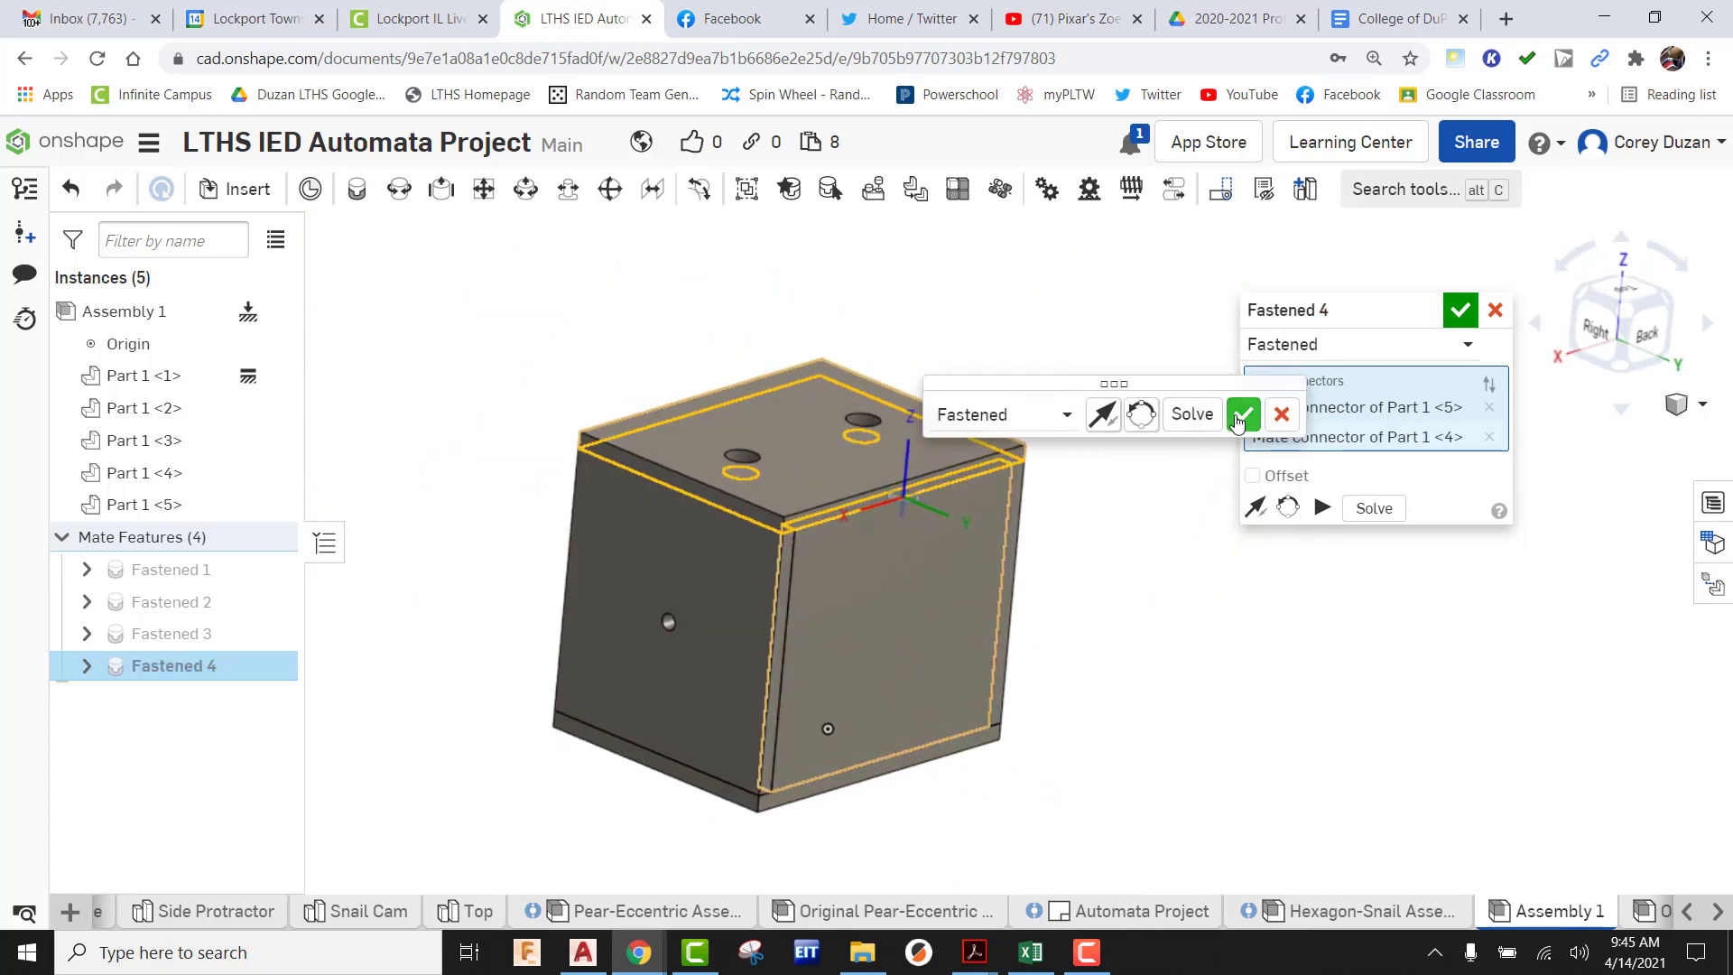
click(1244, 415)
click(1496, 311)
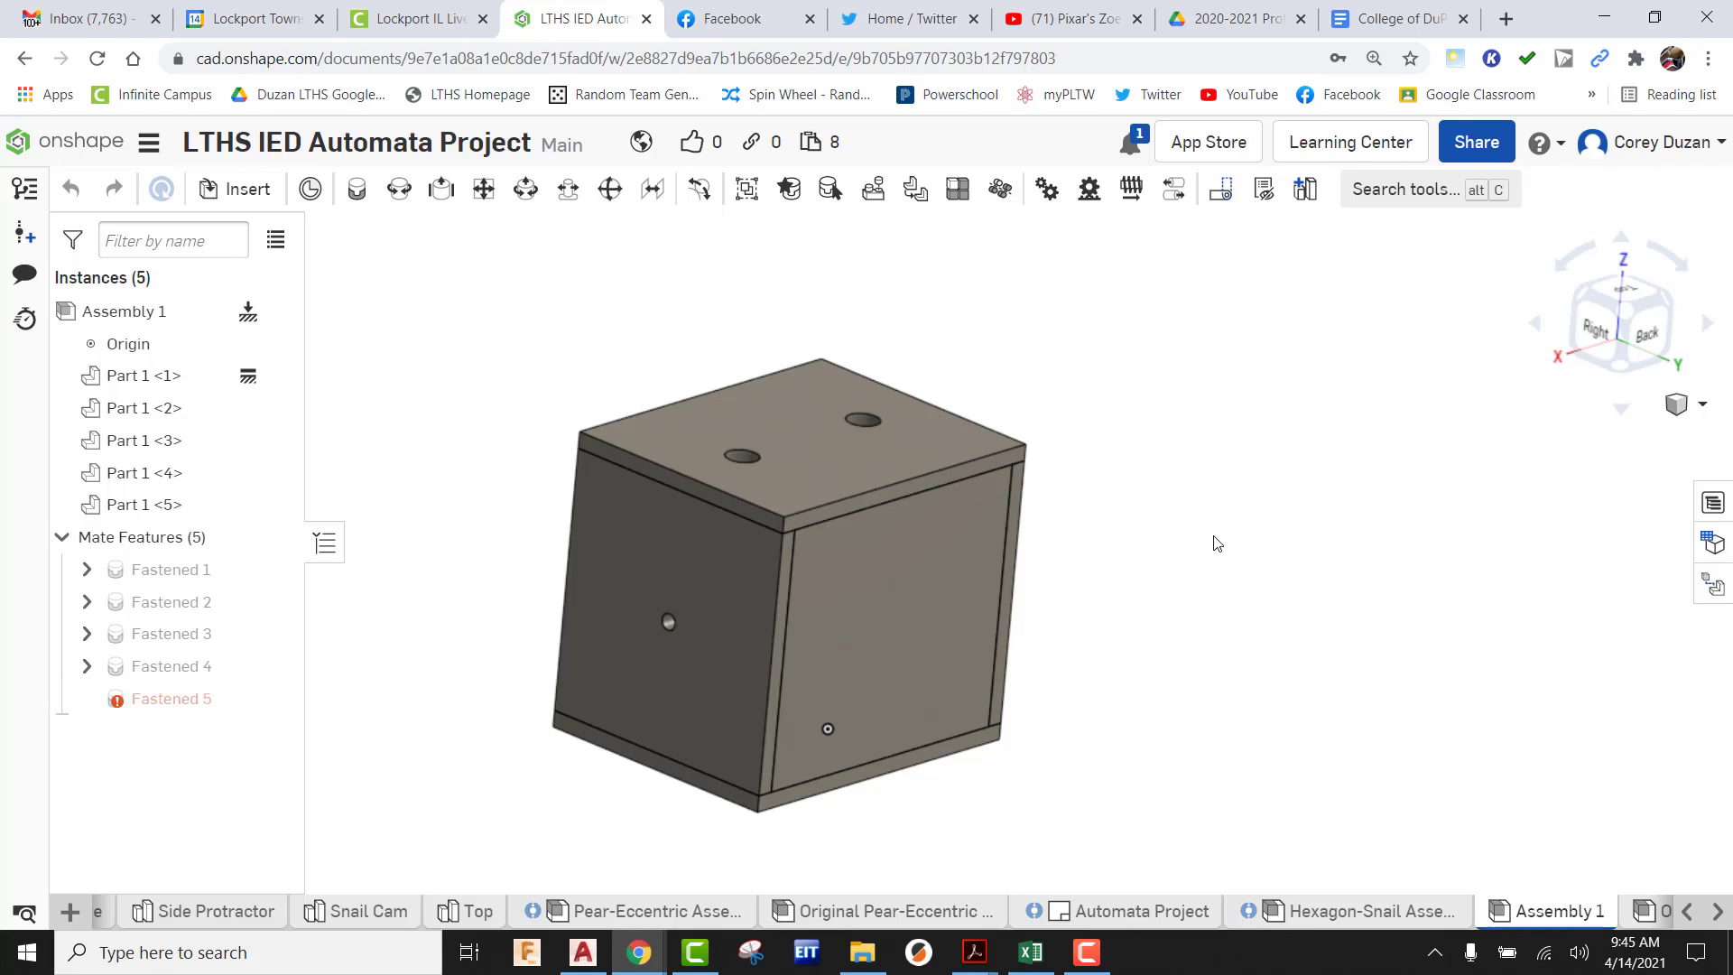
right_drag(1214, 541, 1264, 547)
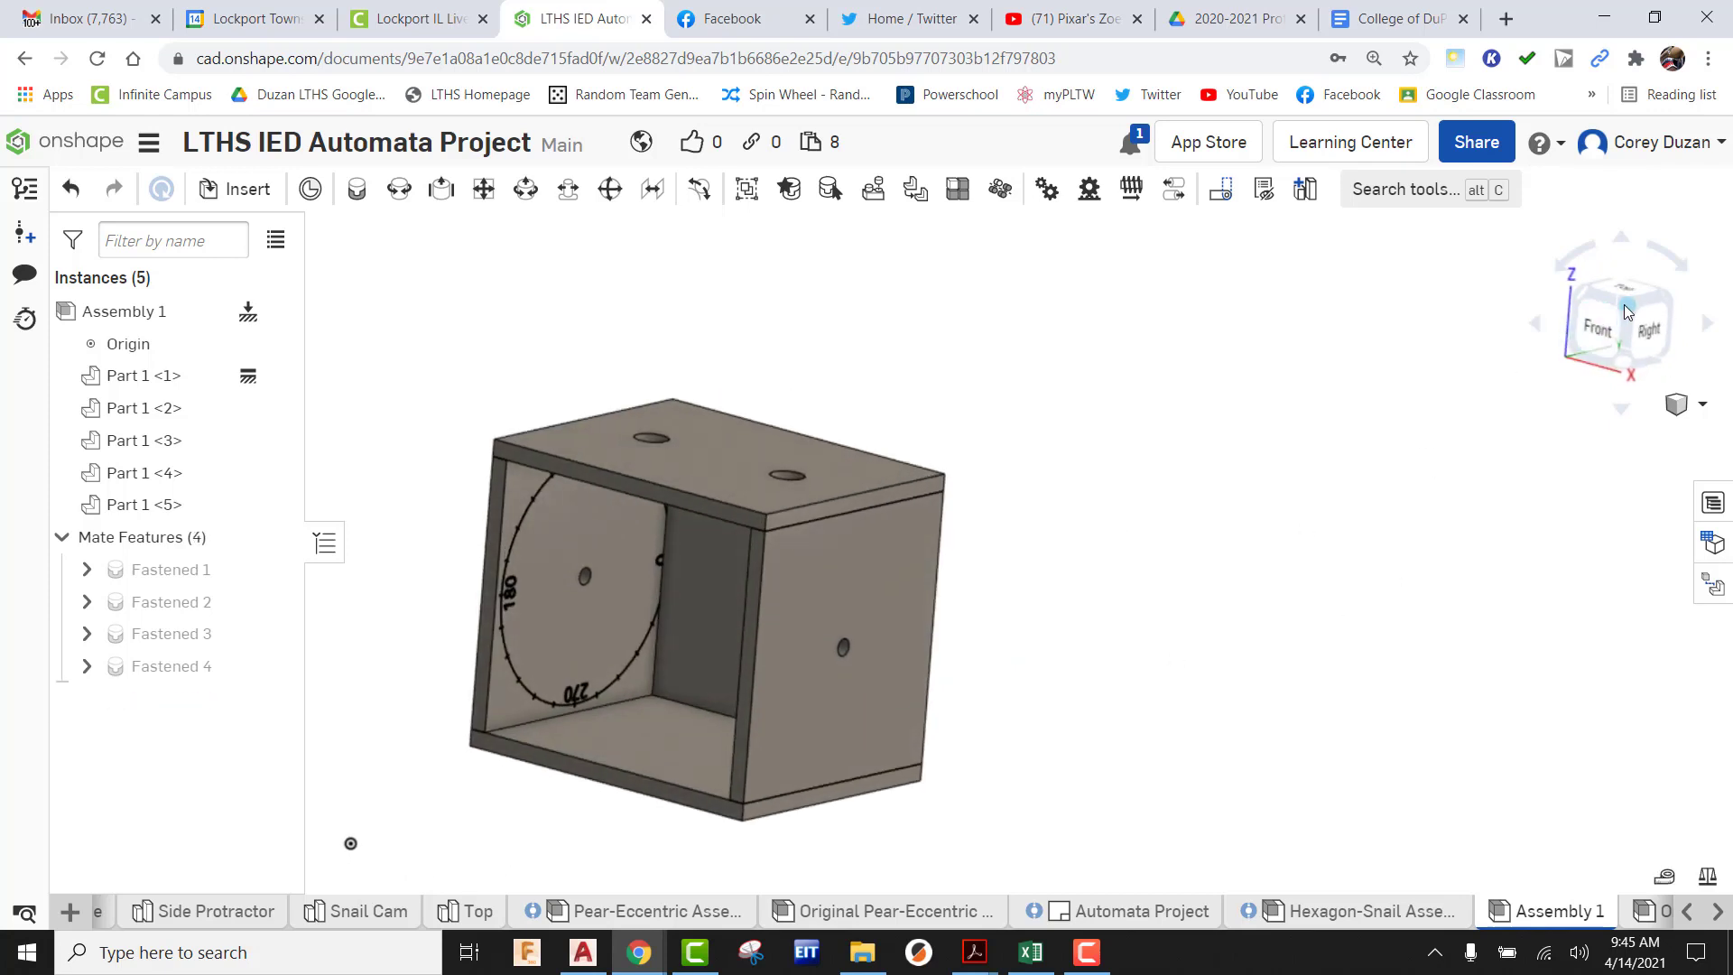
click(1627, 311)
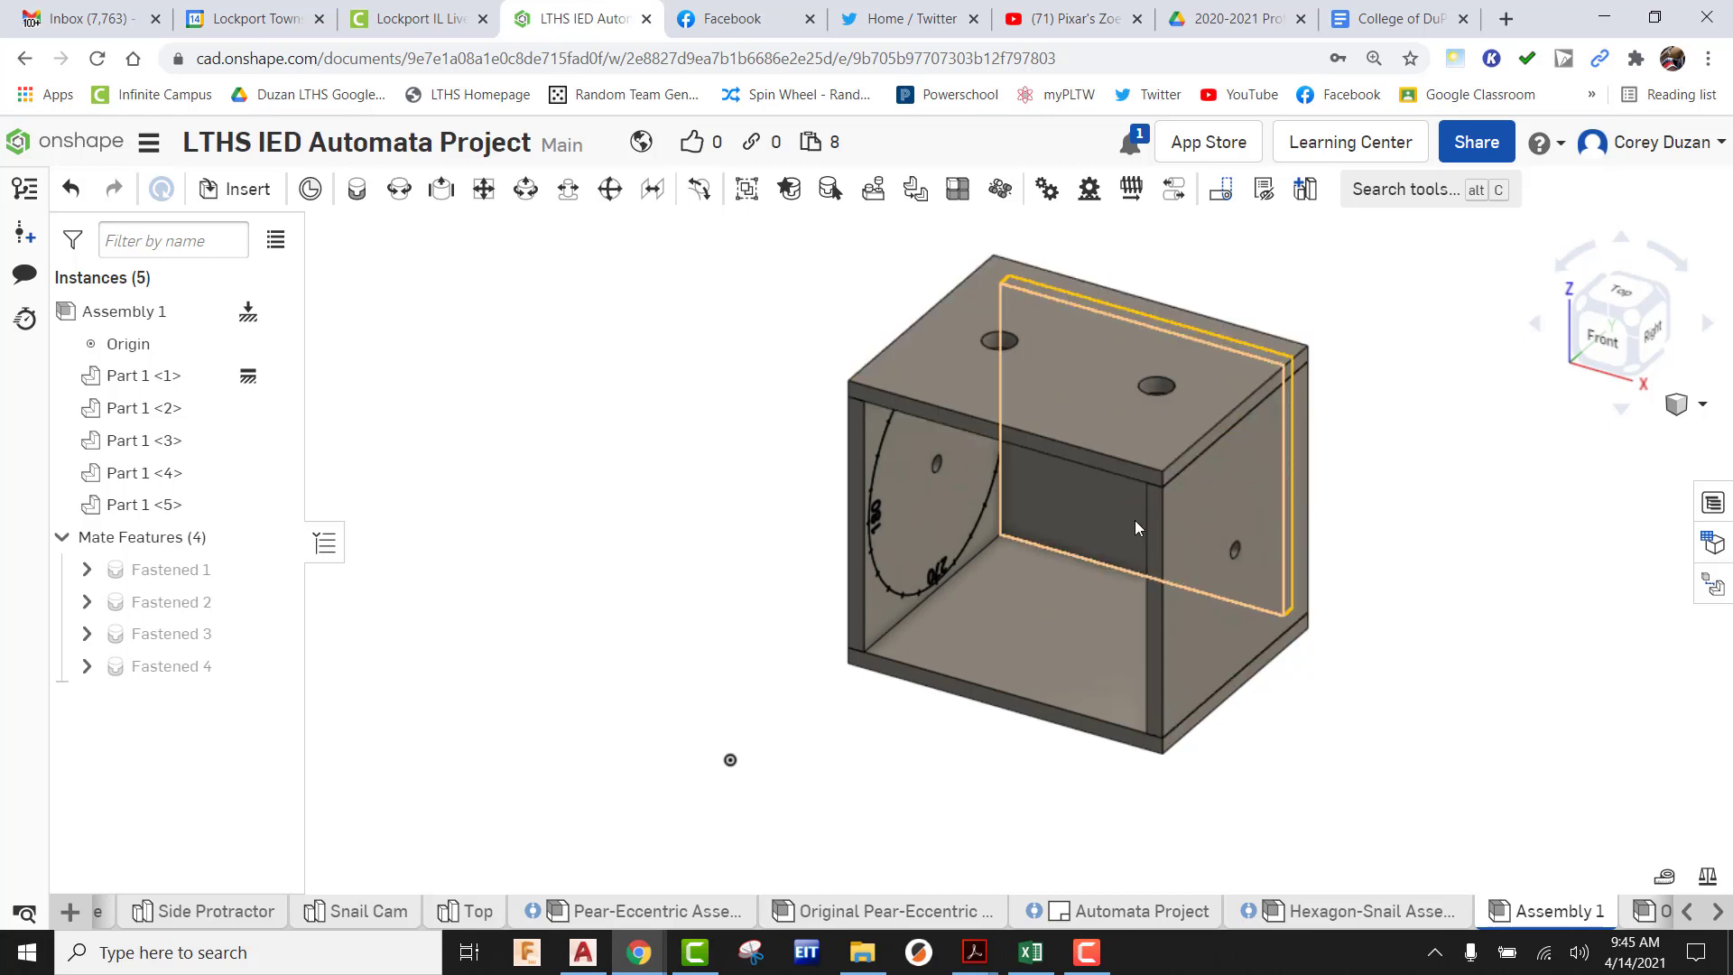
Insert two Rod Guide parts from the current document and place them side by side in the space beside the box
middle_drag(1240, 541, 1073, 557)
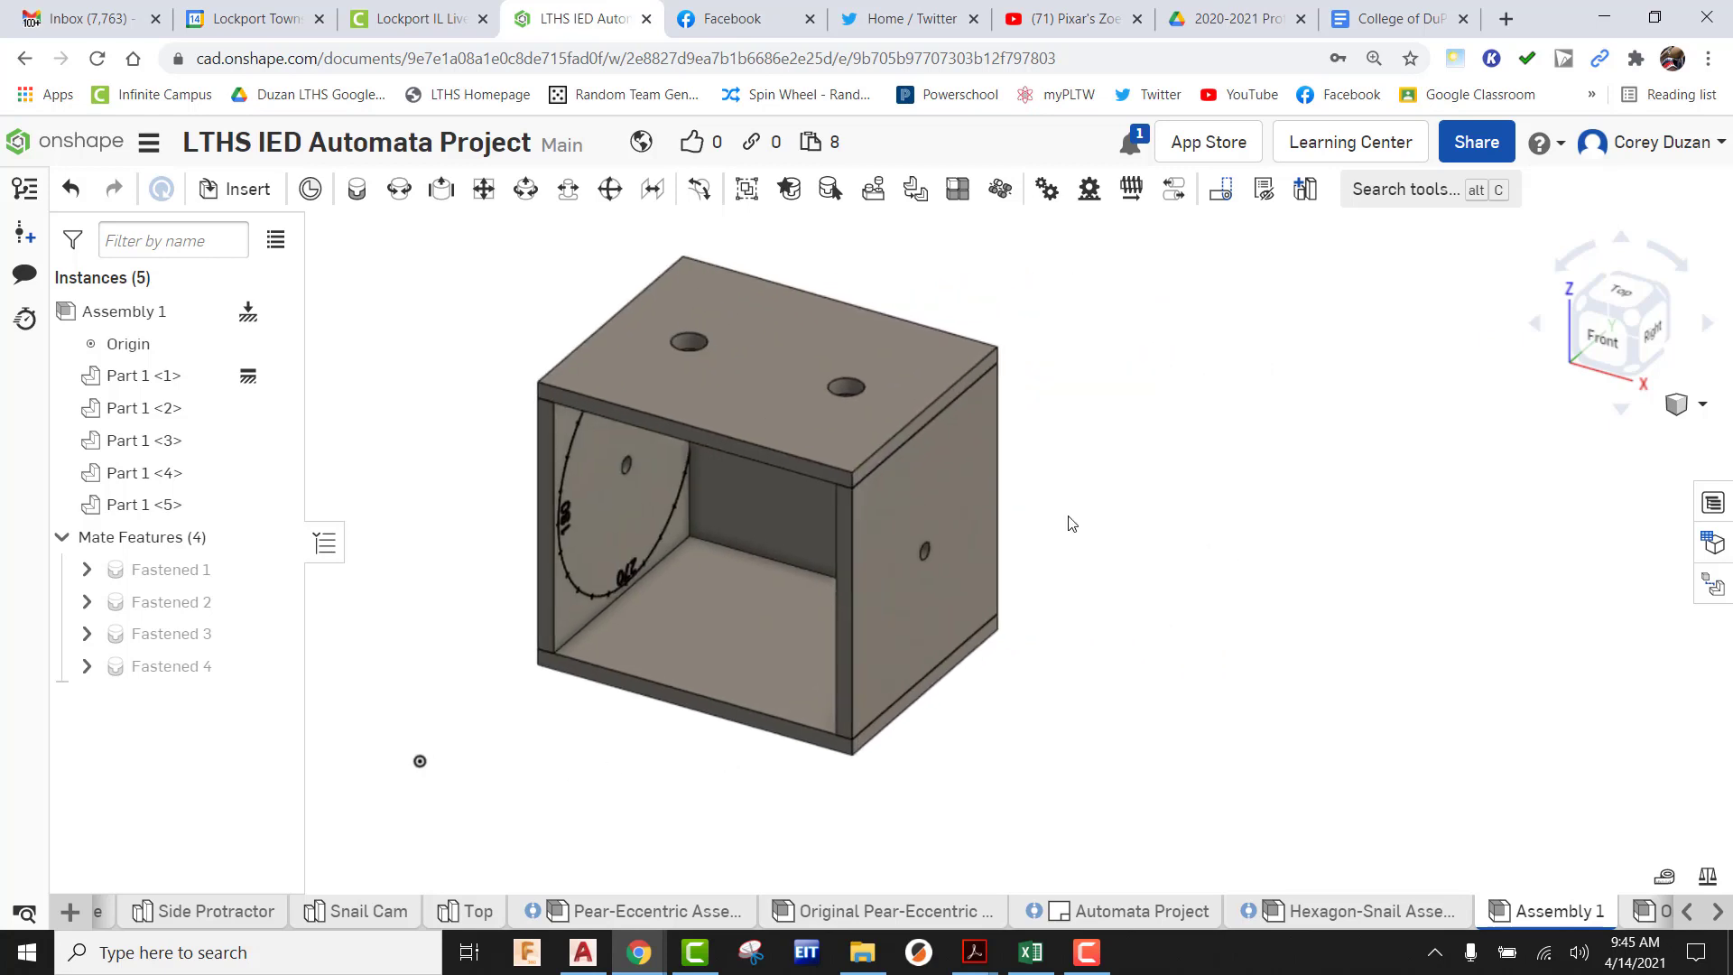
click(237, 189)
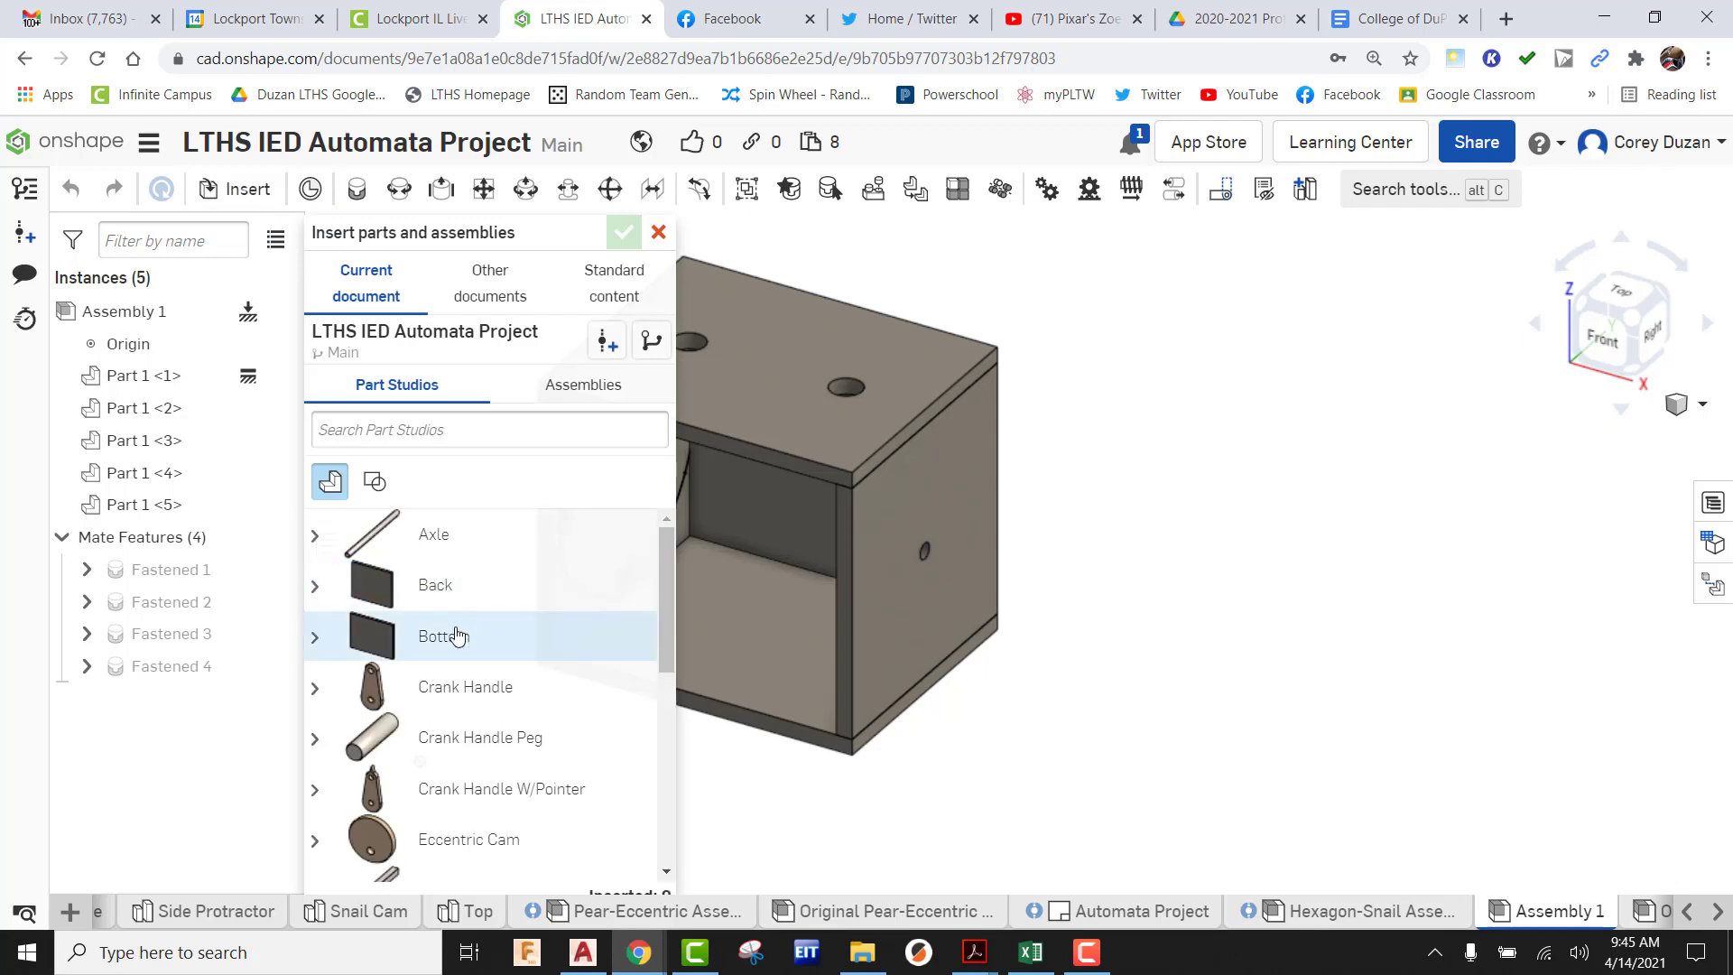
scroll(460, 713, down, 6)
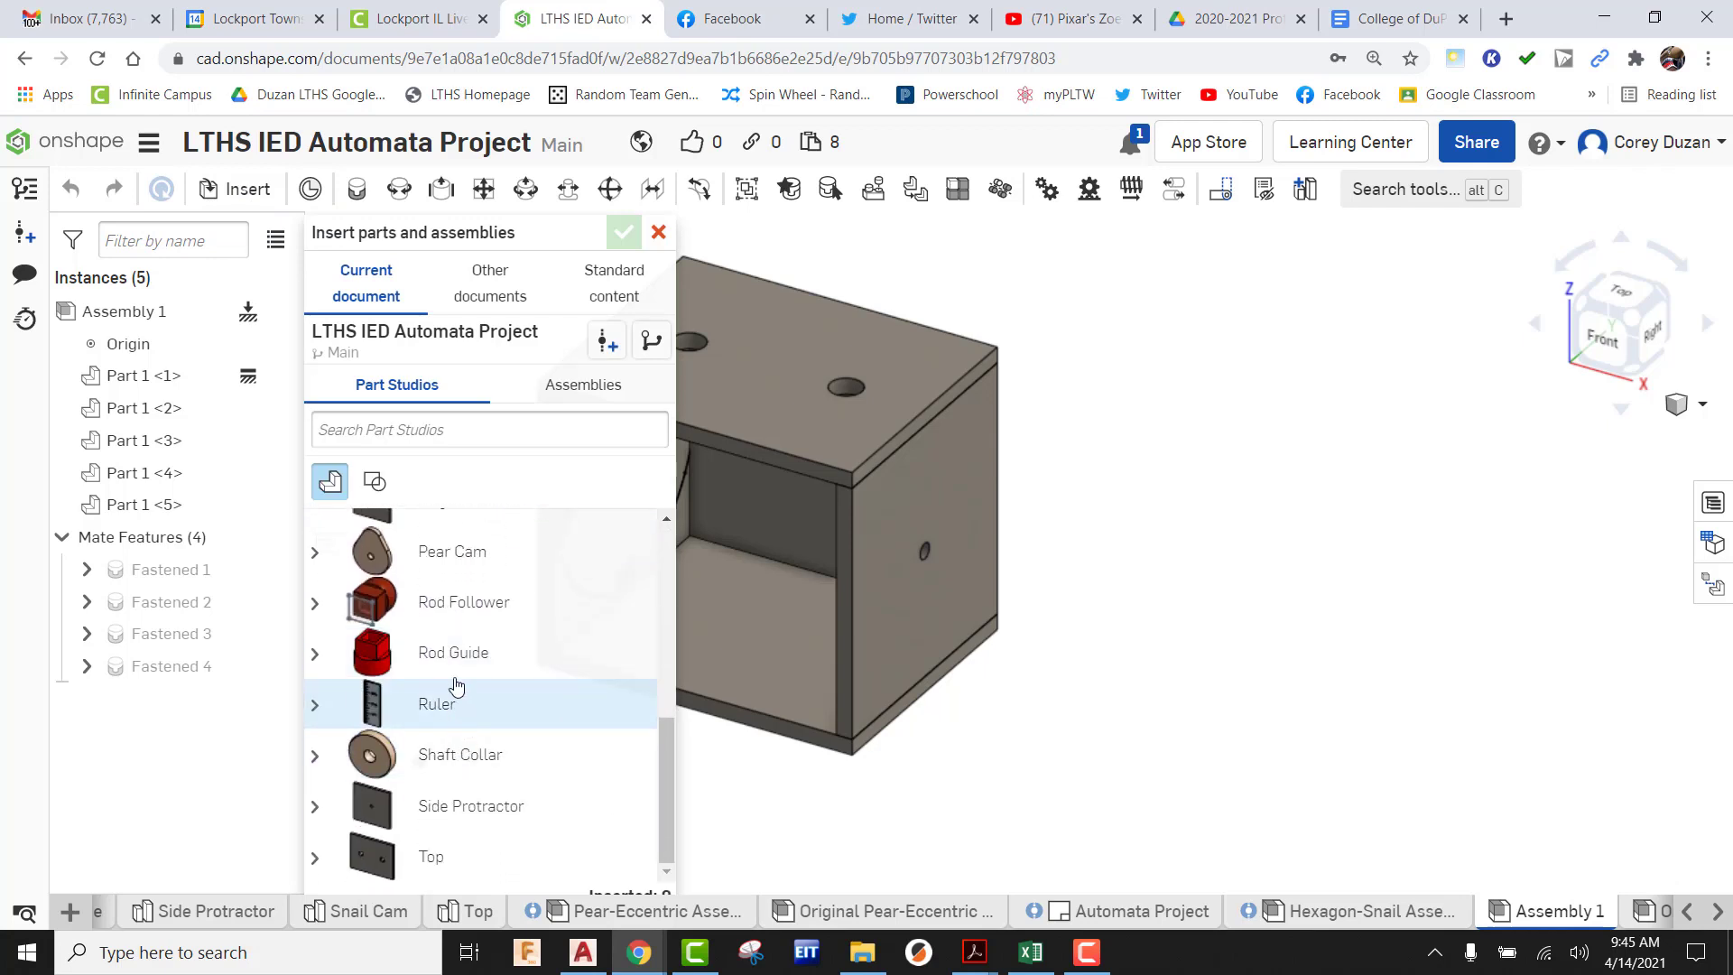
click(453, 655)
click(1156, 479)
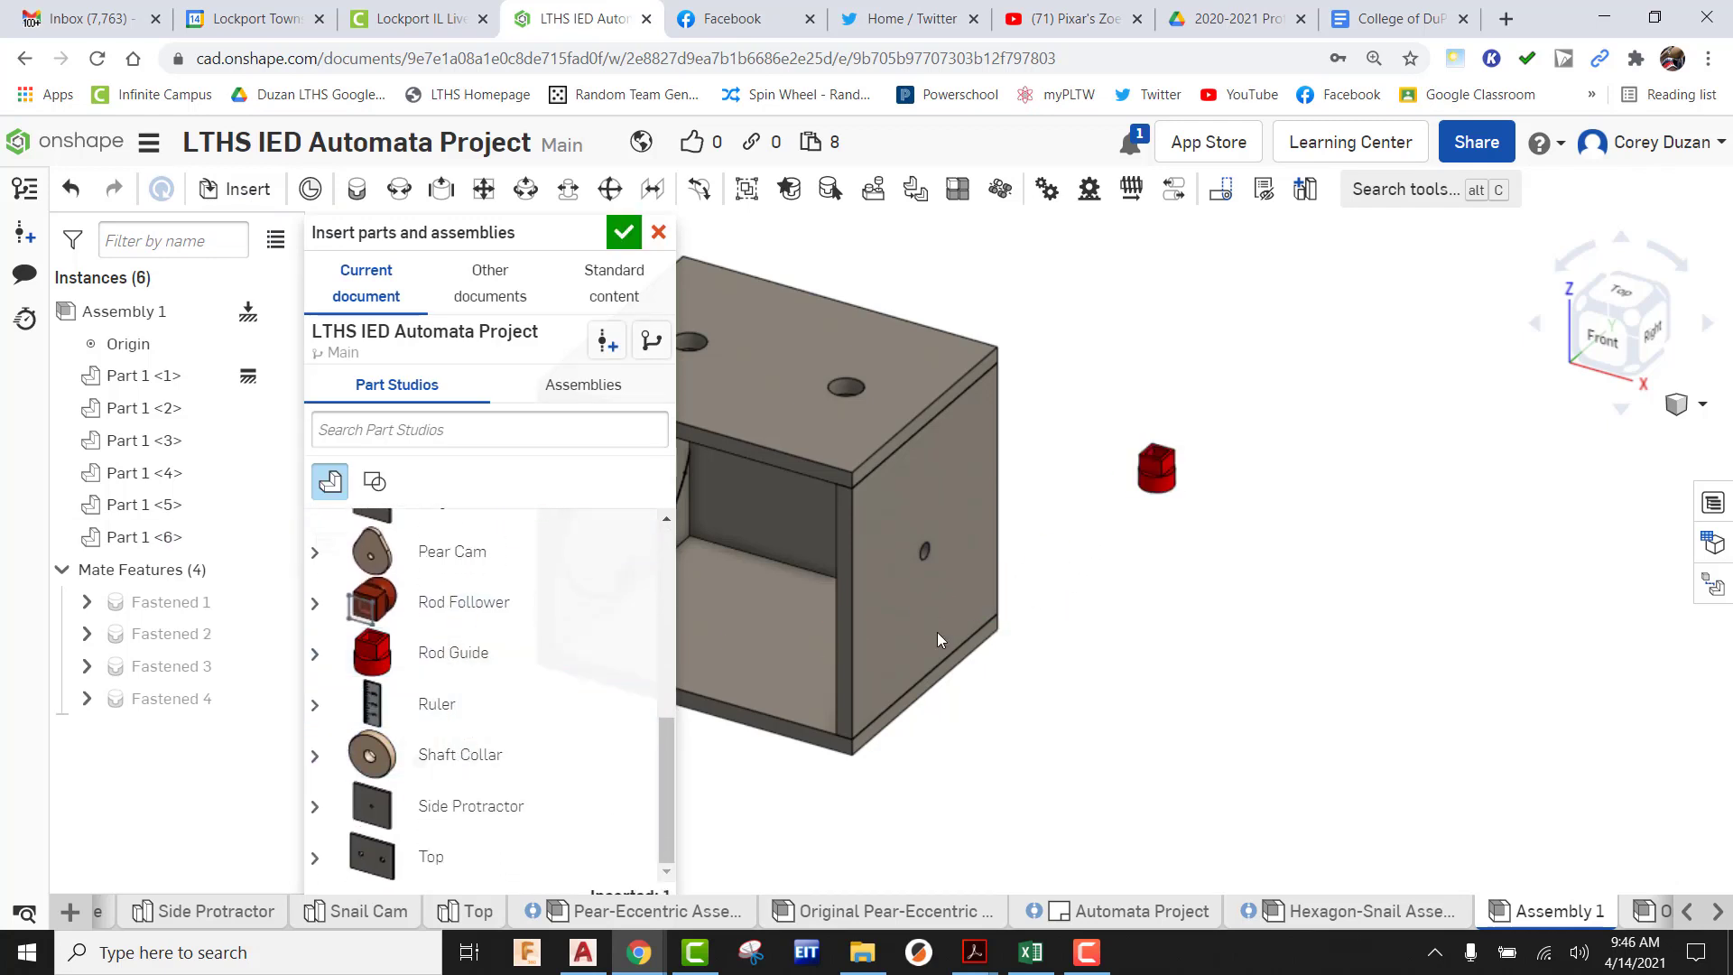
click(379, 651)
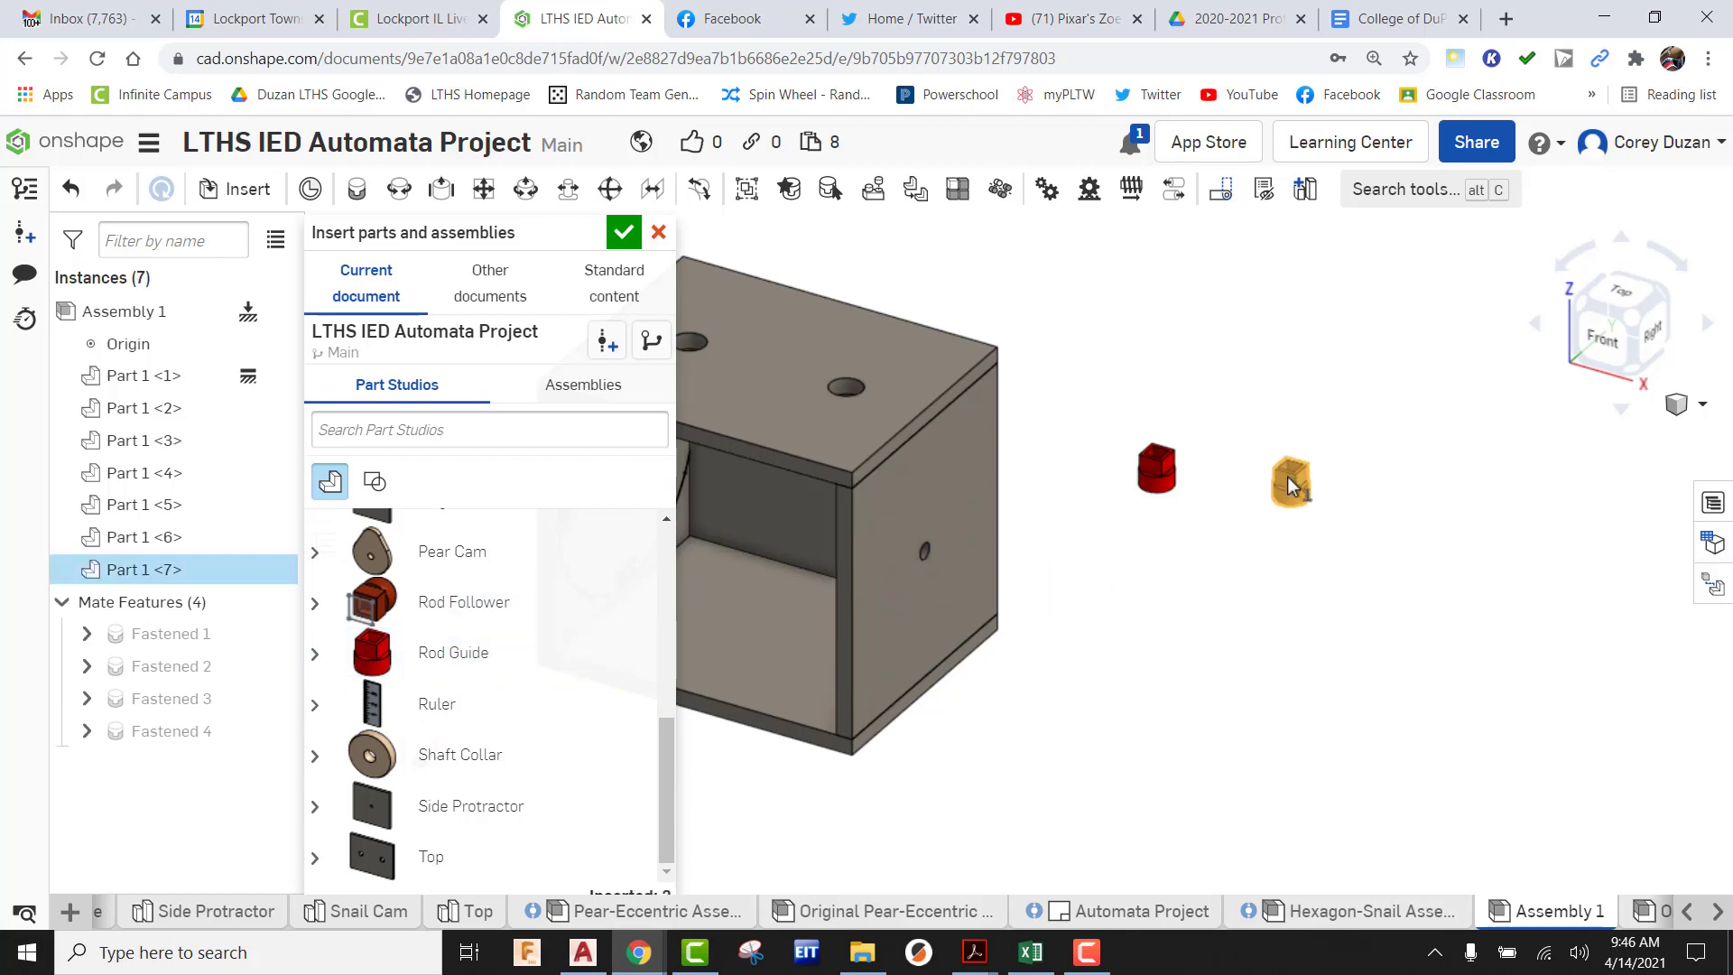
click(1291, 488)
click(623, 232)
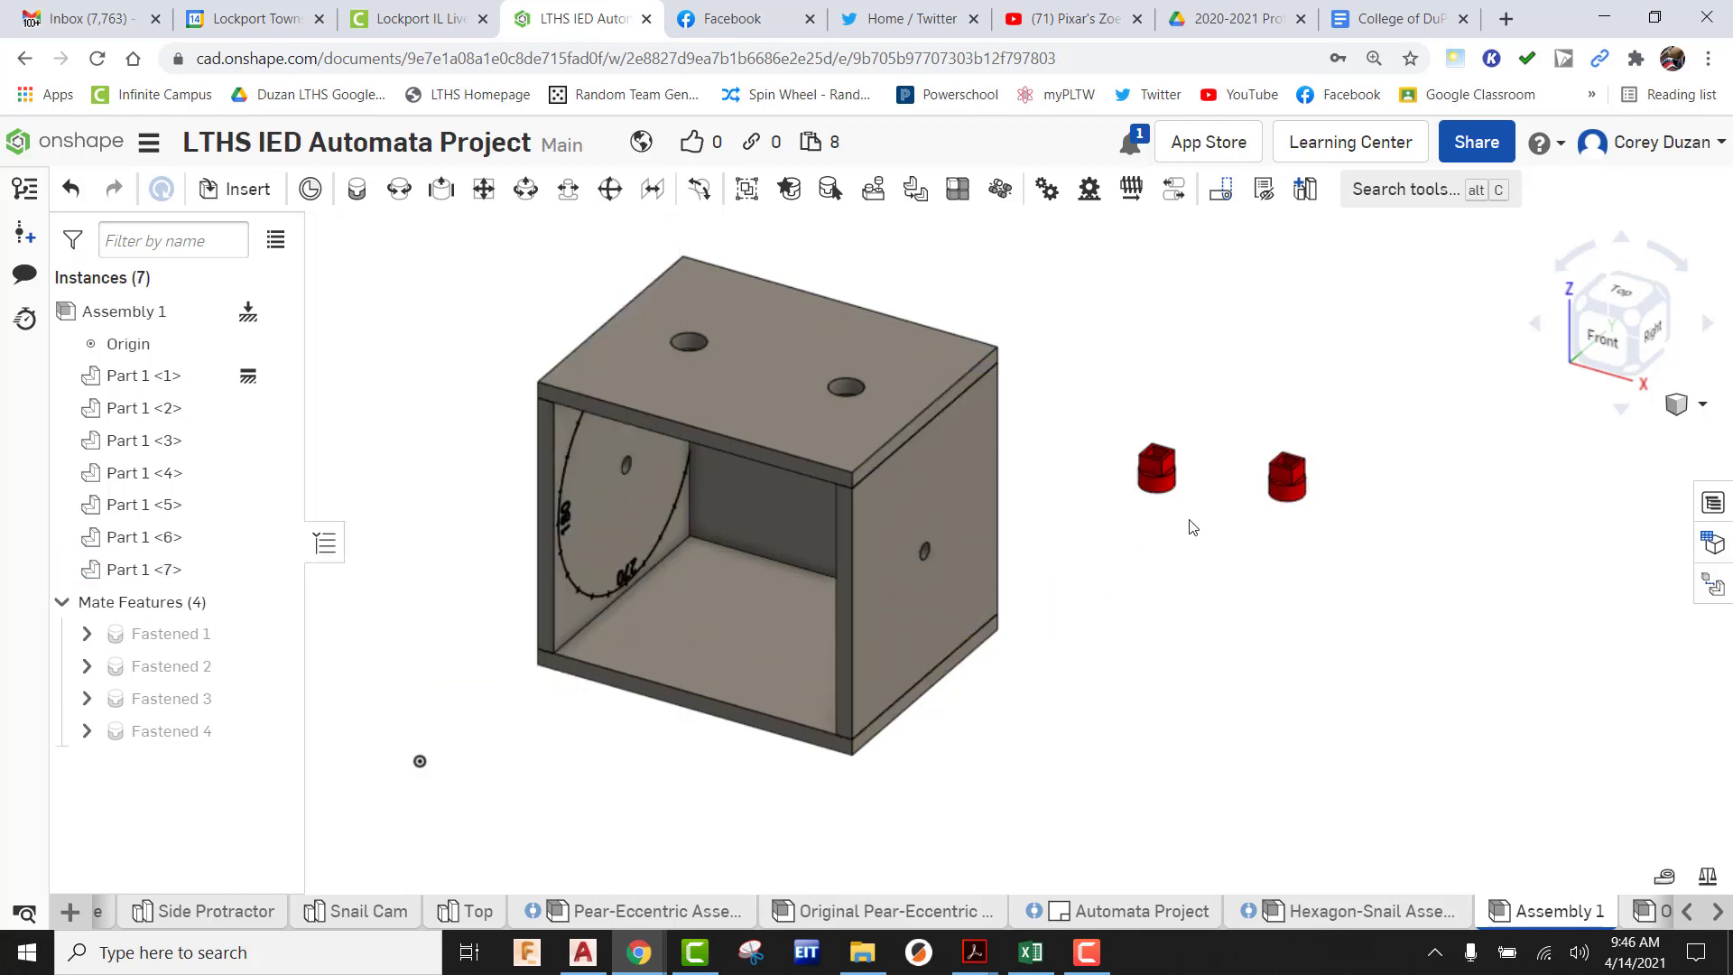
Rotate both rod guides upside down so their round collars face up and their square ends point down
scroll(1196, 533, up, 5)
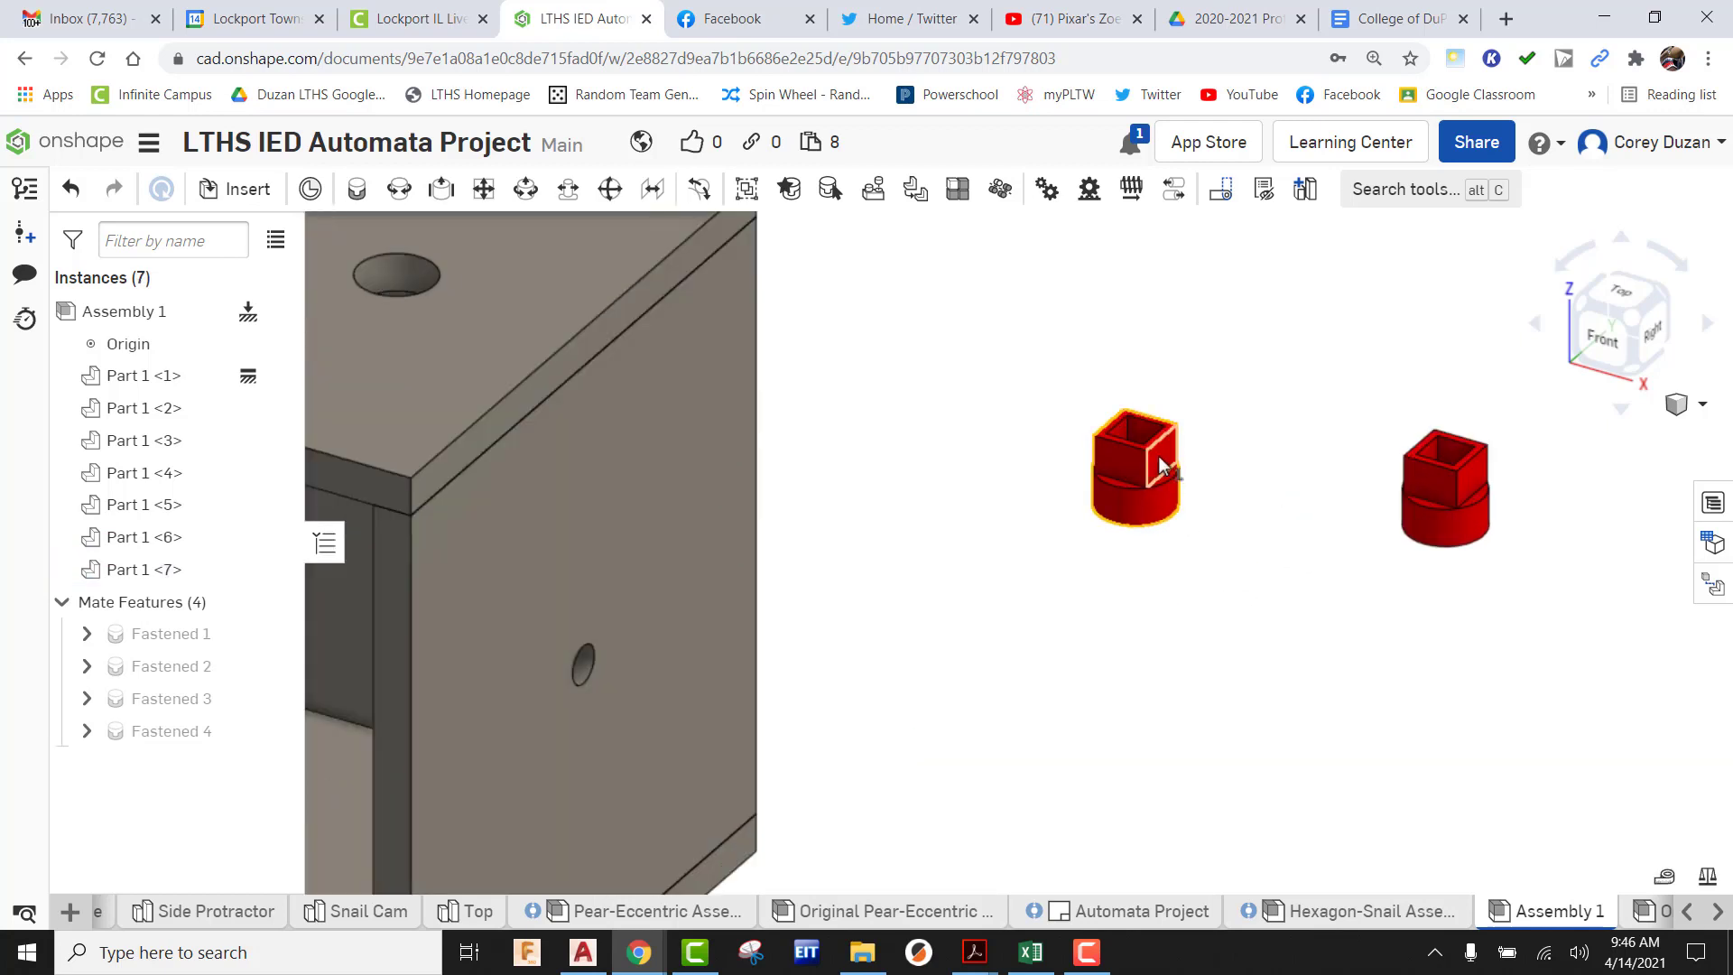
click(1157, 466)
drag(1219, 391, 1052, 638)
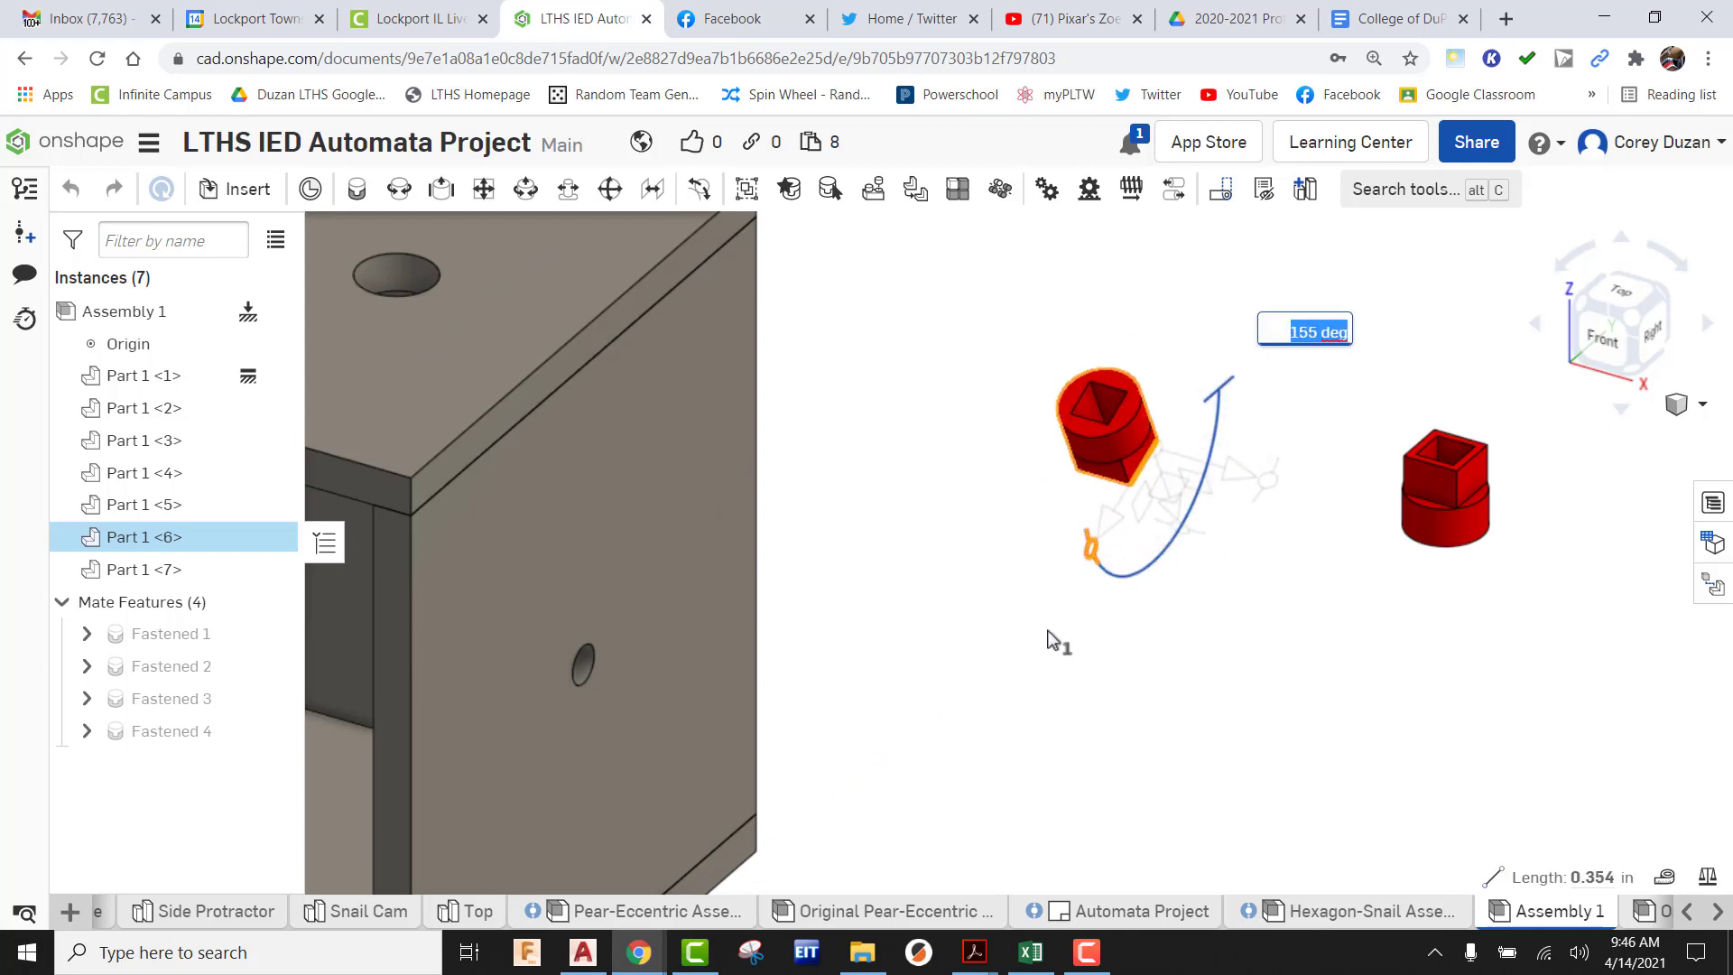
drag(1156, 703, 1047, 545)
click(1305, 593)
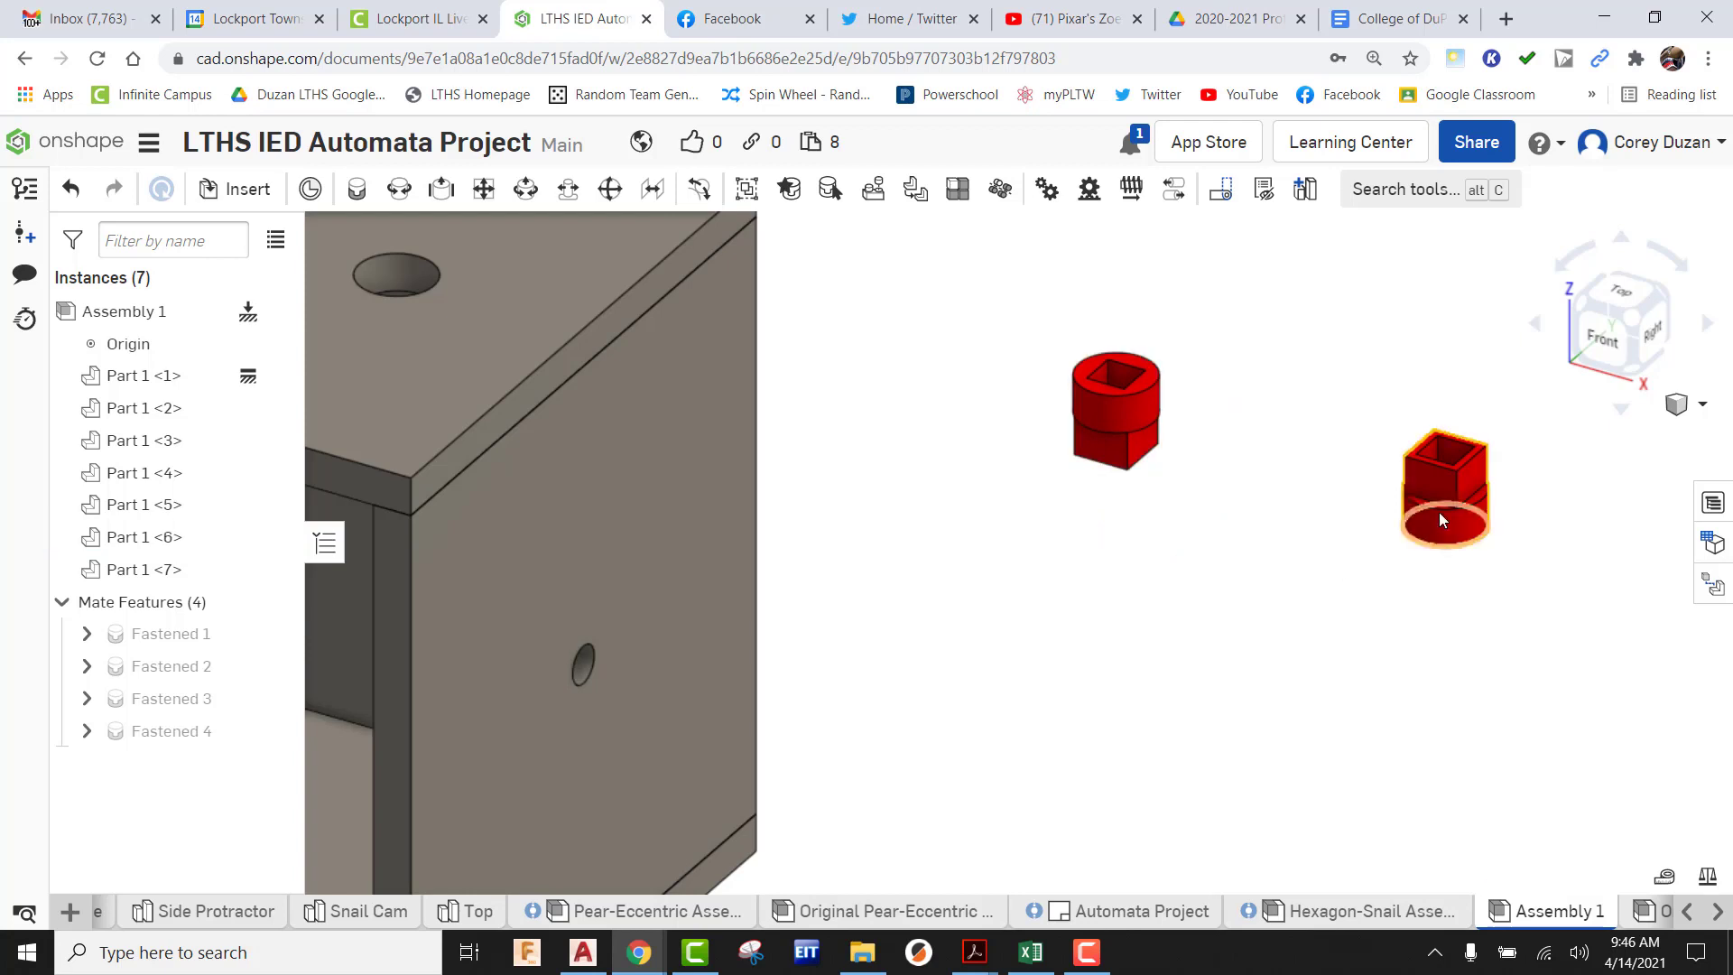
click(1452, 508)
drag(1522, 462, 1305, 640)
click(1261, 553)
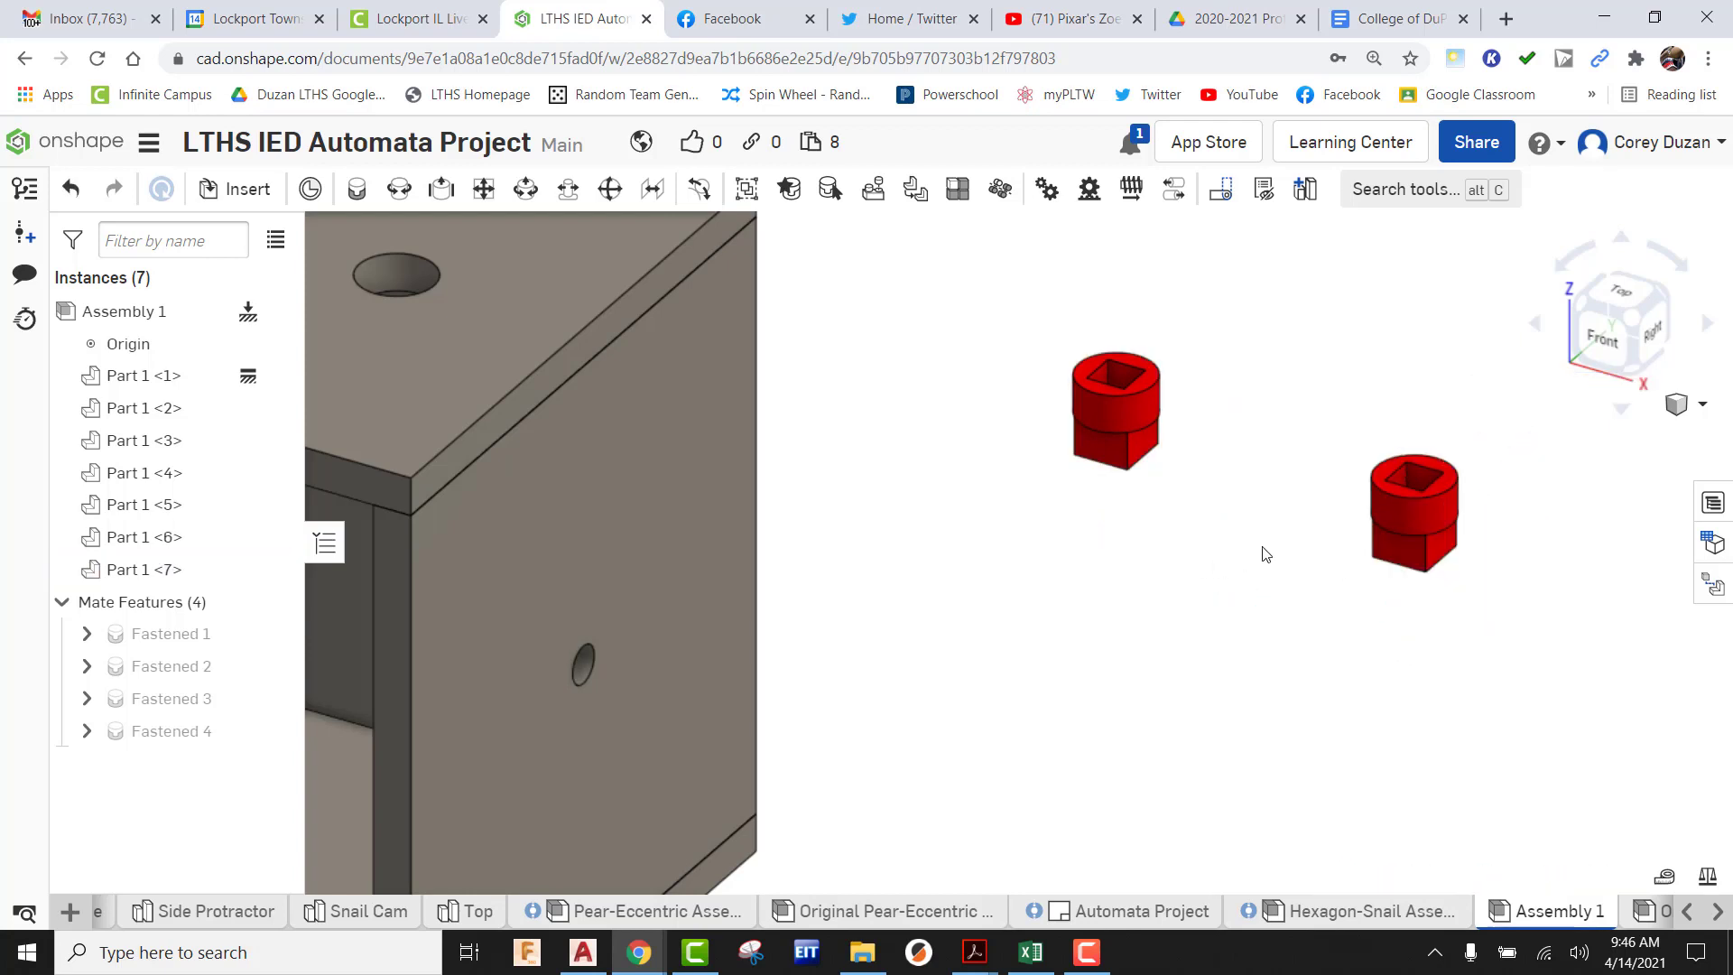
Add a Fastened mate joining the center of the first rod guide's round face to the upper center of the top panel's left hole
scroll(1260, 553, down, 3)
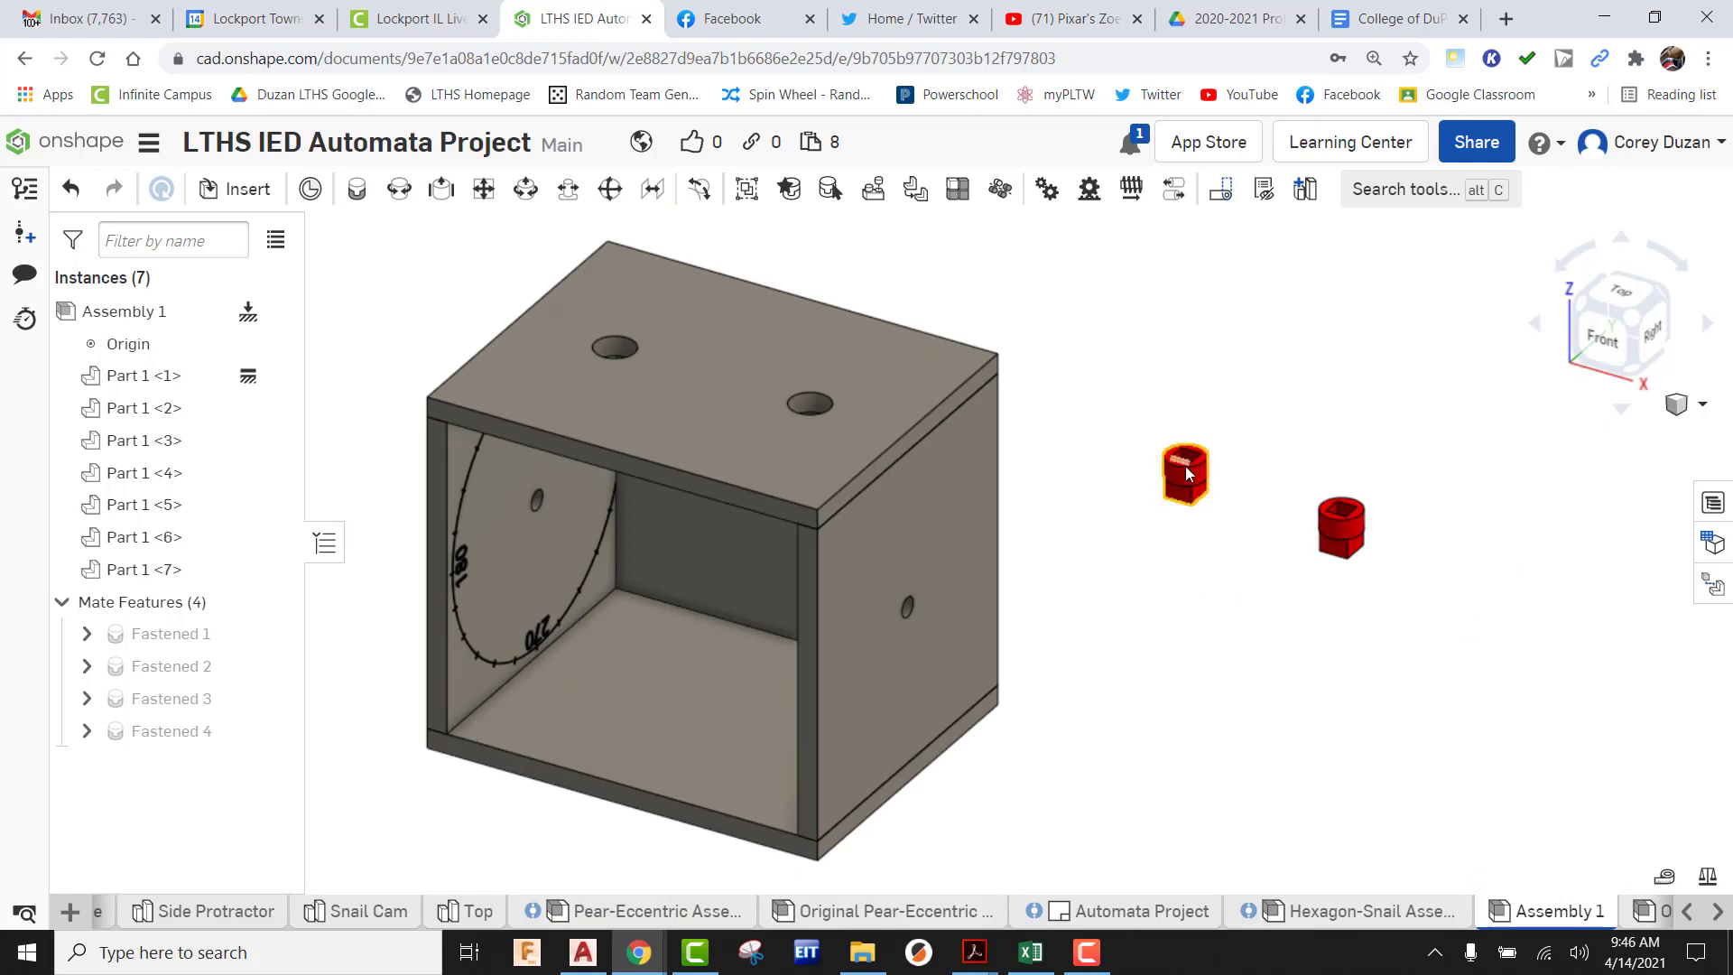
click(358, 191)
scroll(1183, 445, up, 10)
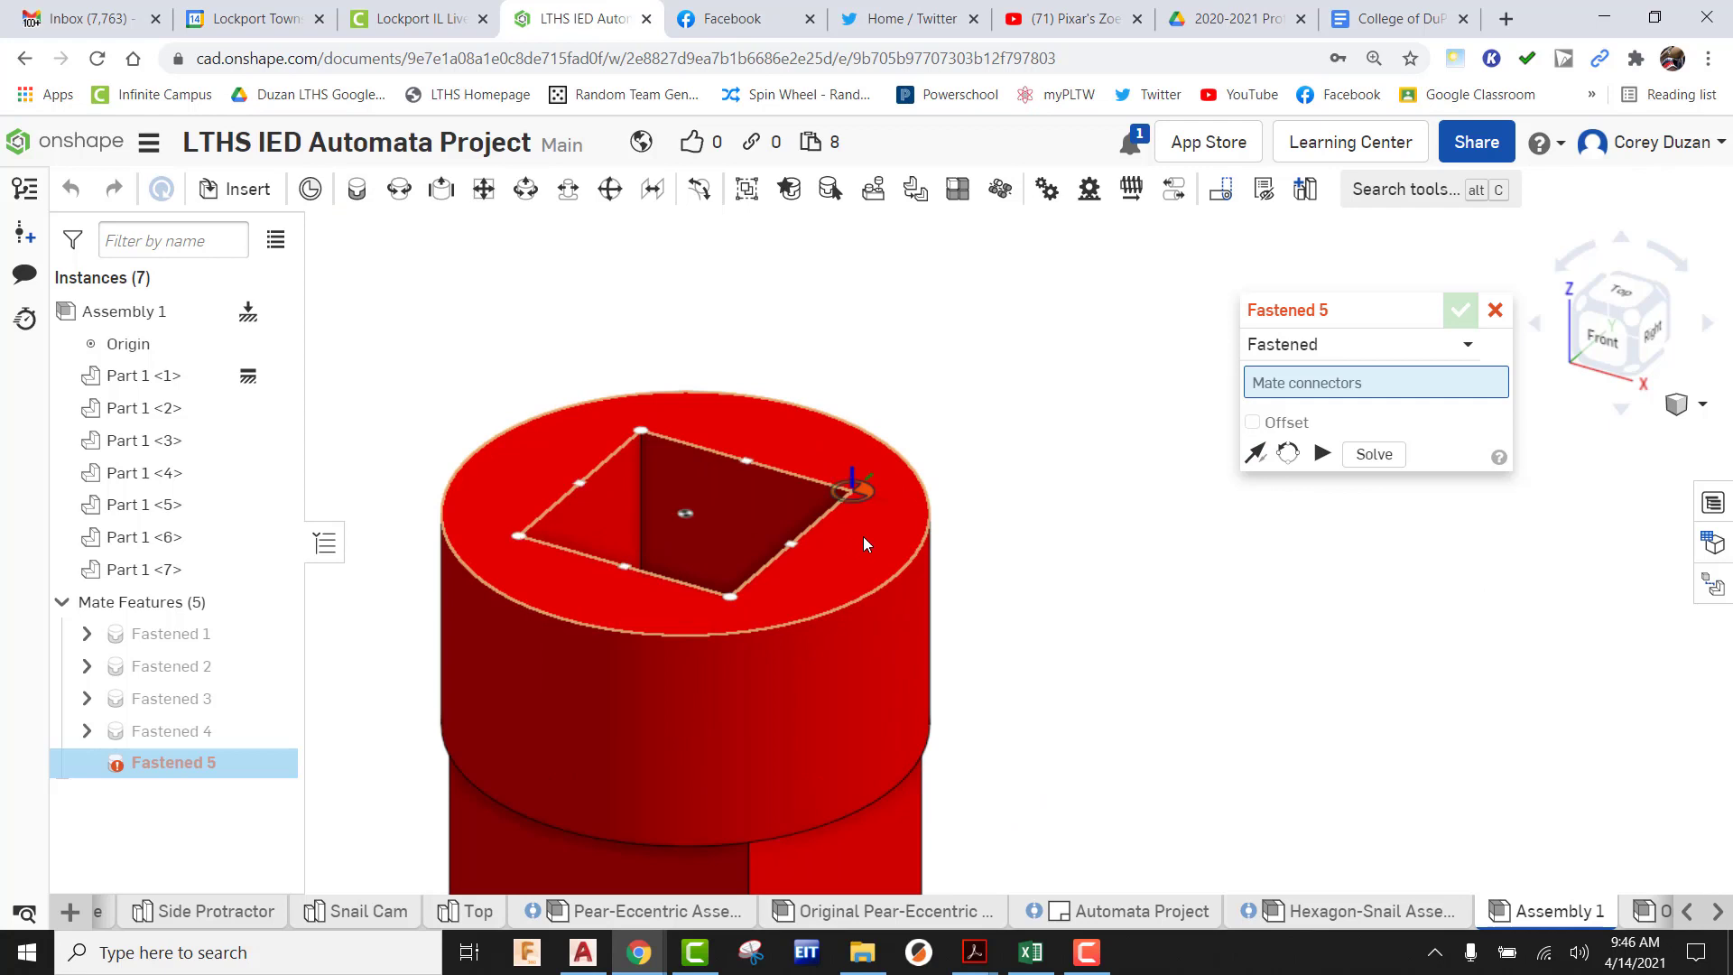
click(695, 511)
scroll(695, 512, down, 8)
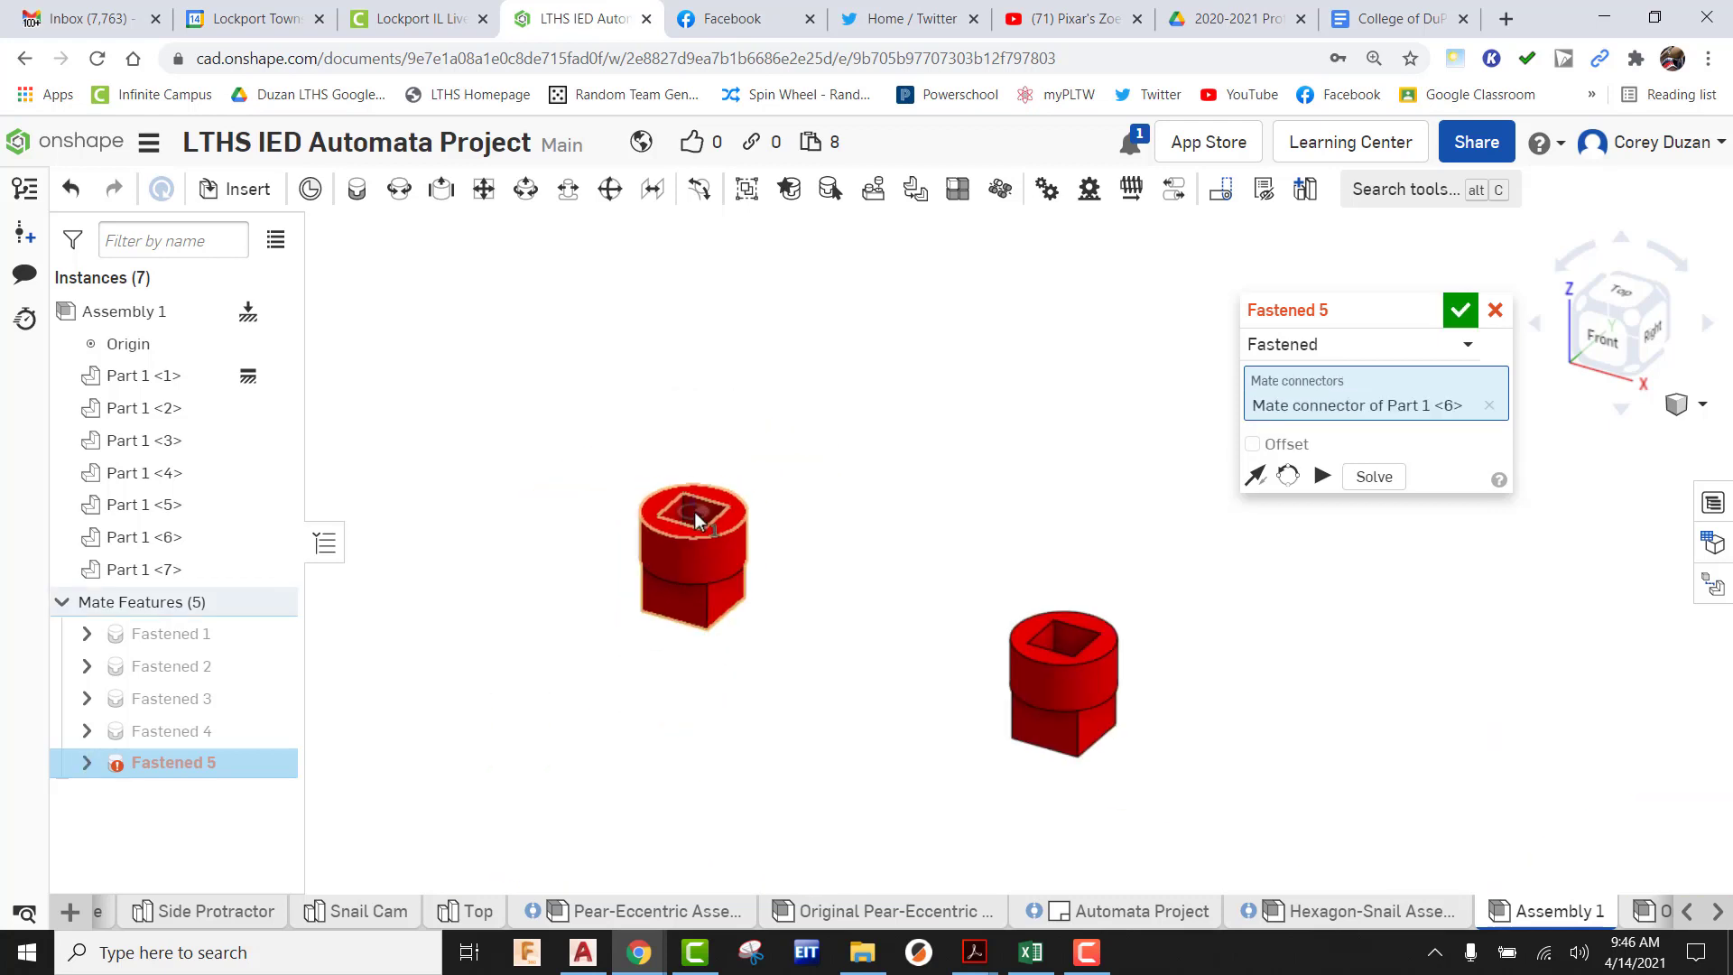
scroll(404, 456, up, 10)
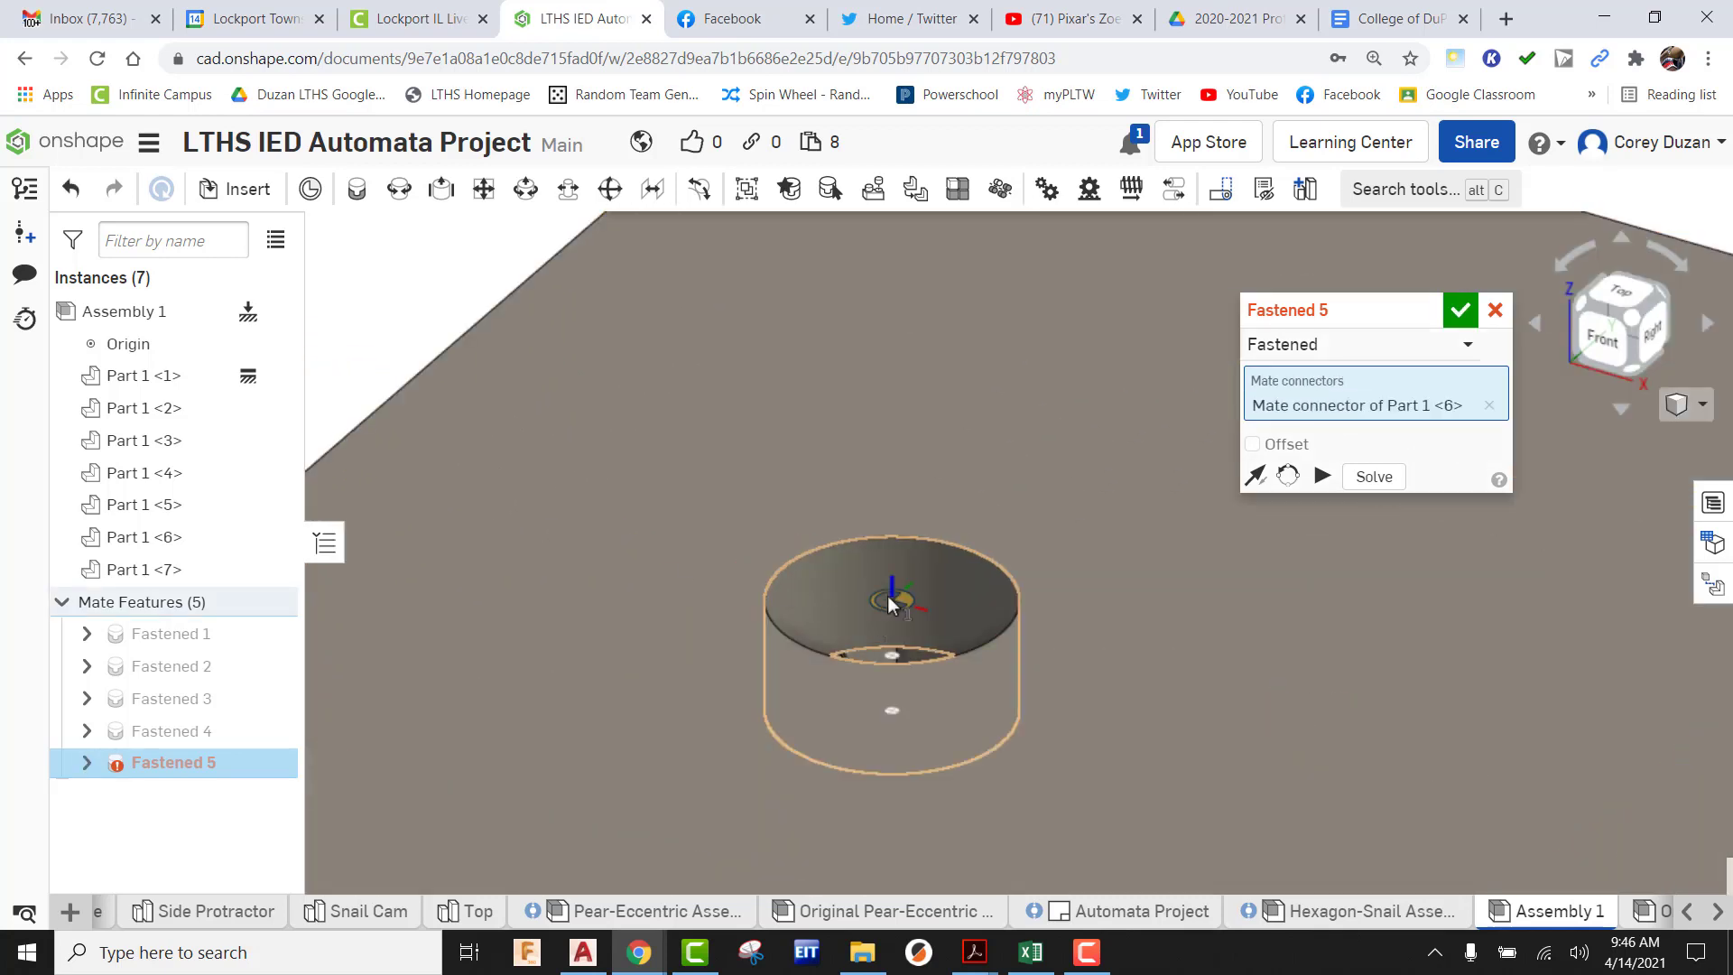
click(886, 597)
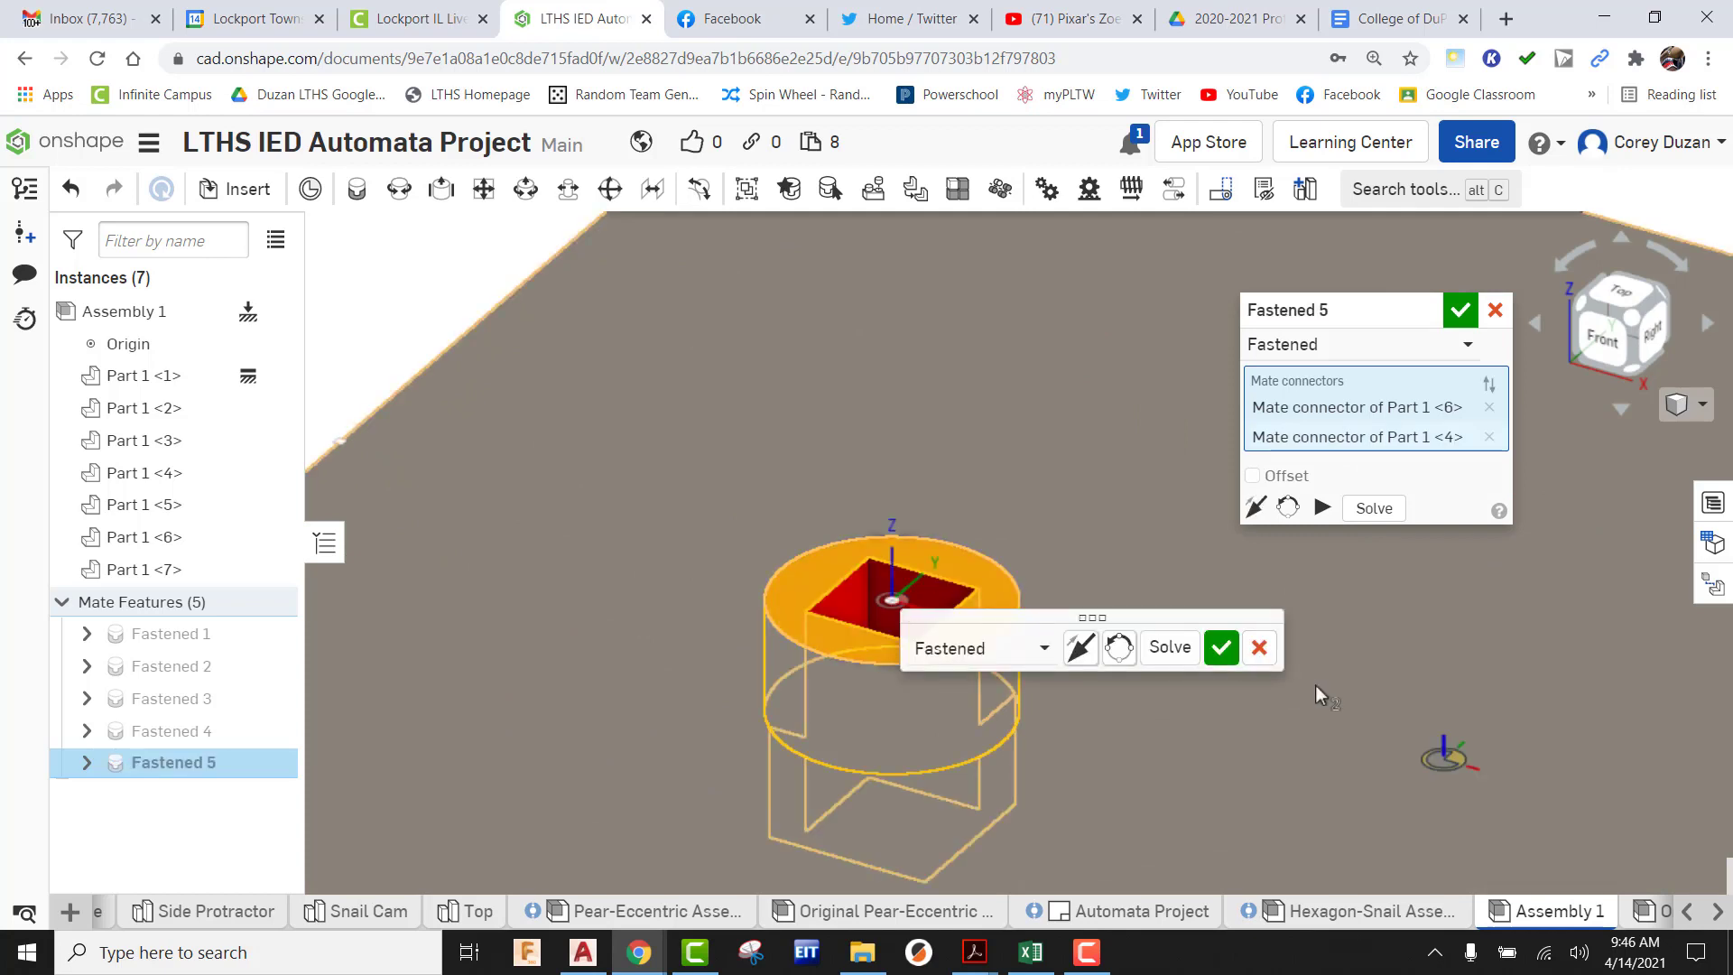
click(1221, 647)
Add a Fastened mate joining the center of the second rod guide's round face to the upper center of the top panel's right hole
scroll(894, 466, down, 10)
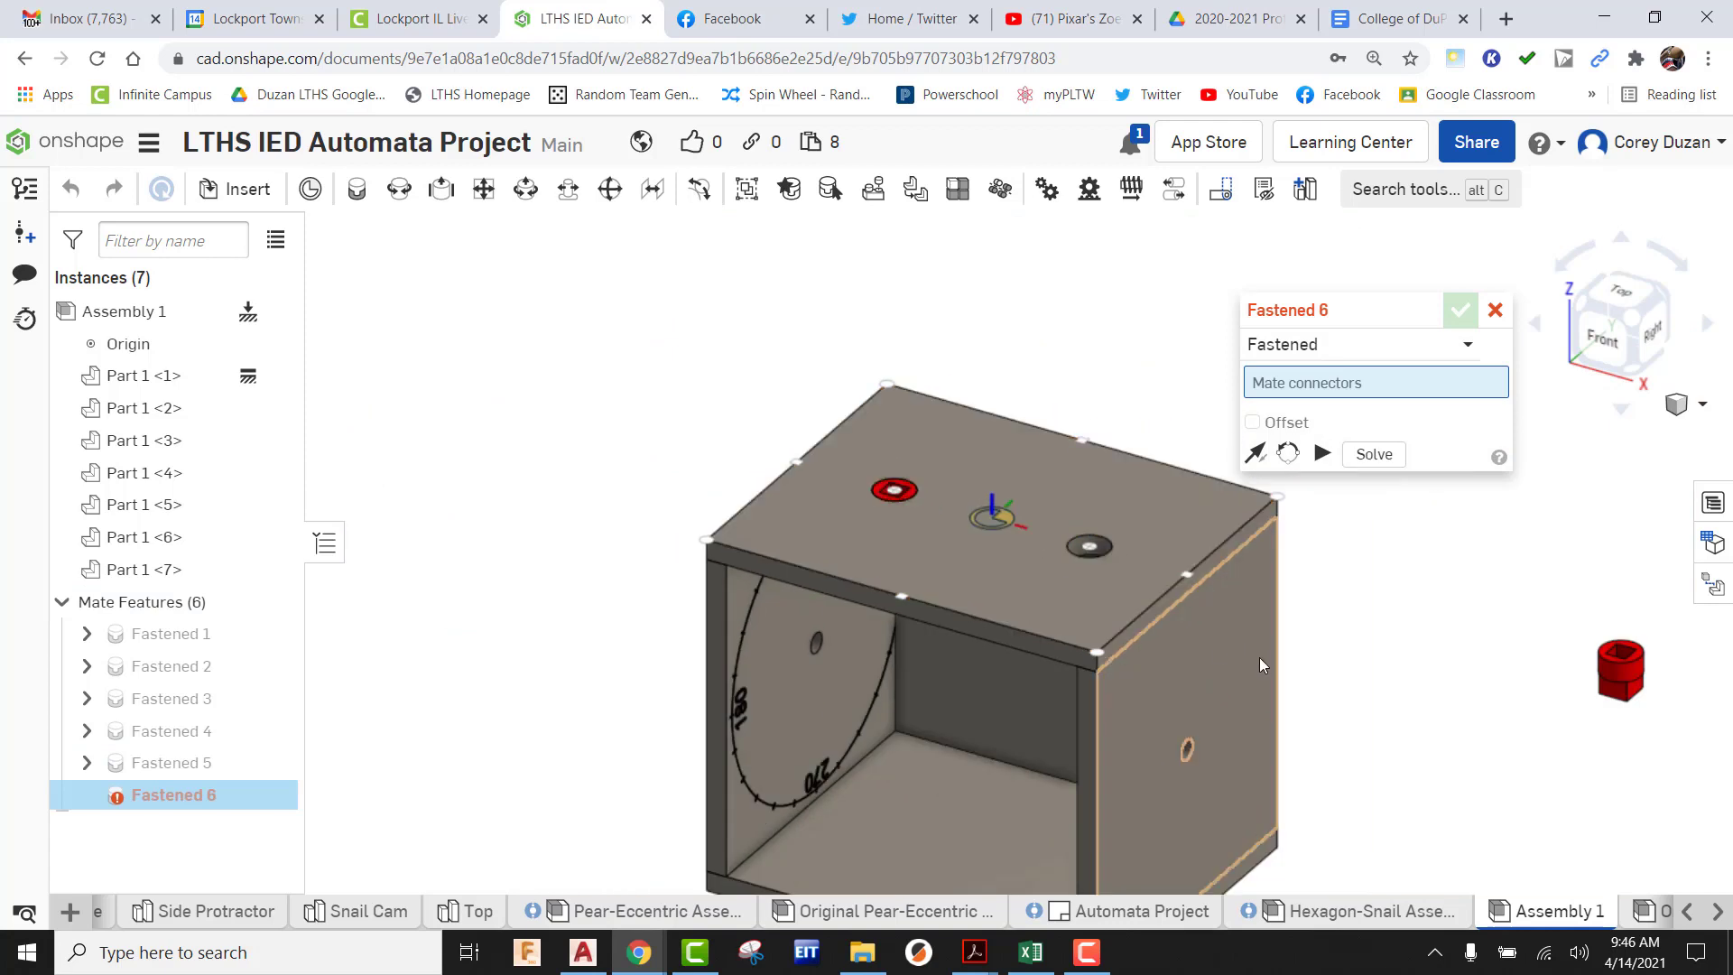
scroll(1169, 560, up, 8)
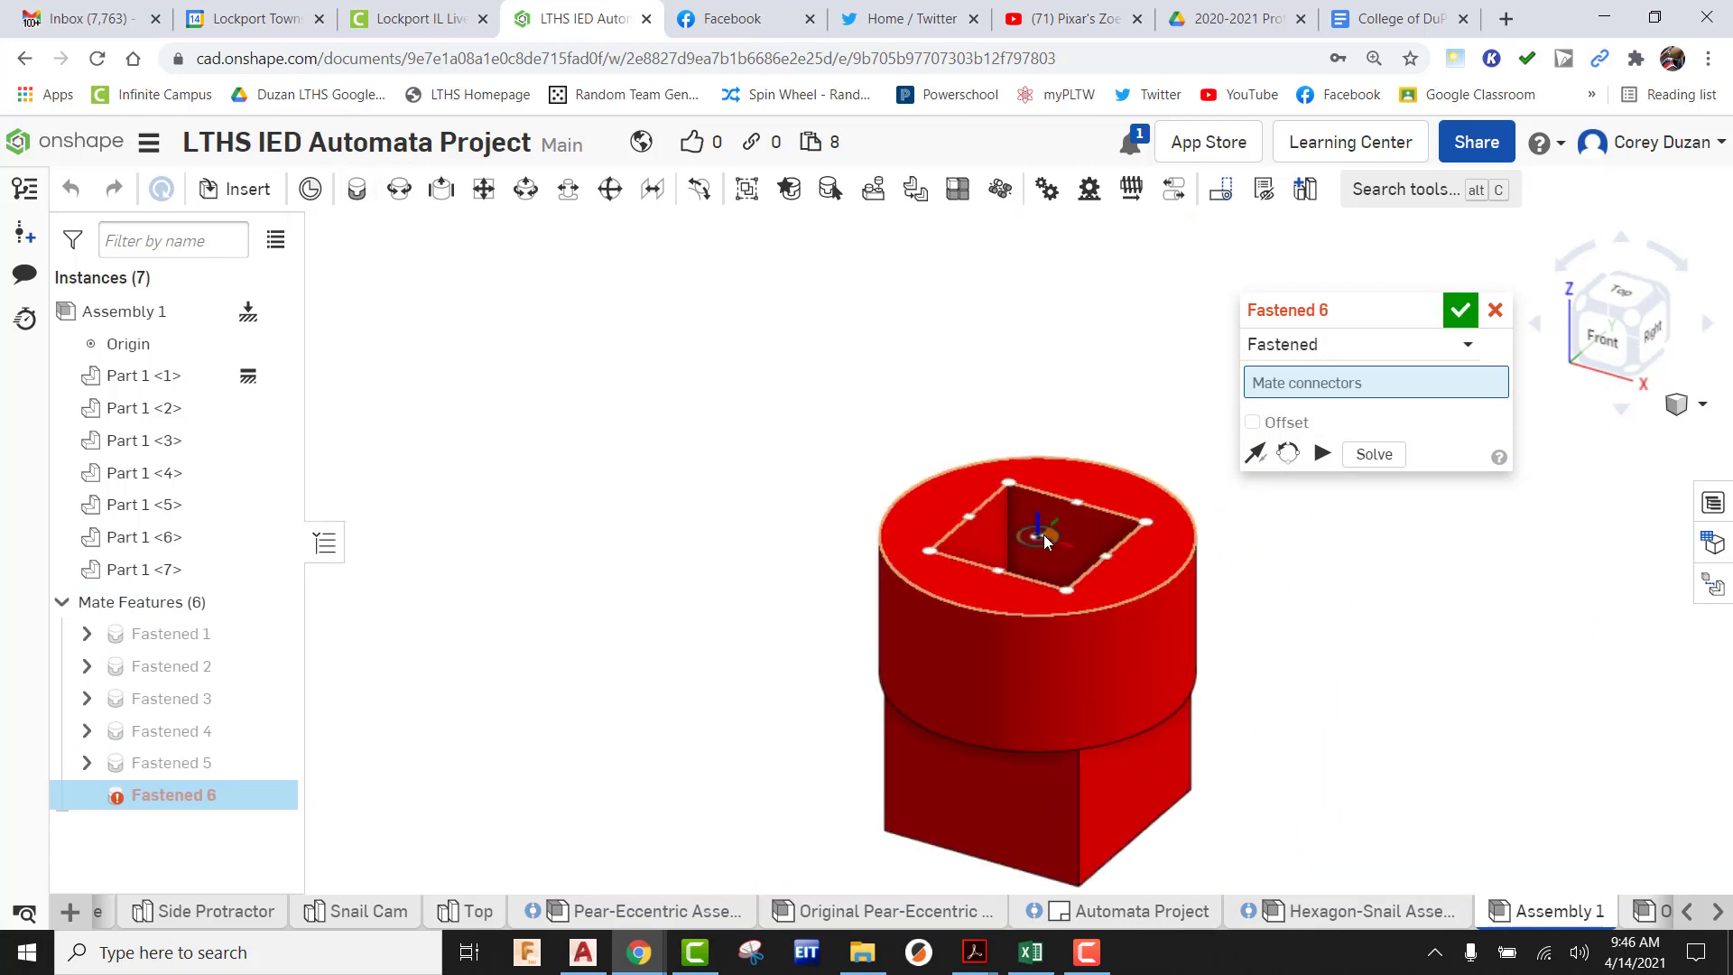
click(1043, 534)
scroll(1043, 534, down, 8)
scroll(674, 437, up, 6)
scroll(763, 560, up, 8)
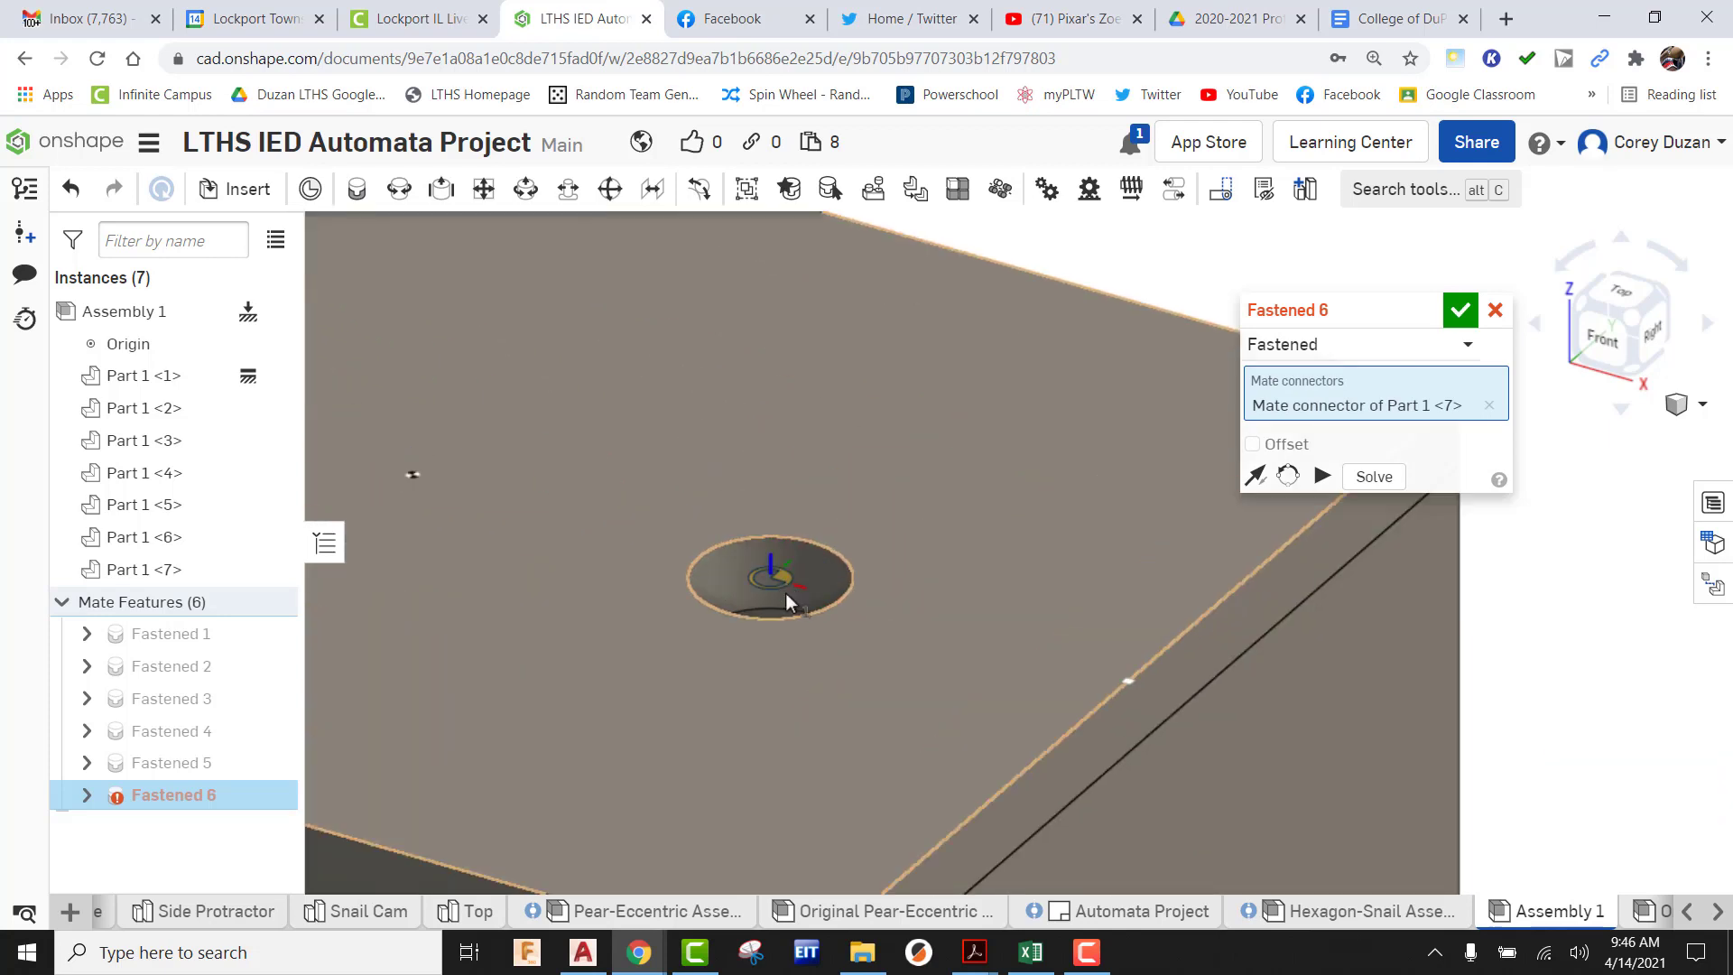
click(762, 557)
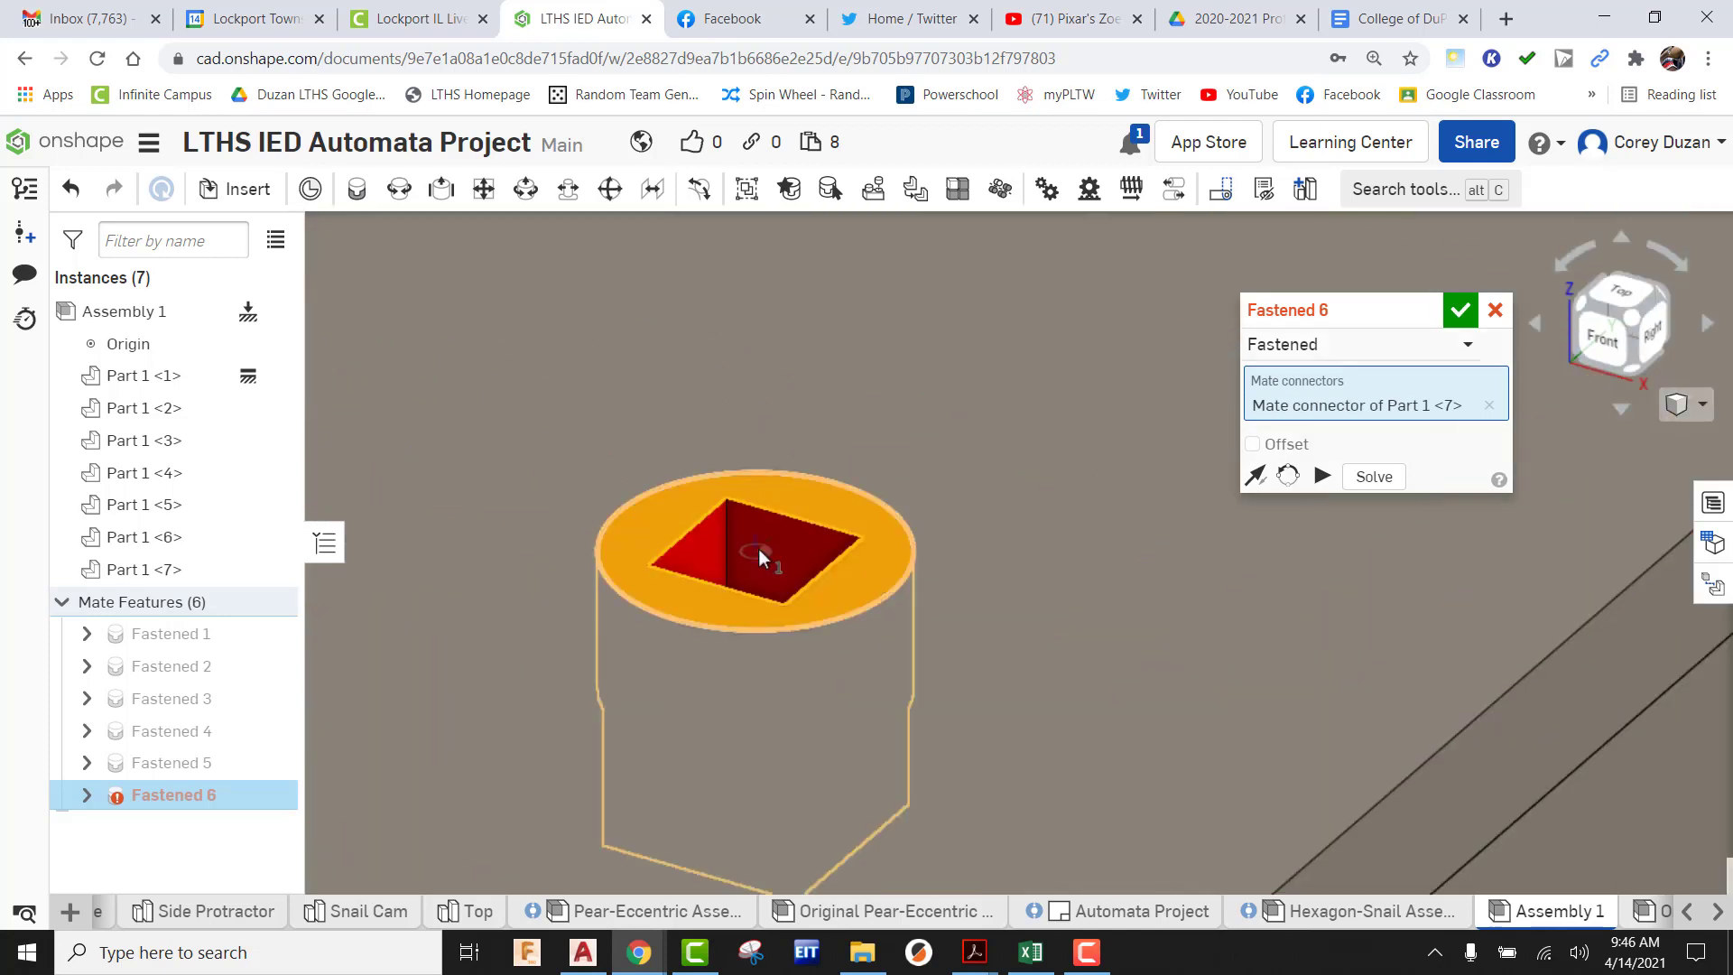
click(1111, 588)
scroll(1119, 571, down, 10)
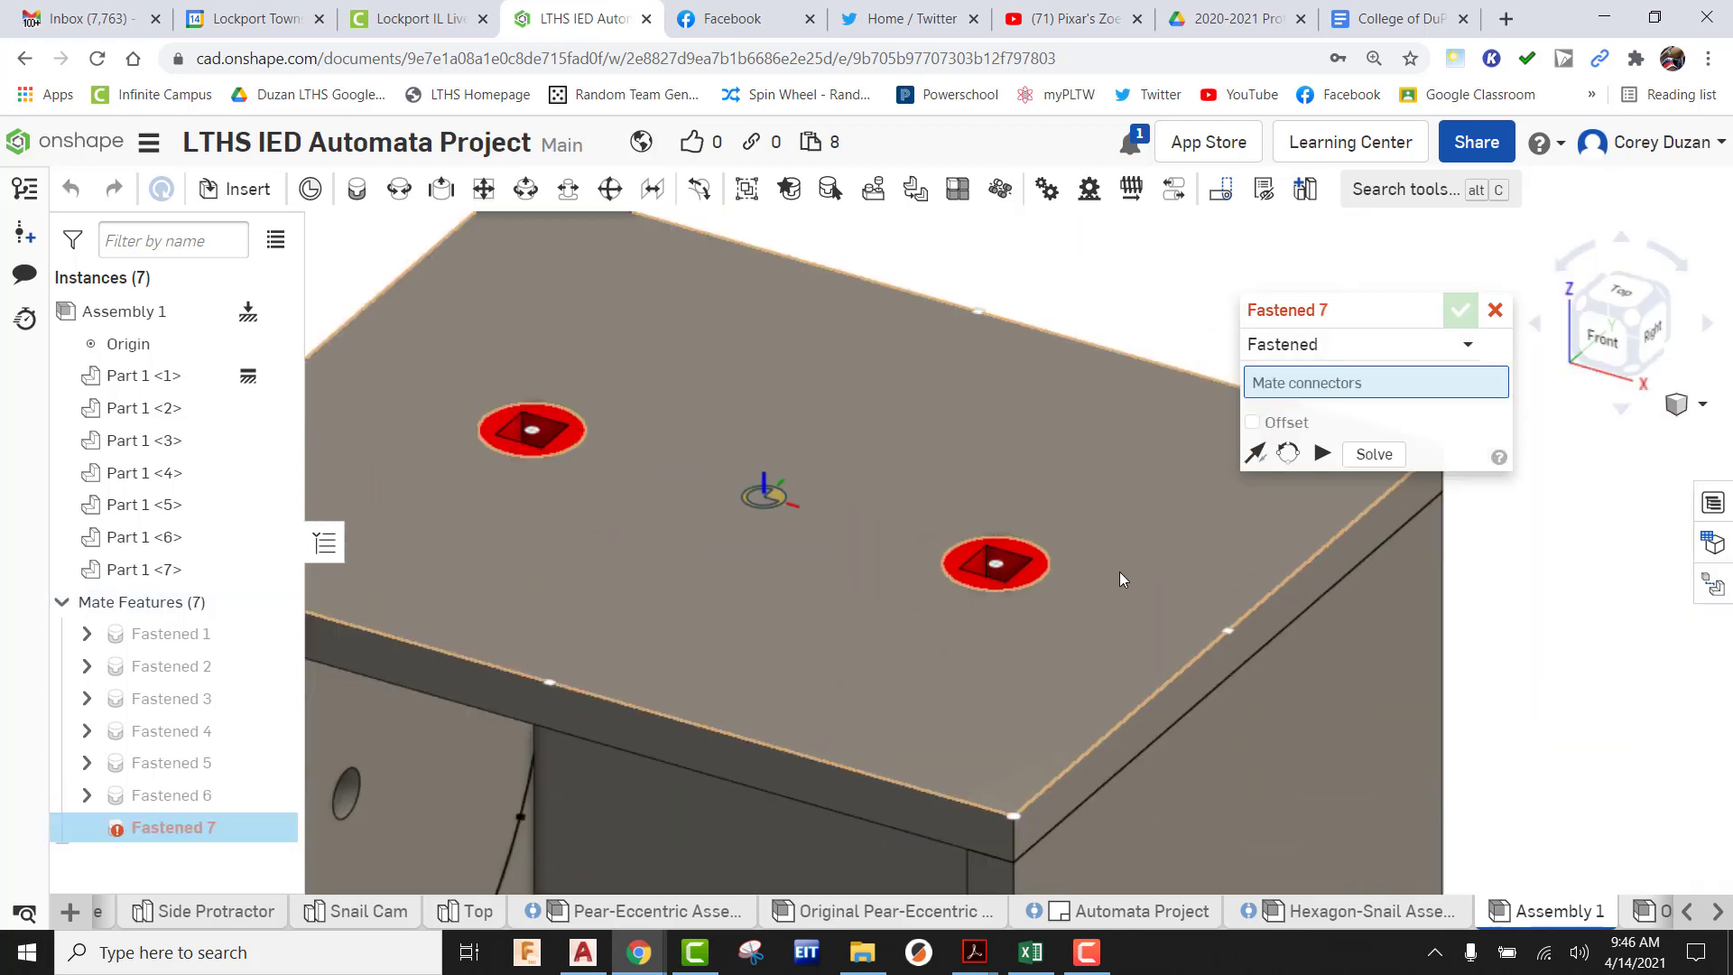
click(1494, 310)
scroll(1363, 542, down, 3)
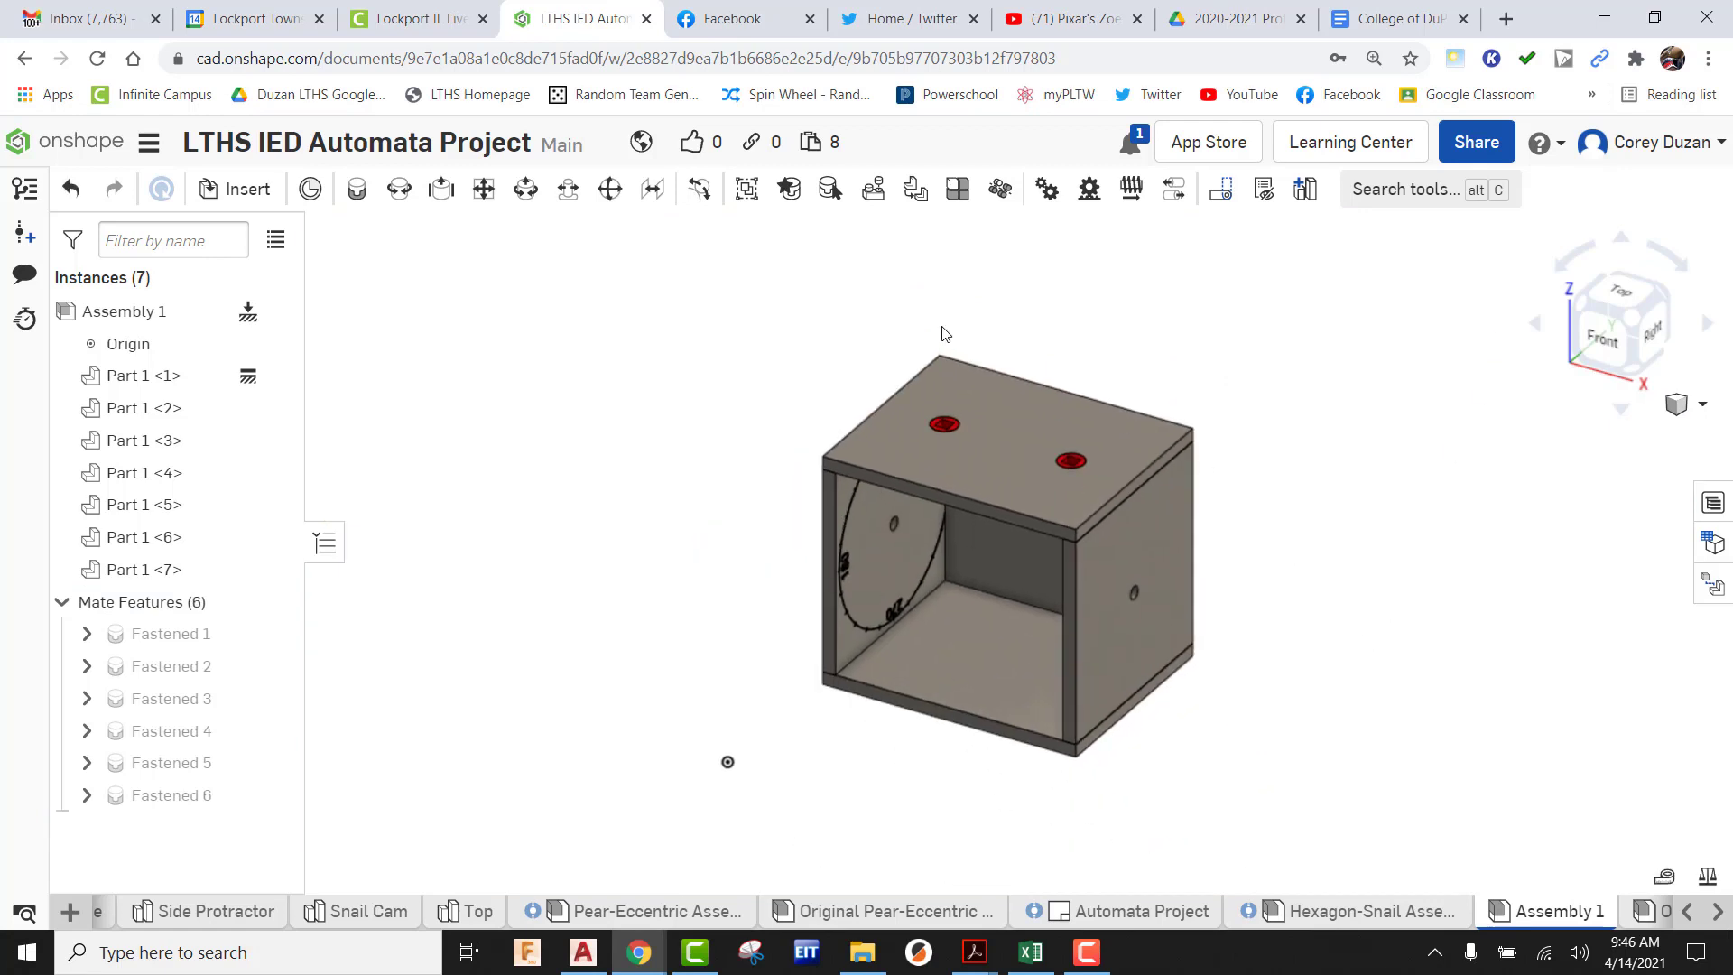
Insert one Axle part from the current document and place it in the open space to the right of the box
click(236, 189)
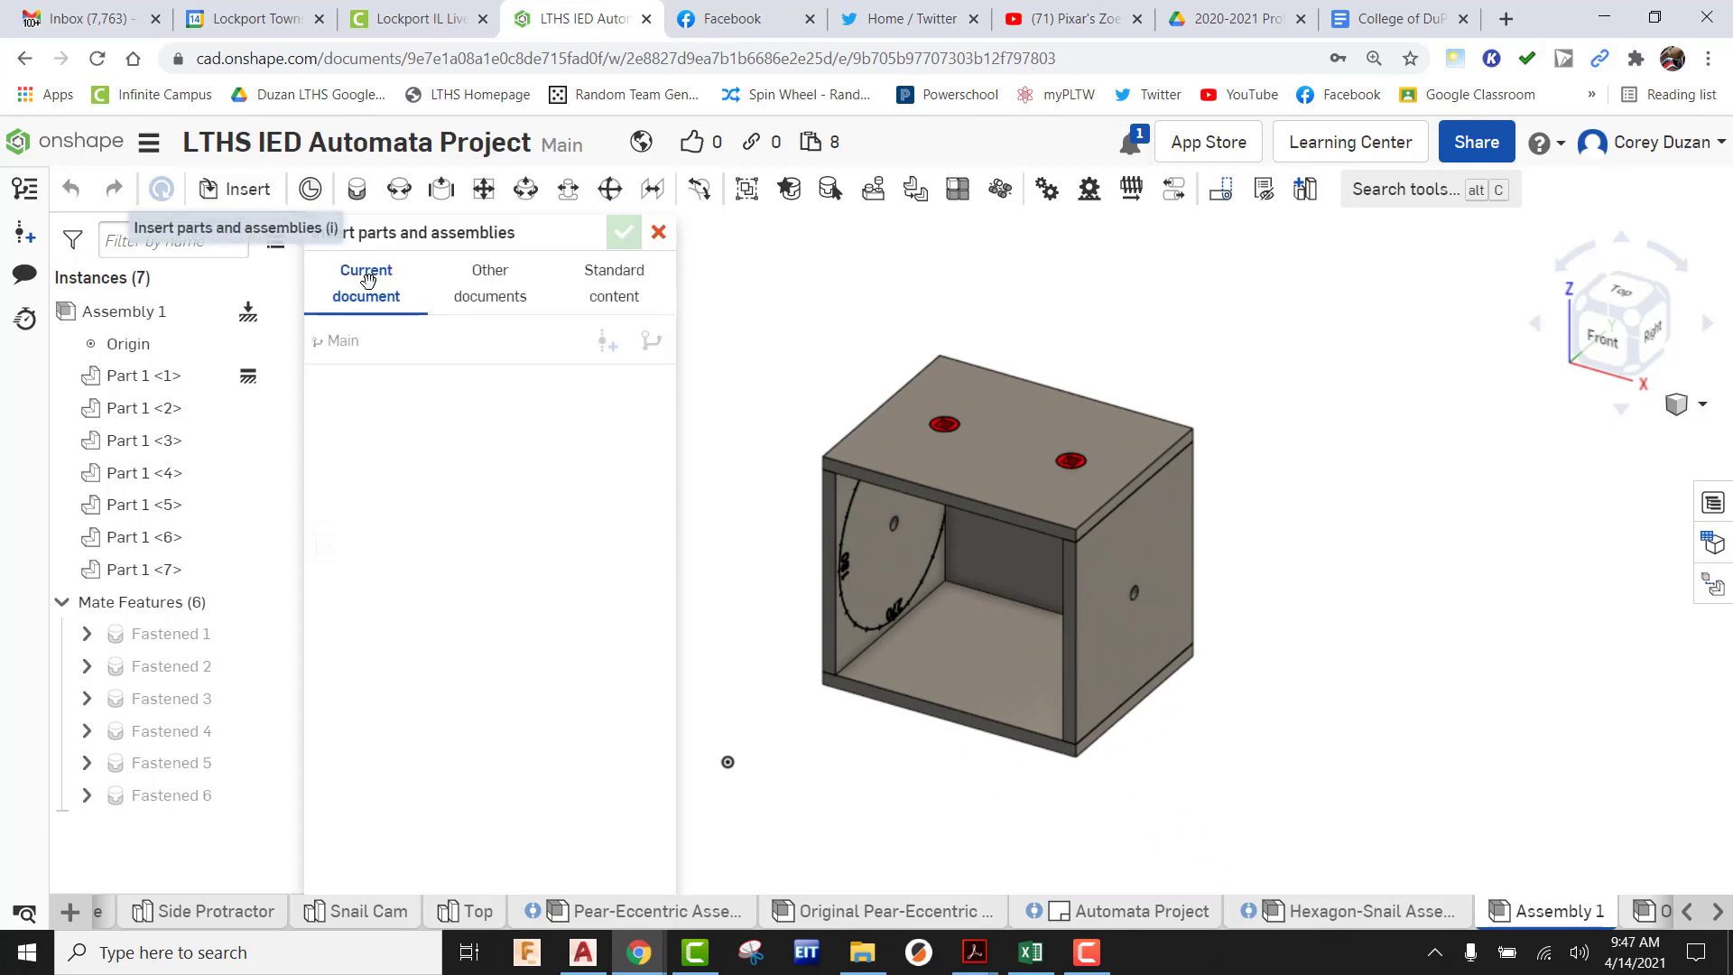
click(497, 534)
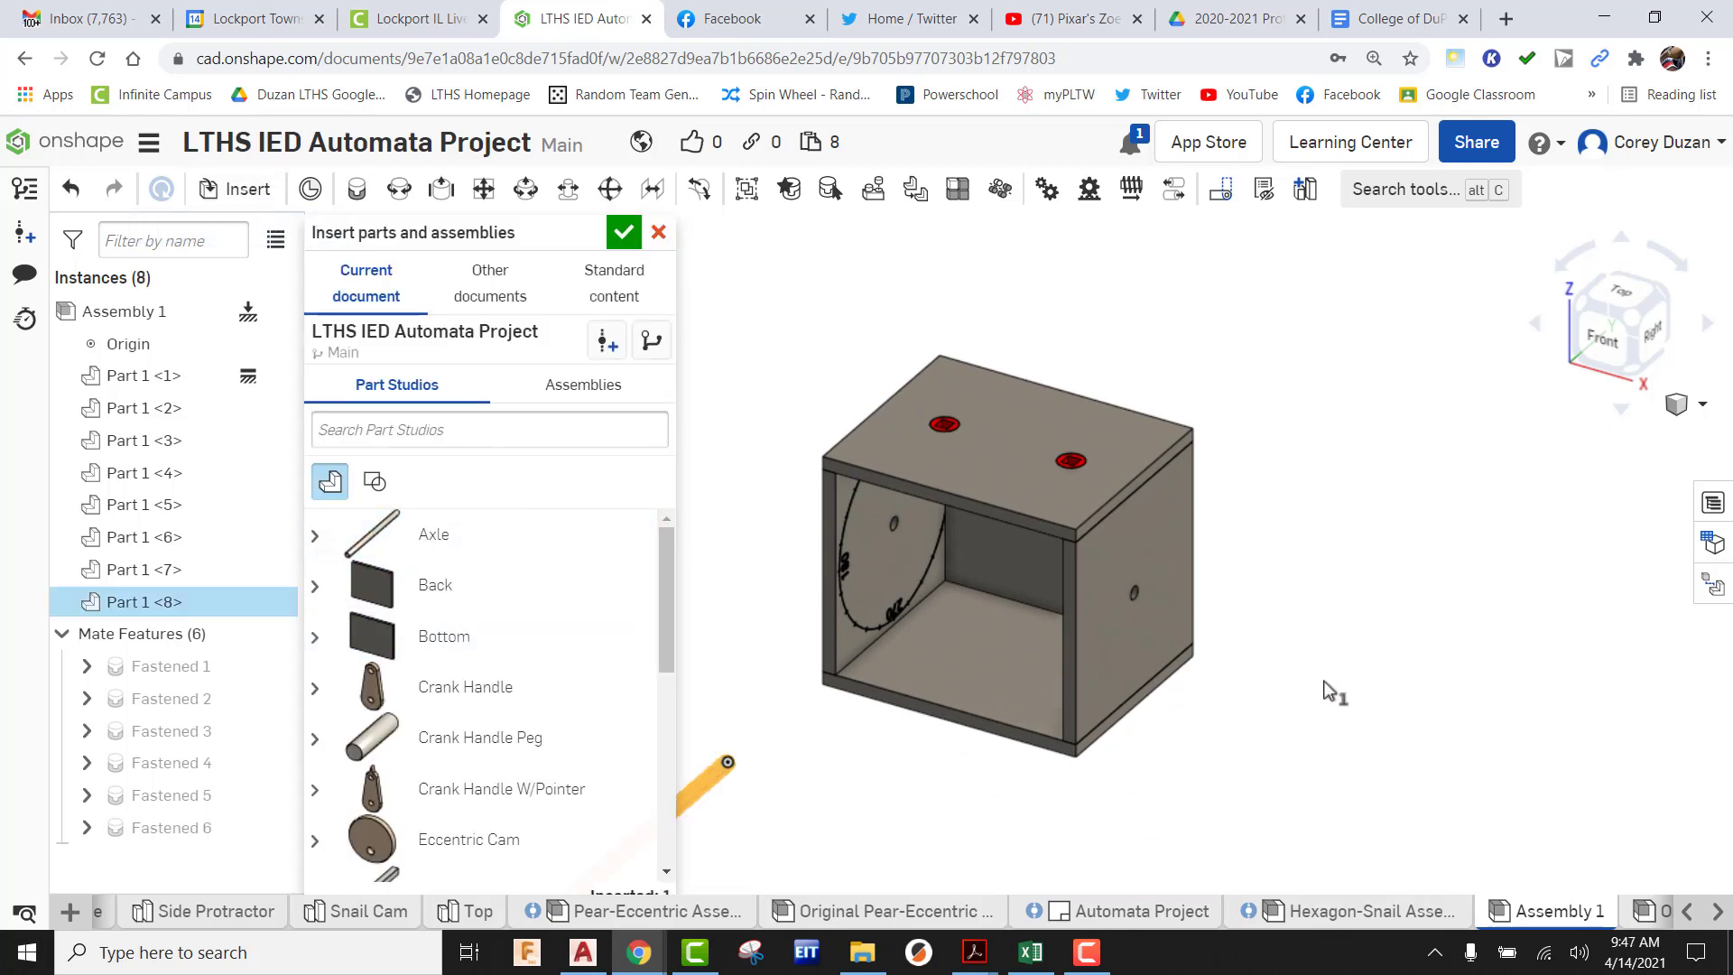
click(1422, 583)
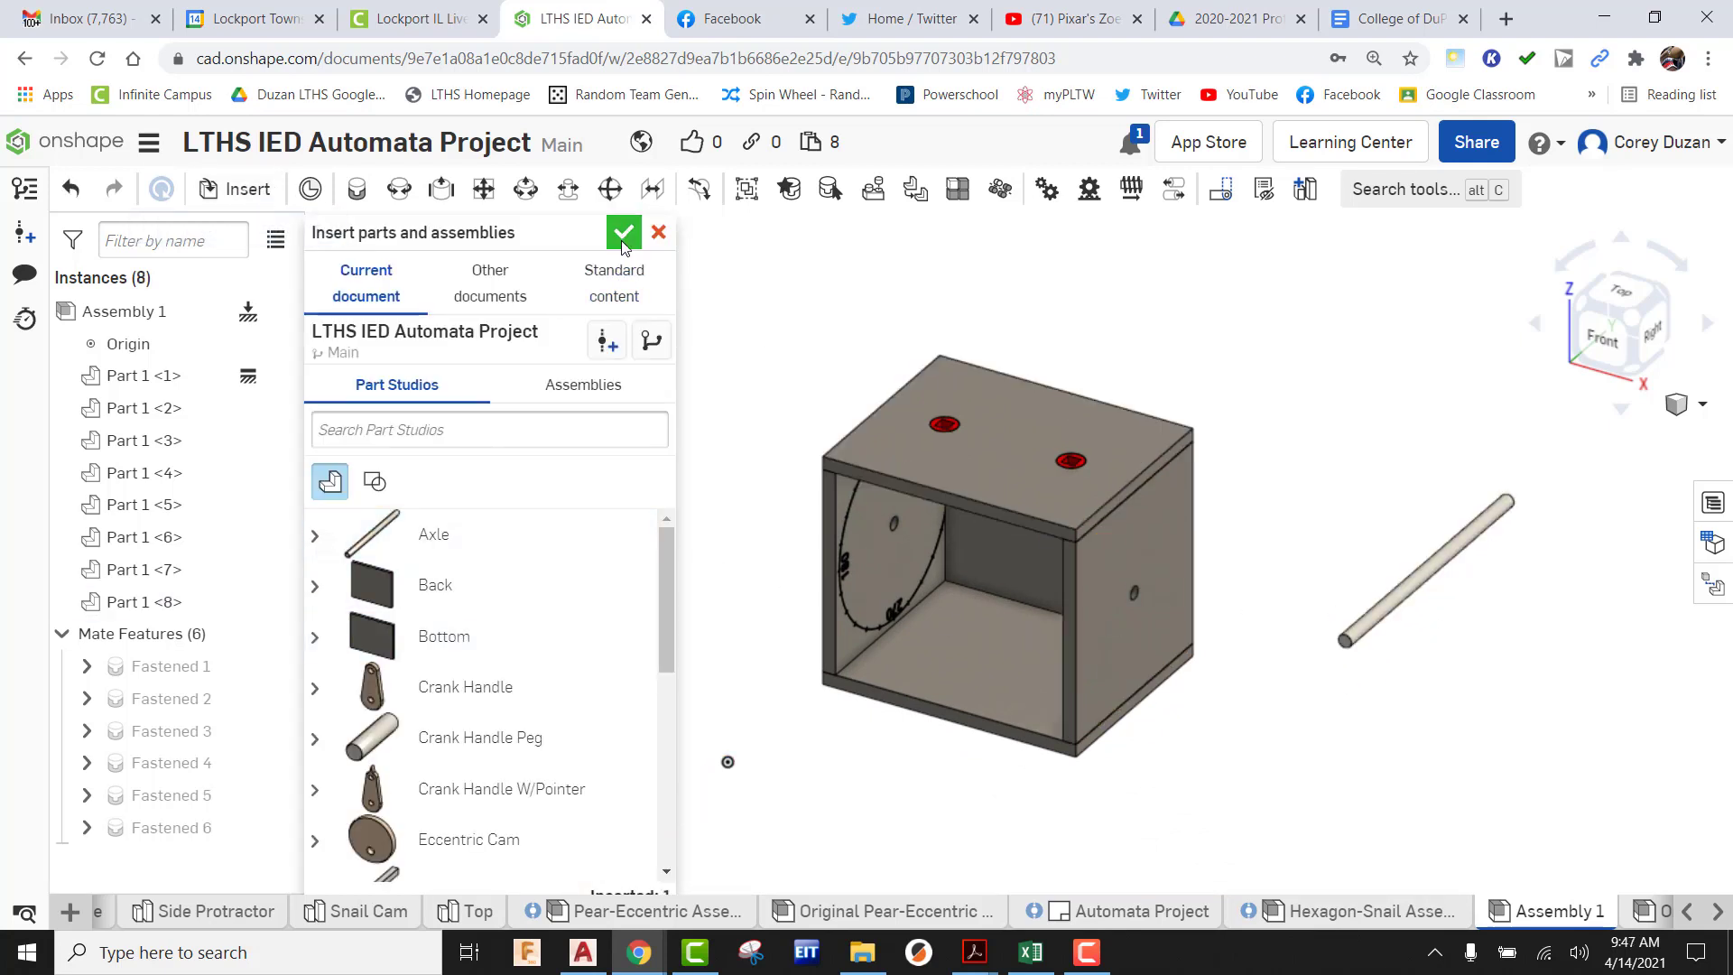
key(Escape)
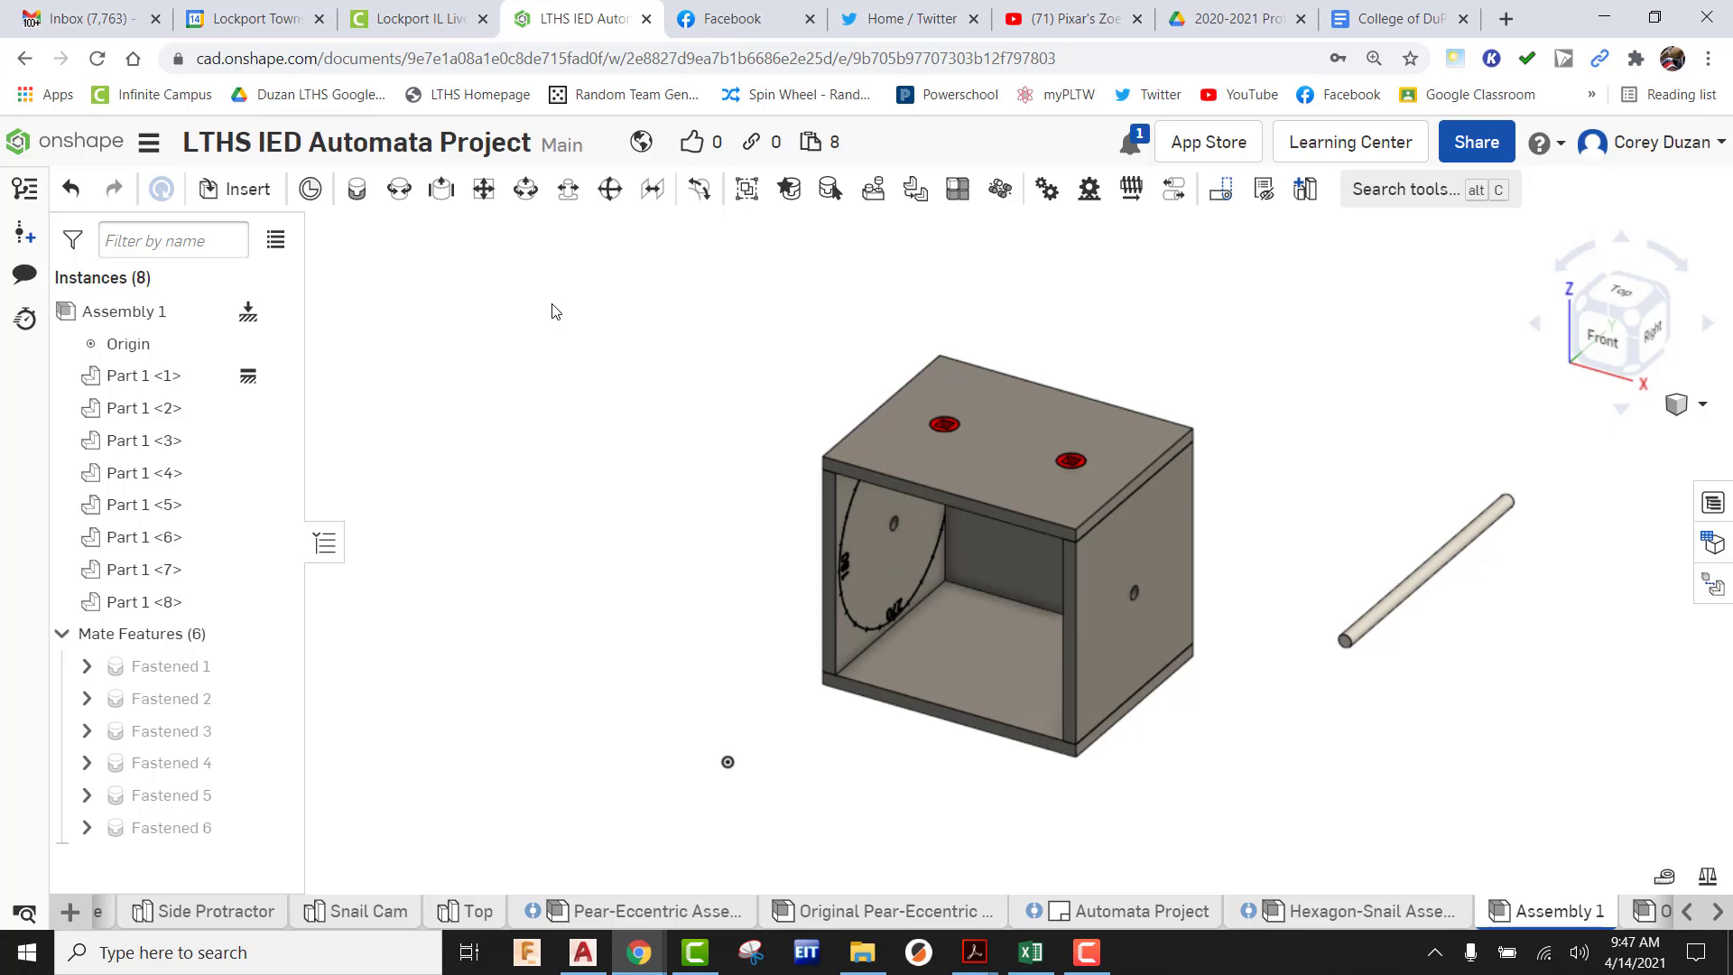
Create a Revolute mate between the center of the axle's near end and the outer center of the left side panel's hole
click(402, 193)
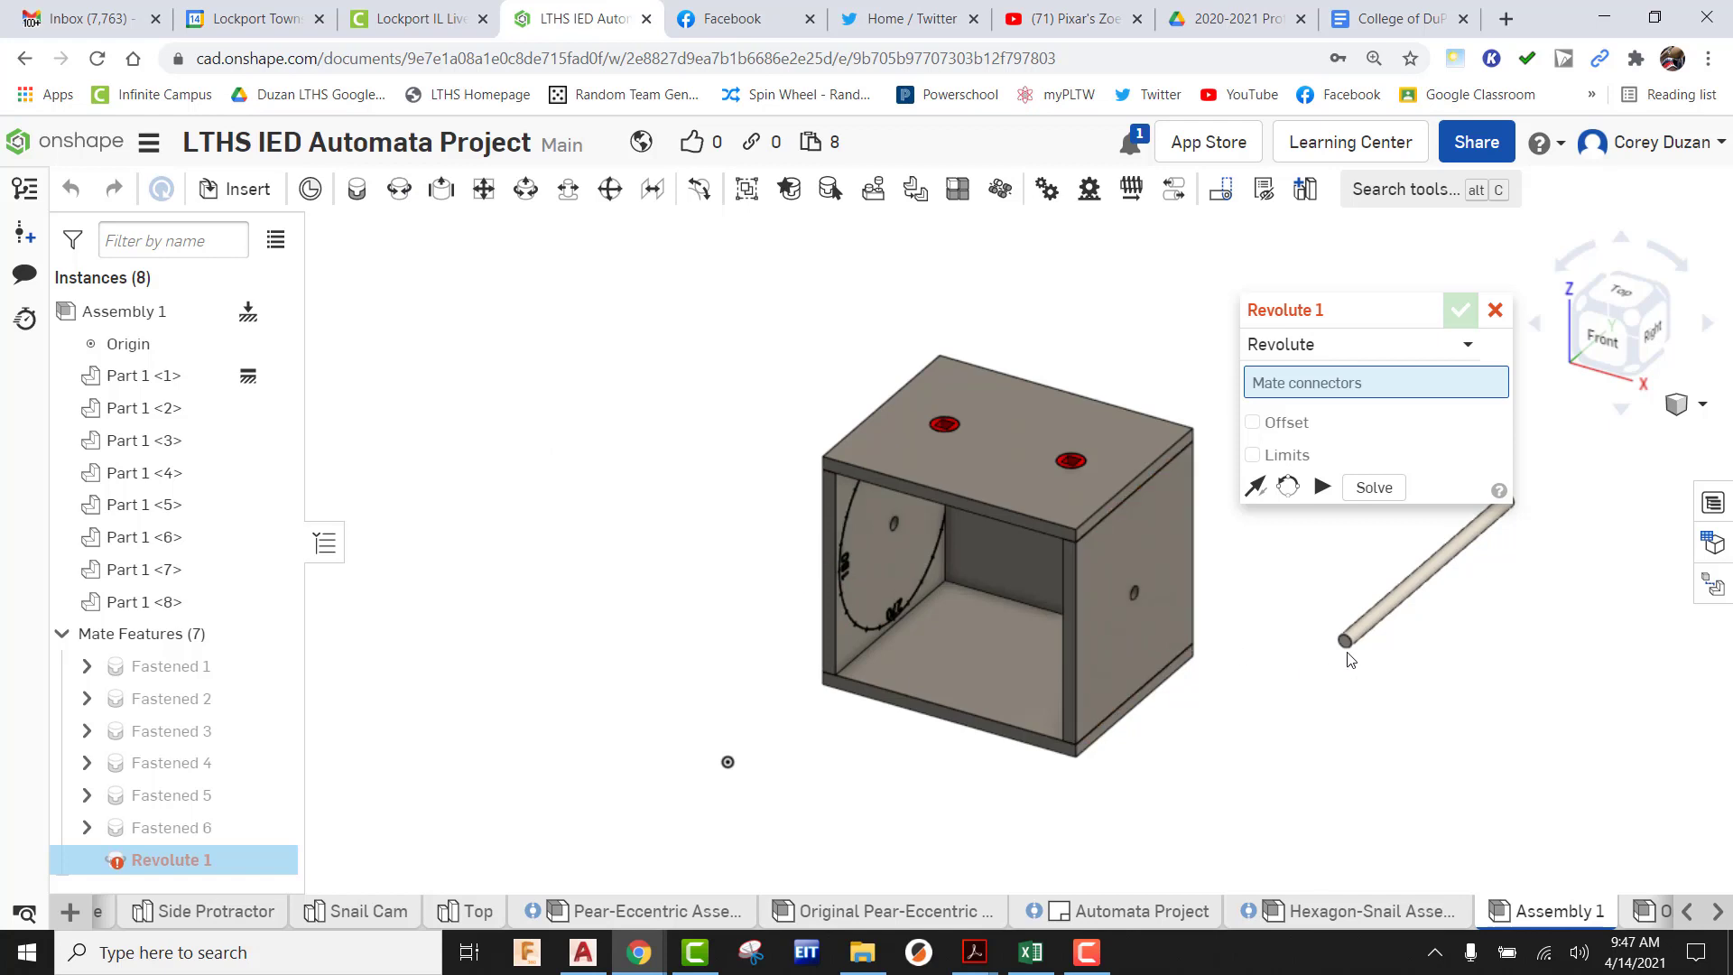
scroll(1347, 645, up, 5)
scroll(1344, 632, up, 2)
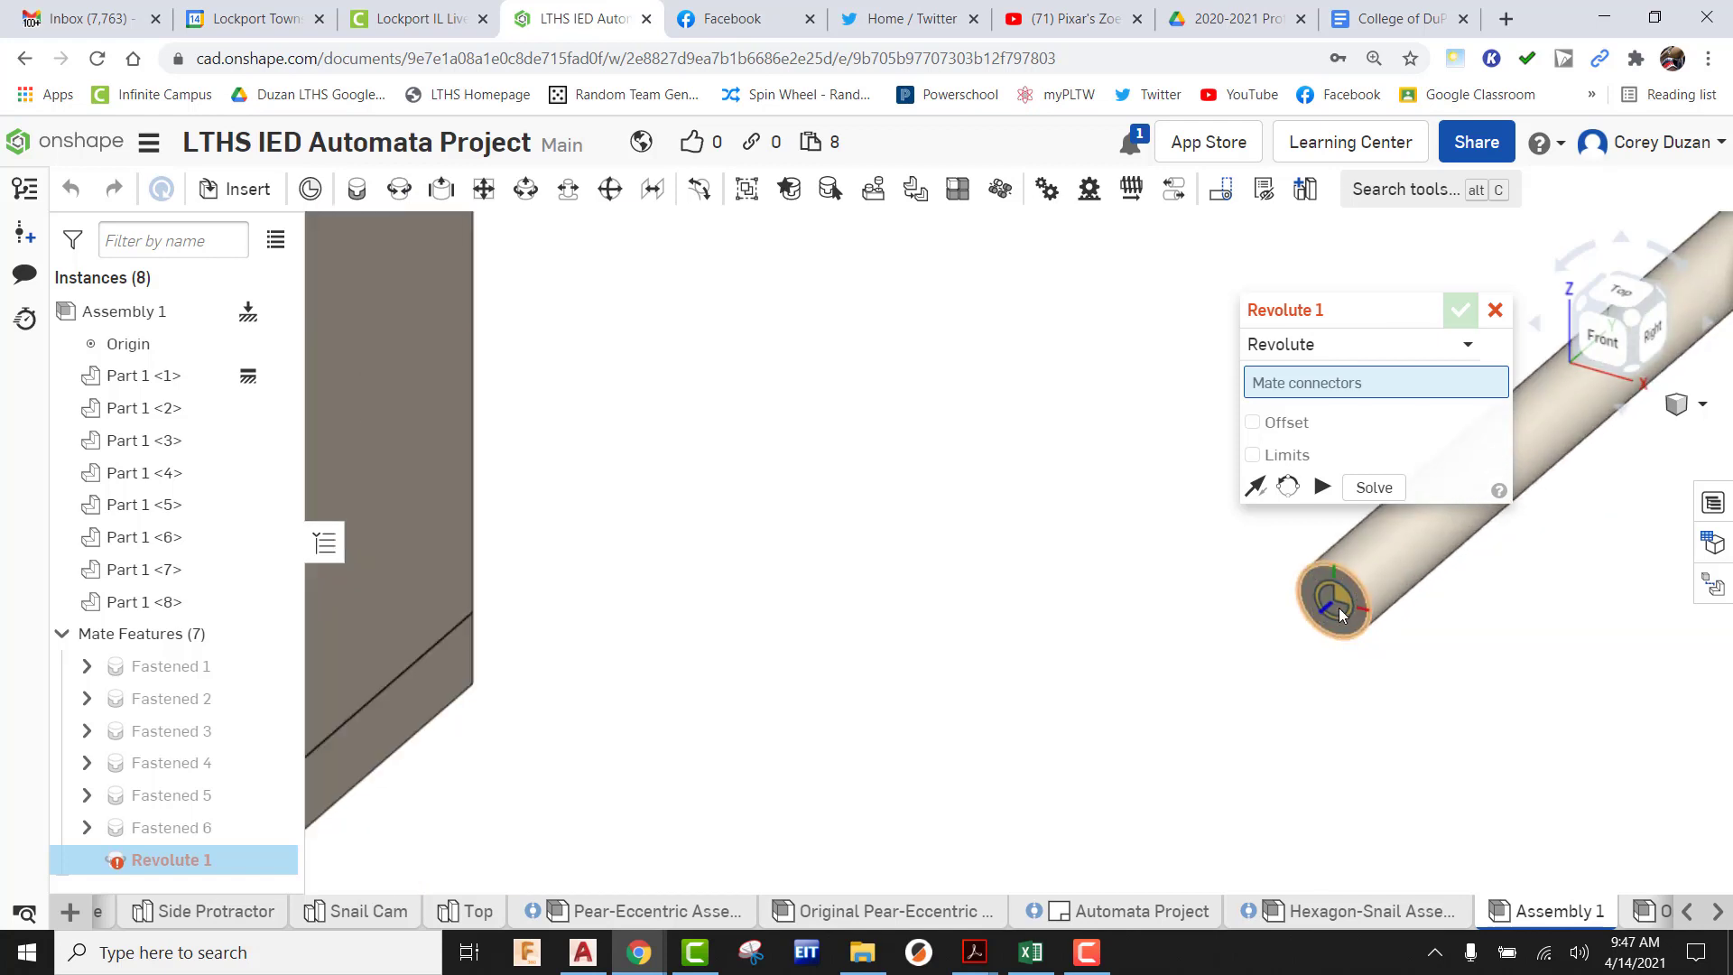
click(1340, 606)
scroll(1340, 607, down, 6)
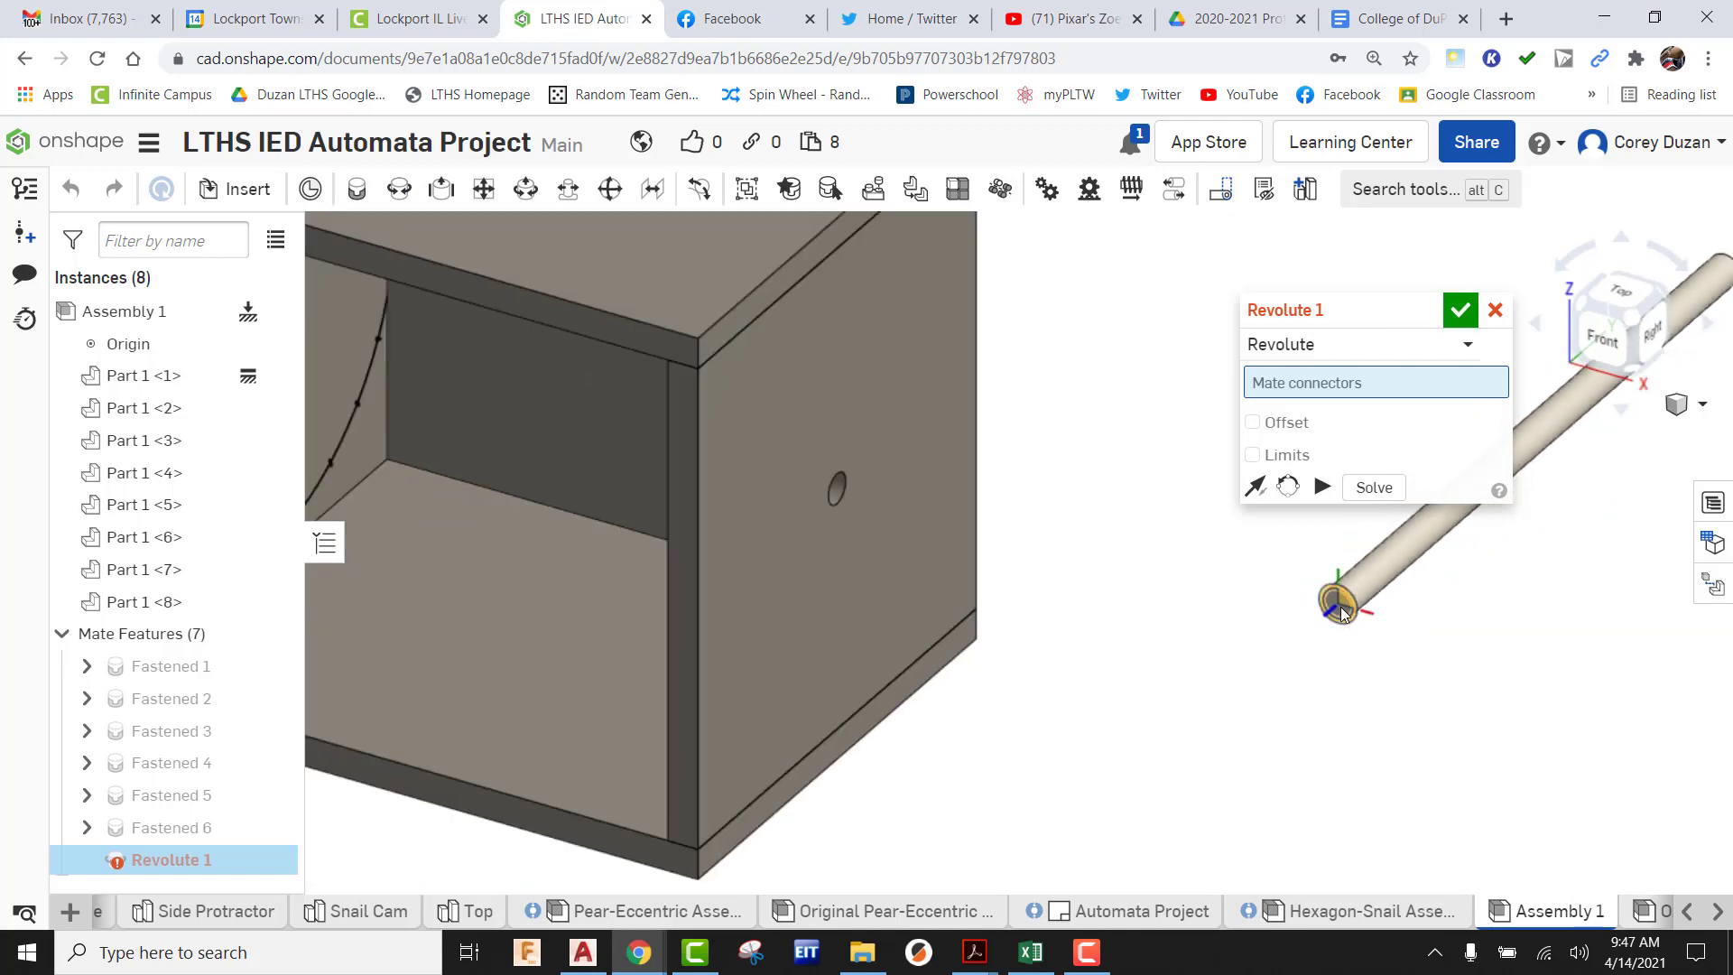
right_drag(926, 720, 990, 736)
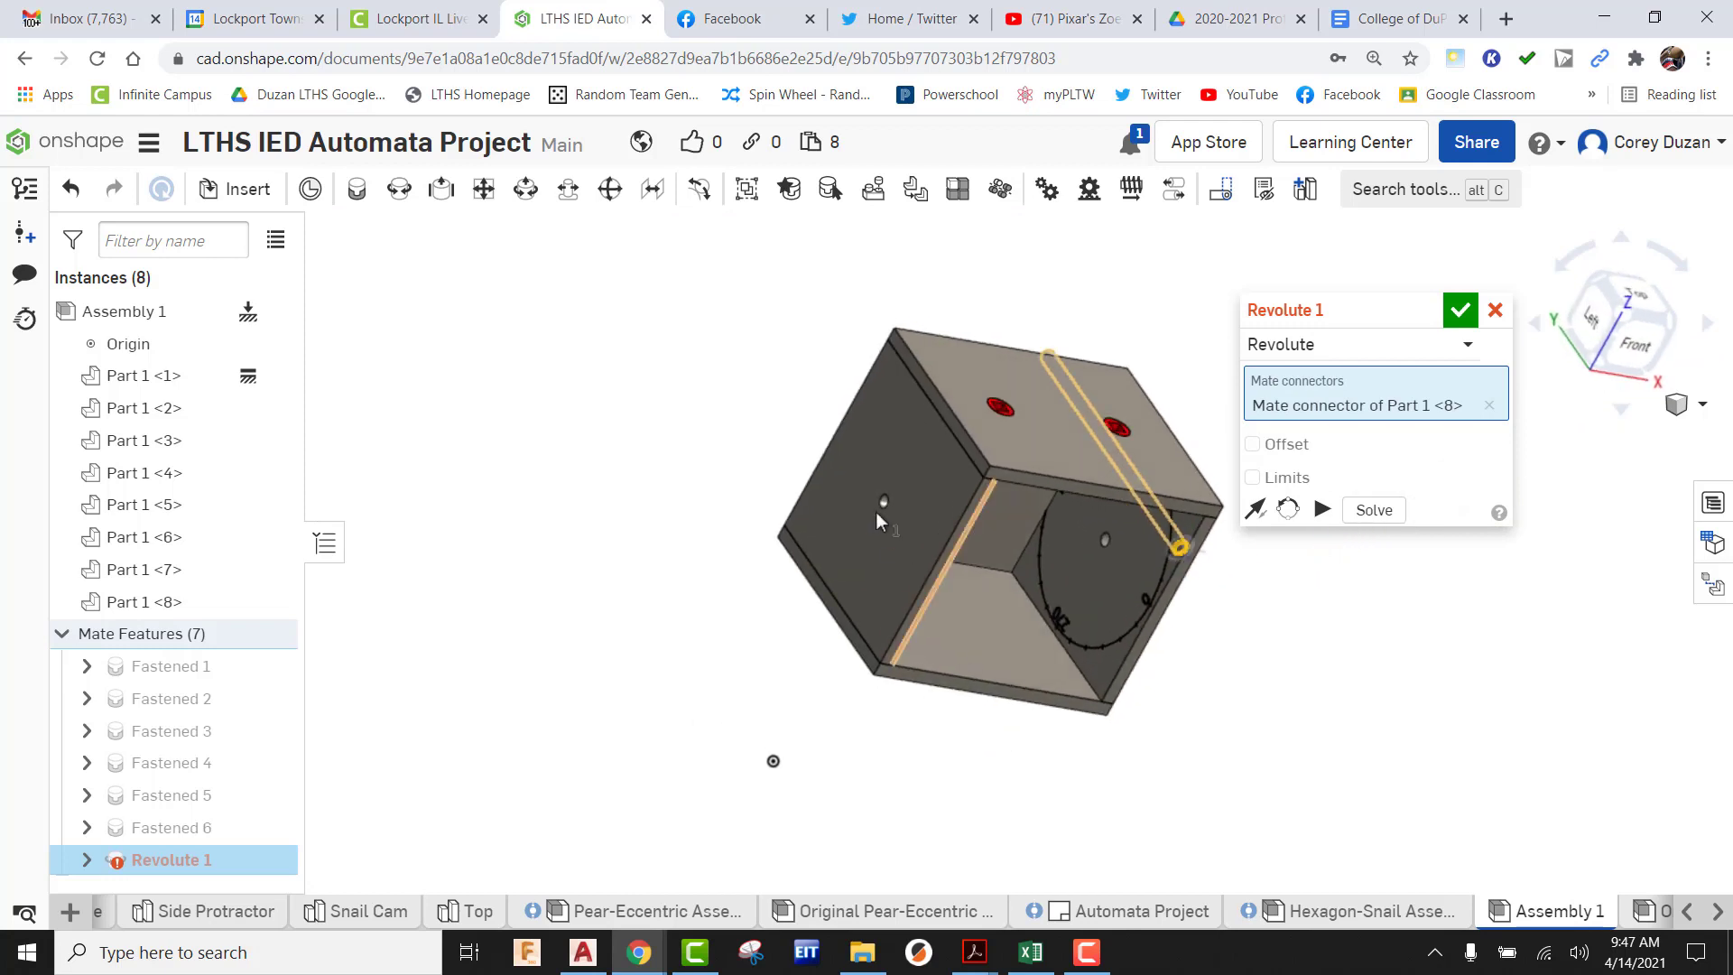
scroll(878, 511, up, 8)
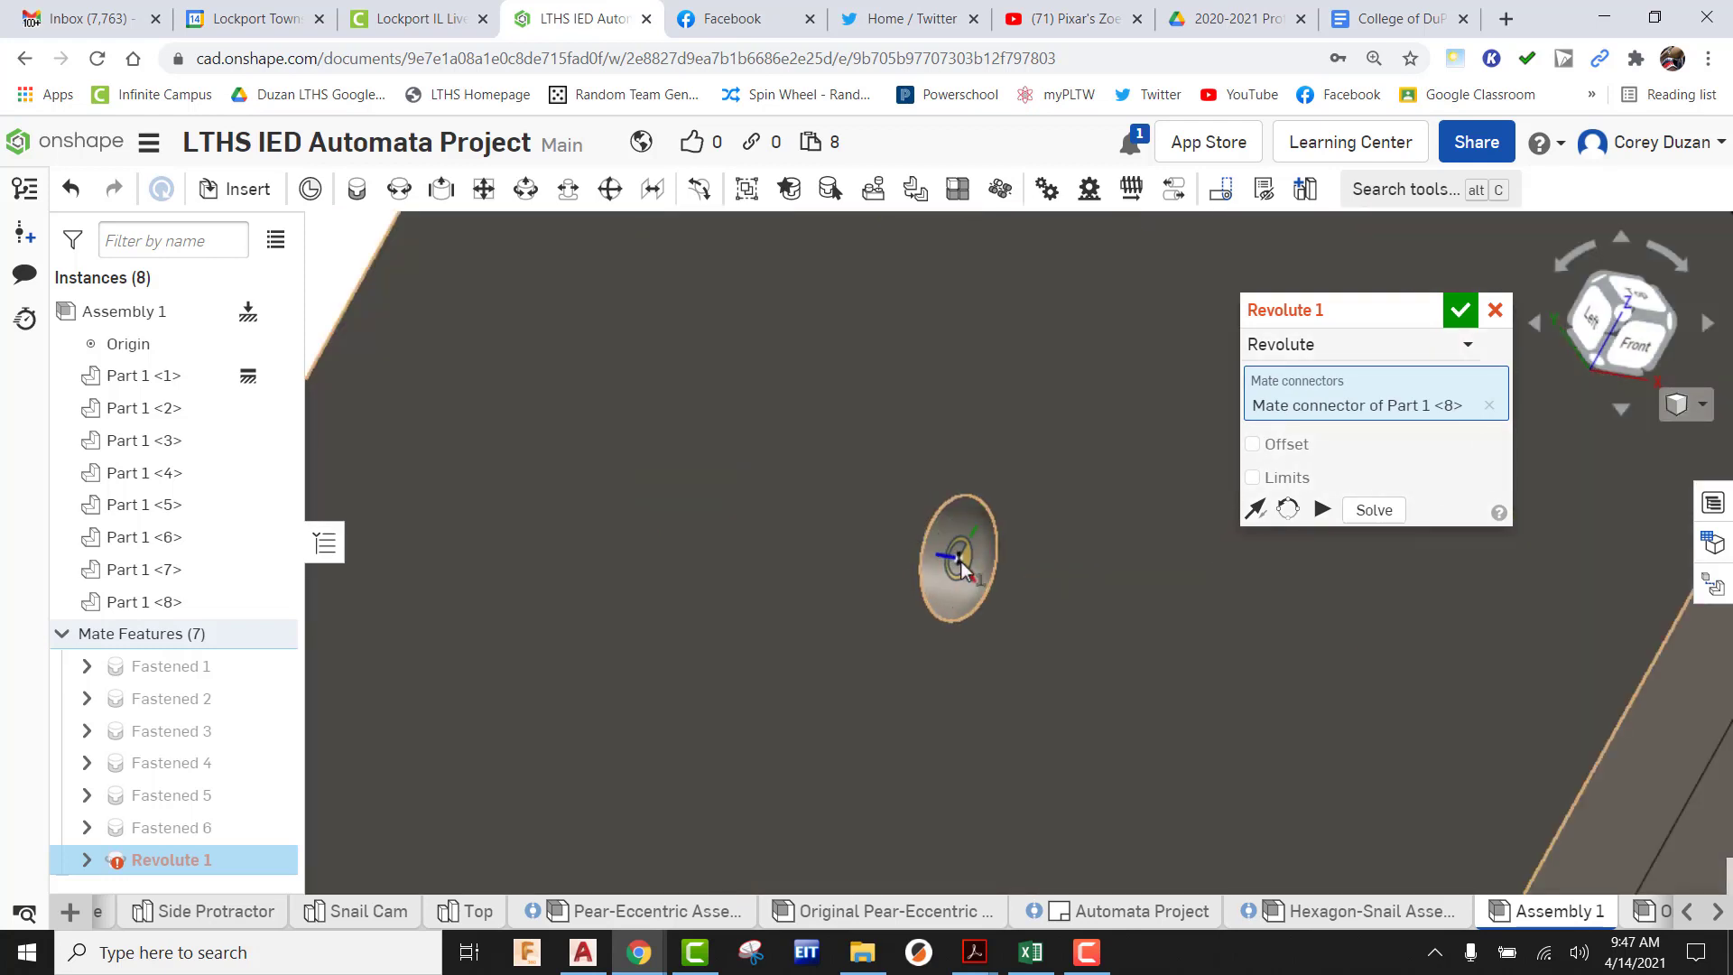
click(960, 561)
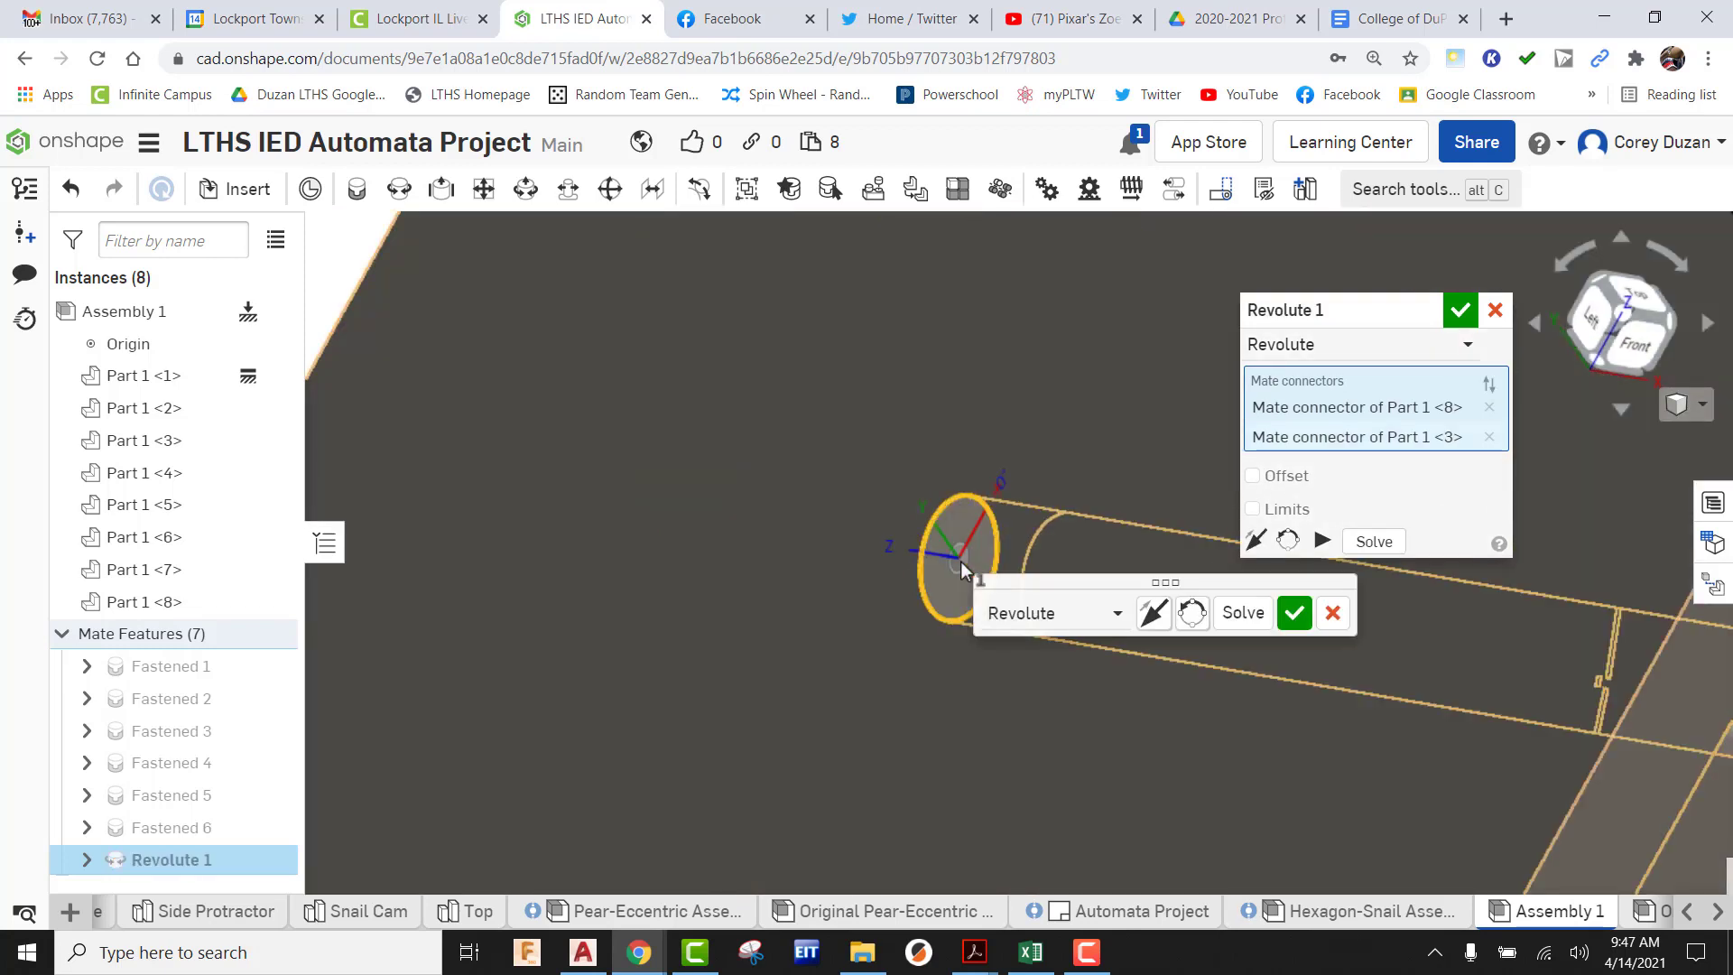
Enable the offset on the axle's Revolute mate and set the Z distance to 0.1875 in
scroll(693, 589, down, 8)
right_drag(900, 681, 874, 655)
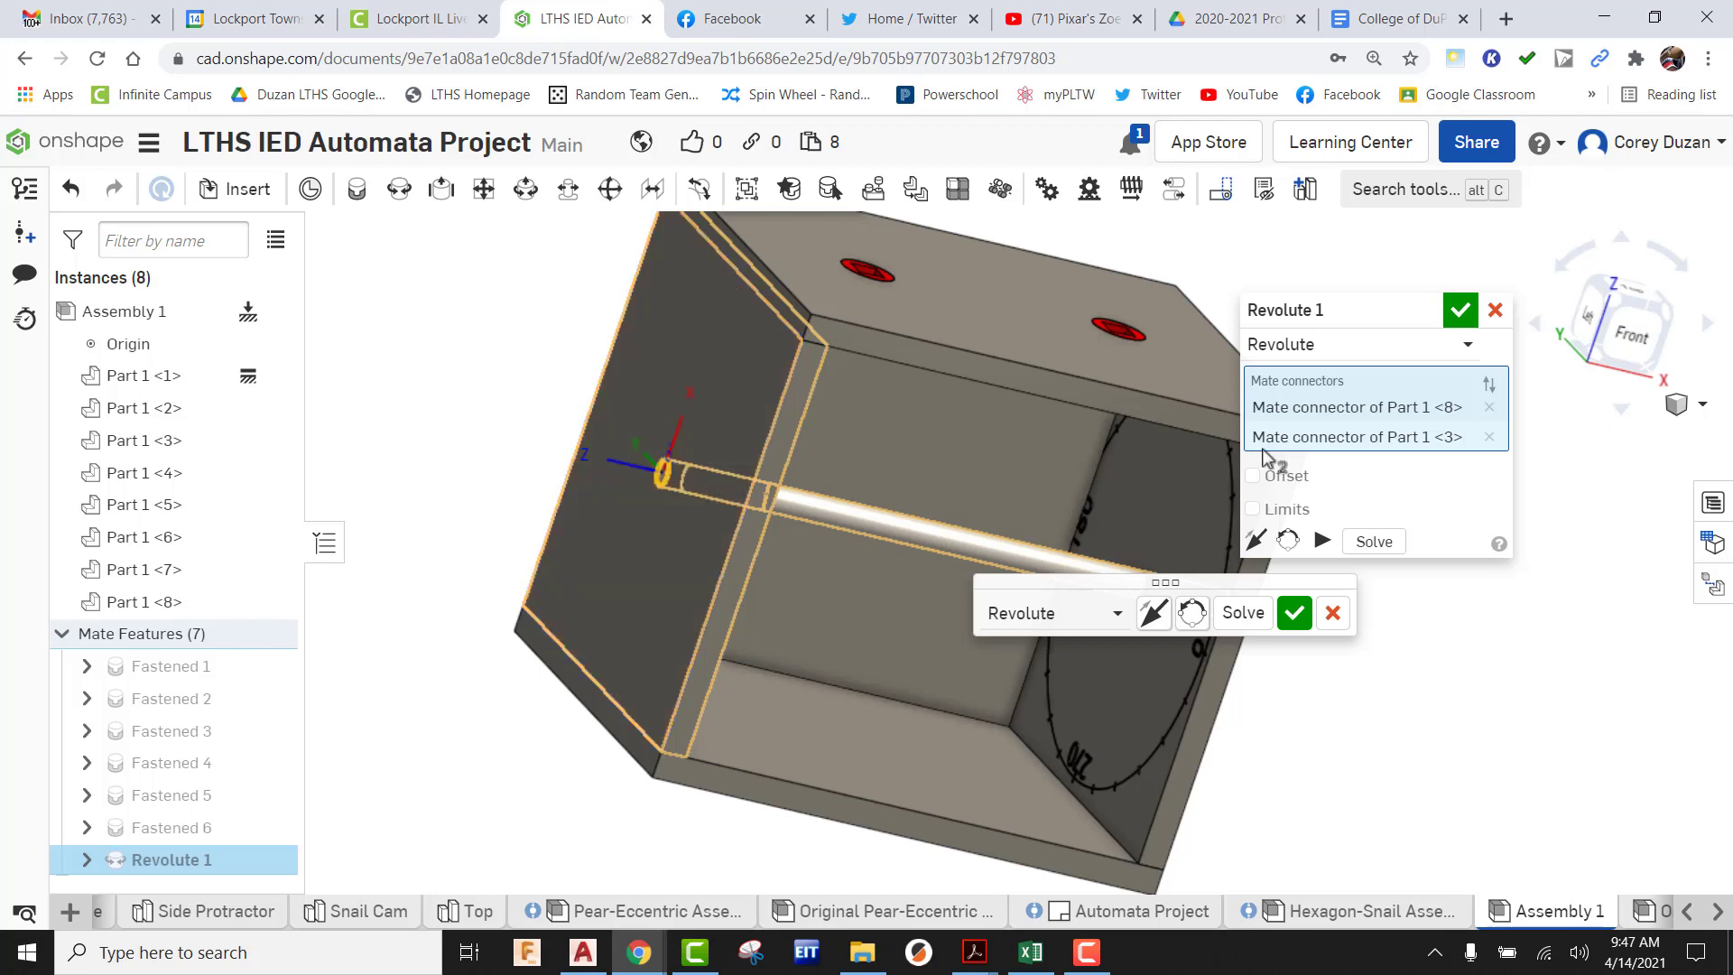
click(1252, 475)
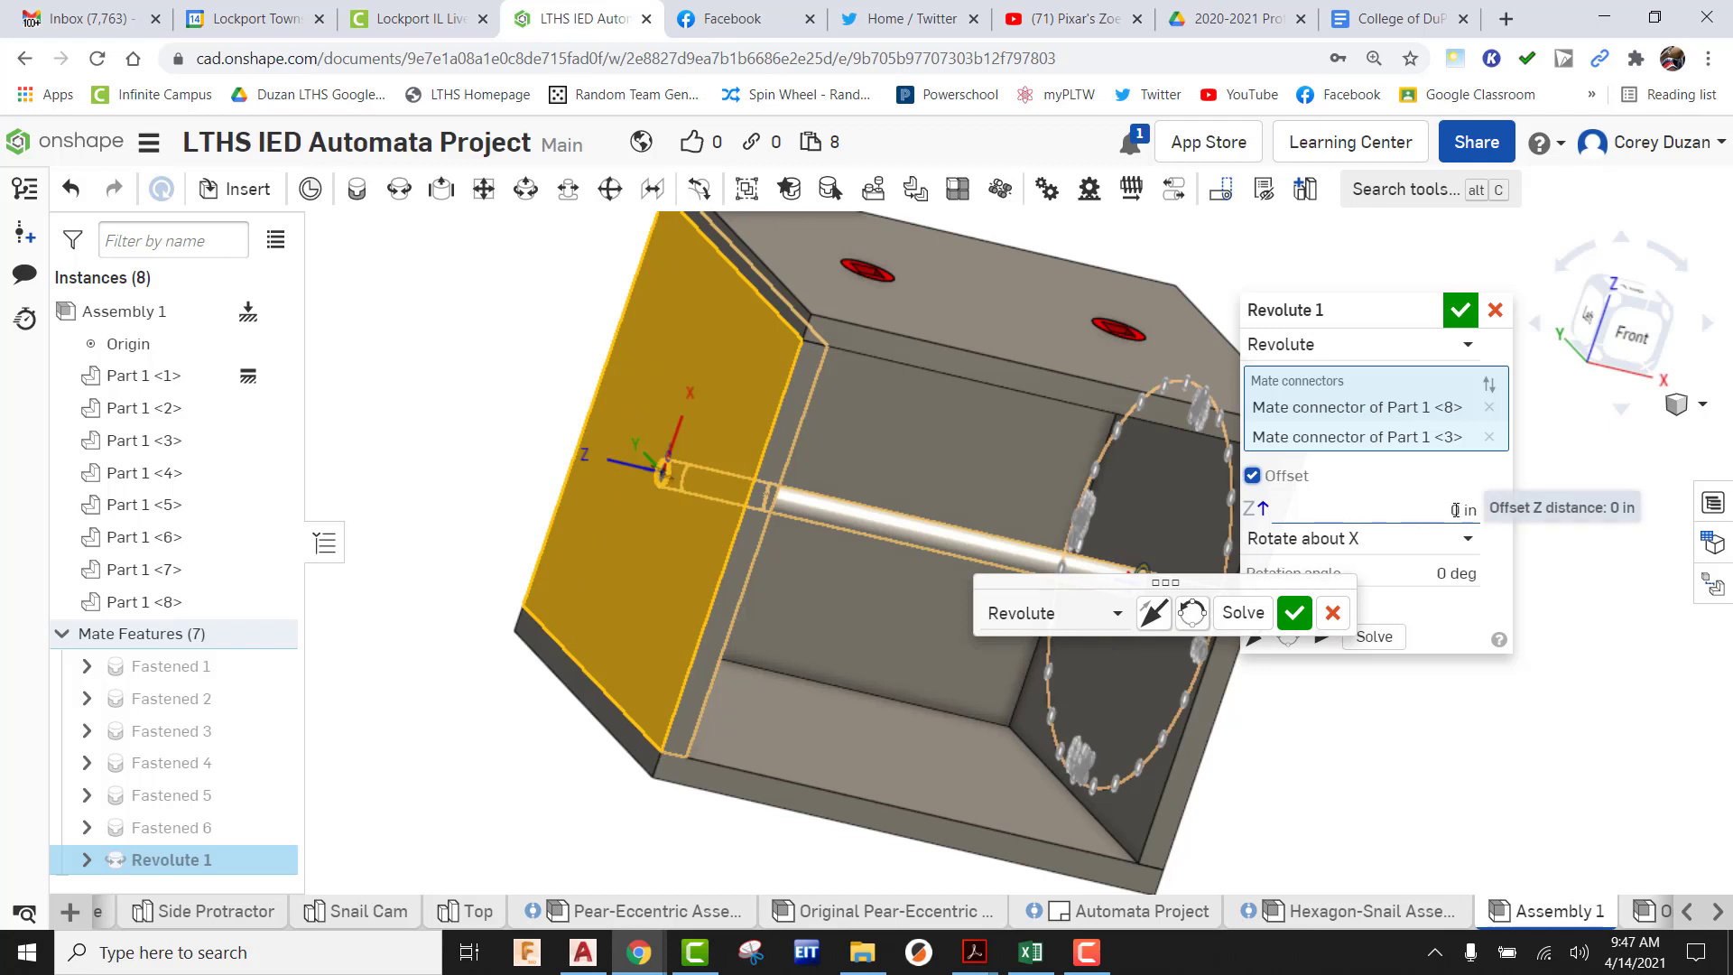
click(1359, 511)
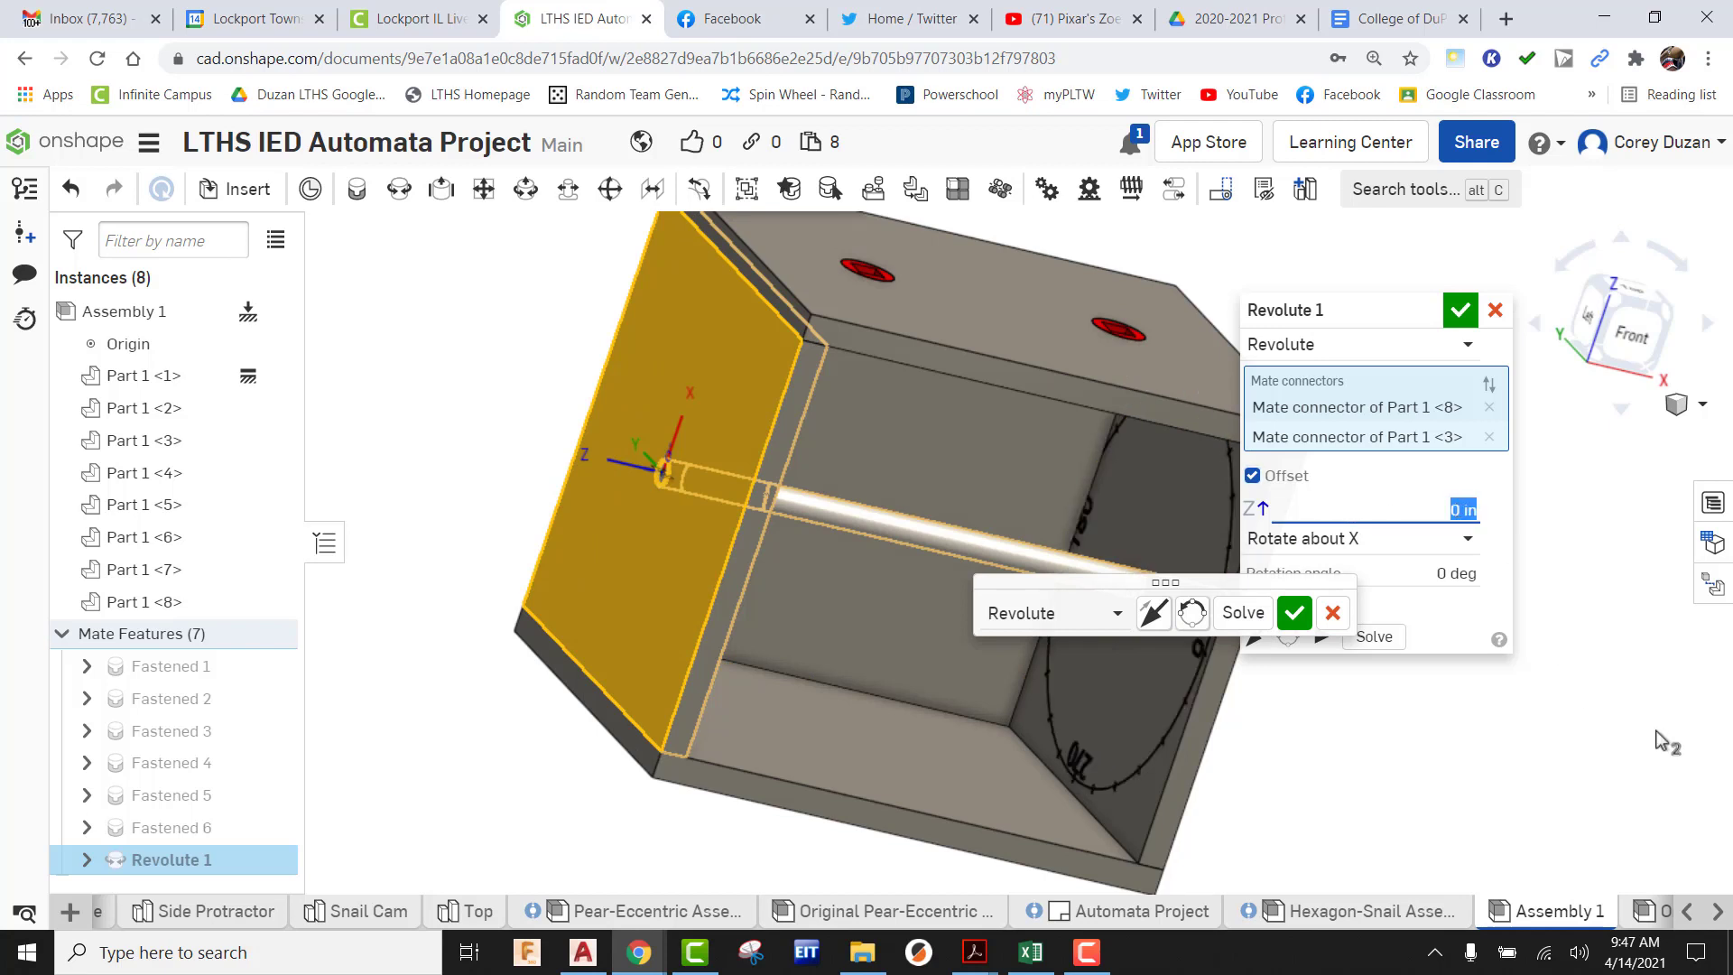
text(.1875)
key(Return)
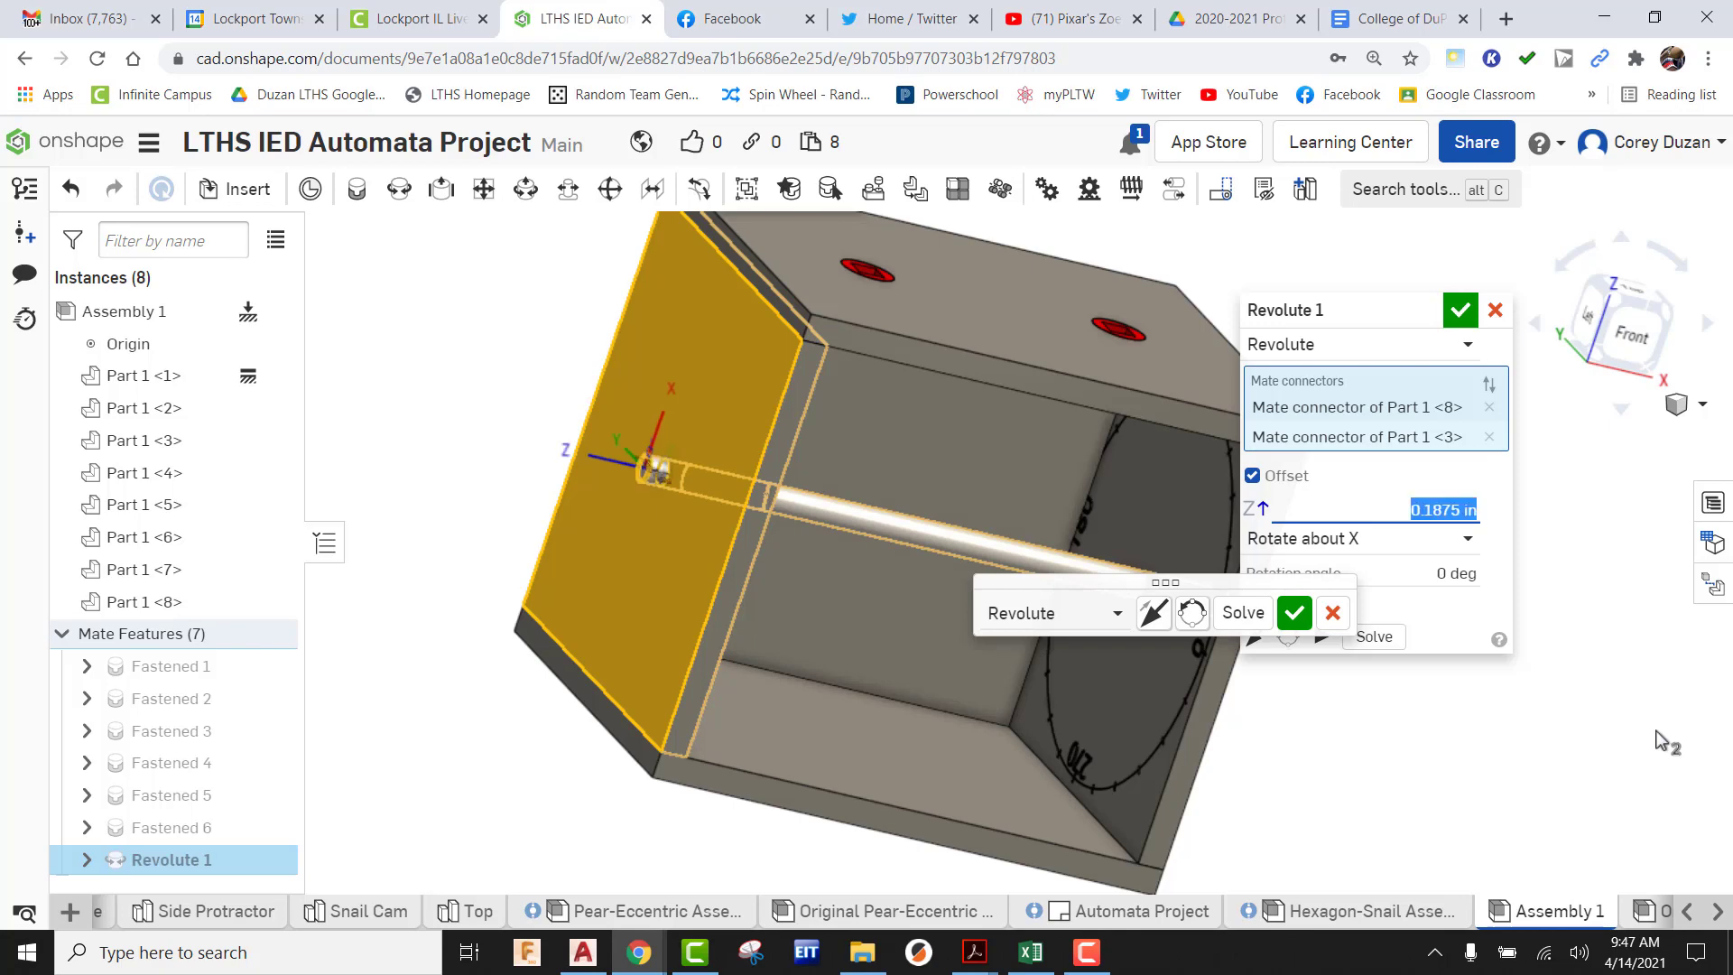
Check the axle's end outside the left side panel and accept its Revolute mate
scroll(657, 453, up, 5)
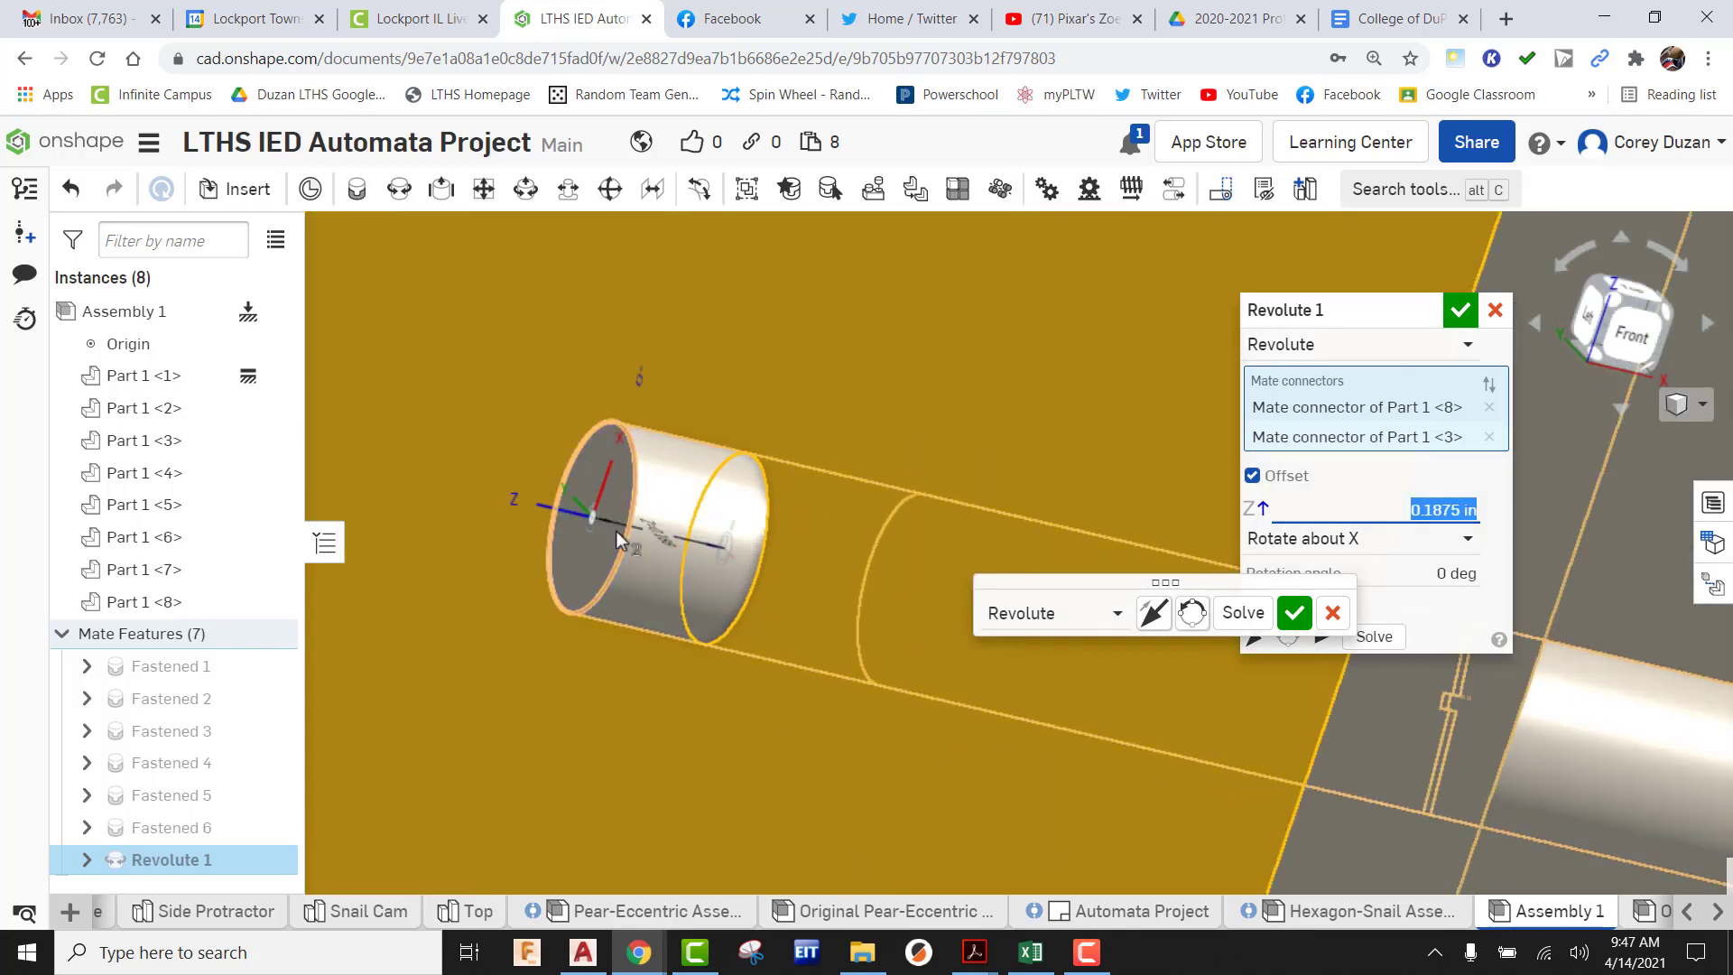
scroll(742, 525, down, 8)
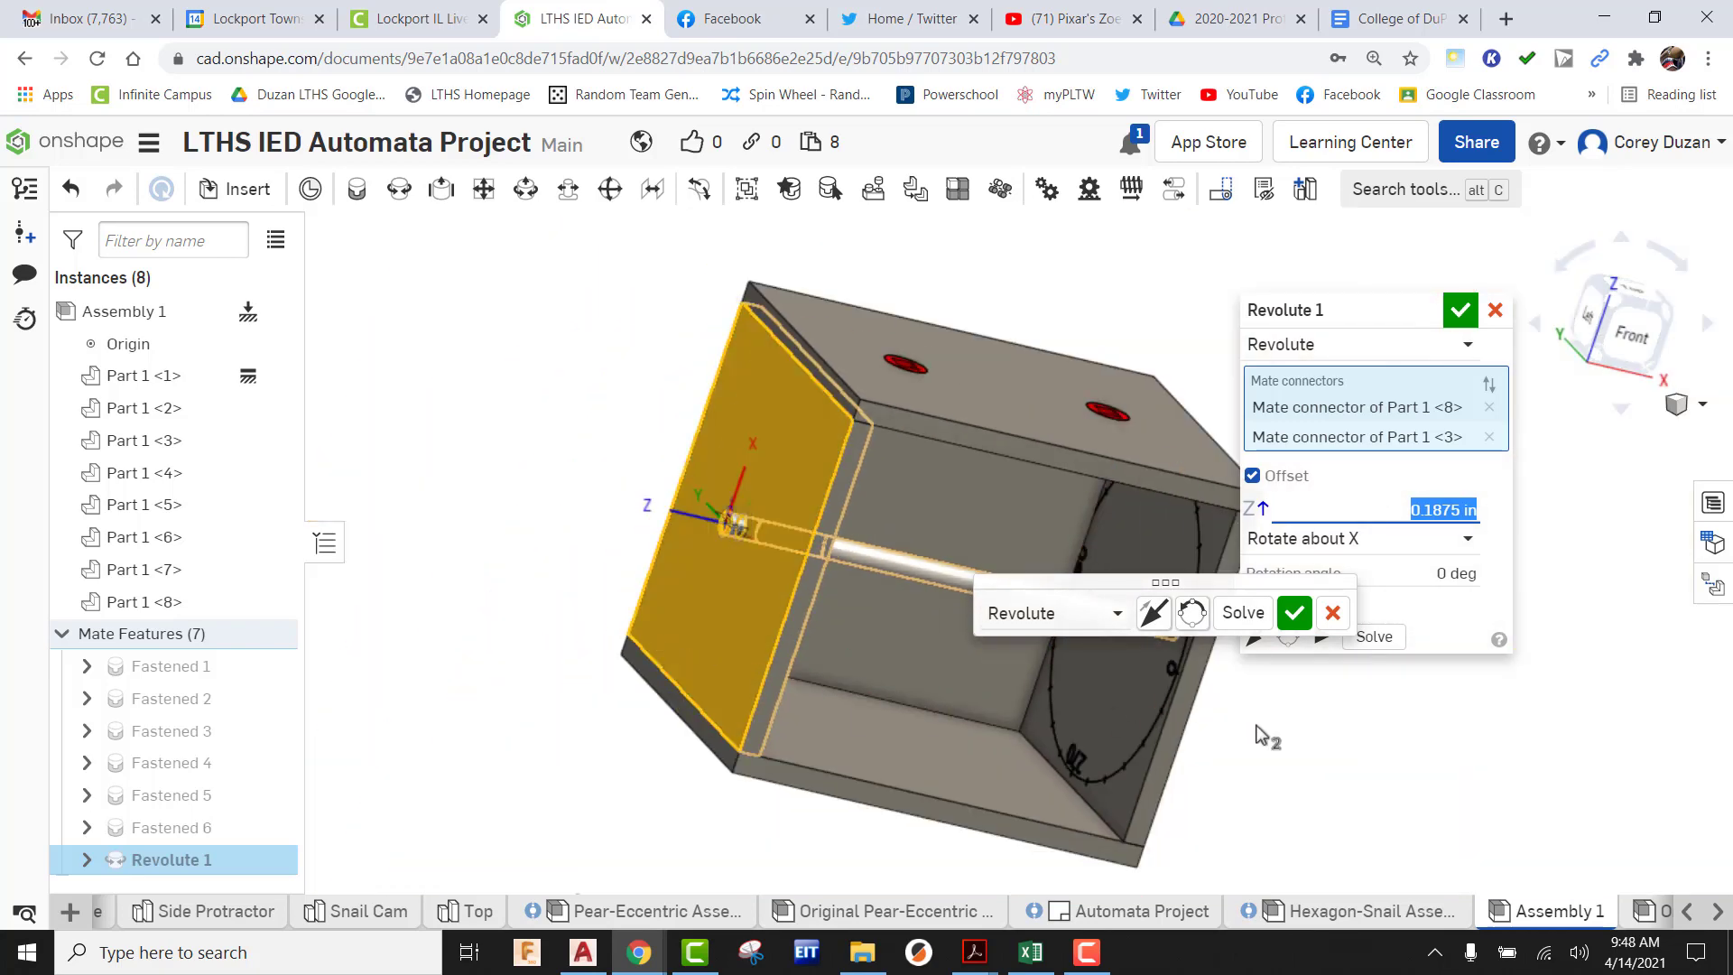
right_drag(1294, 777, 1277, 768)
click(1294, 613)
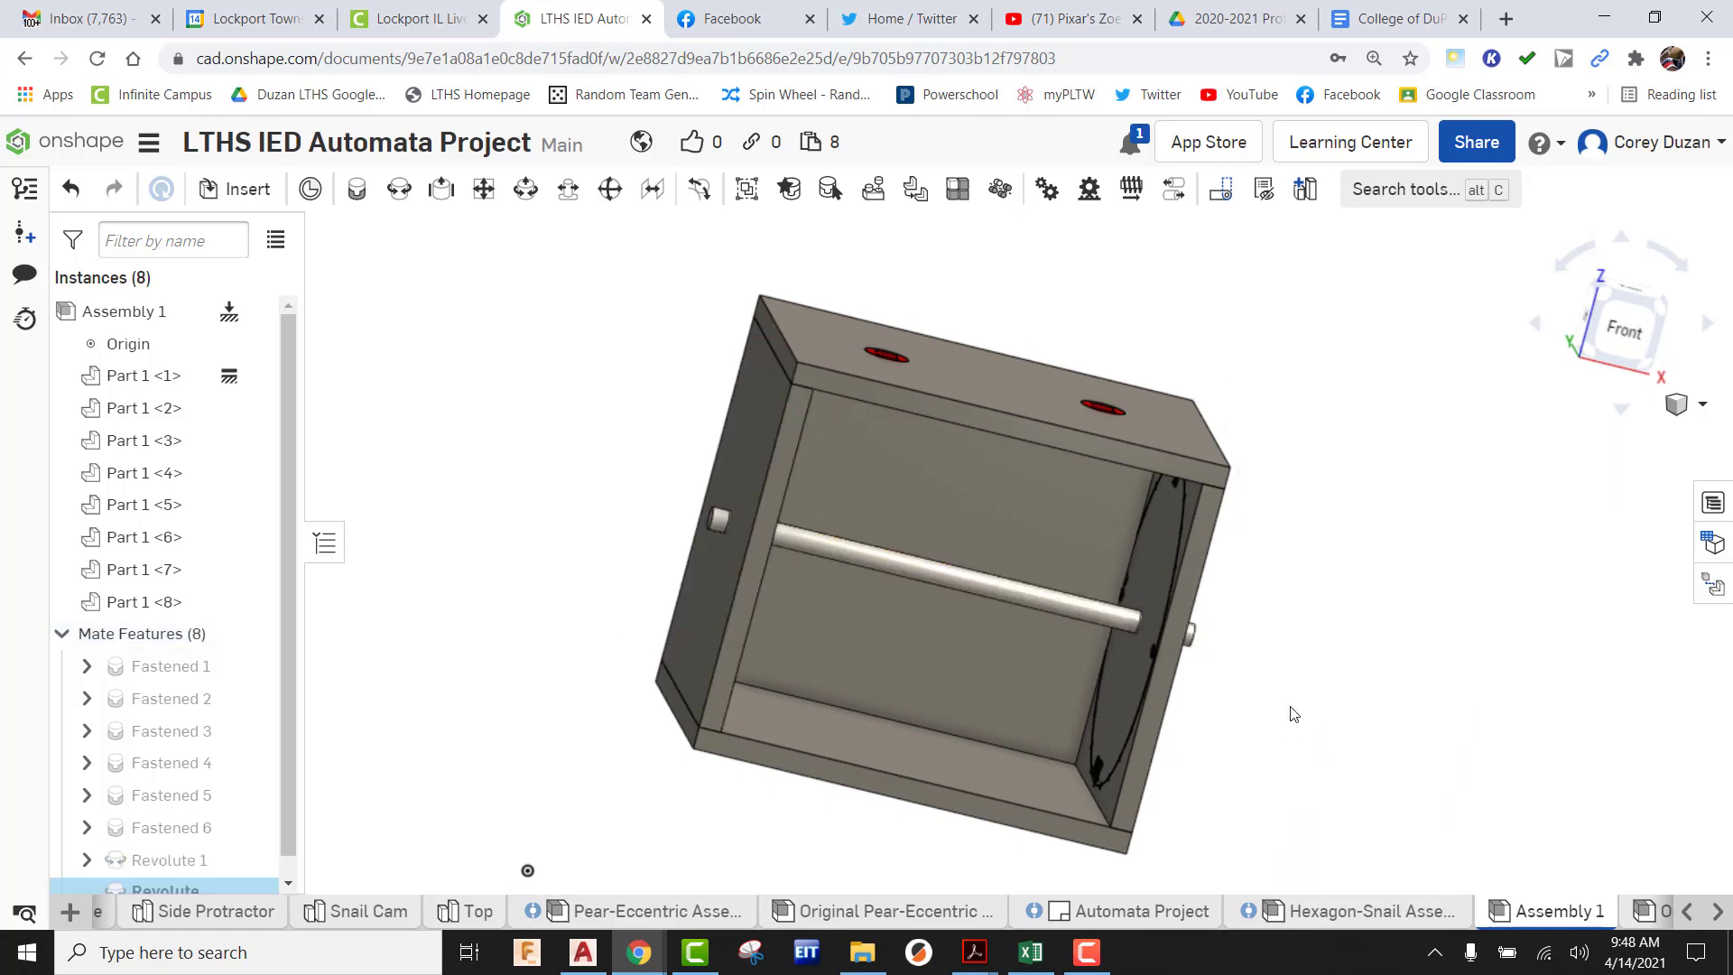
right_drag(915, 609, 977, 622)
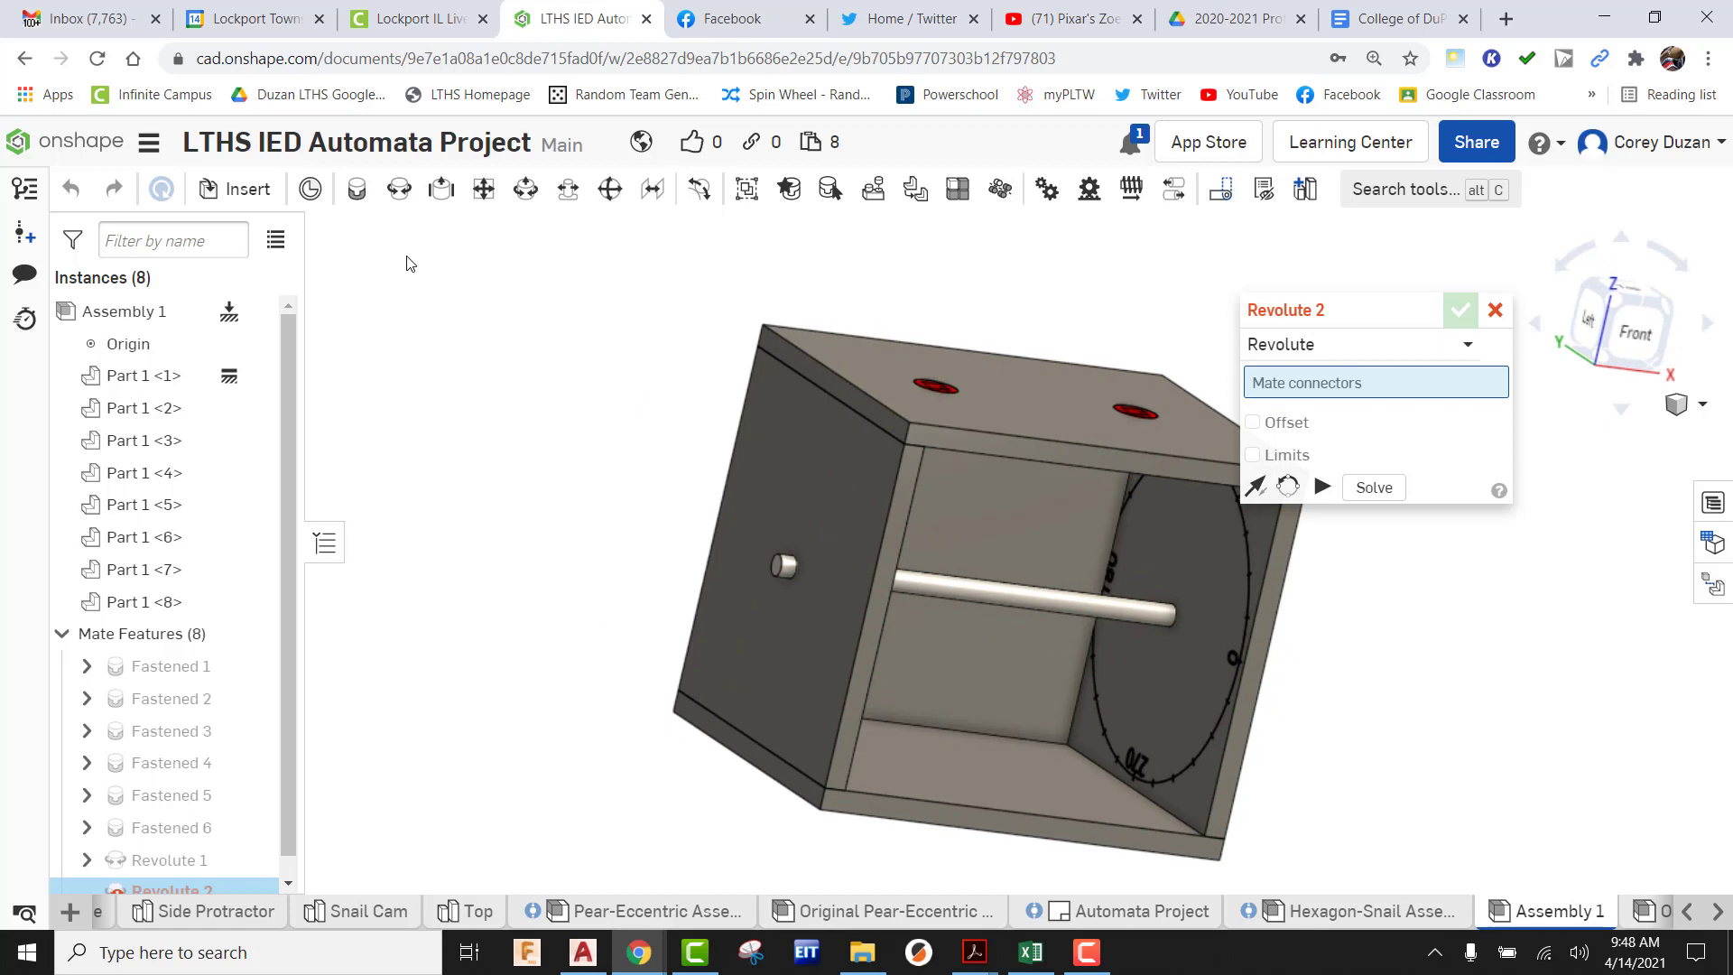
Insert two Shaft Collar parts from the current document, placing one on each side of the box
click(239, 189)
scroll(484, 721, down, 5)
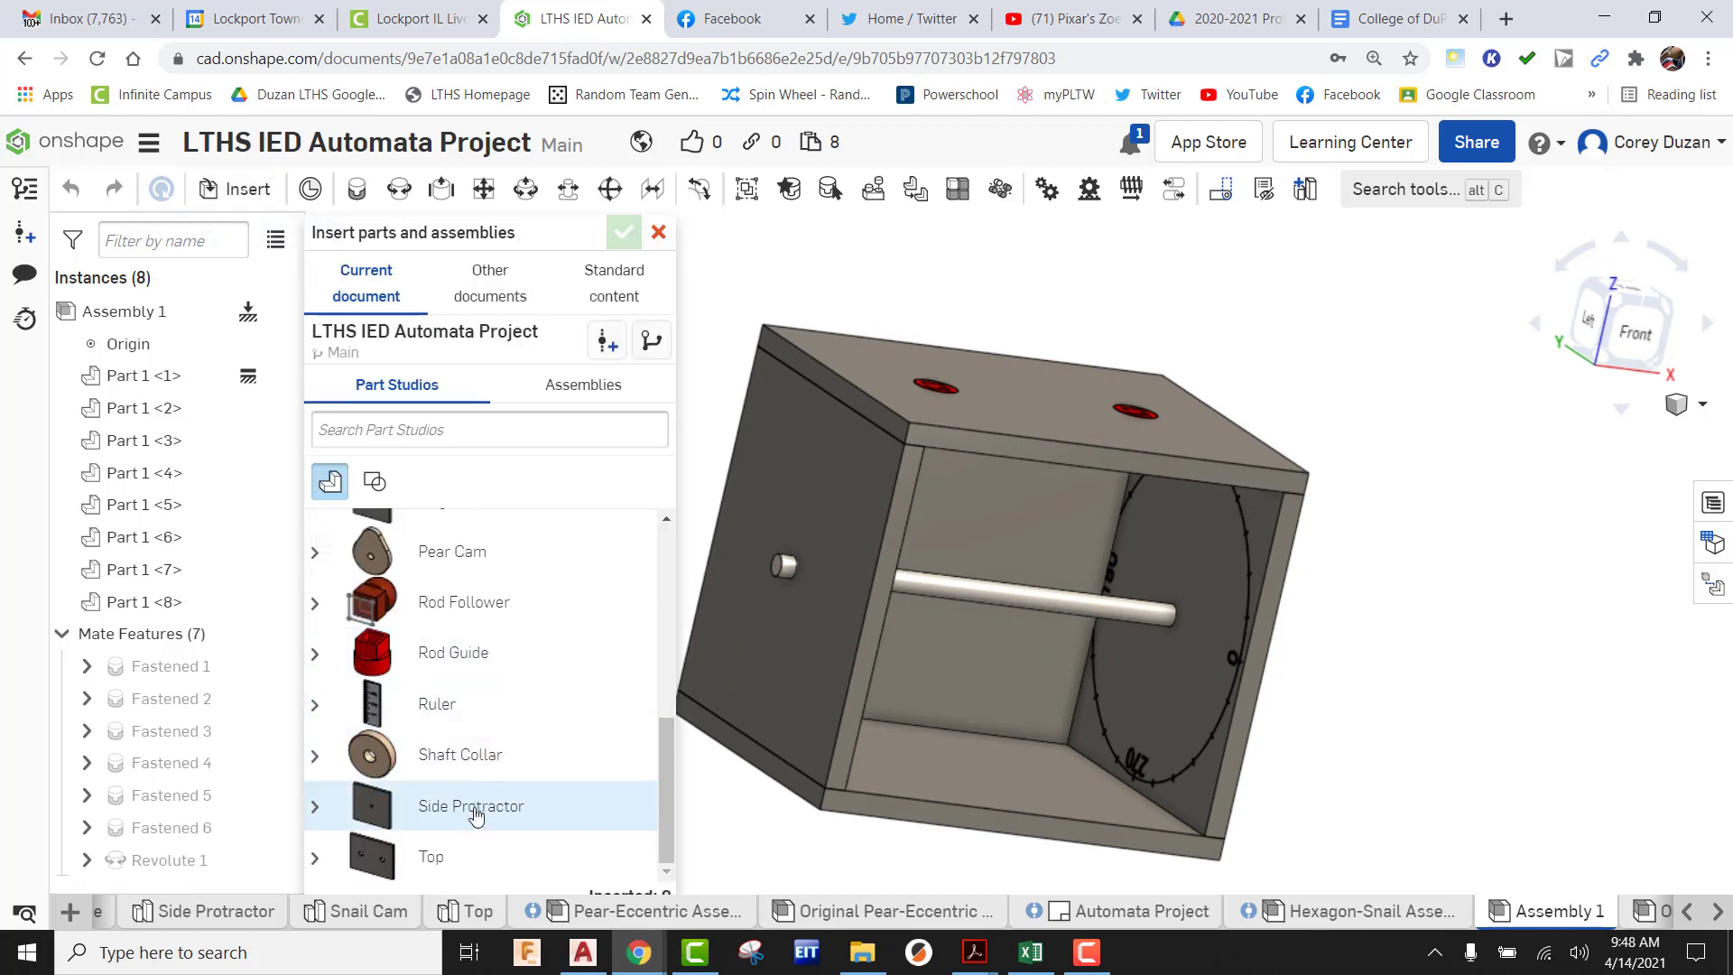
drag(469, 753, 934, 541)
scroll(934, 542, down, 4)
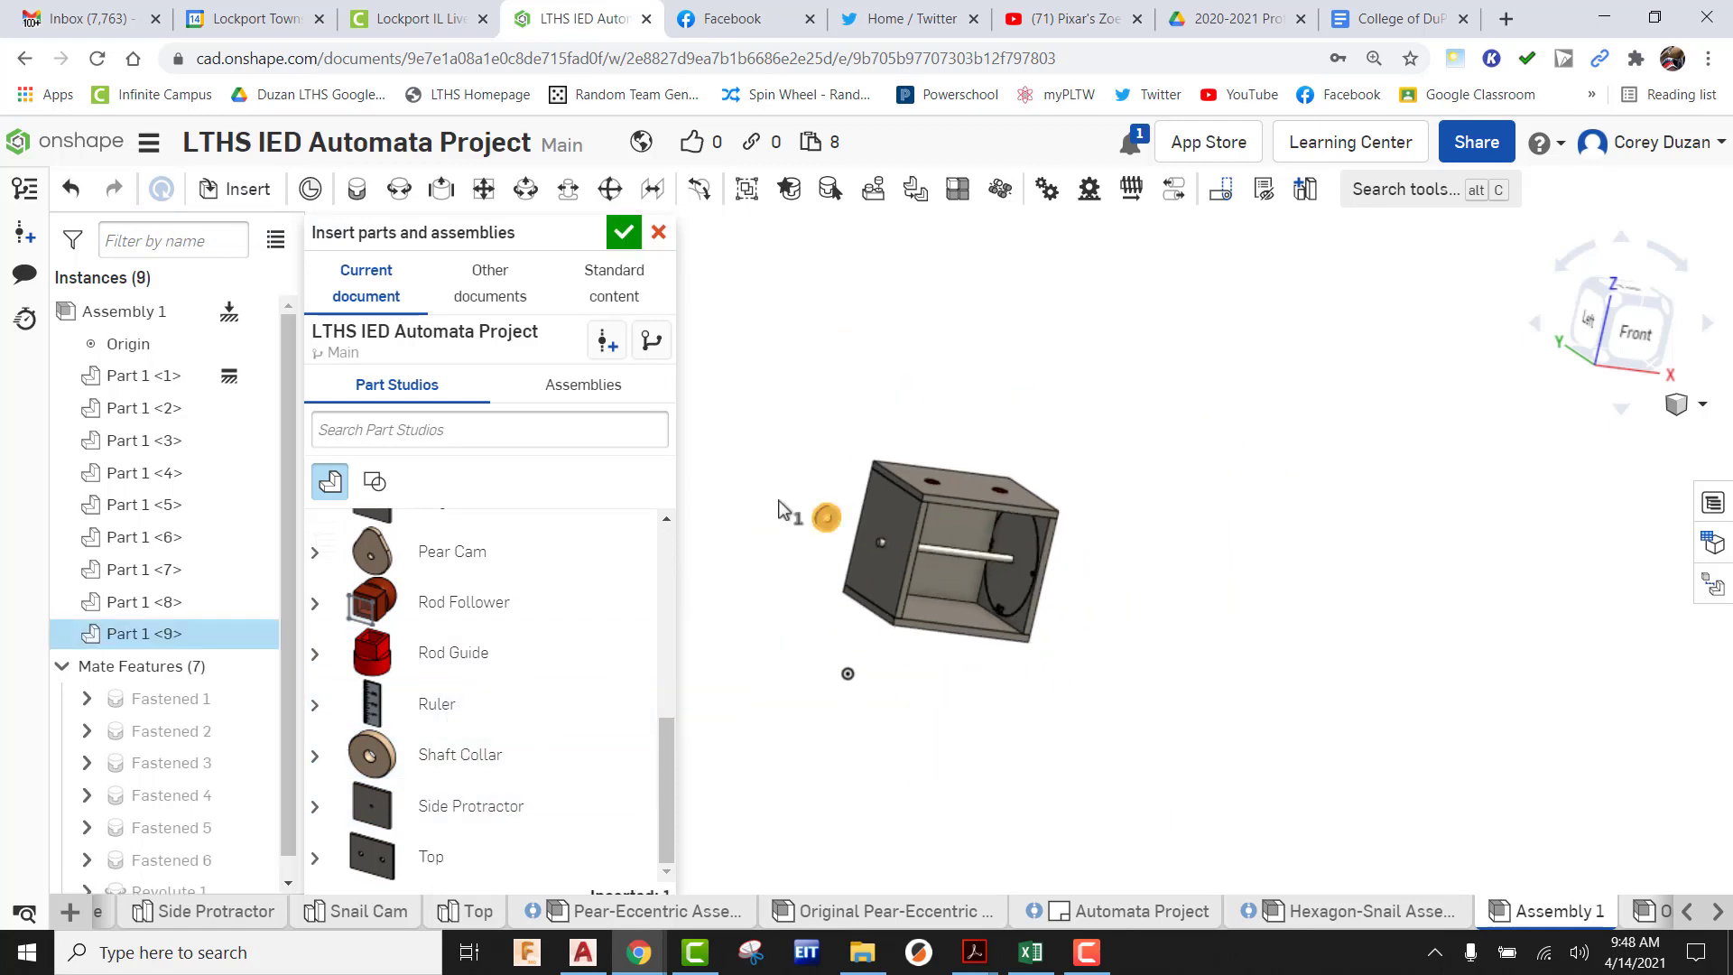
click(778, 500)
click(456, 758)
click(1115, 554)
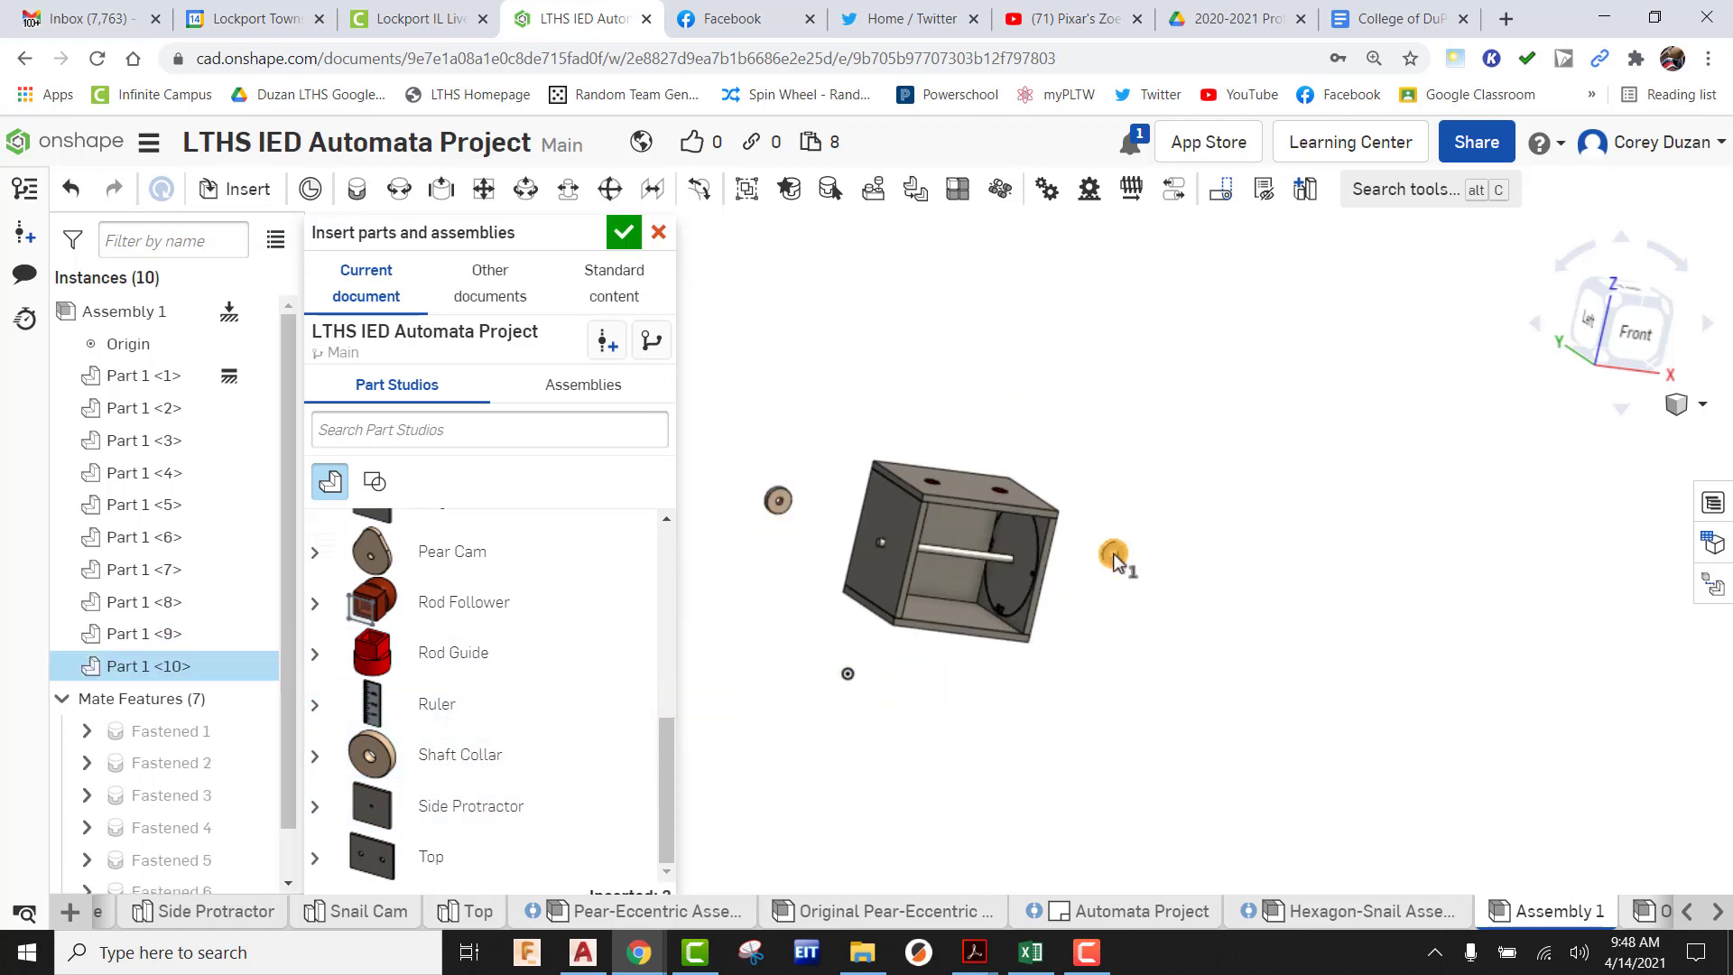
click(622, 231)
Create a Fastened mate between the center of the left shaft collar's front hole edge and the center of the axle's left end face
scroll(804, 568, up, 5)
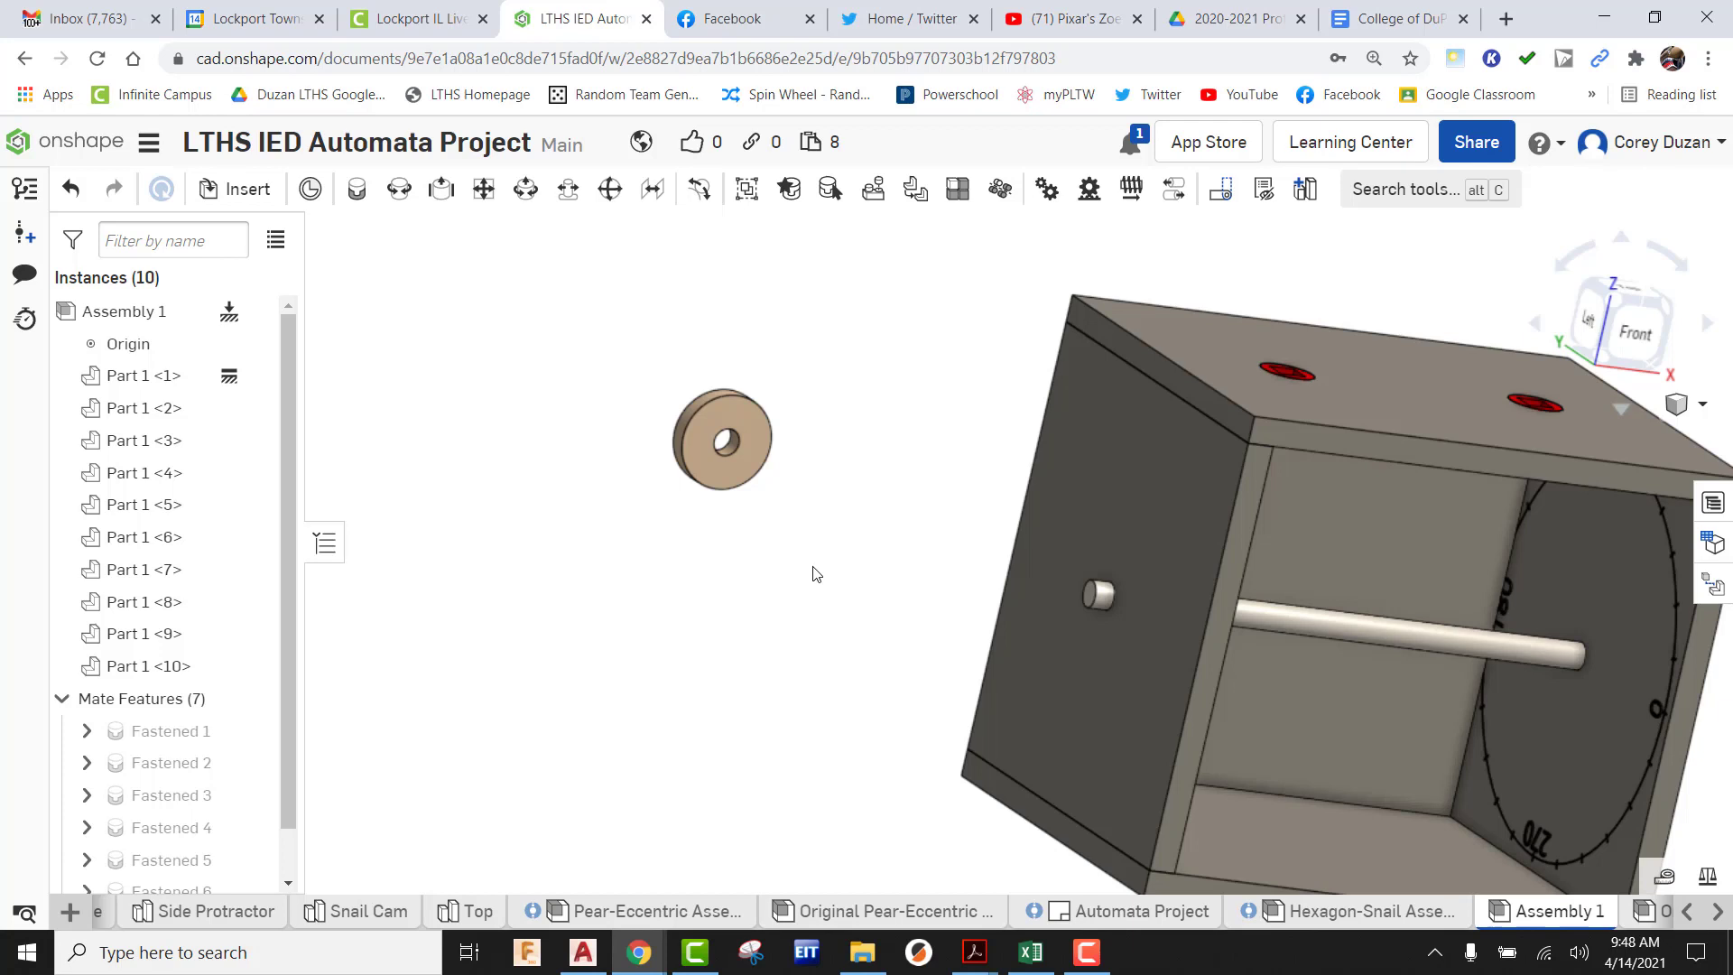
click(358, 192)
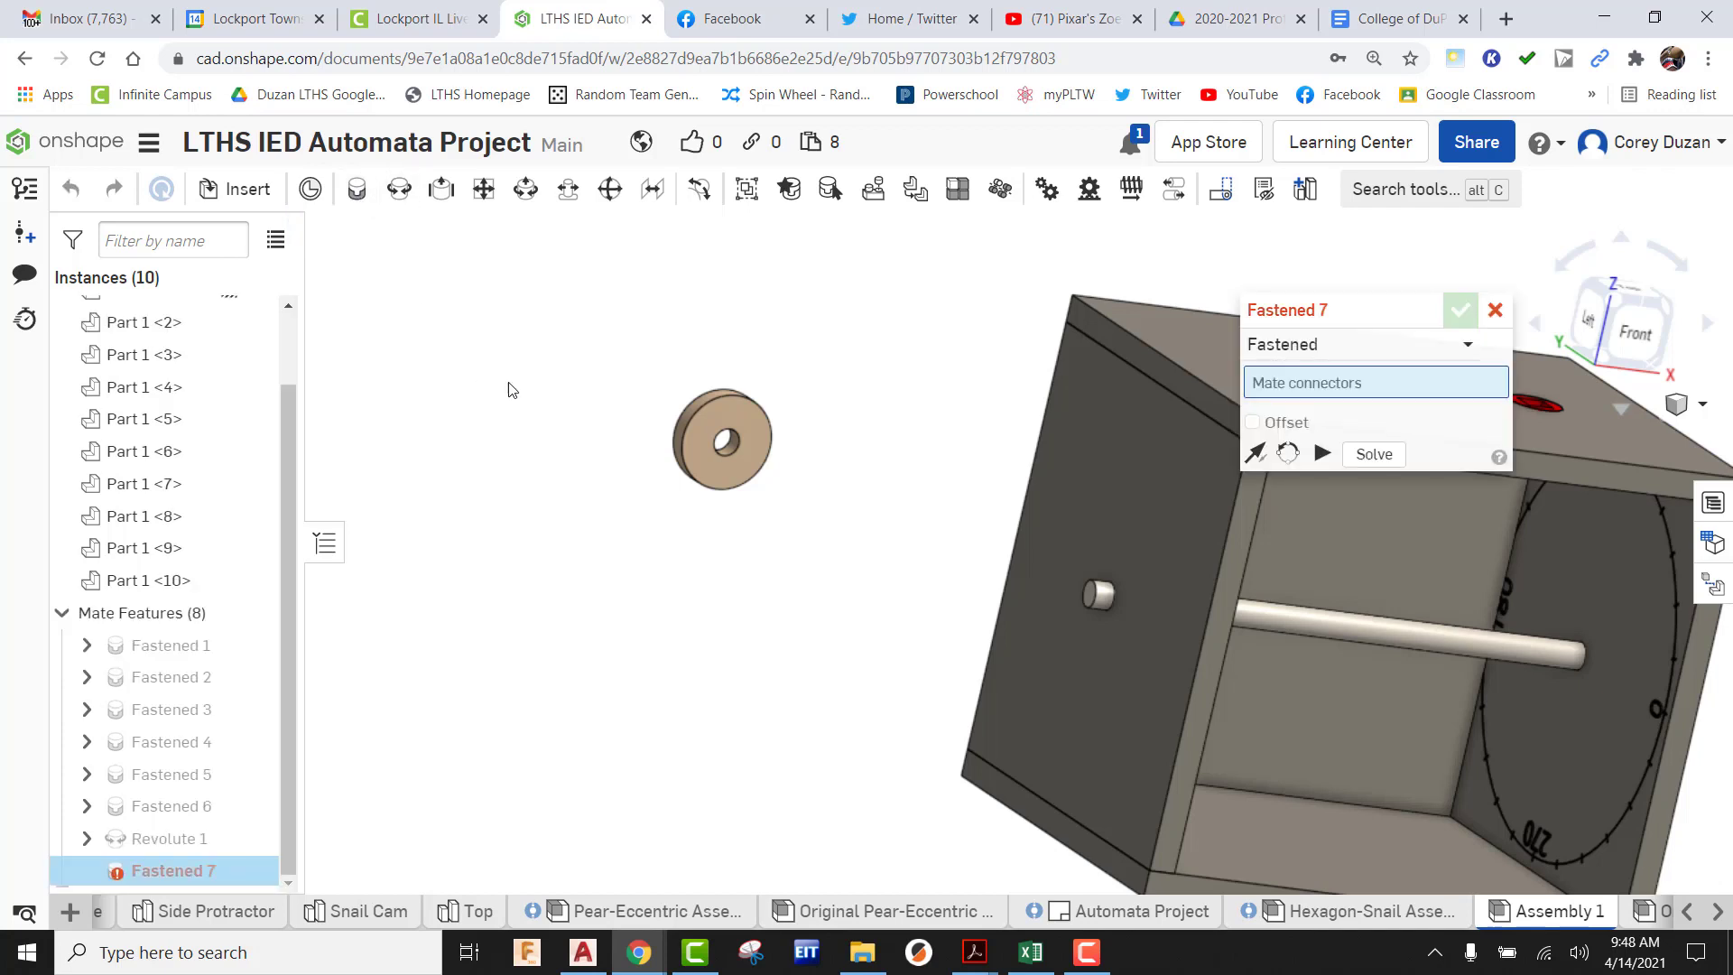
scroll(713, 497, up, 2)
scroll(709, 492, up, 4)
middle_drag(806, 449, 694, 632)
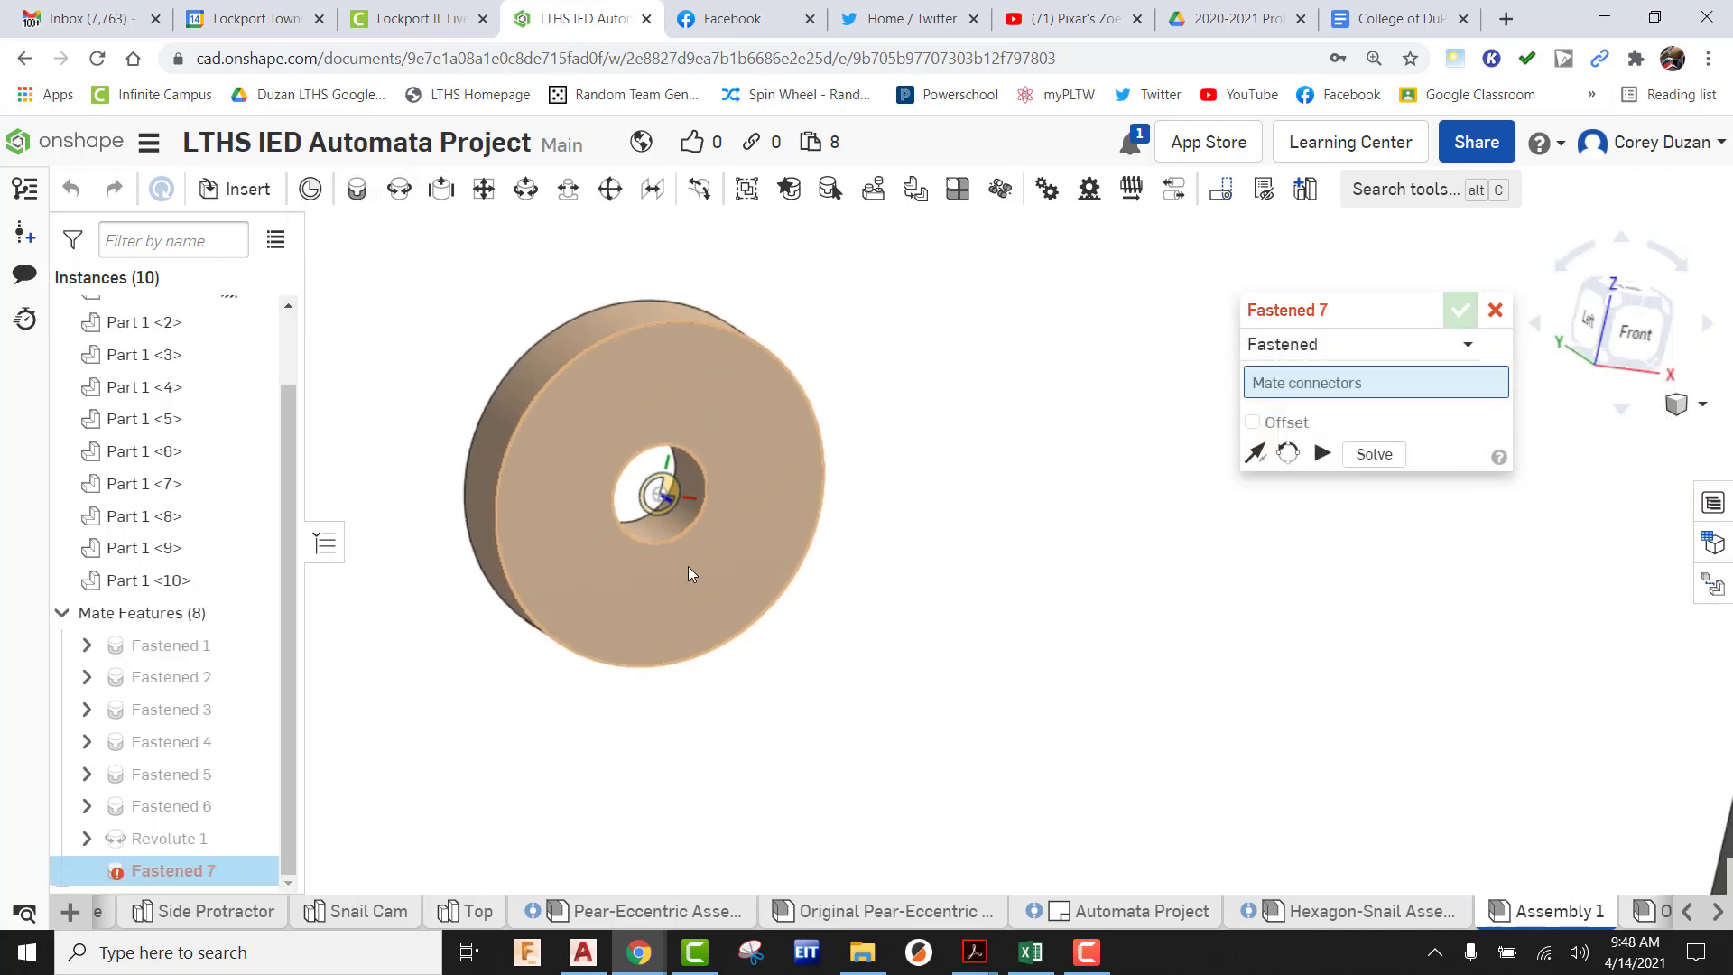
click(666, 490)
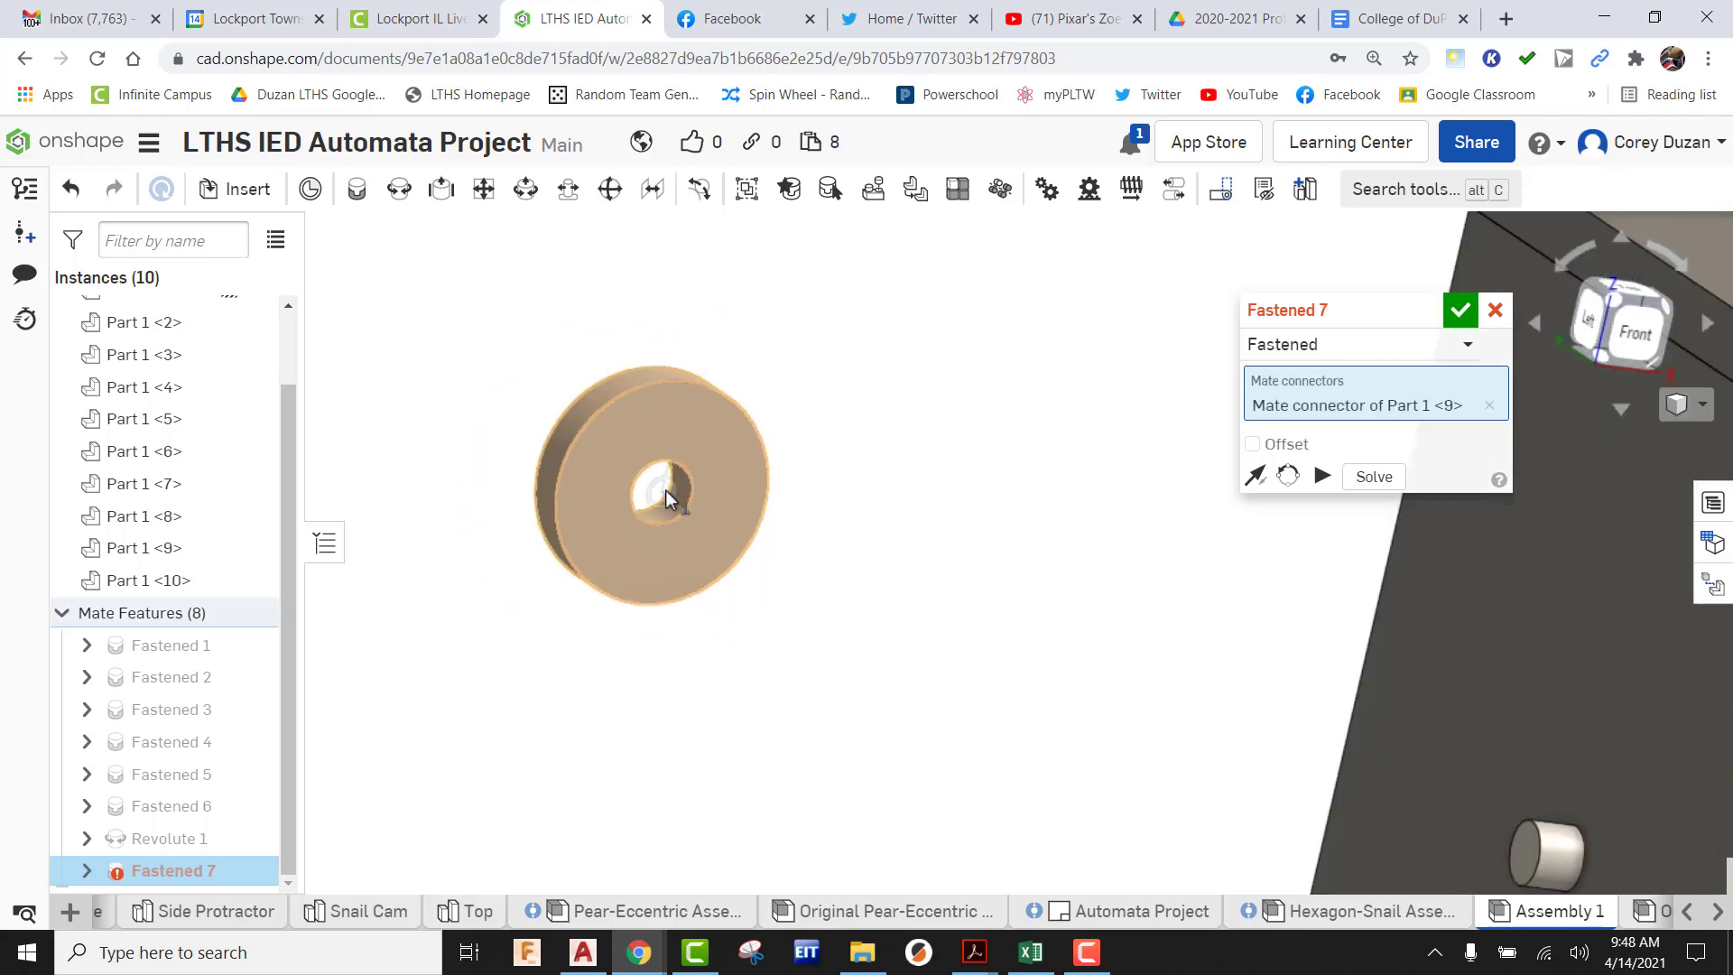
scroll(1126, 691, up, 5)
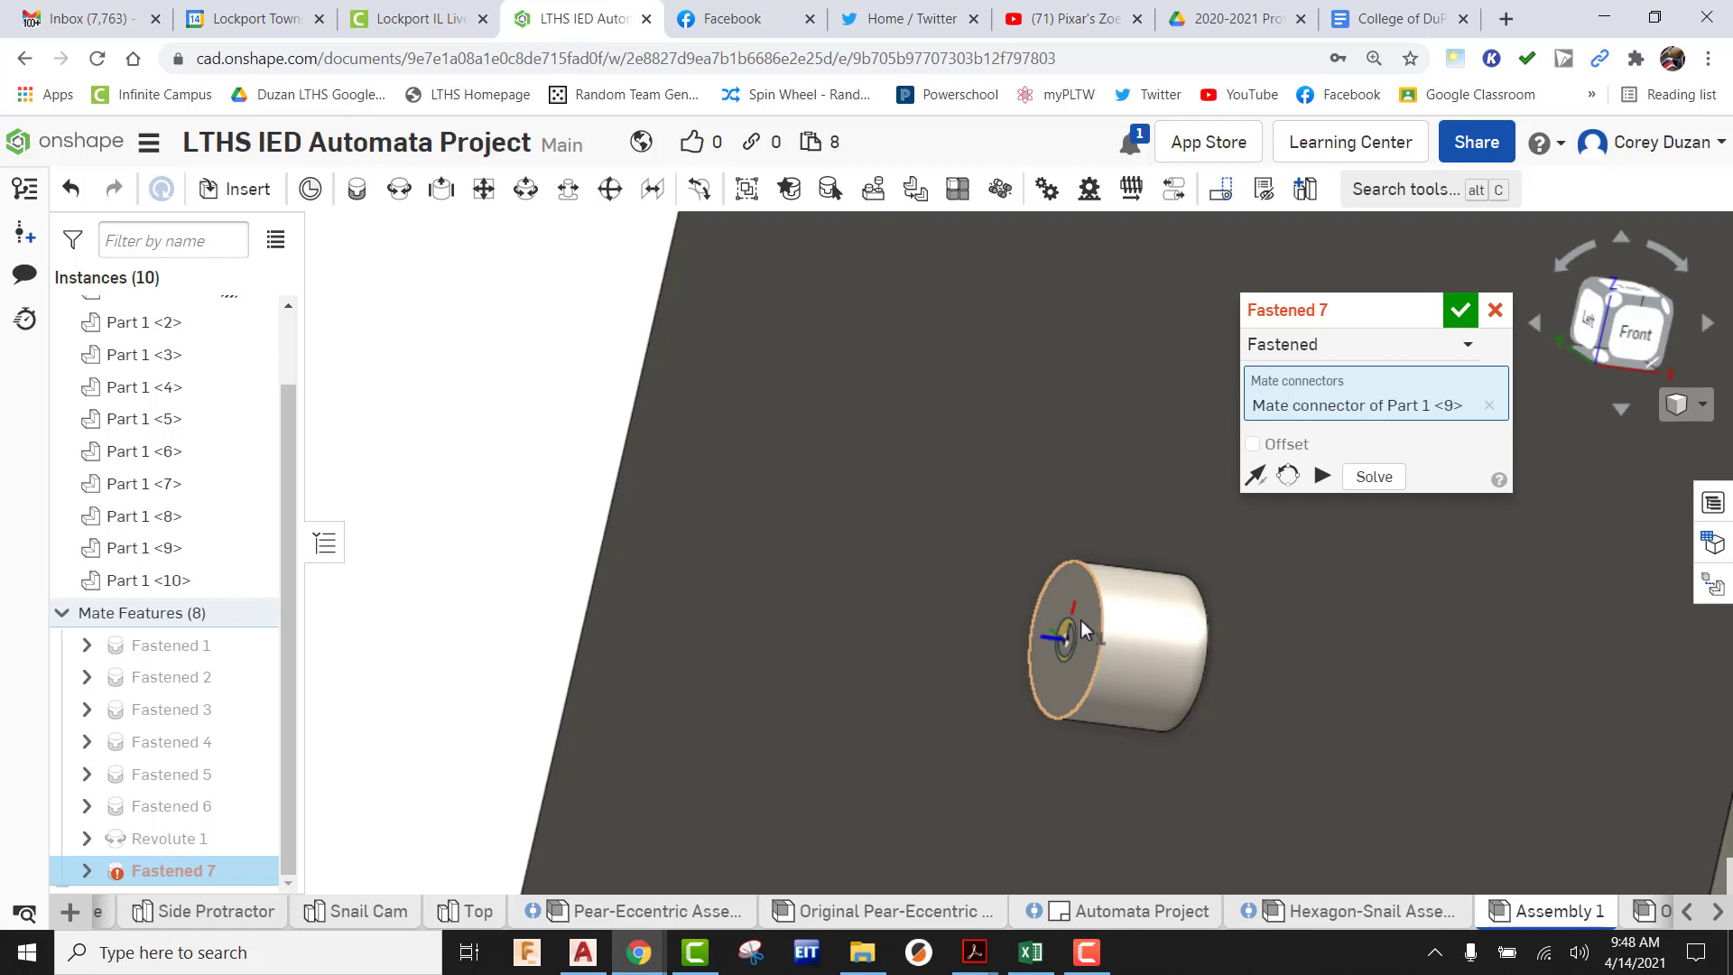
click(1080, 620)
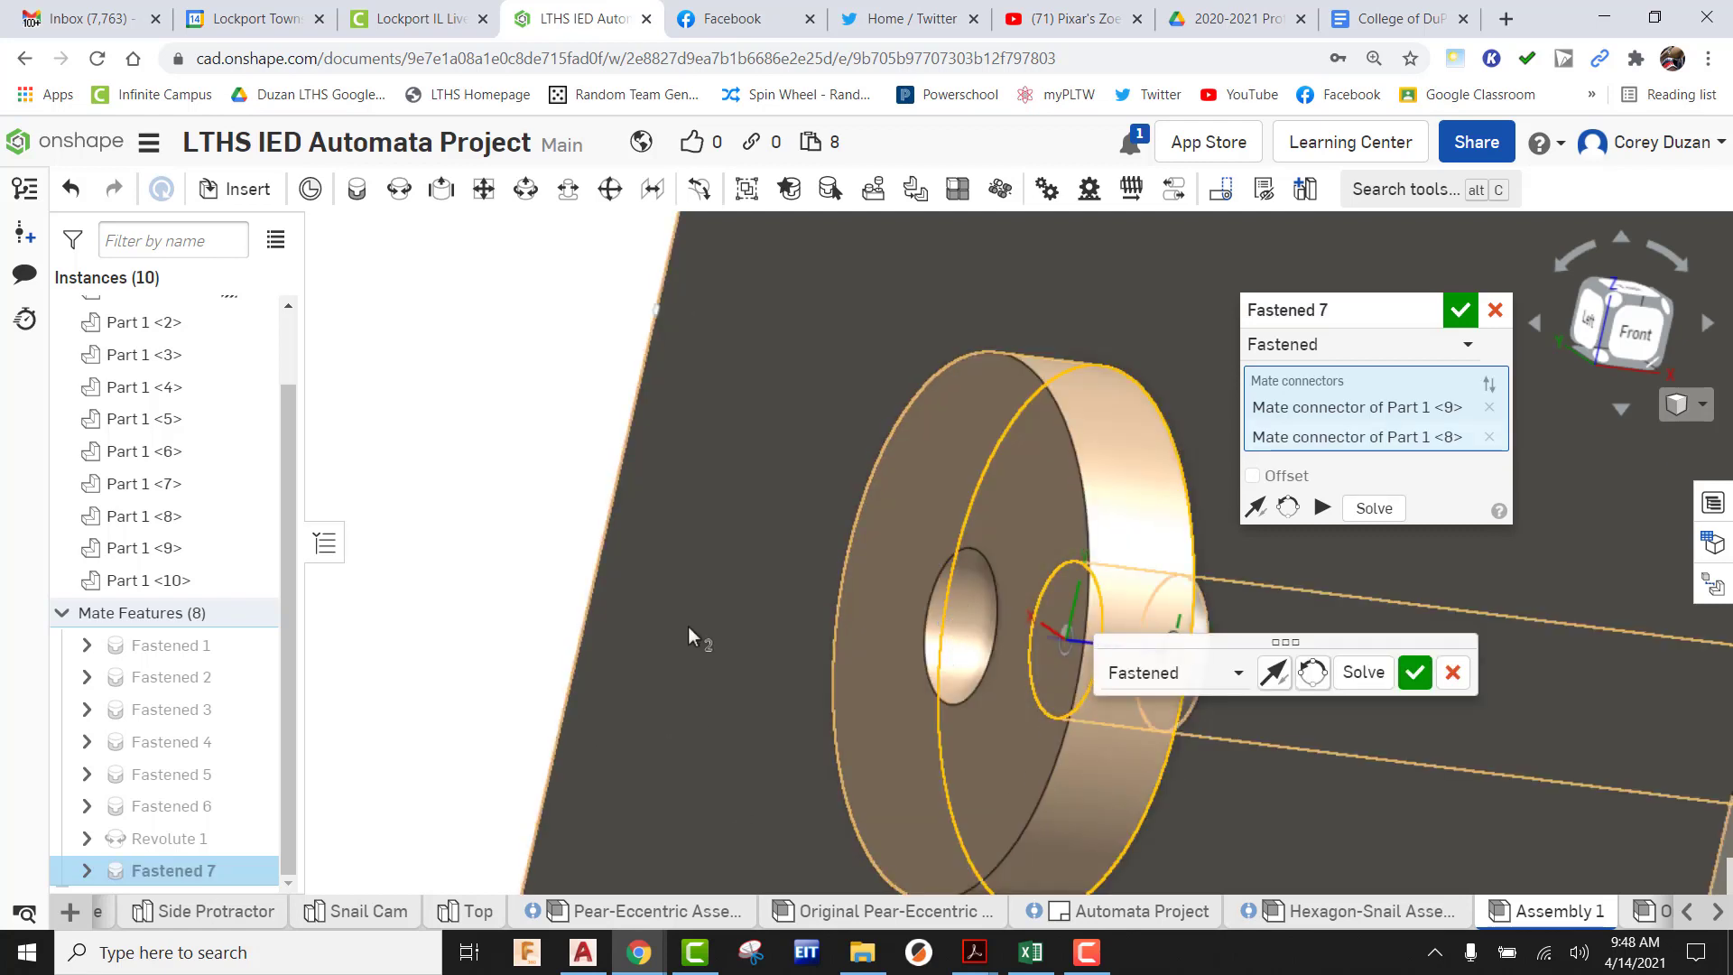
Flip the primary axis of the left collar's Fastened mate and accept the mate
right_drag(733, 626, 773, 624)
click(1275, 671)
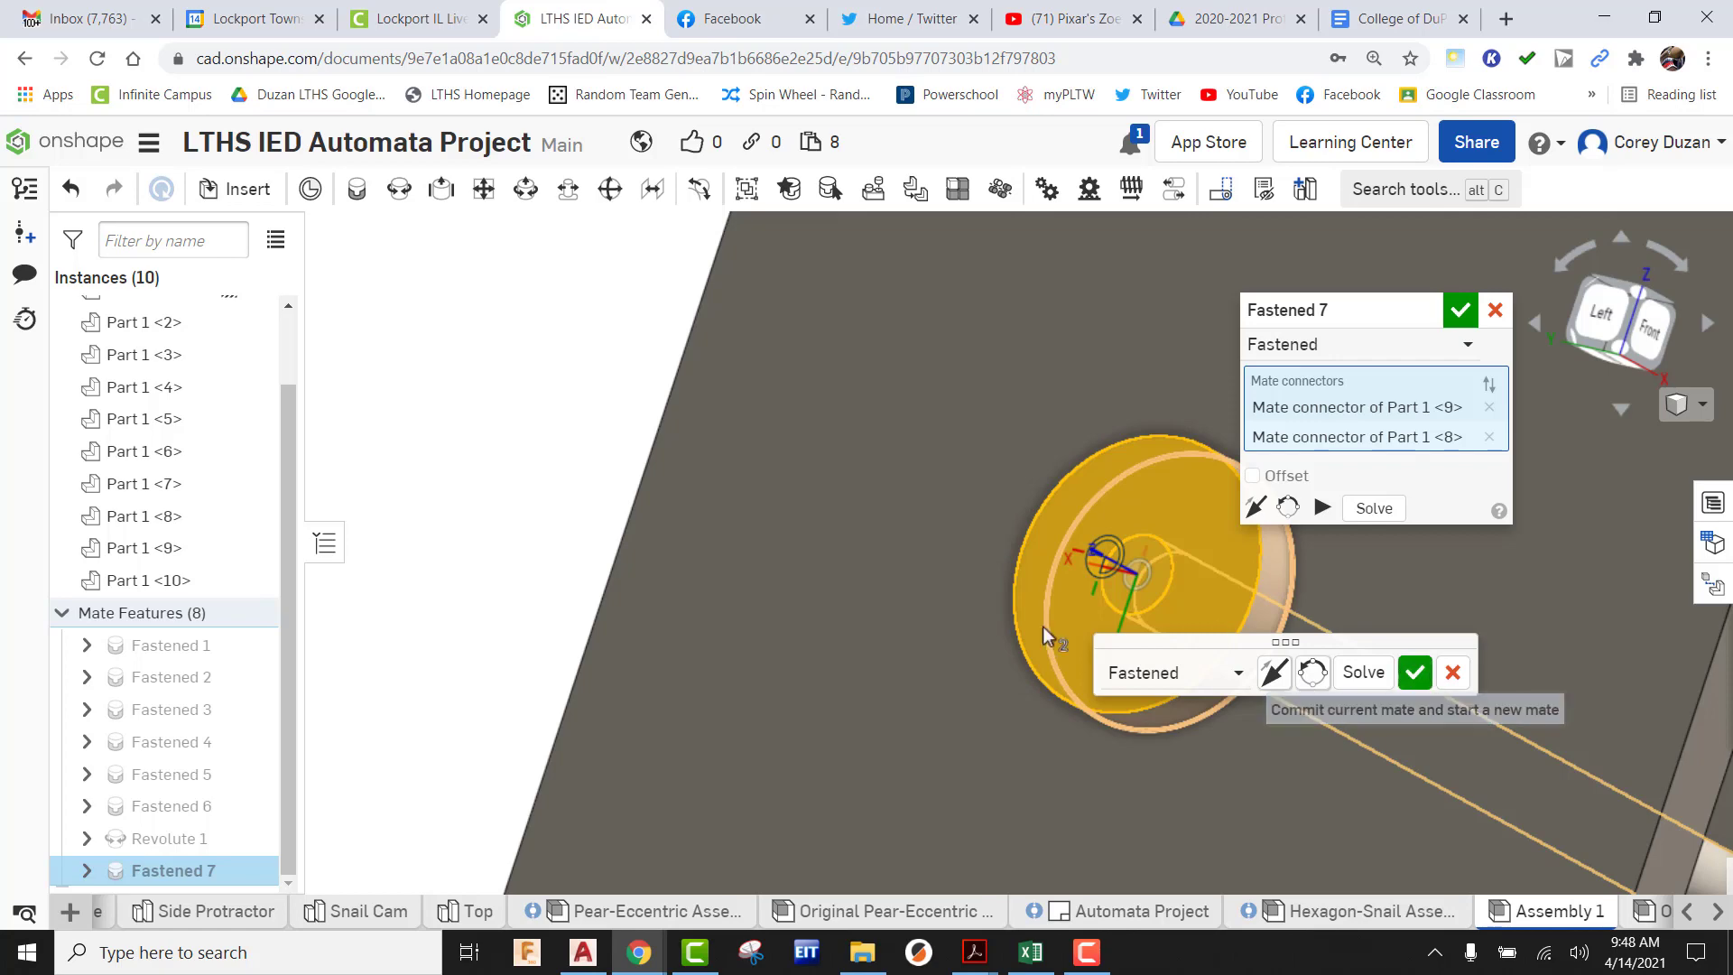
right_drag(1042, 626, 901, 621)
click(1415, 673)
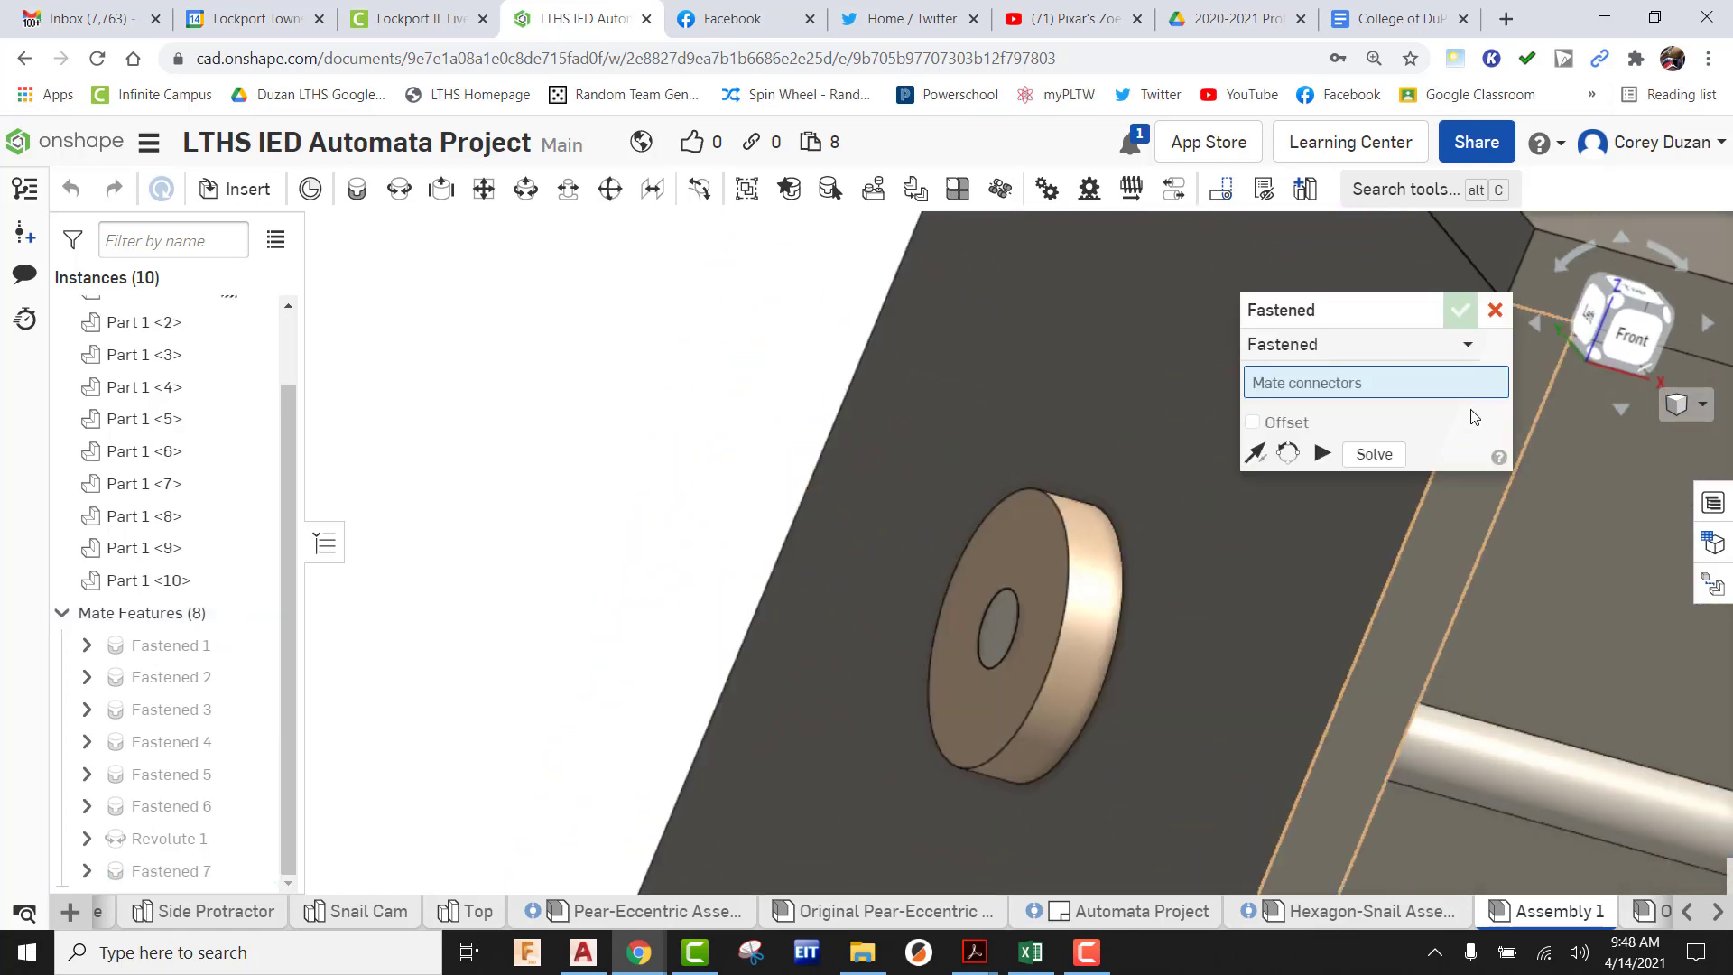
click(1494, 311)
Create a Fastened mate between the center of the second shaft collar's front hole edge and the axle's right end face, keeping its original axis direction
scroll(856, 556, down, 10)
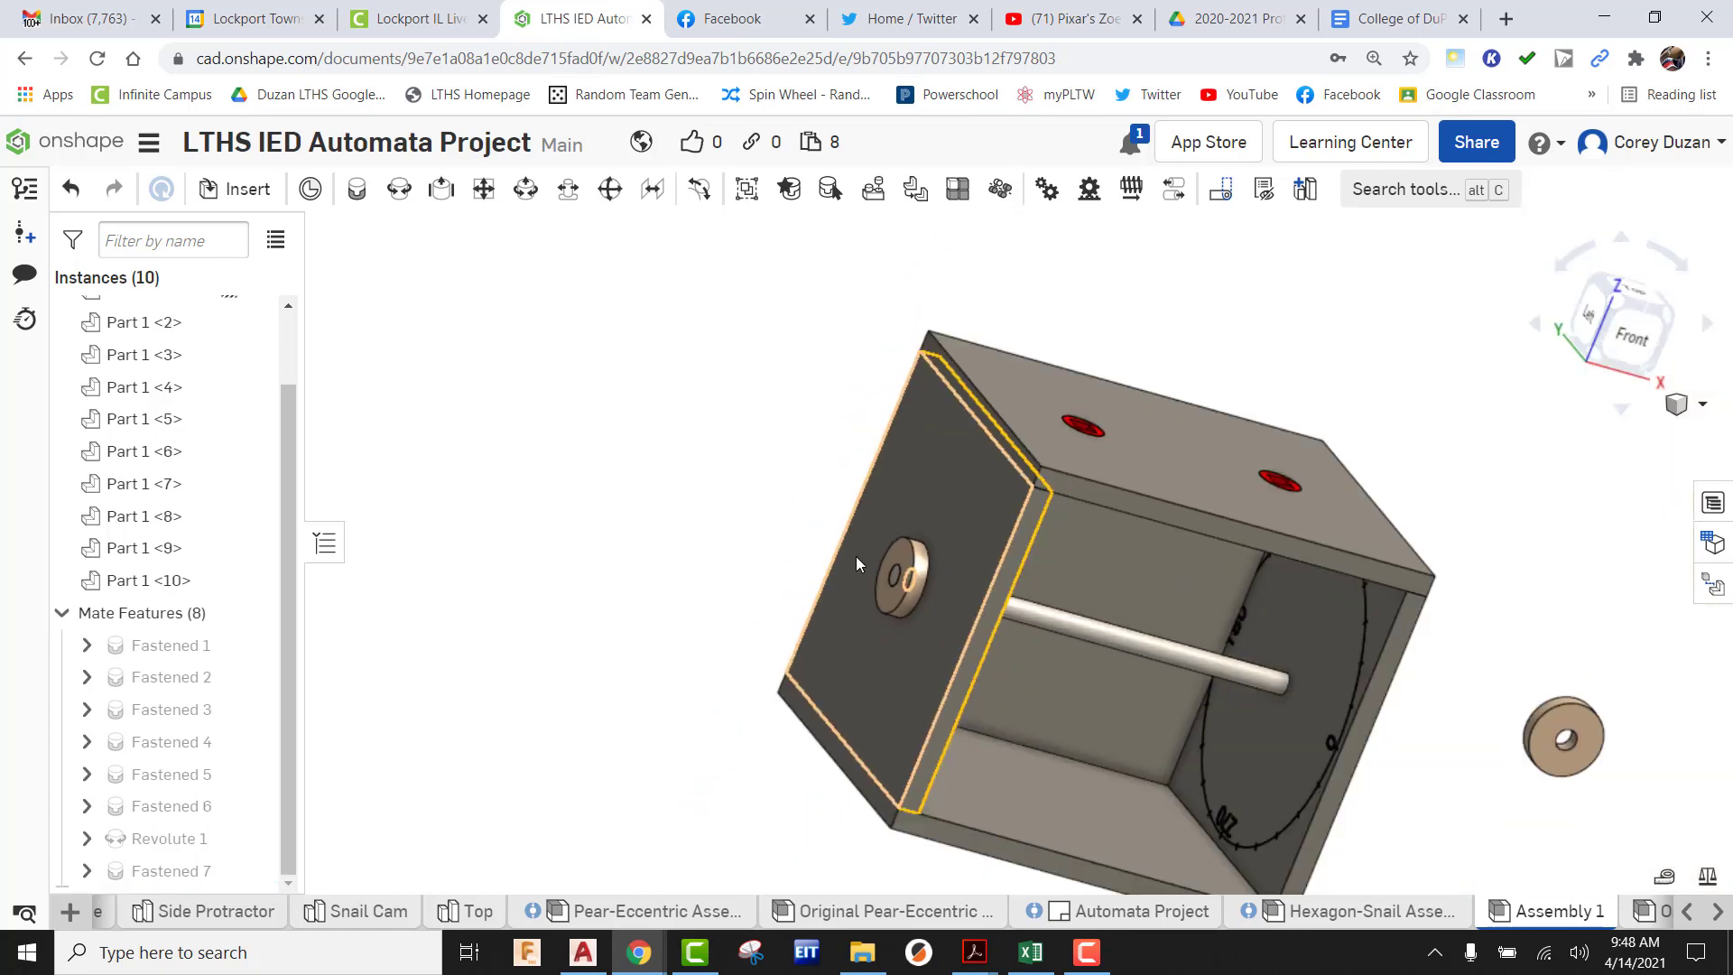
key(shift+7)
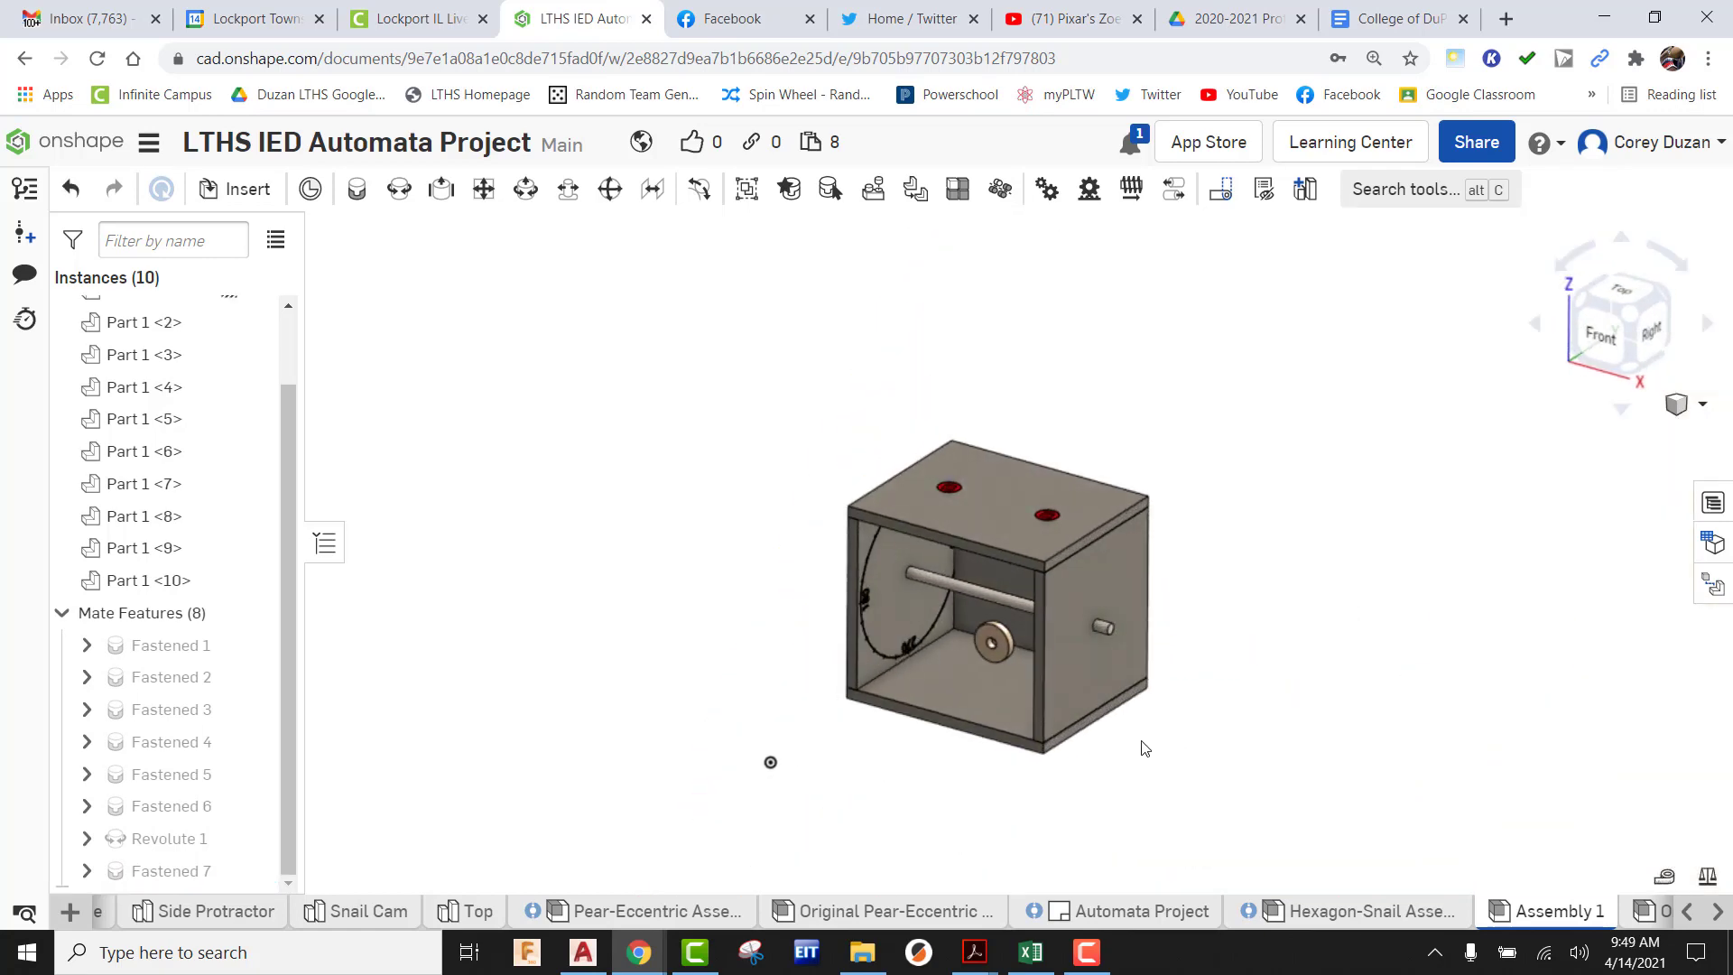
click(358, 190)
scroll(978, 666, up, 10)
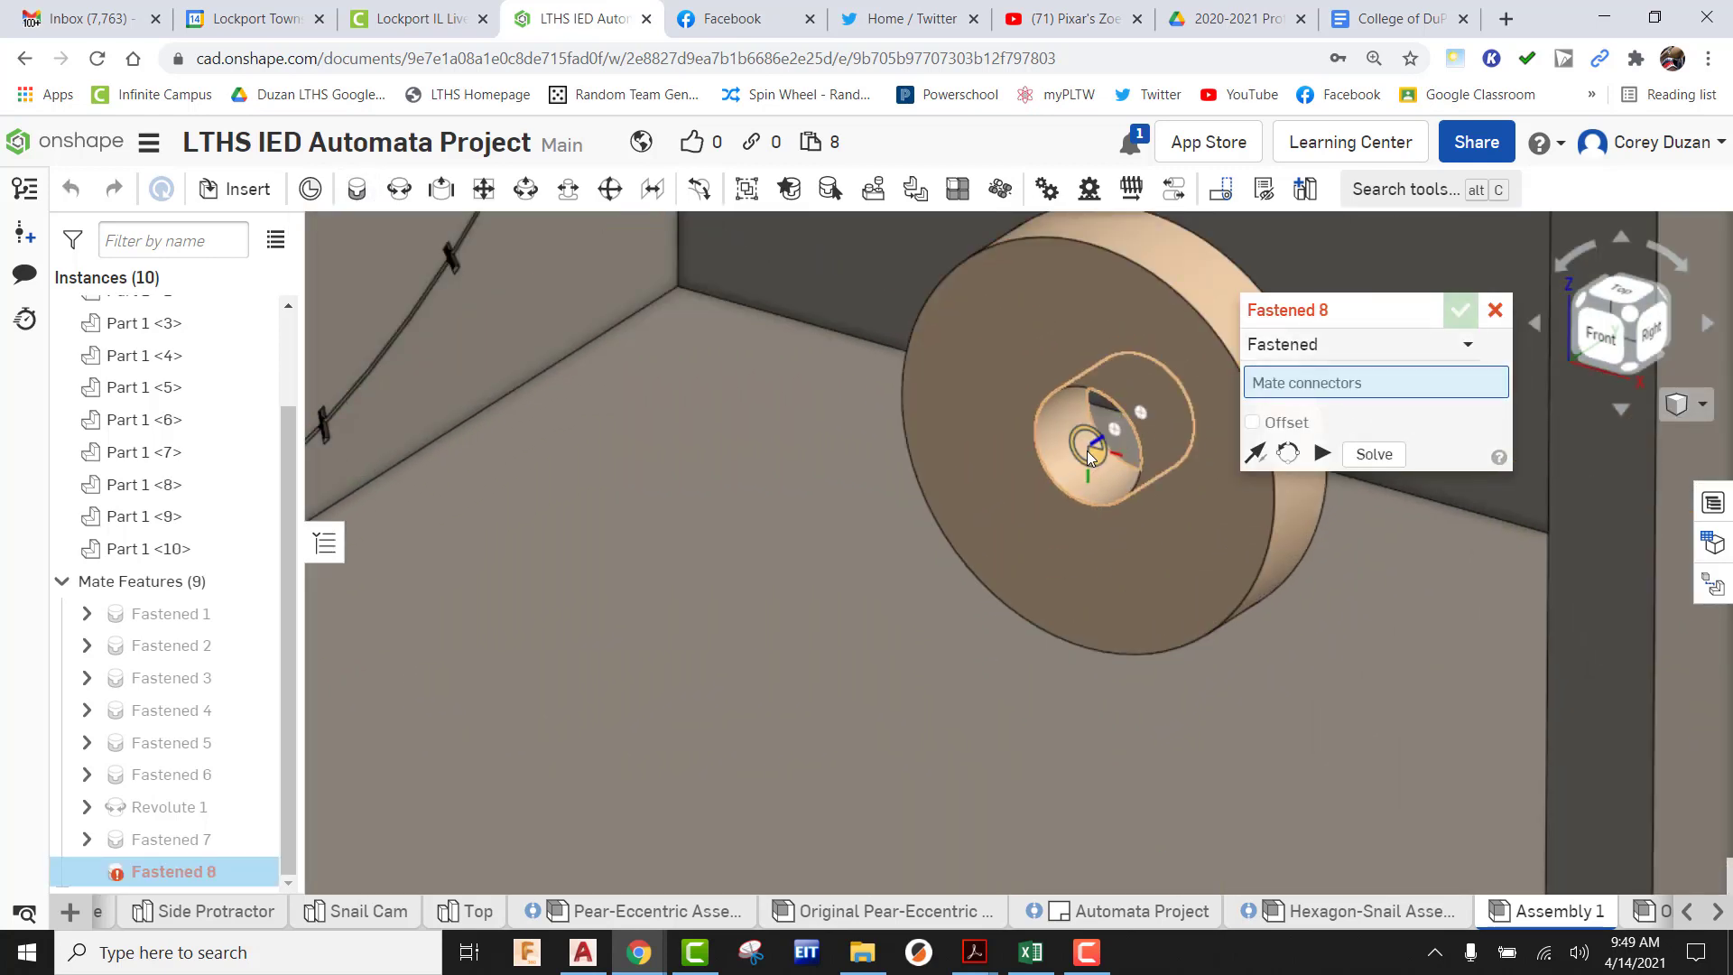
click(1084, 449)
scroll(960, 534, down, 6)
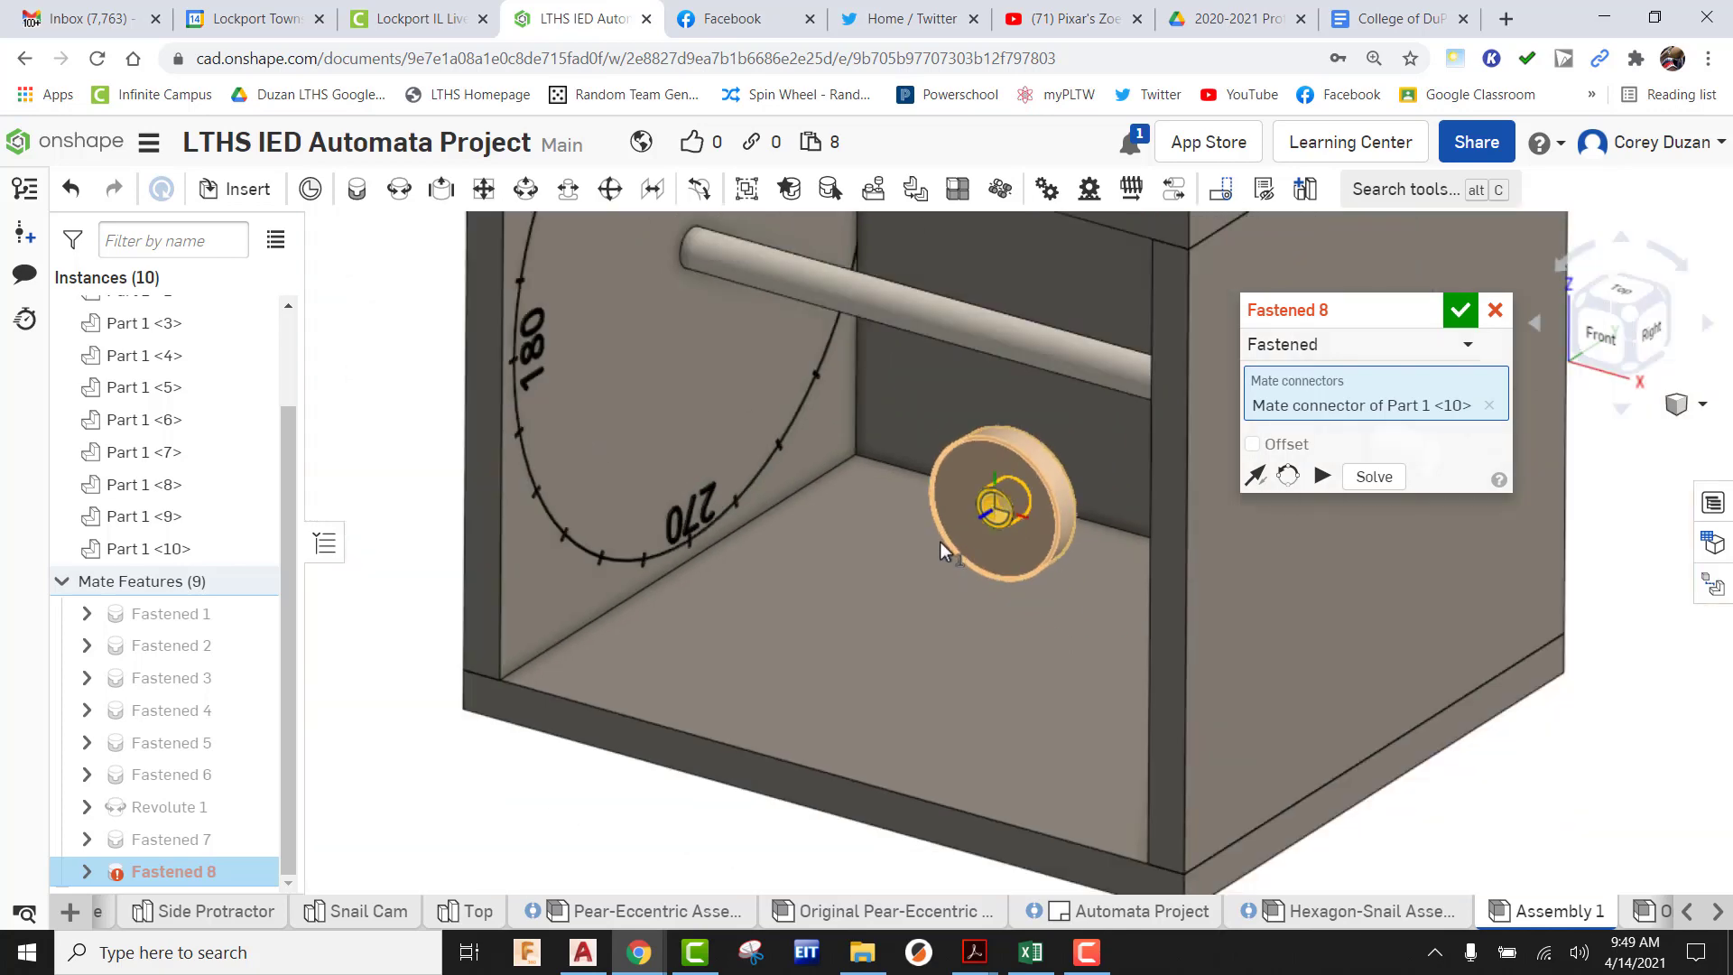
scroll(1122, 553, up, 8)
scroll(1038, 496, up, 8)
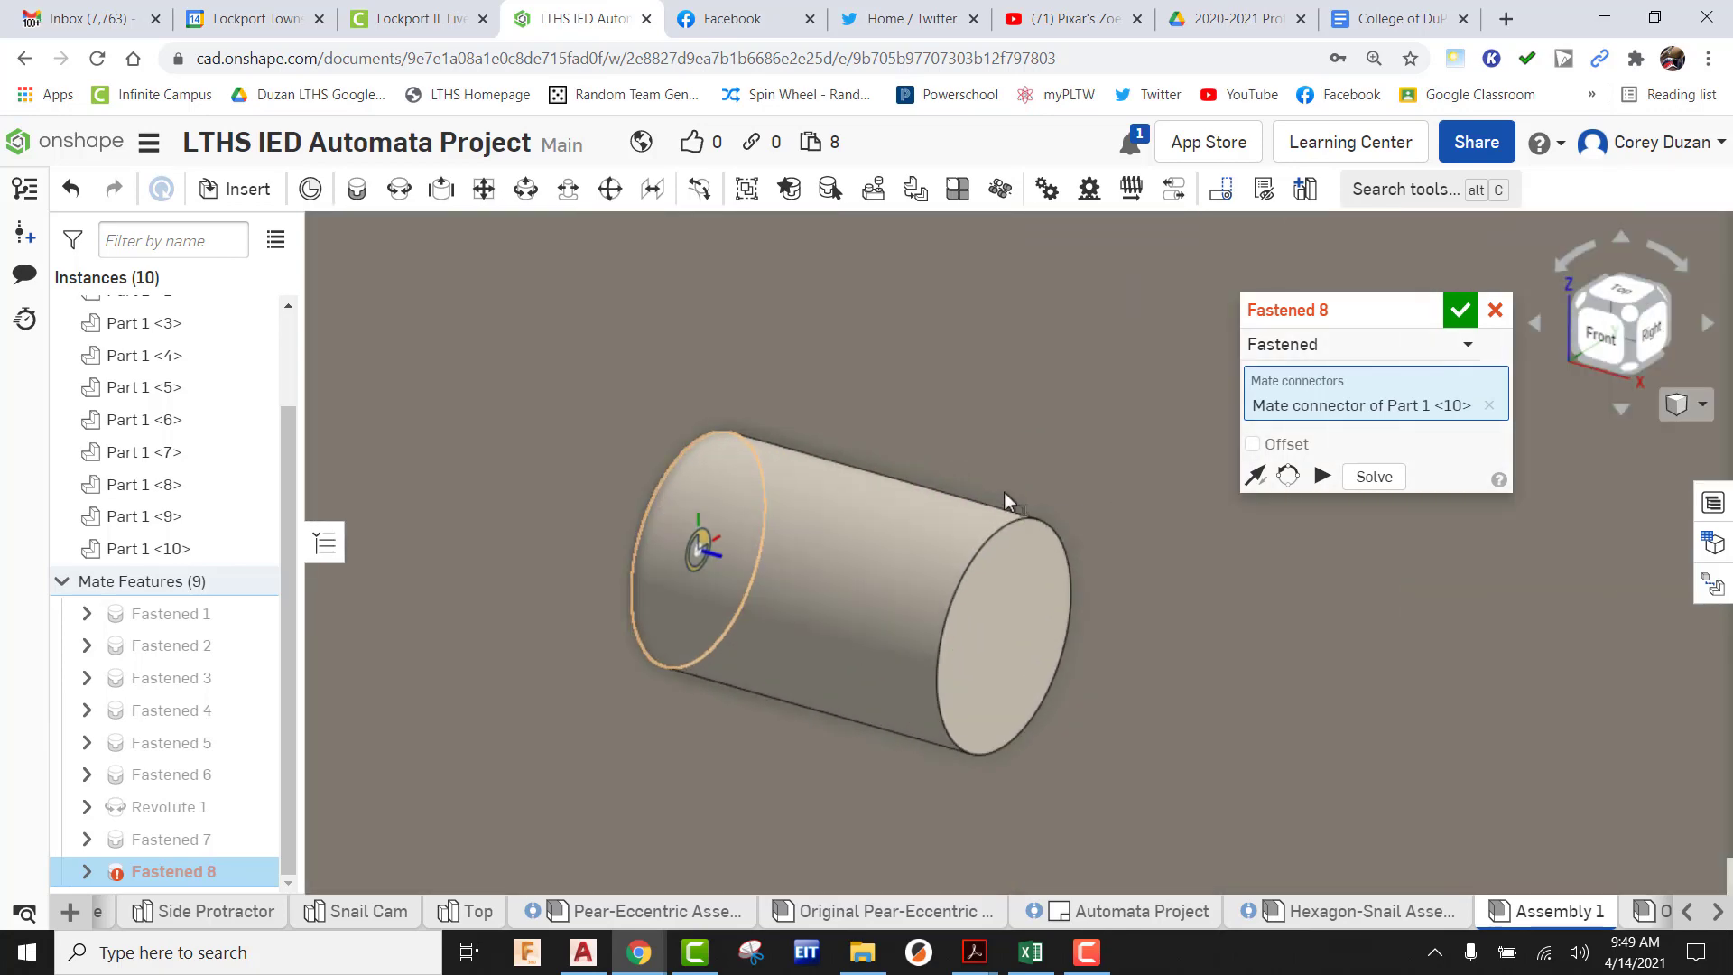
click(1022, 625)
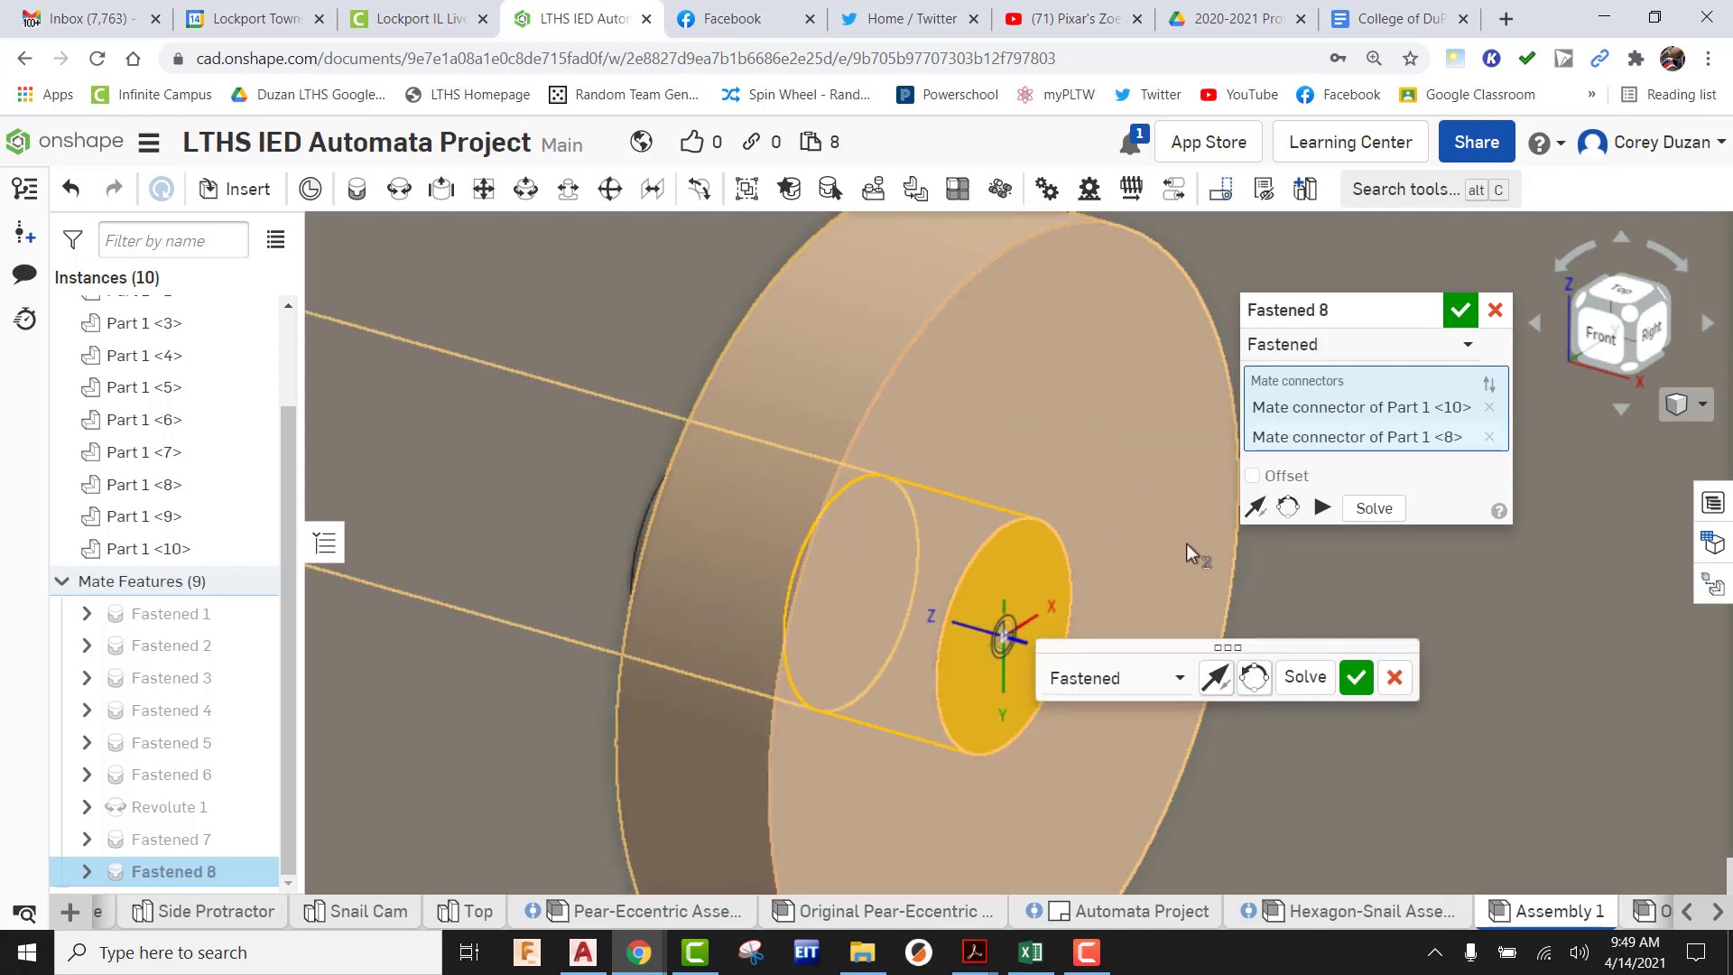
click(1216, 677)
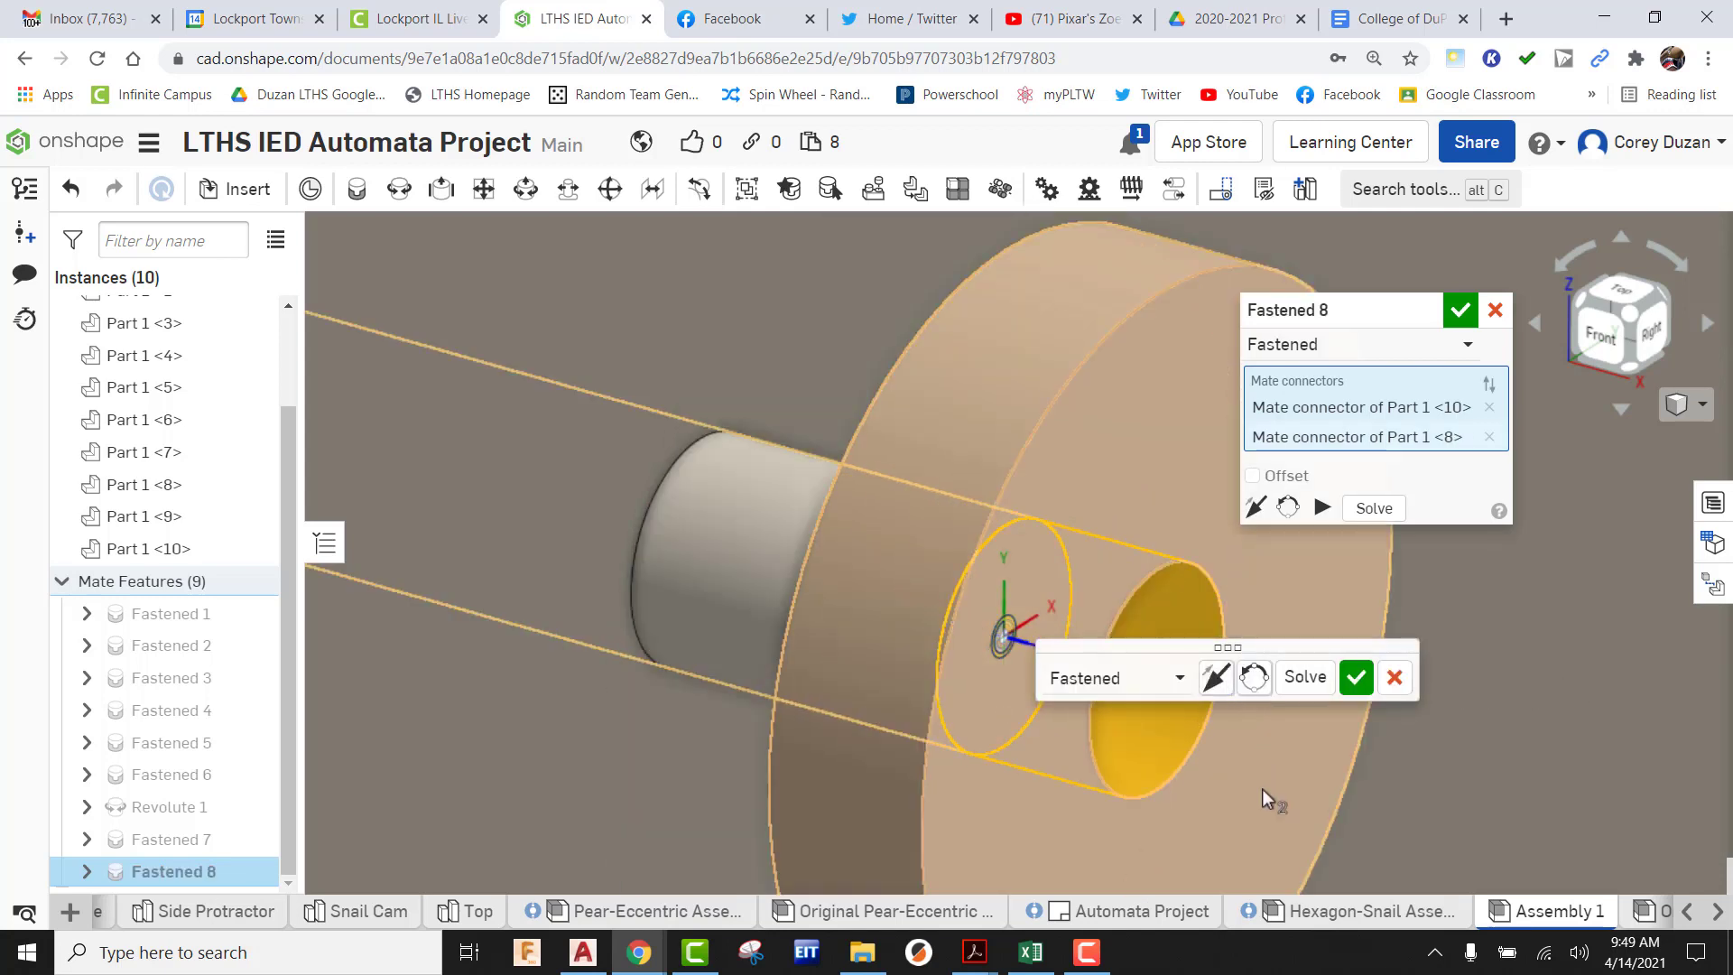
click(1215, 677)
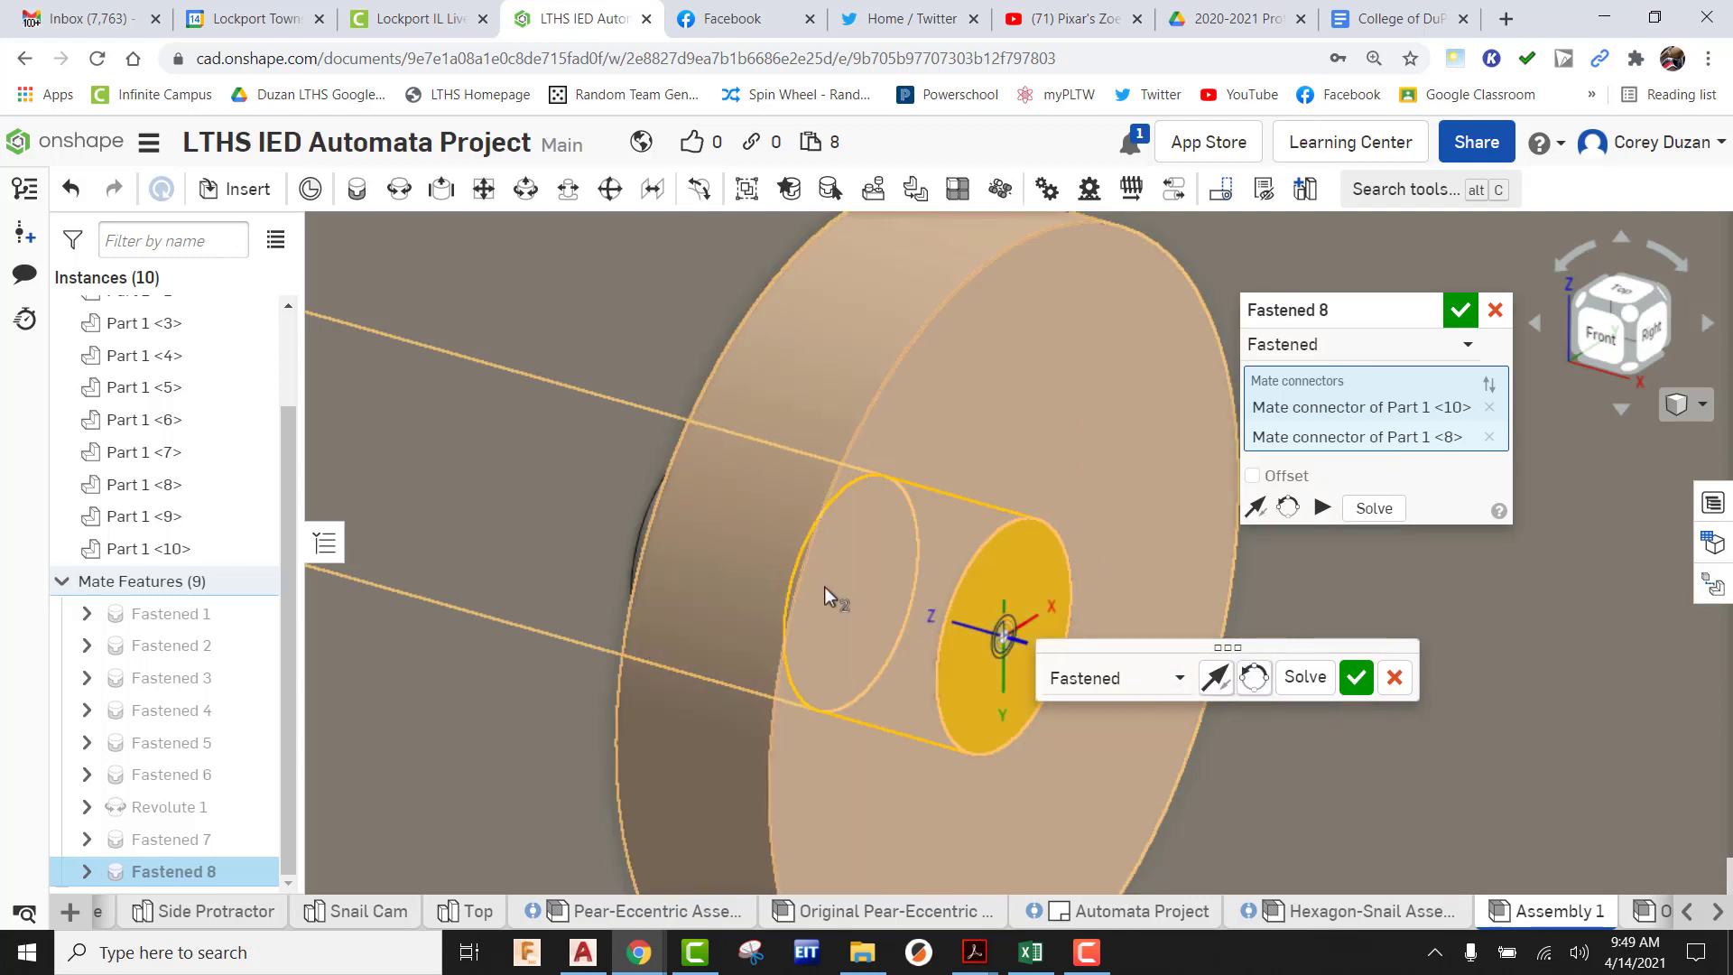
Enable the offset on the right collar's Fastened mate, set the Z distance to 0.1875 in and accept the mate
scroll(830, 585, down, 5)
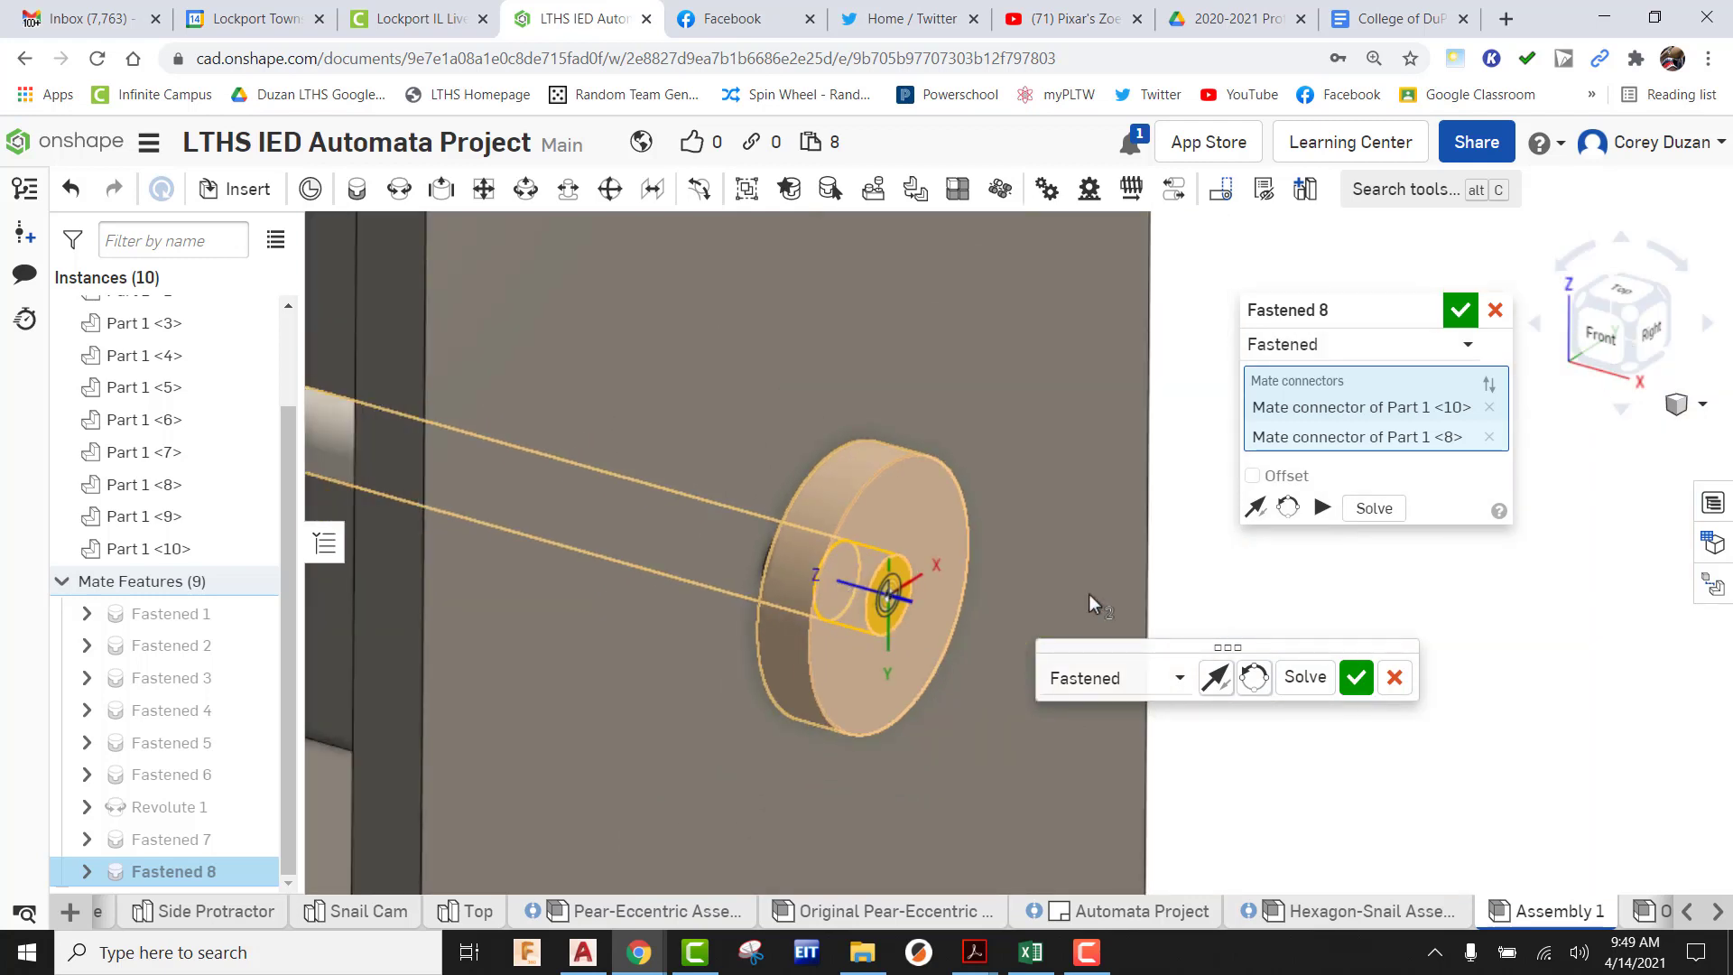
click(1252, 476)
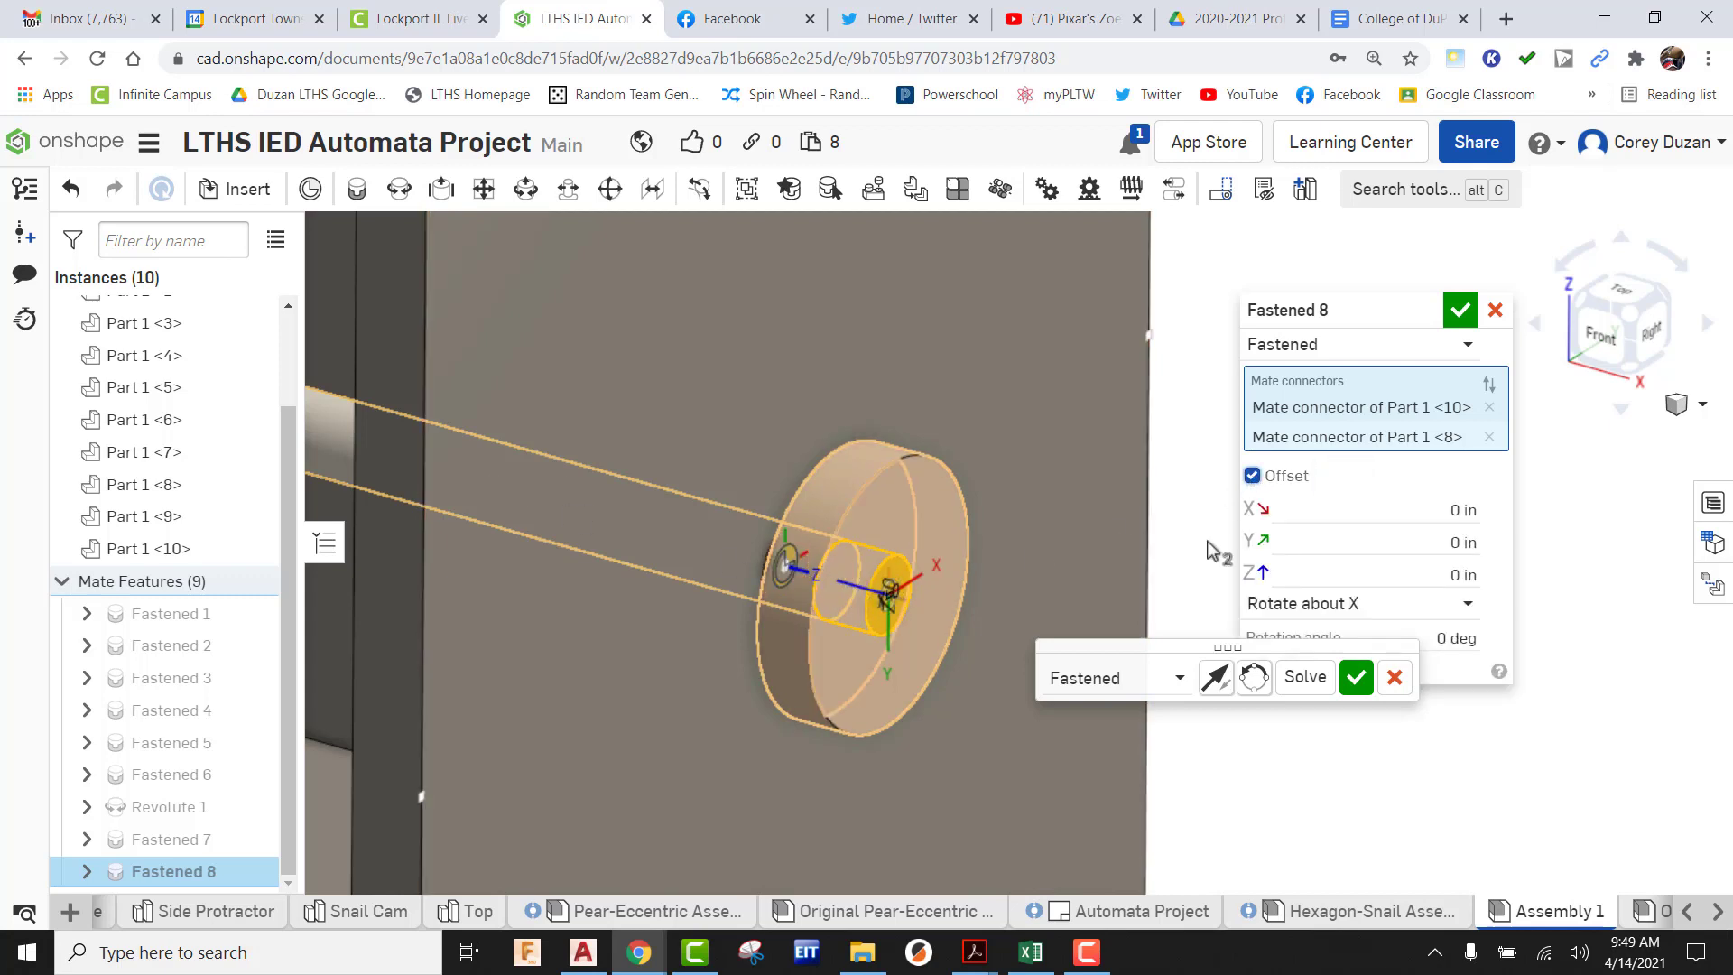
click(1473, 575)
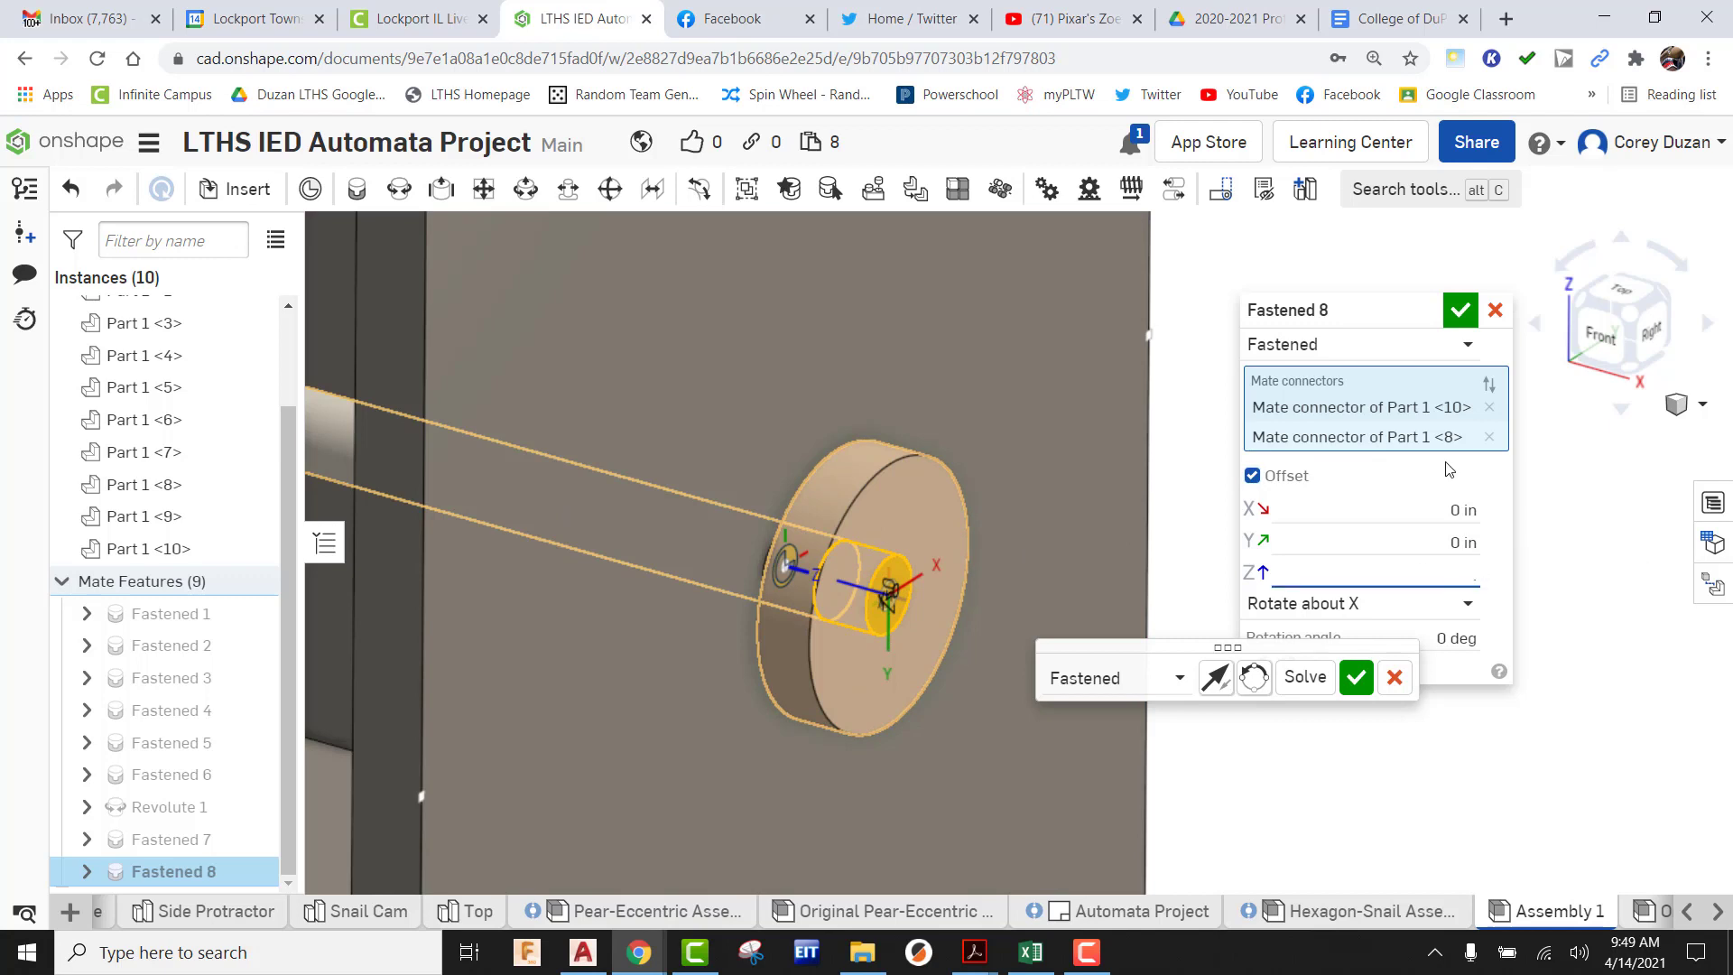
key(Return)
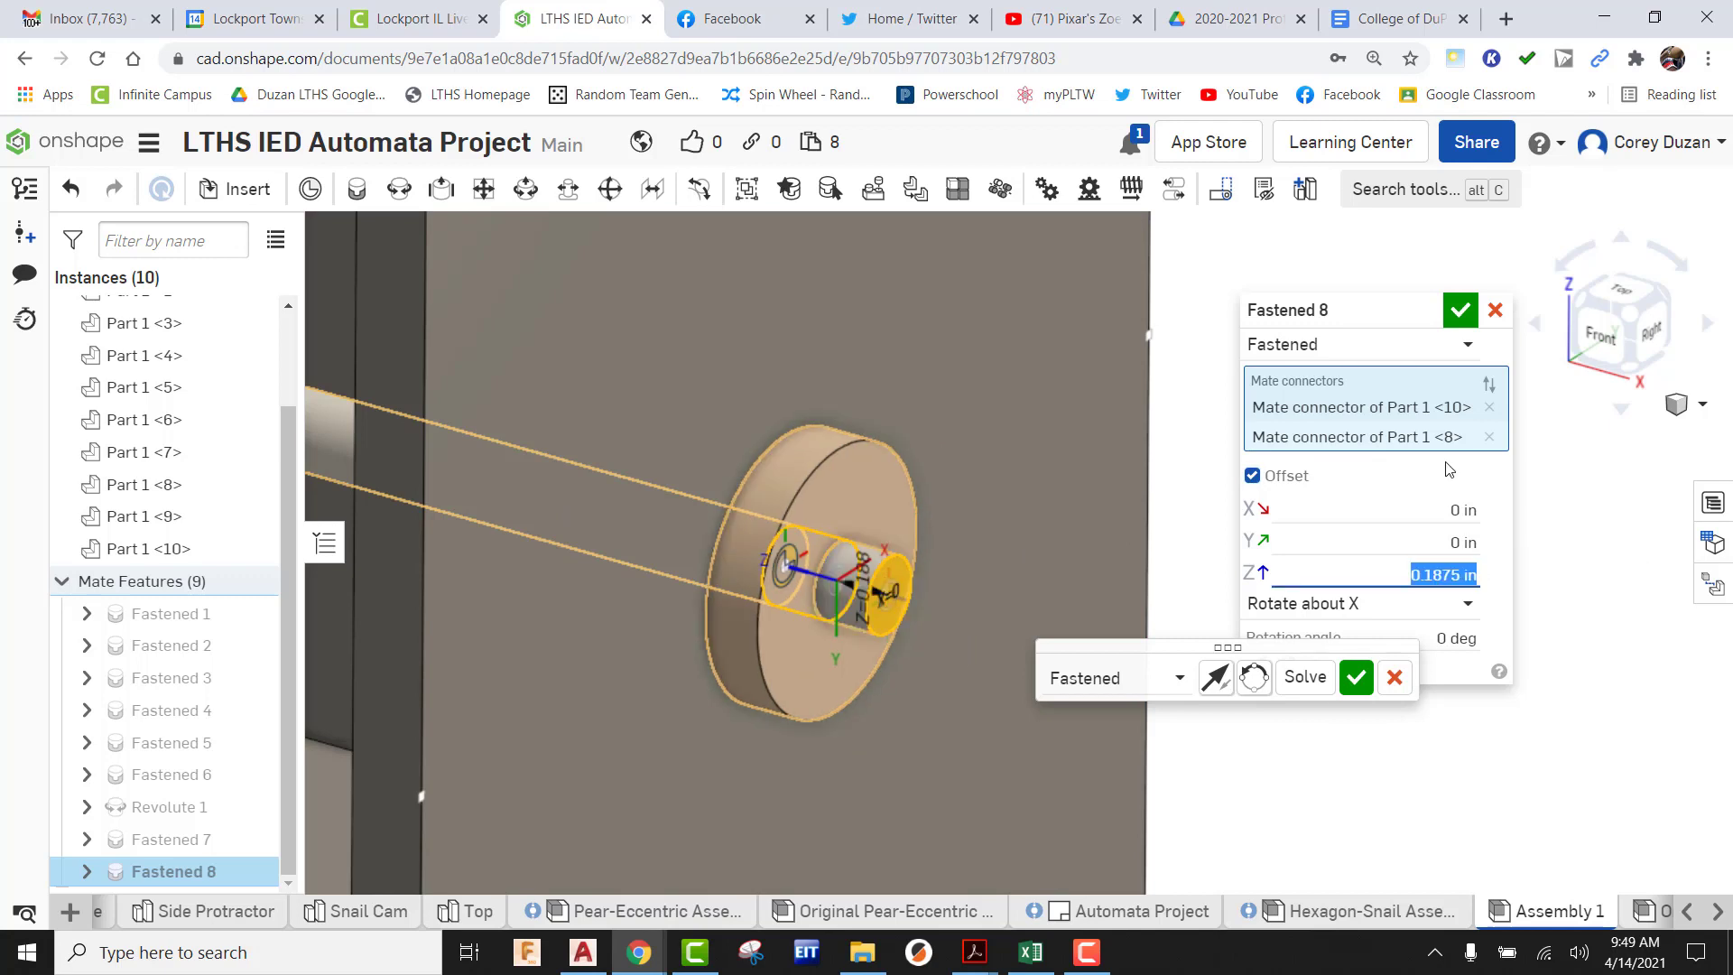
click(1601, 336)
middle_drag(985, 441, 550, 468)
scroll(645, 478, up, 5)
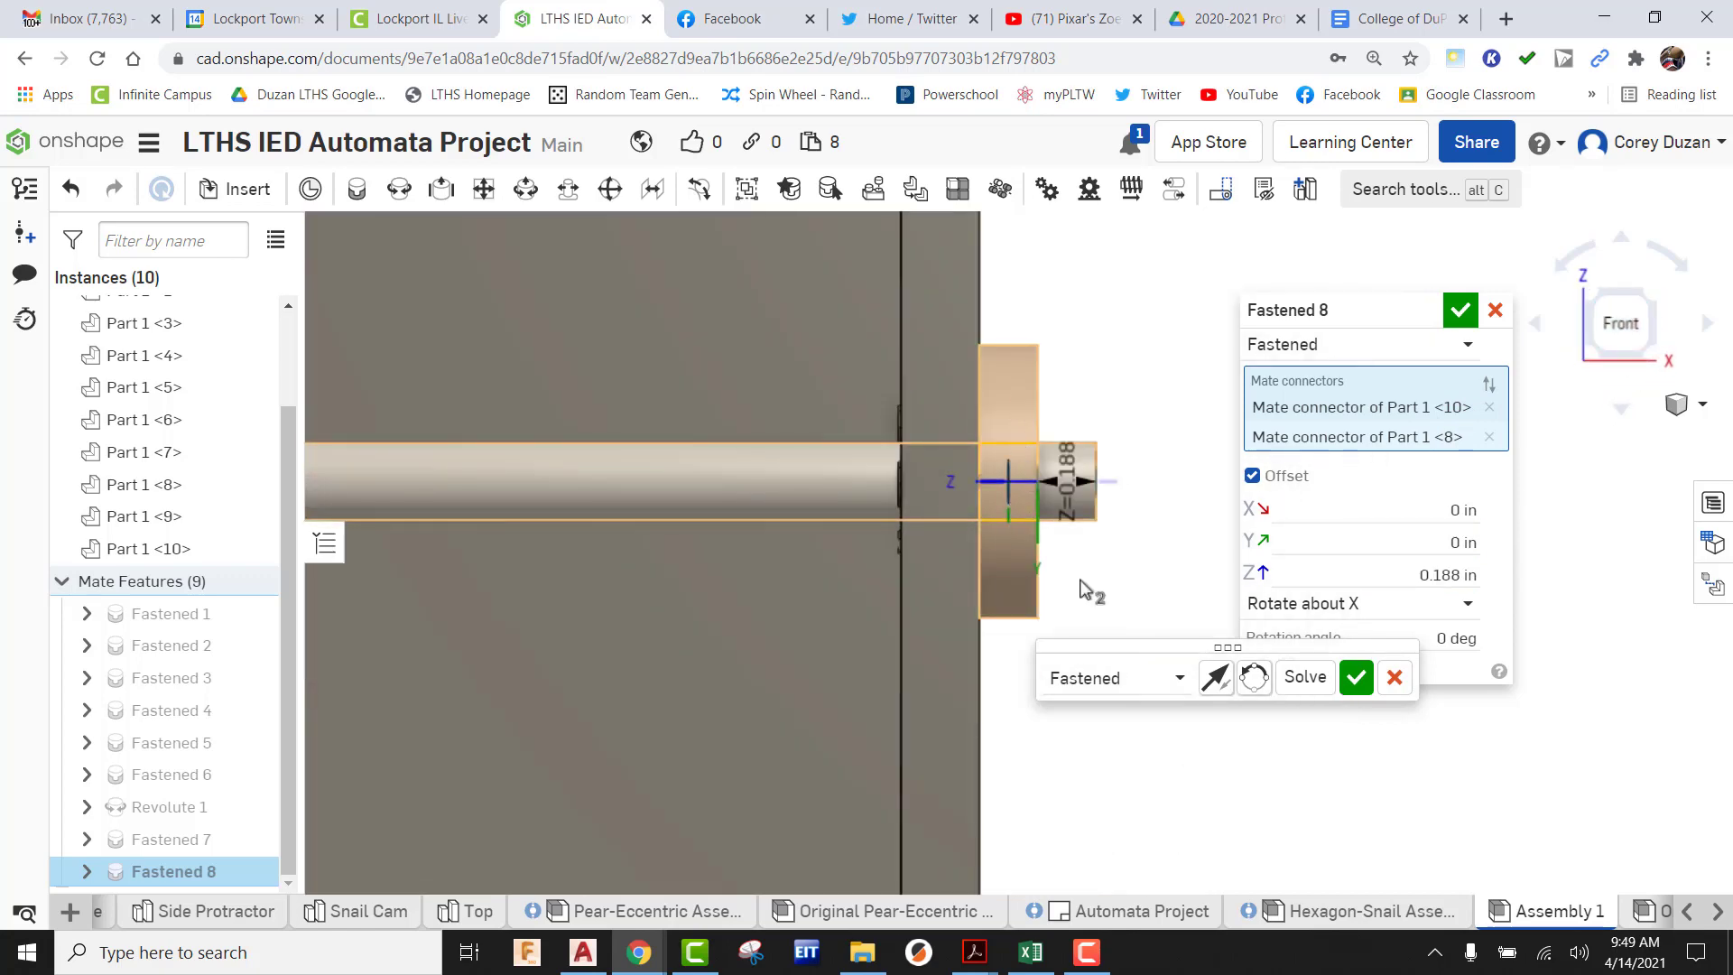
click(1356, 679)
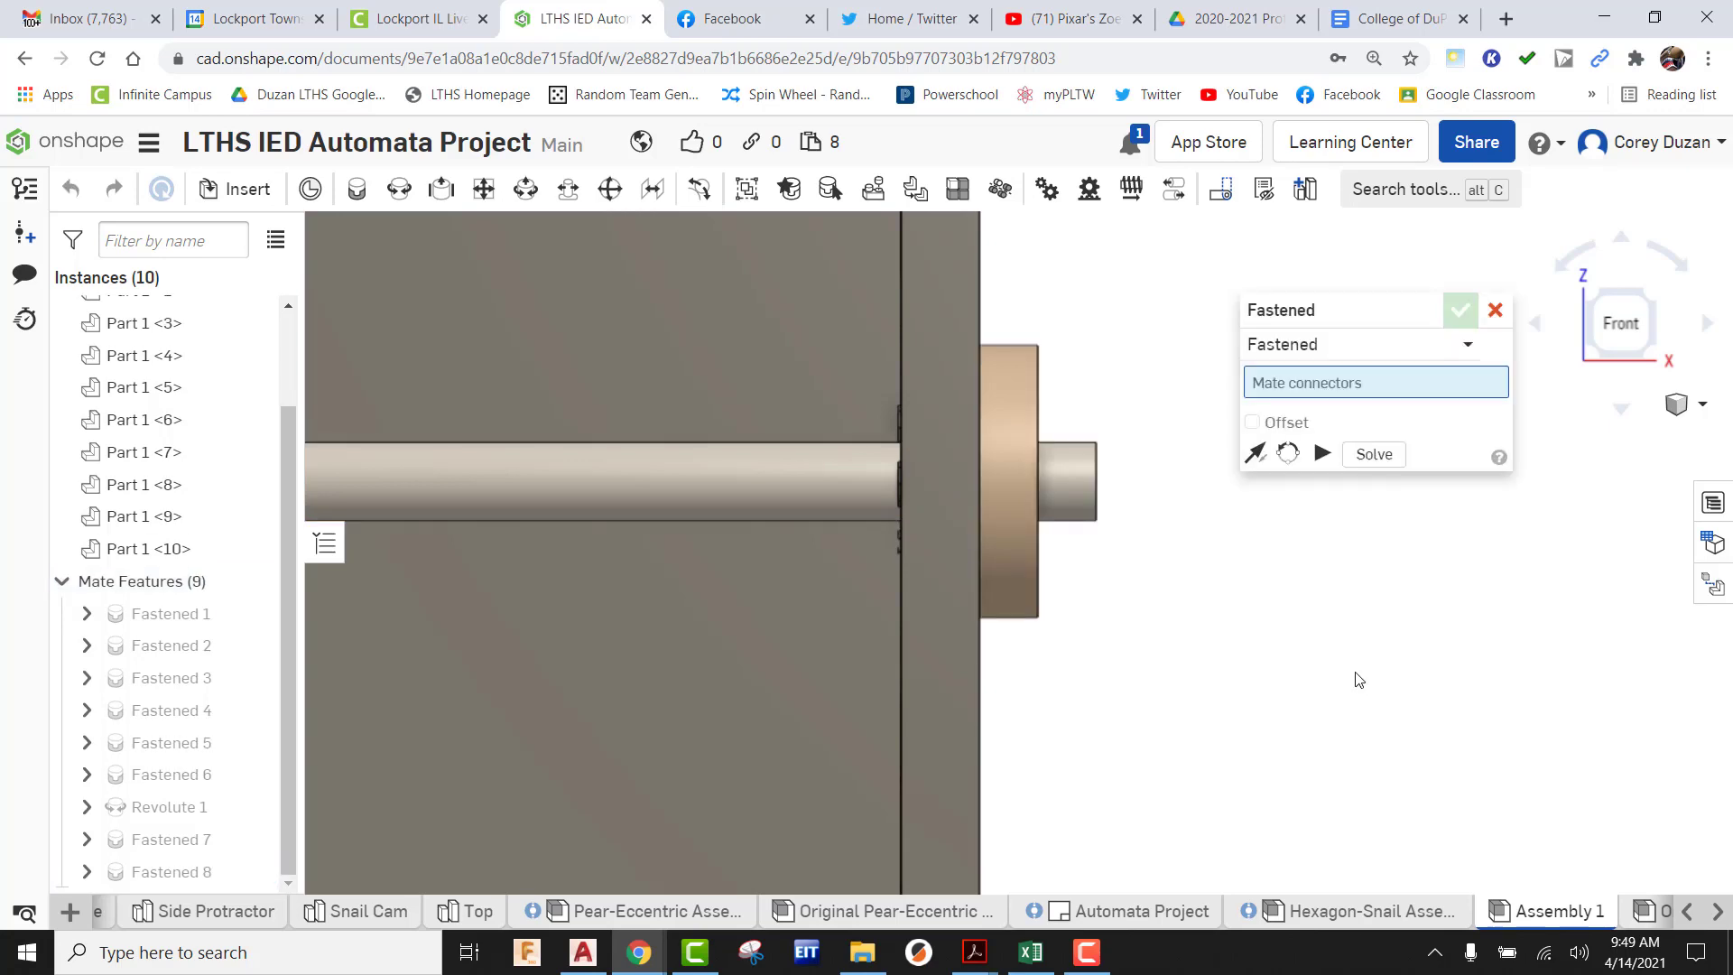
click(1493, 310)
Insert one Crank Handle part from the current document and place it in the open space to the right of the box
key(f)
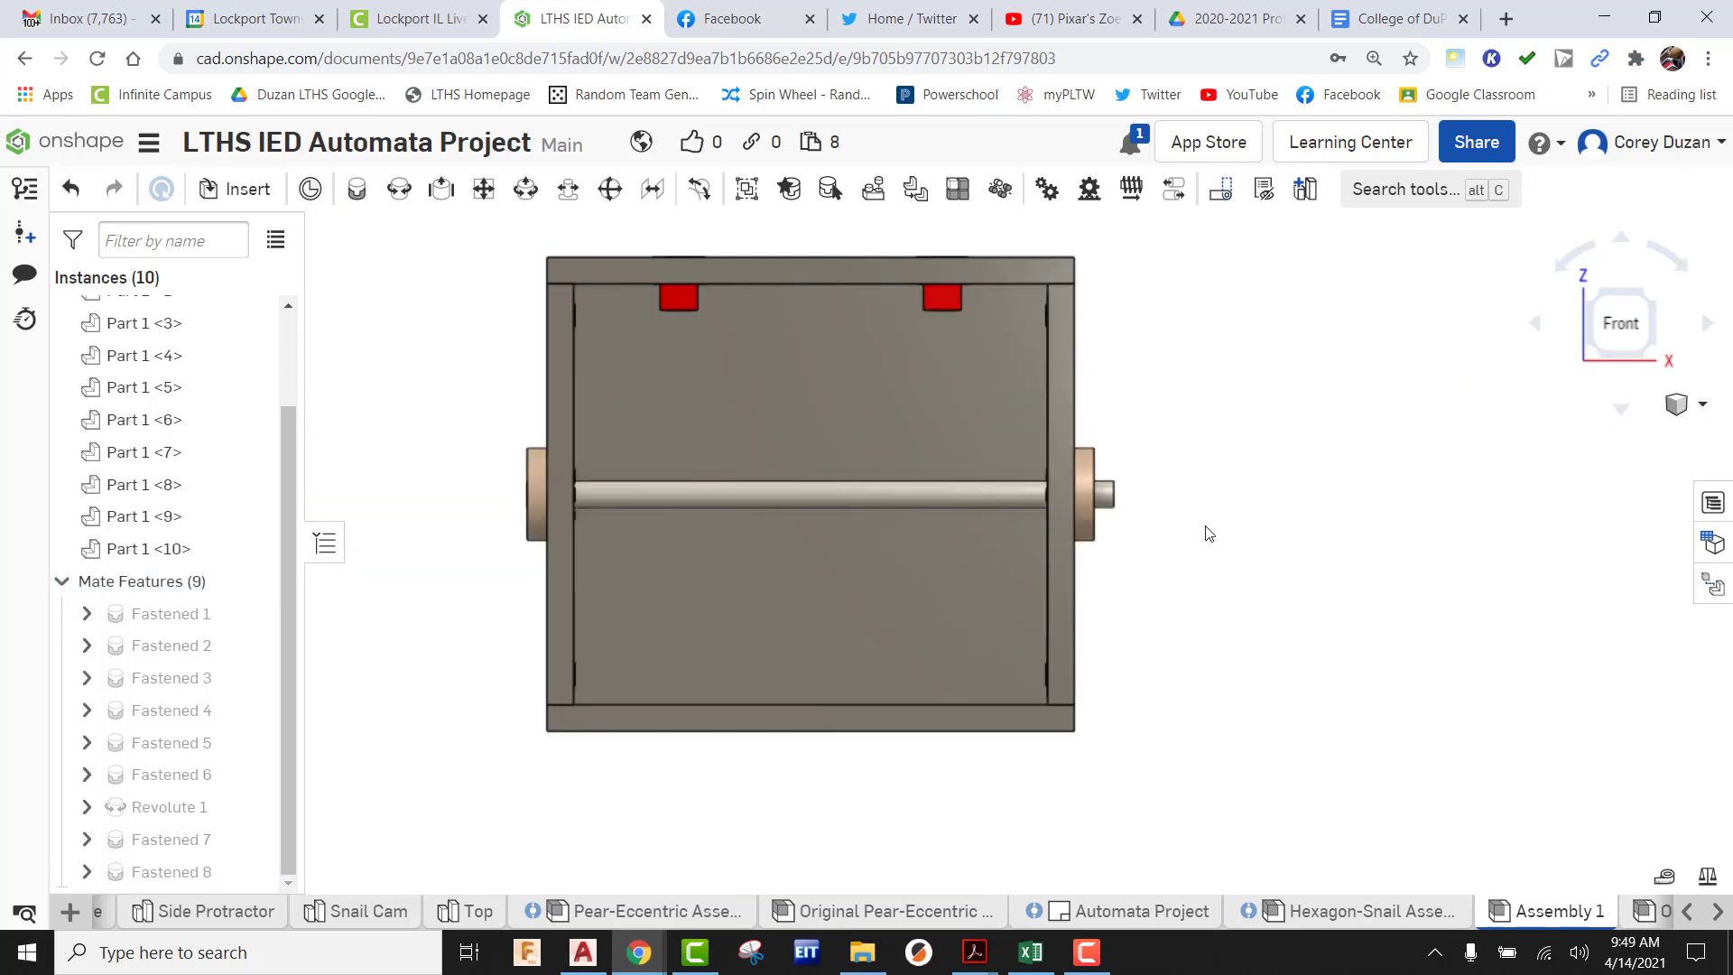
key(shift+7)
click(255, 187)
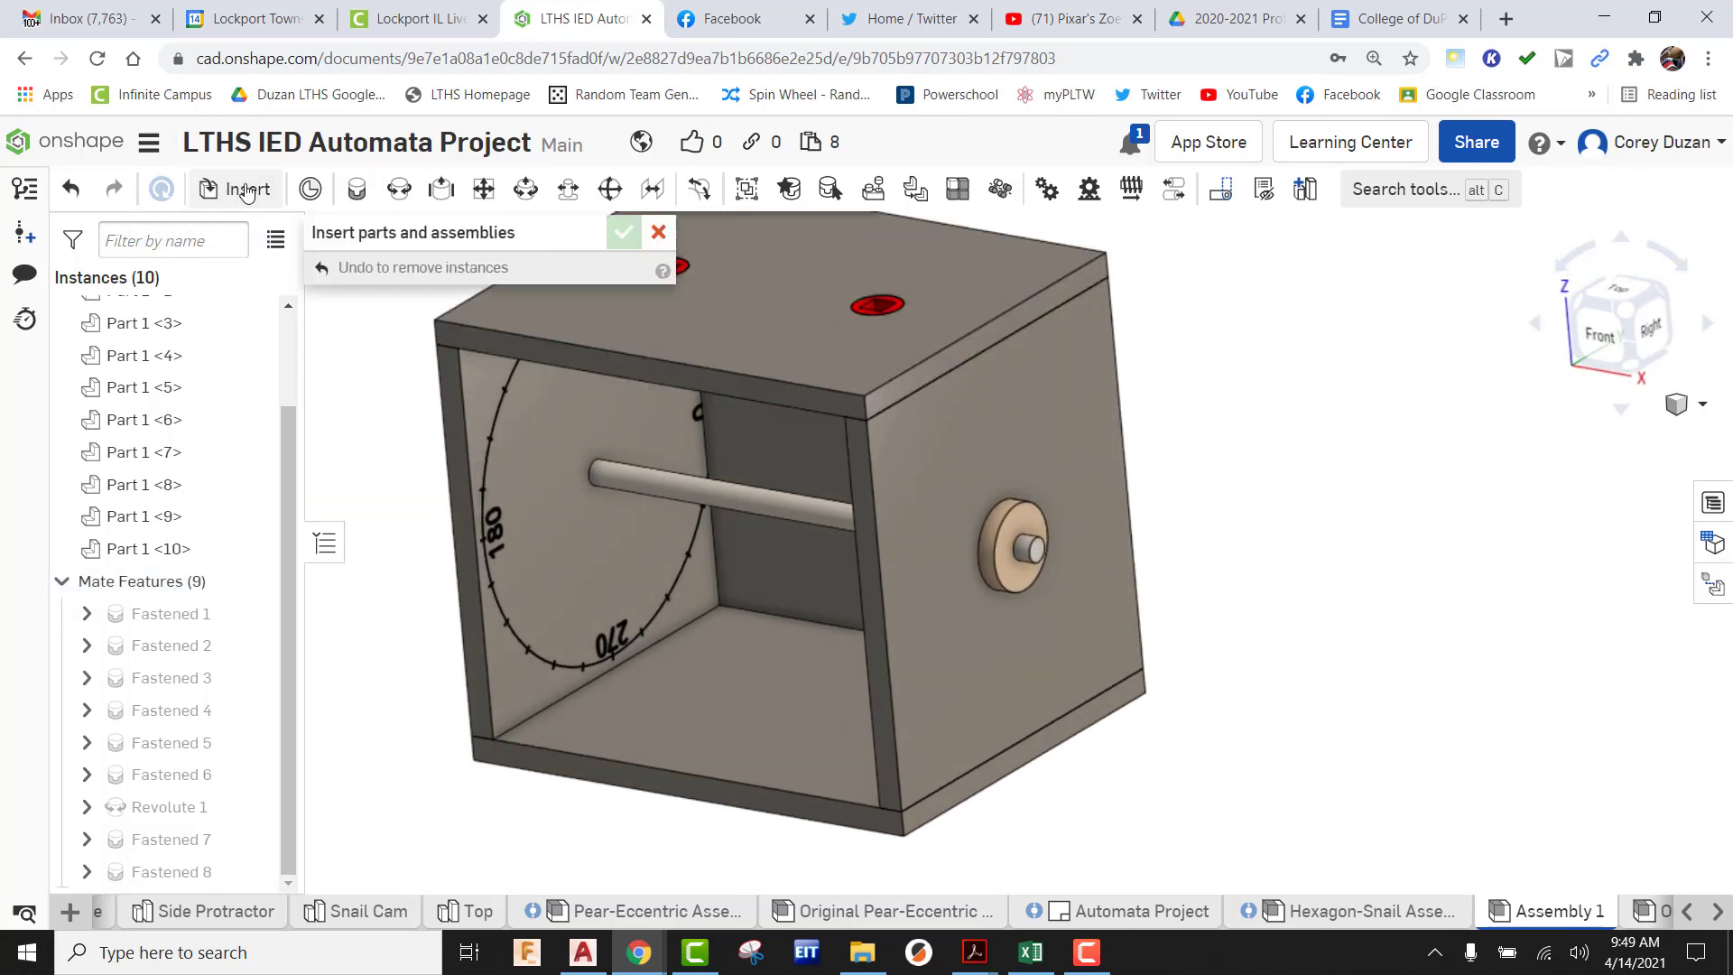
click(466, 702)
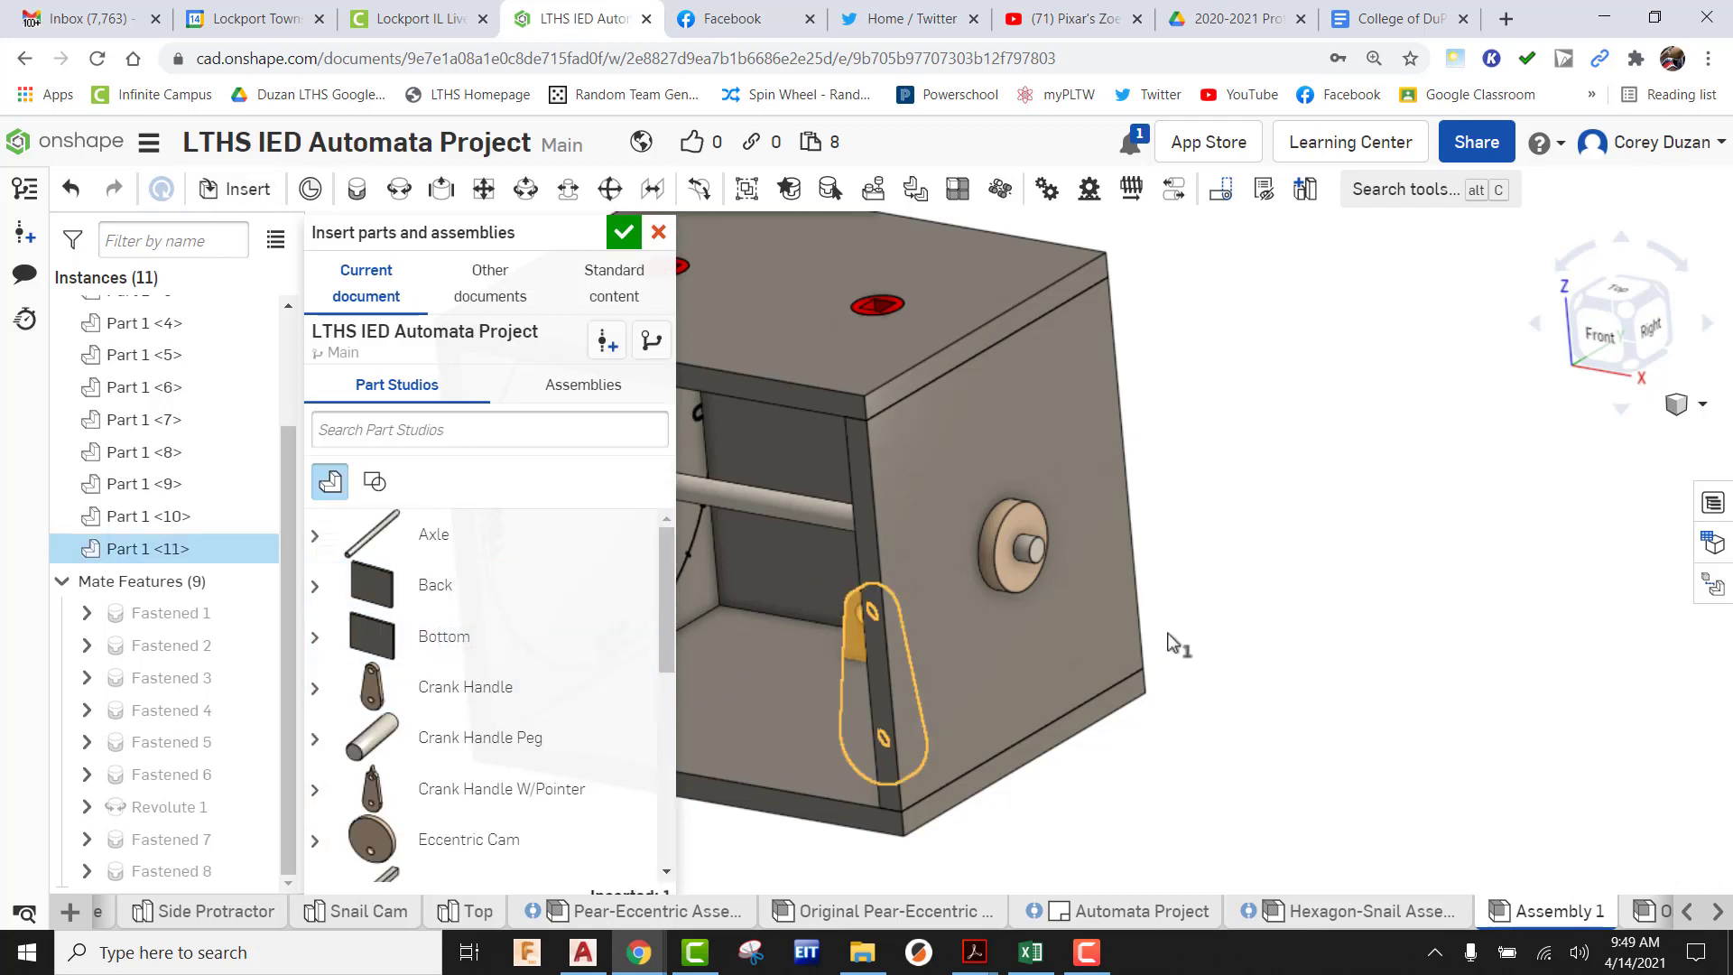
click(1368, 478)
click(621, 235)
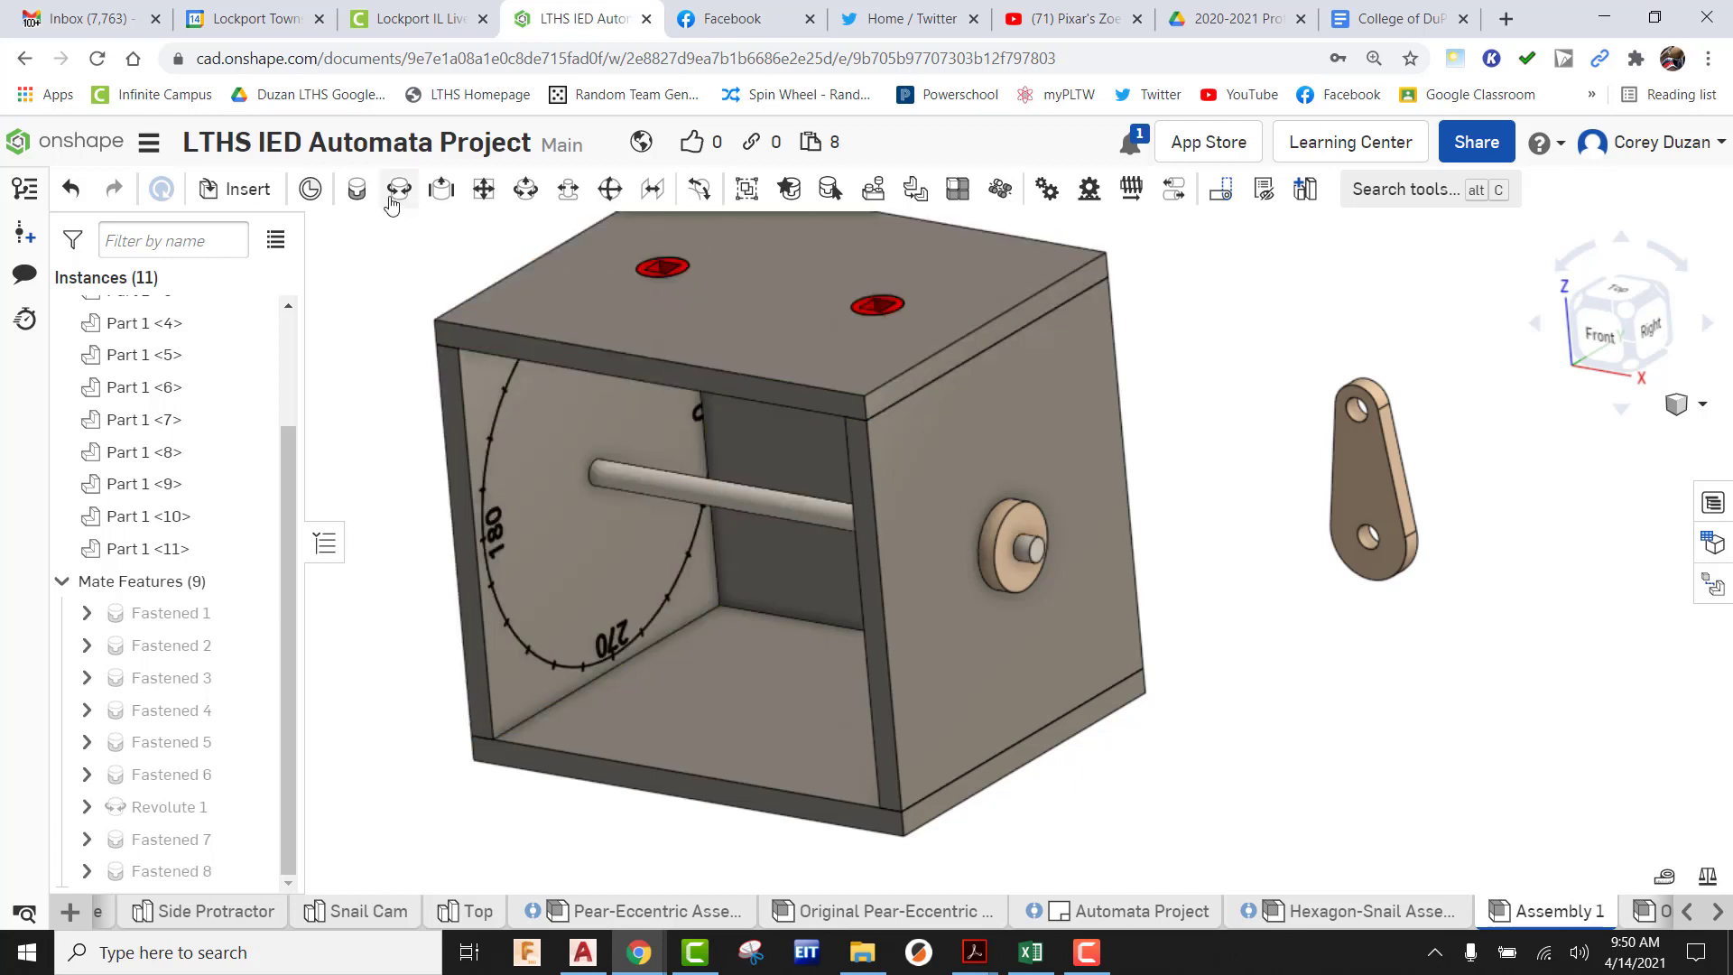
Create a Fastened mate between the center of the crank handle's lower hole on its front face and the axle's right end face
click(363, 191)
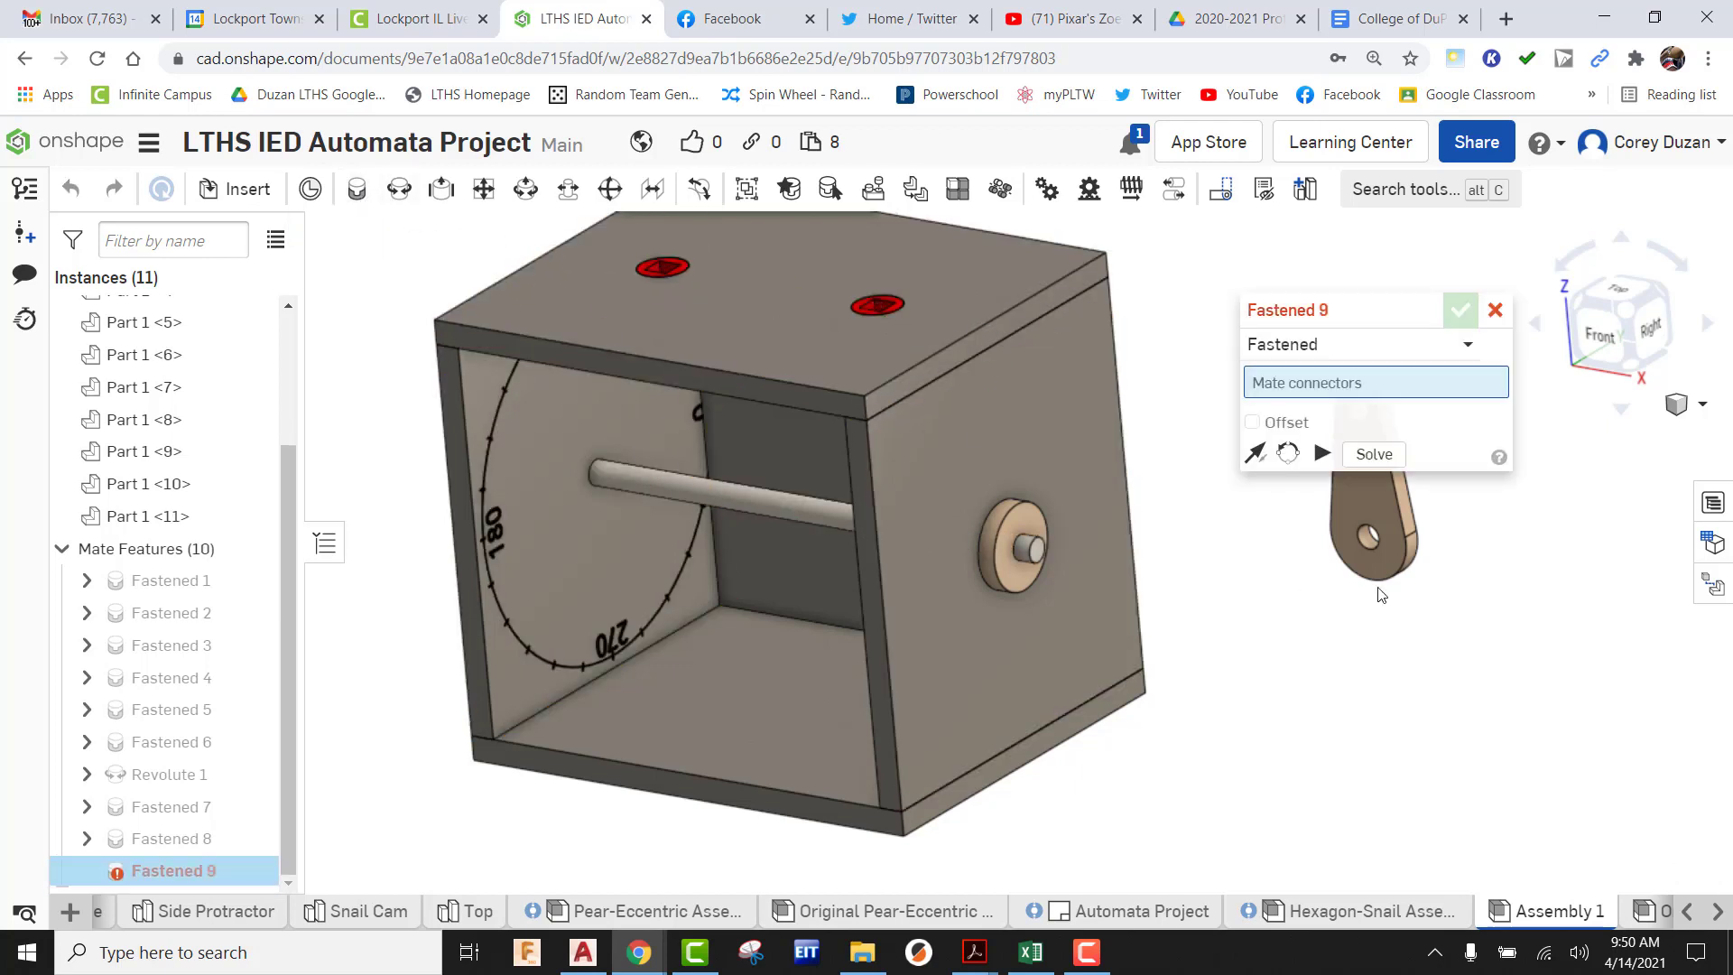
scroll(1369, 545, up, 8)
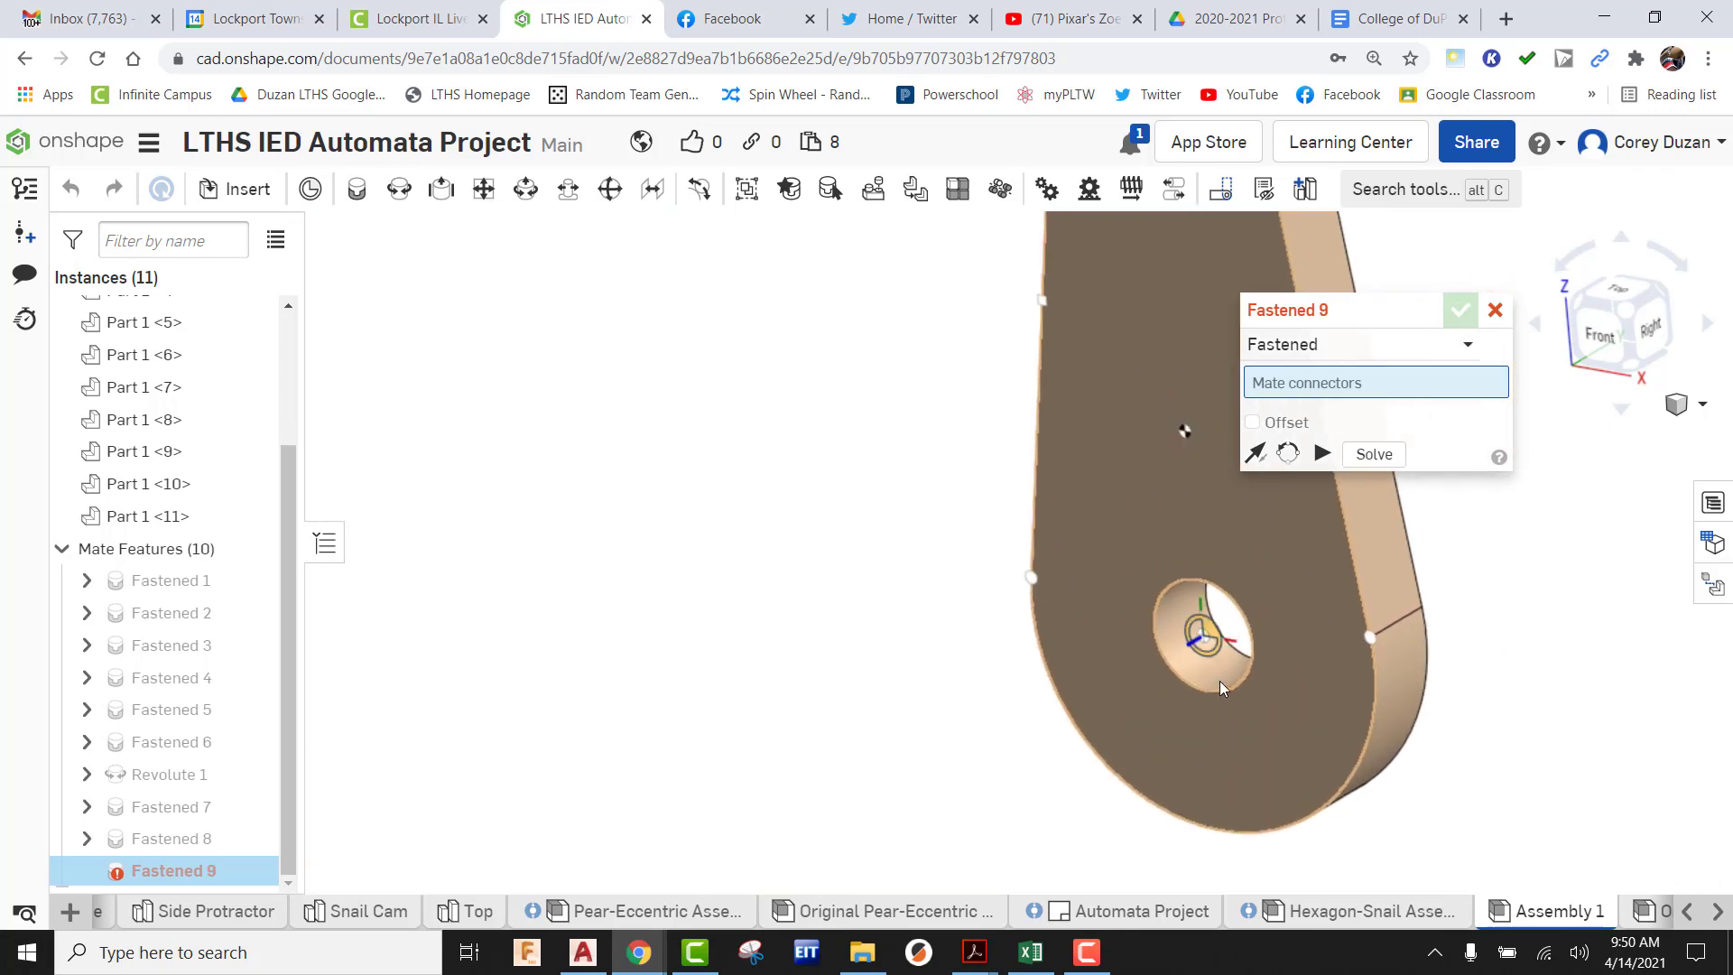
click(1201, 640)
scroll(990, 680, down, 5)
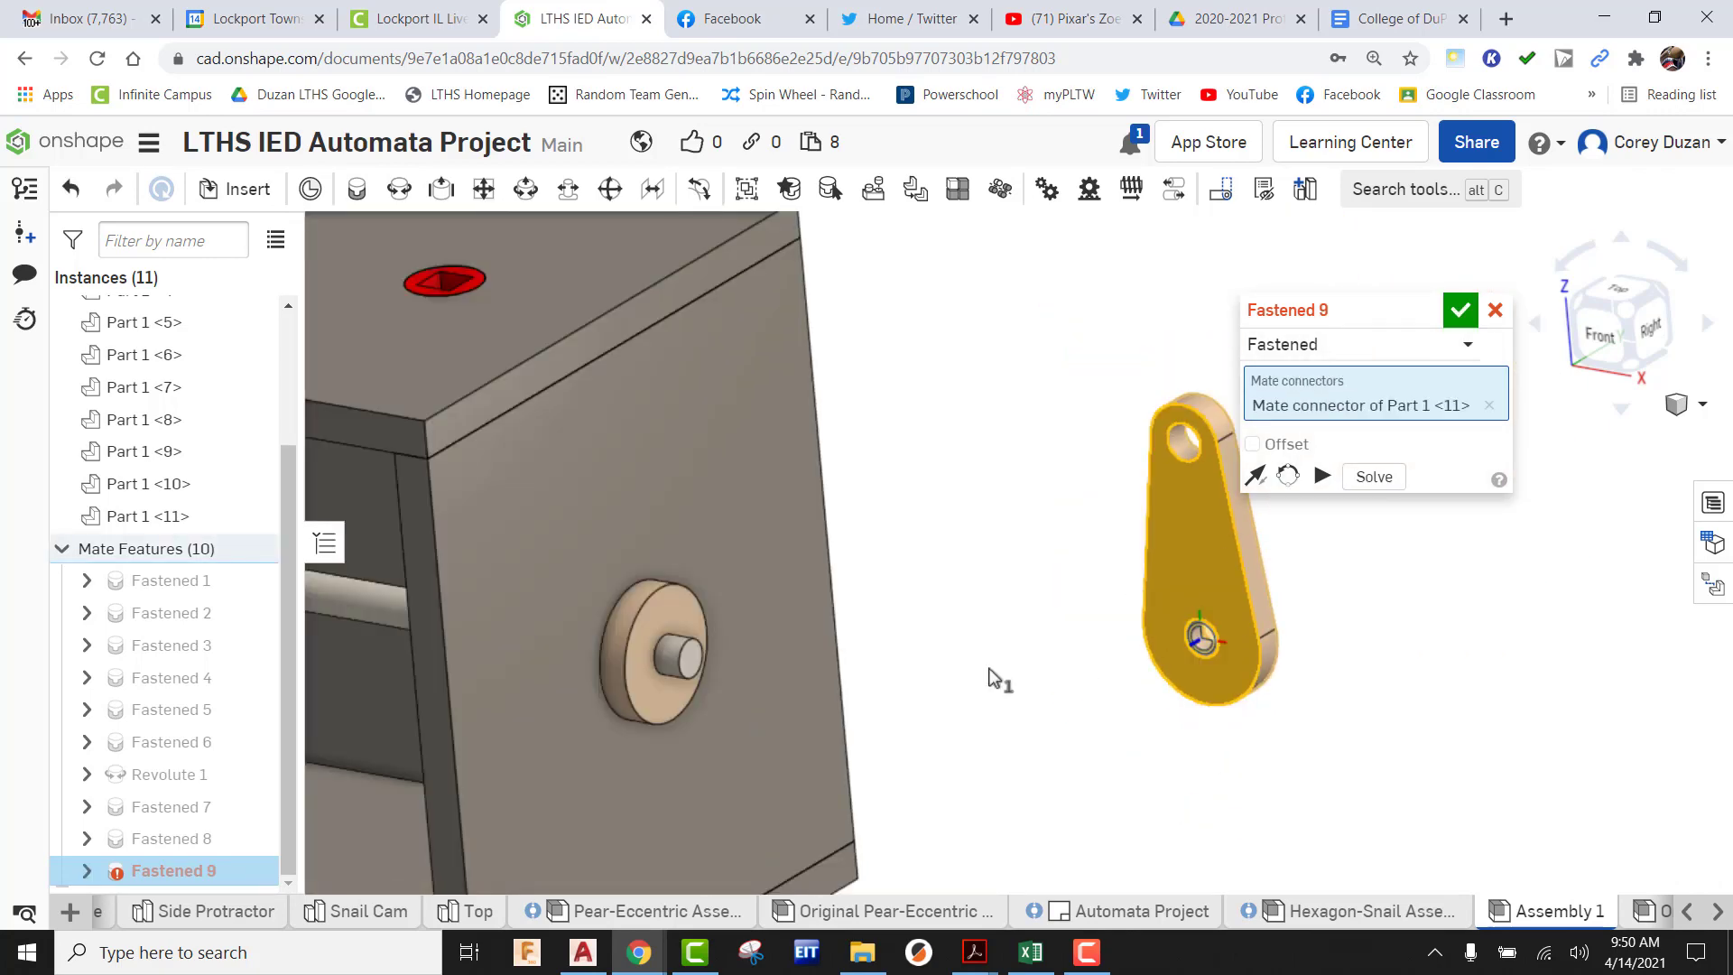
scroll(673, 650, up, 4)
scroll(677, 654, up, 4)
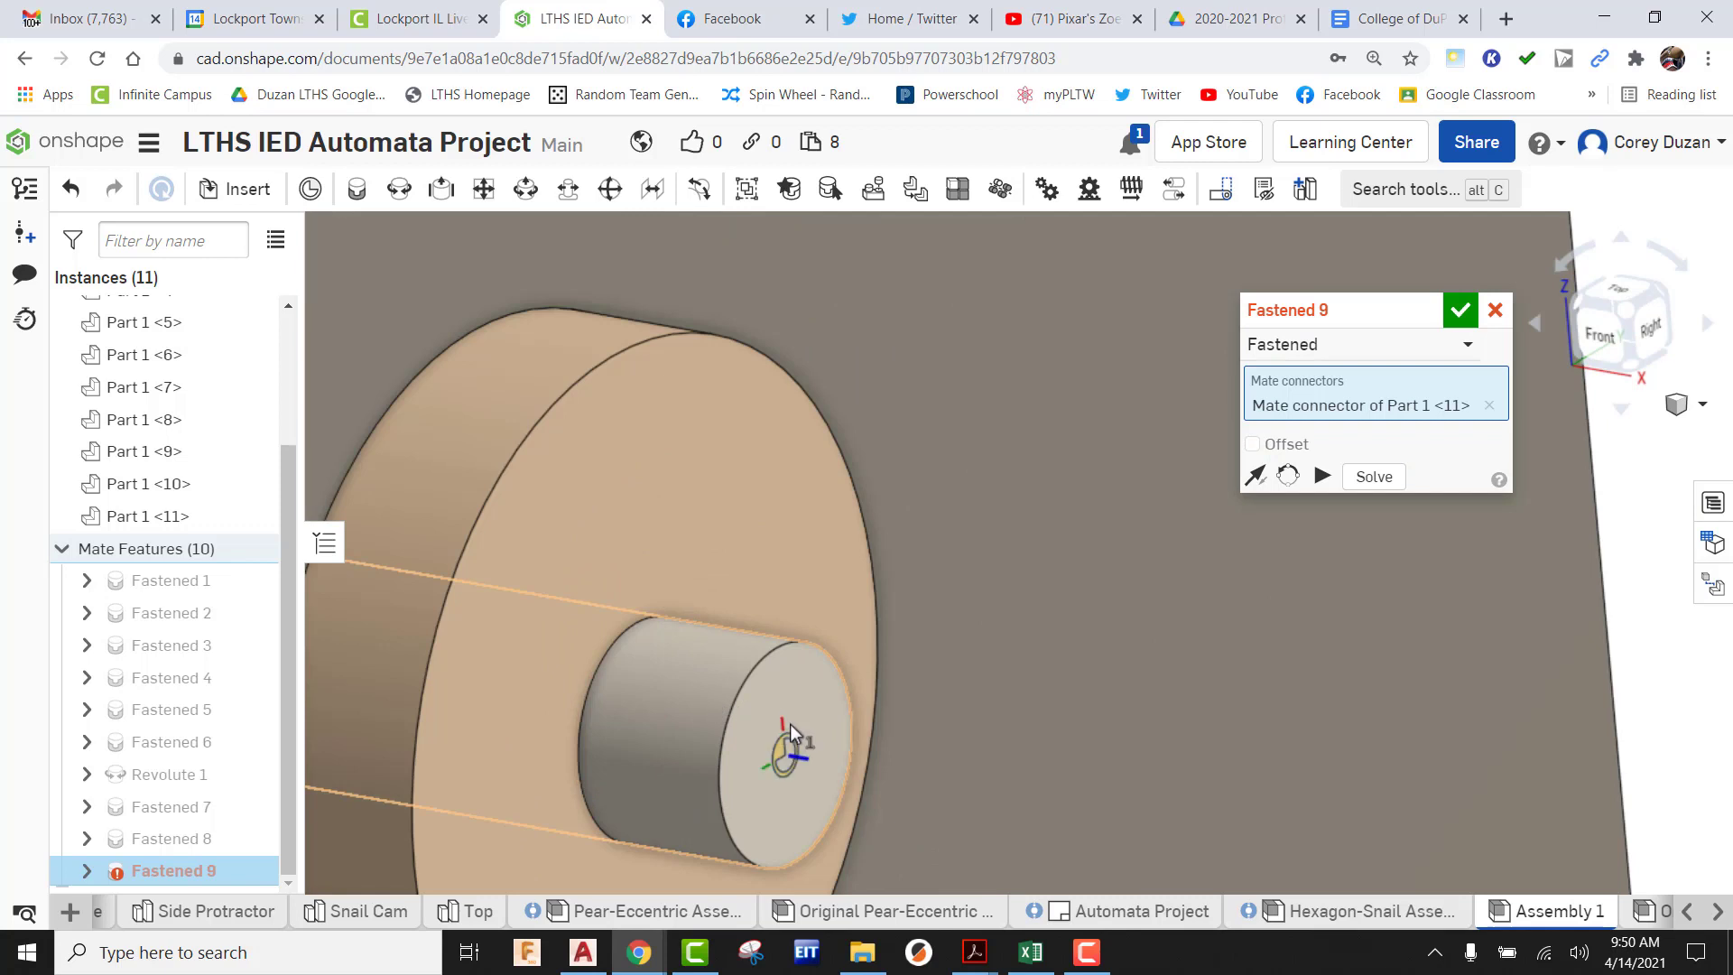
click(788, 749)
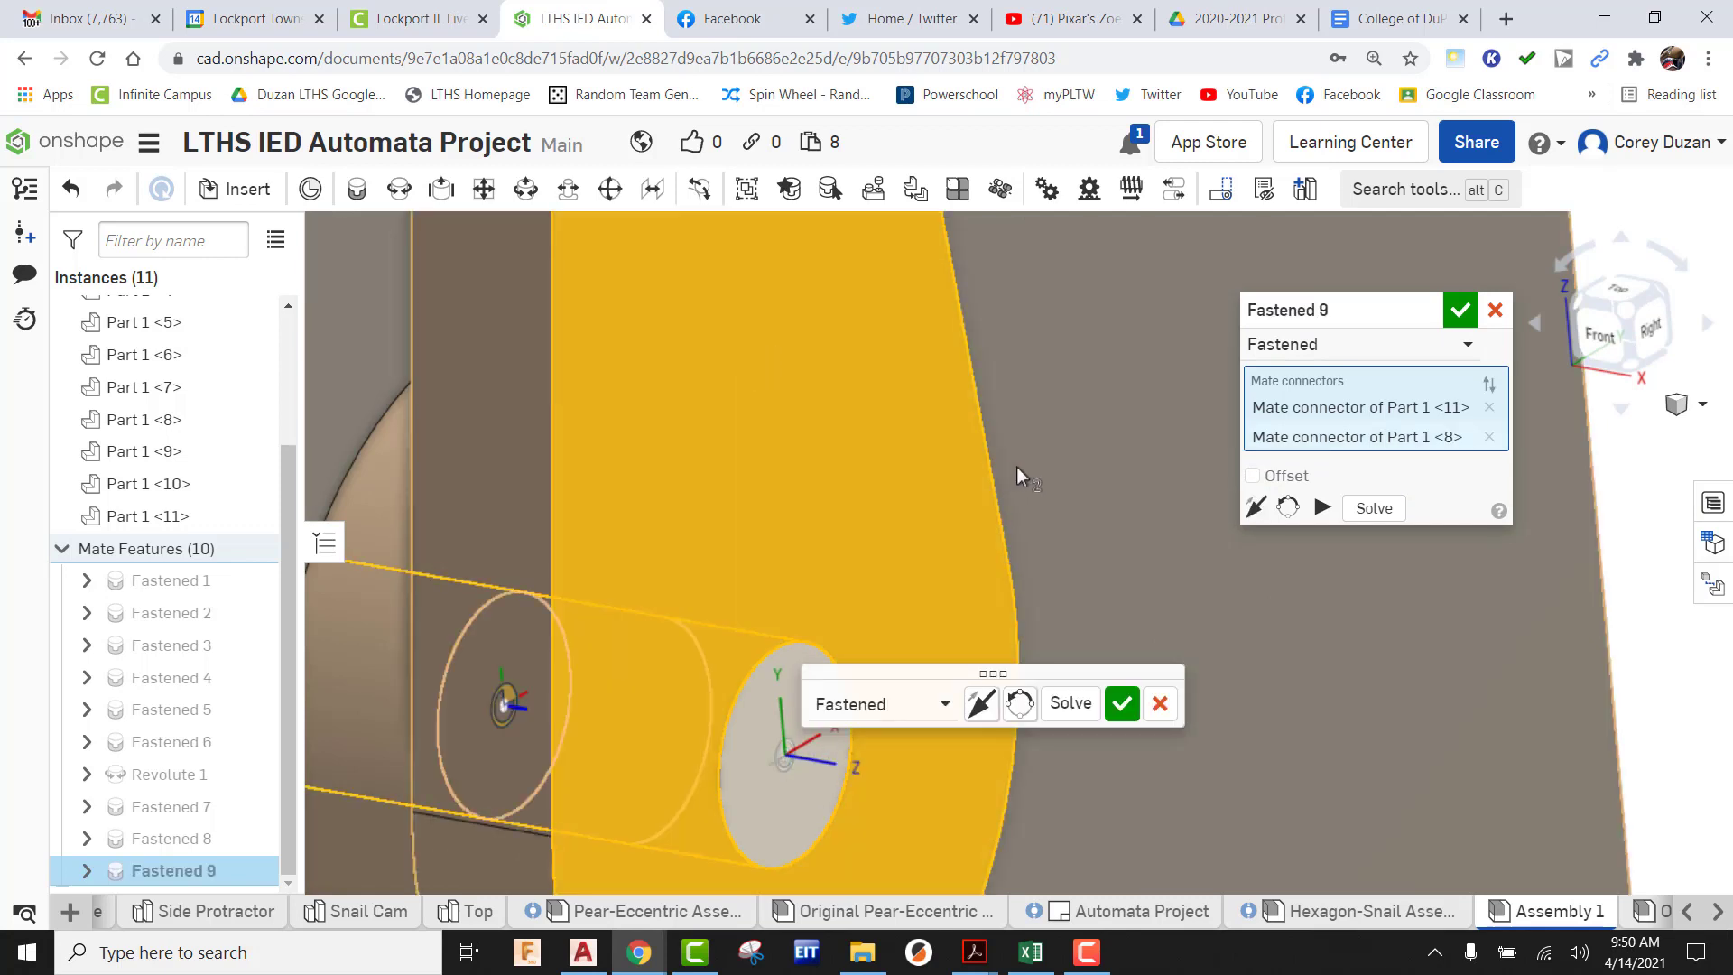
scroll(1037, 484, down, 3)
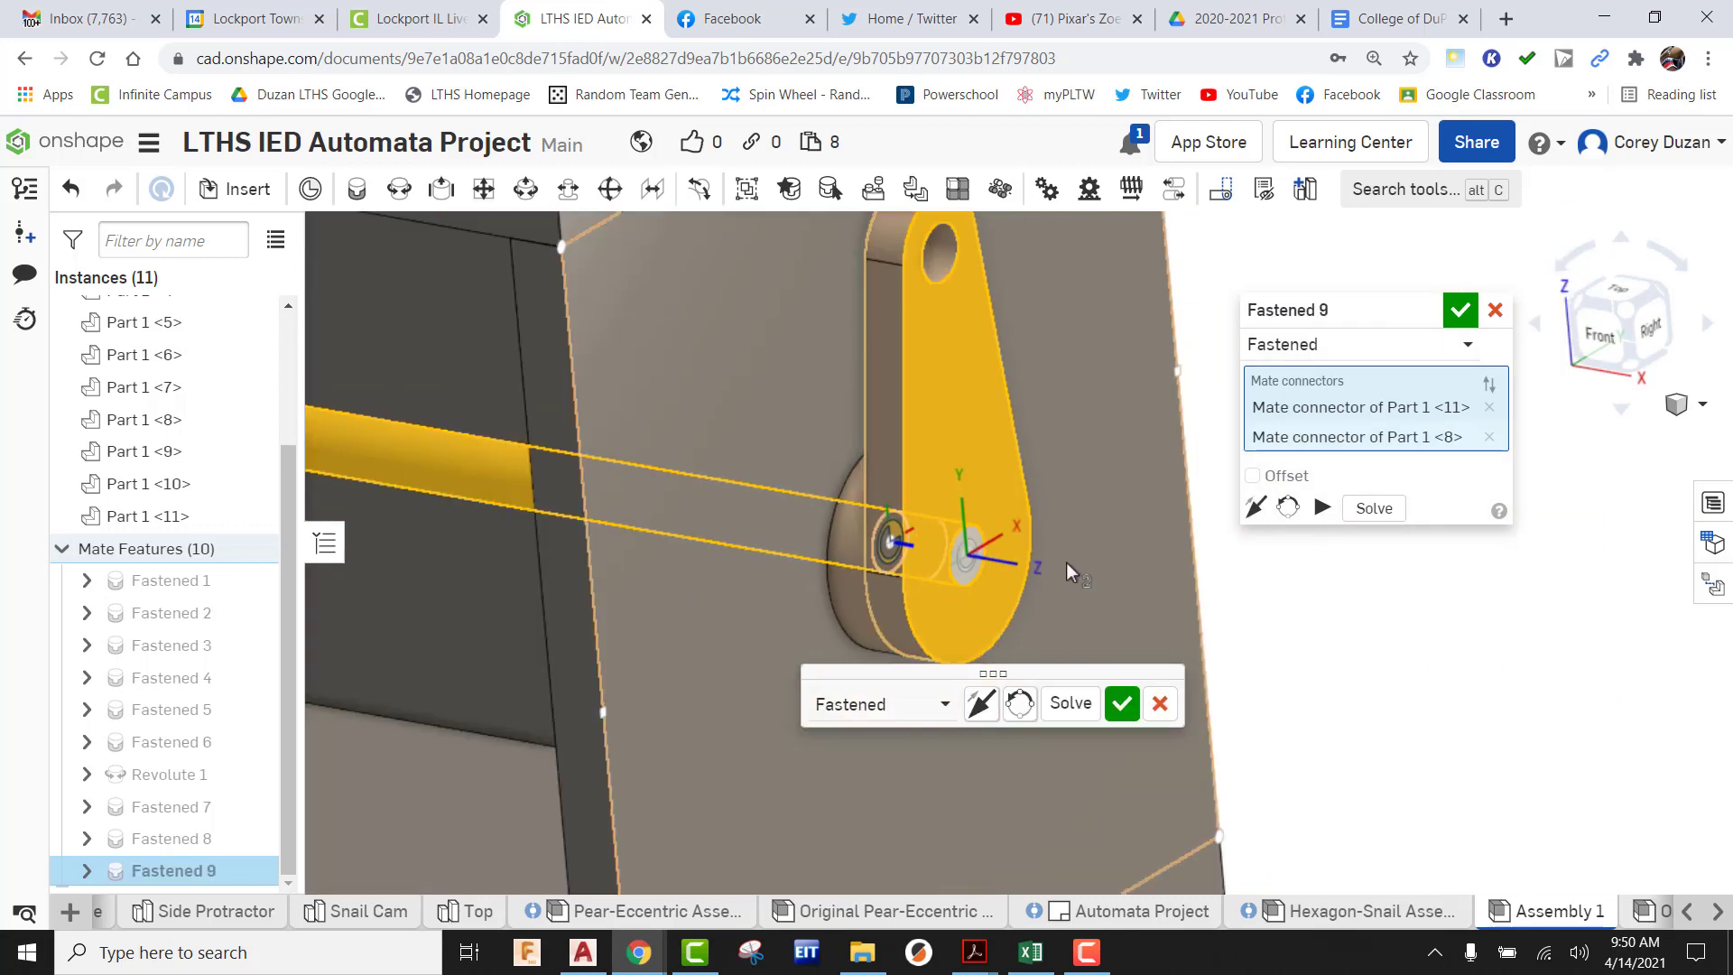
Try the axis flip and quarter-turn rotations on the crank handle's Fastened mate, leave the handle pointing up and accept the mate
click(1256, 508)
click(1256, 508)
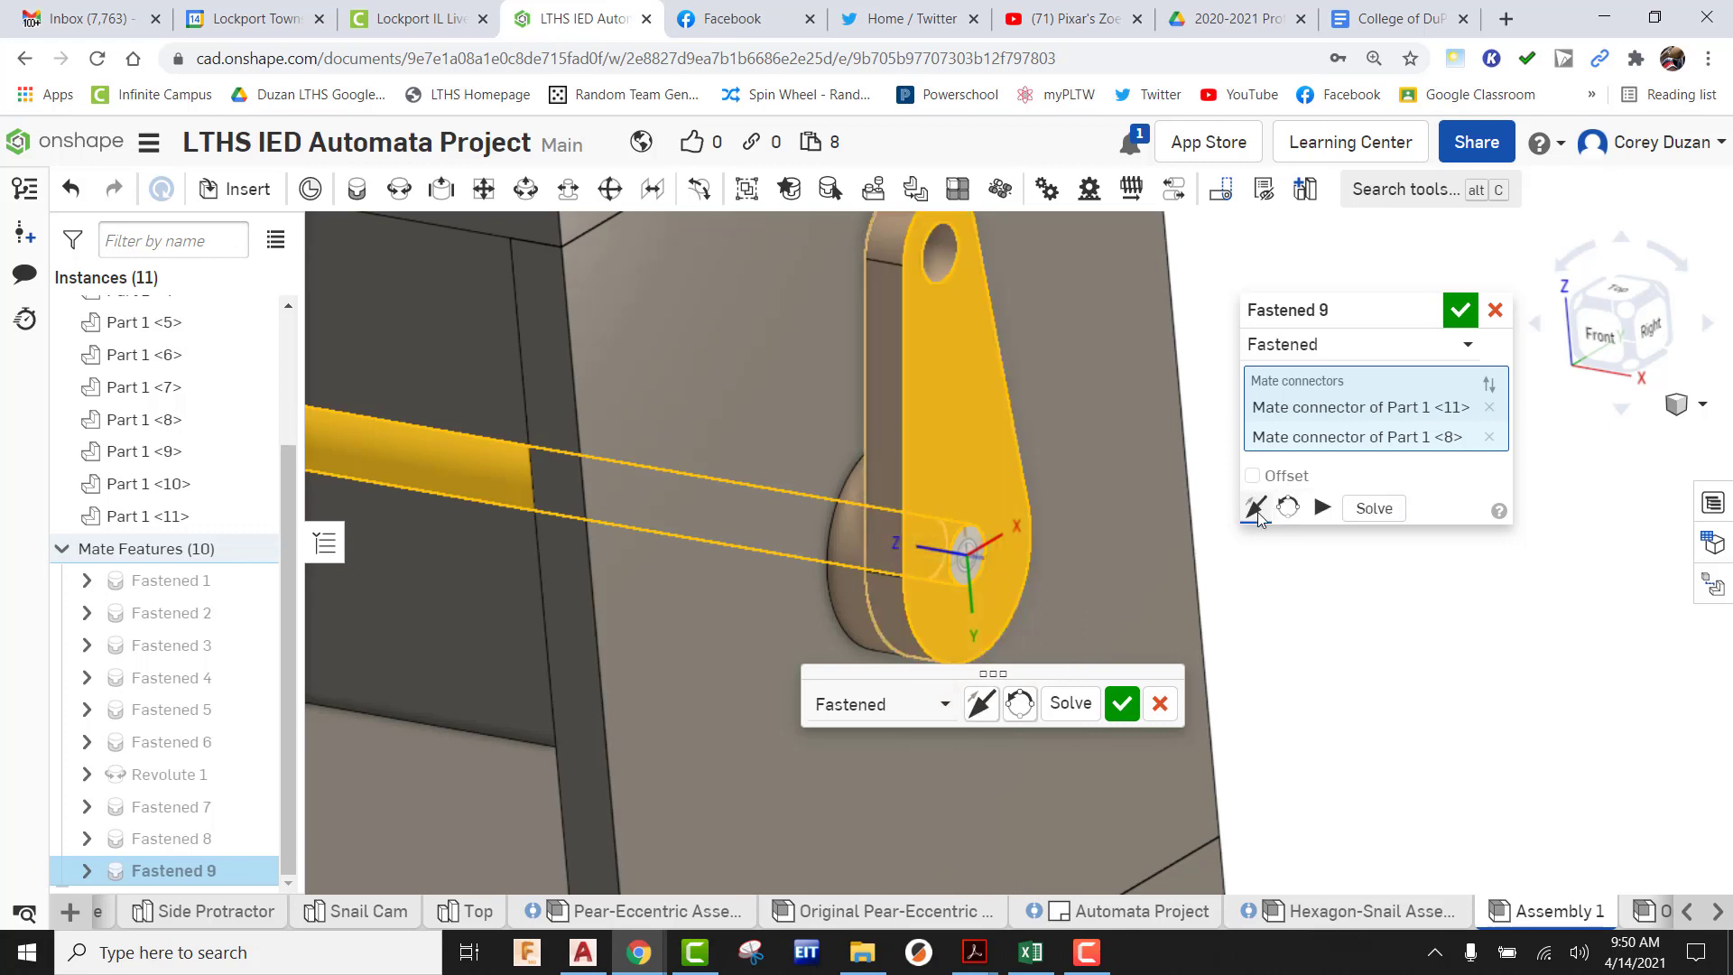
scroll(1118, 534, down, 3)
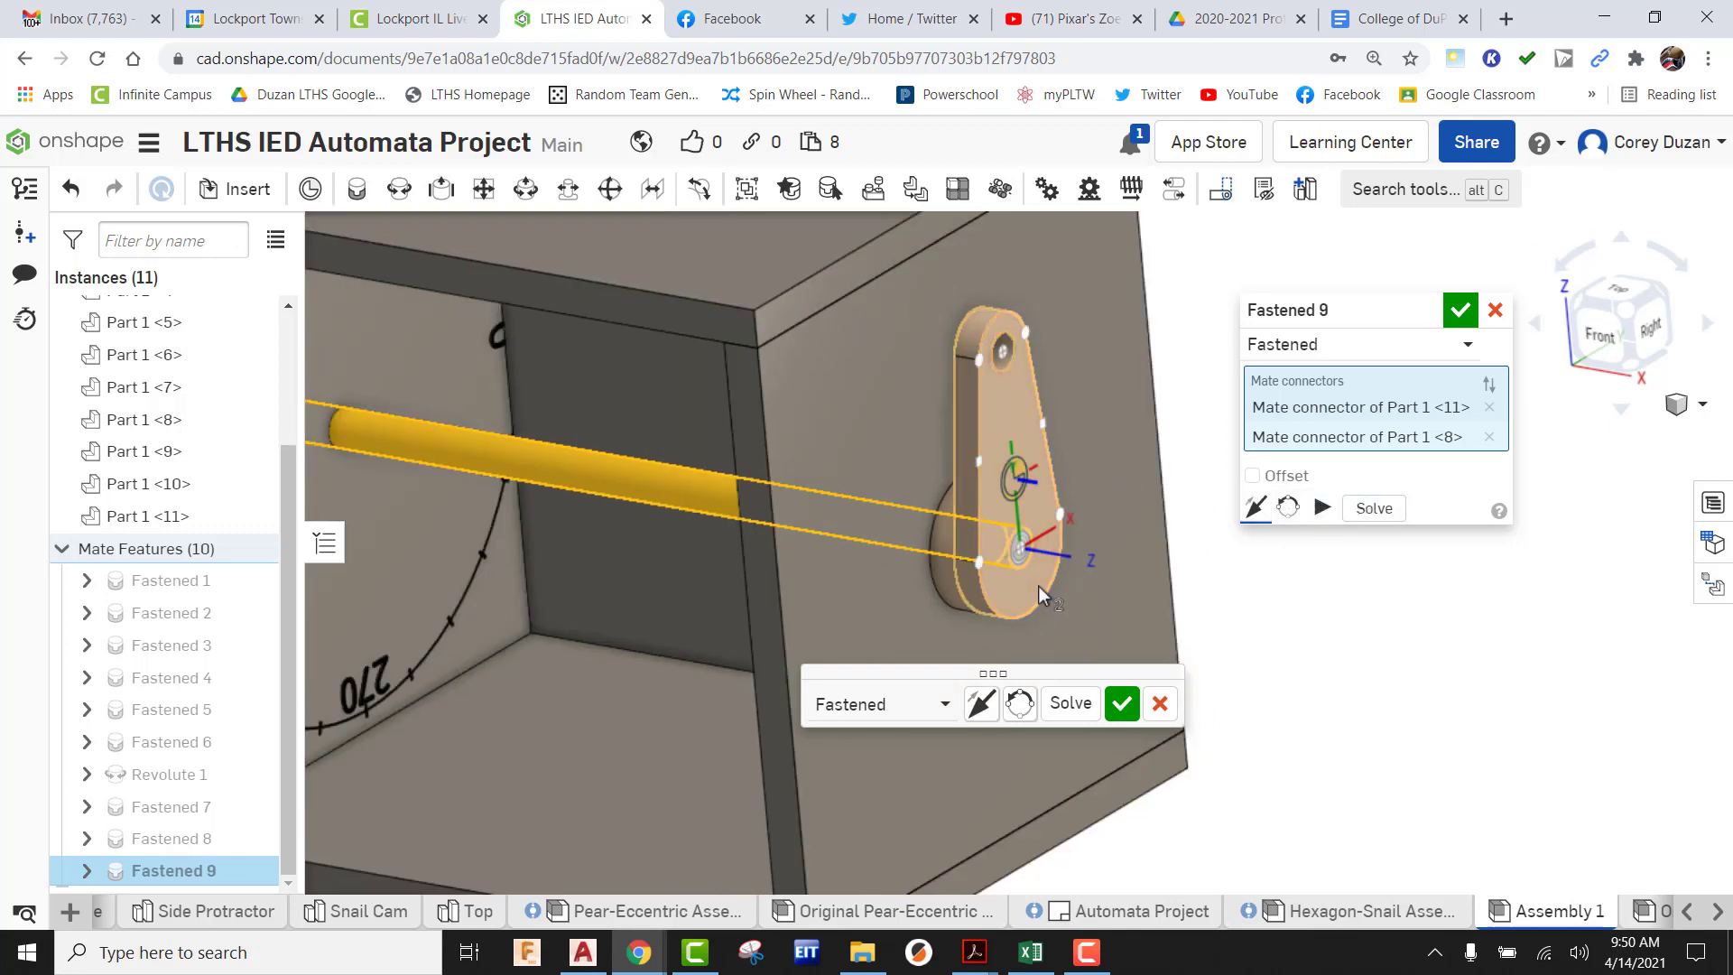
click(1289, 507)
click(1289, 507)
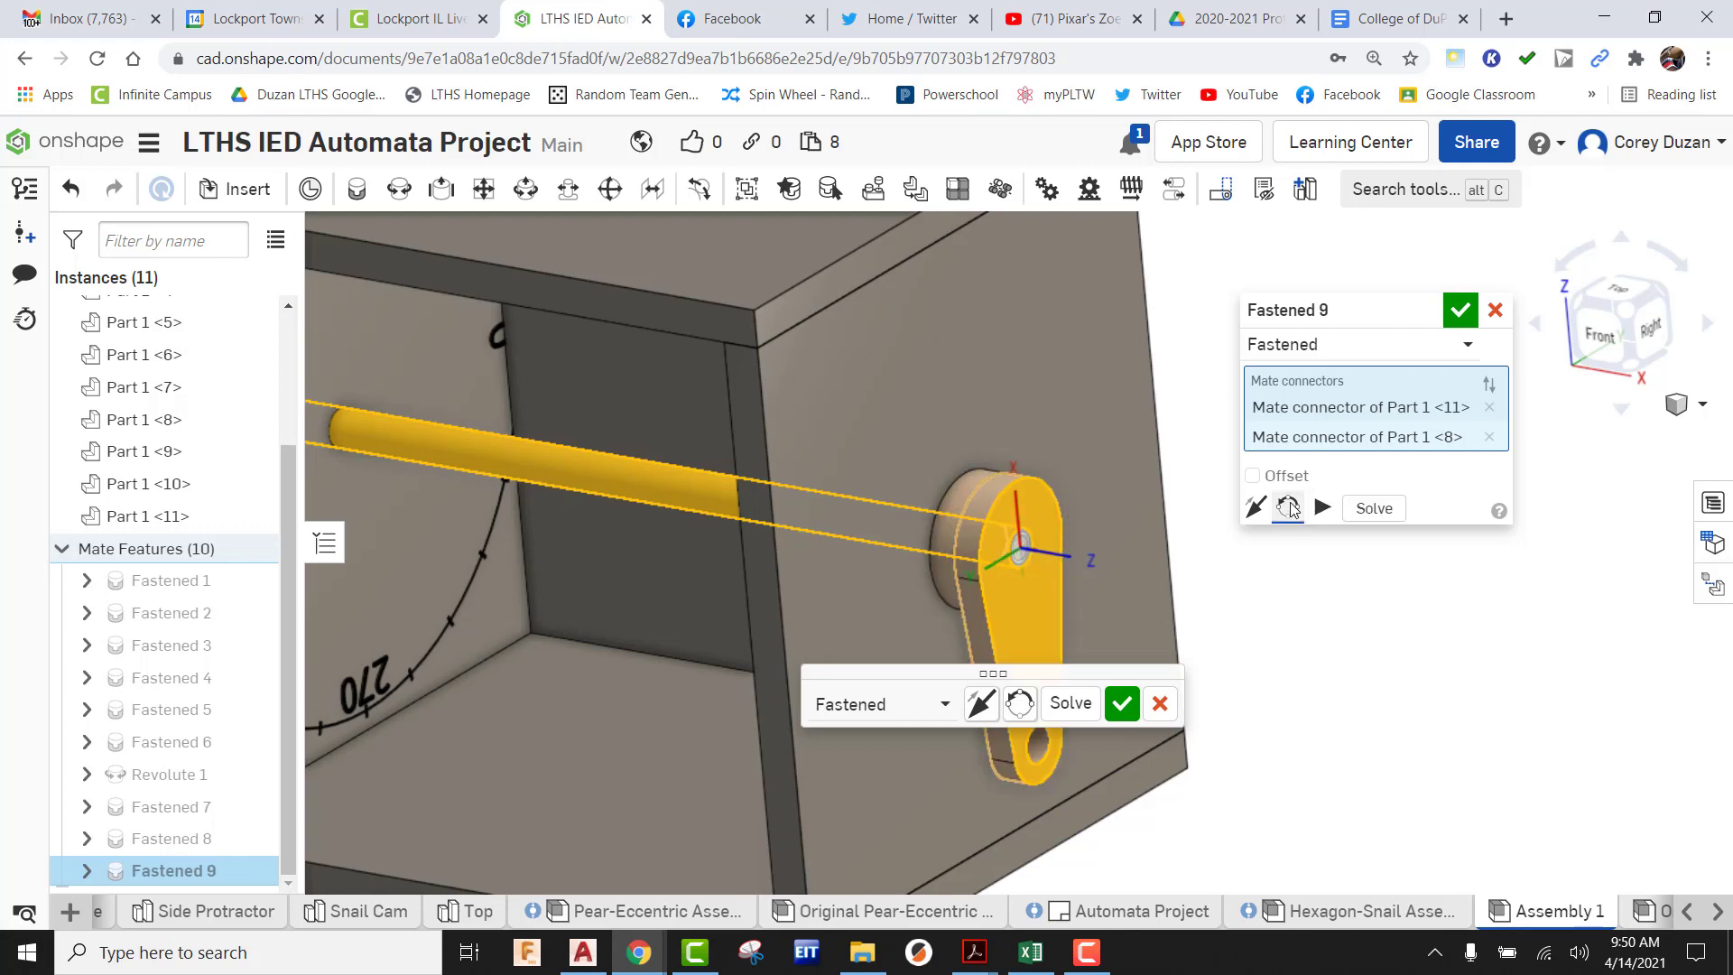
click(1289, 508)
click(1289, 507)
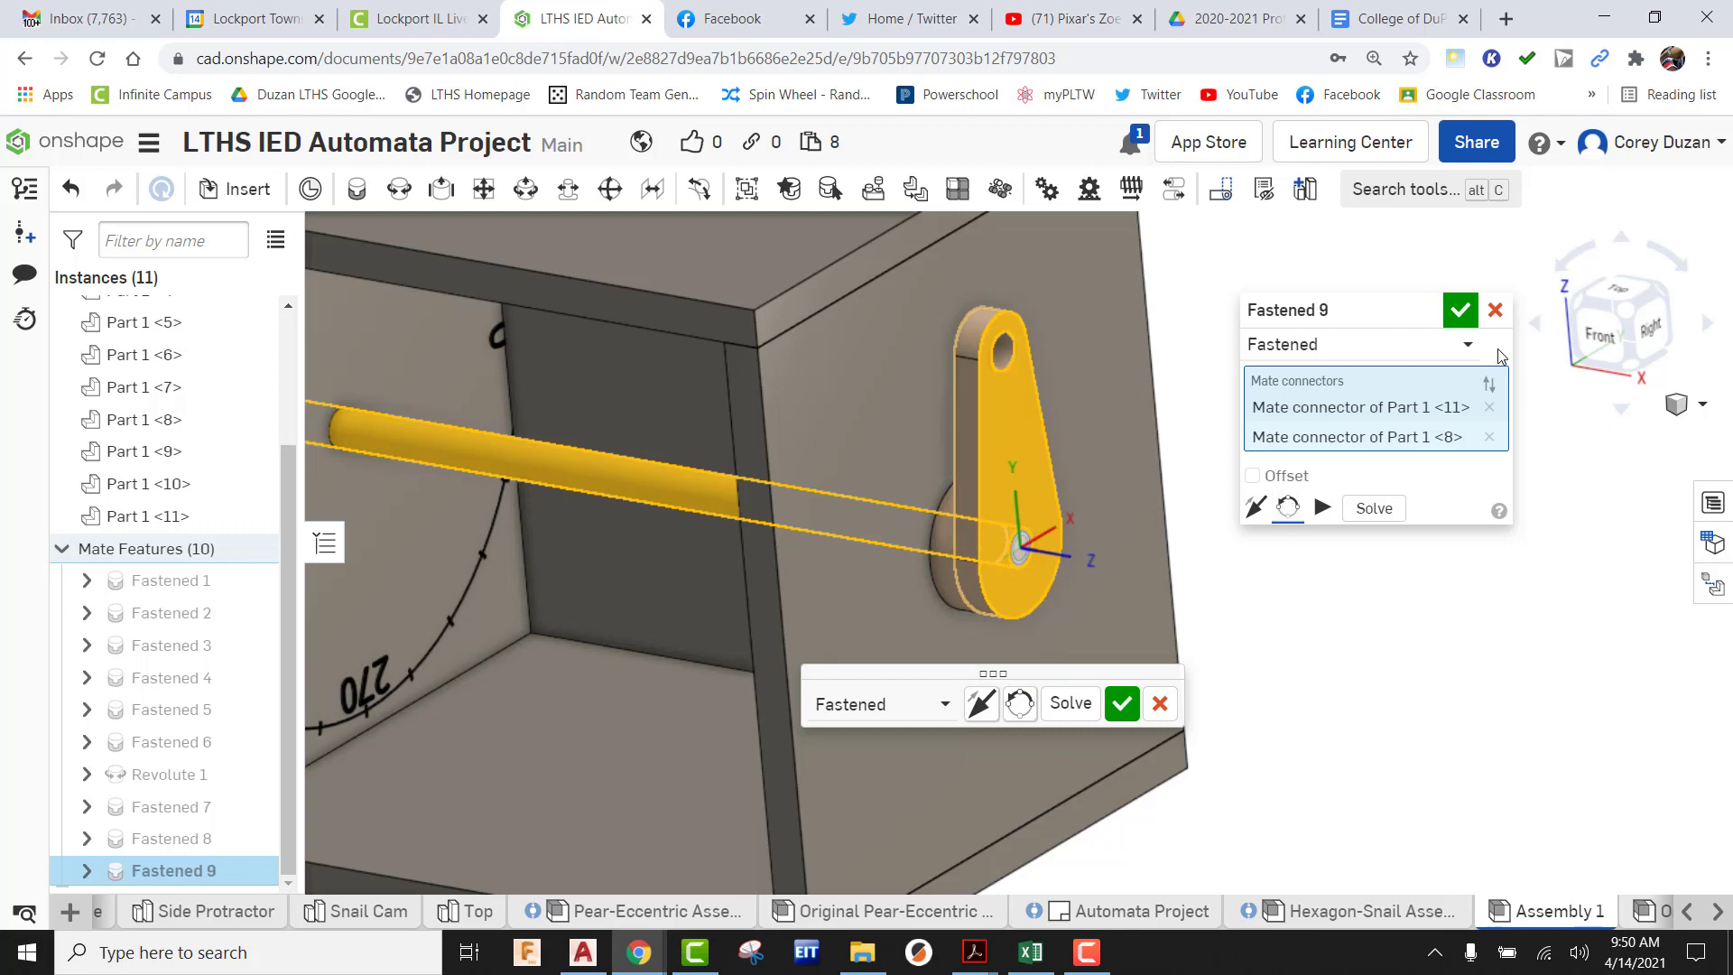
click(1460, 310)
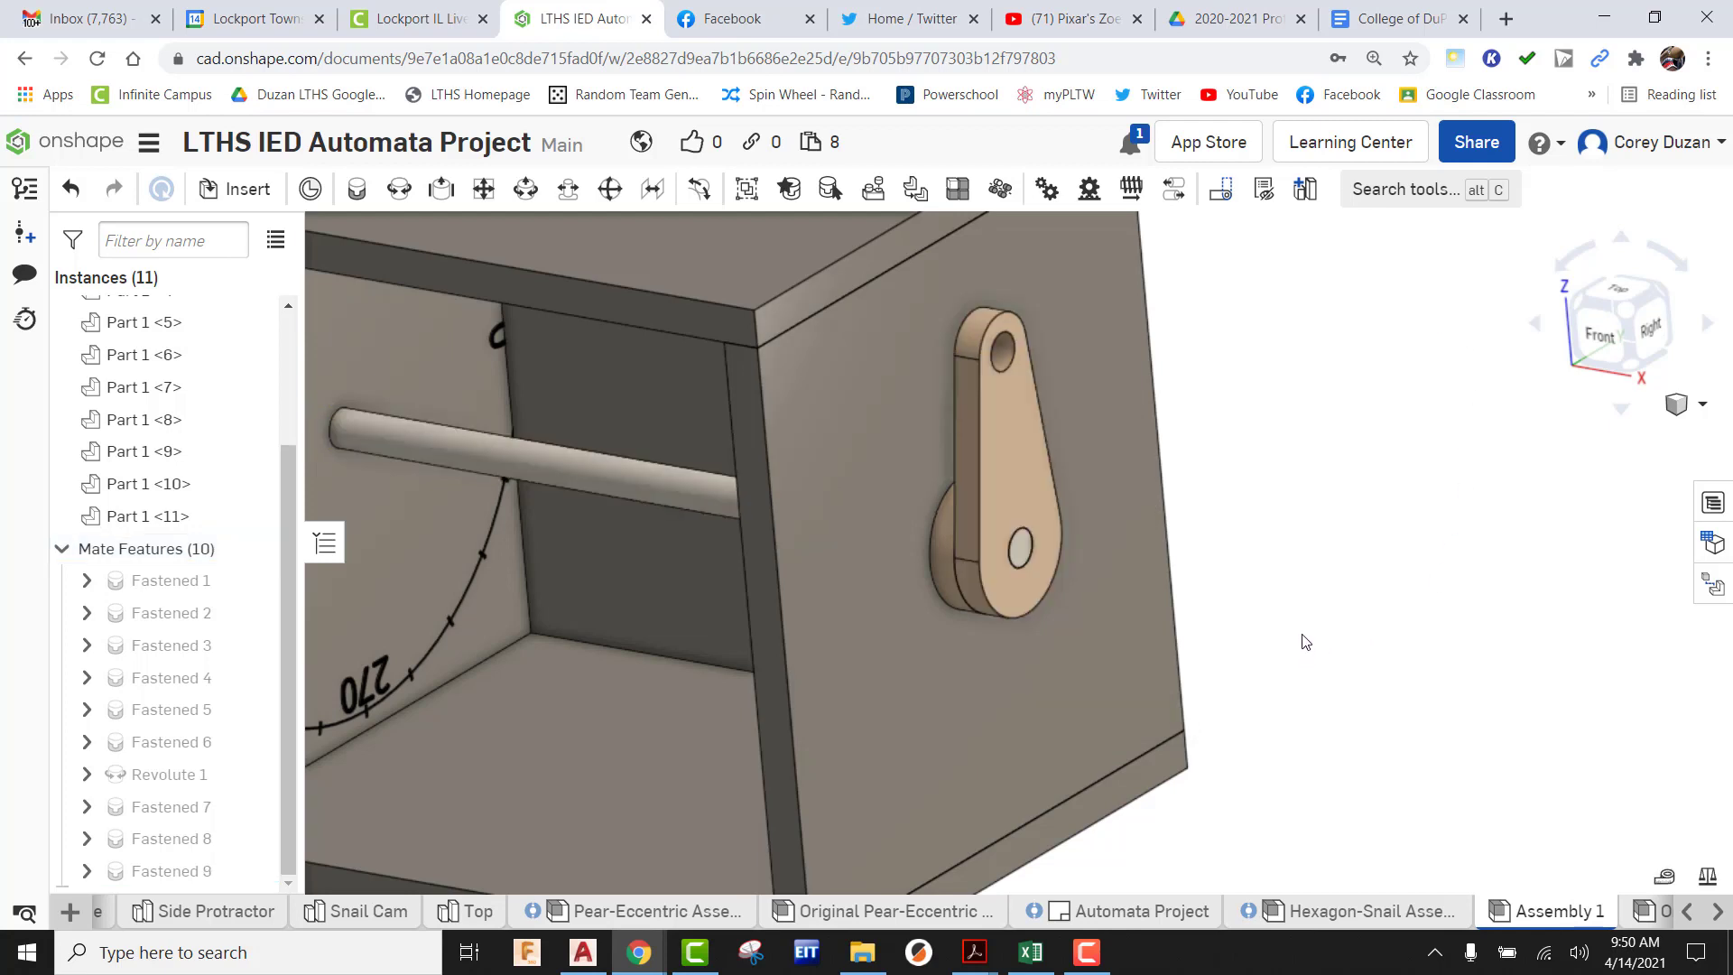
Open the animation settings for the Revolute 1 mate in an isometric view and set the playback type to Loop
click(1624, 311)
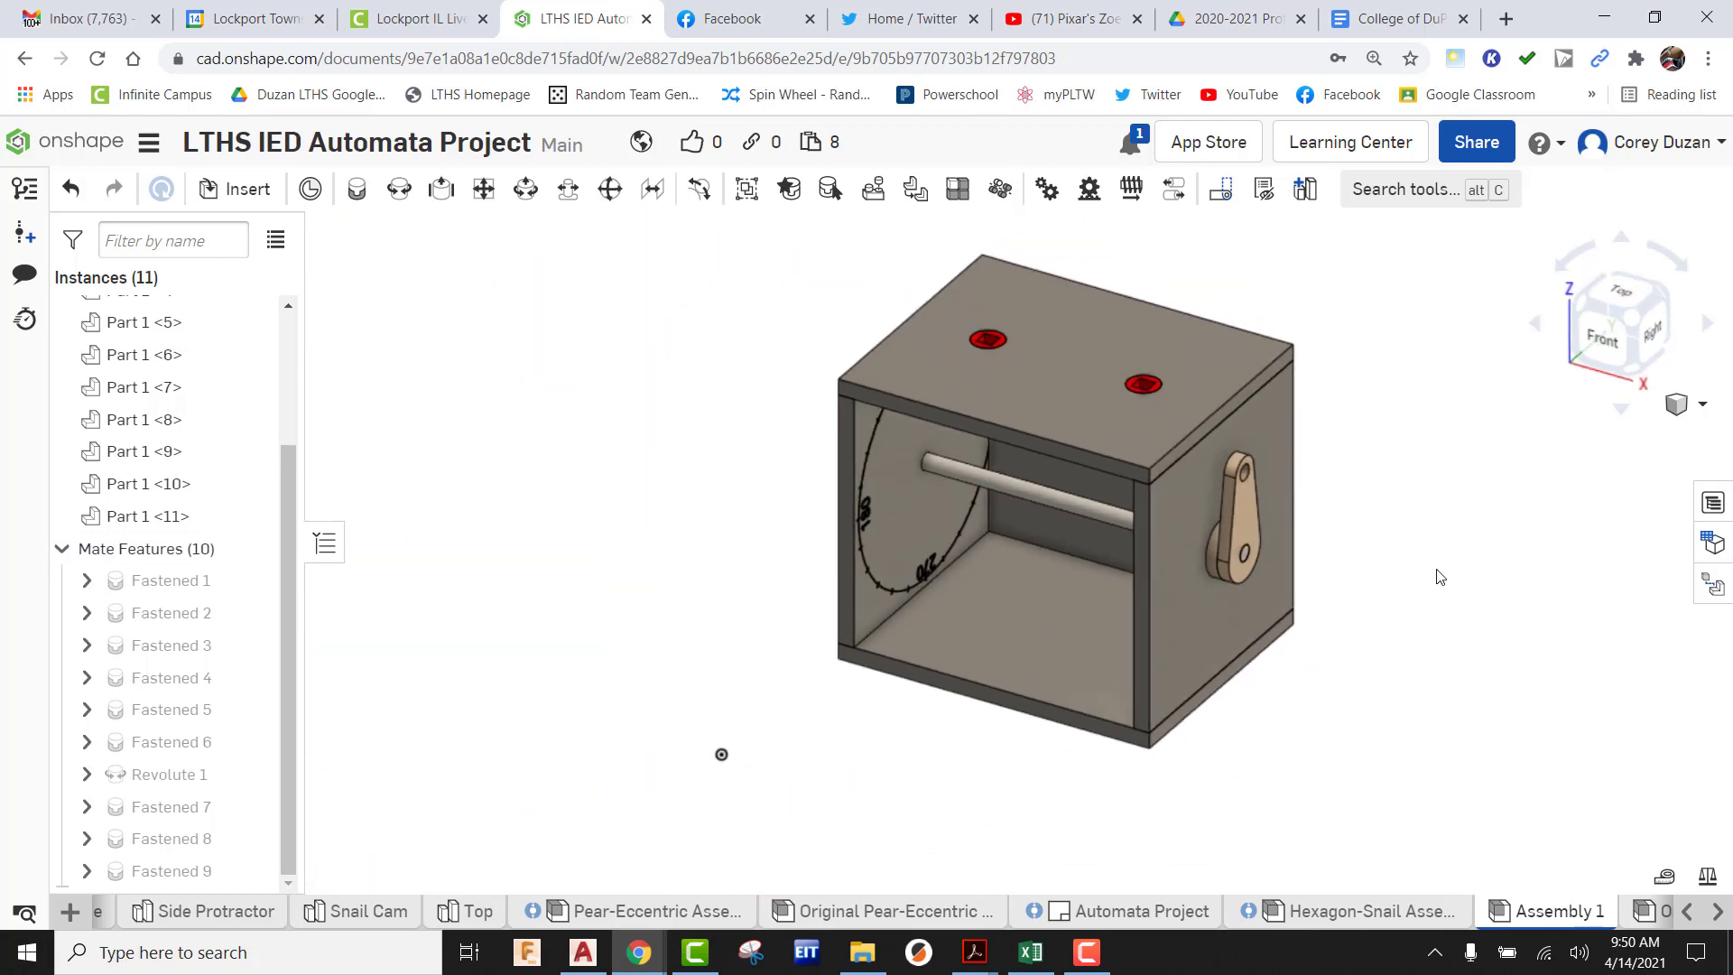
right_click(137, 776)
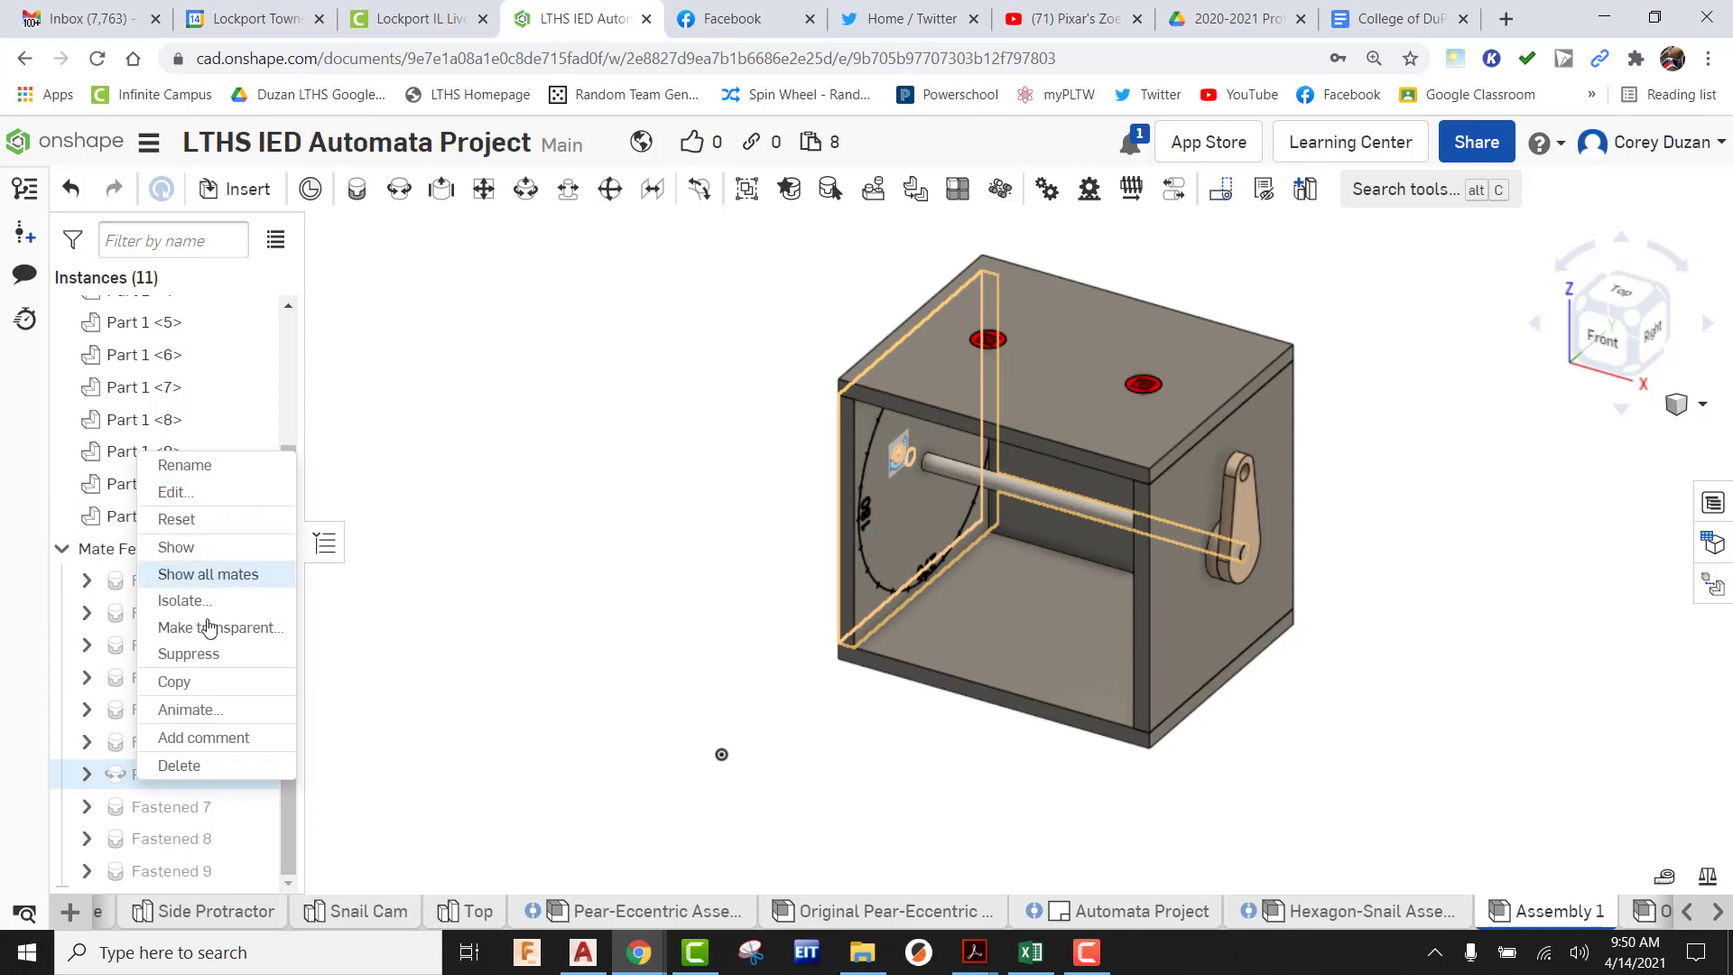
click(189, 709)
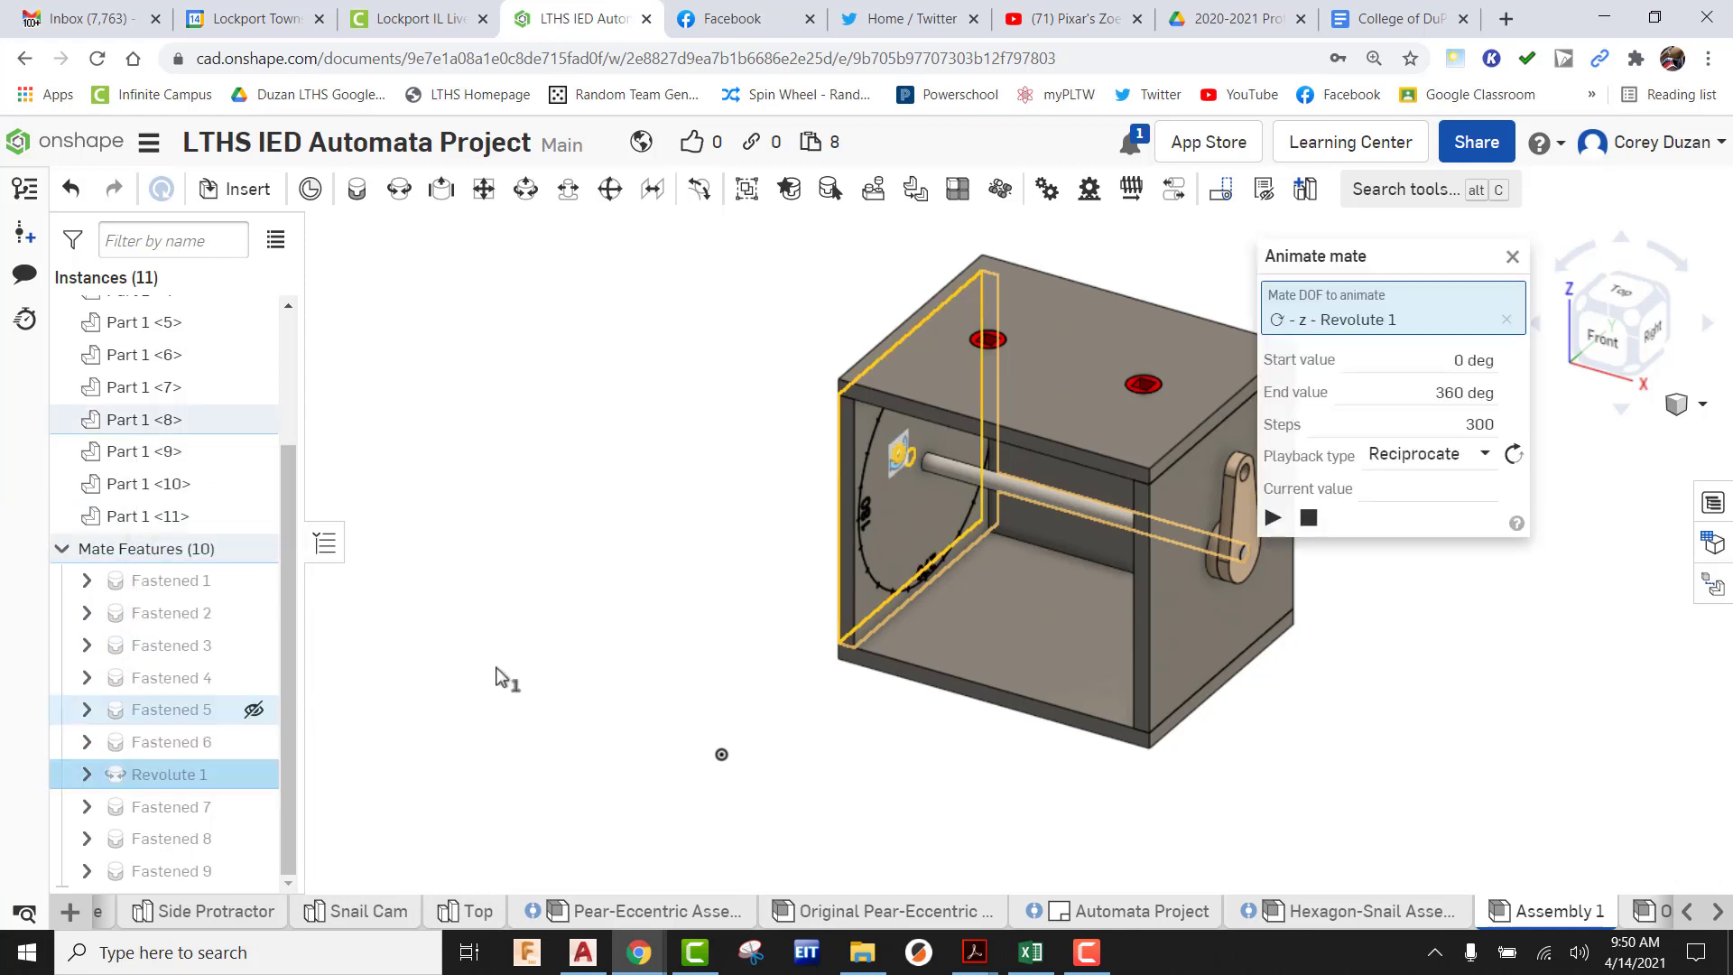
click(1484, 457)
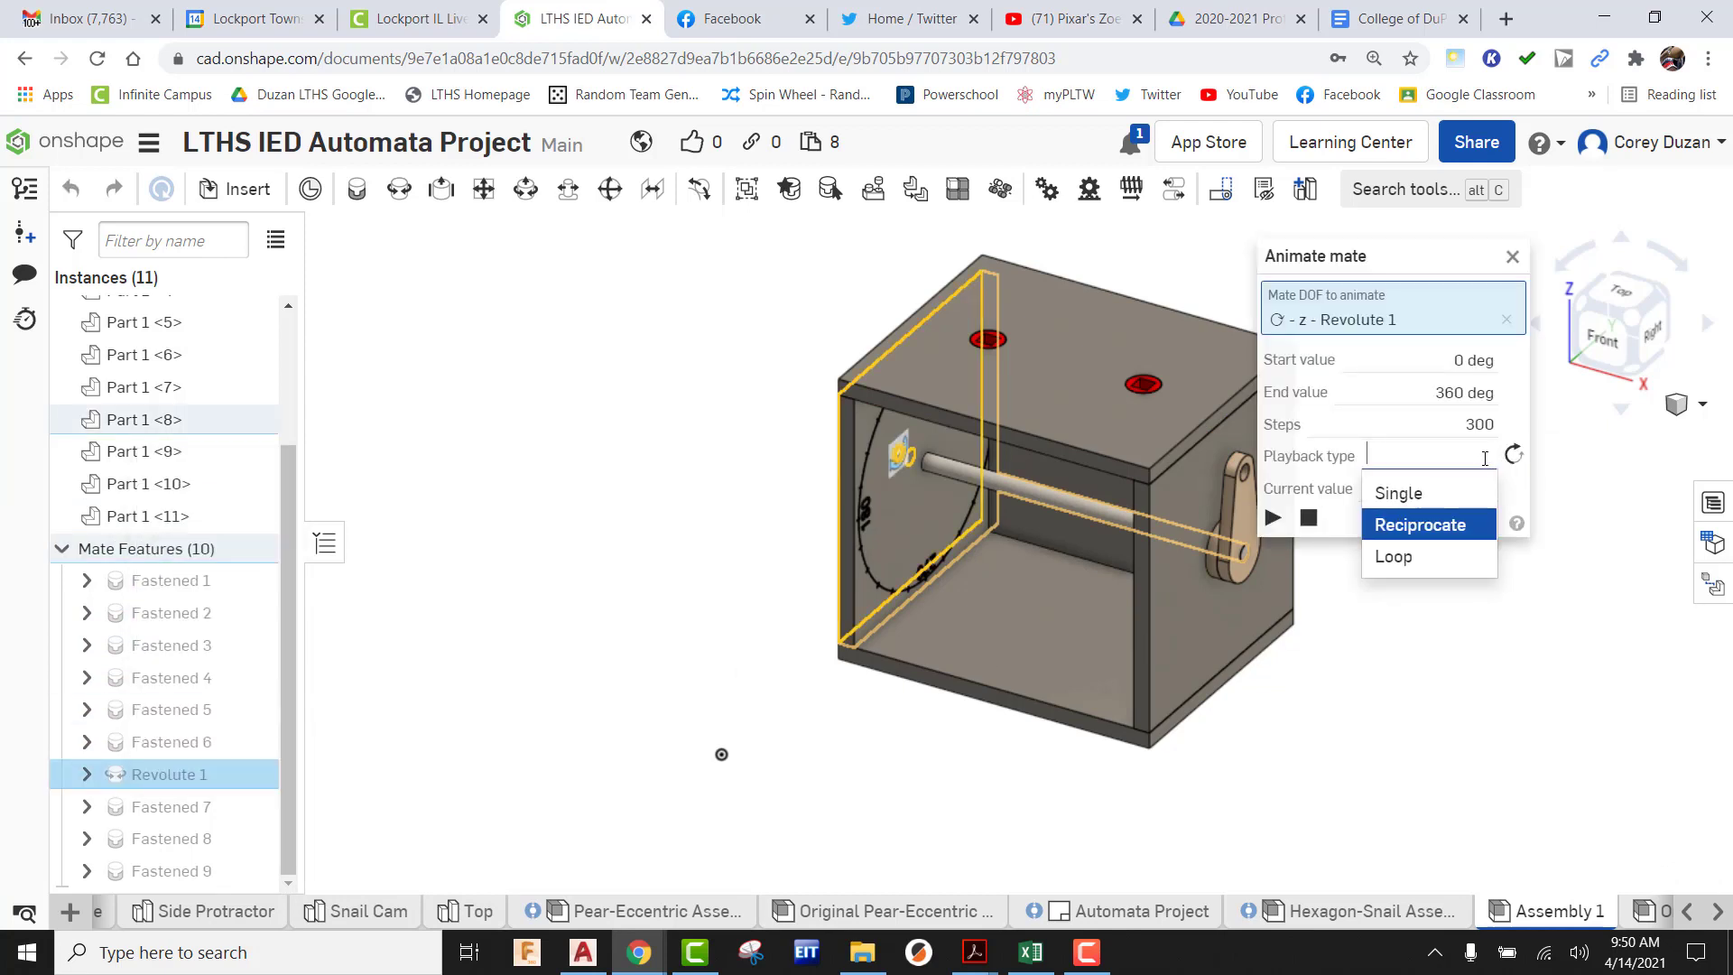
click(1421, 560)
drag(1405, 259, 1510, 354)
scroll(1255, 452, up, 5)
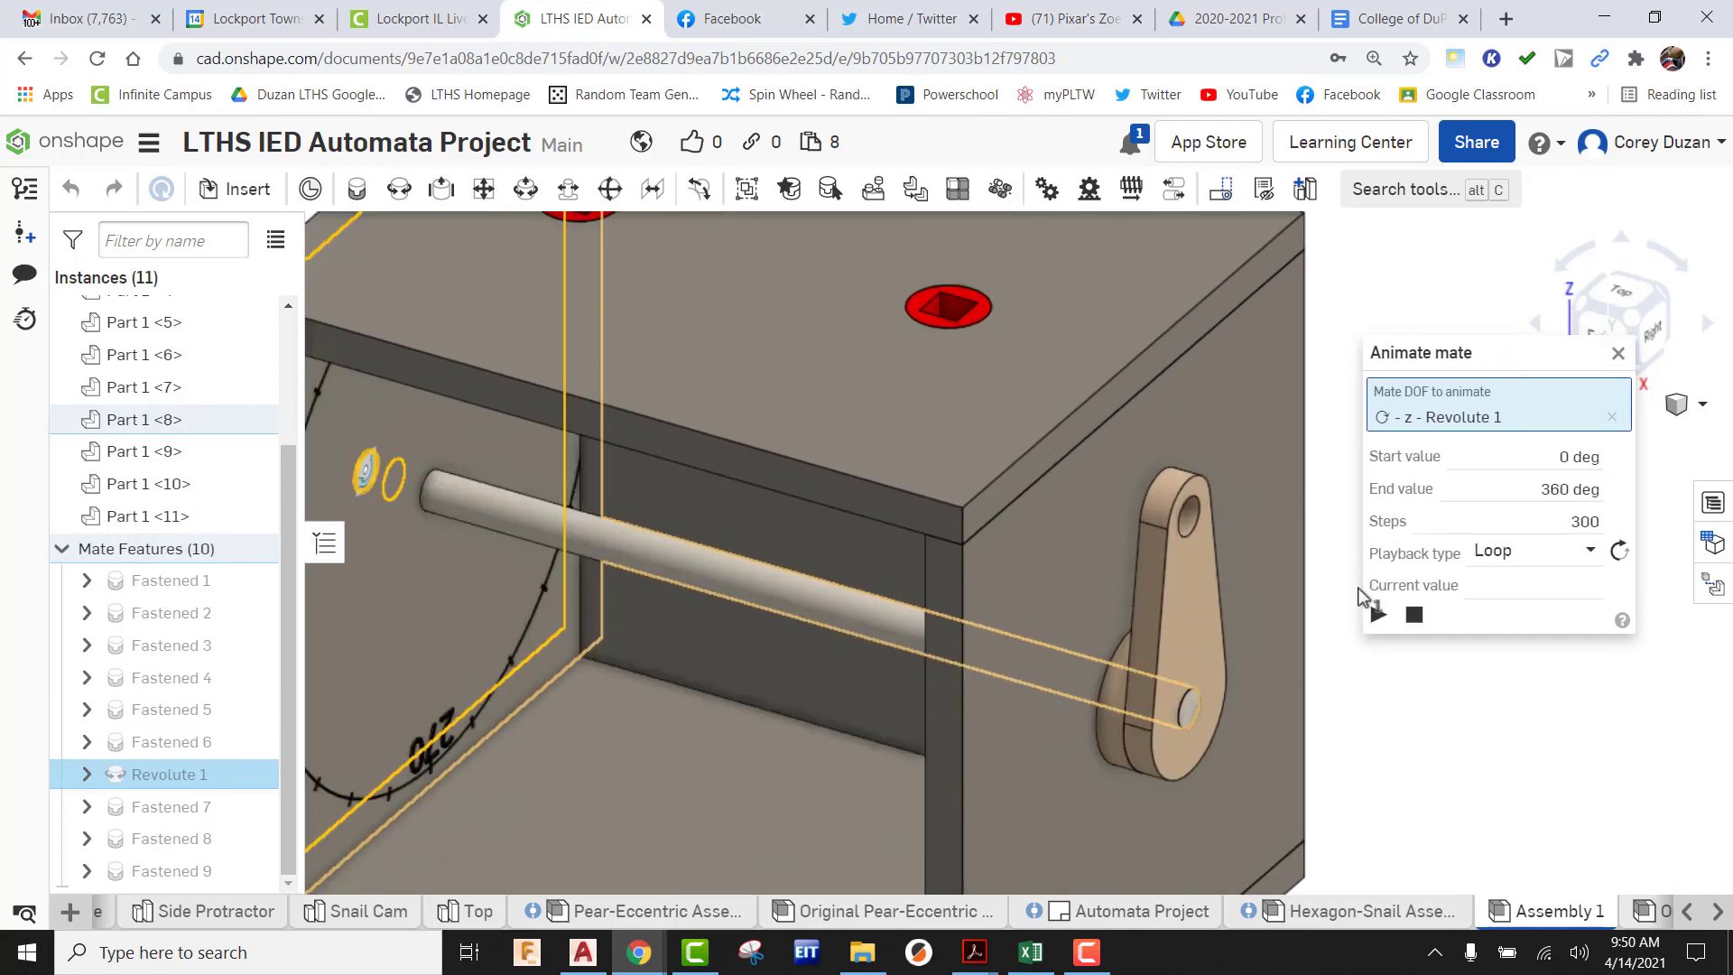
Play the looping rotation of the axle and crank handle, stop it and close the animation settings
click(1378, 614)
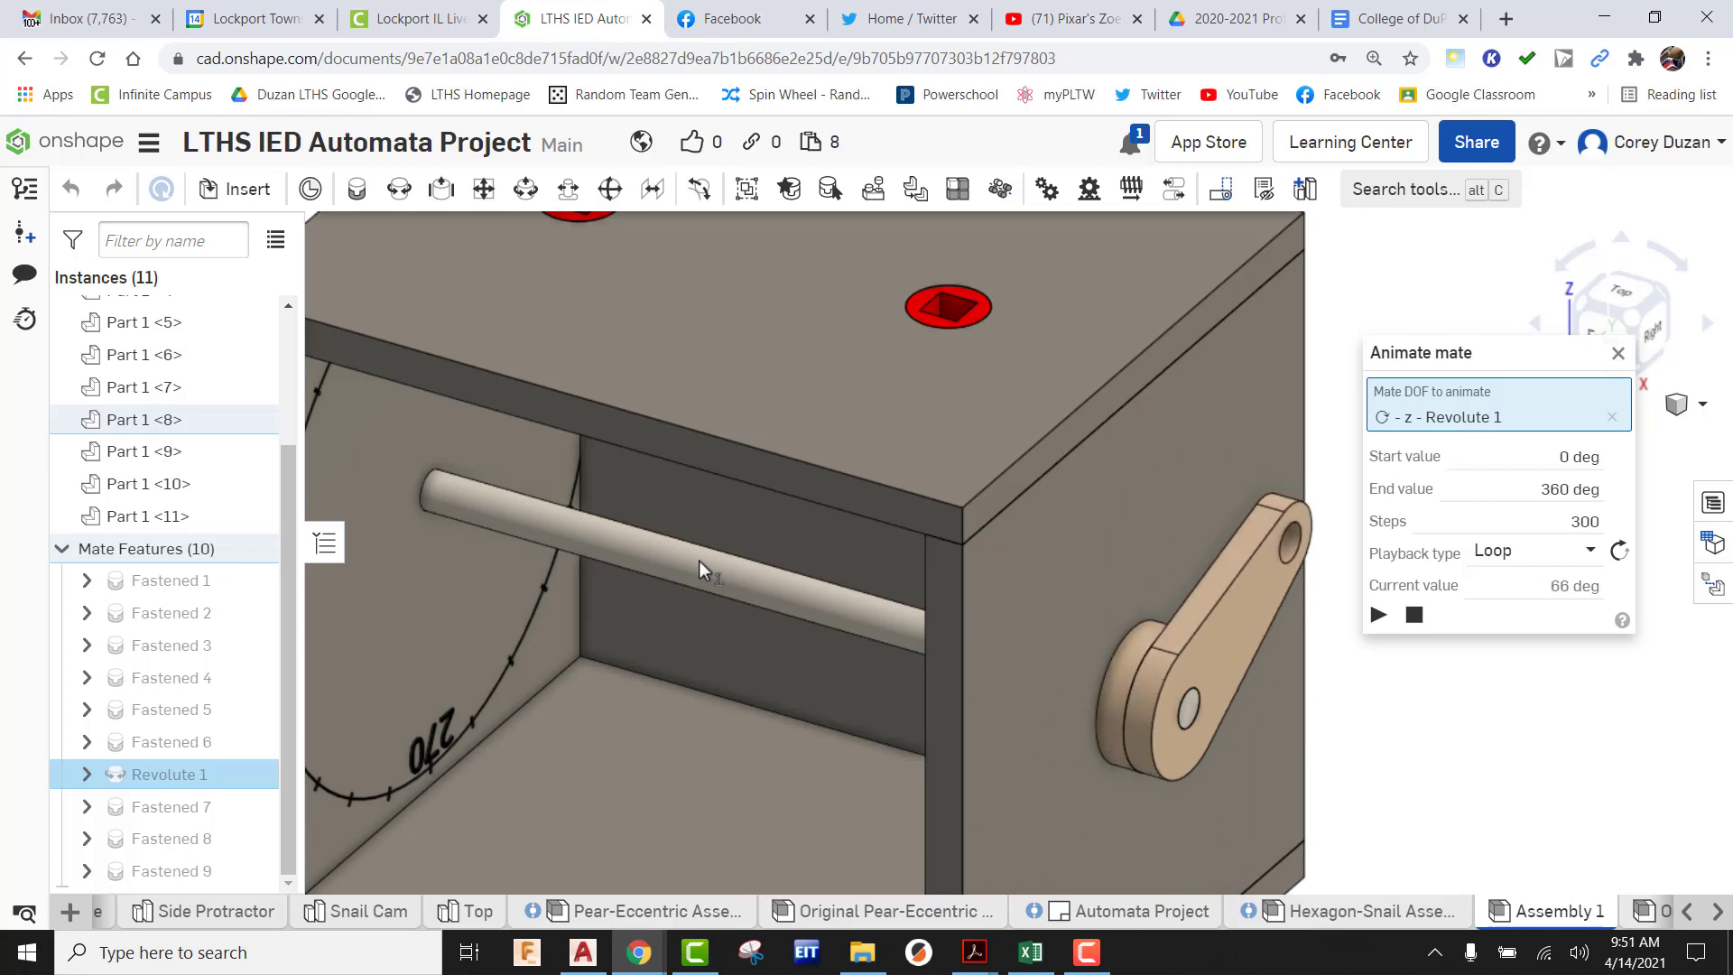
click(1413, 616)
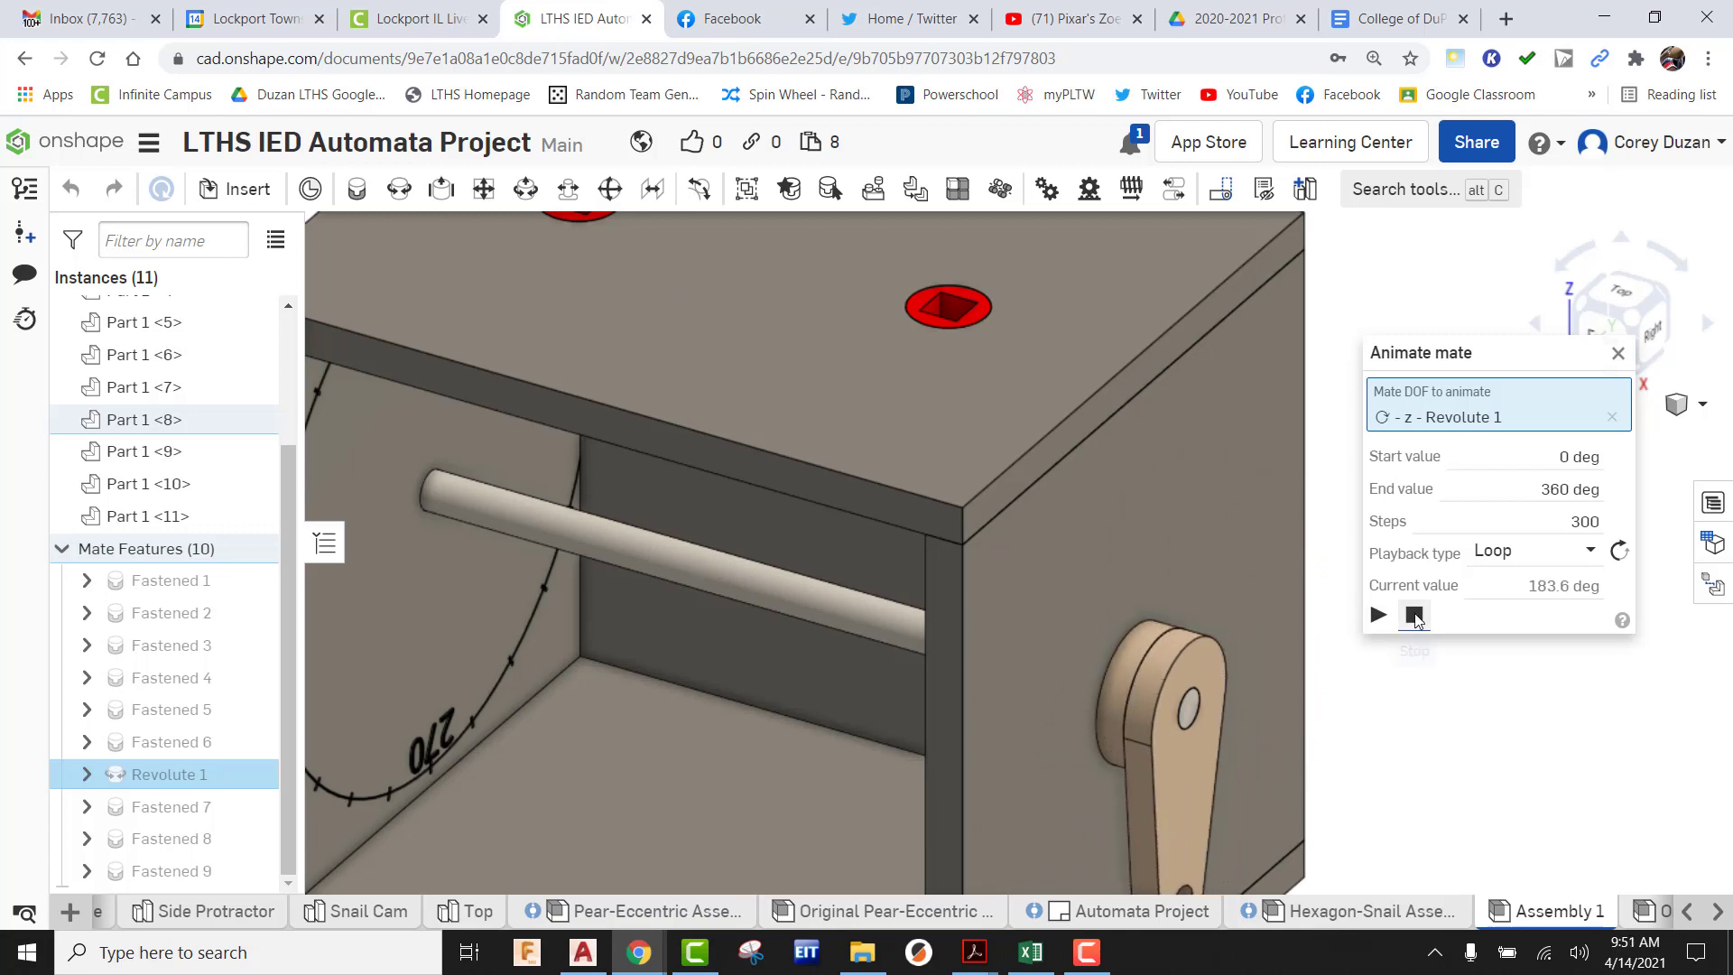
click(1618, 354)
Insert one Crank Handle Peg part from the current document and place it in the open space to the right of the box
scroll(1059, 549, up, 4)
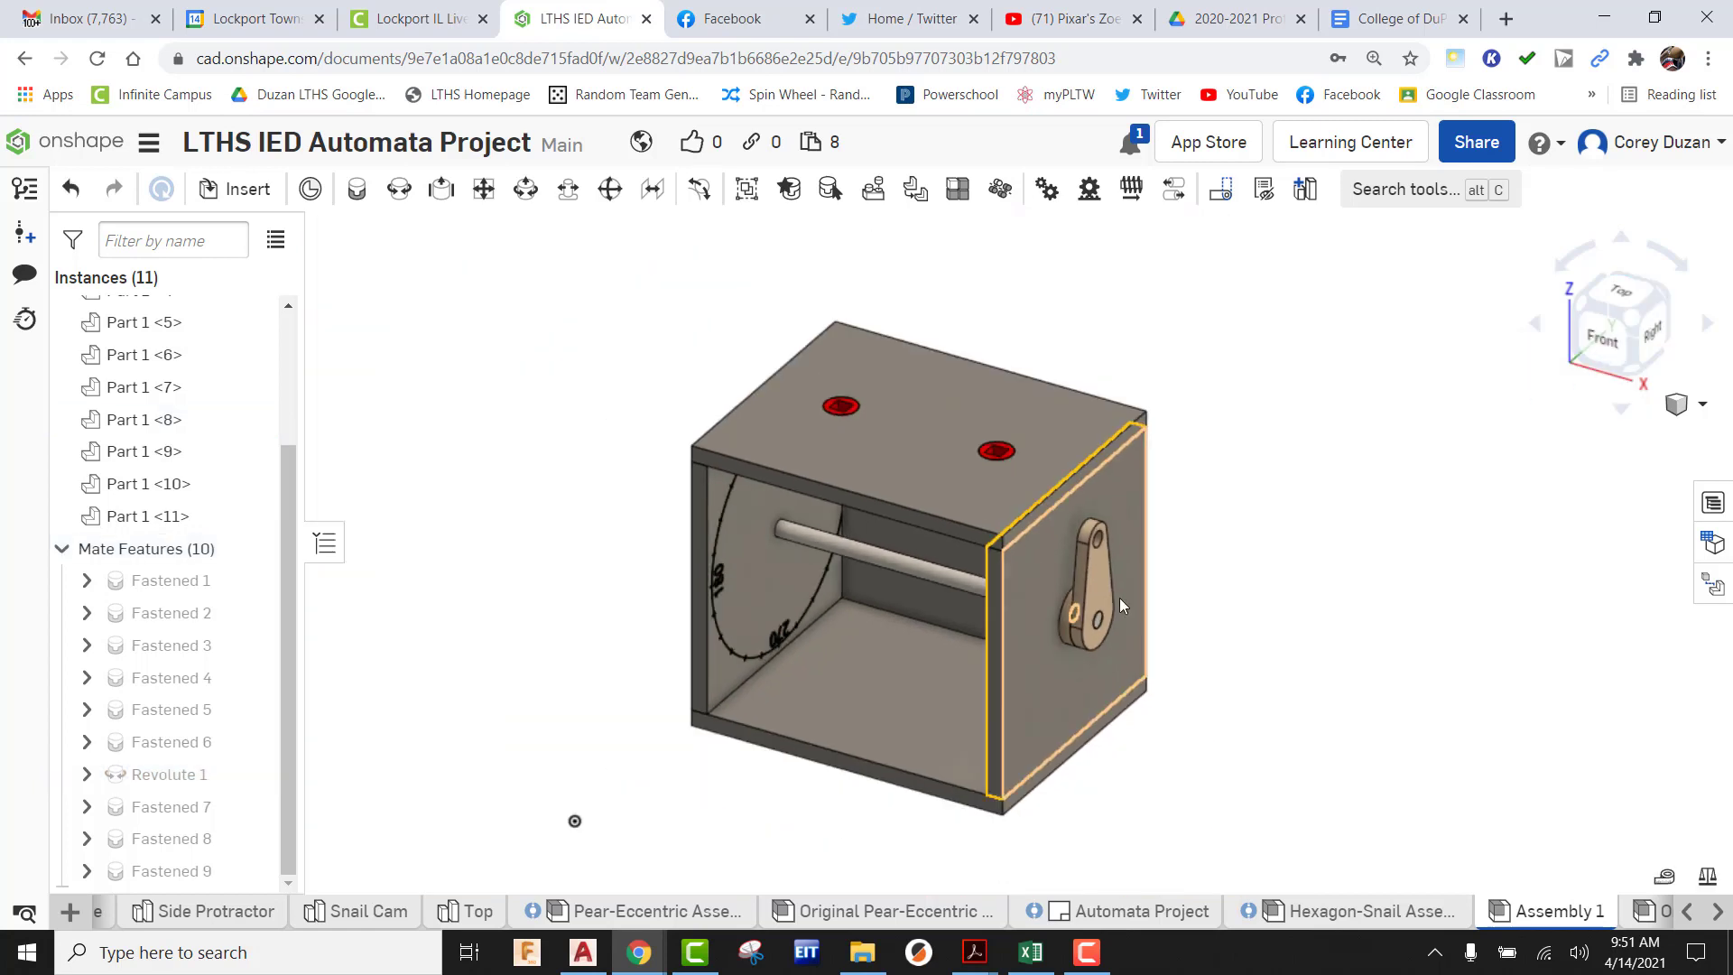
middle_drag(1286, 666, 1130, 634)
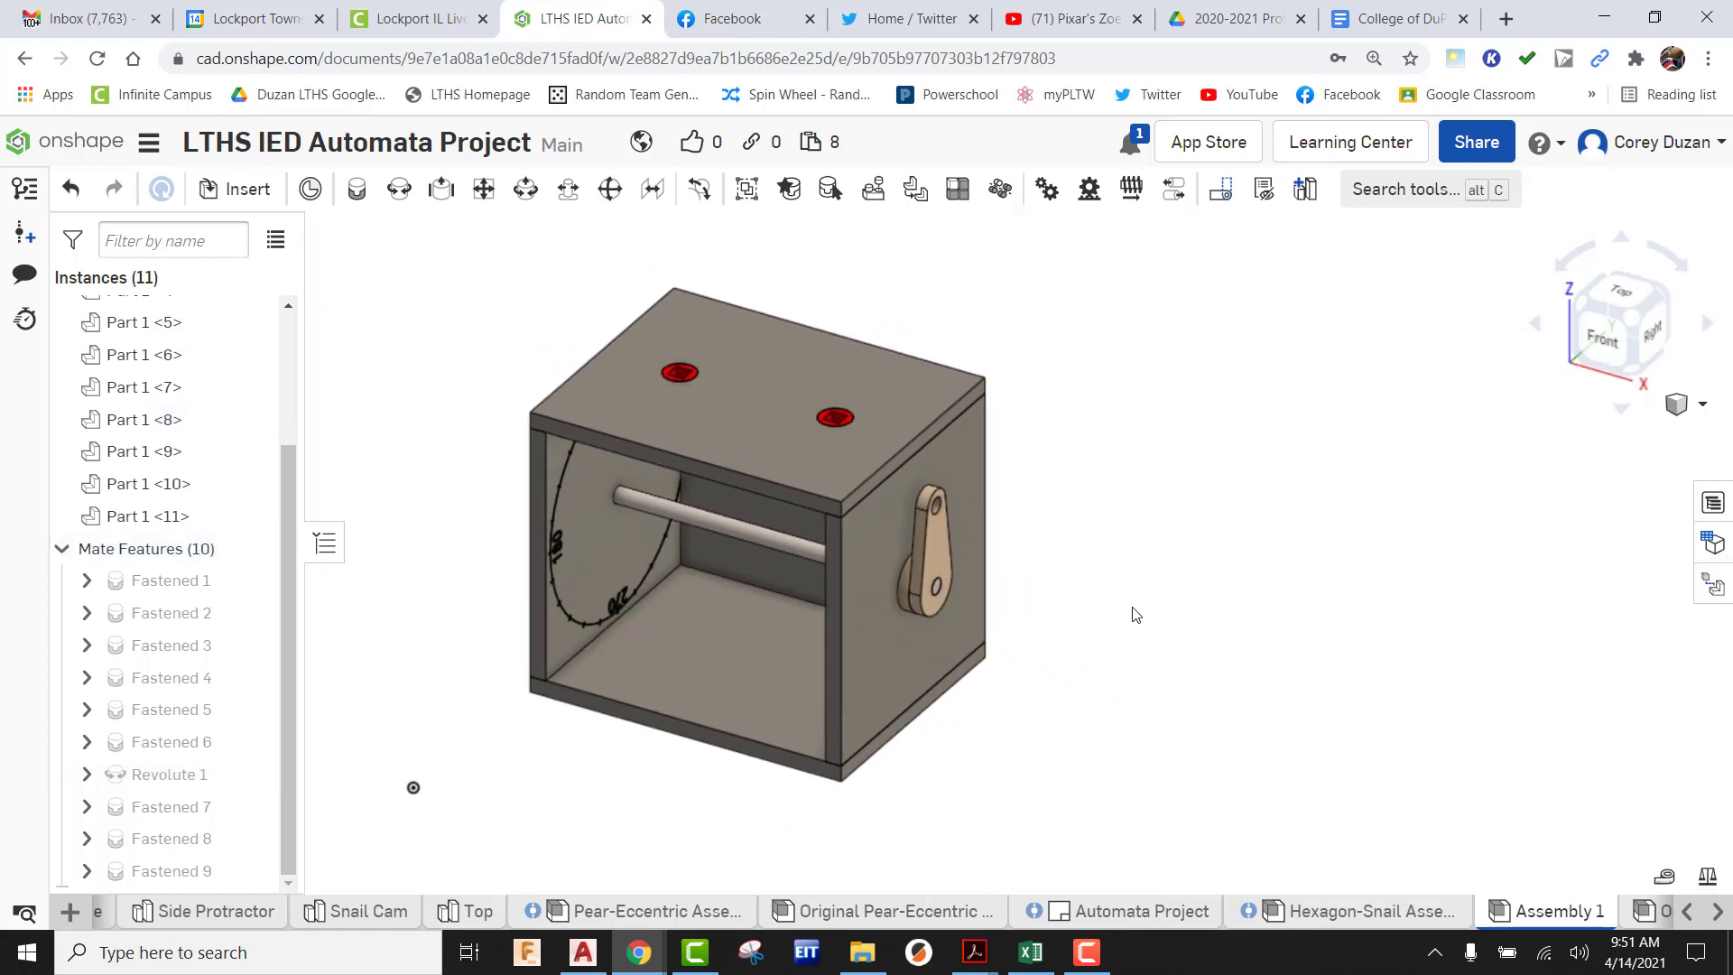
click(240, 190)
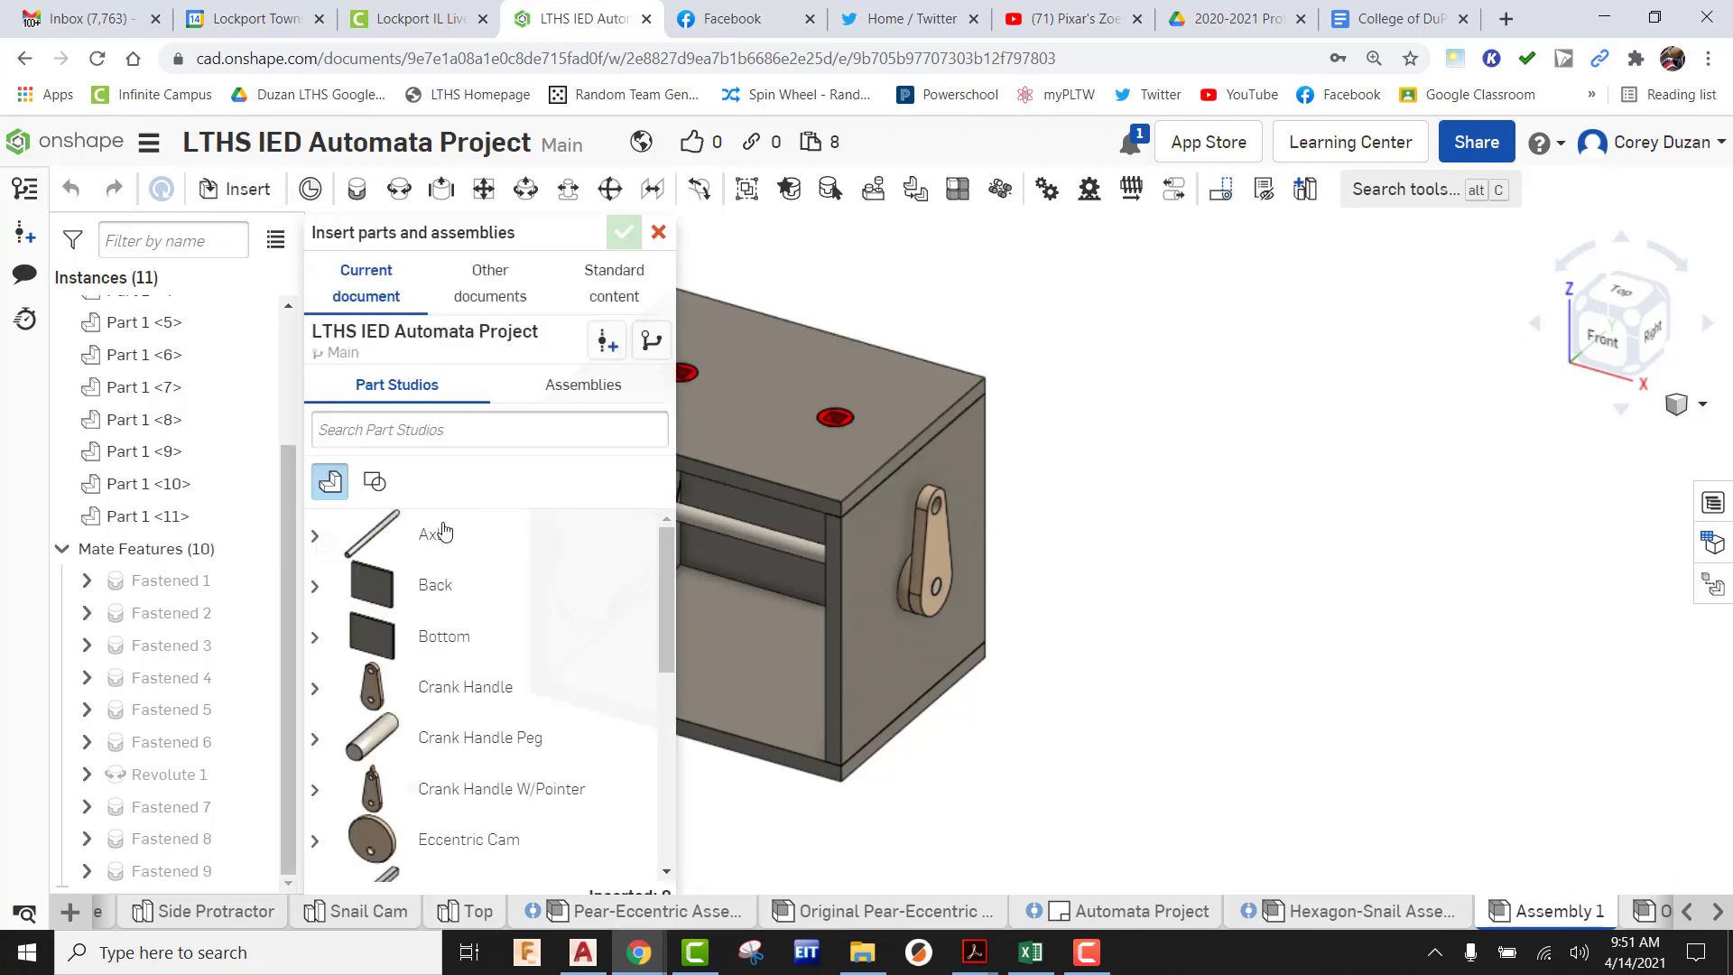
click(457, 736)
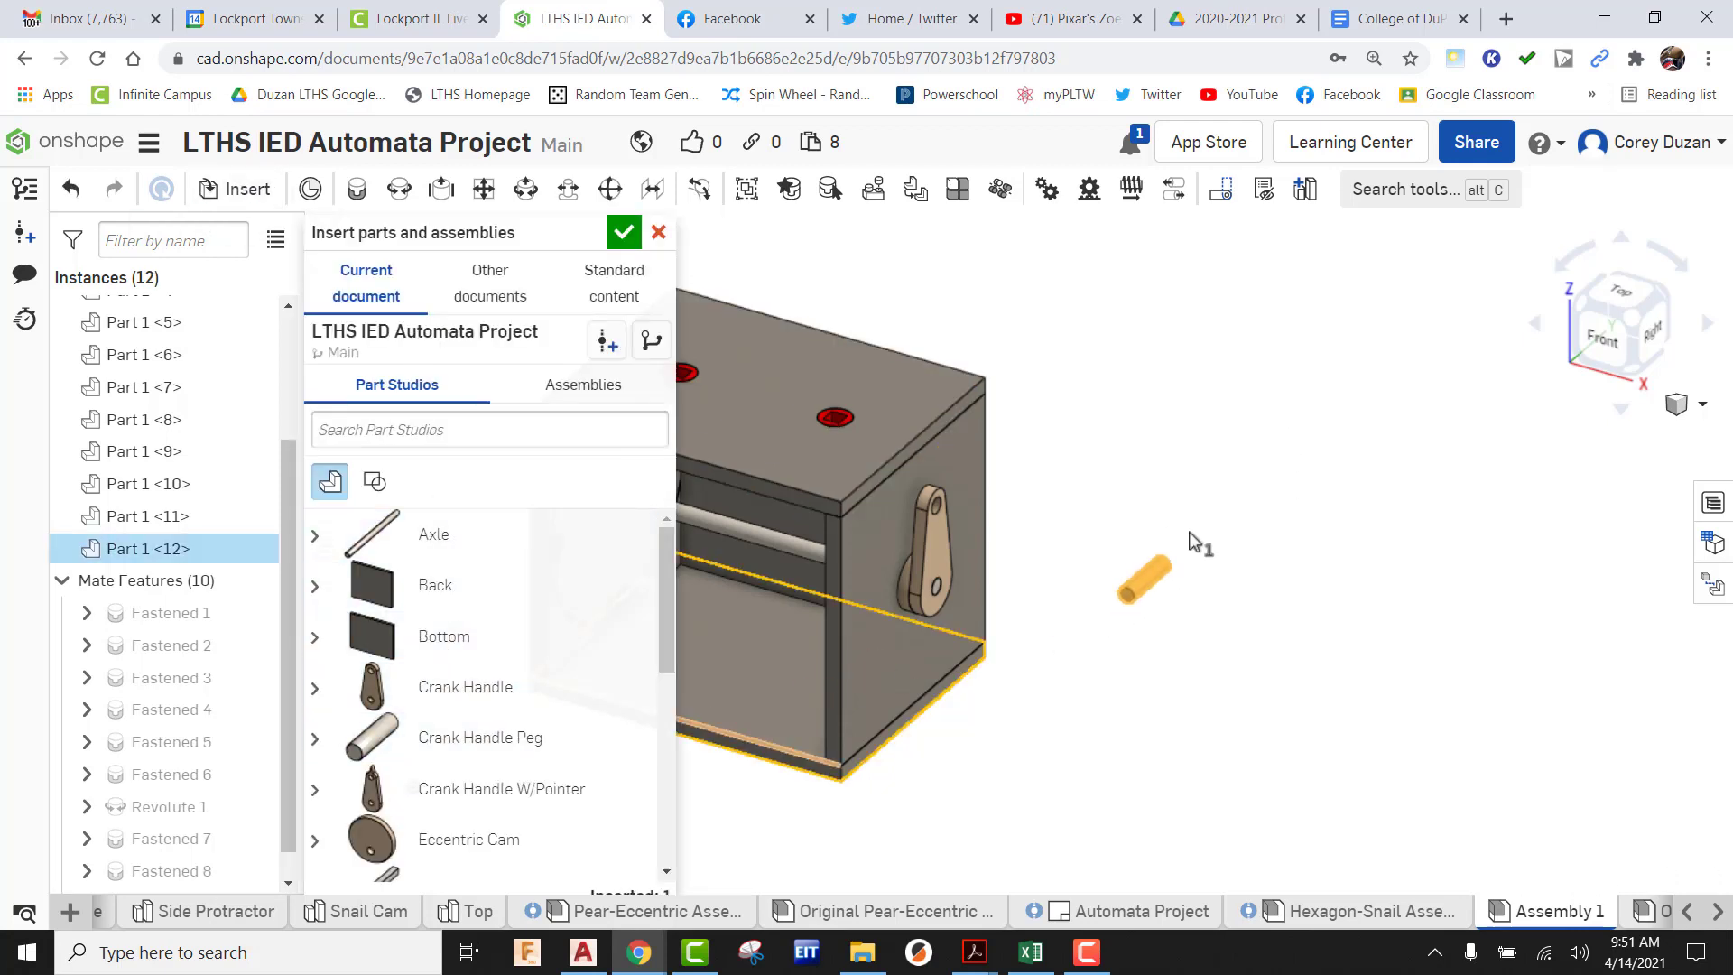
click(1207, 534)
click(621, 236)
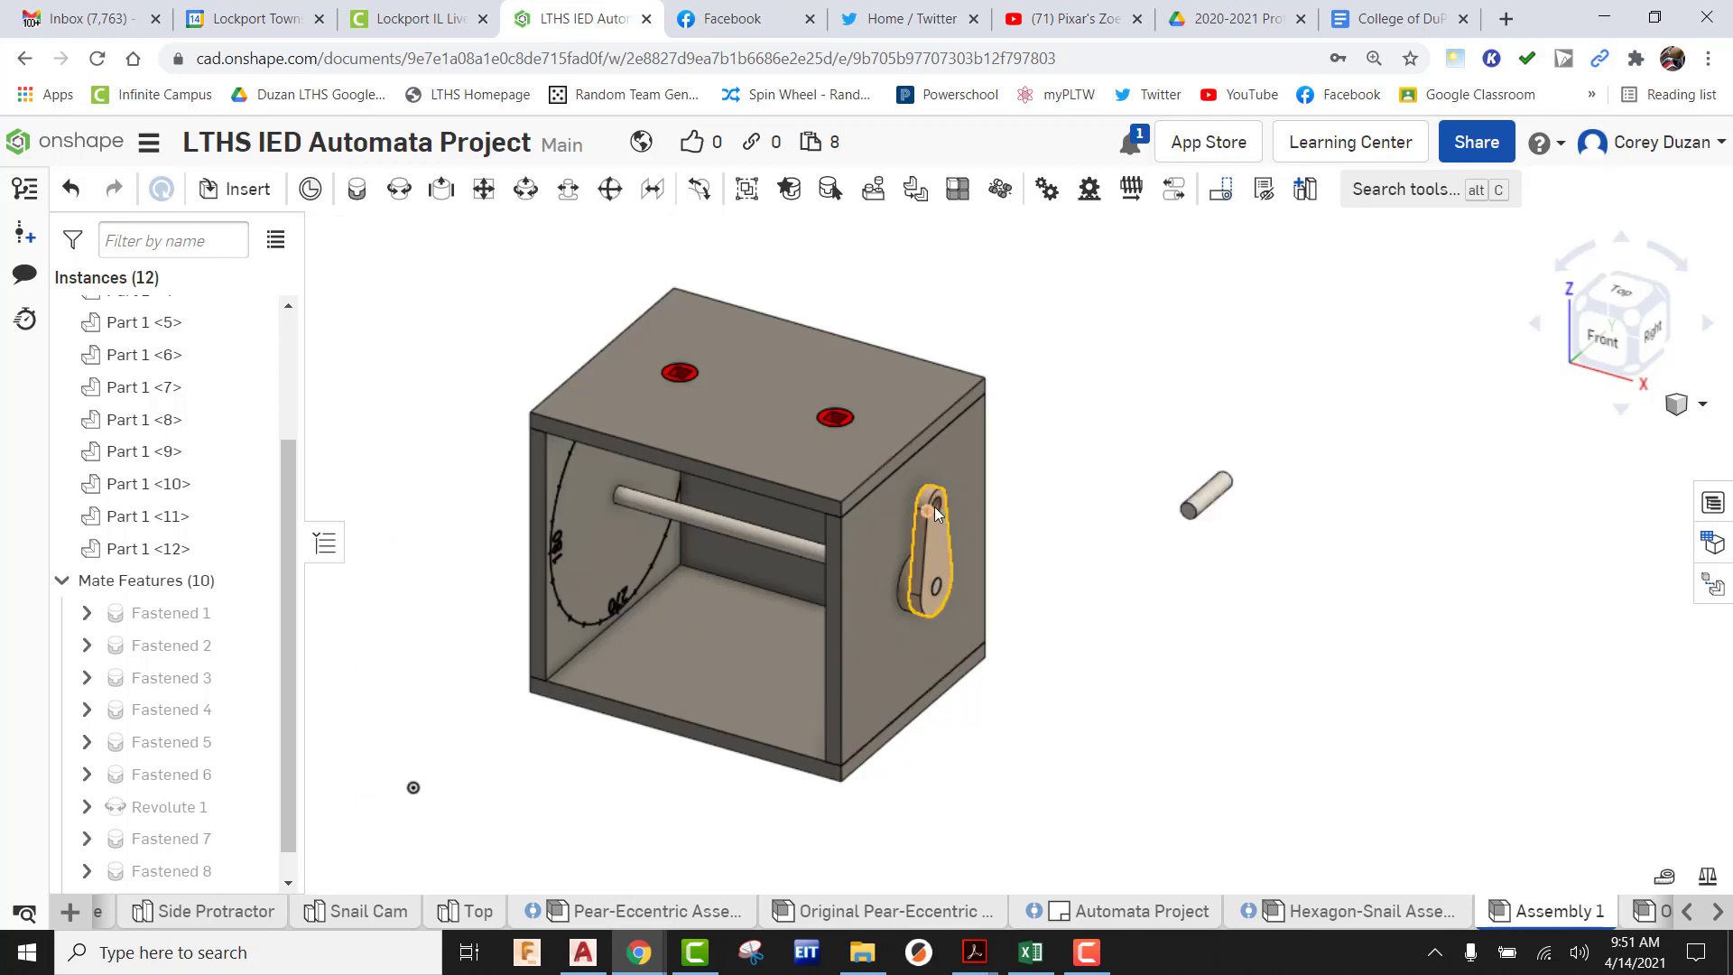
Create a Fastened mate between the center of the peg's front end face and the rear edge of the crank handle's upper hole
click(359, 193)
scroll(1170, 536, up, 3)
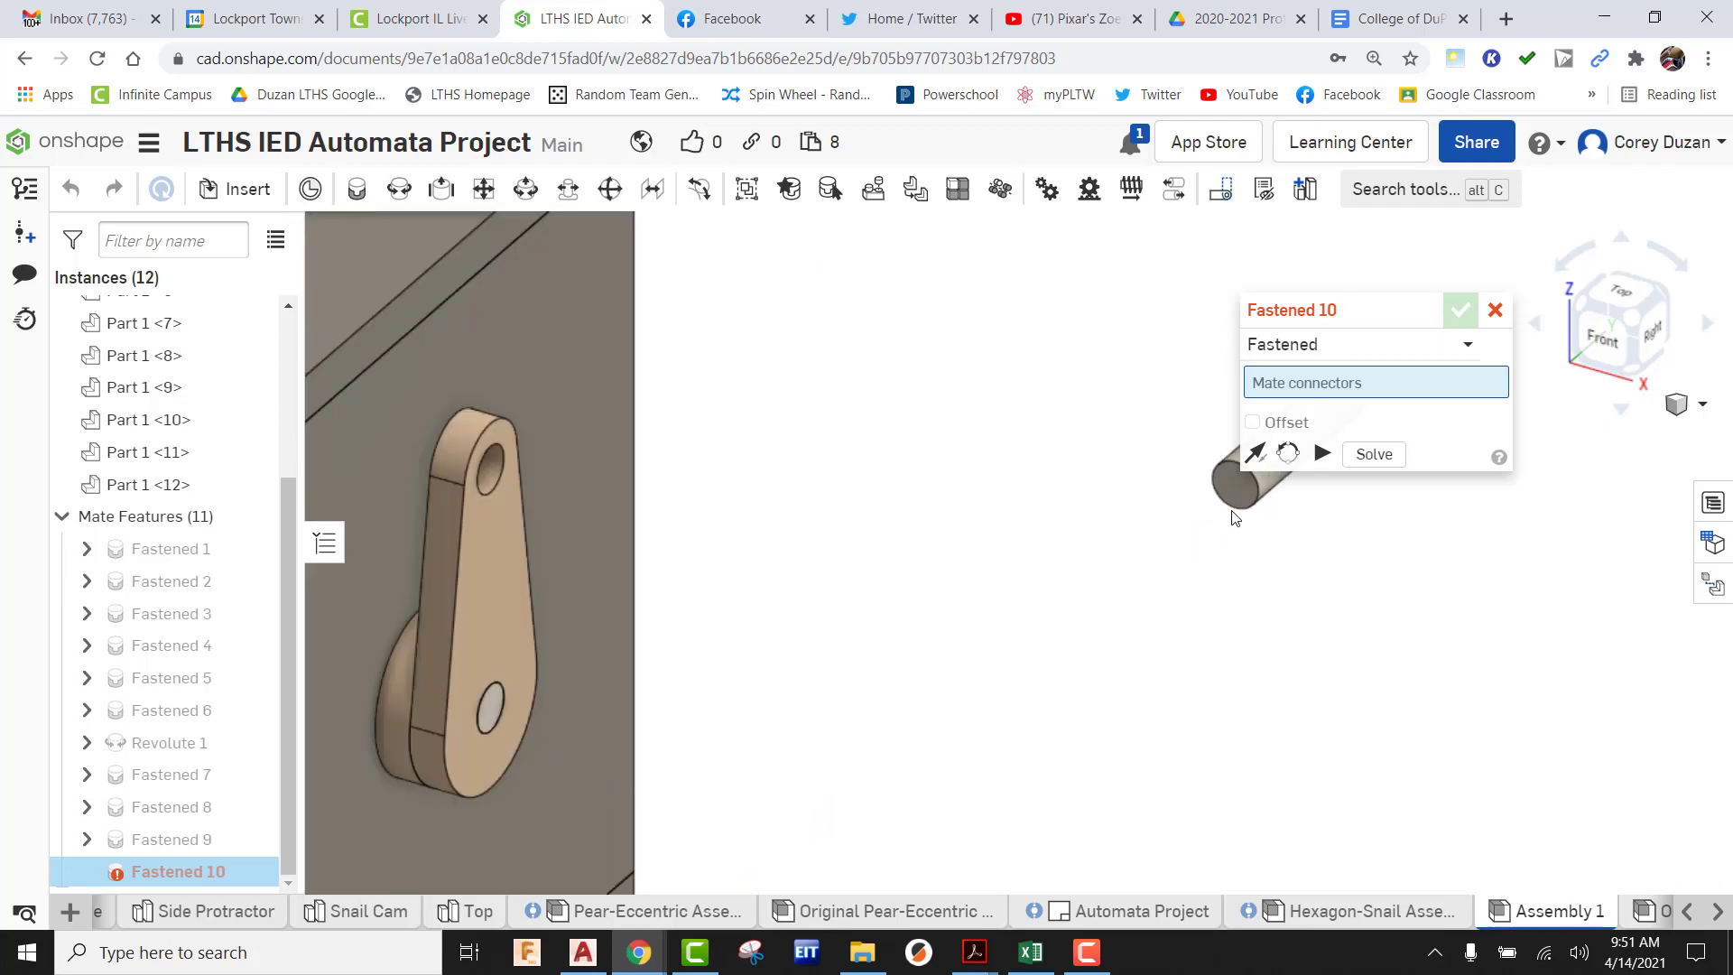
scroll(1236, 492, up, 2)
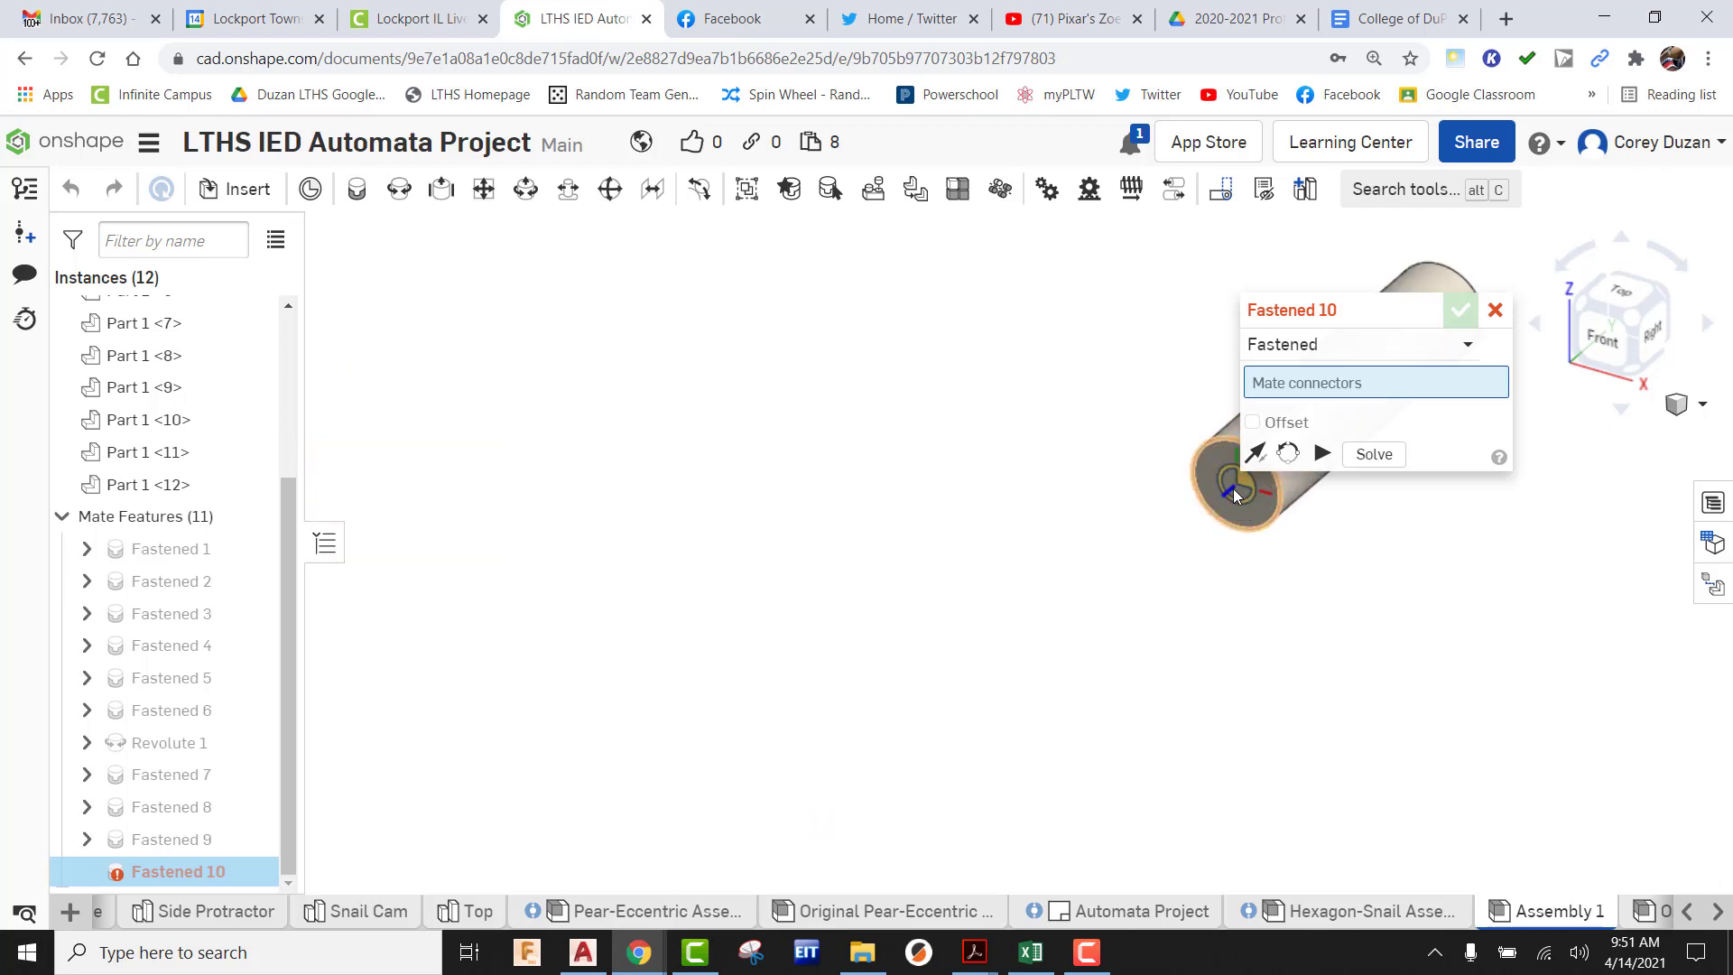
click(1233, 489)
scroll(1162, 507, down, 5)
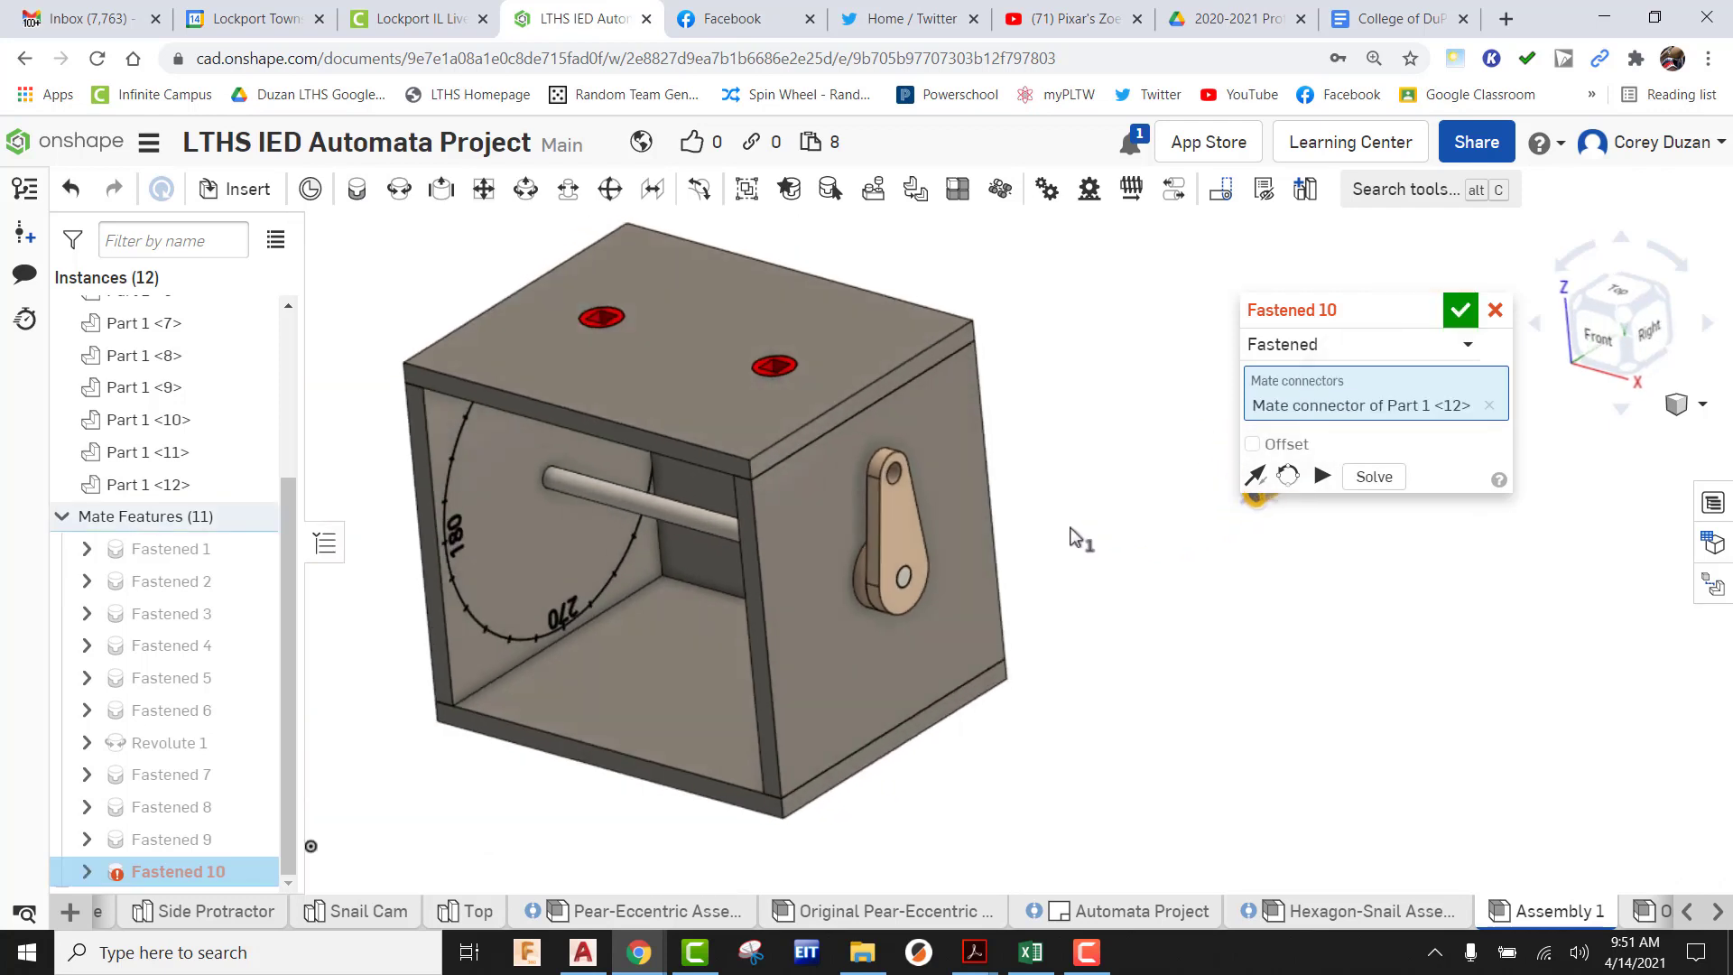
scroll(858, 455, up, 6)
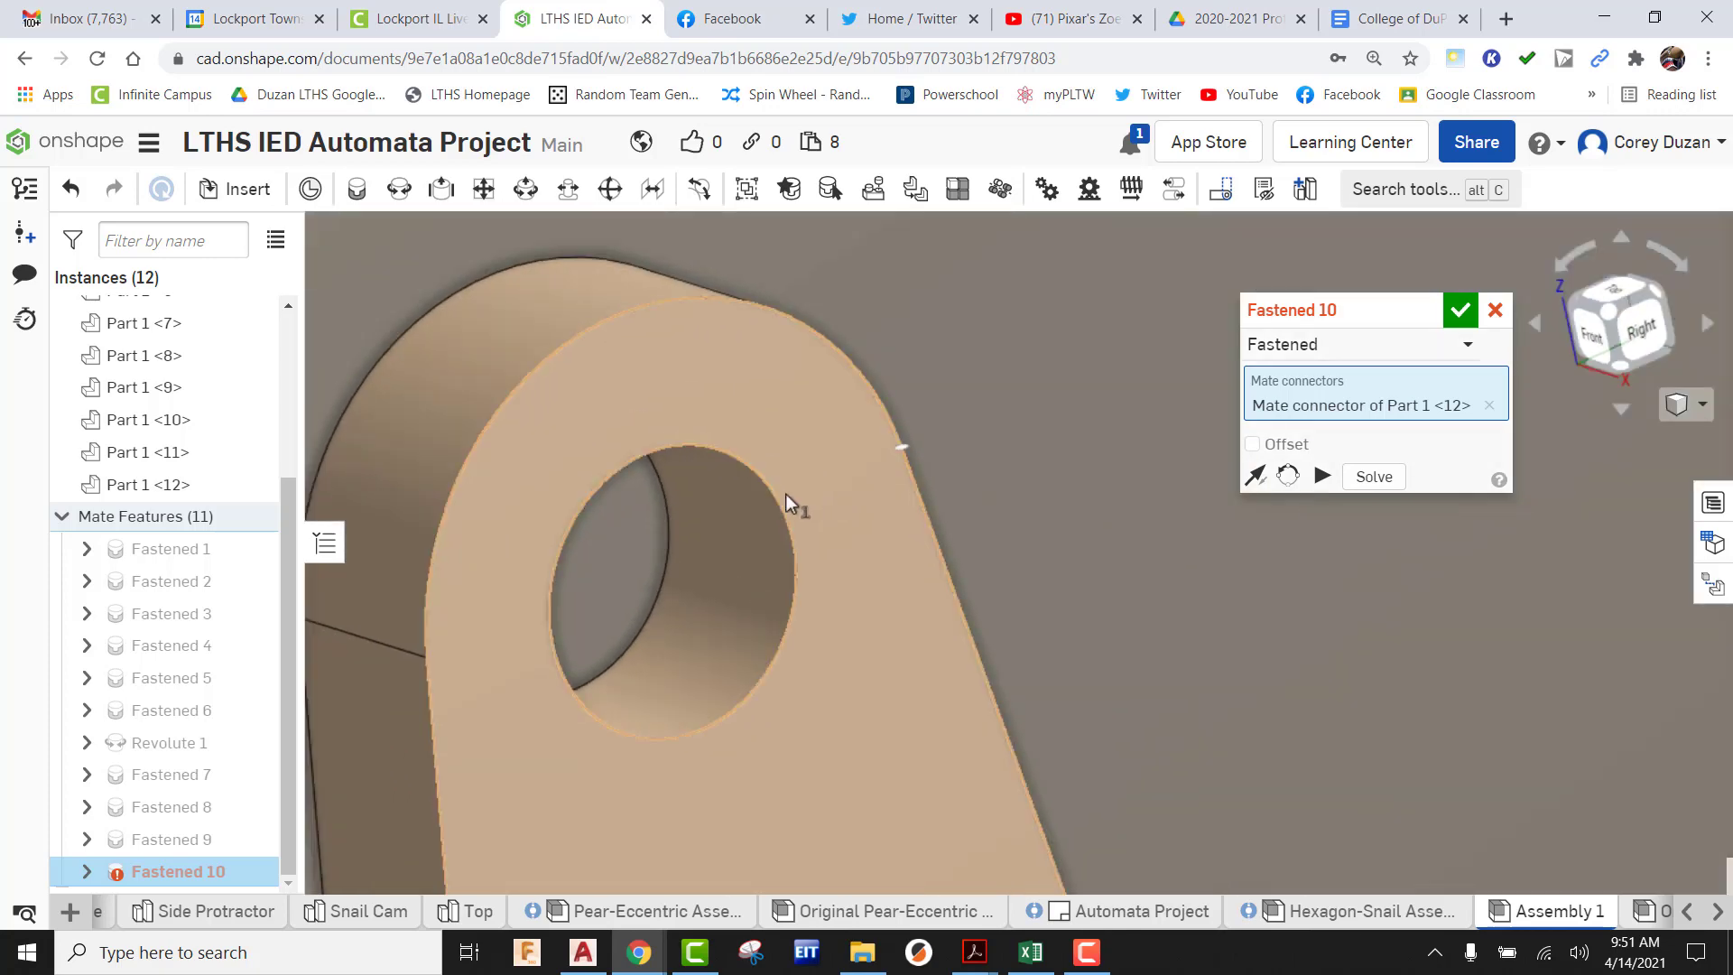
scroll(787, 493, up, 1)
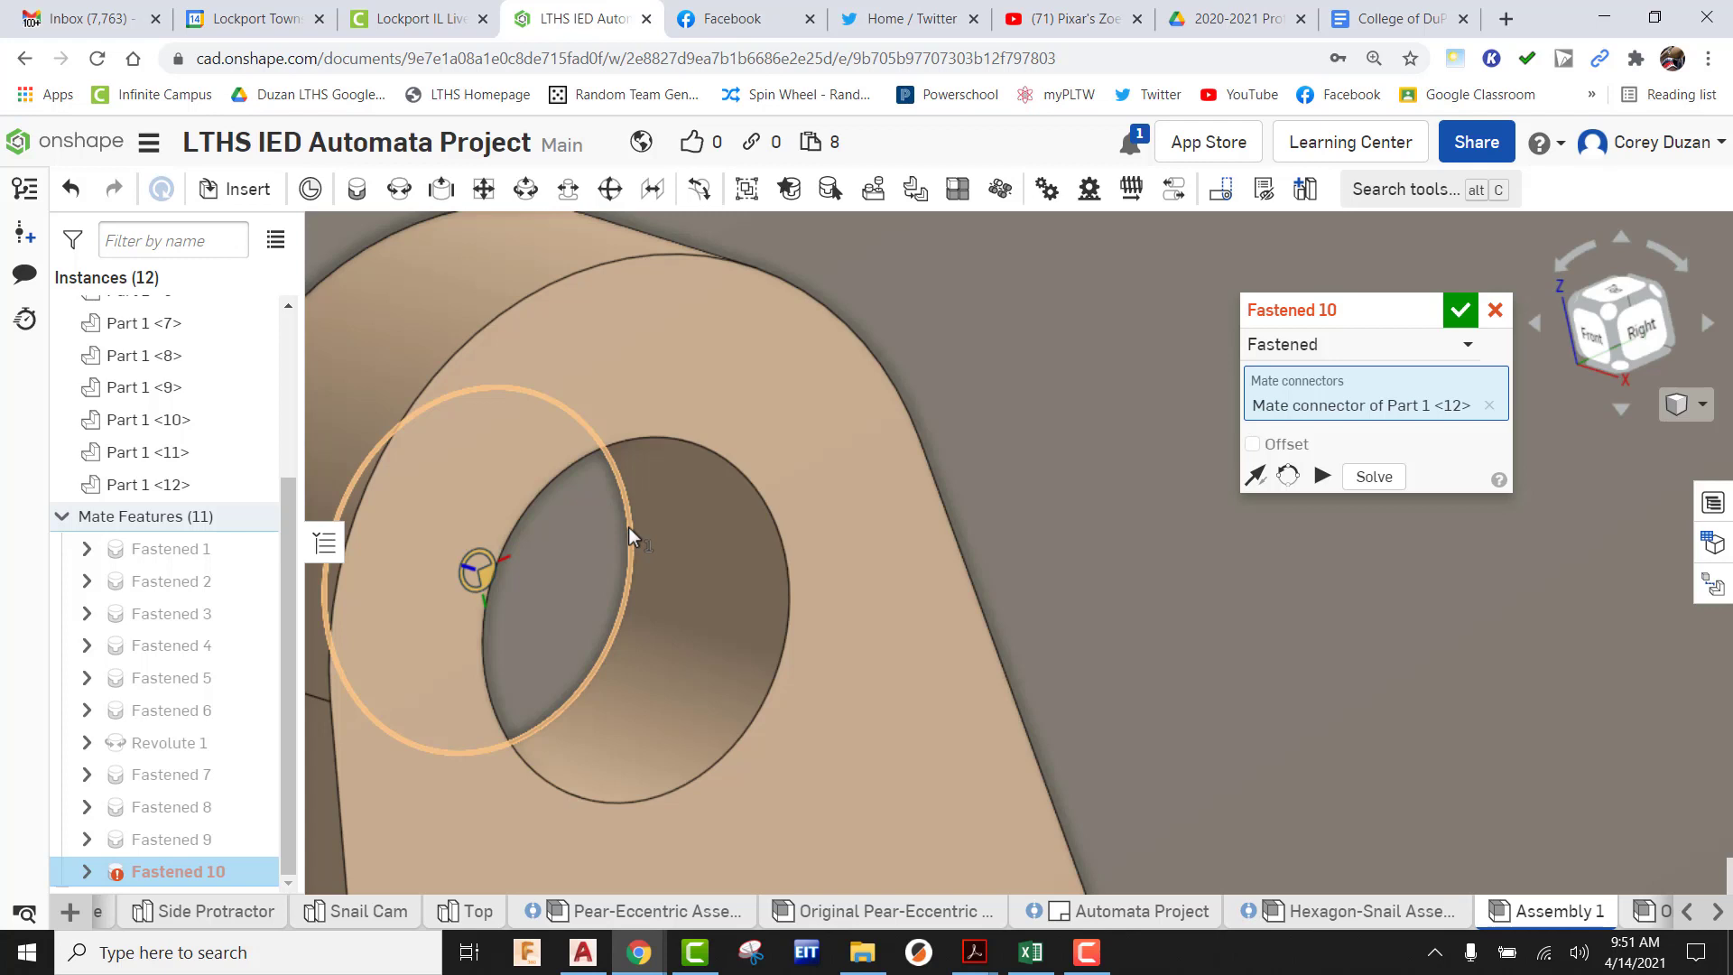
click(628, 528)
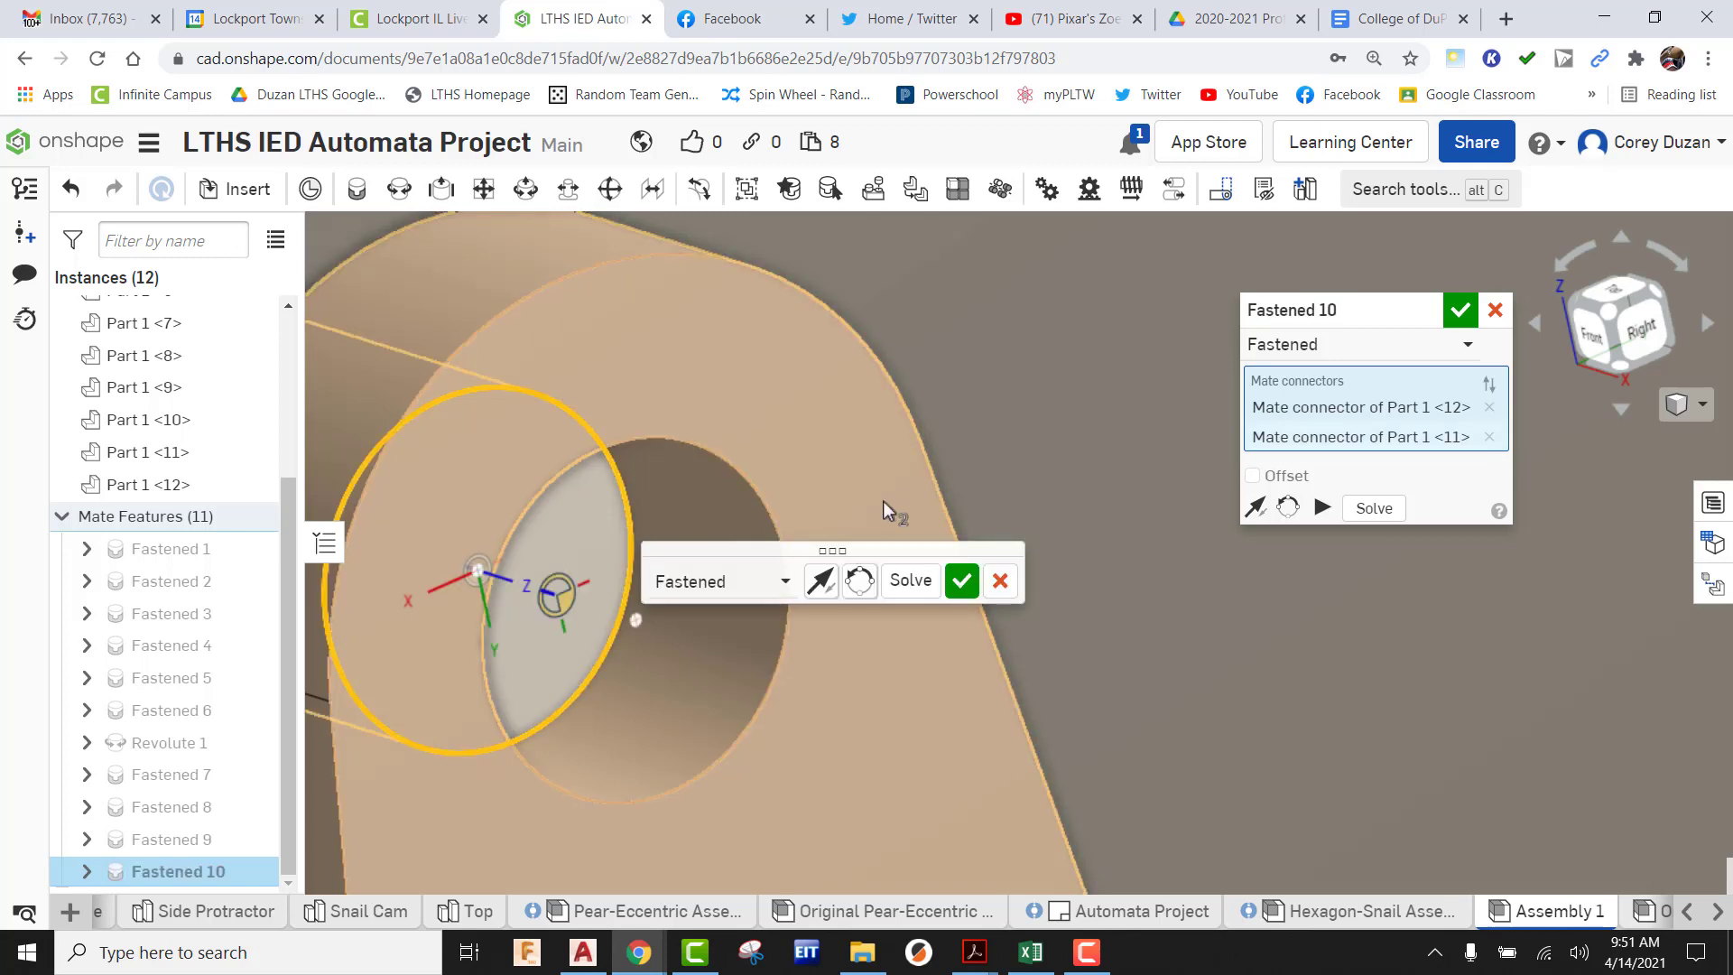
scroll(912, 494, down, 3)
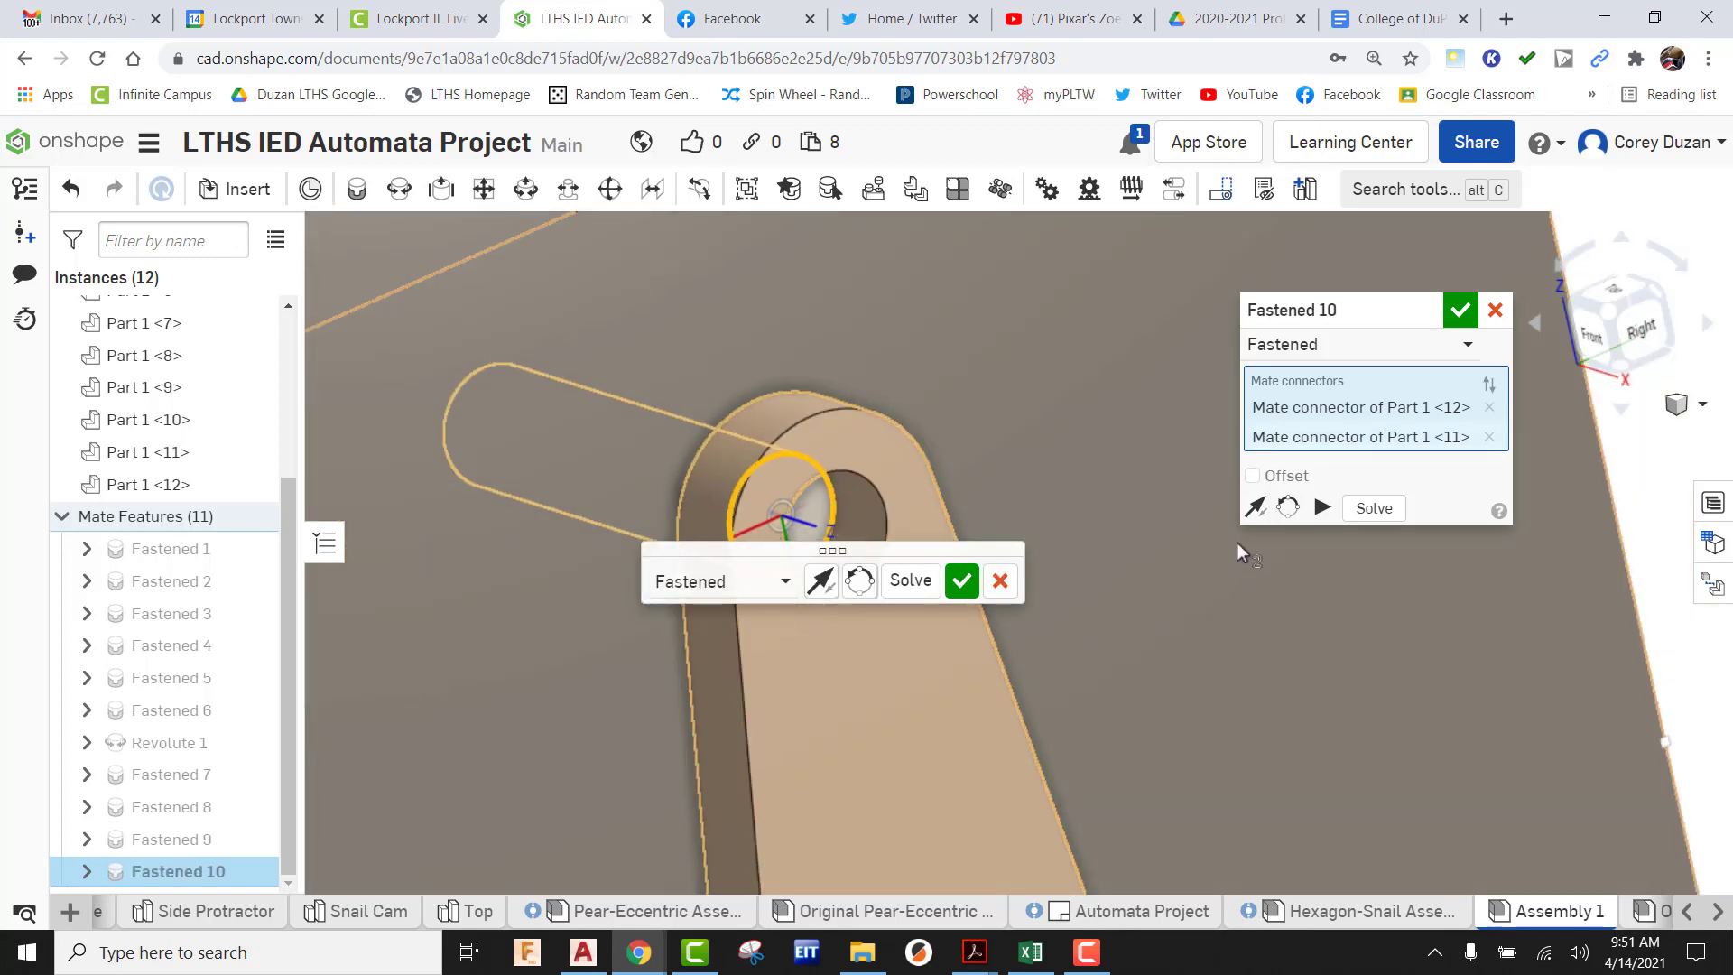
Flip the primary axis of the peg's Fastened mate so the peg points away from the box, and accept the mate
click(1256, 509)
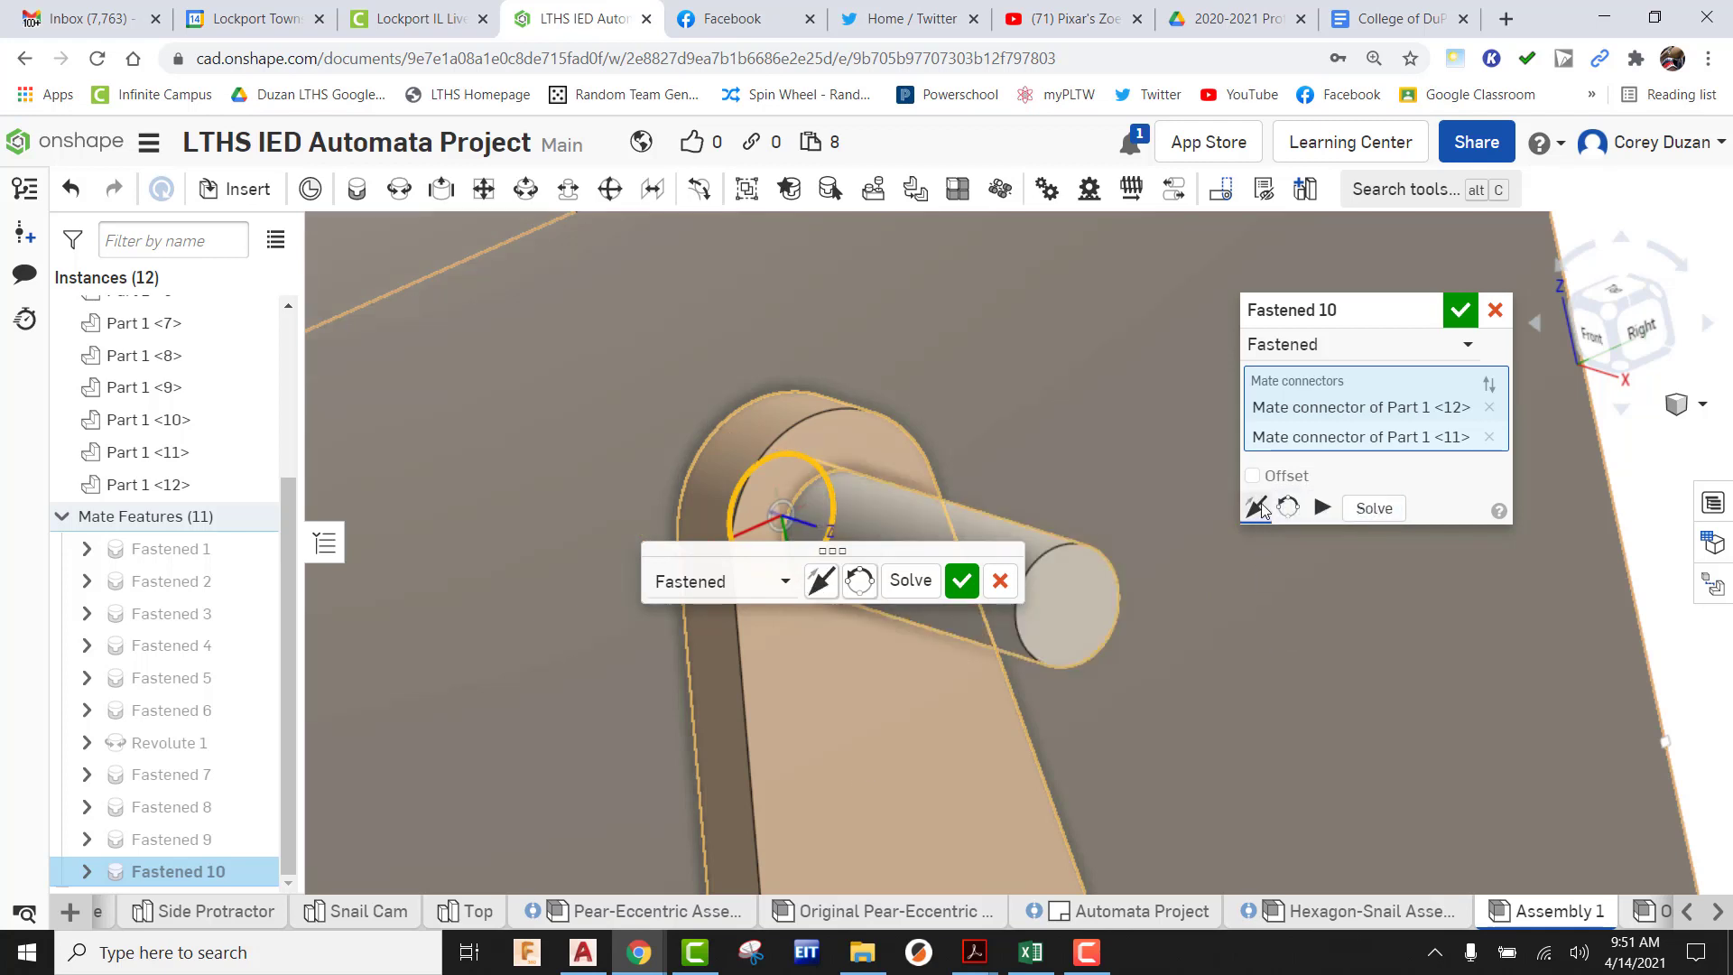
click(1256, 508)
click(820, 584)
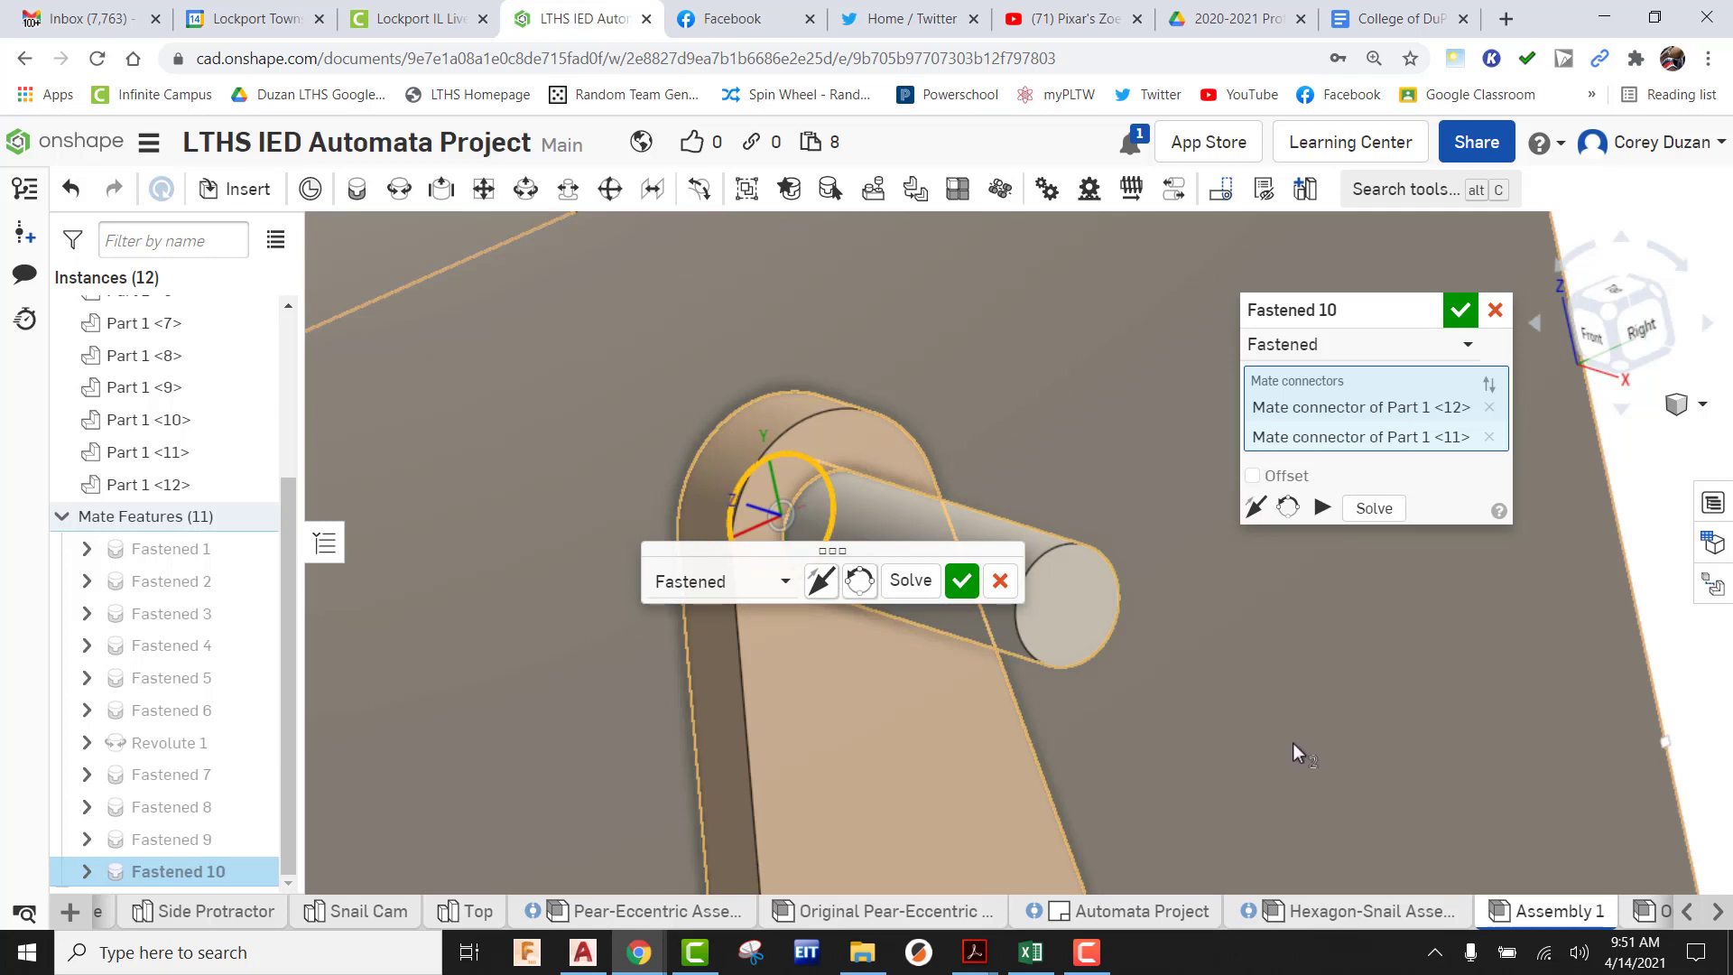
mouse_move(1317, 672)
right_down()
mouse_move(1321, 653)
mouse_move(1362, 659)
mouse_move(1325, 652)
right_up()
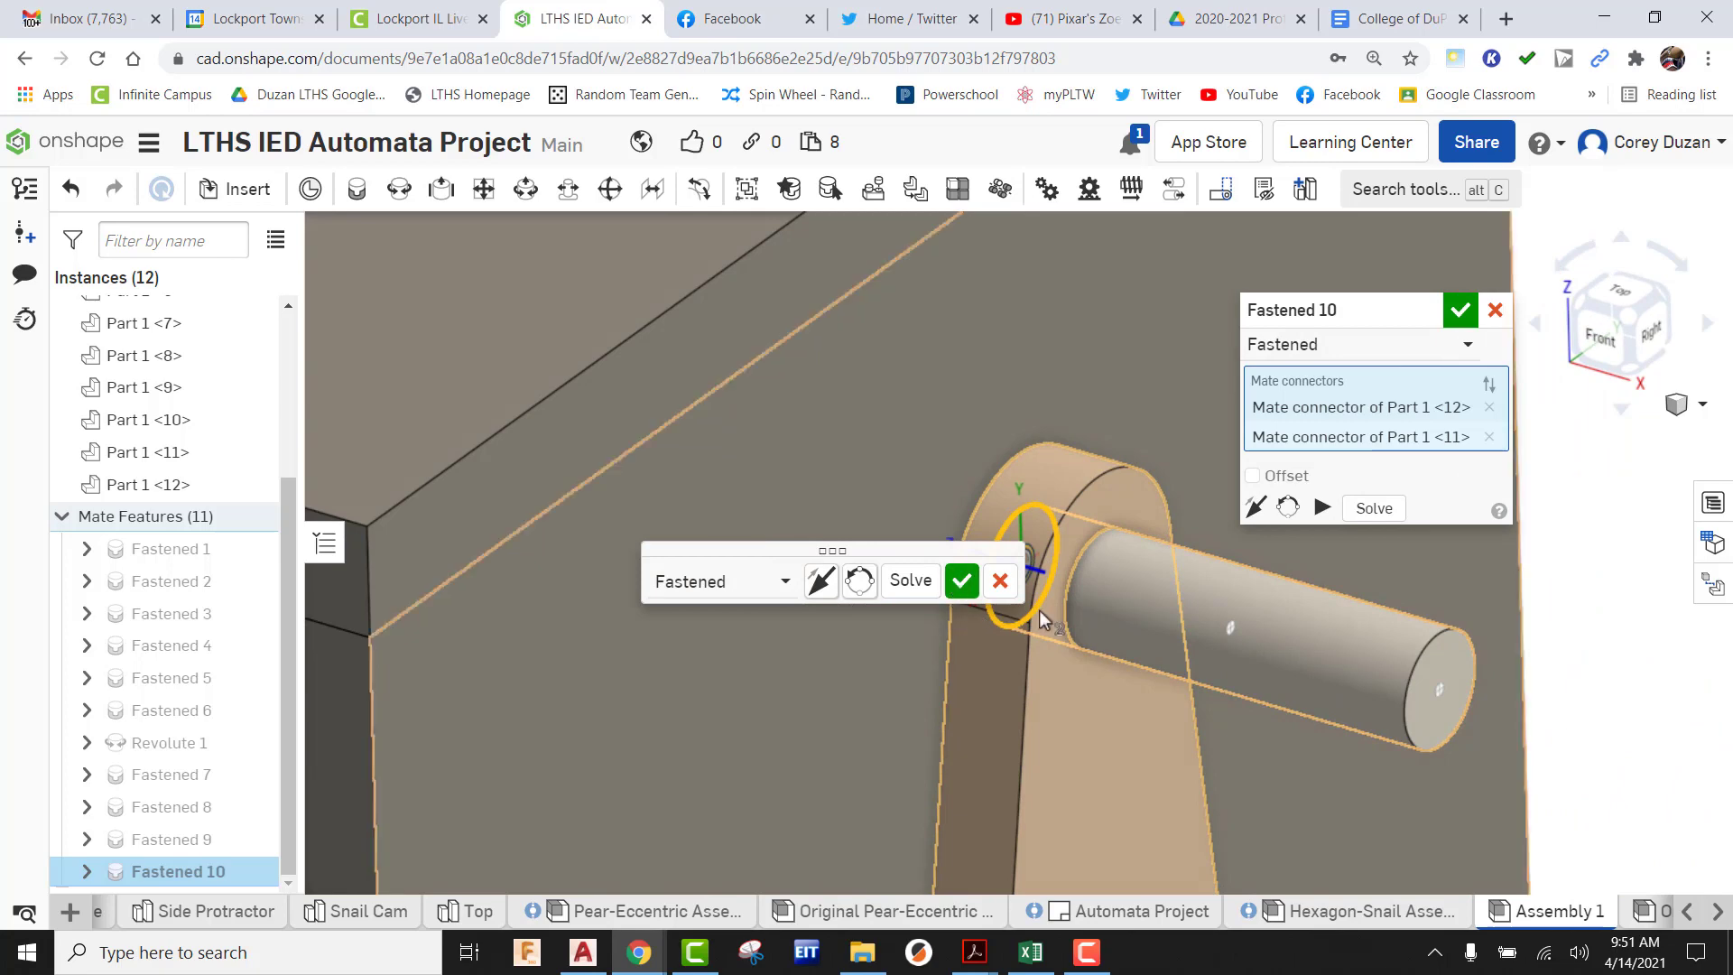
click(968, 584)
scroll(1054, 491, down, 5)
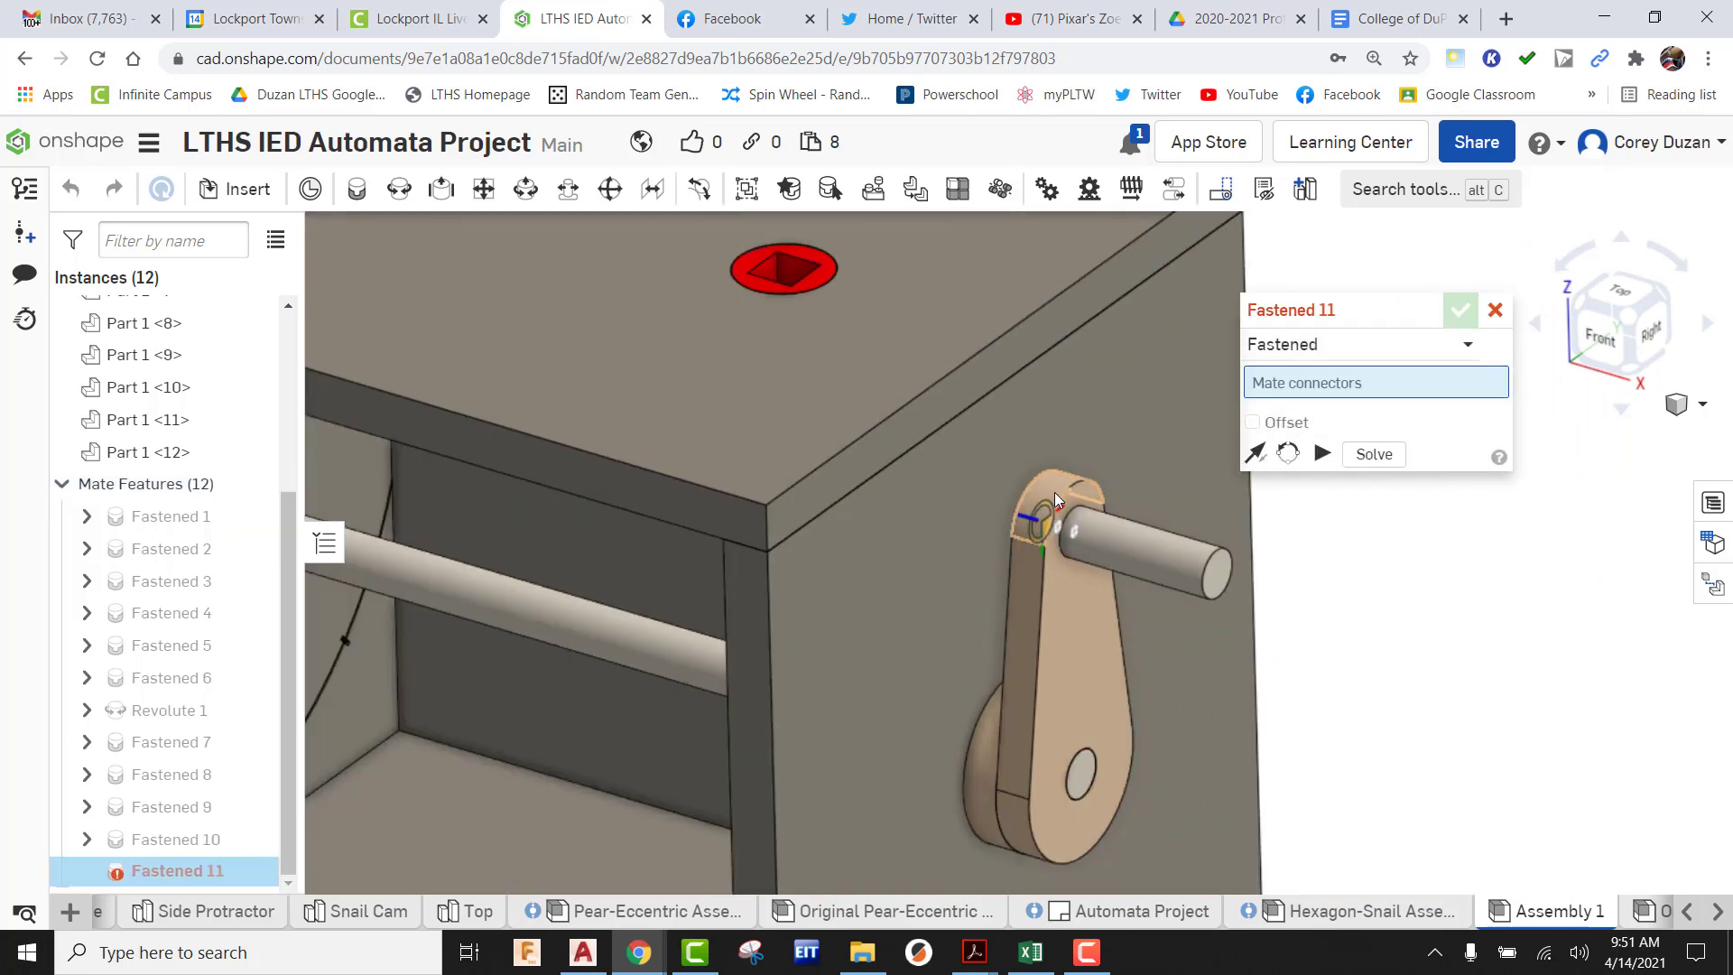
scroll(1054, 491, down, 5)
middle_drag(1225, 619, 1160, 590)
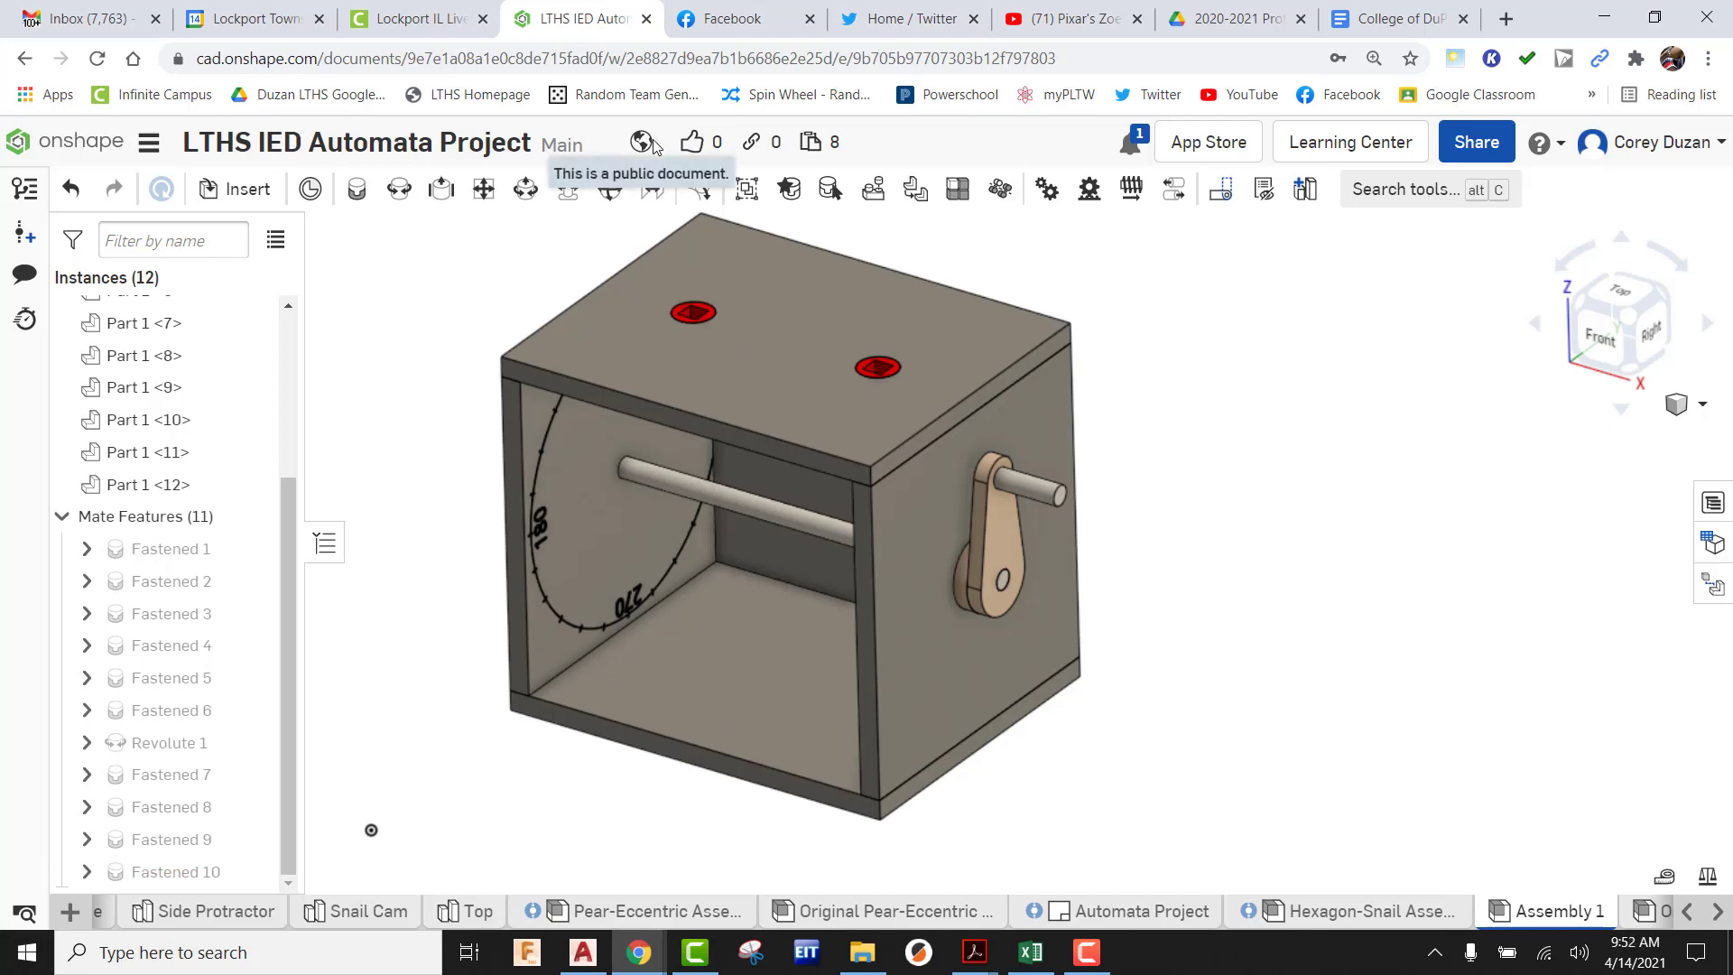
Insert one Eccentric Cam and one Pear Cam from the current document and place them side by side in the open space beside the crank
click(236, 188)
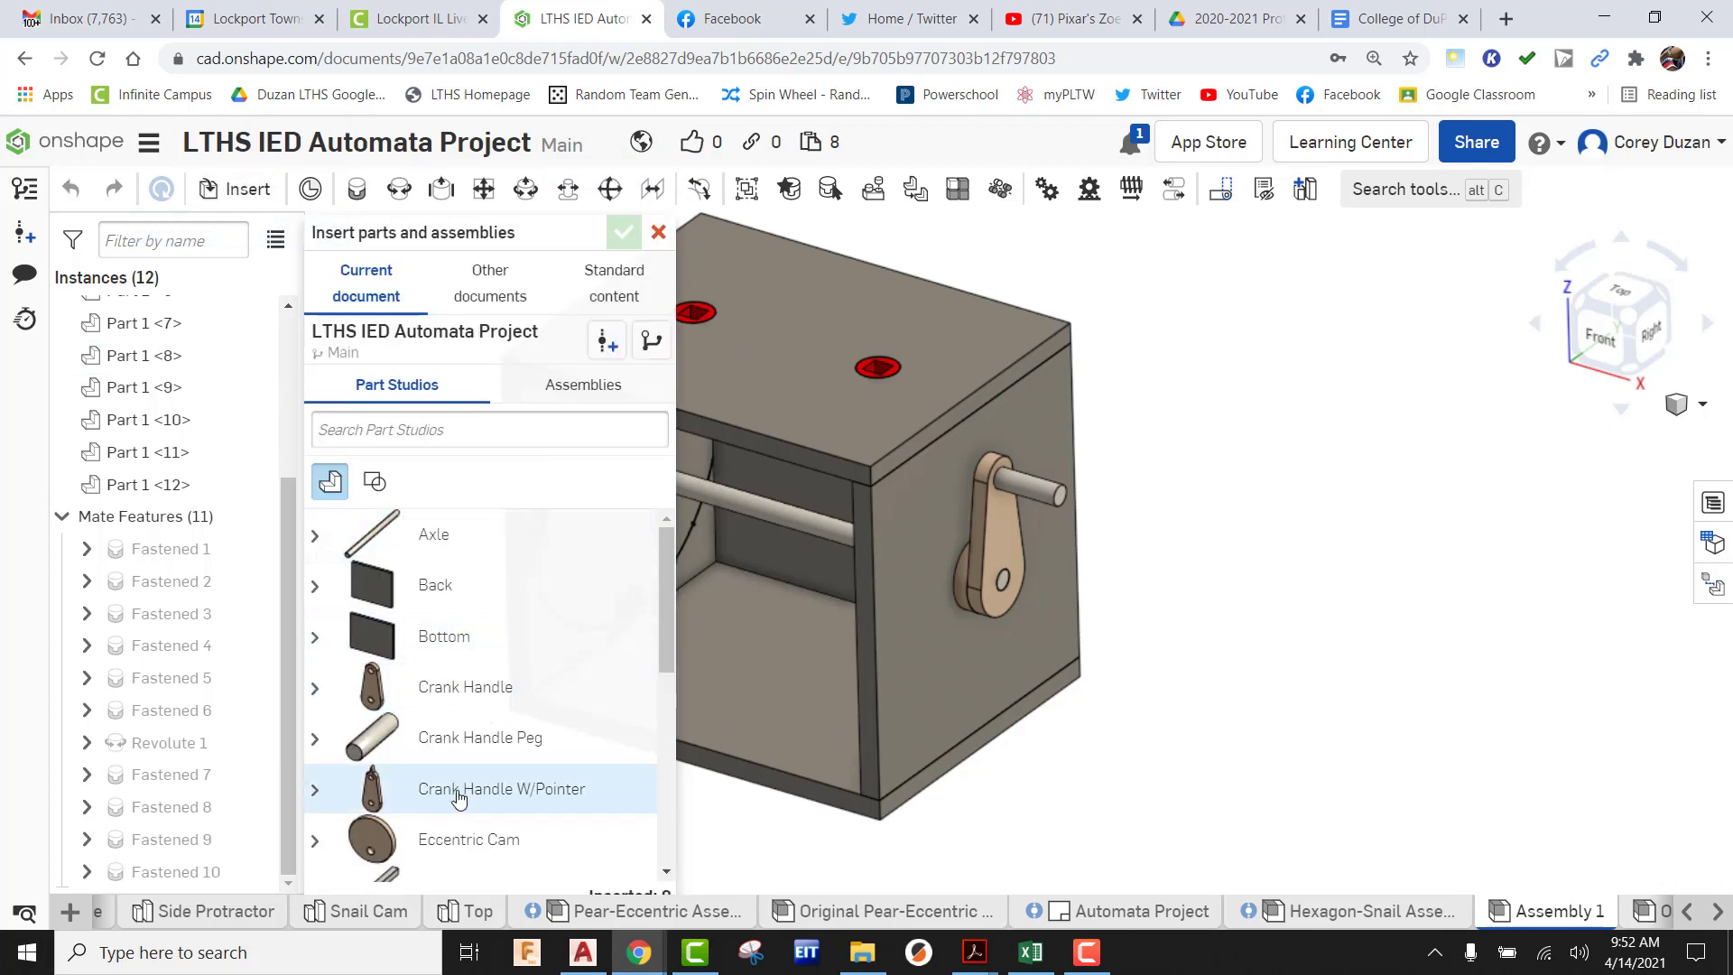
click(452, 834)
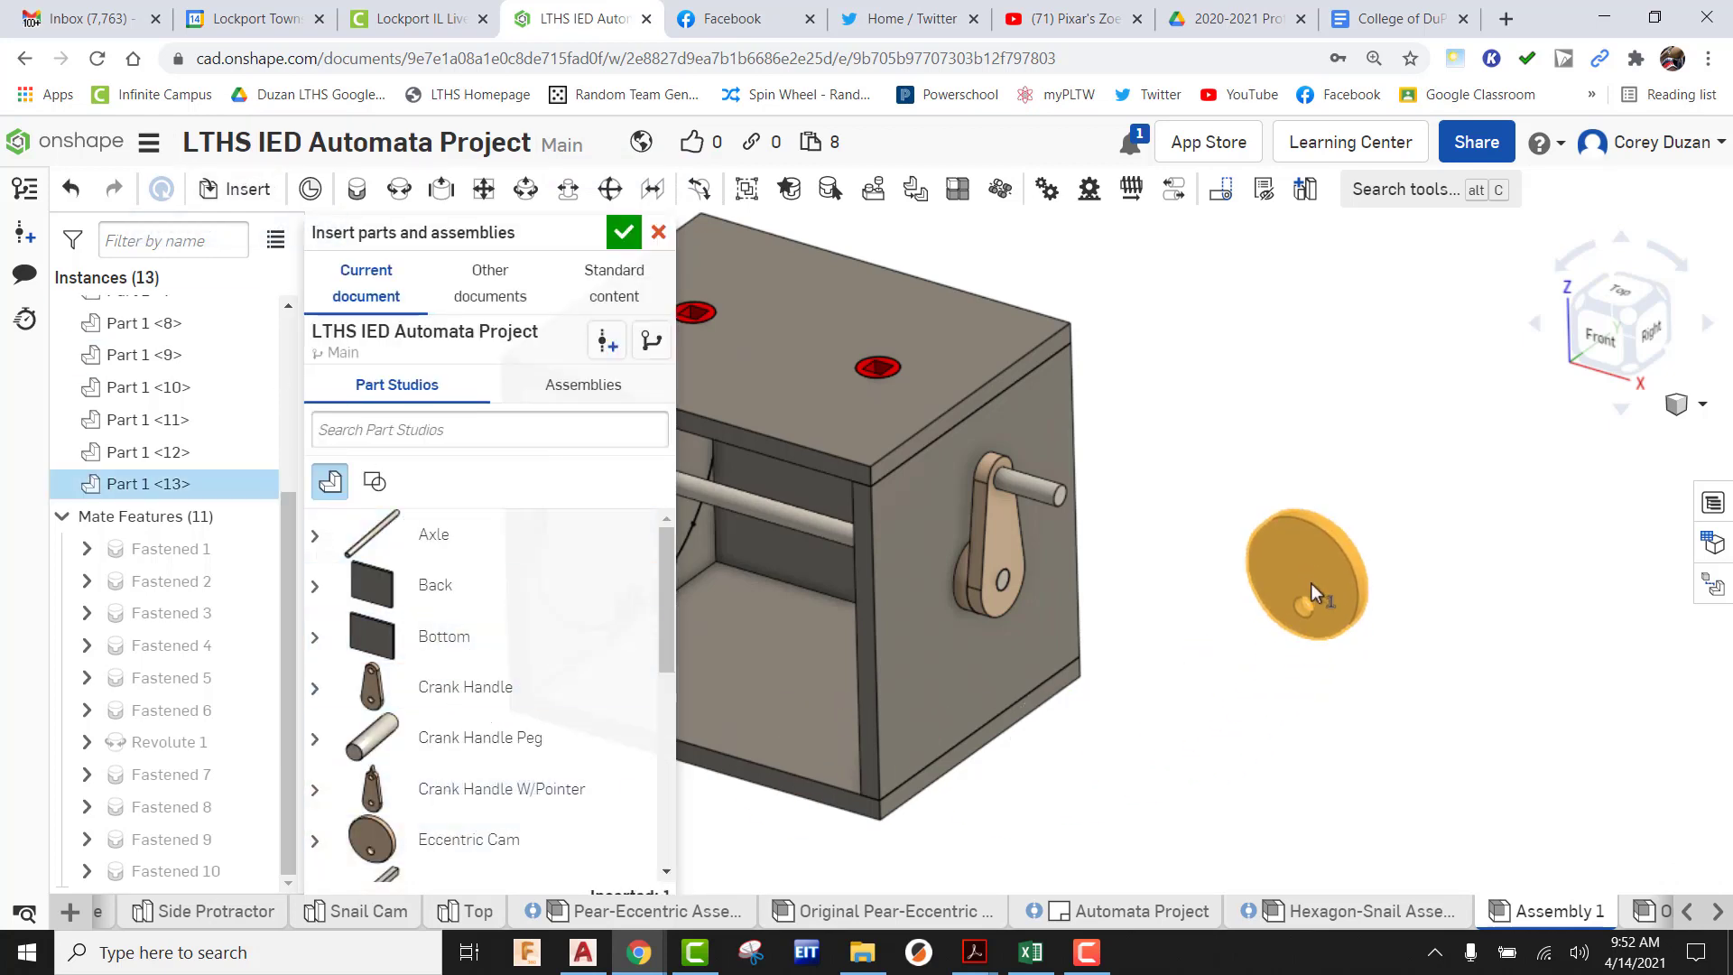
click(1310, 581)
scroll(604, 727, down, 5)
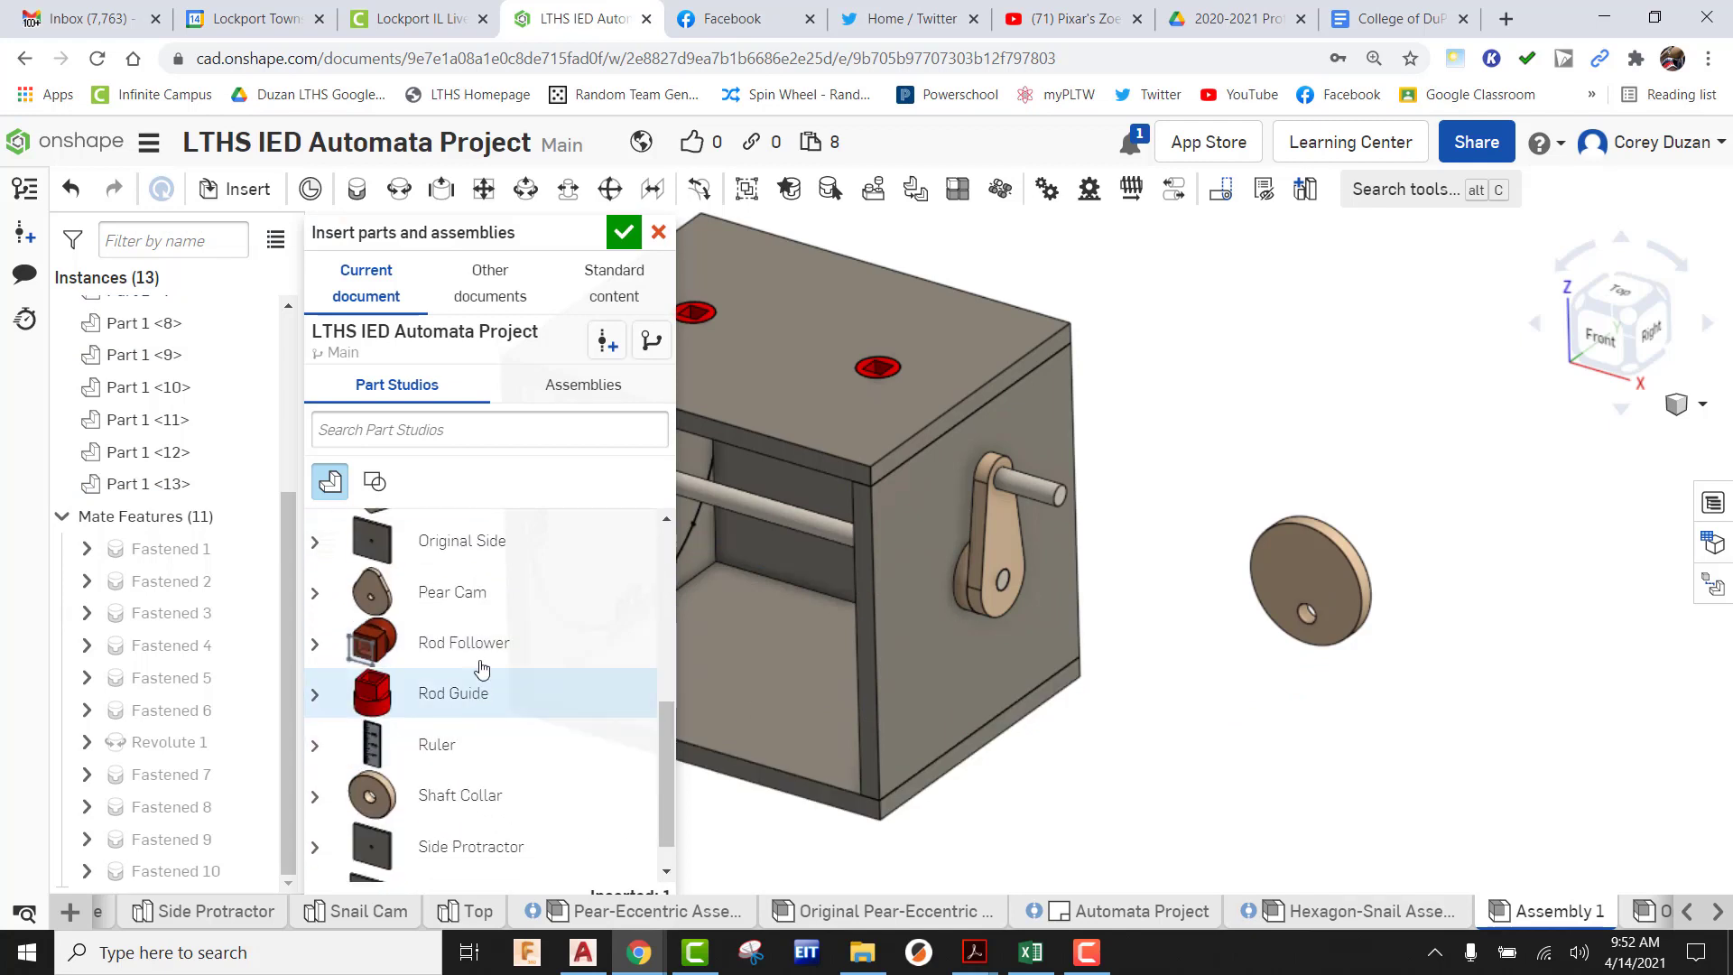
drag(467, 603, 1047, 586)
click(1513, 615)
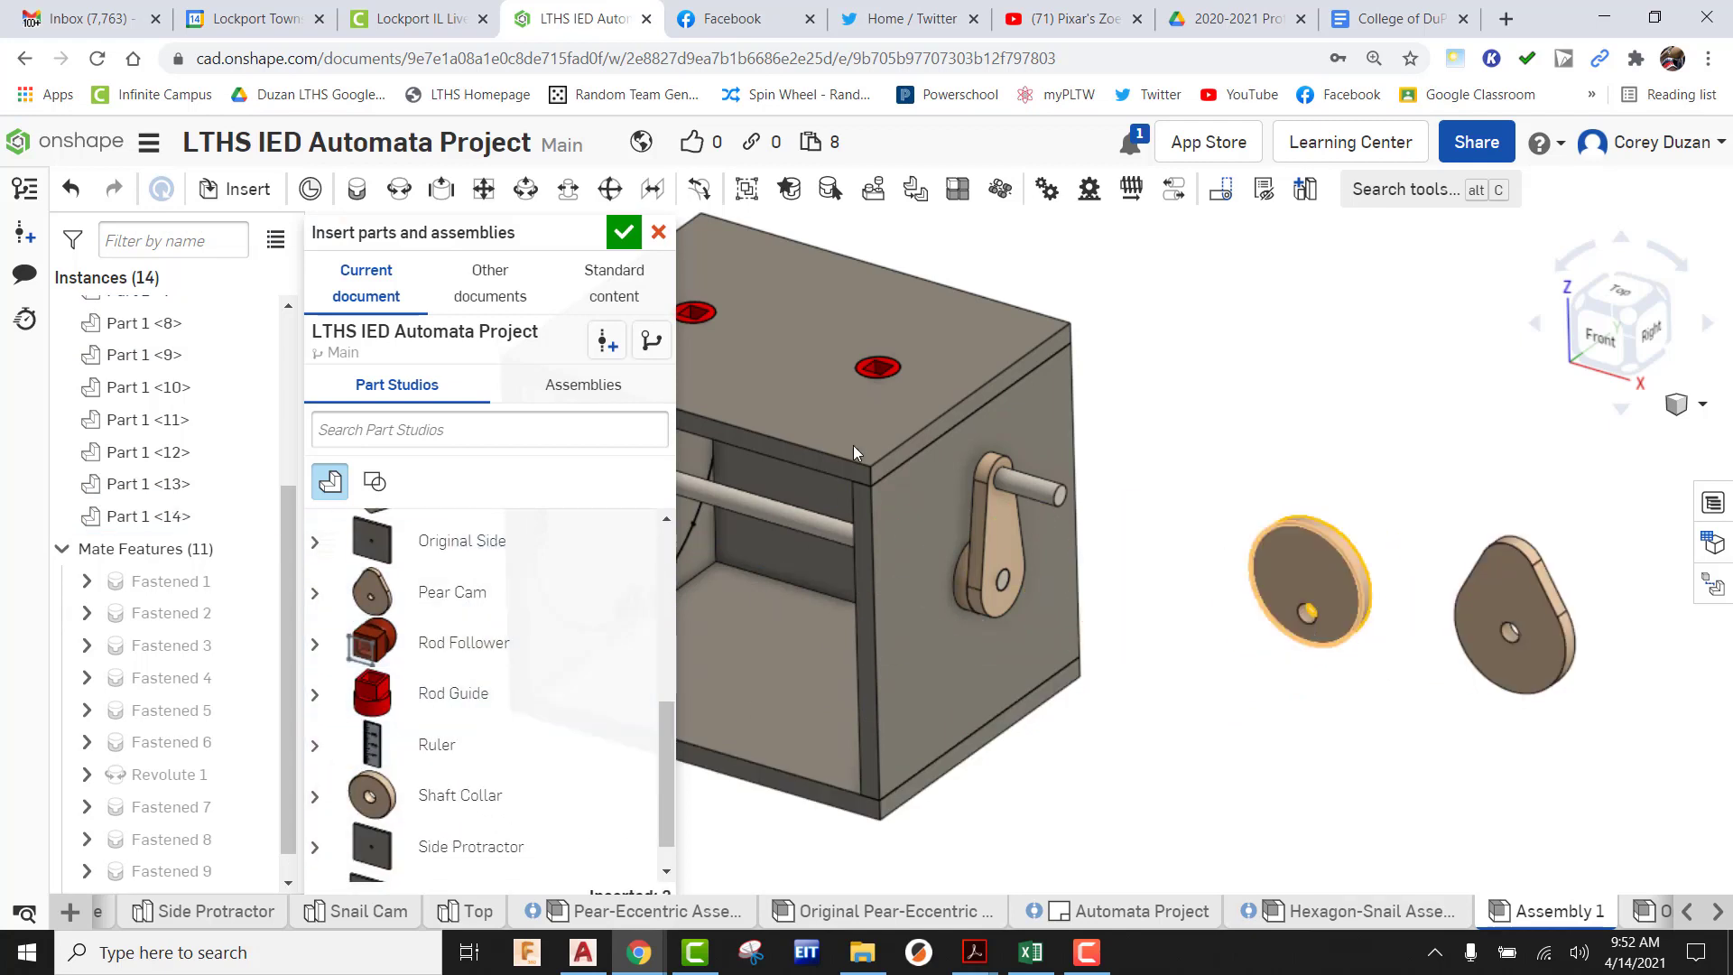
click(622, 232)
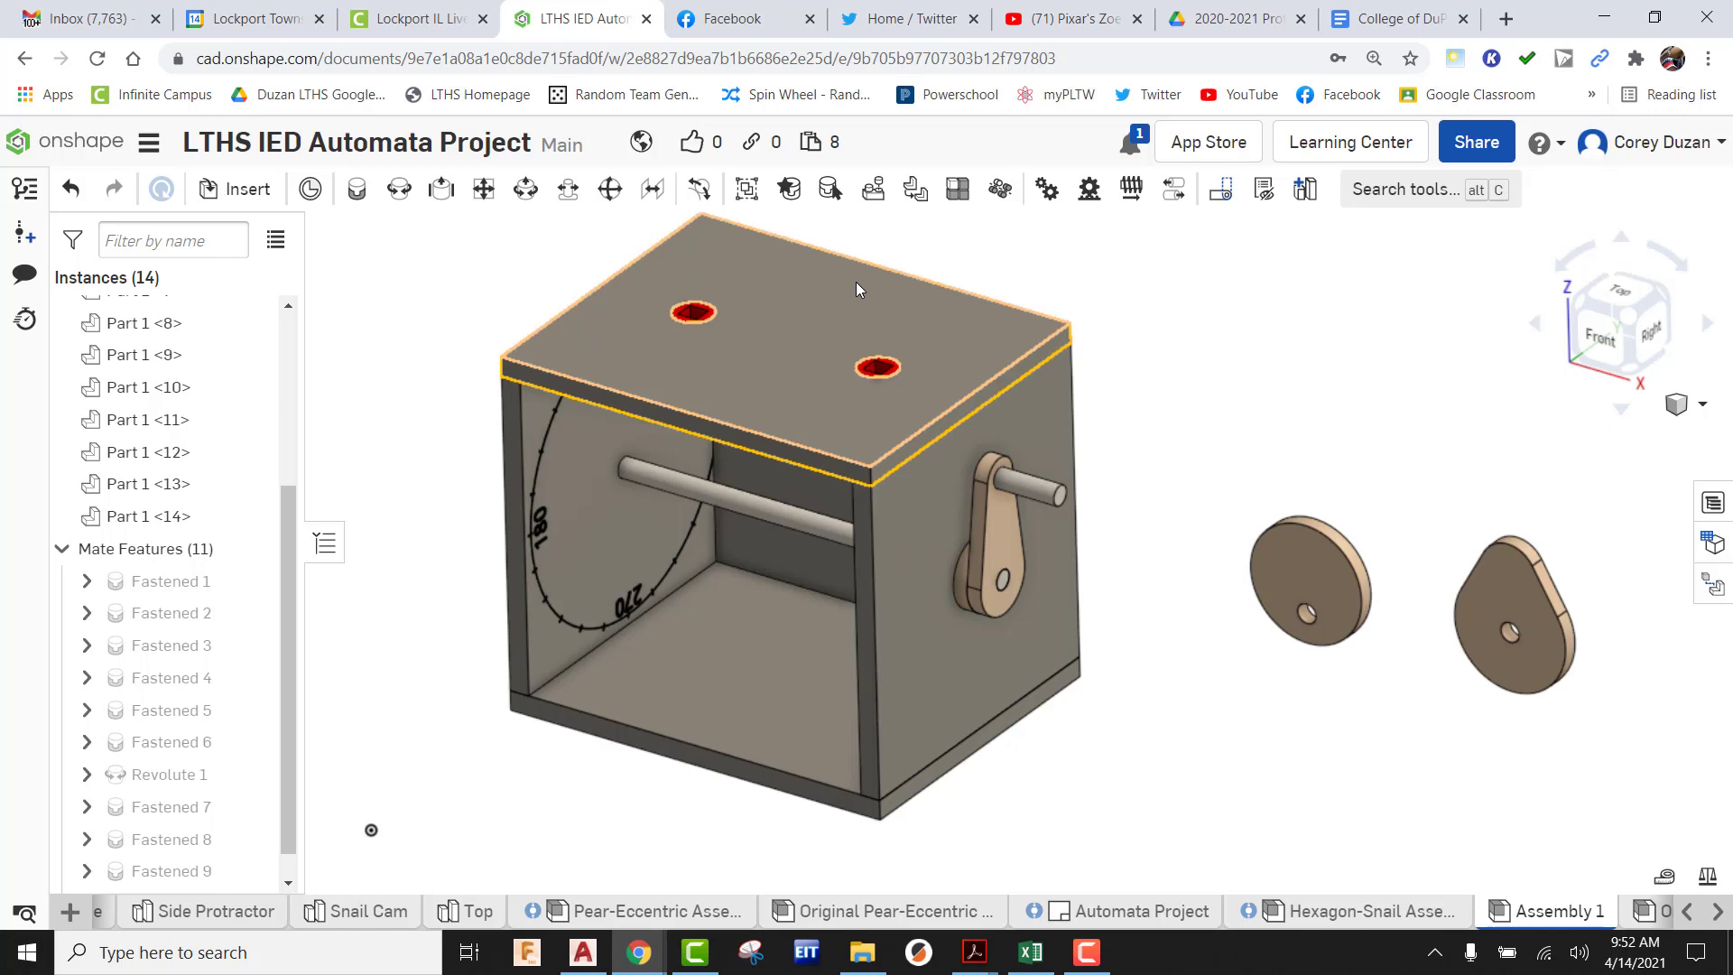
click(357, 190)
scroll(1314, 623, up, 10)
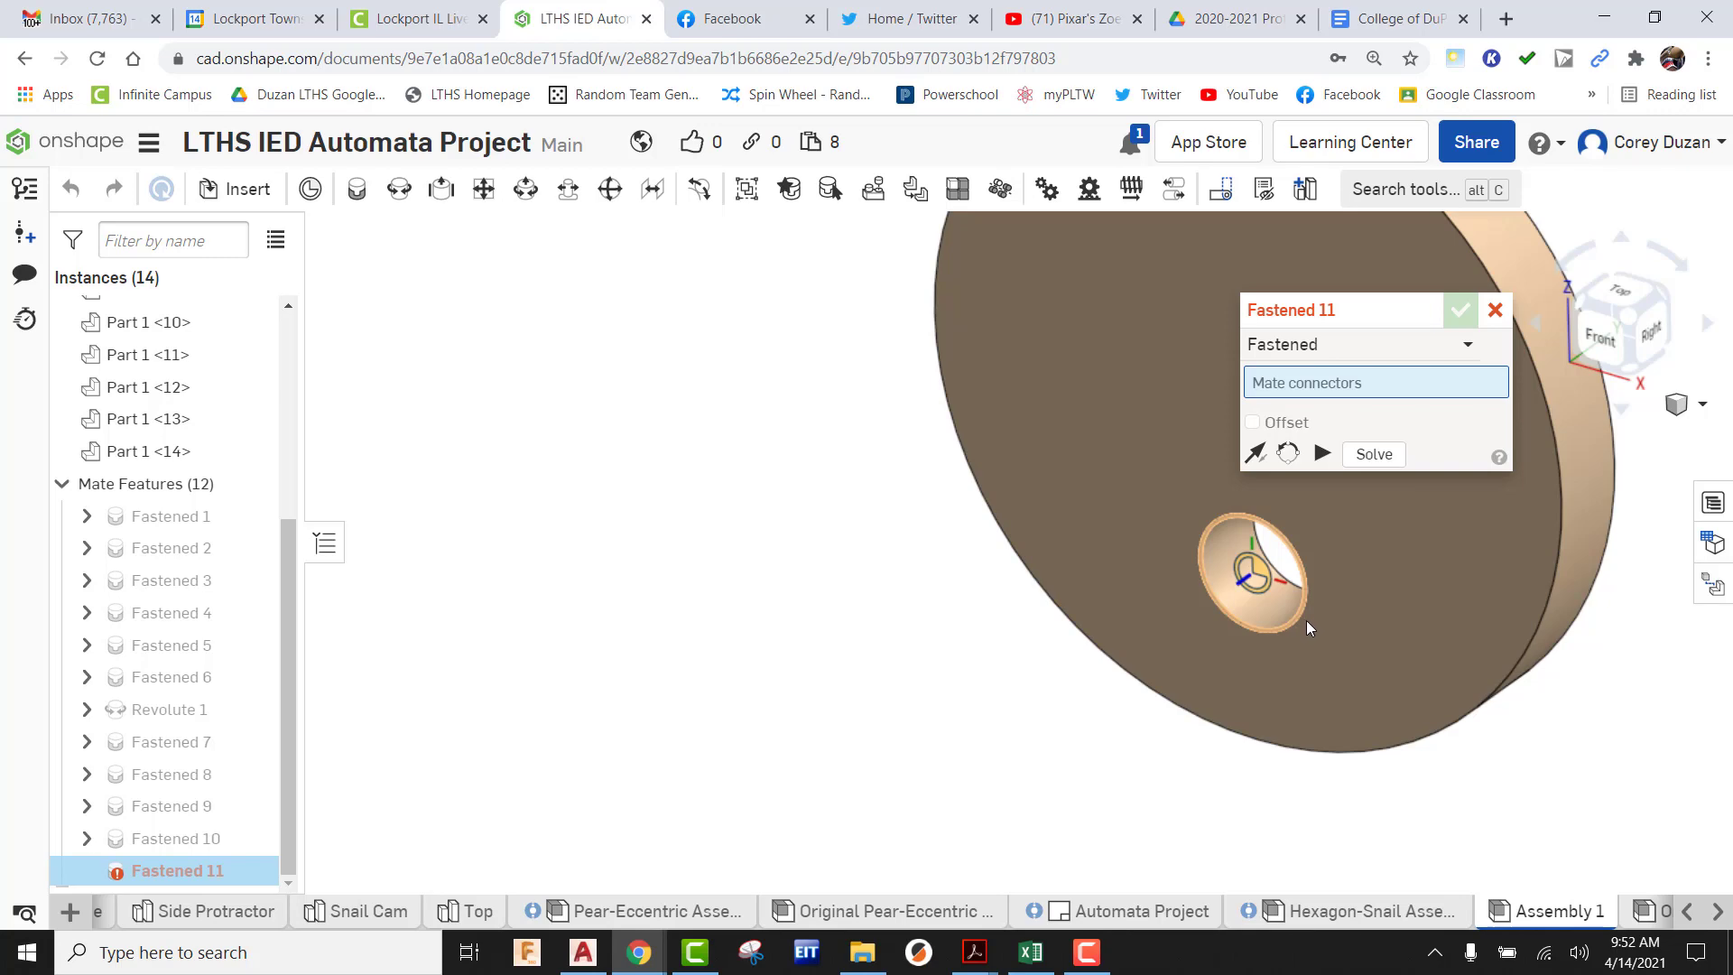
click(1305, 619)
scroll(1305, 619, down, 10)
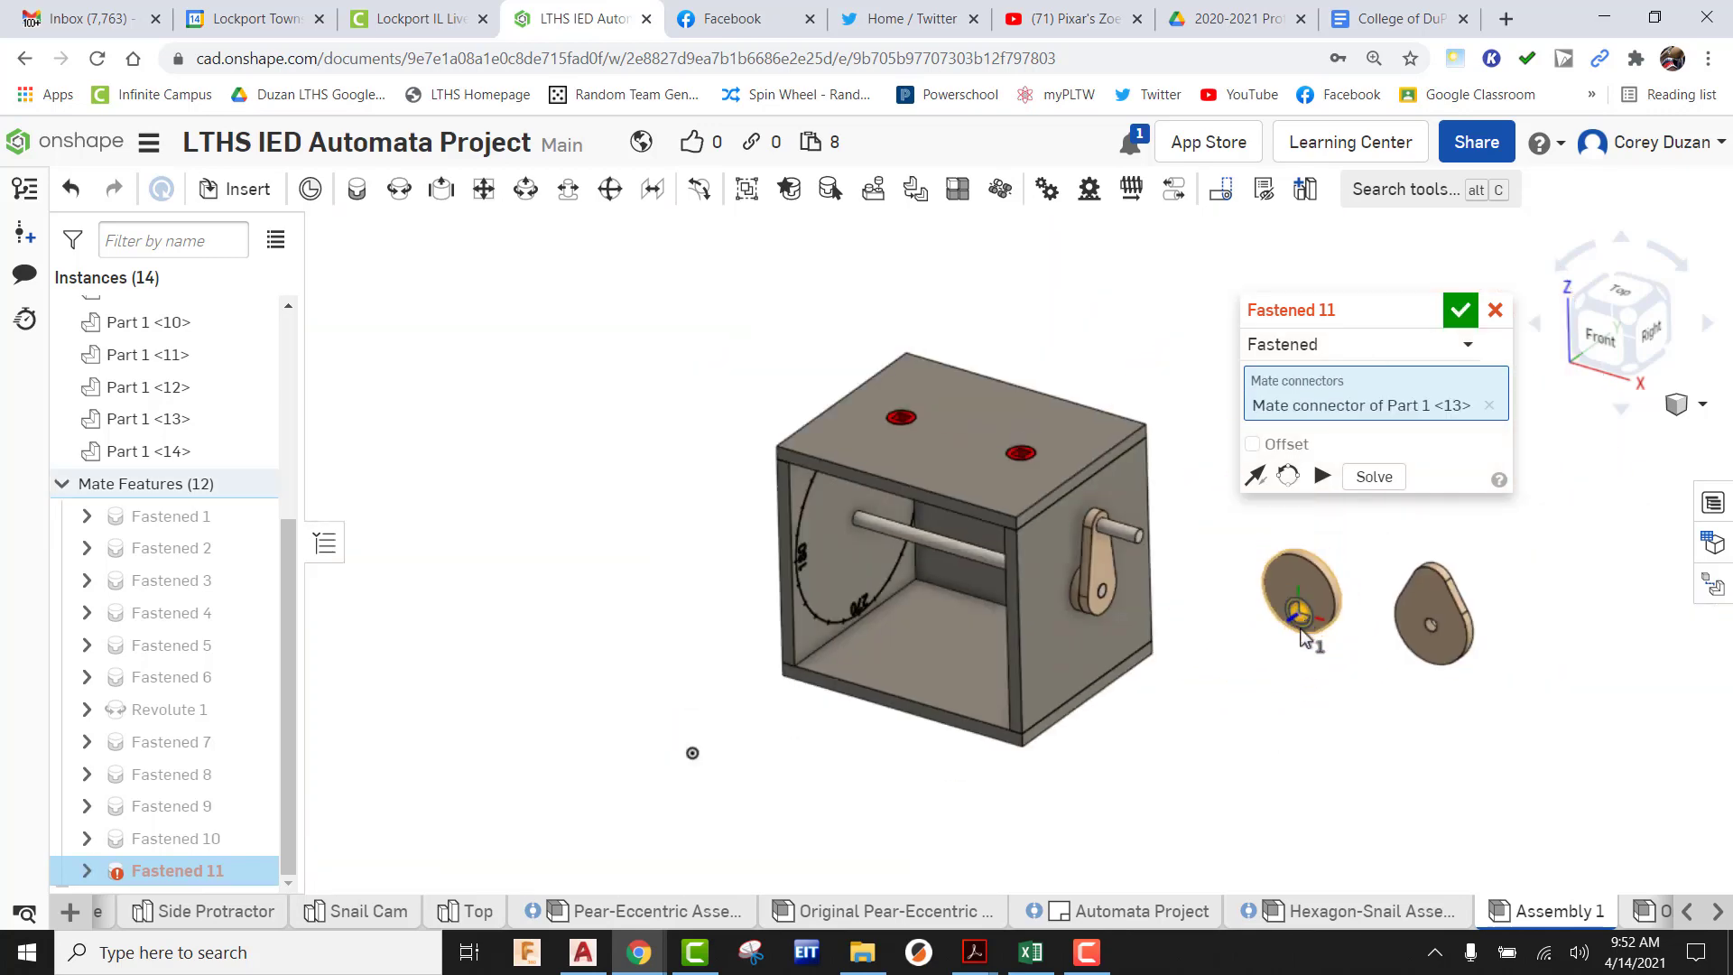
right_drag(1136, 637, 1122, 576)
scroll(964, 561, up, 10)
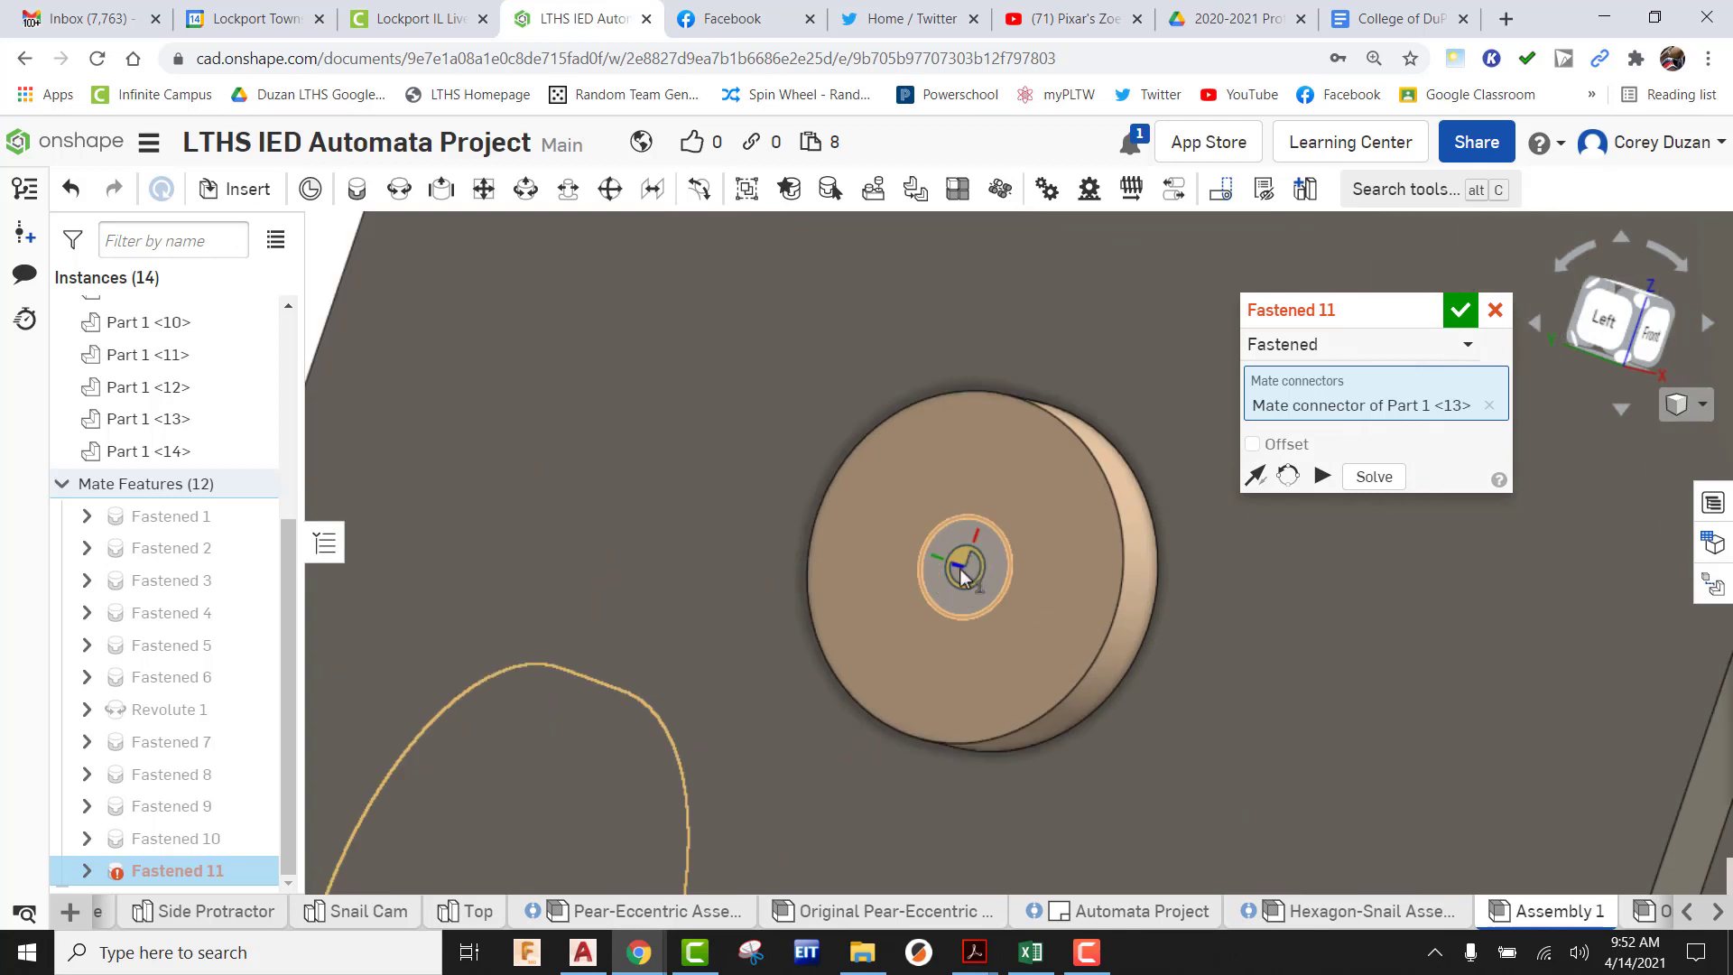
click(962, 573)
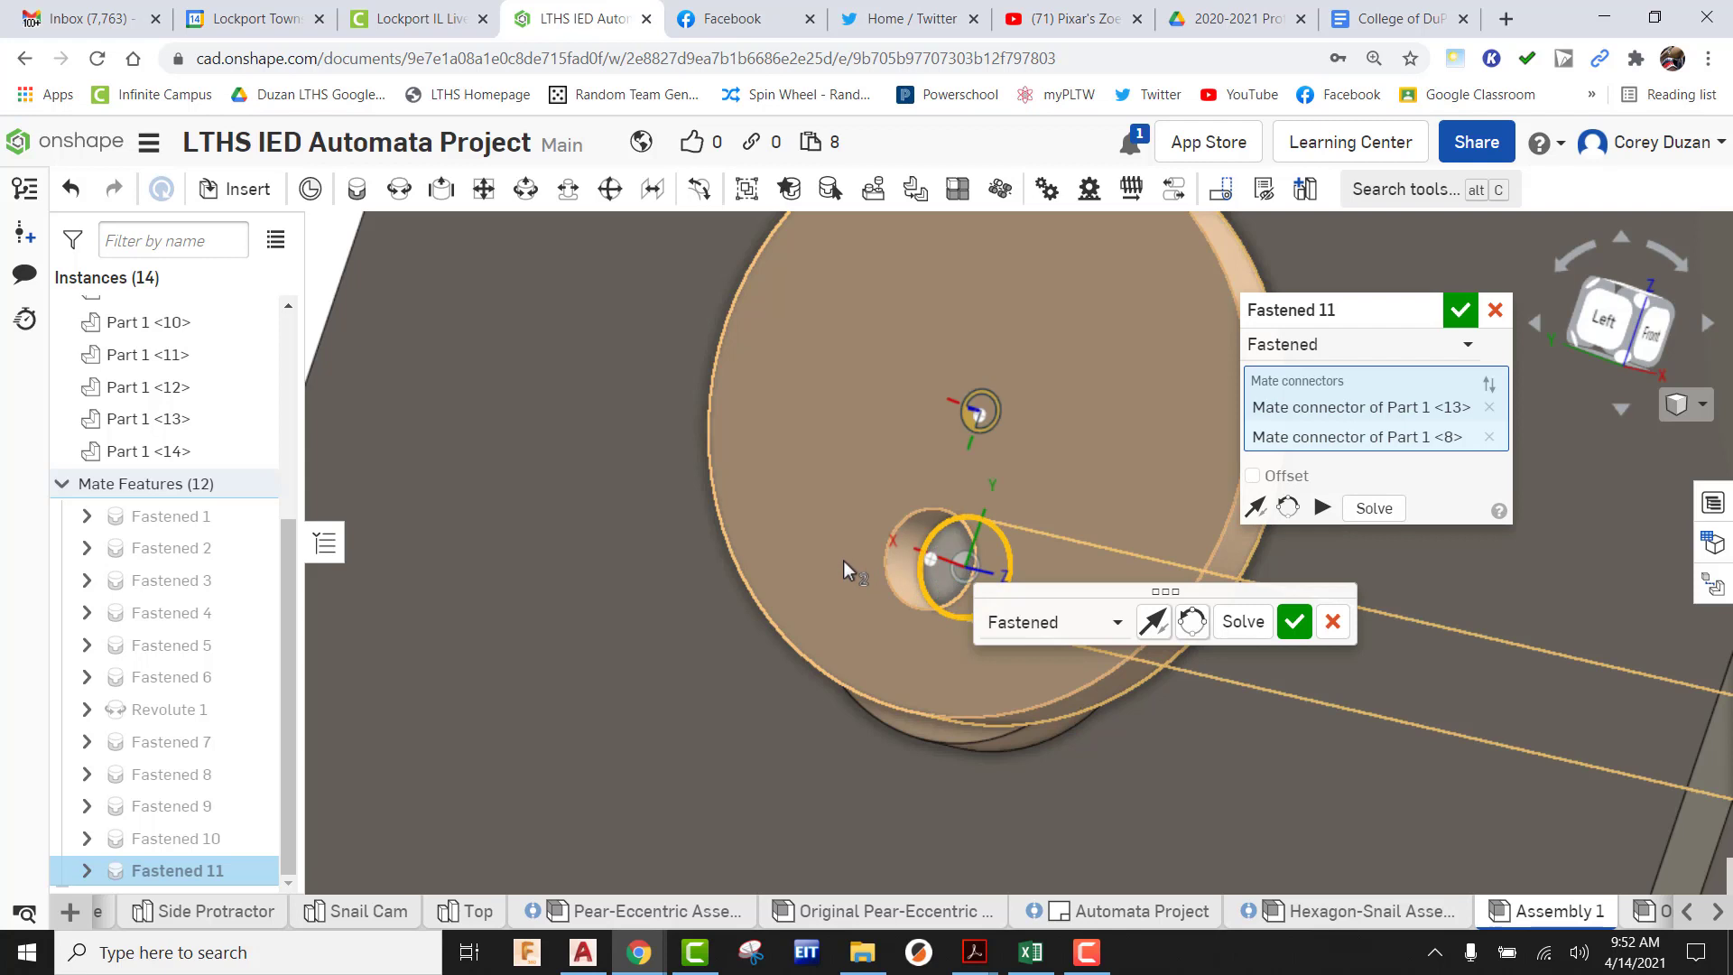
click(1155, 622)
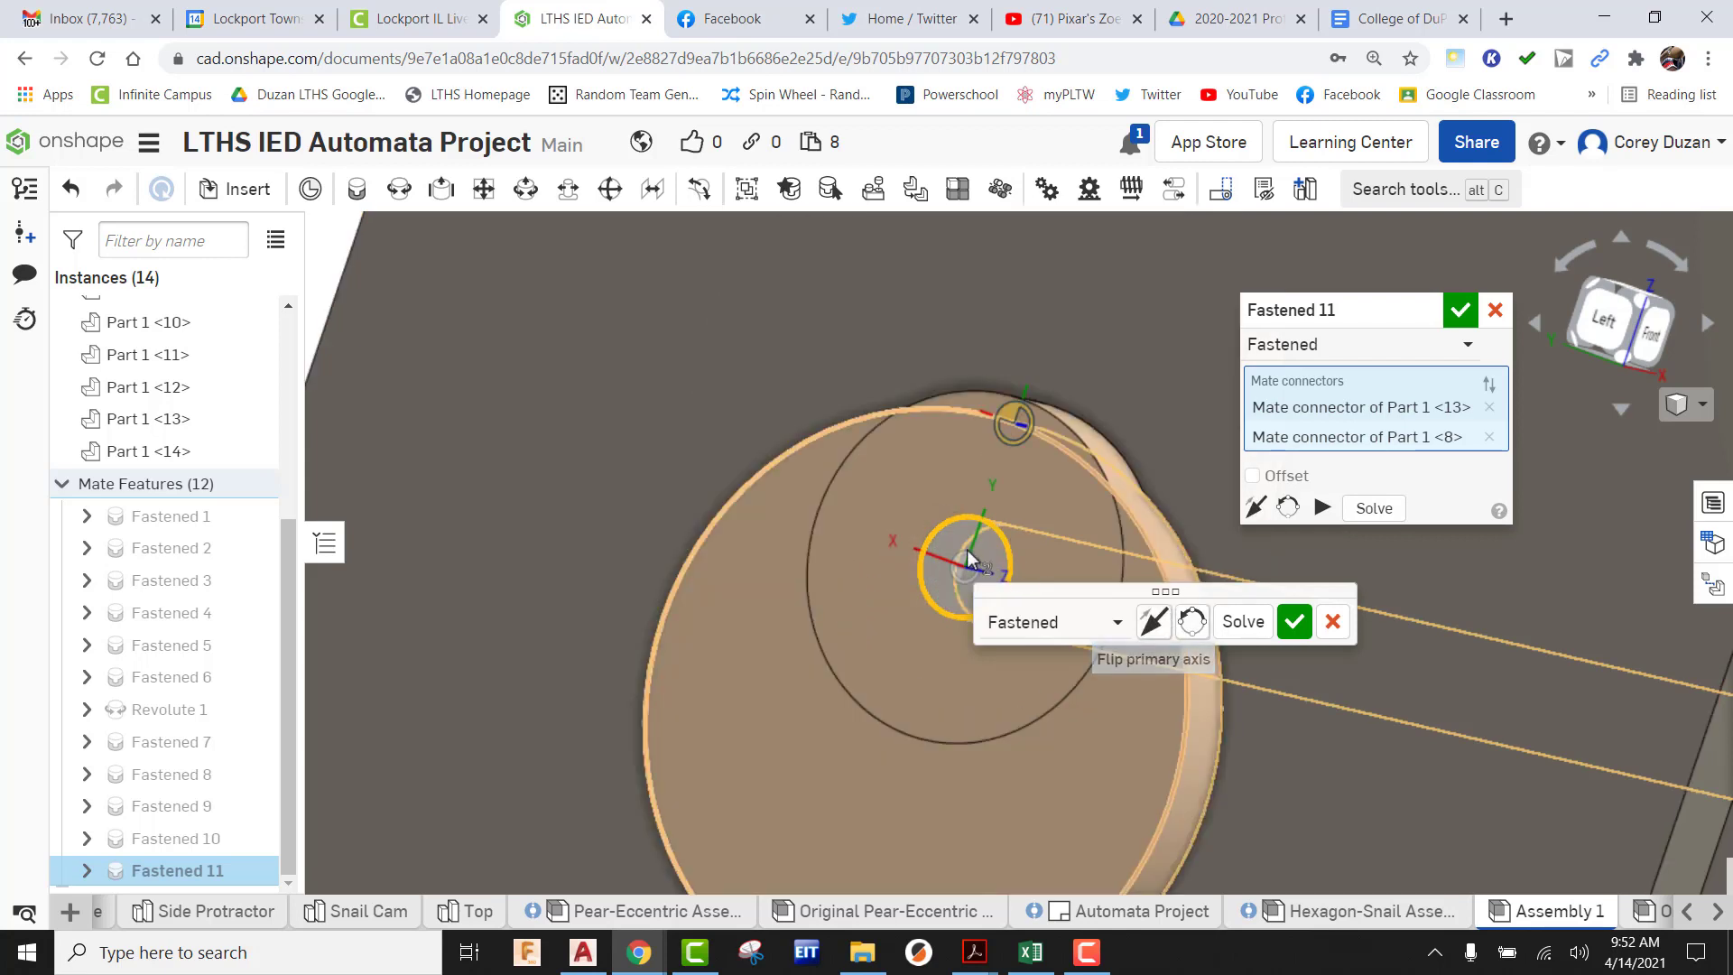
scroll(890, 507, down, 3)
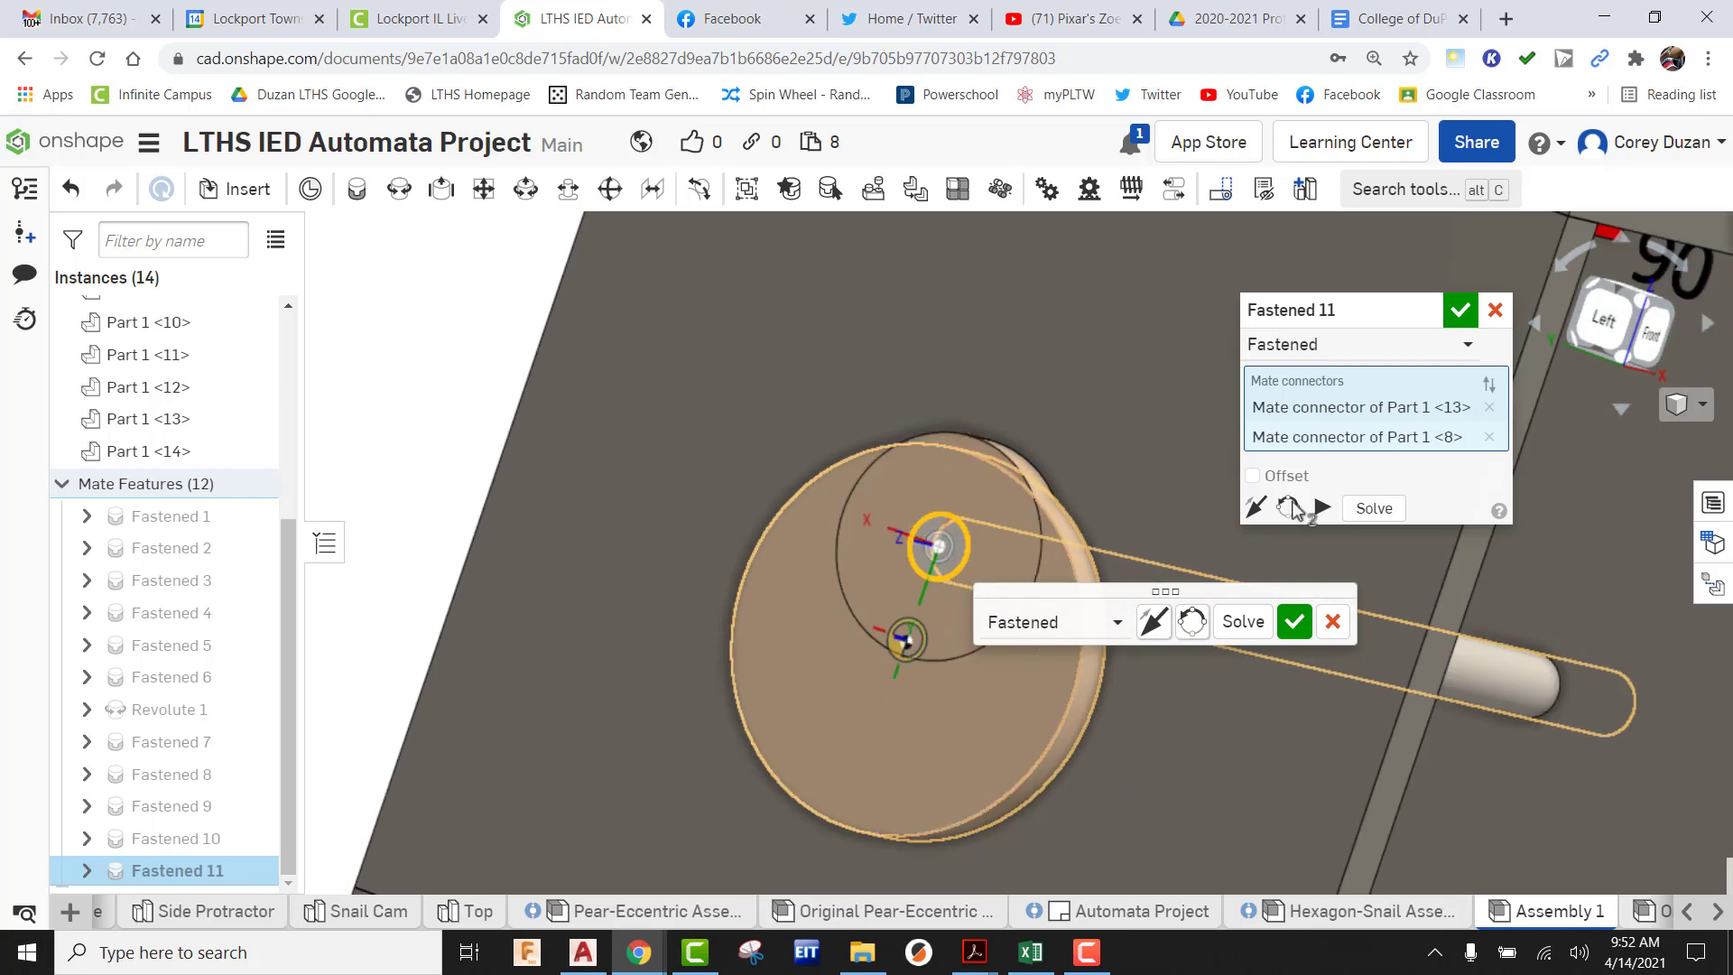
click(1648, 344)
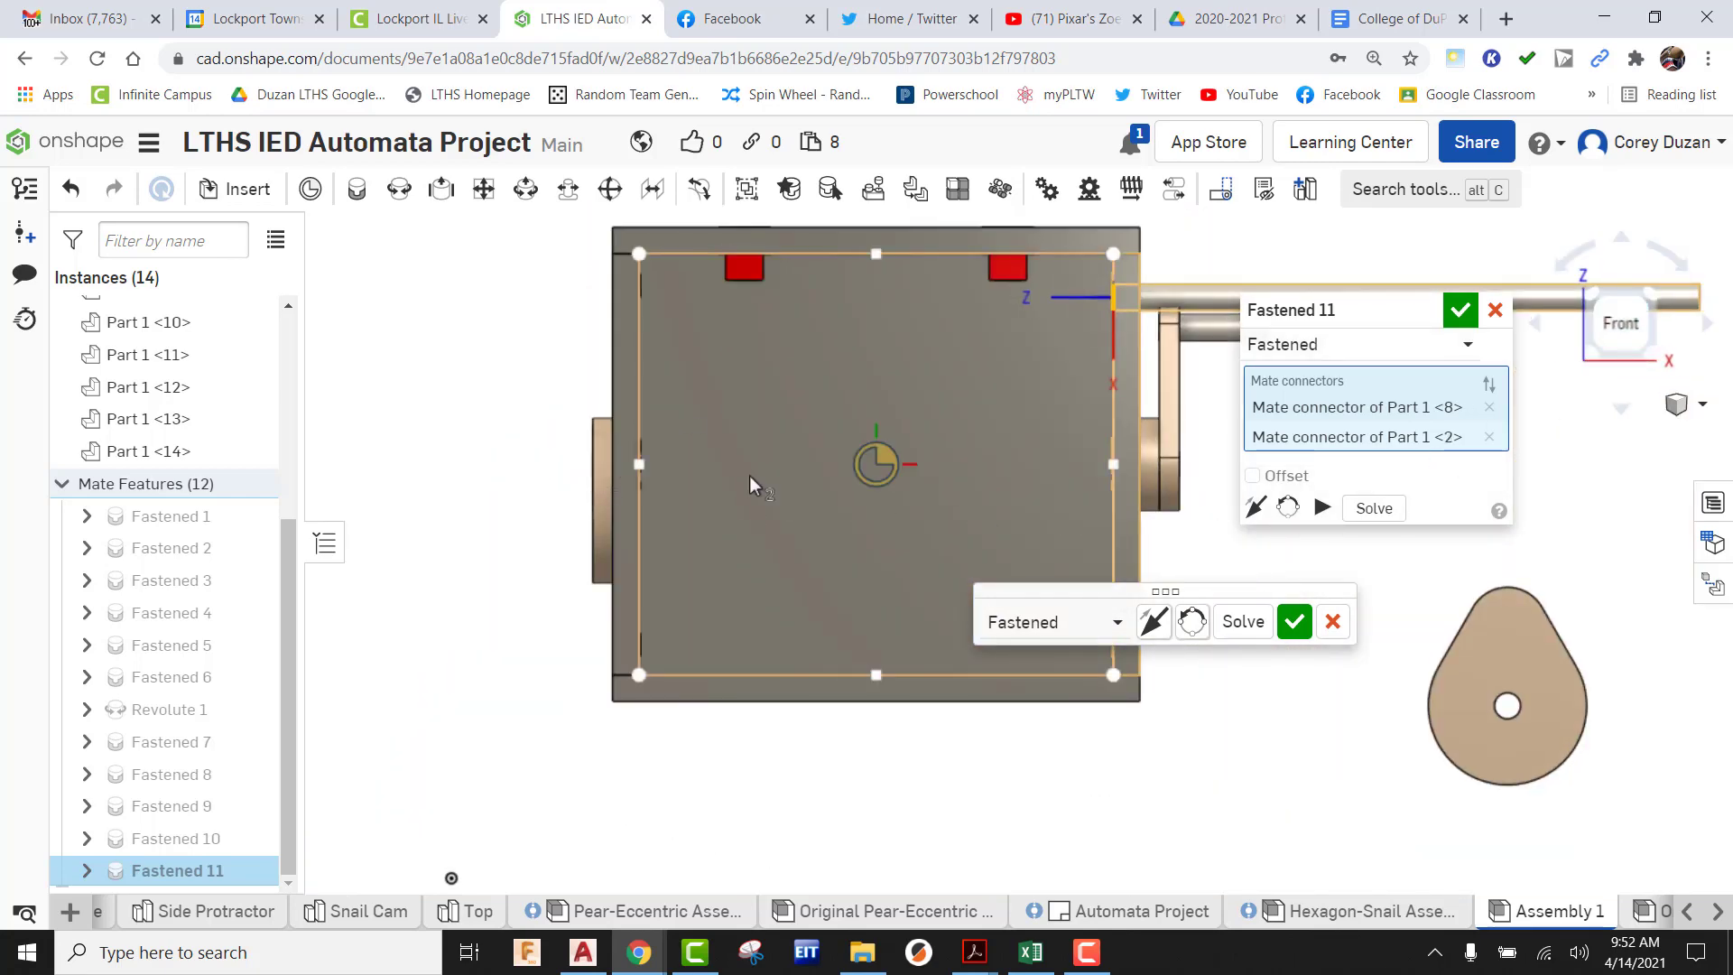
click(1253, 476)
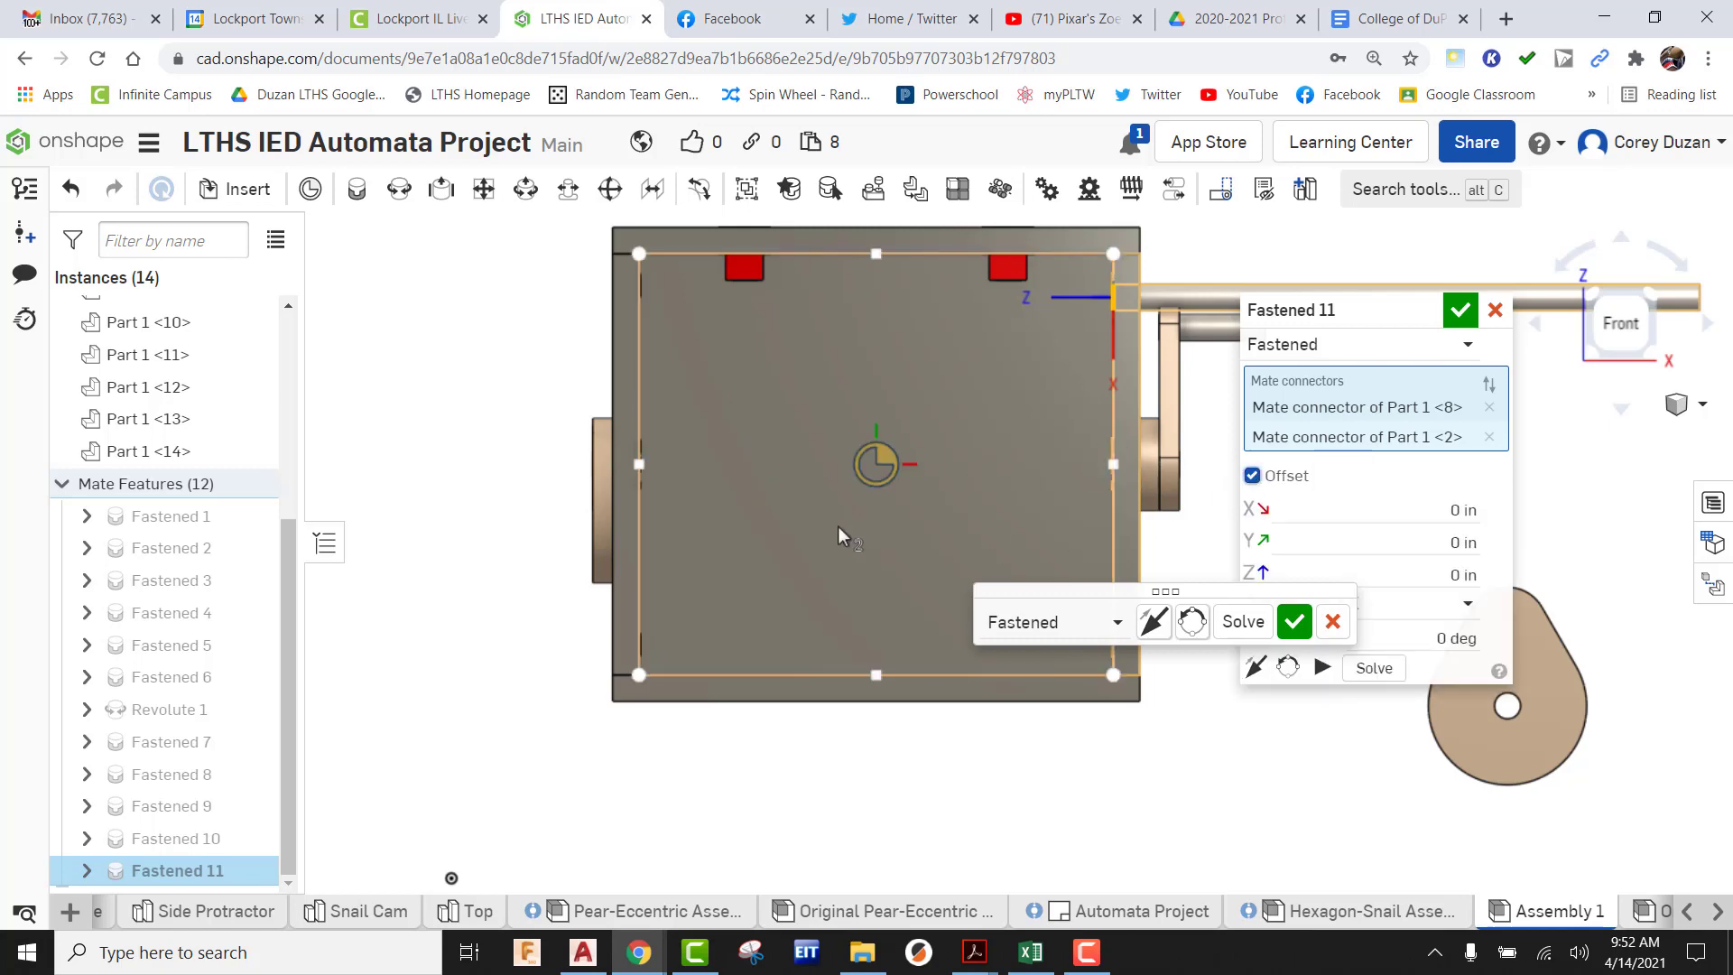
right_drag(814, 502, 875, 527)
scroll(794, 511, up, 3)
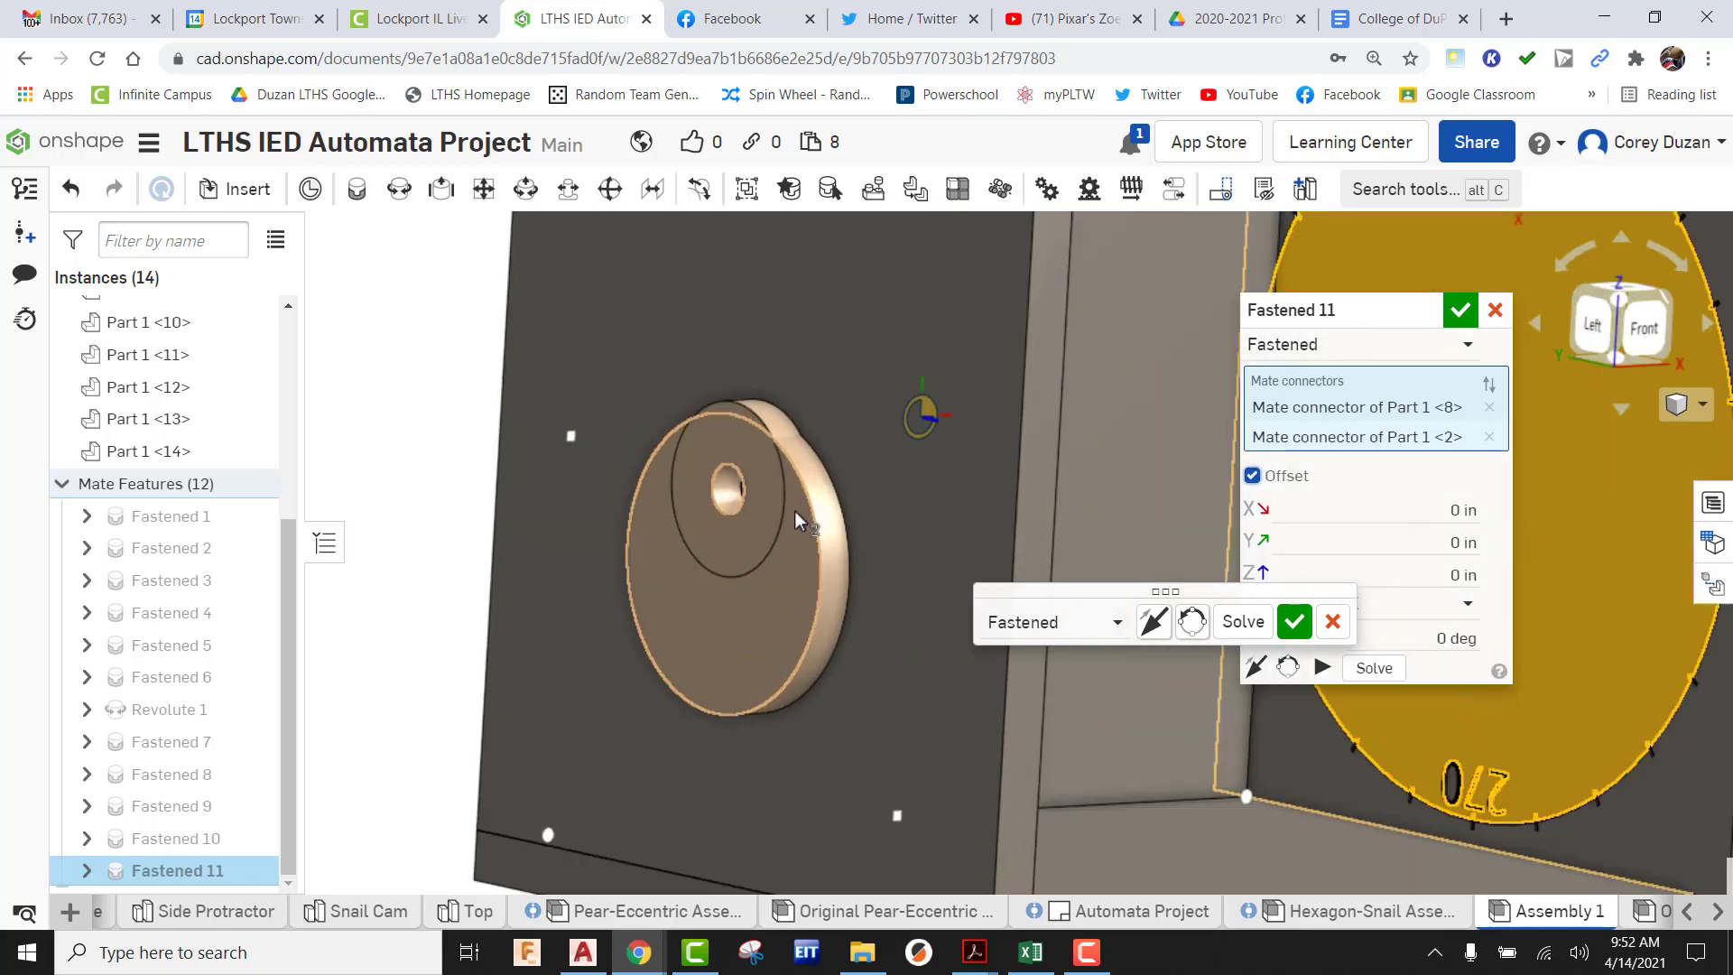
scroll(797, 523, down, 2)
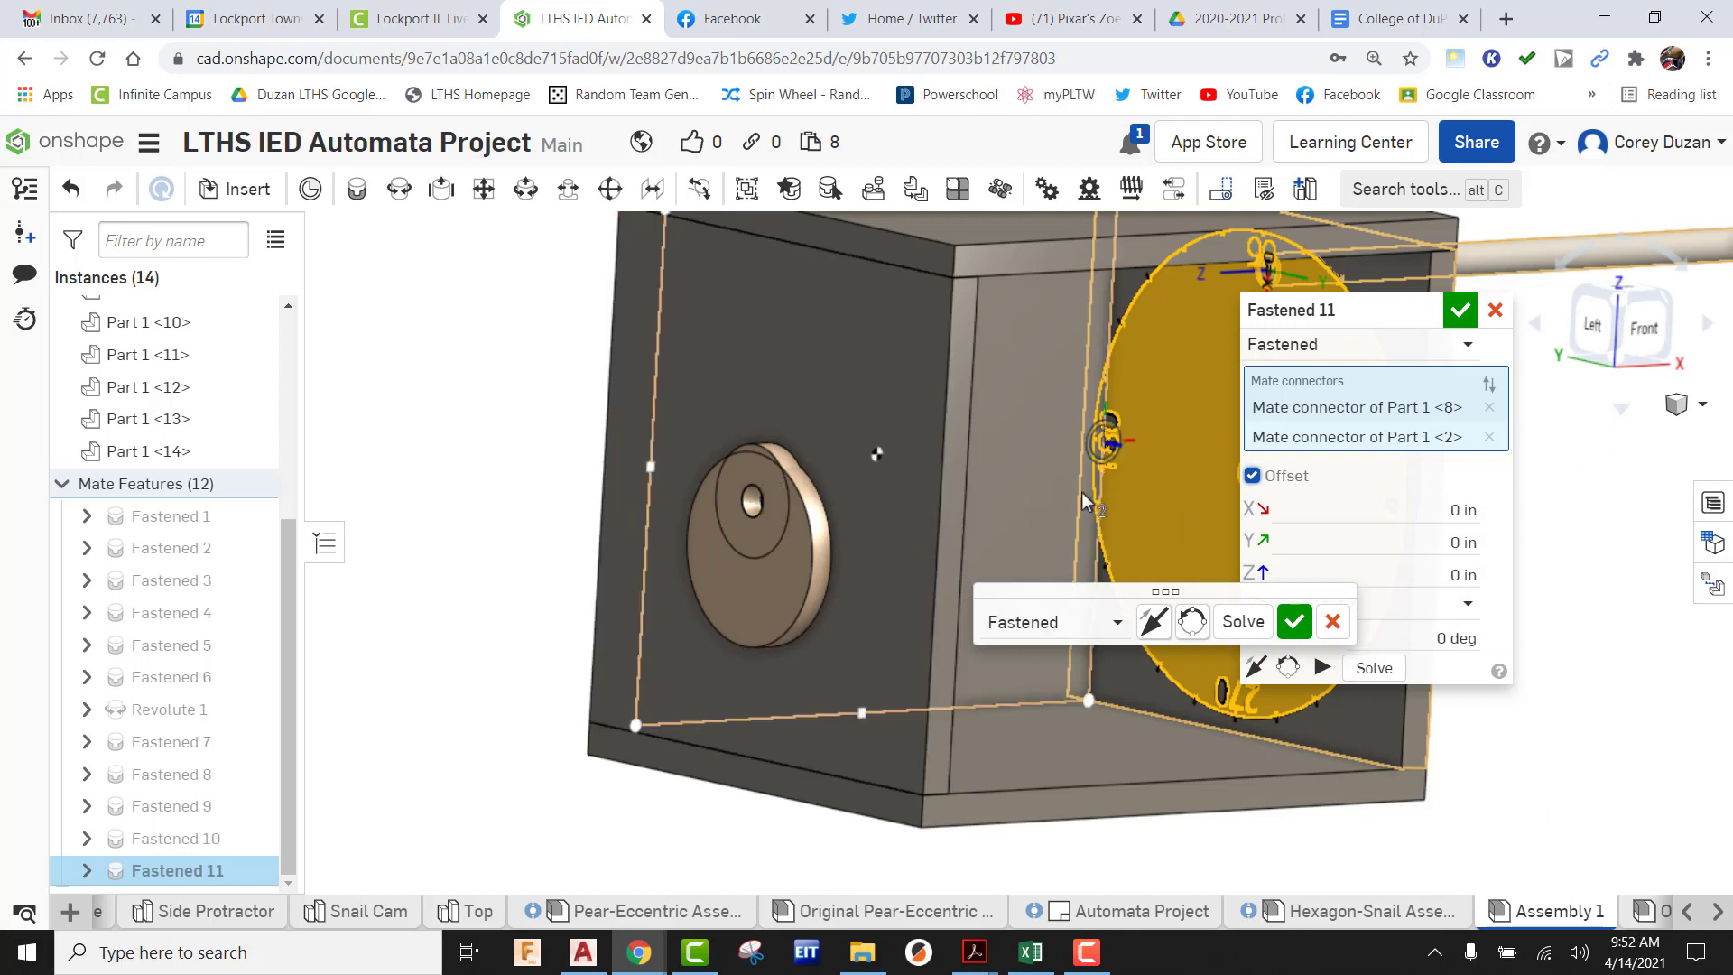
key(Return)
key(ctrl+z)
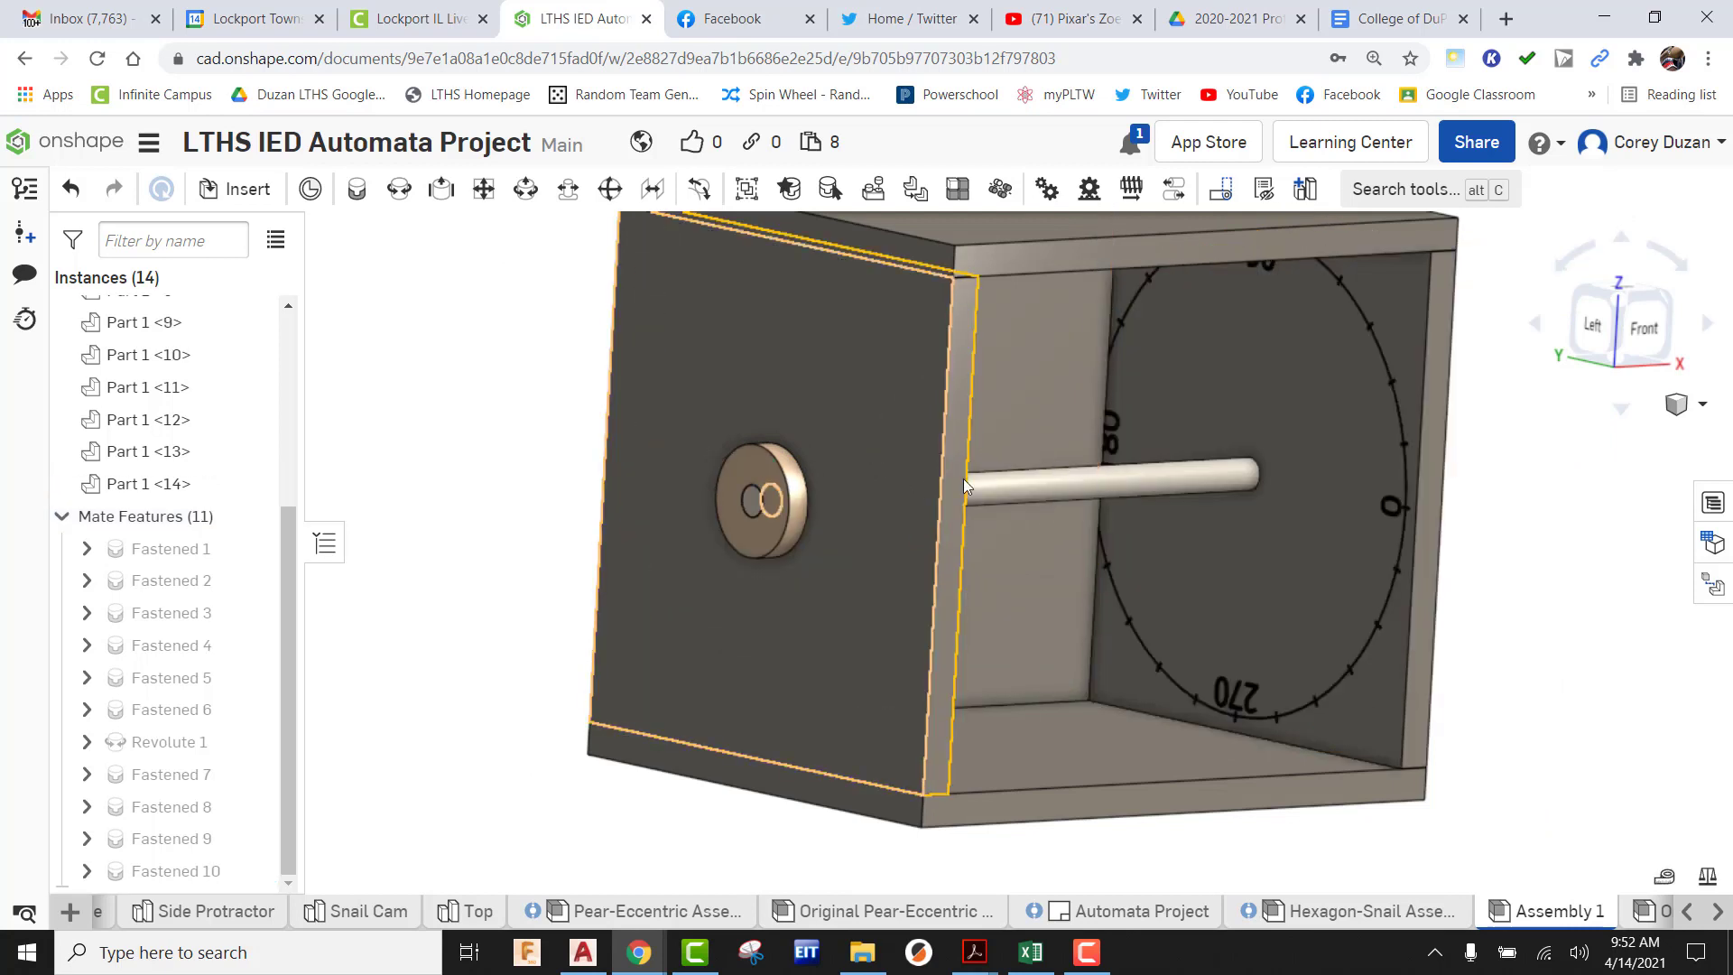
Create a Fastened mate between the eccentric cam's hole and the axle's end face opposite the crank, and flip its primary axis
scroll(964, 480, down, 4)
right_drag(1317, 518, 1209, 549)
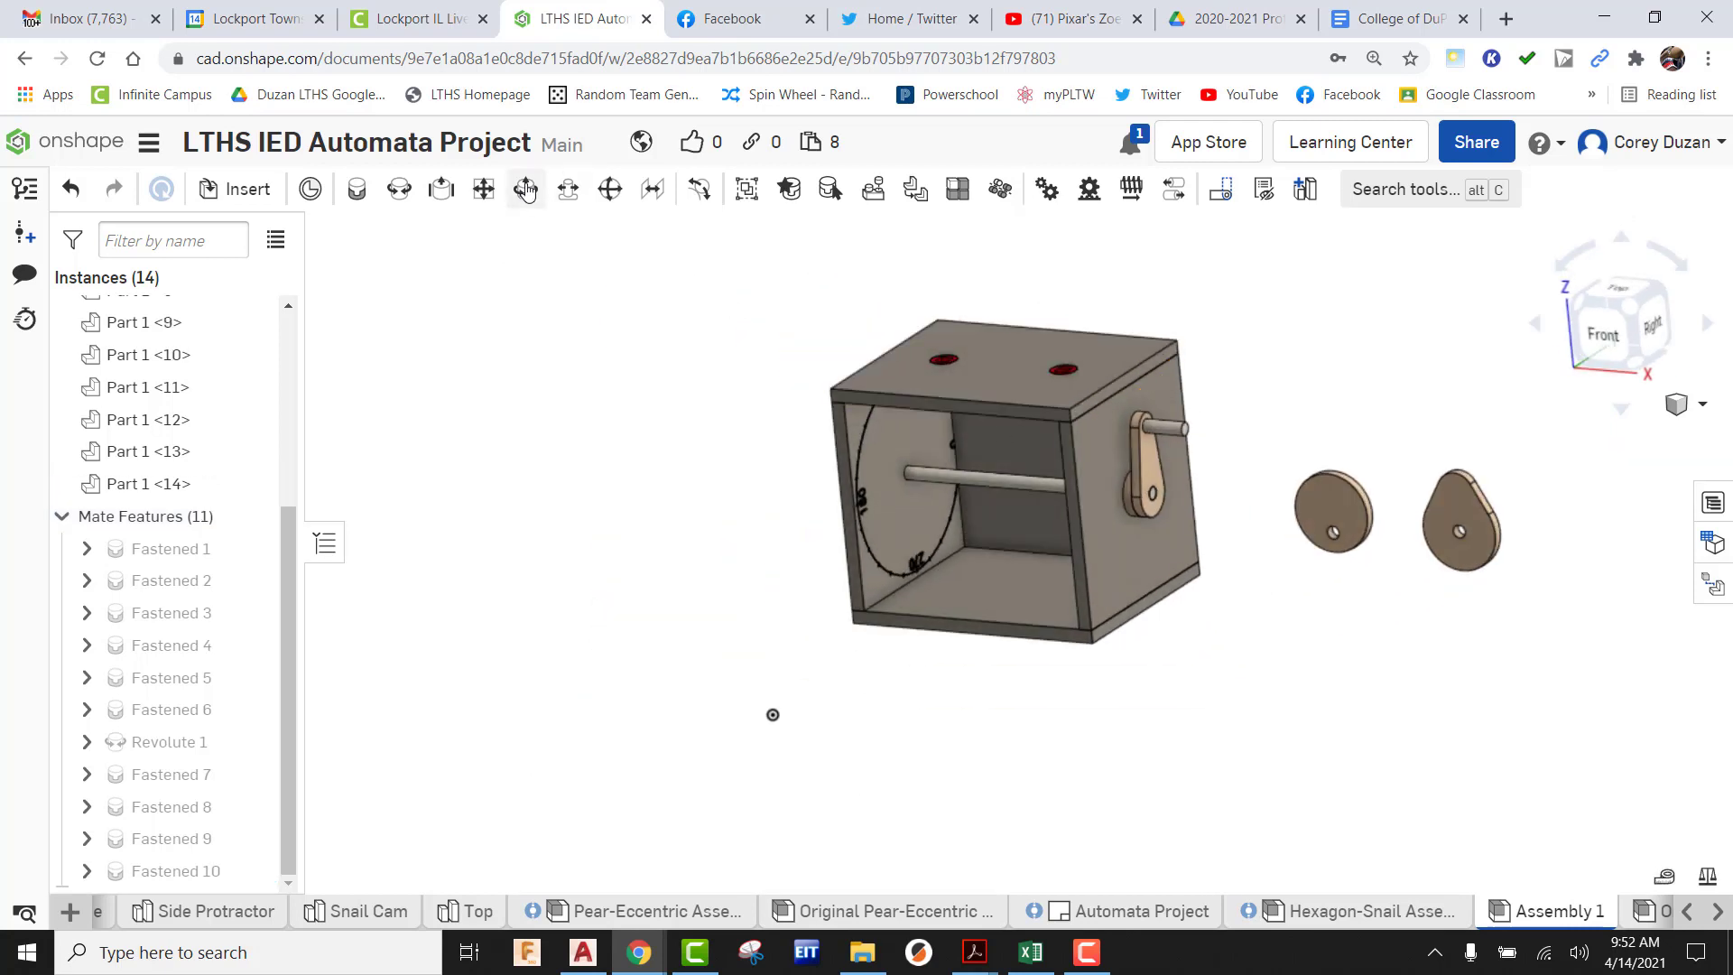
click(356, 189)
scroll(1404, 564, up, 6)
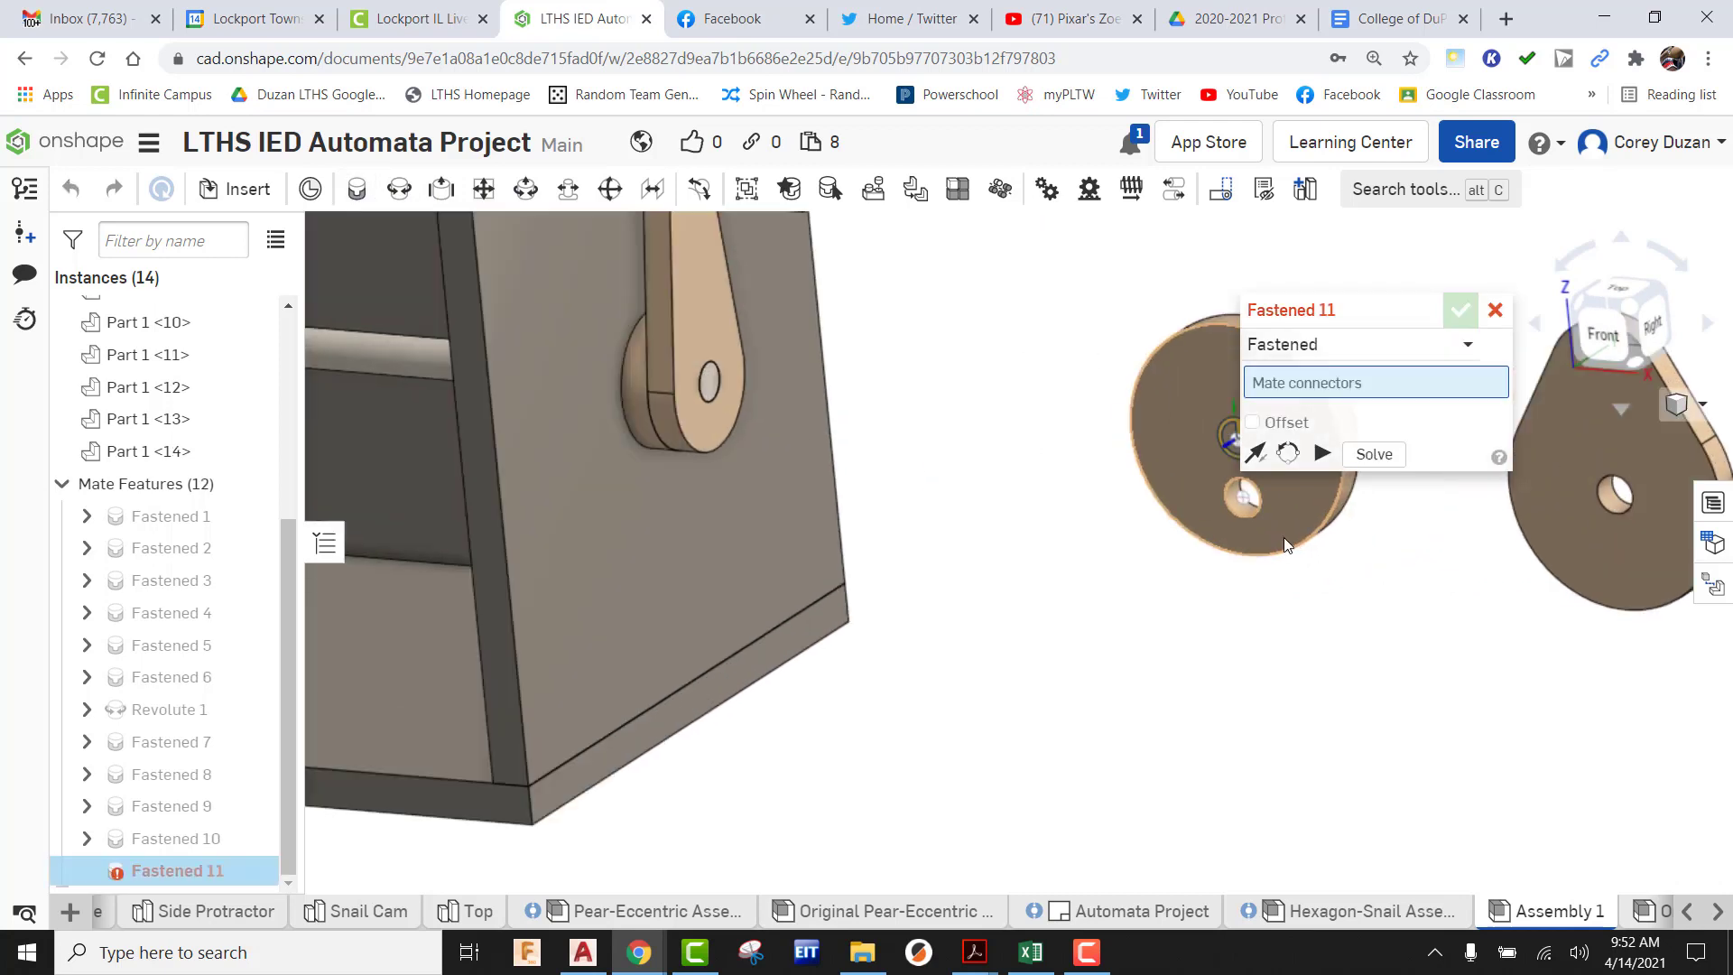
click(1037, 595)
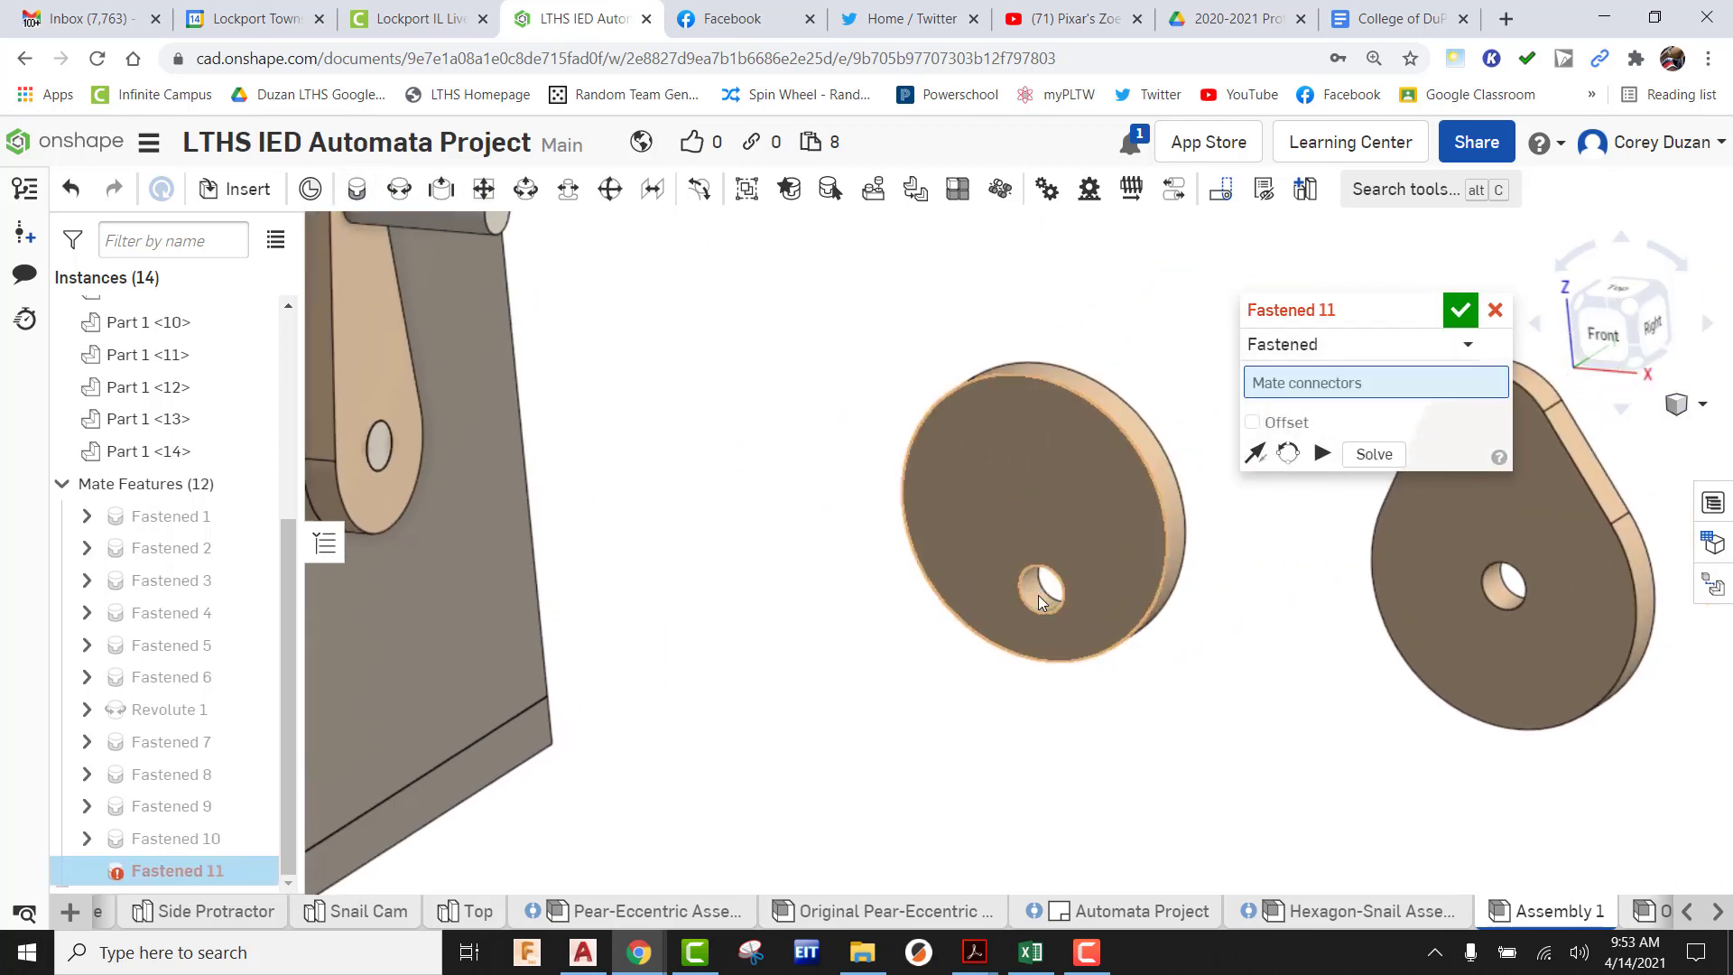
scroll(1037, 594, down, 5)
right_drag(846, 630, 929, 626)
scroll(782, 551, up, 10)
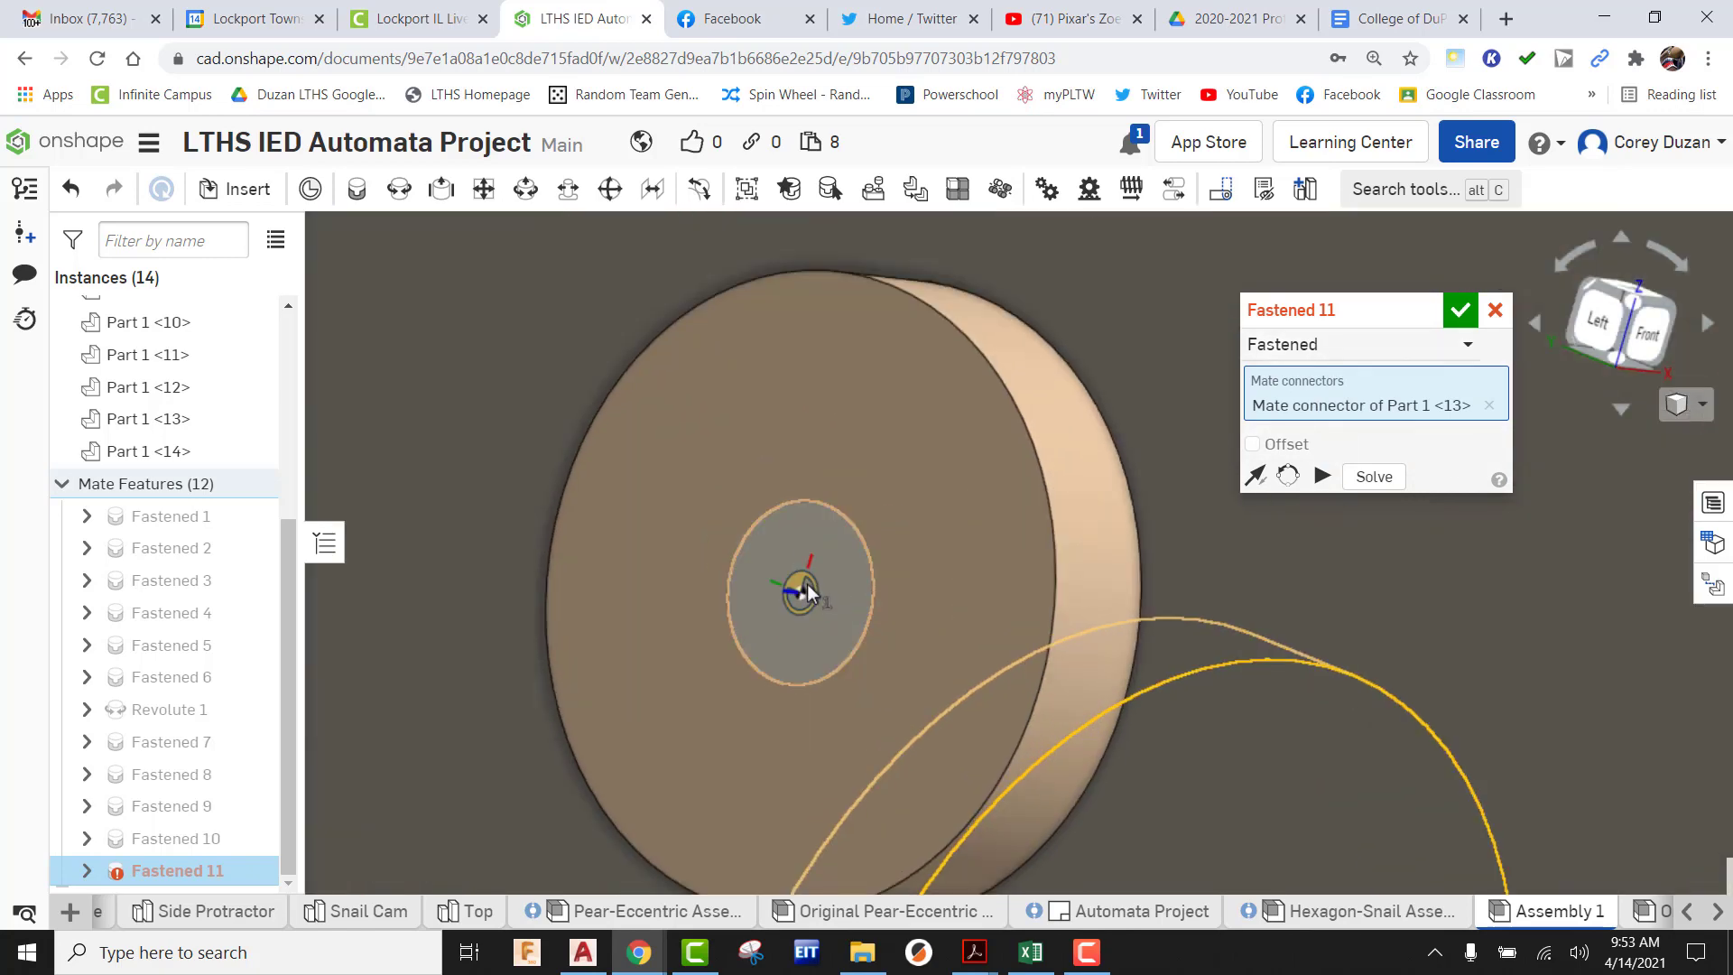
click(807, 586)
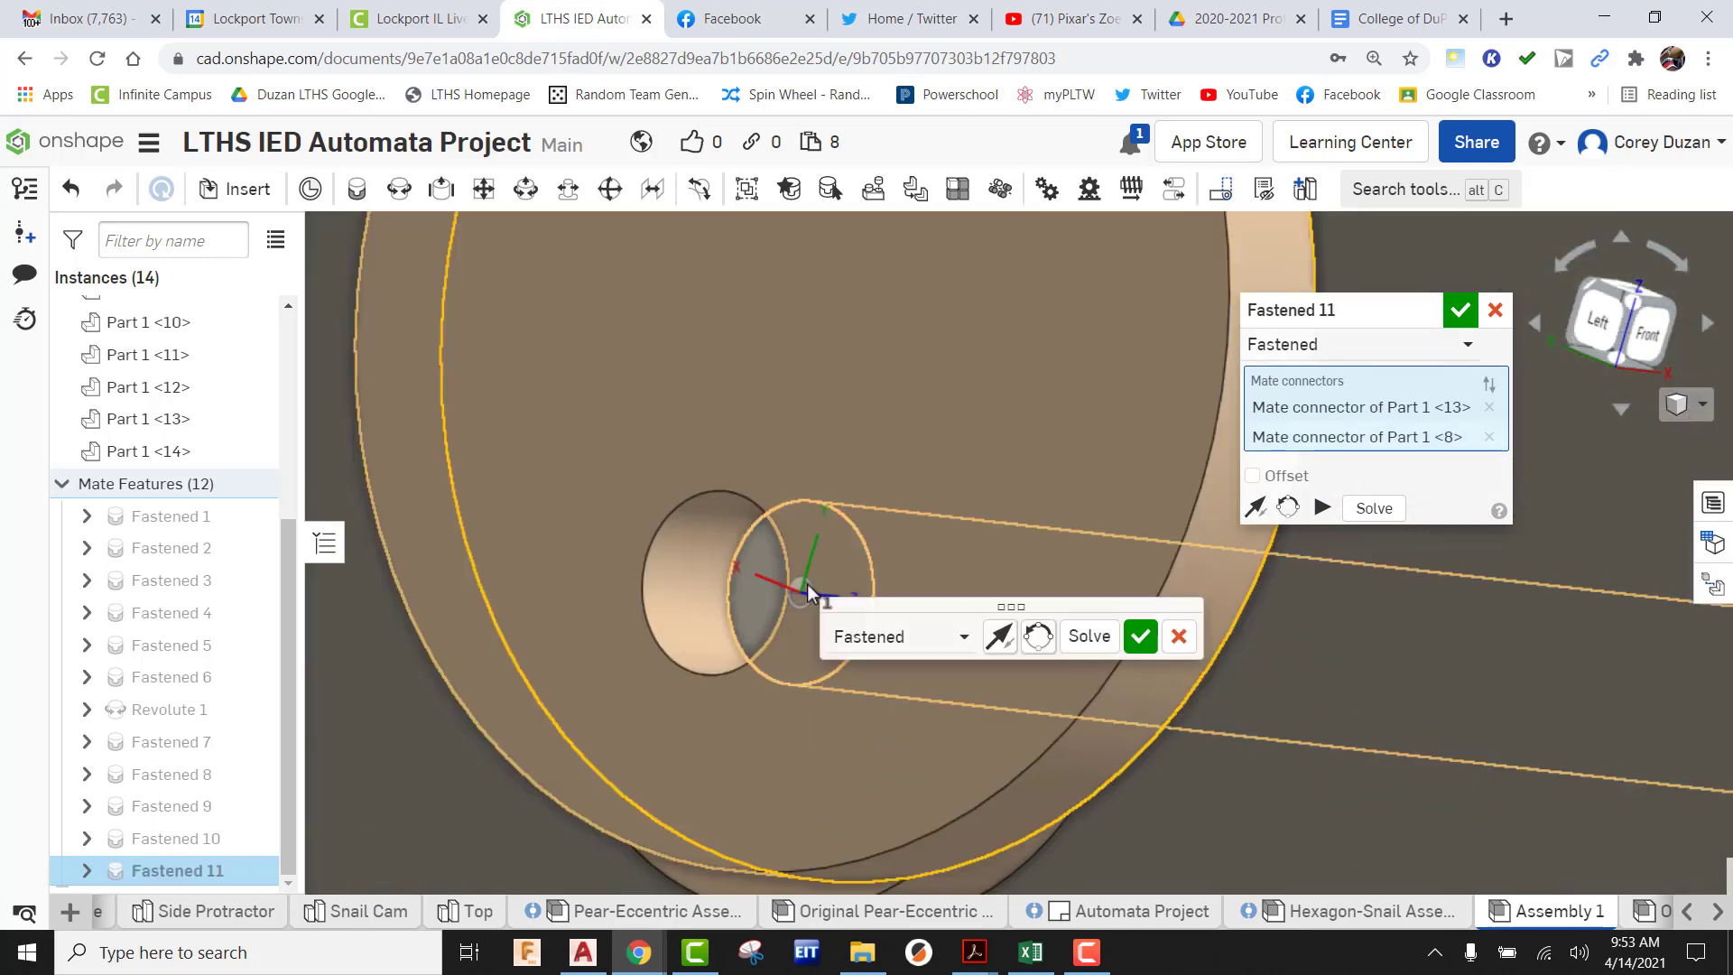
click(999, 637)
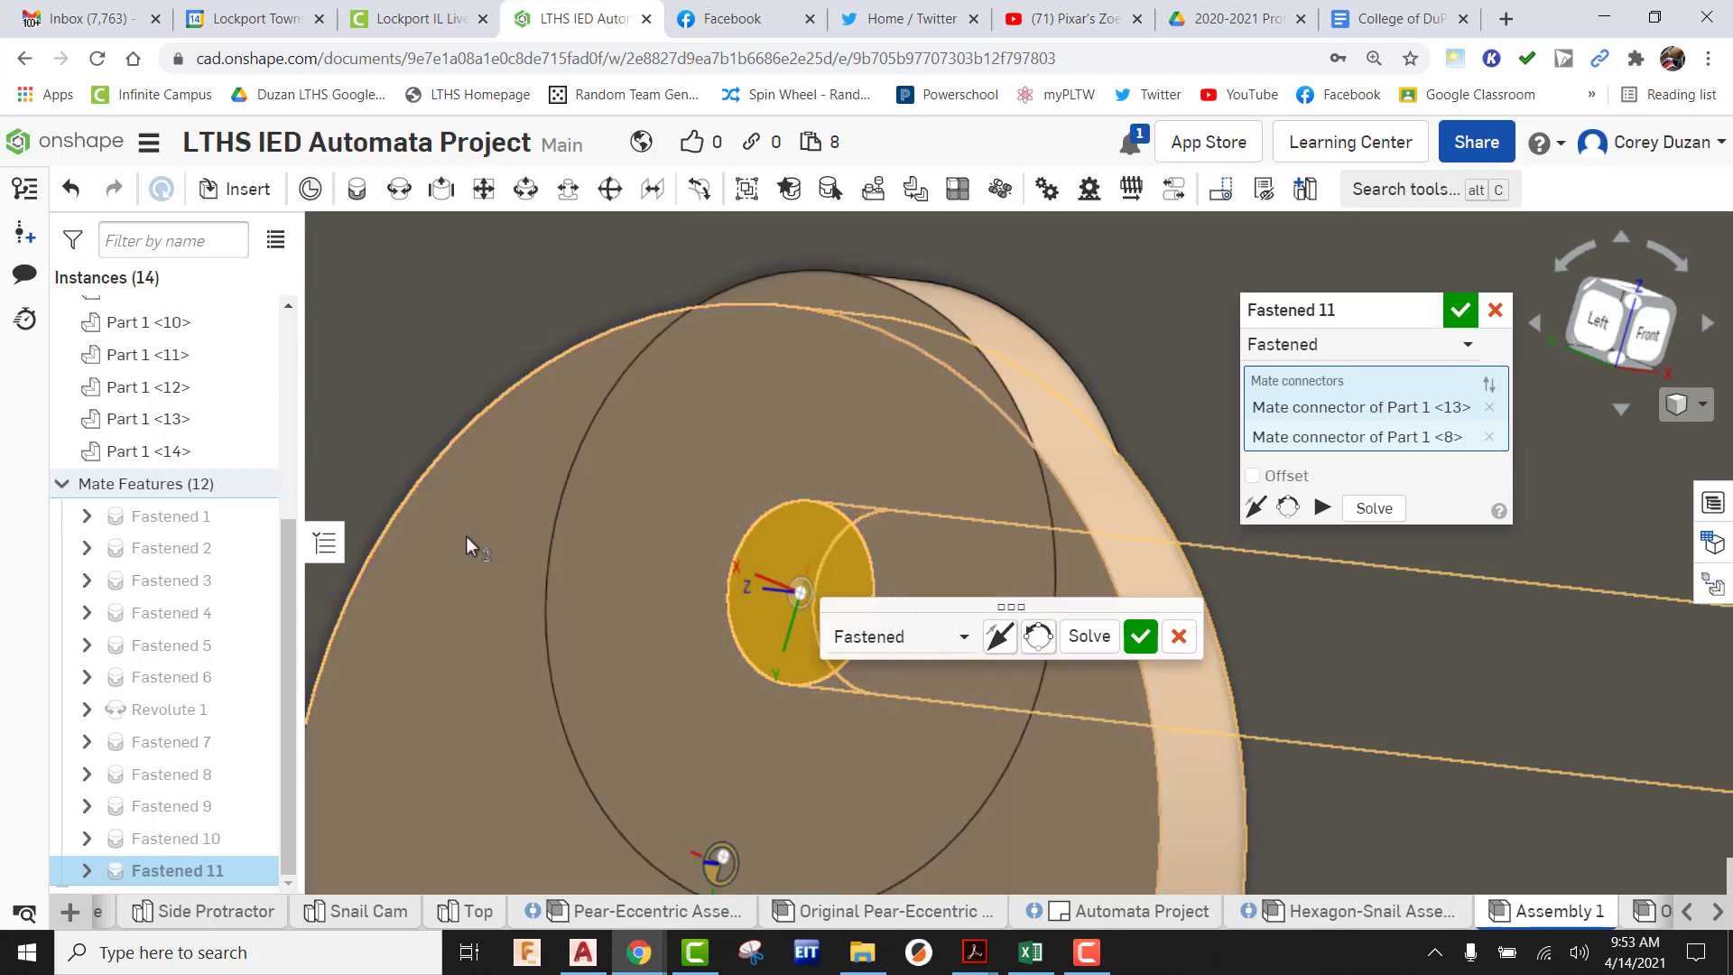
Enable the offset of the cam's Fastened mate and set the Z offset to -1 in to move the cam inside the box
scroll(466, 536, down, 4)
click(1645, 336)
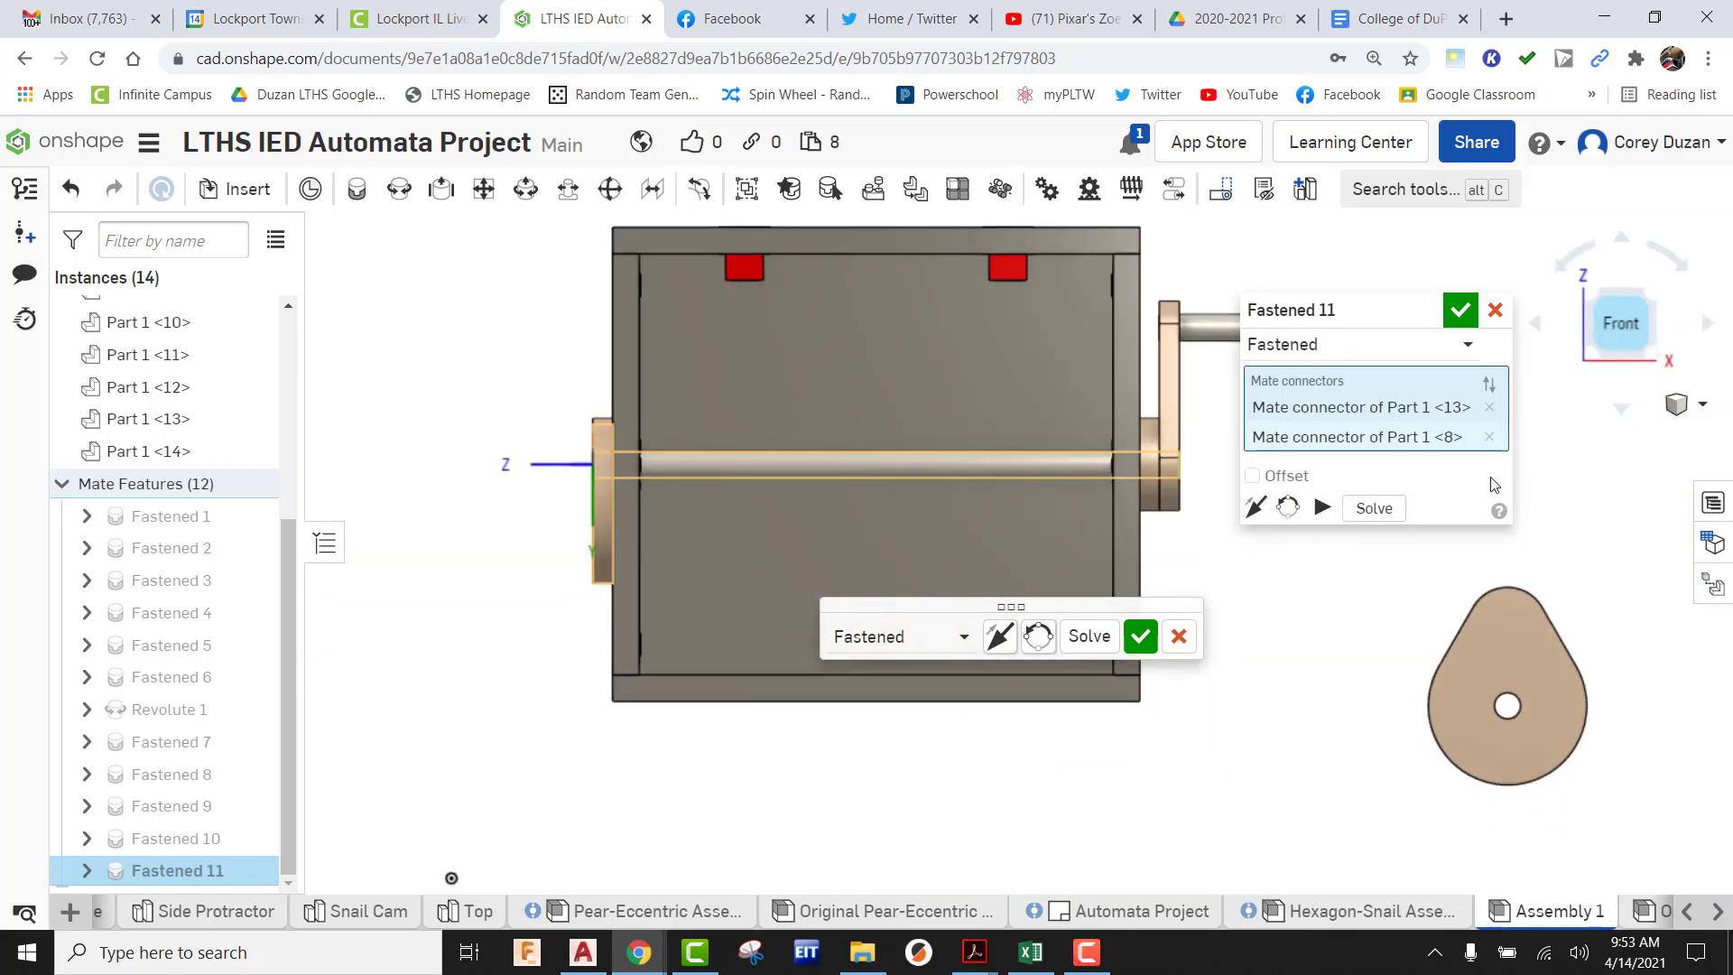
click(1264, 478)
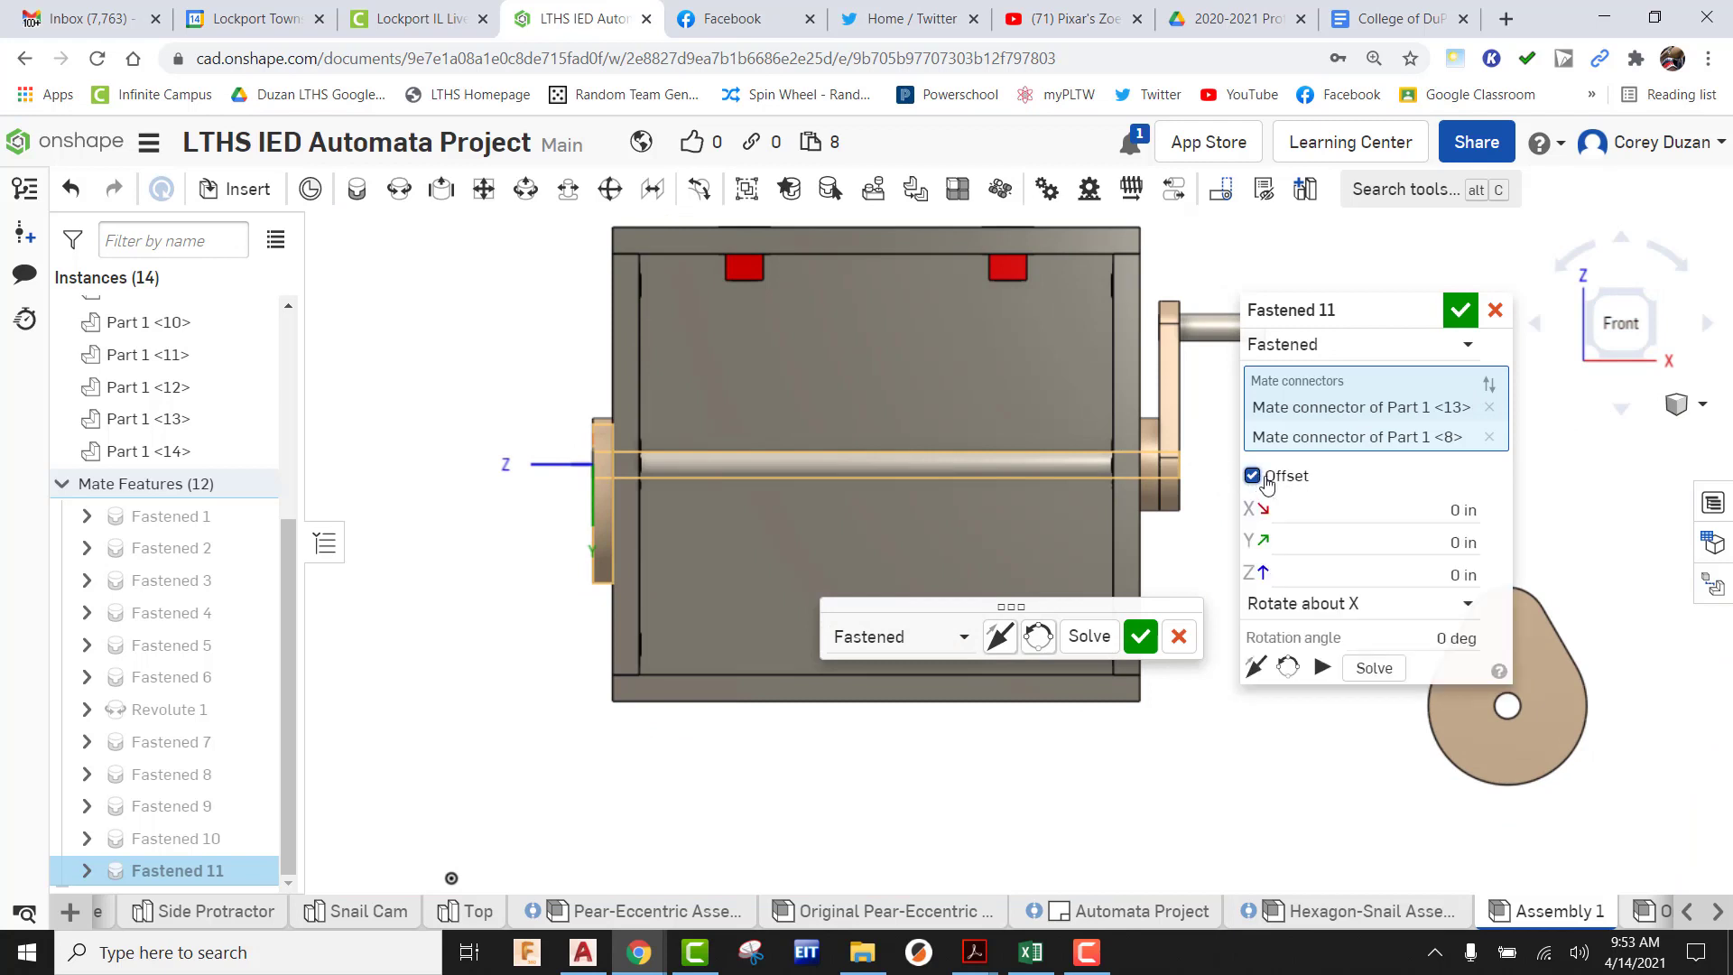
click(1448, 574)
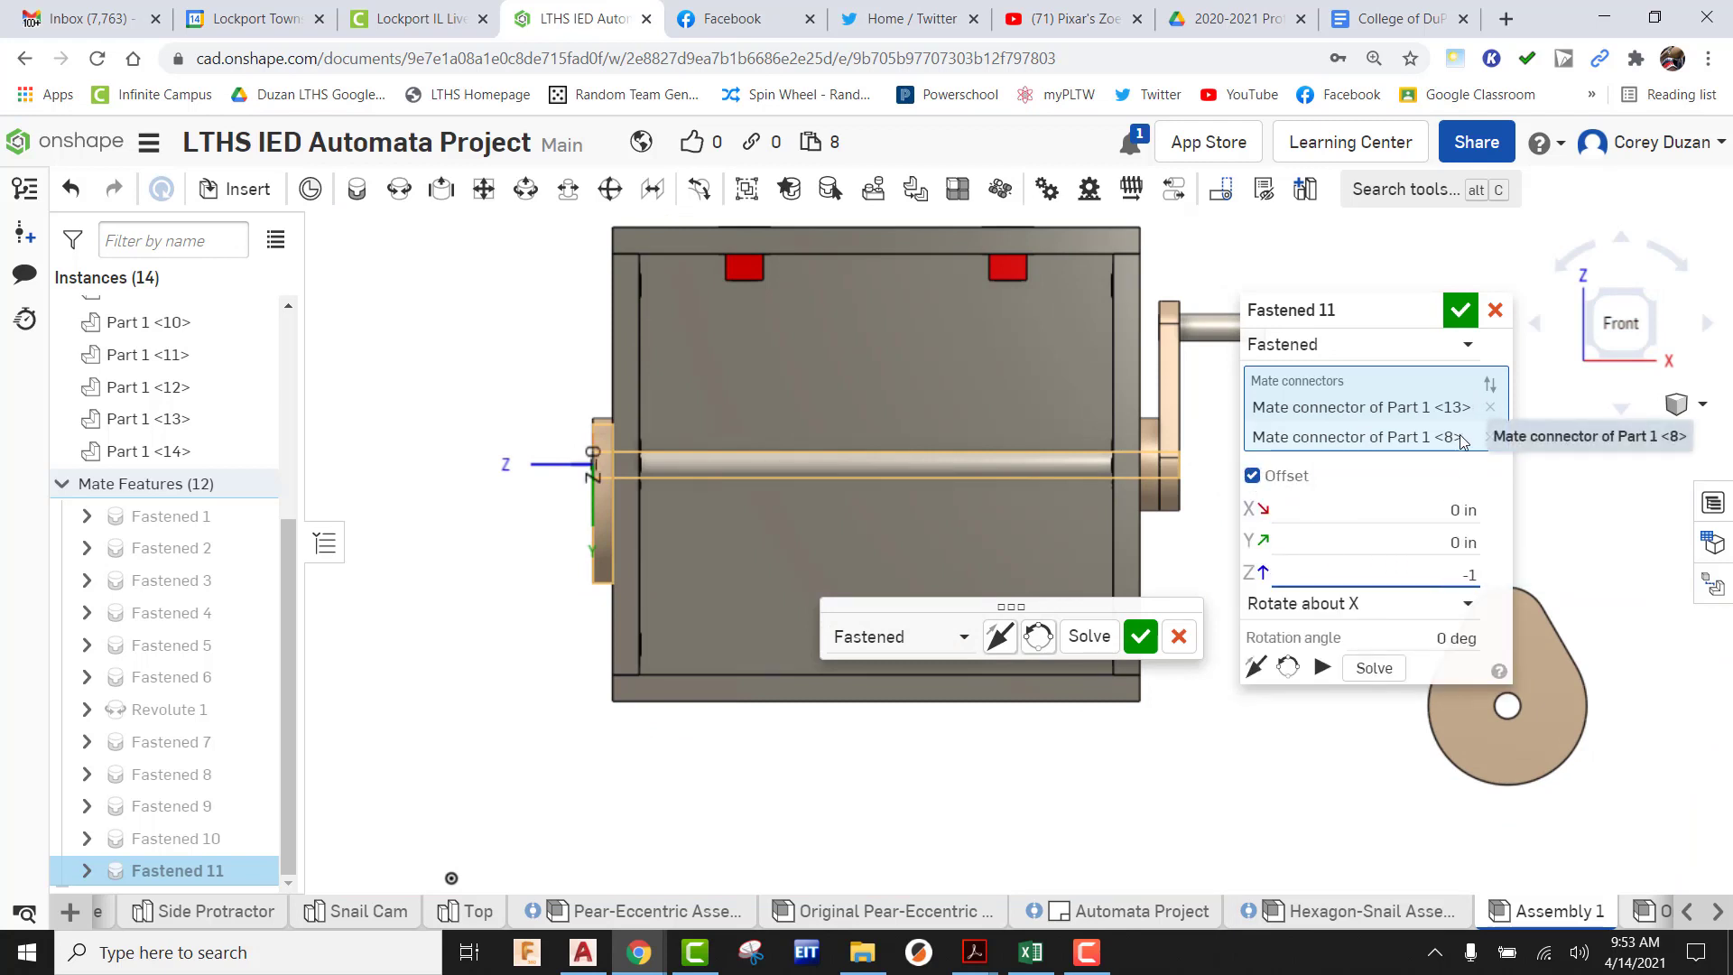
text(-1)
key(Return)
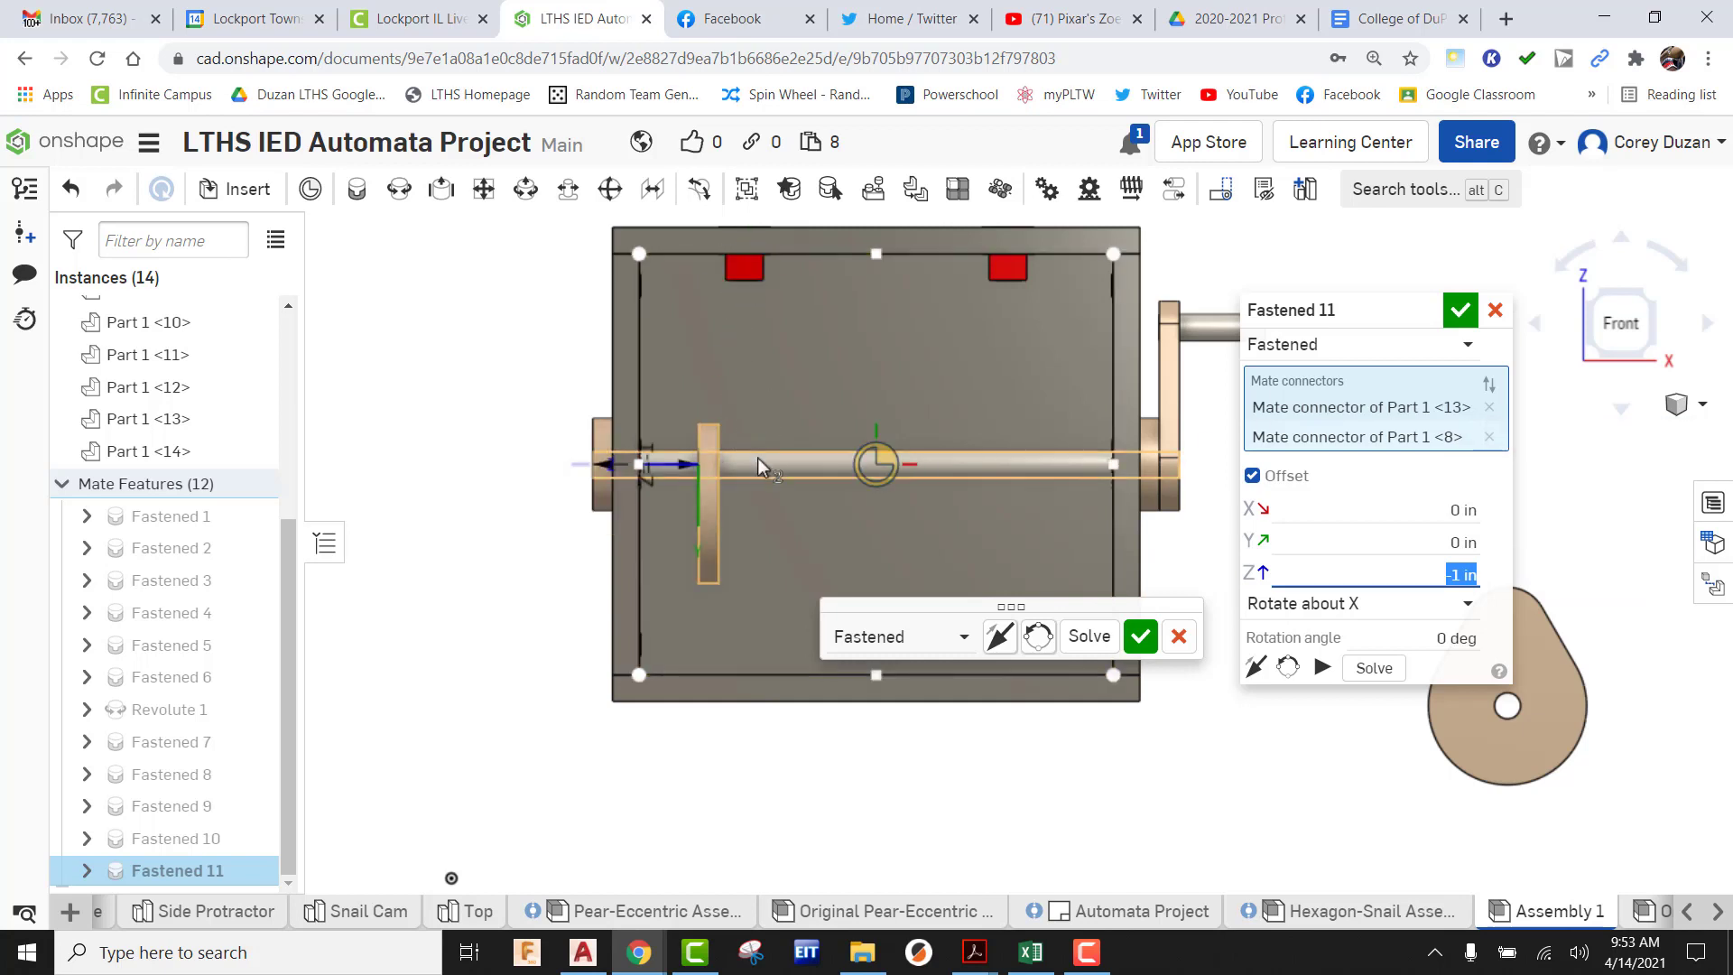
Try Z offsets of -2, -1.3 and -1.35 in to line the cam up under the rod guide
text(-)
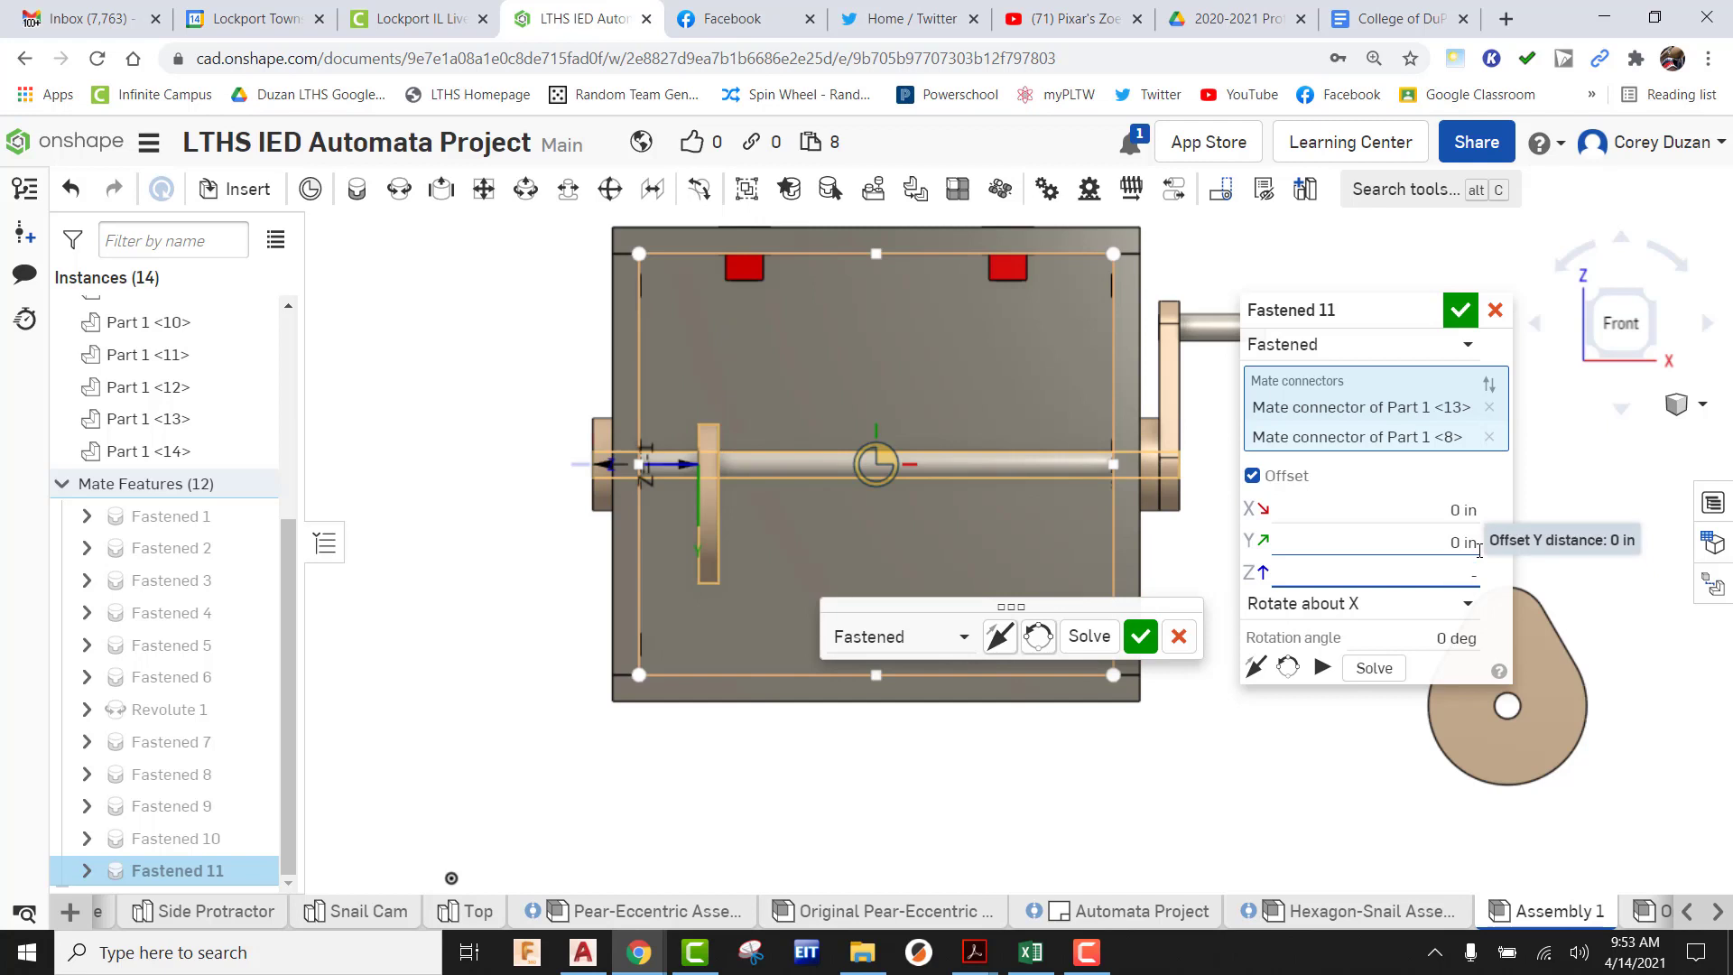
text(2)
key(Return)
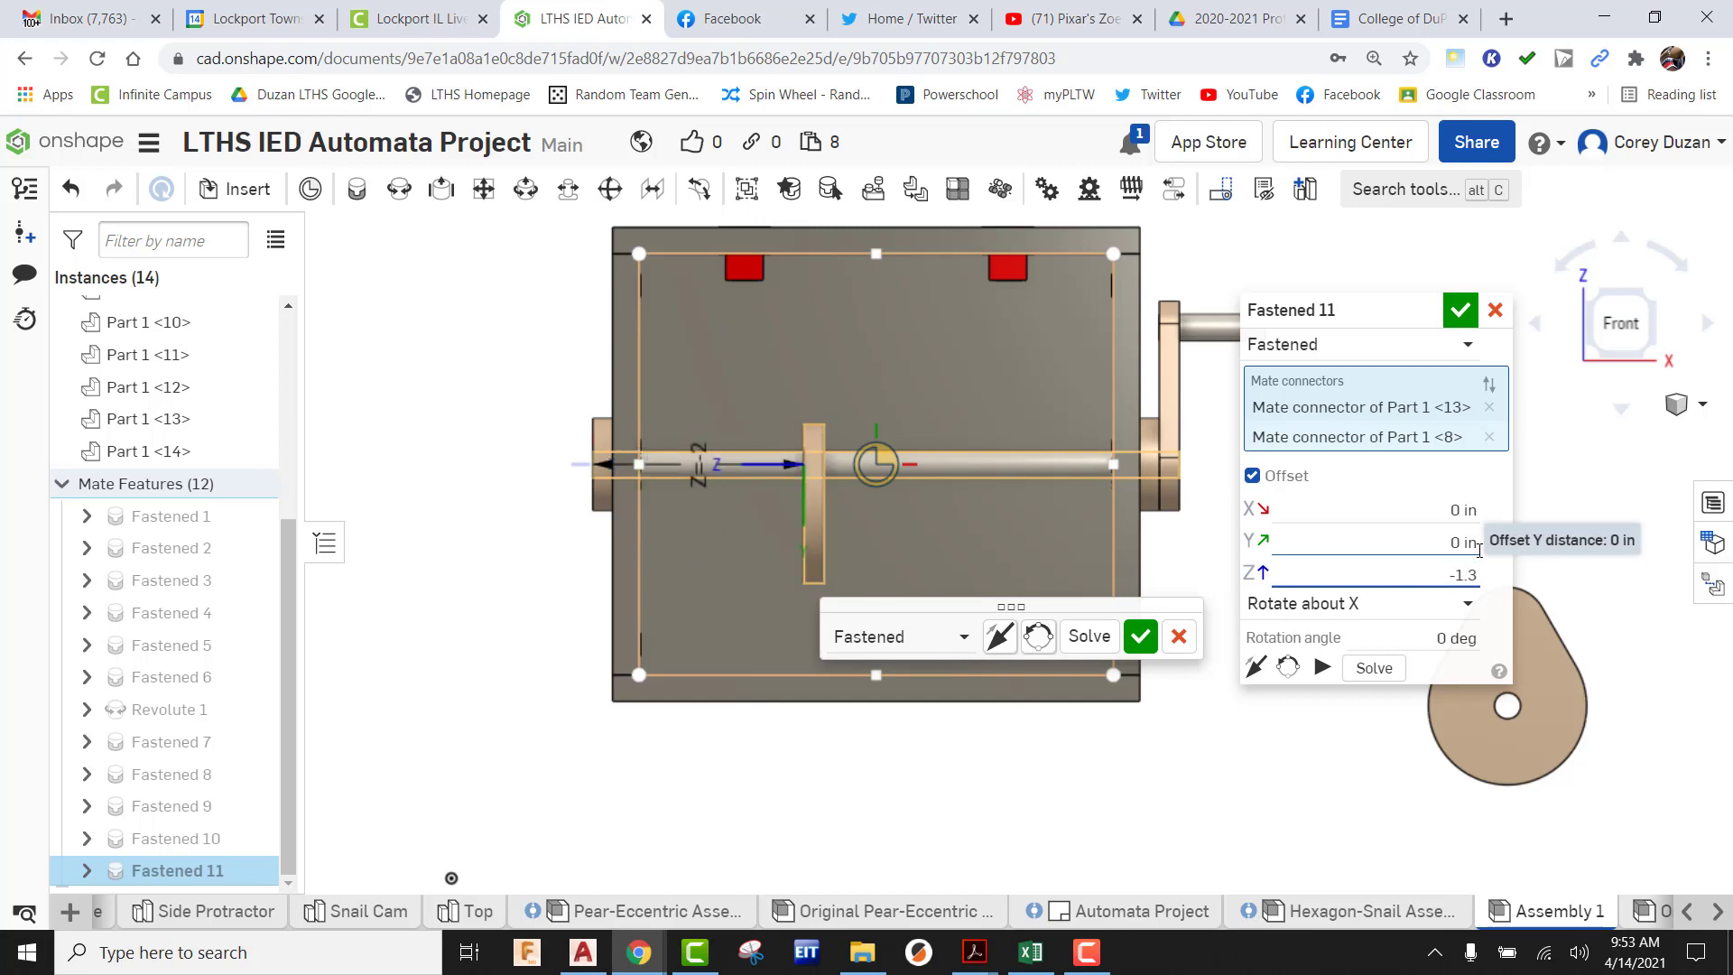
text(-1.3)
key(Return)
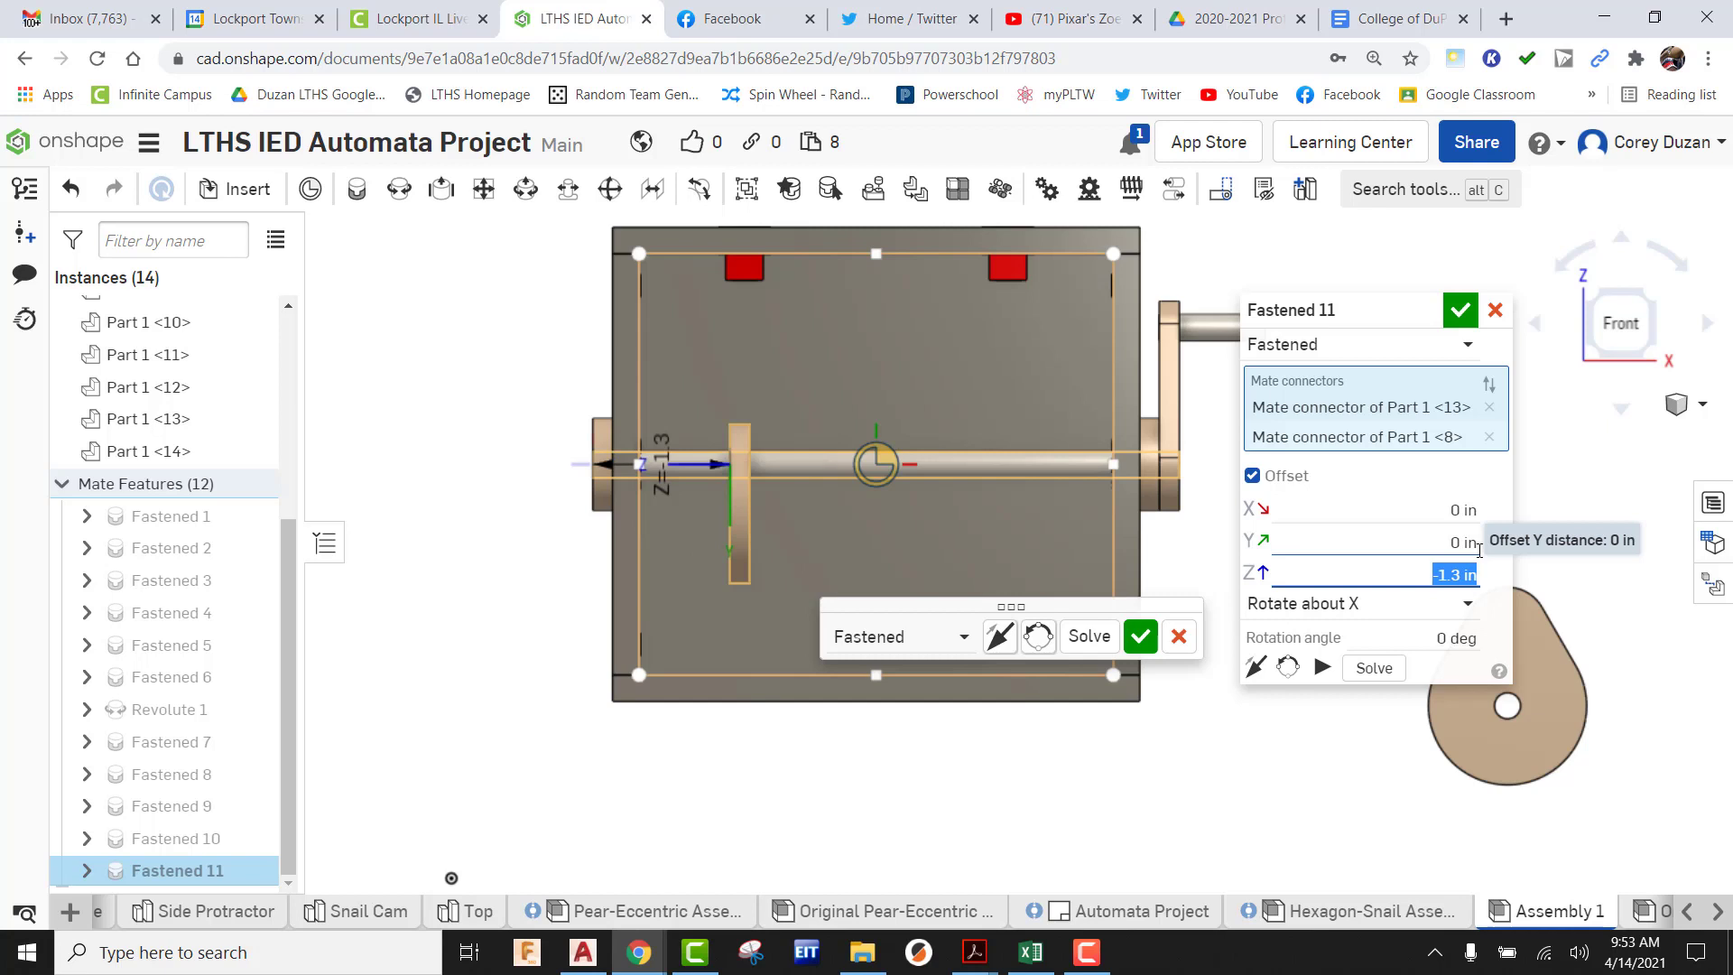
text(-1.35)
key(Return)
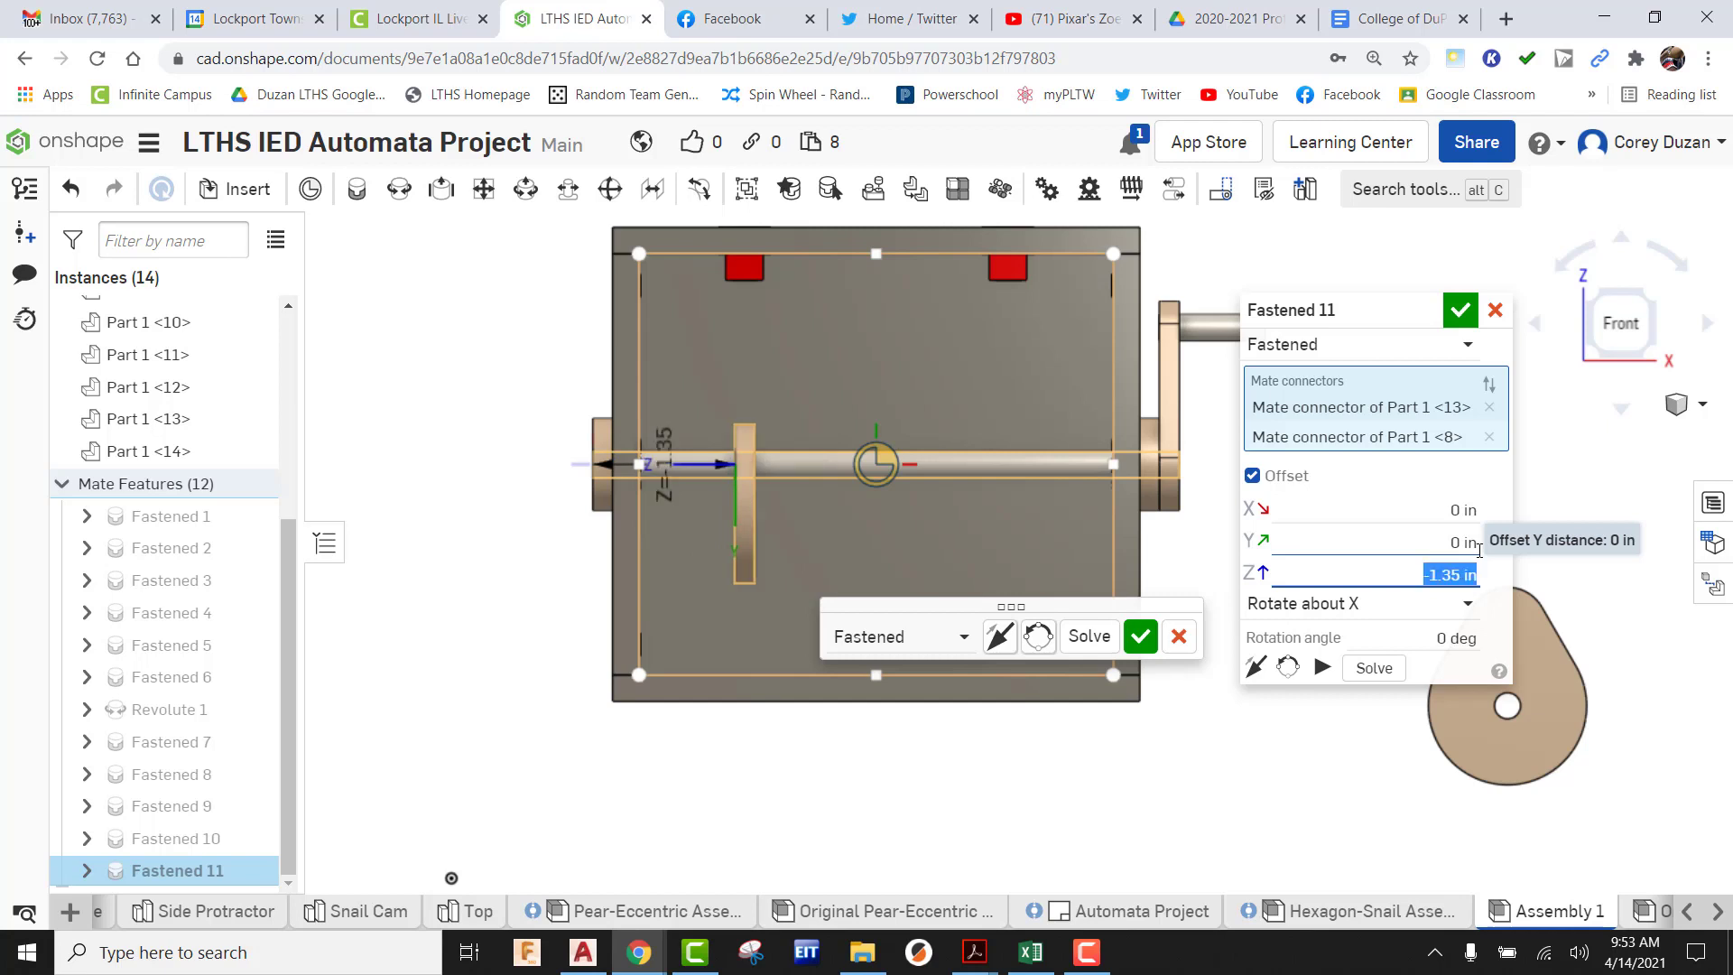
Set the cam mate's Z offset to -1.33 in, accept the mate and dismiss the new empty mate
text(-1.33)
key(Return)
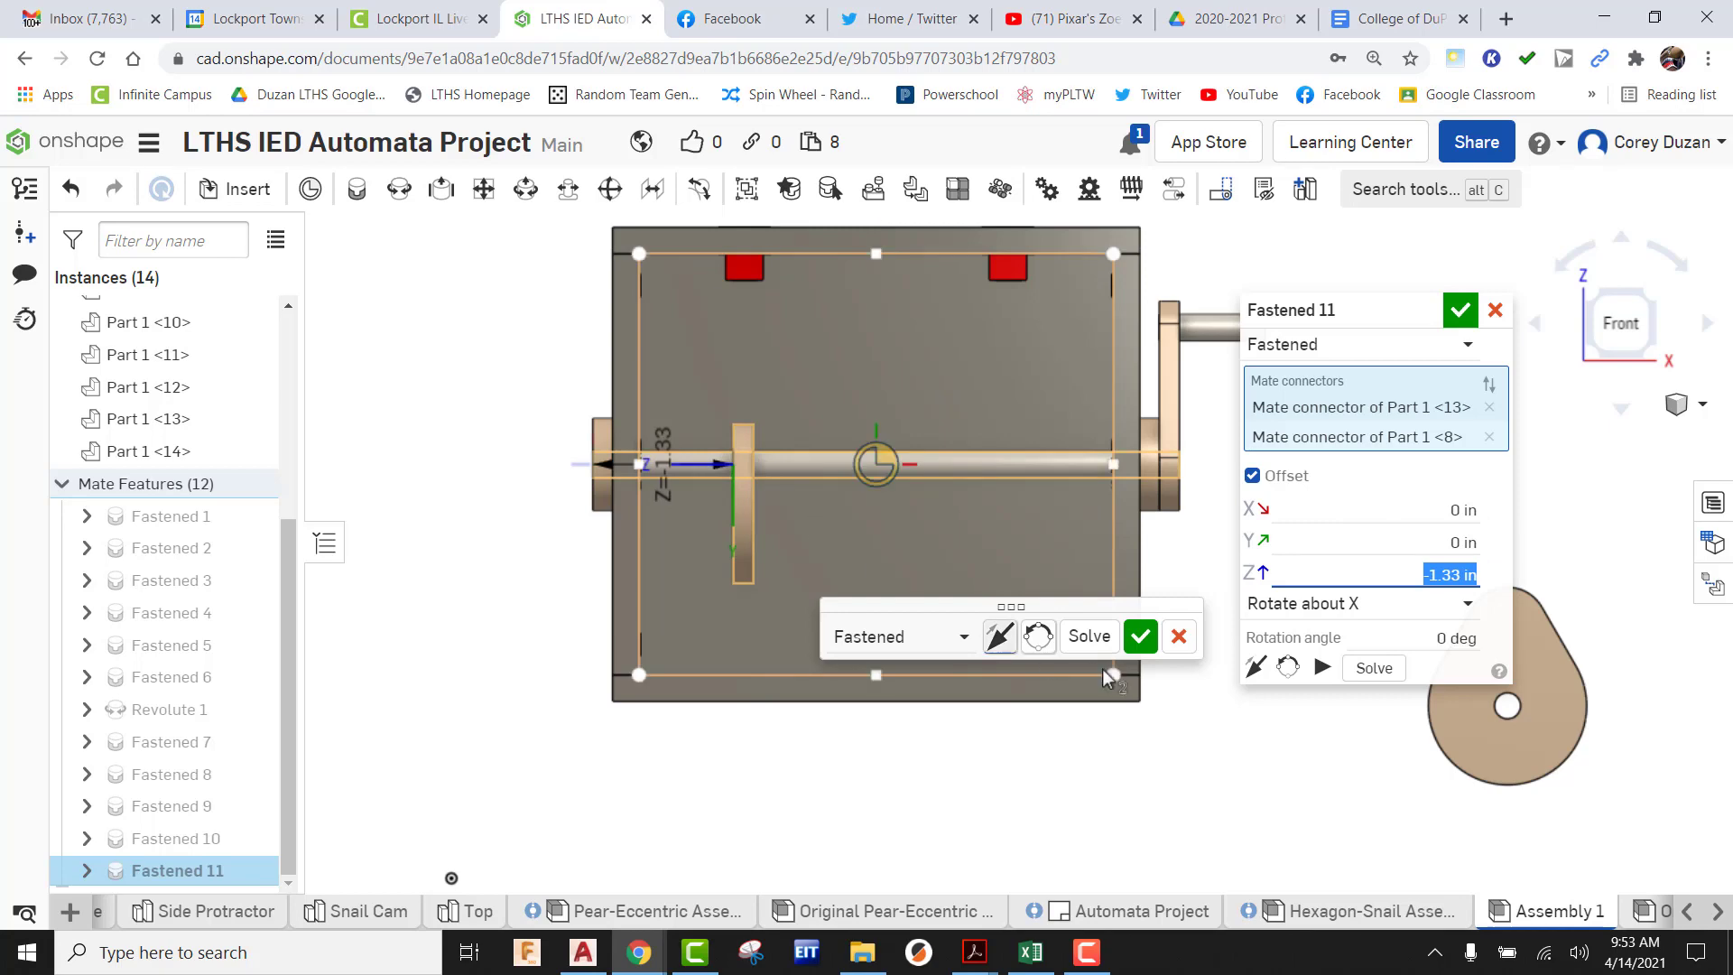
click(1140, 637)
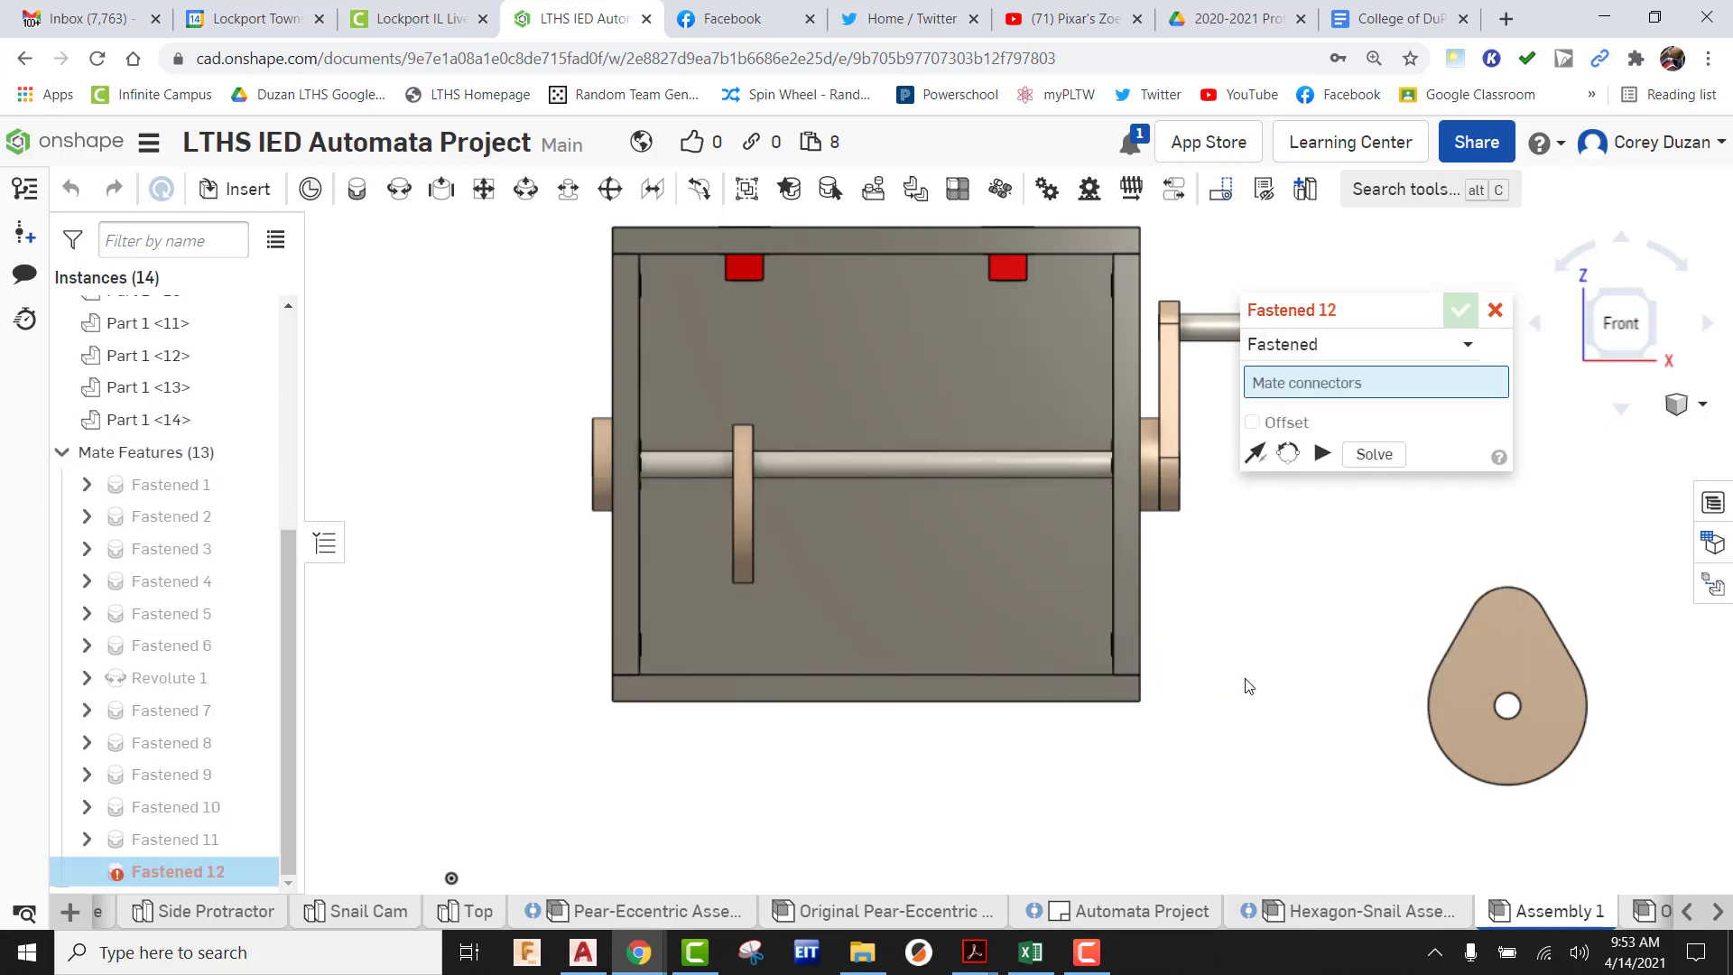
click(1493, 313)
Edit the eccentric cam's Fastened mate and reorient its secondary axis until the cam's larger side points up, and accept the mate
right_drag(1431, 551, 1374, 591)
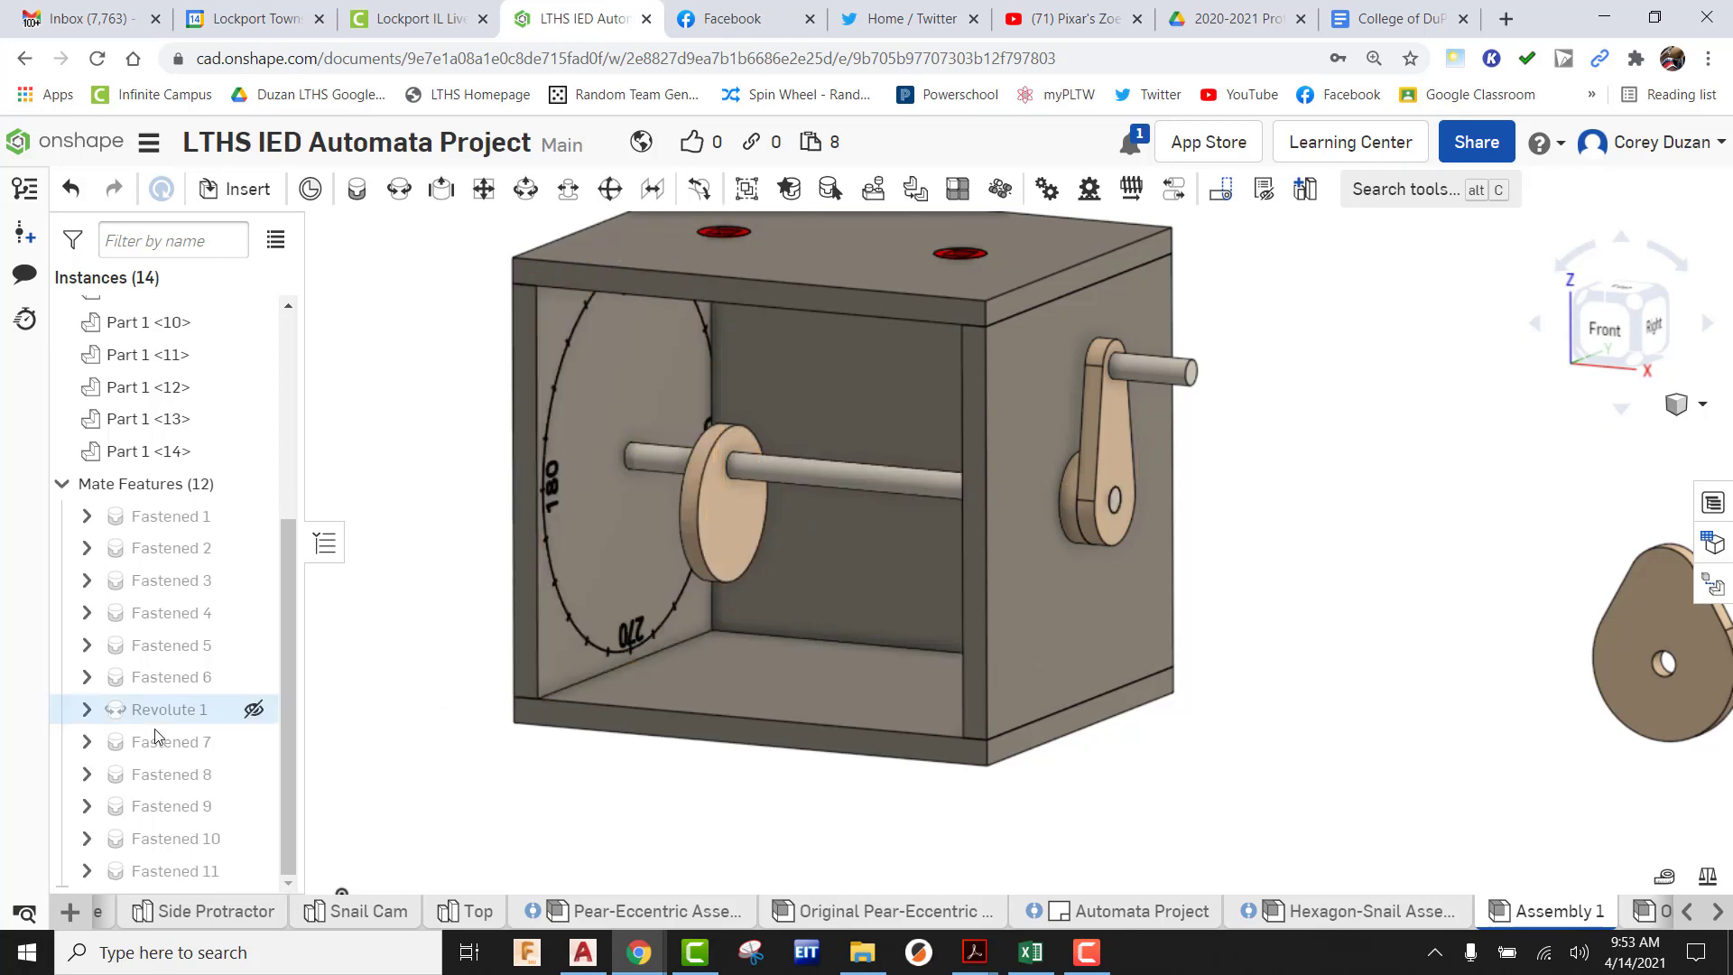
right_click(173, 866)
click(195, 612)
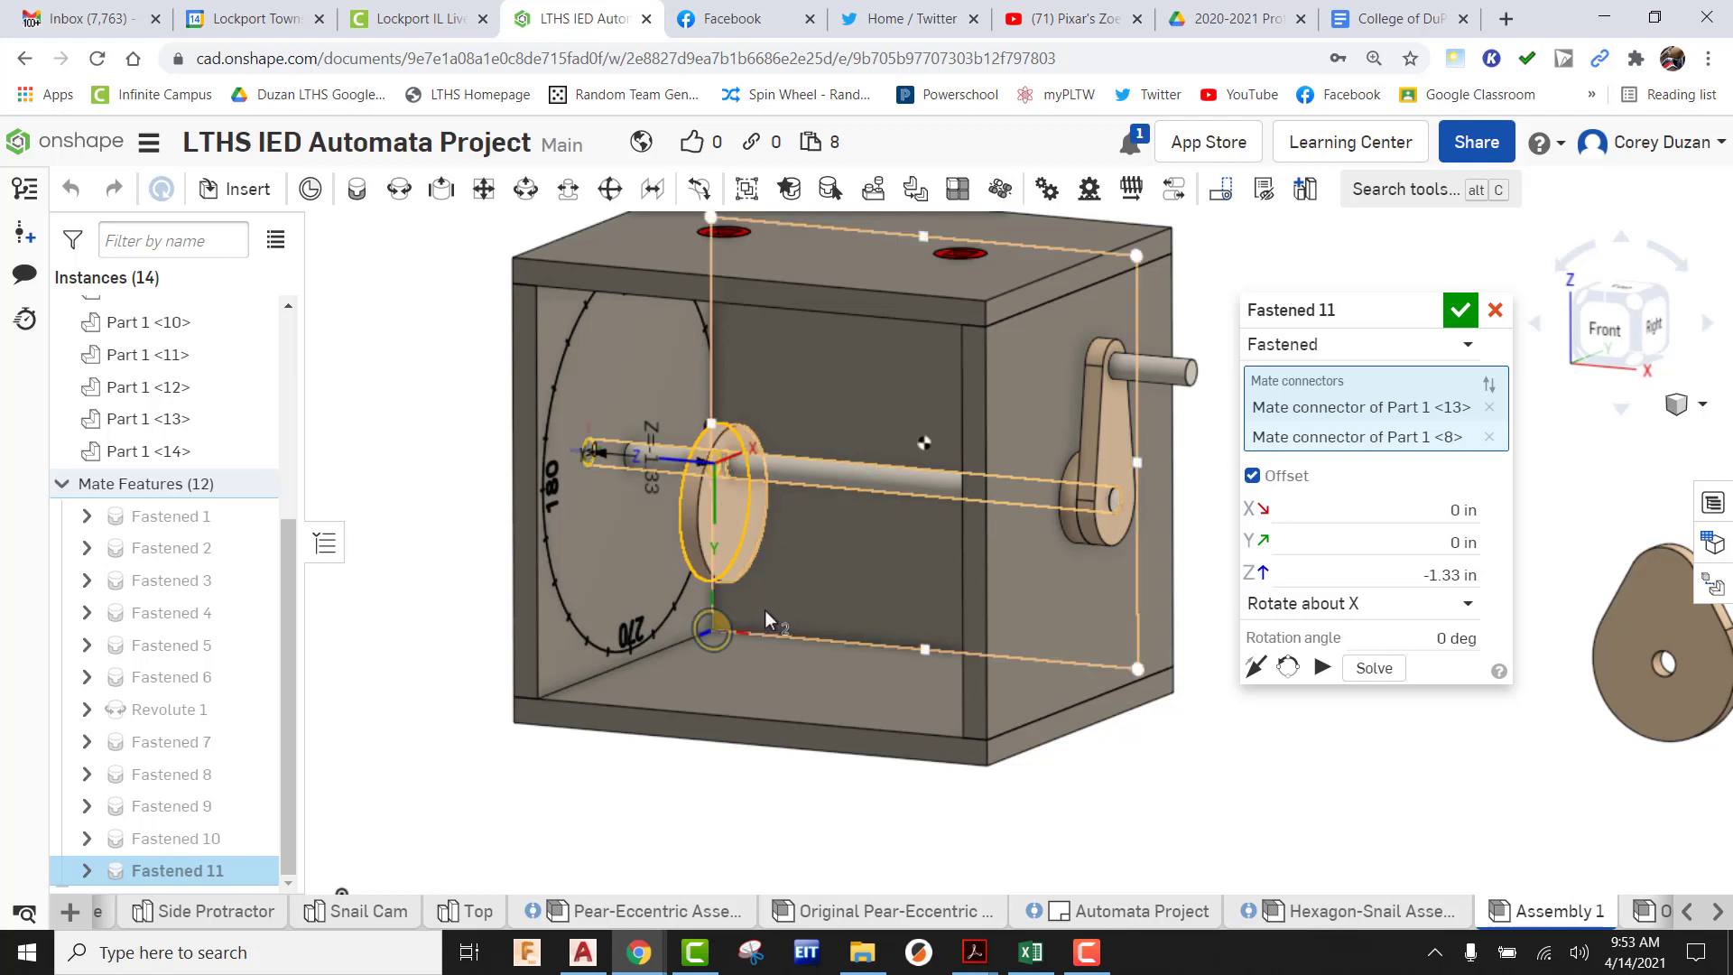
click(1288, 668)
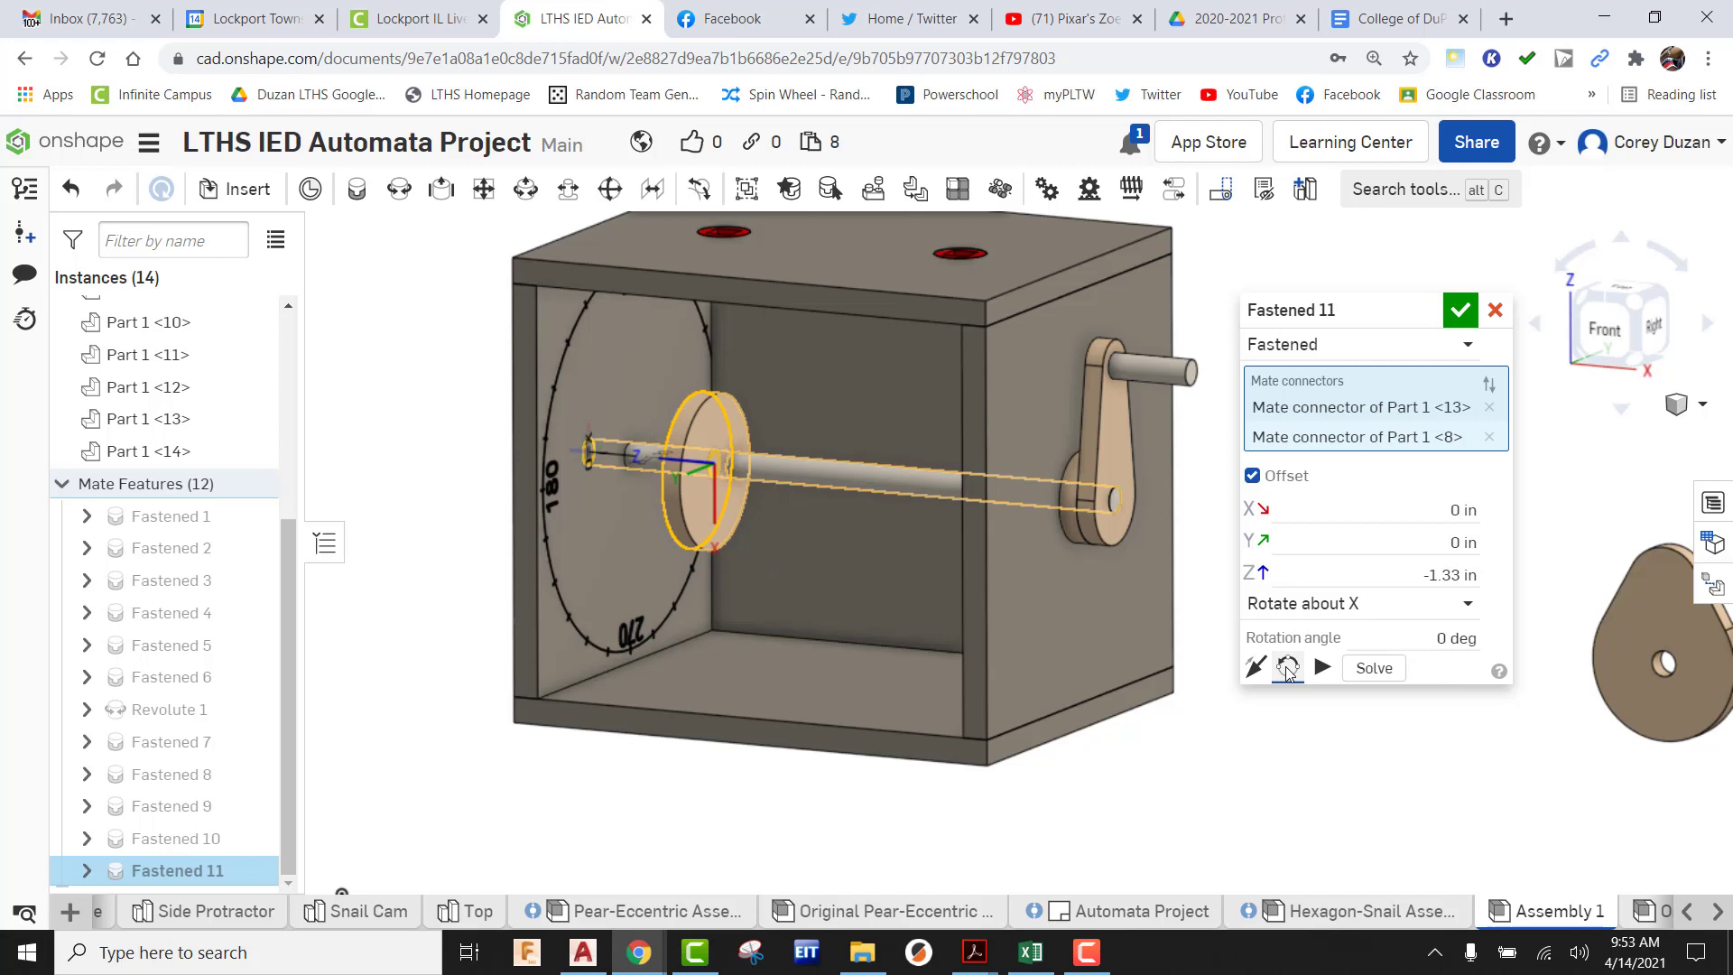
click(1288, 668)
click(1288, 668)
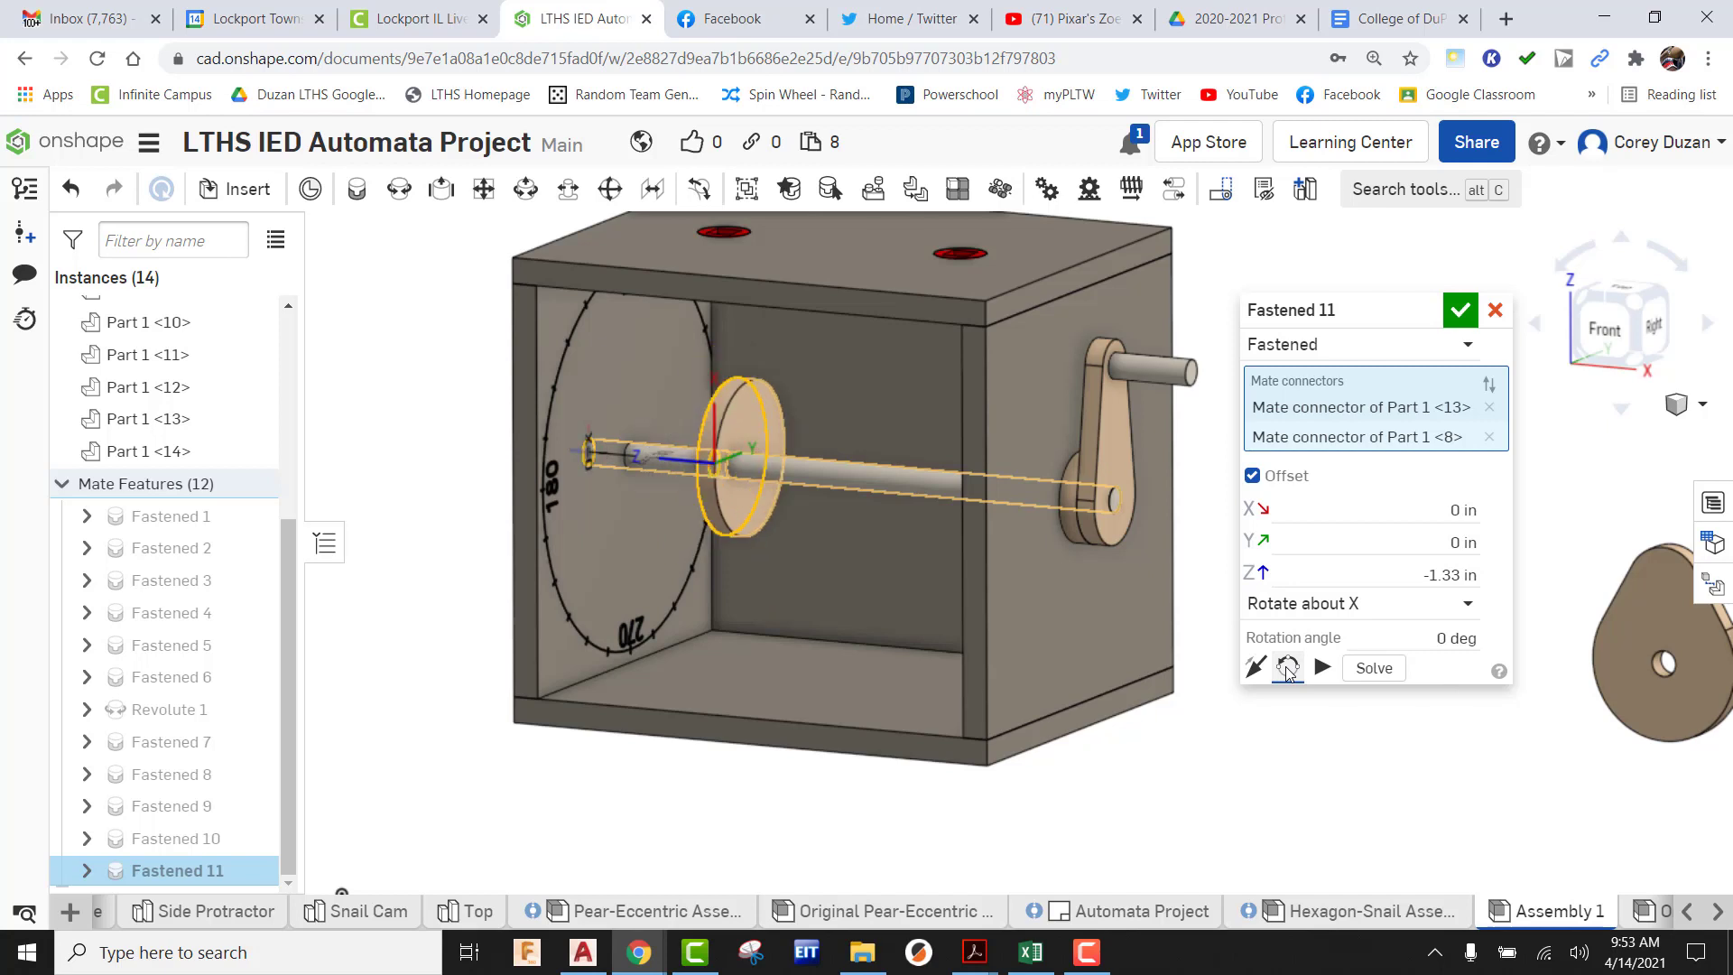
click(1288, 668)
click(1287, 668)
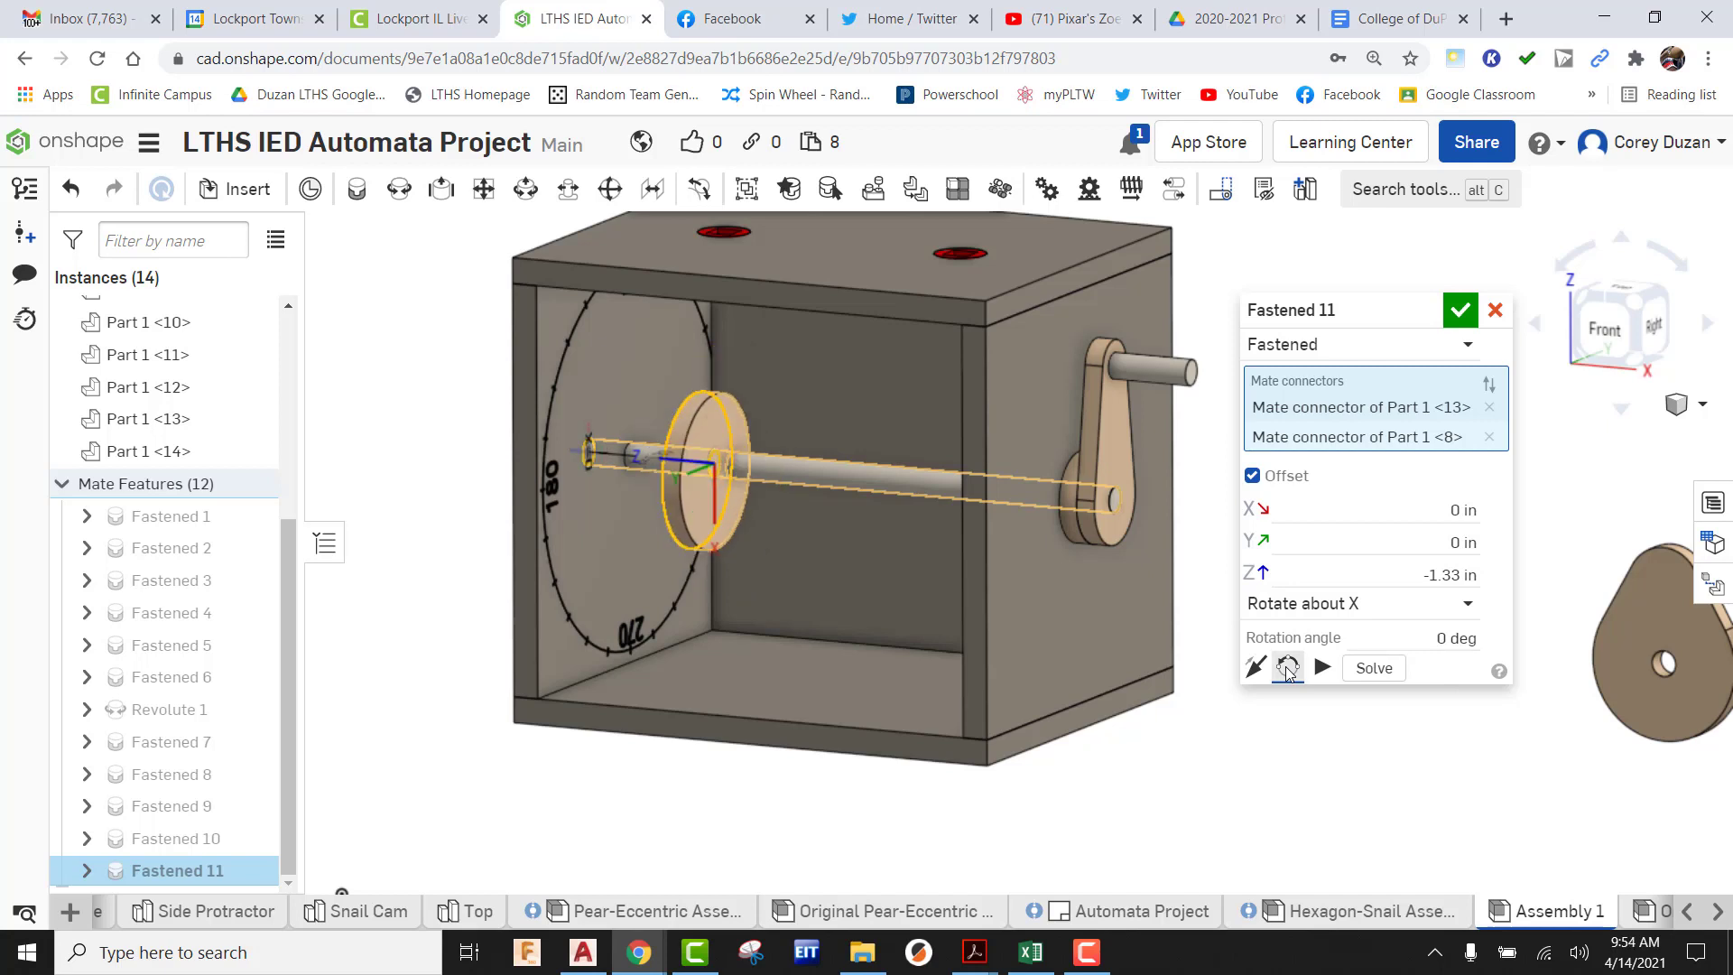
click(1287, 668)
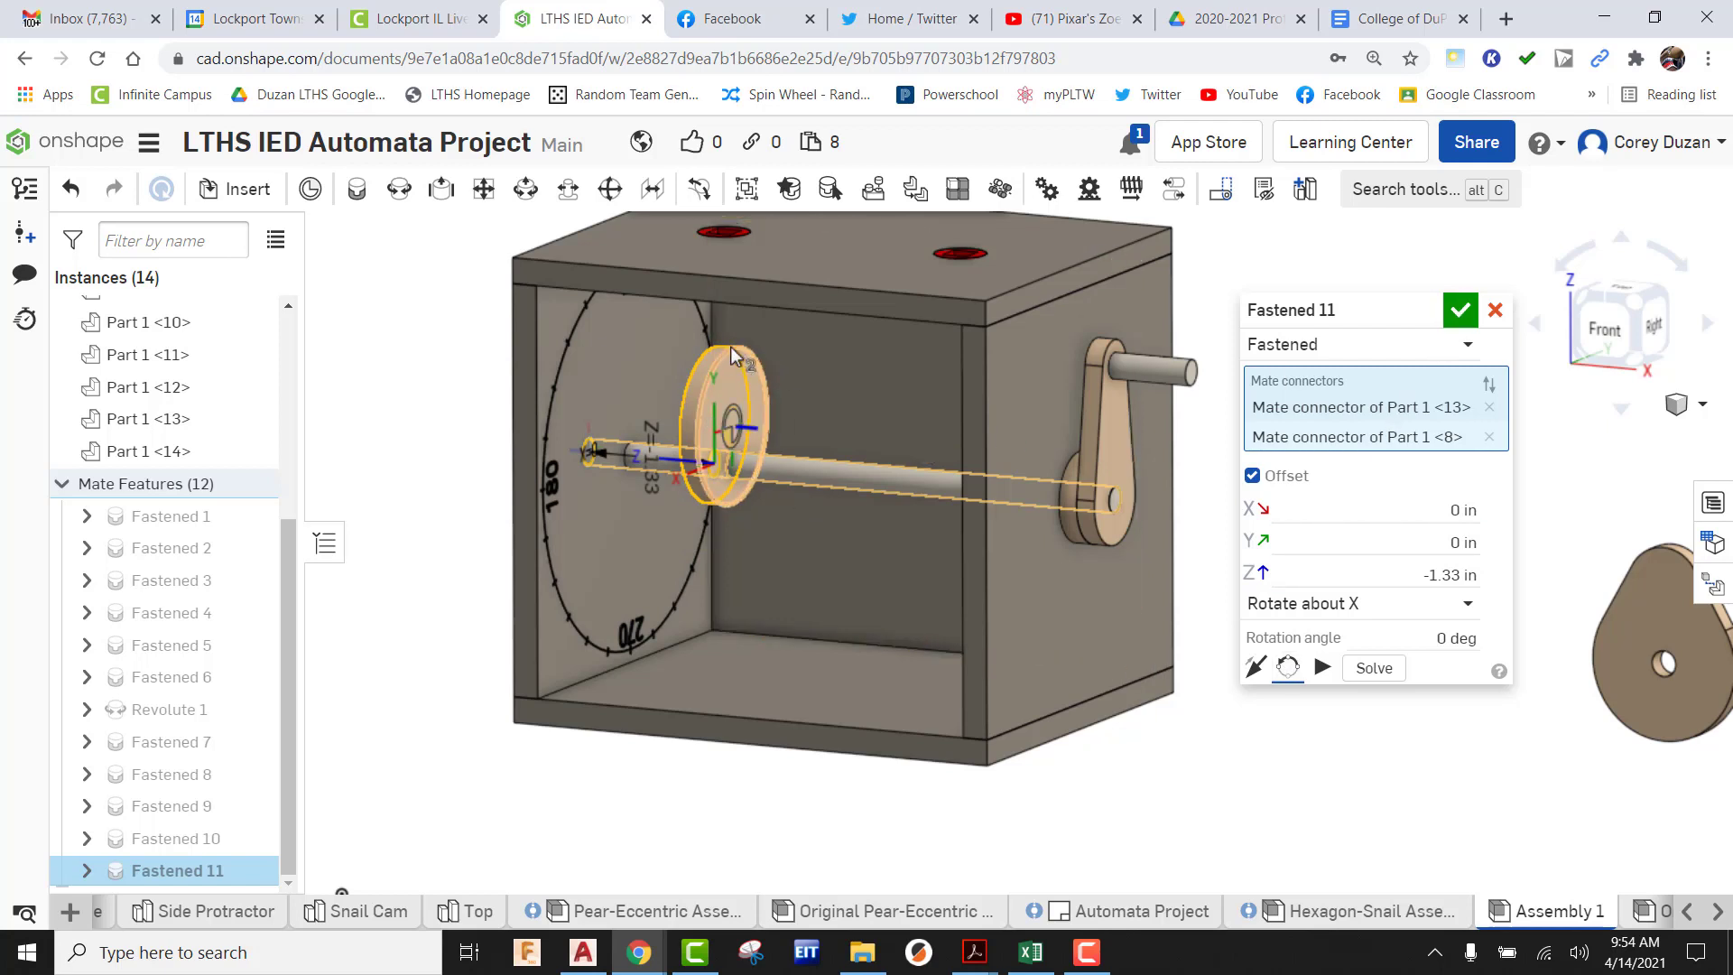
click(1459, 310)
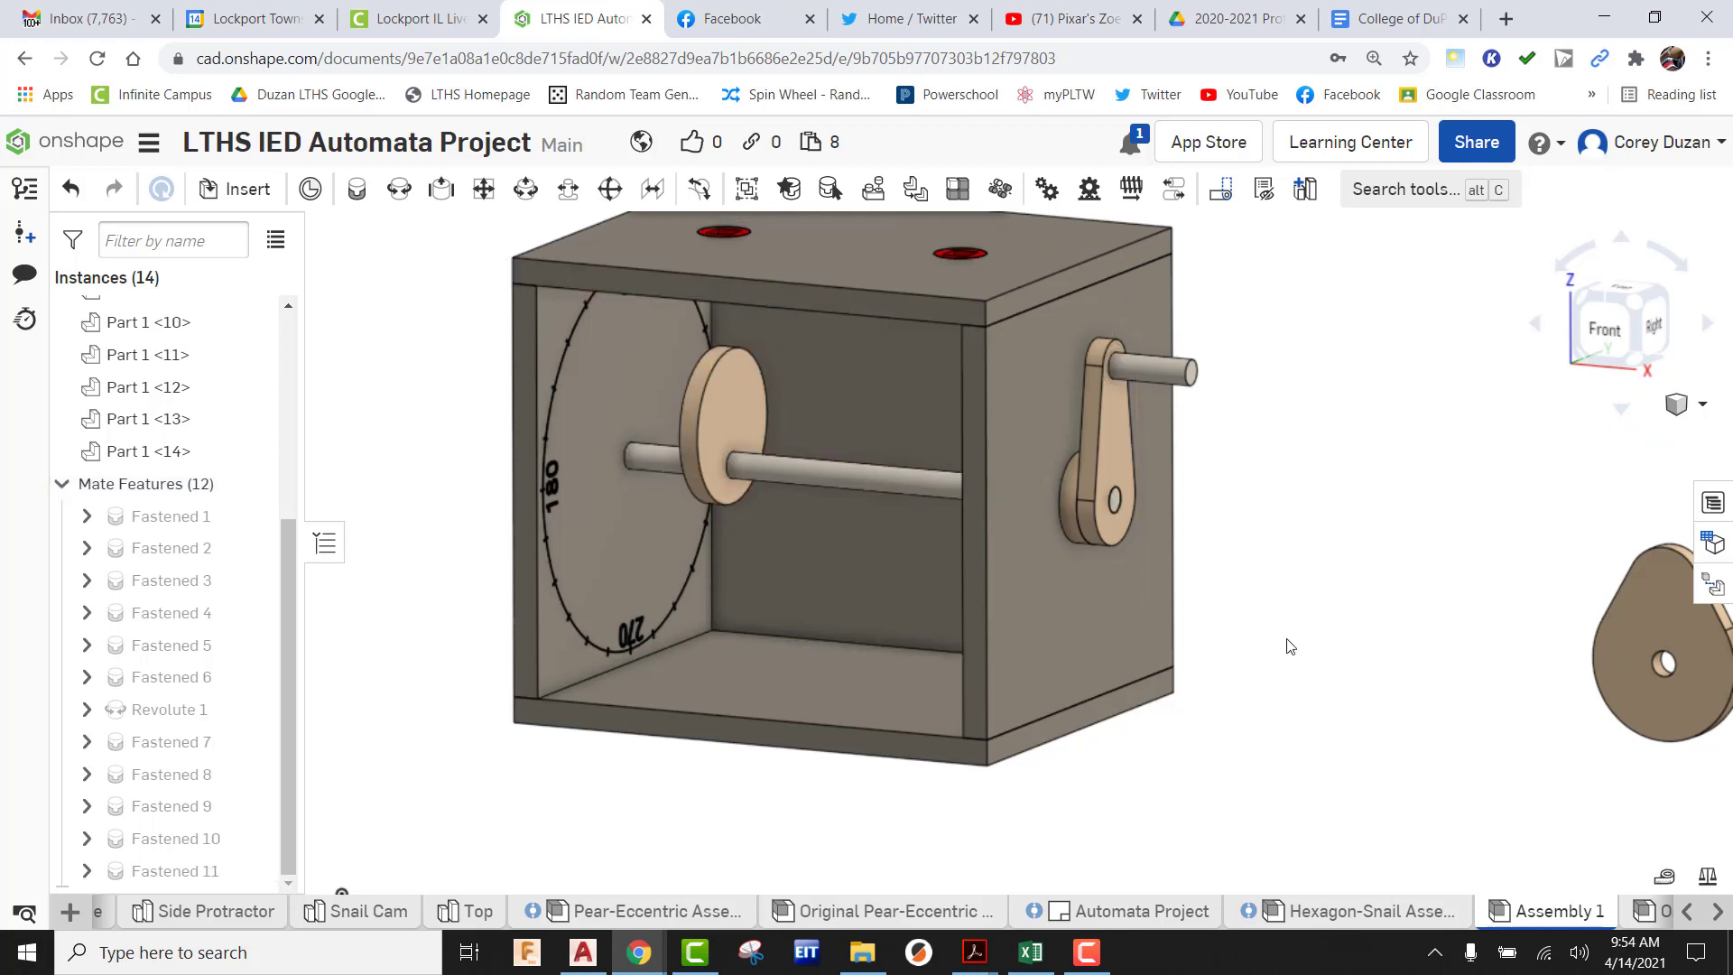
Animate the axle's Revolute 1 mate from 0 to 360 deg with Loop playback to check the eccentric cam's rotation, and close the animation
scroll(1290, 646, down, 3)
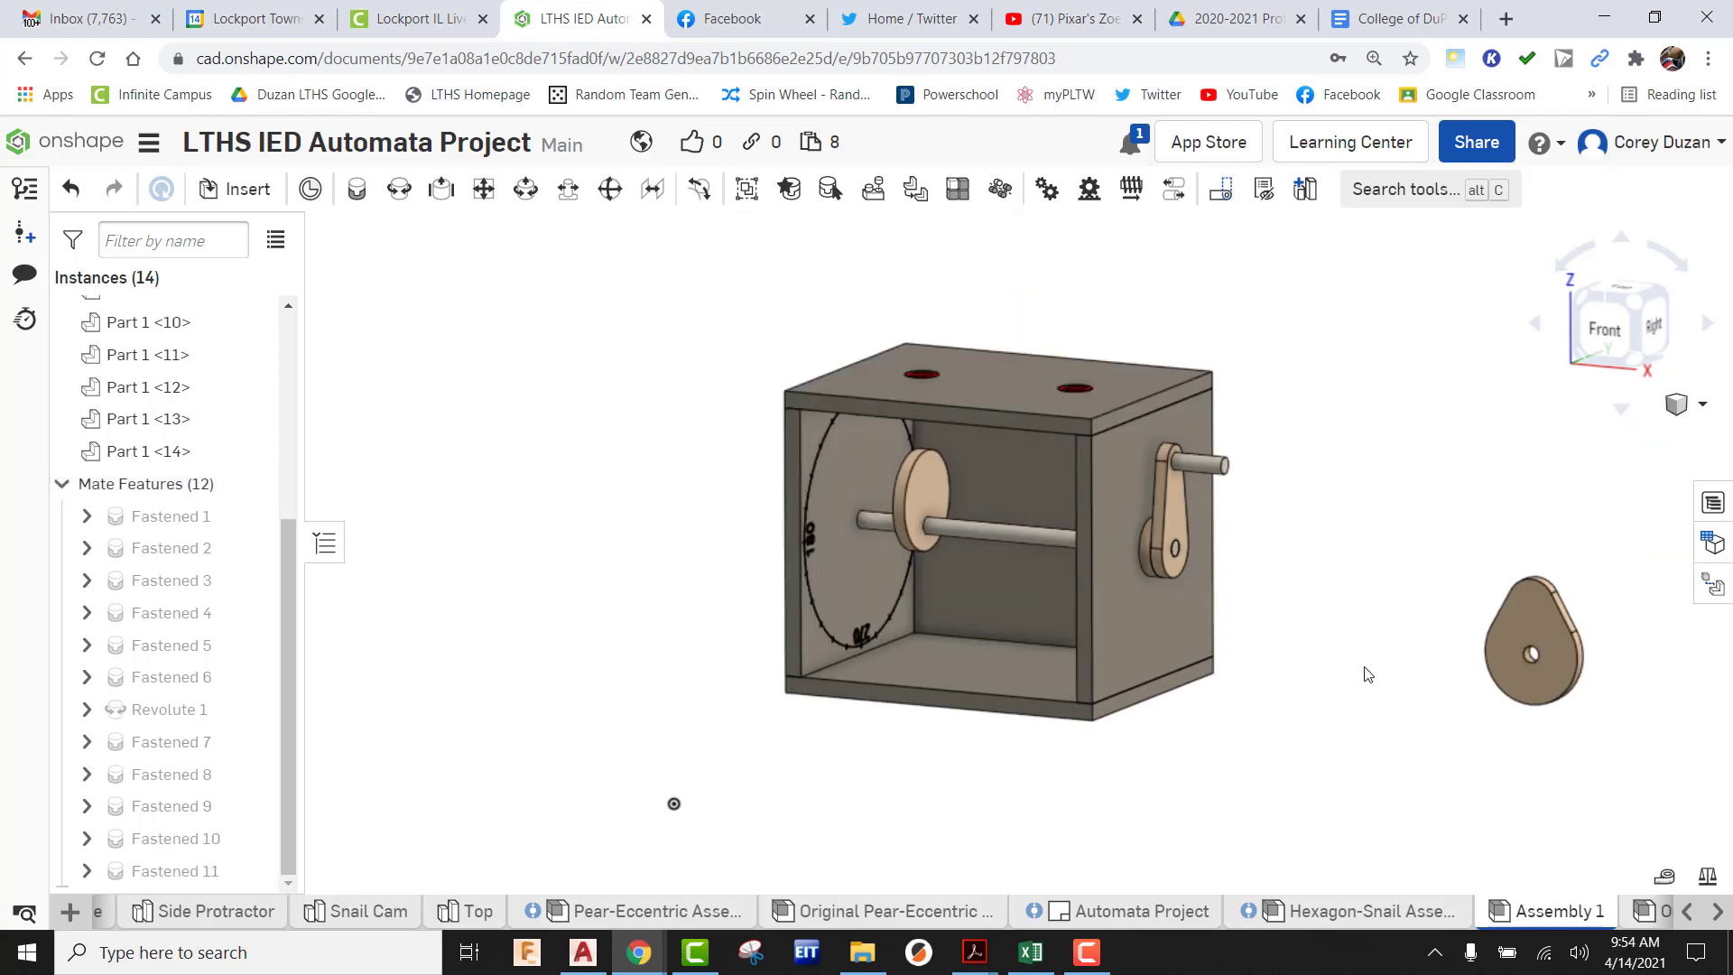
right_click(144, 707)
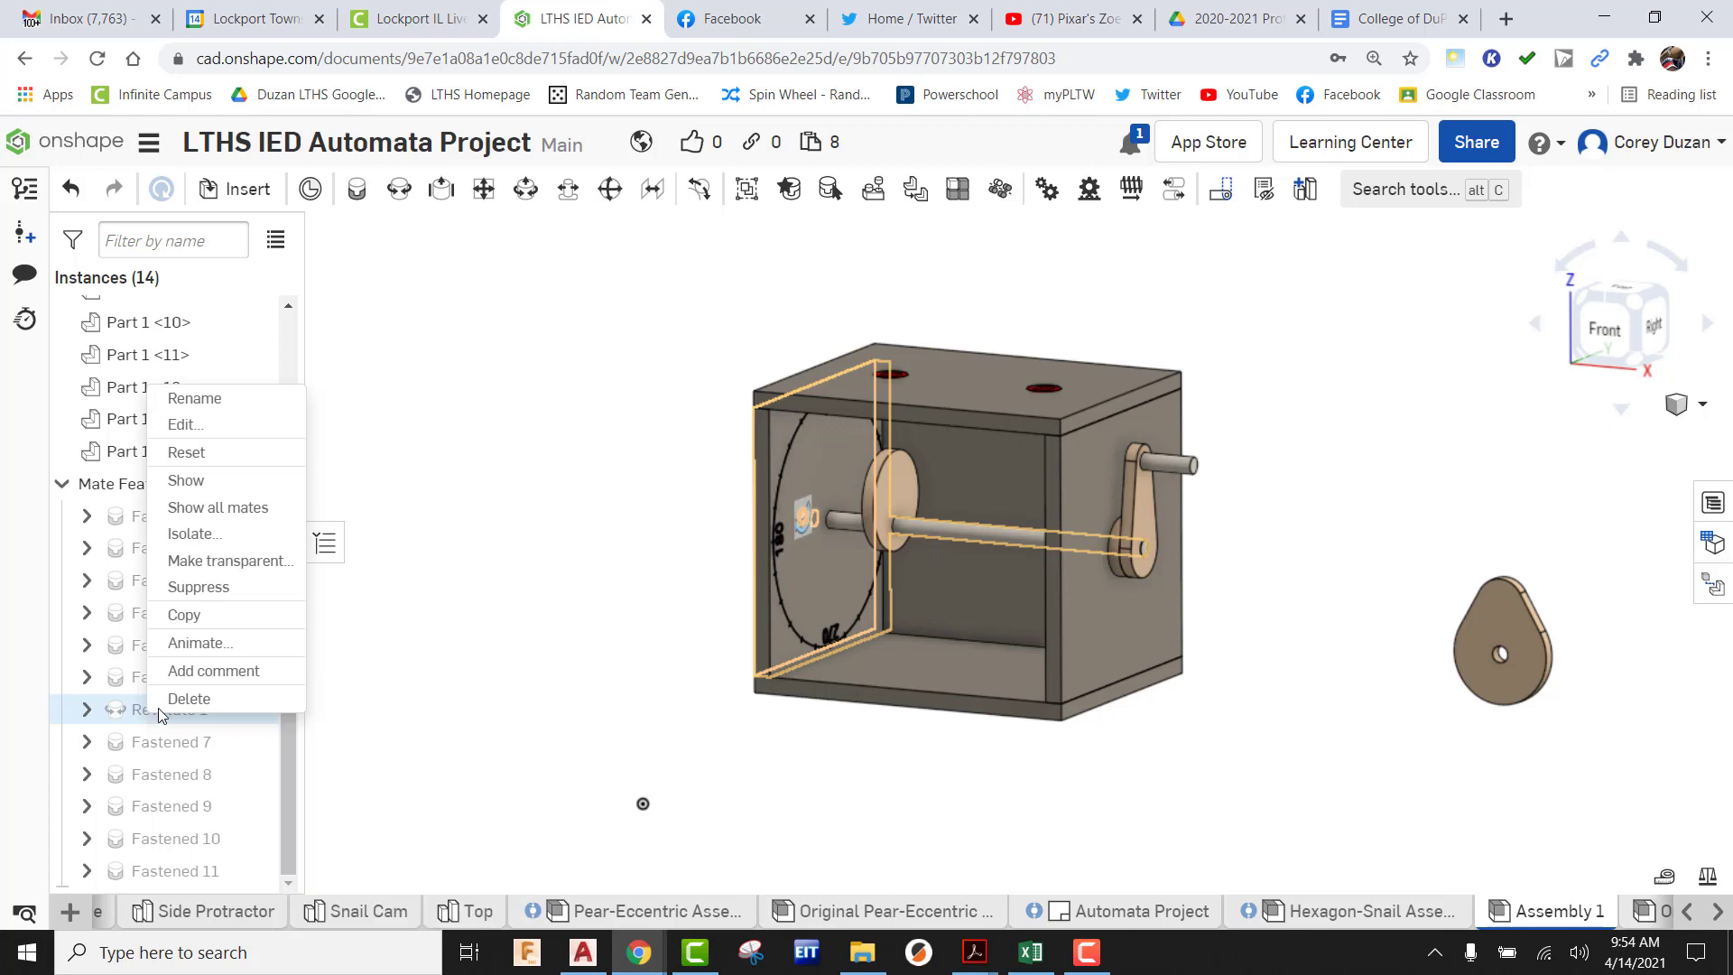
click(201, 643)
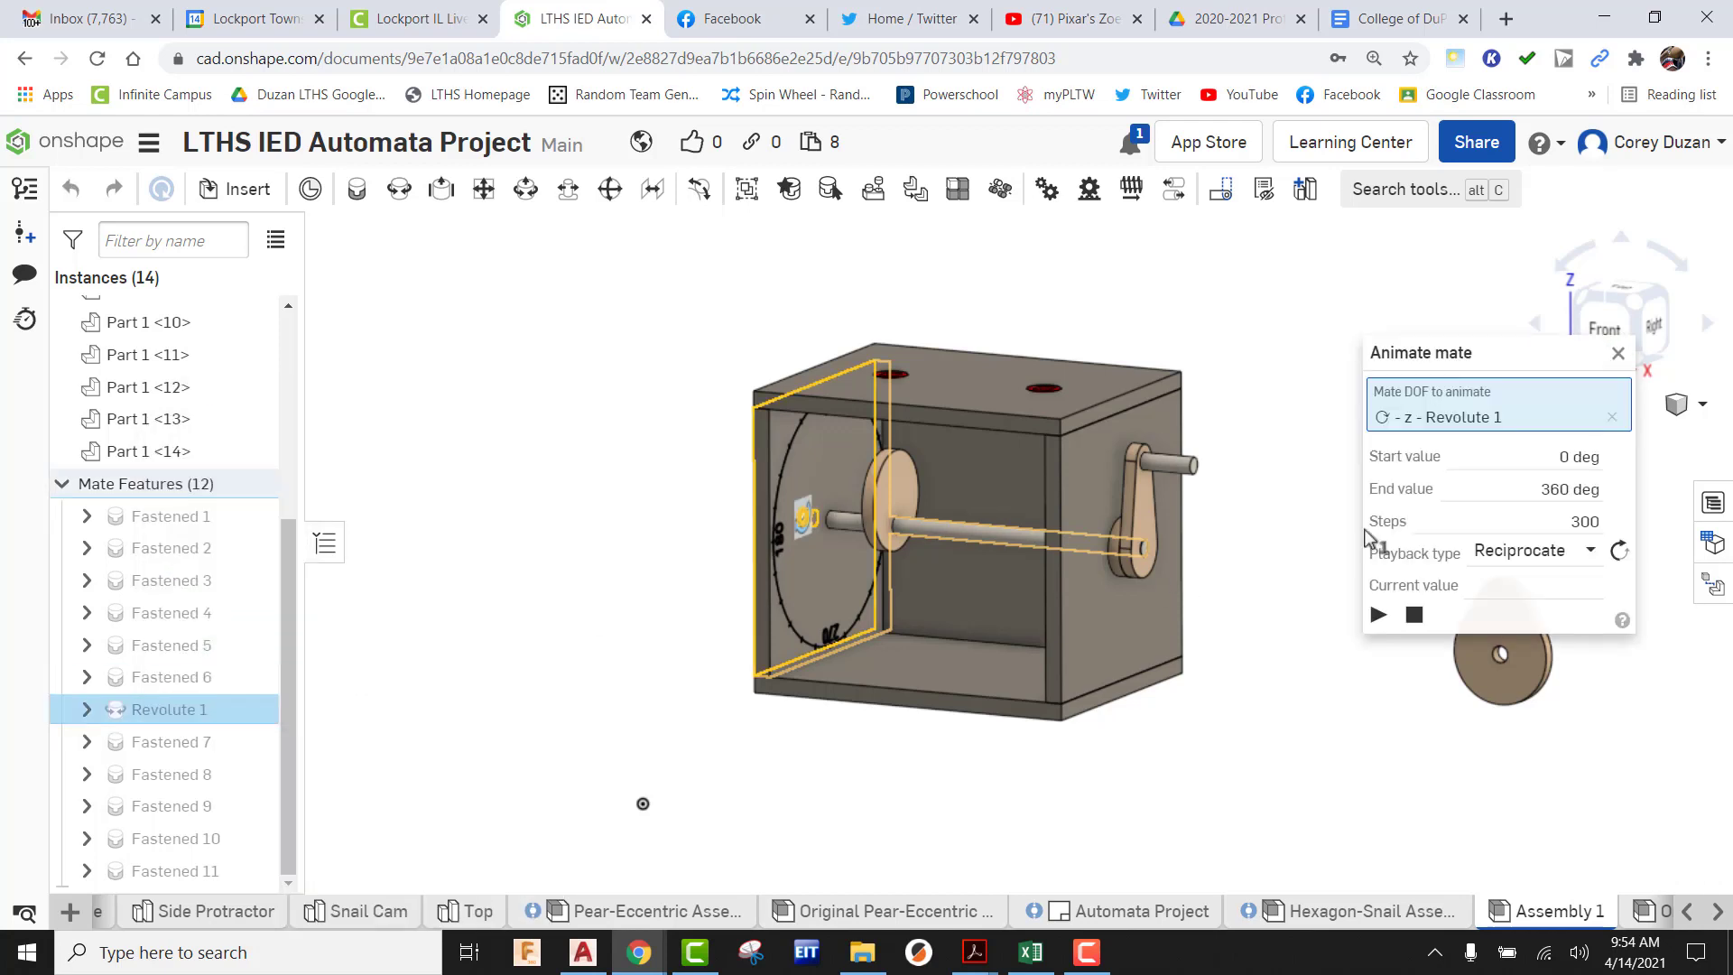
click(1578, 554)
click(1535, 651)
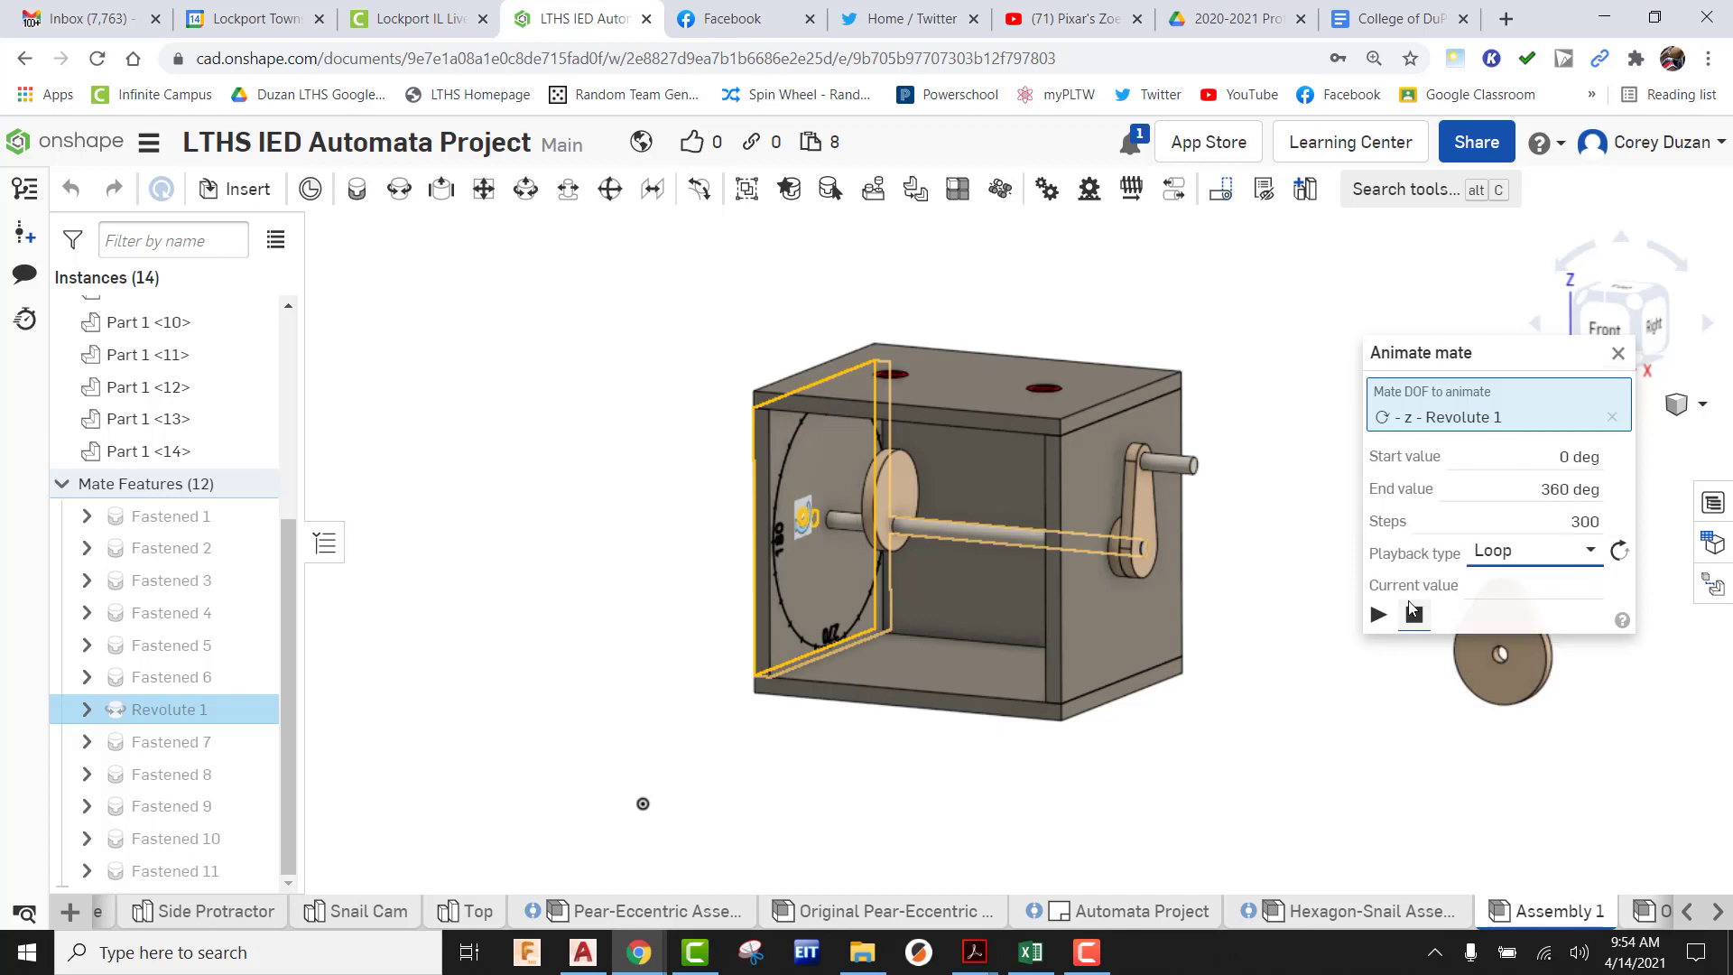
click(1378, 615)
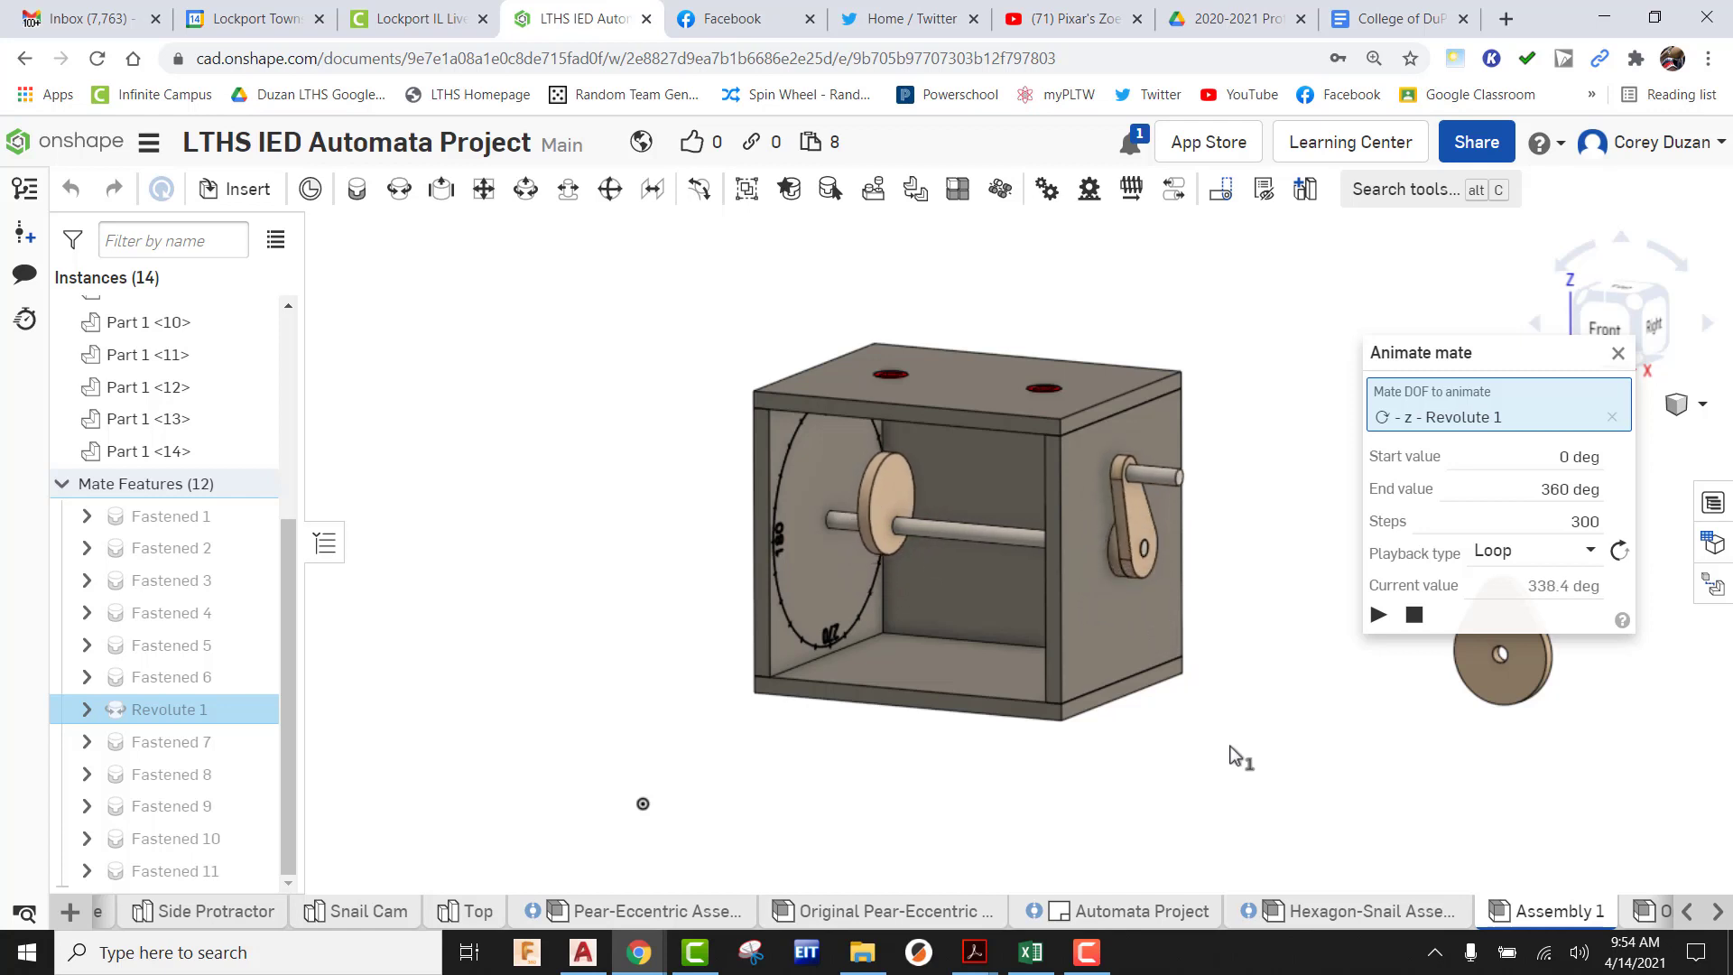
key(Escape)
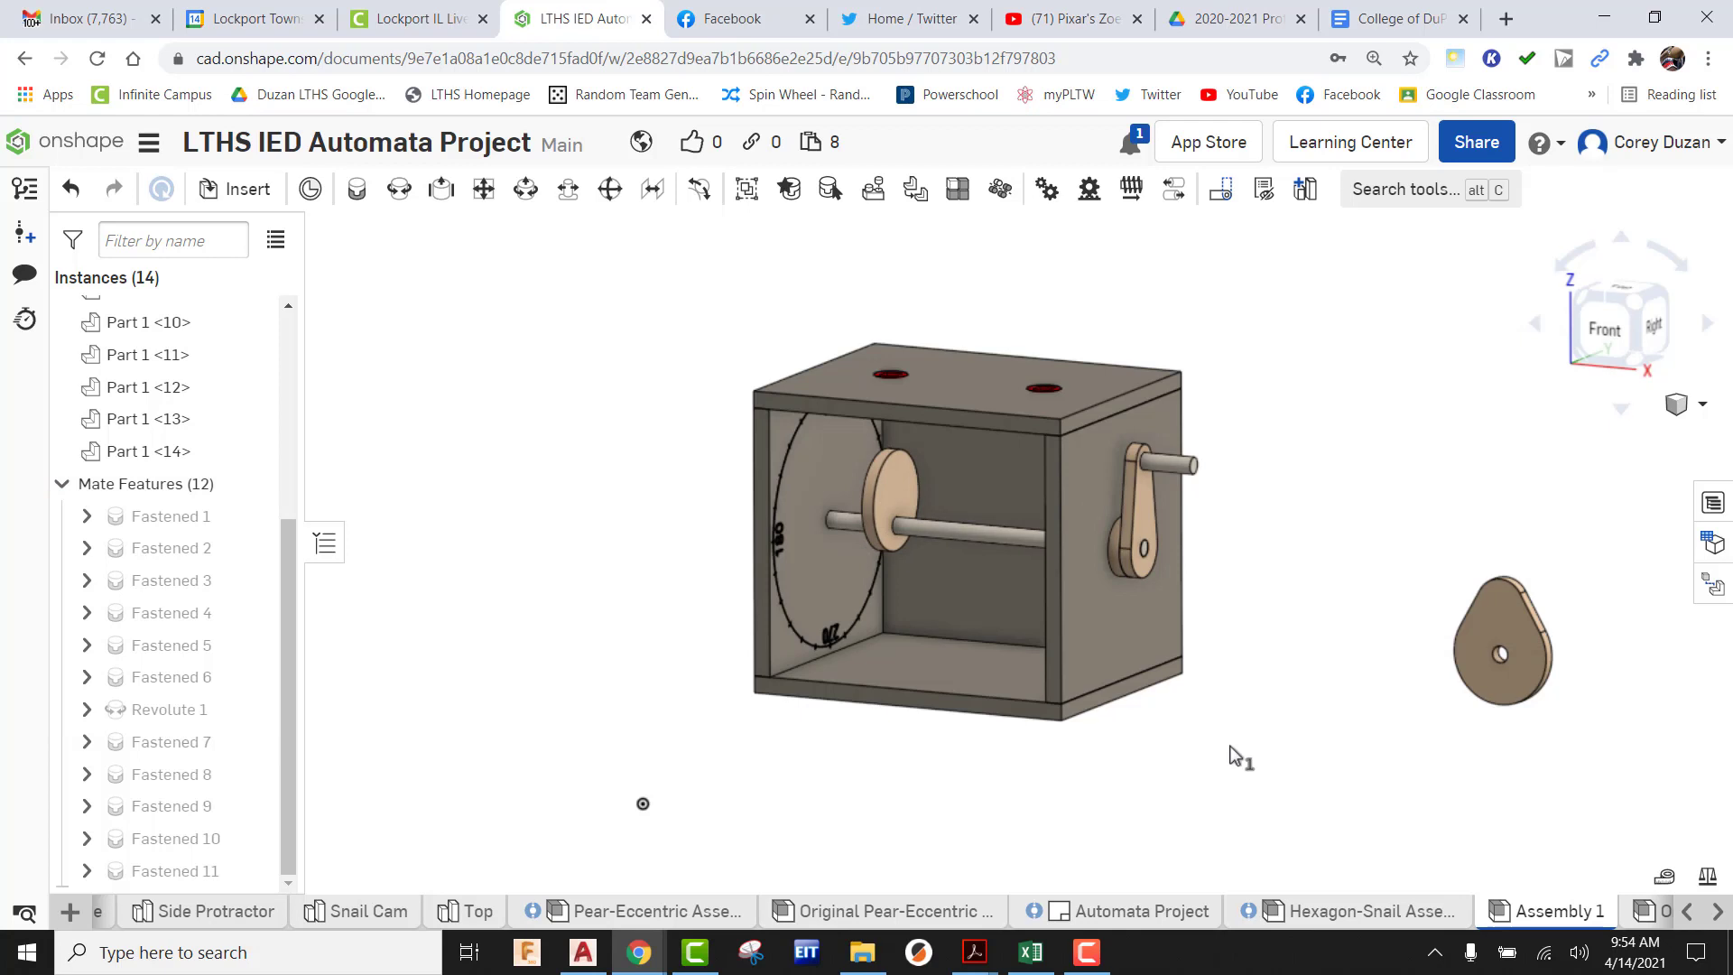
Create a Fastened mate between the pear cam's hole and the axle's end face at the crank handle
click(358, 192)
scroll(1513, 679, up, 5)
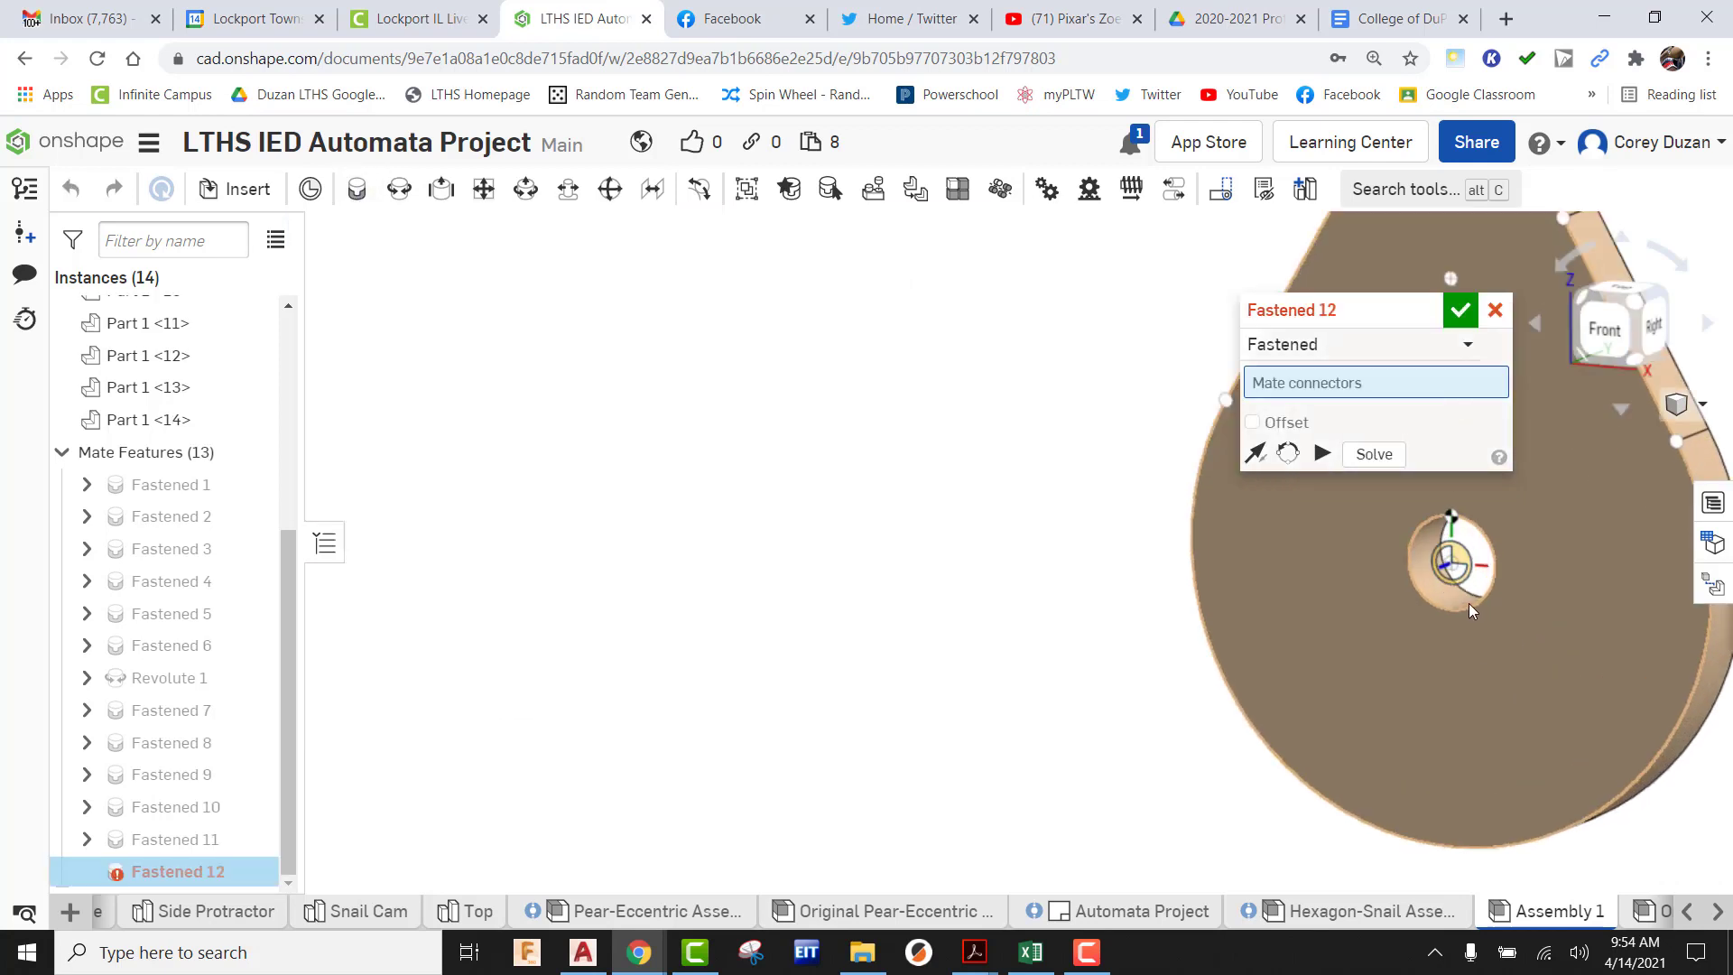
click(1469, 603)
scroll(1469, 602, down, 5)
scroll(1136, 494, up, 3)
scroll(1135, 495, up, 5)
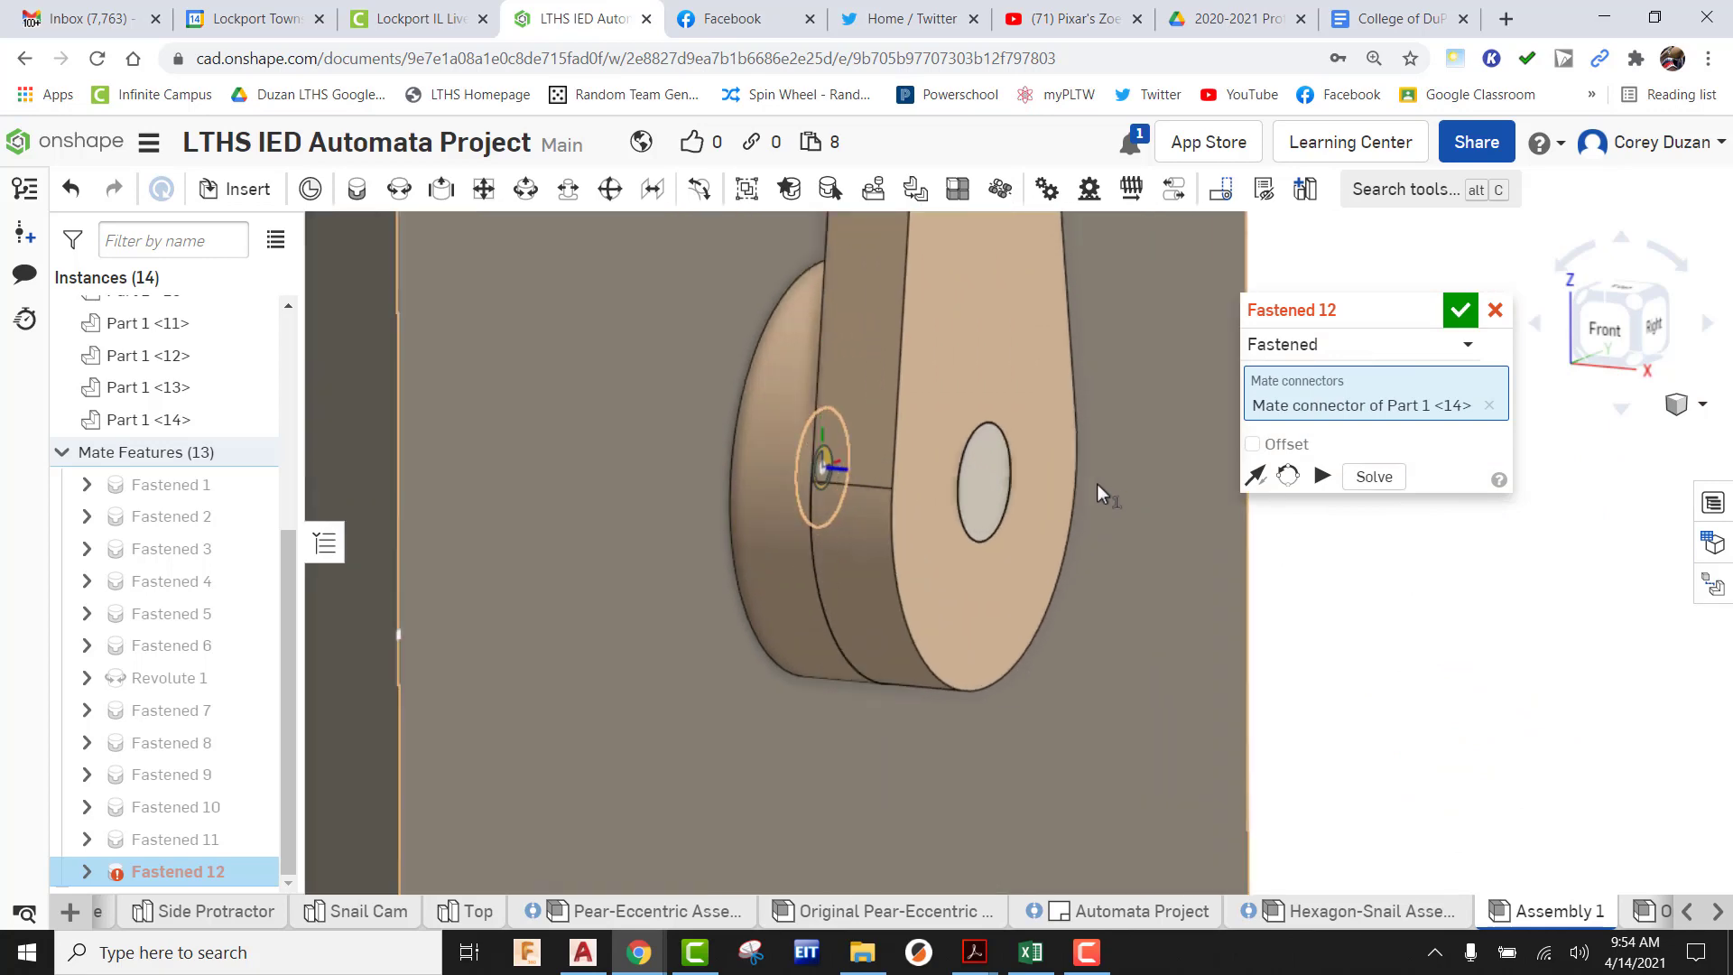
click(991, 475)
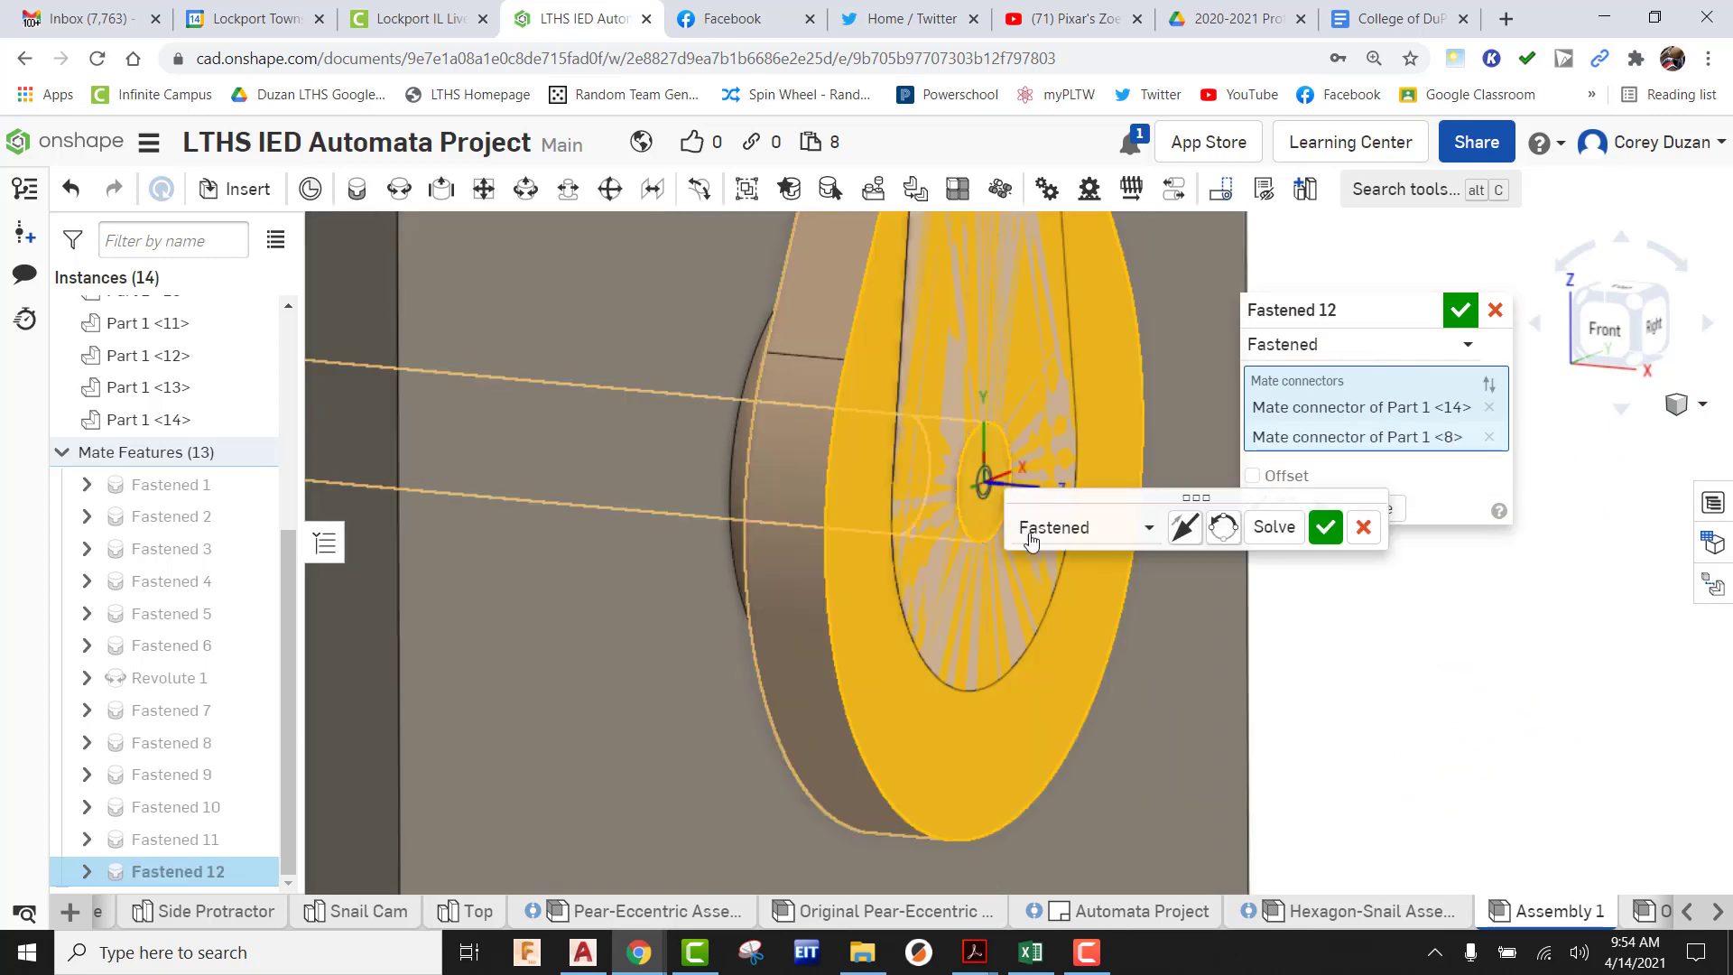
scroll(1013, 613, down, 3)
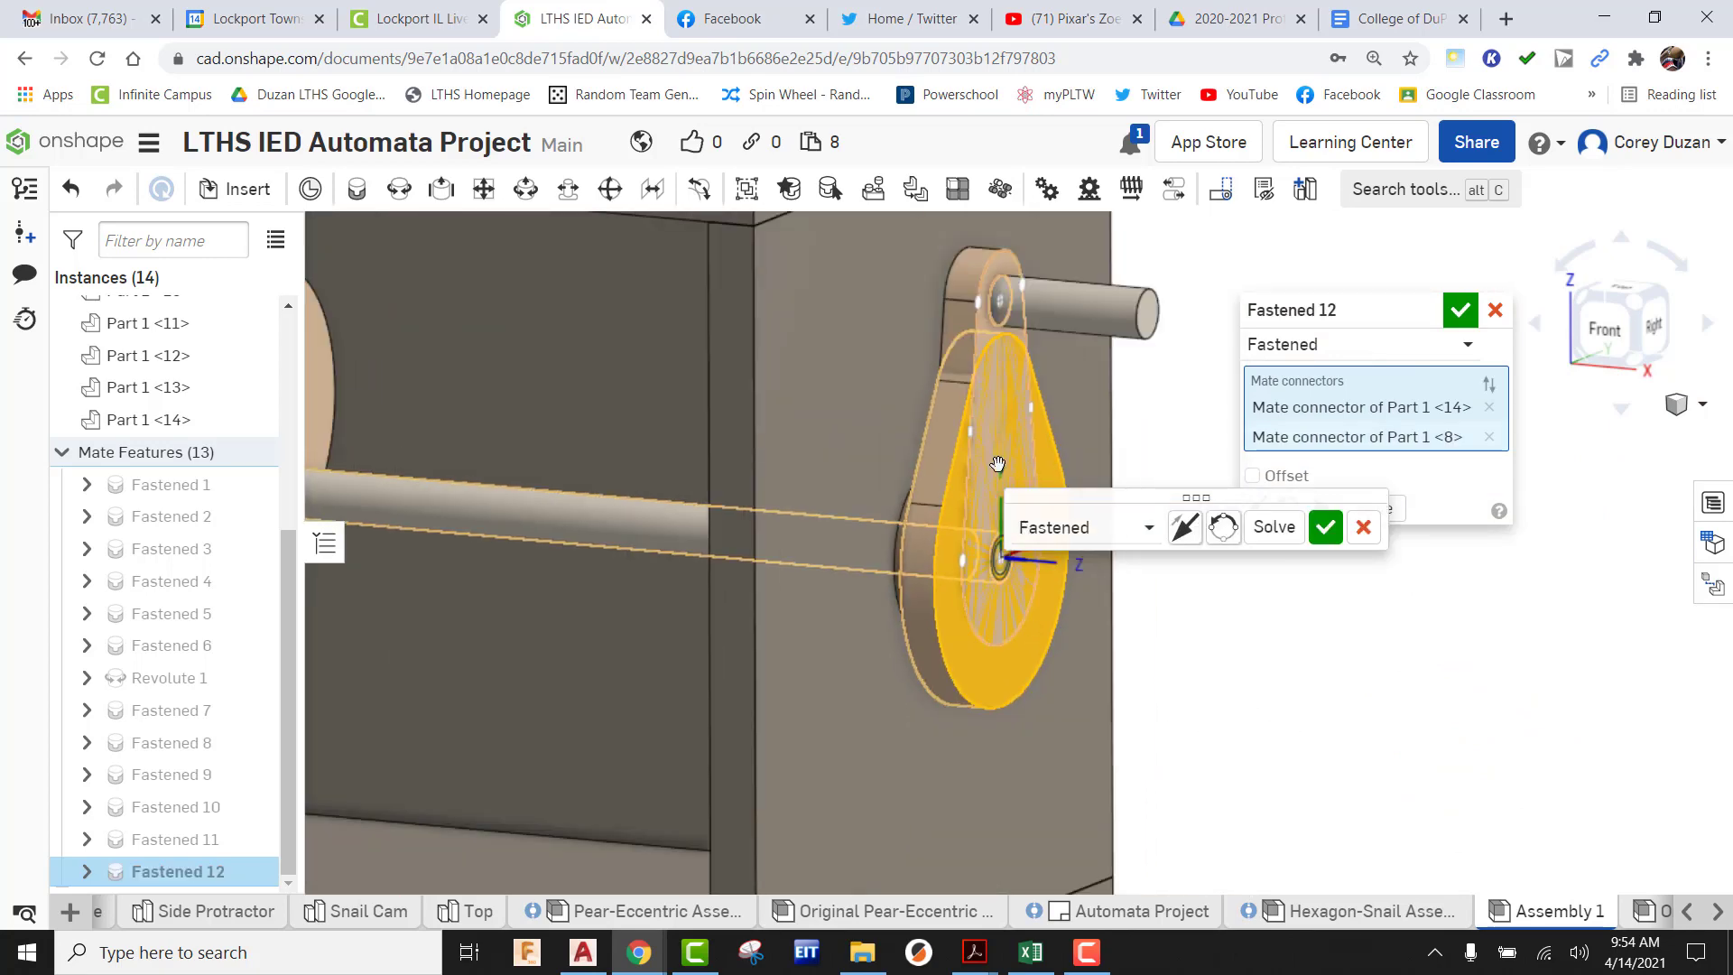
Enable the offset of the pear cam's Fastened mate and set the Z offset to -1.5 in to move the cam inside the box
click(1614, 344)
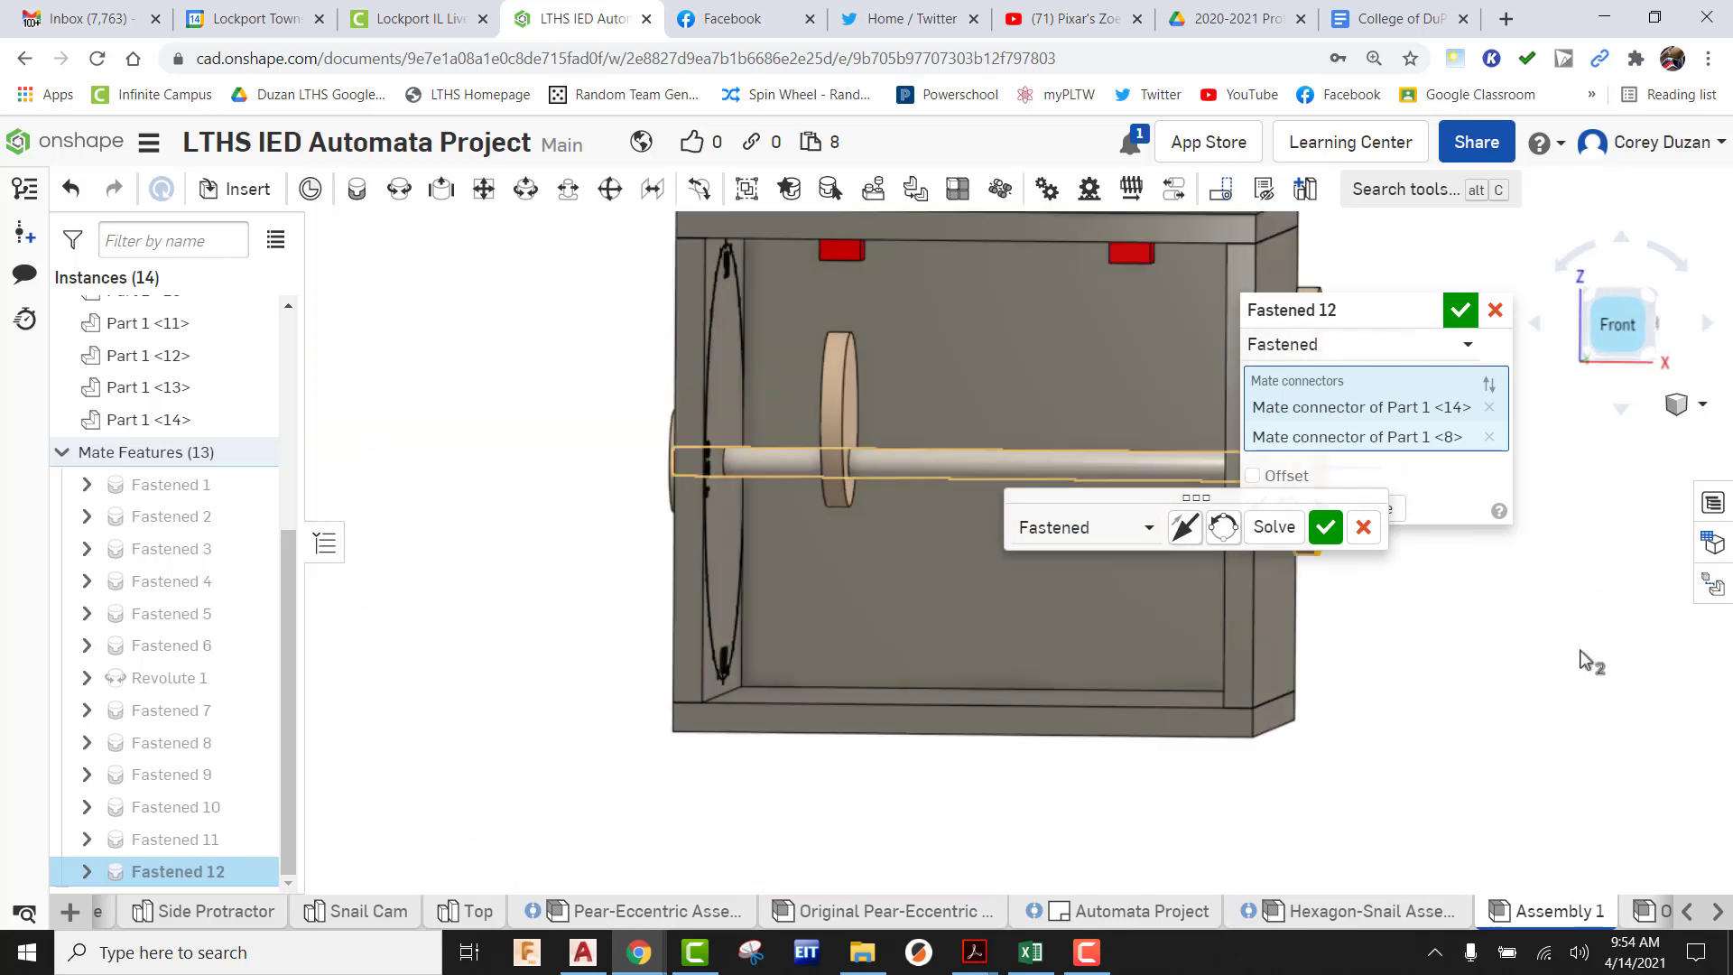
middle_drag(1093, 695, 936, 709)
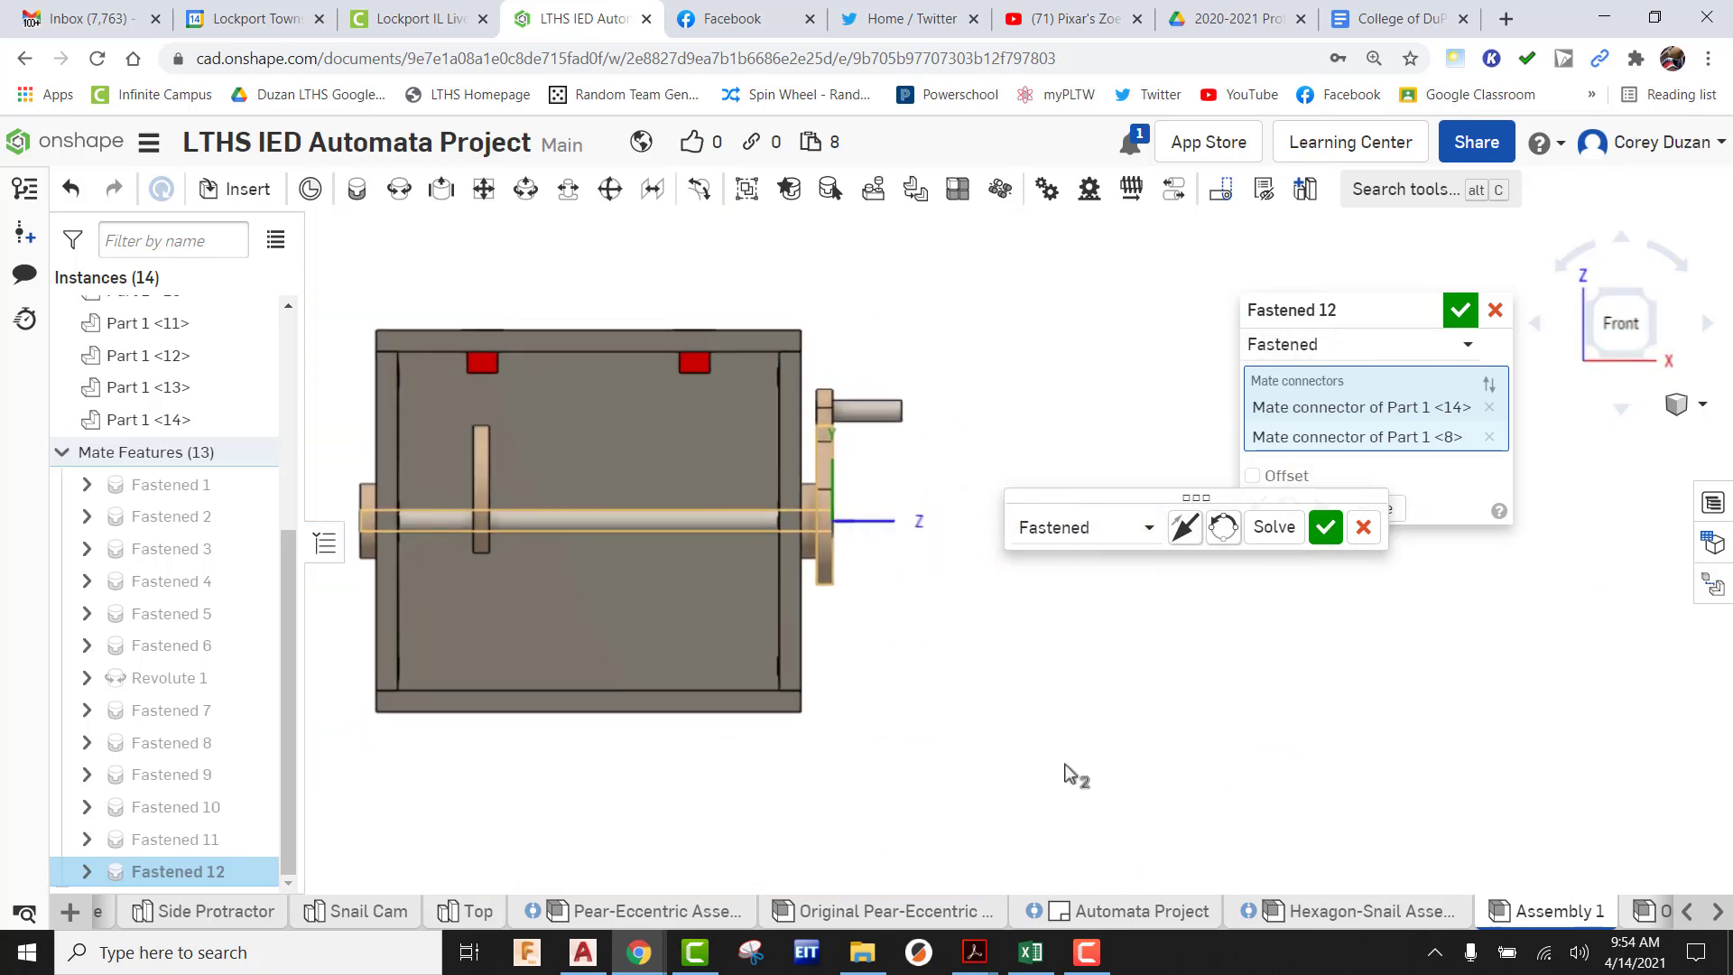
drag(1138, 499, 1129, 600)
click(1254, 477)
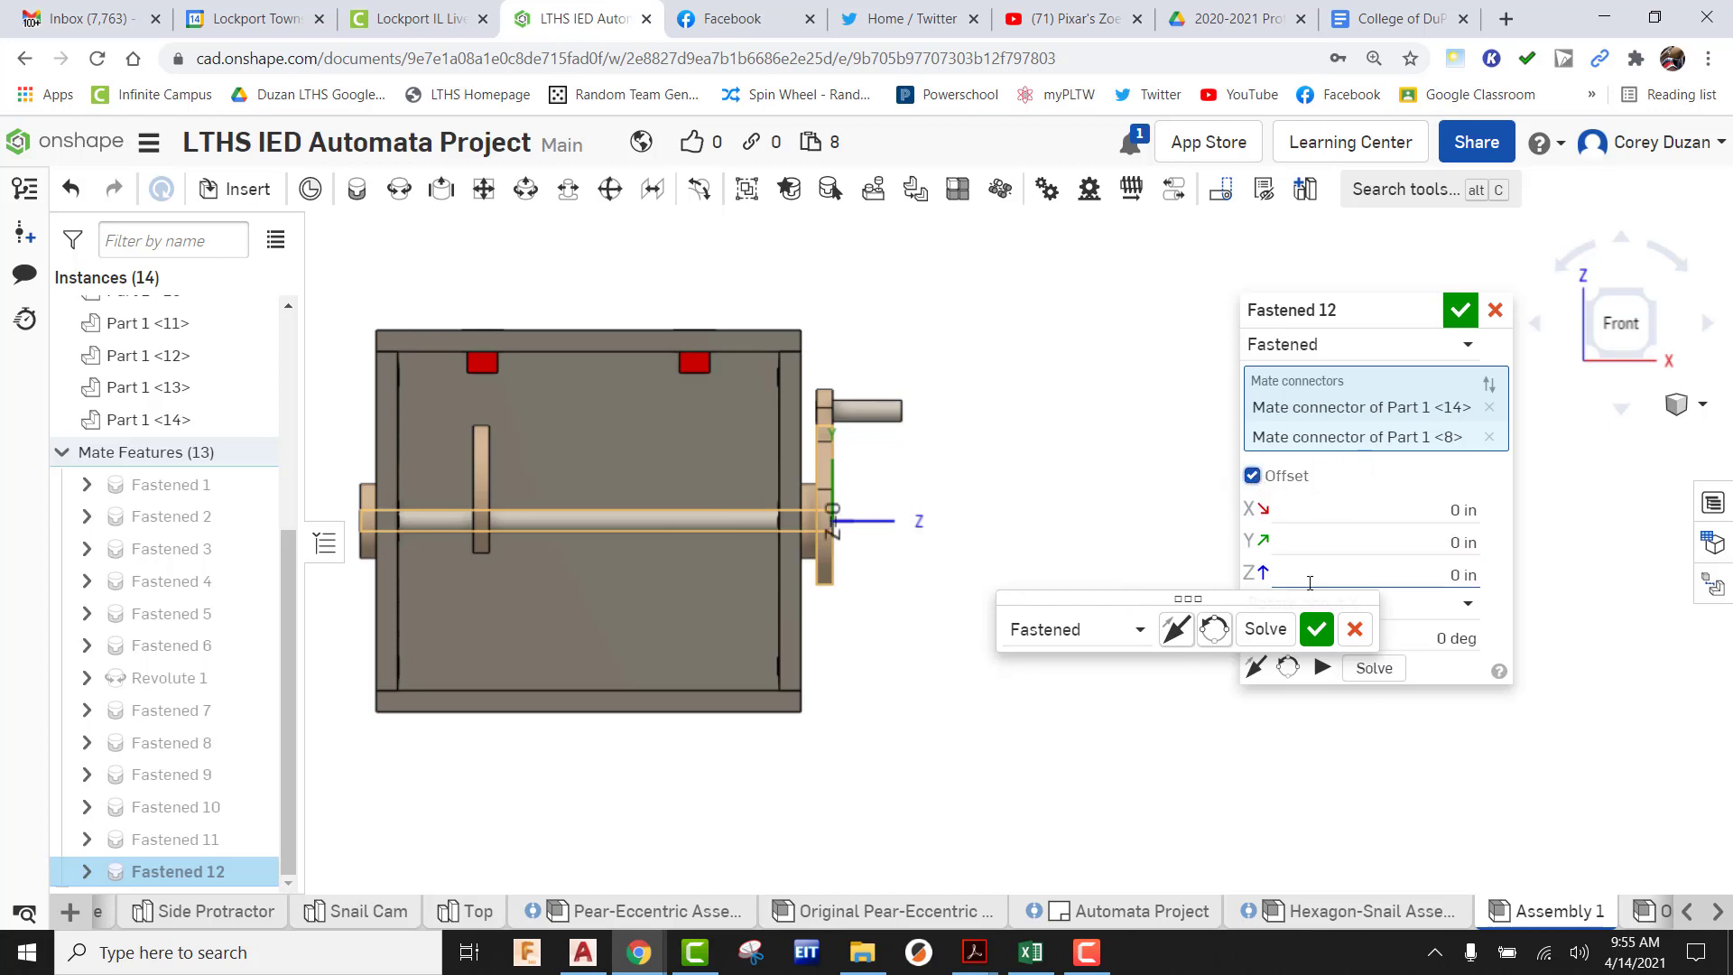
click(1464, 578)
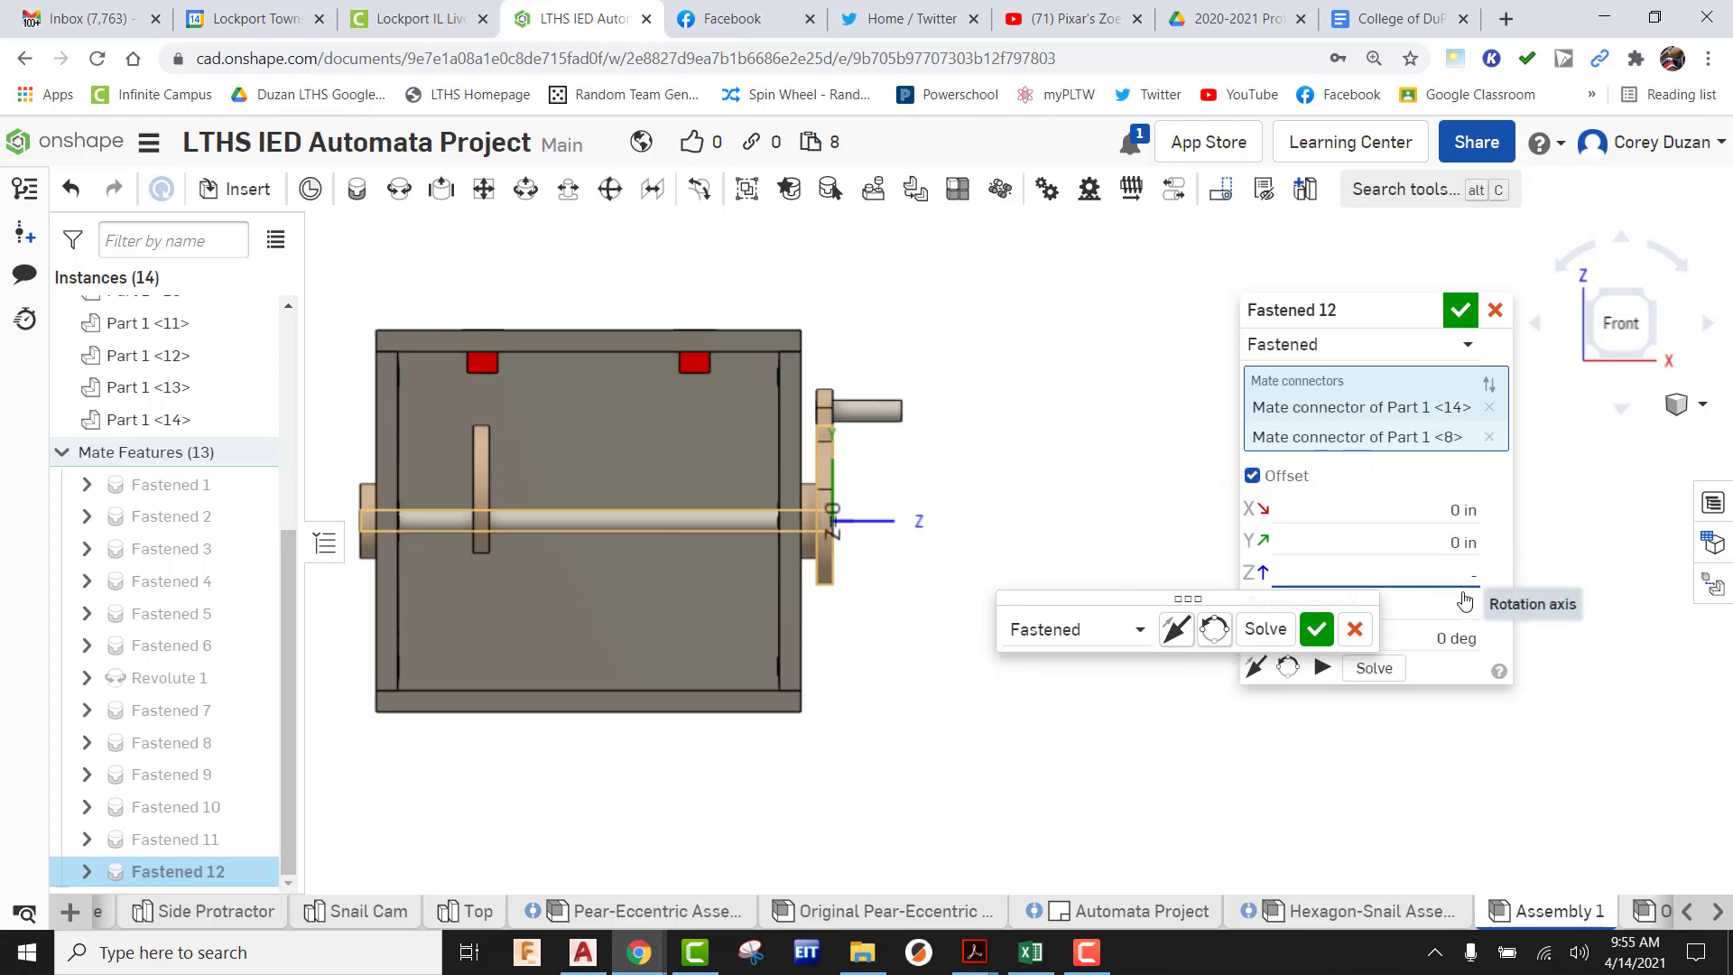
text(-1.5)
key(Return)
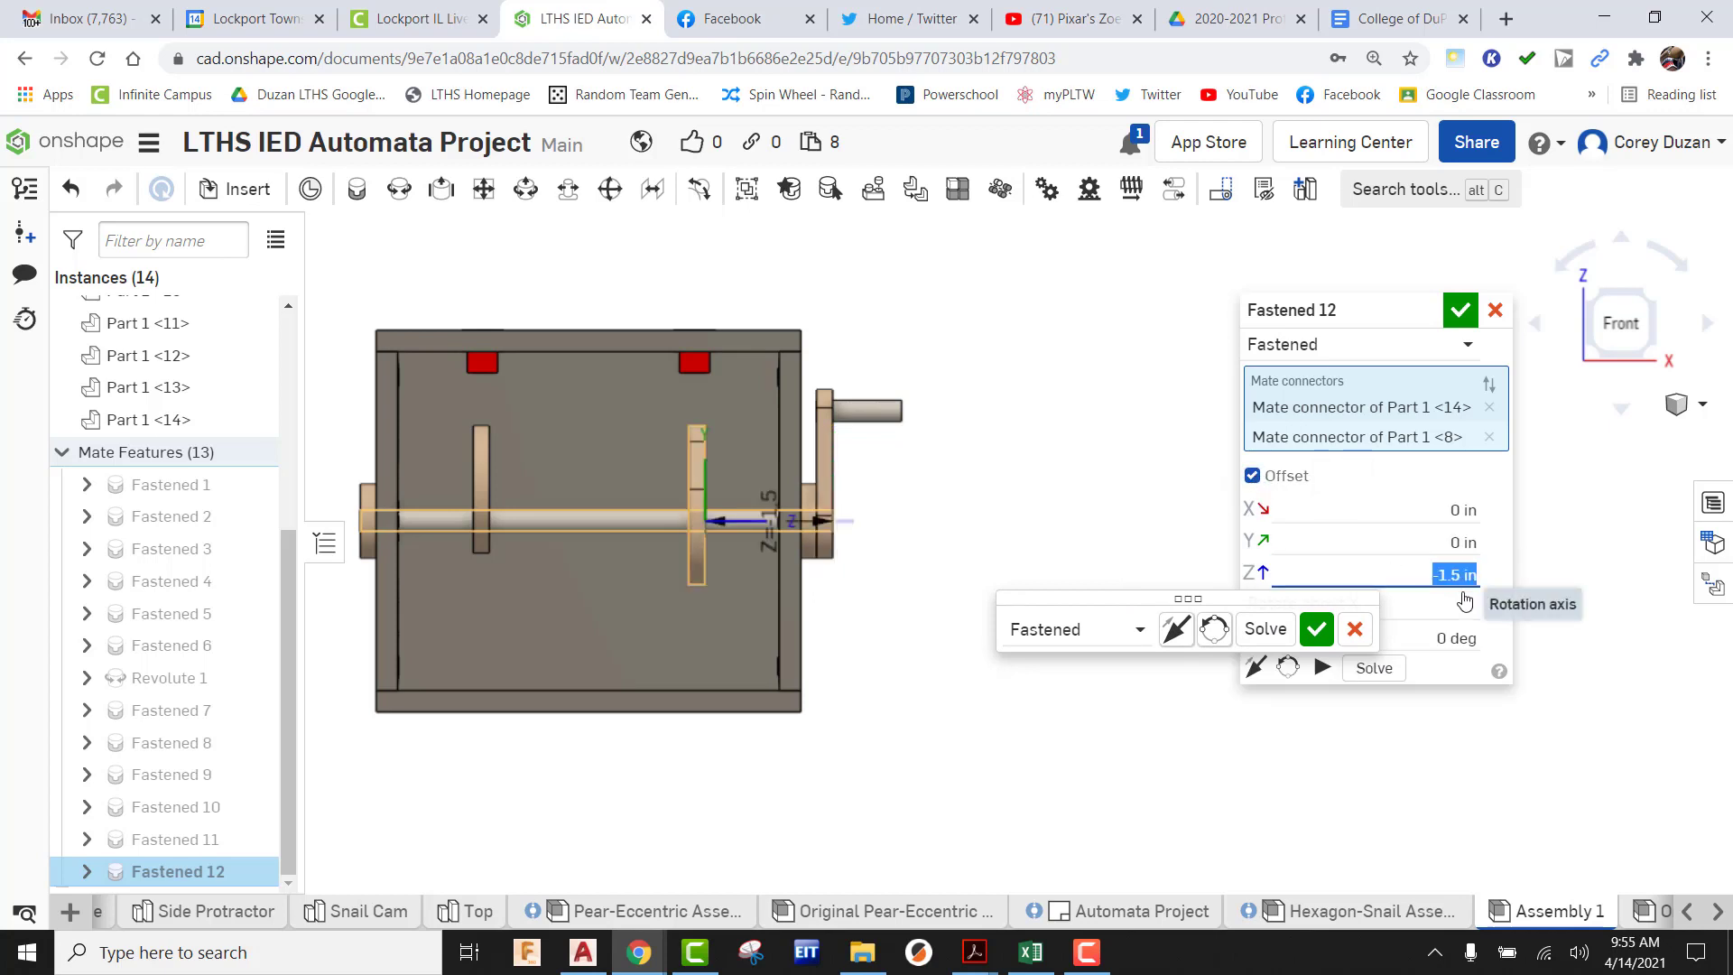
Try a Z offset of -1.6 in, set it to -1.55 in to centre the pear cam under its rod guide, and accept the mate
scroll(738, 377, up, 4)
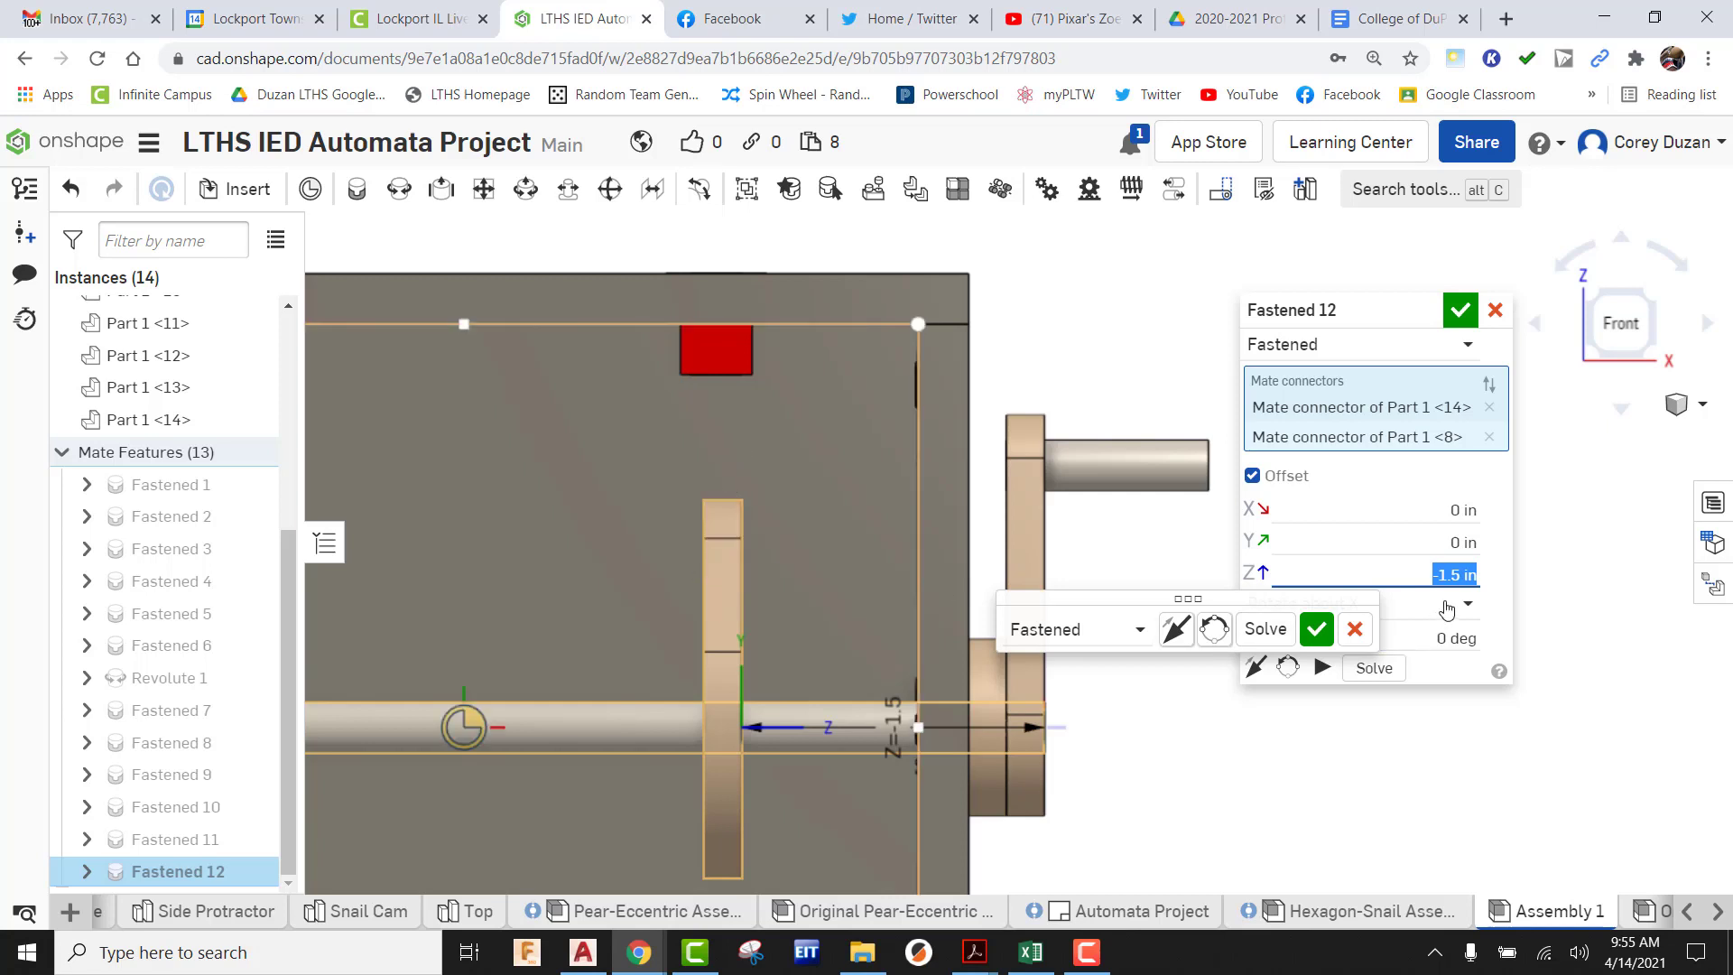
text(-)
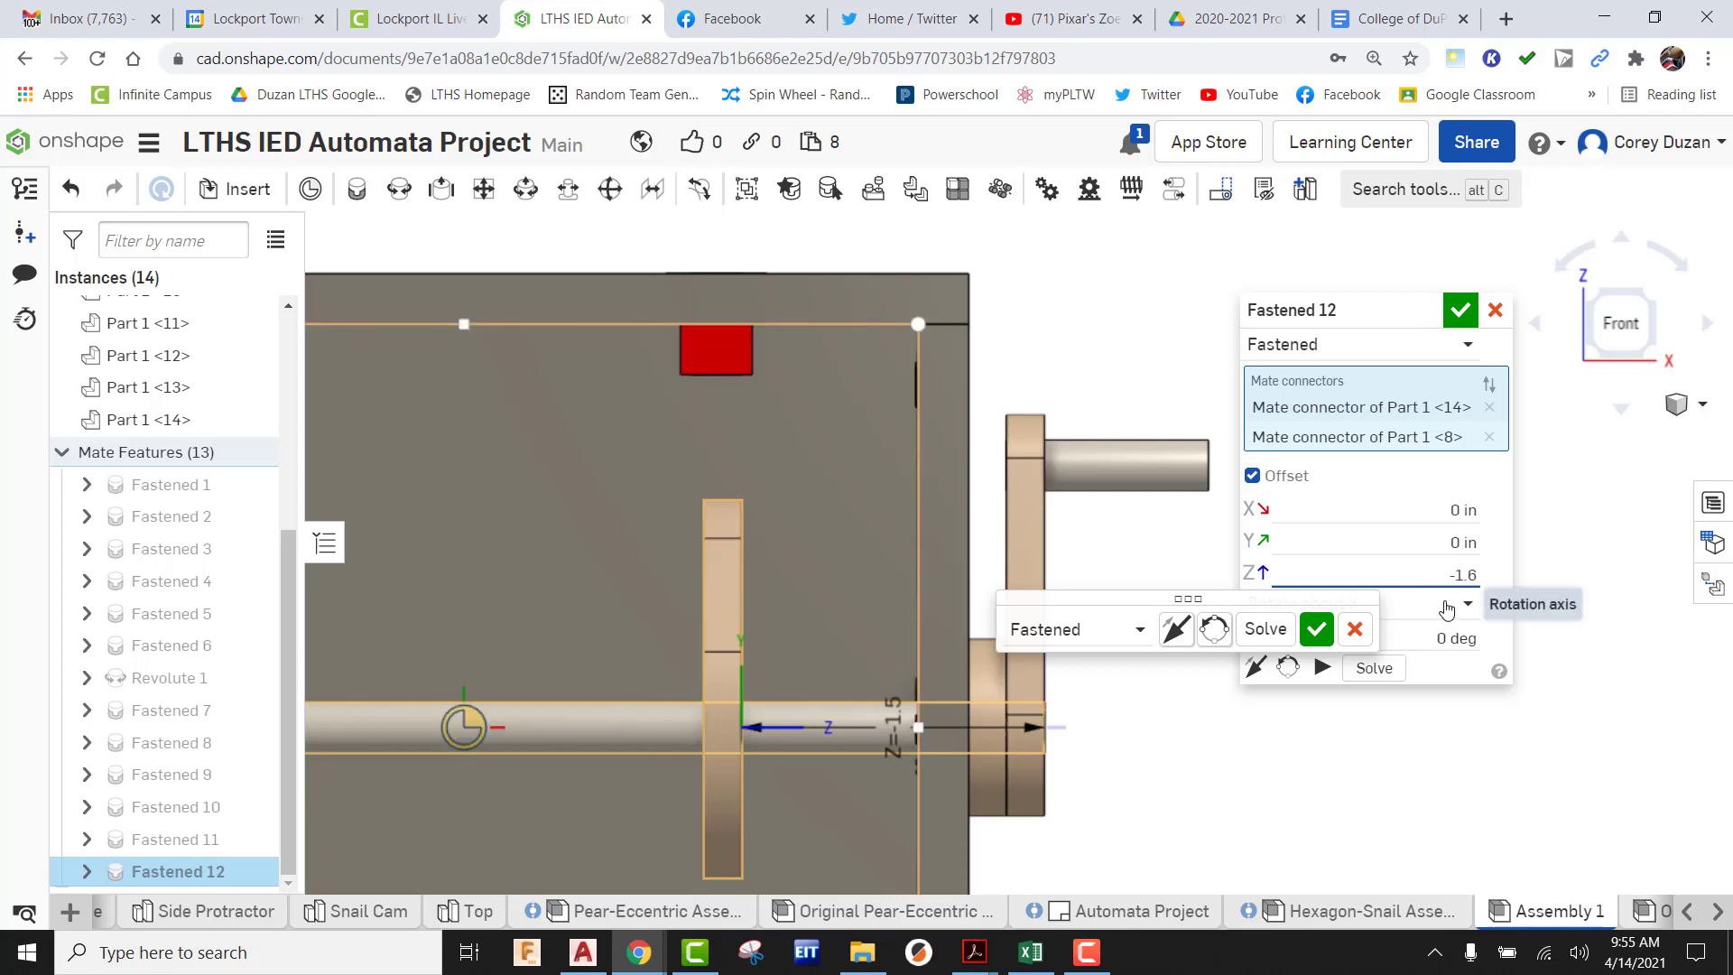
text(1.6)
key(Return)
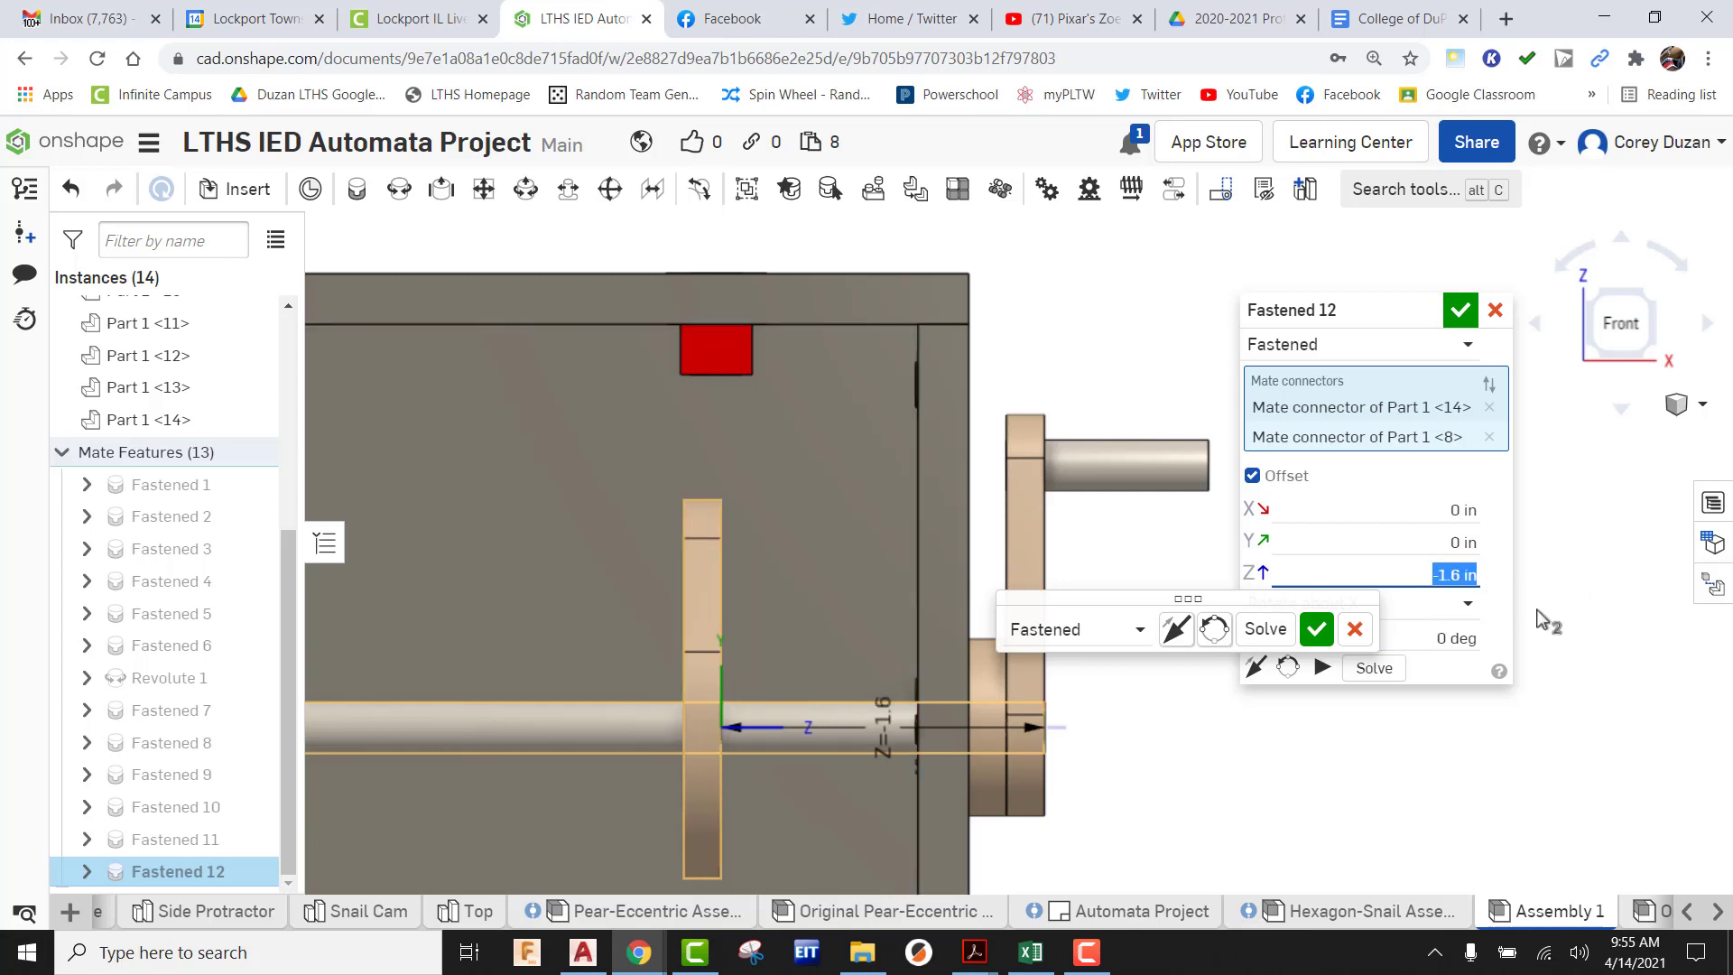
text(-1.55)
key(Return)
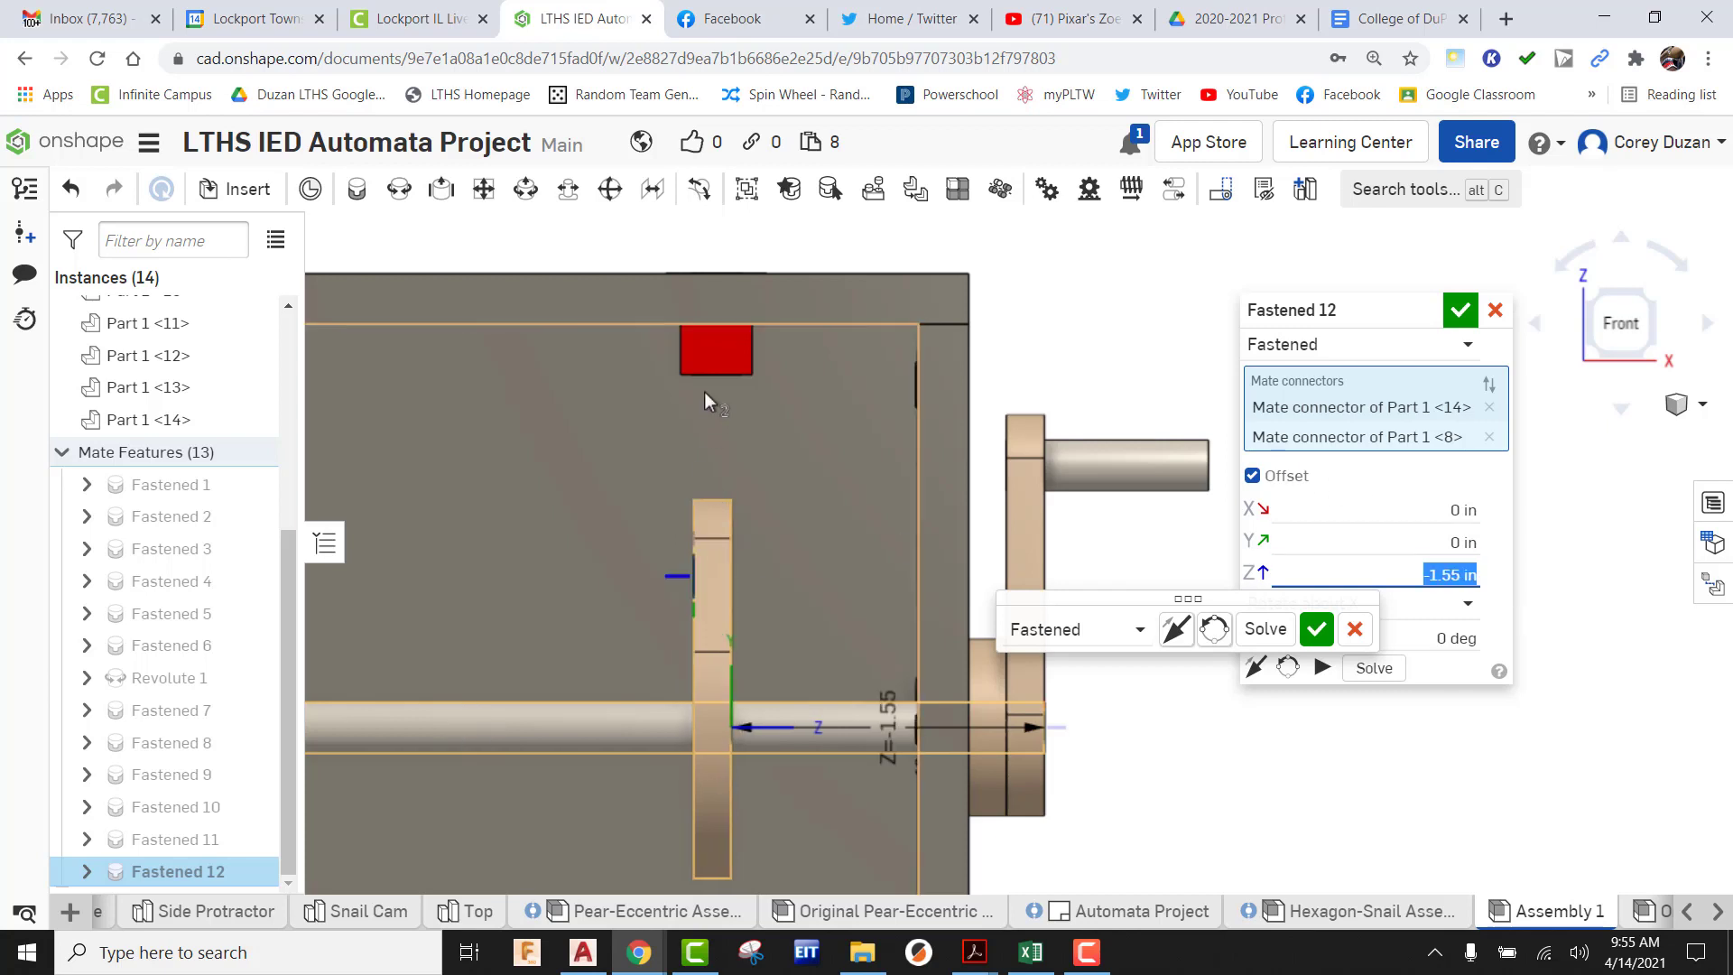
click(1460, 311)
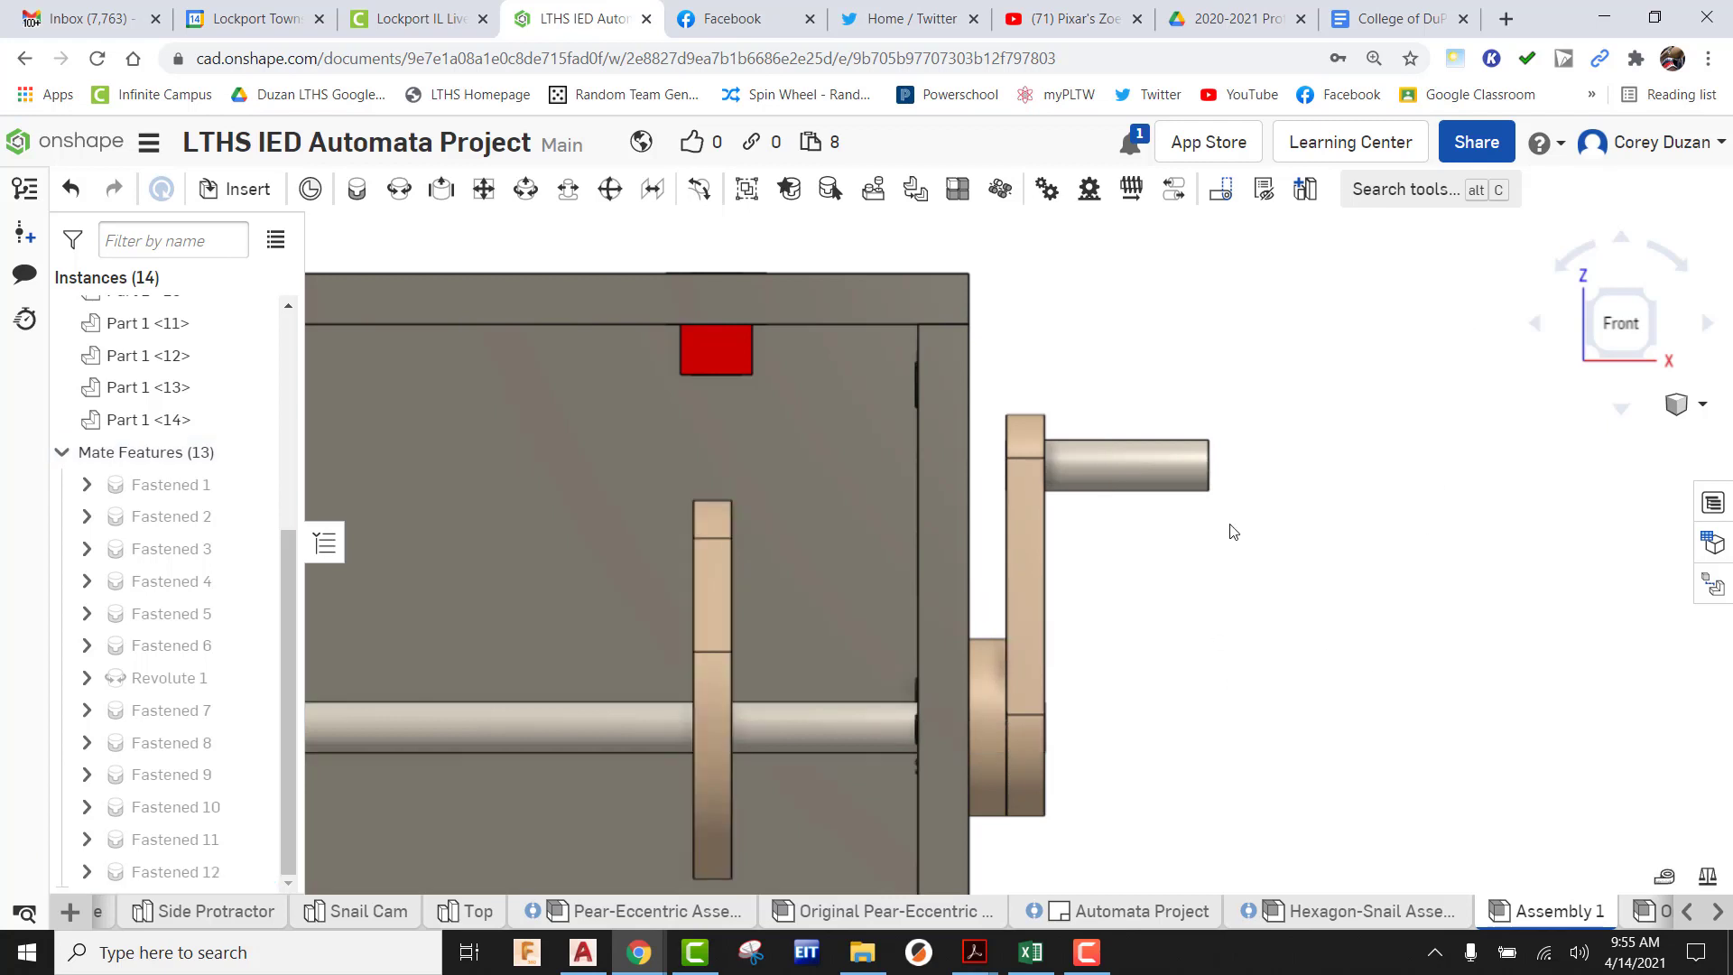
Animate Revolute 1 again with Loop playback to check both cams turning with the crank, and close the animation
scroll(1230, 530, down, 3)
right_drag(1377, 569, 1339, 575)
scroll(1340, 575, down, 3)
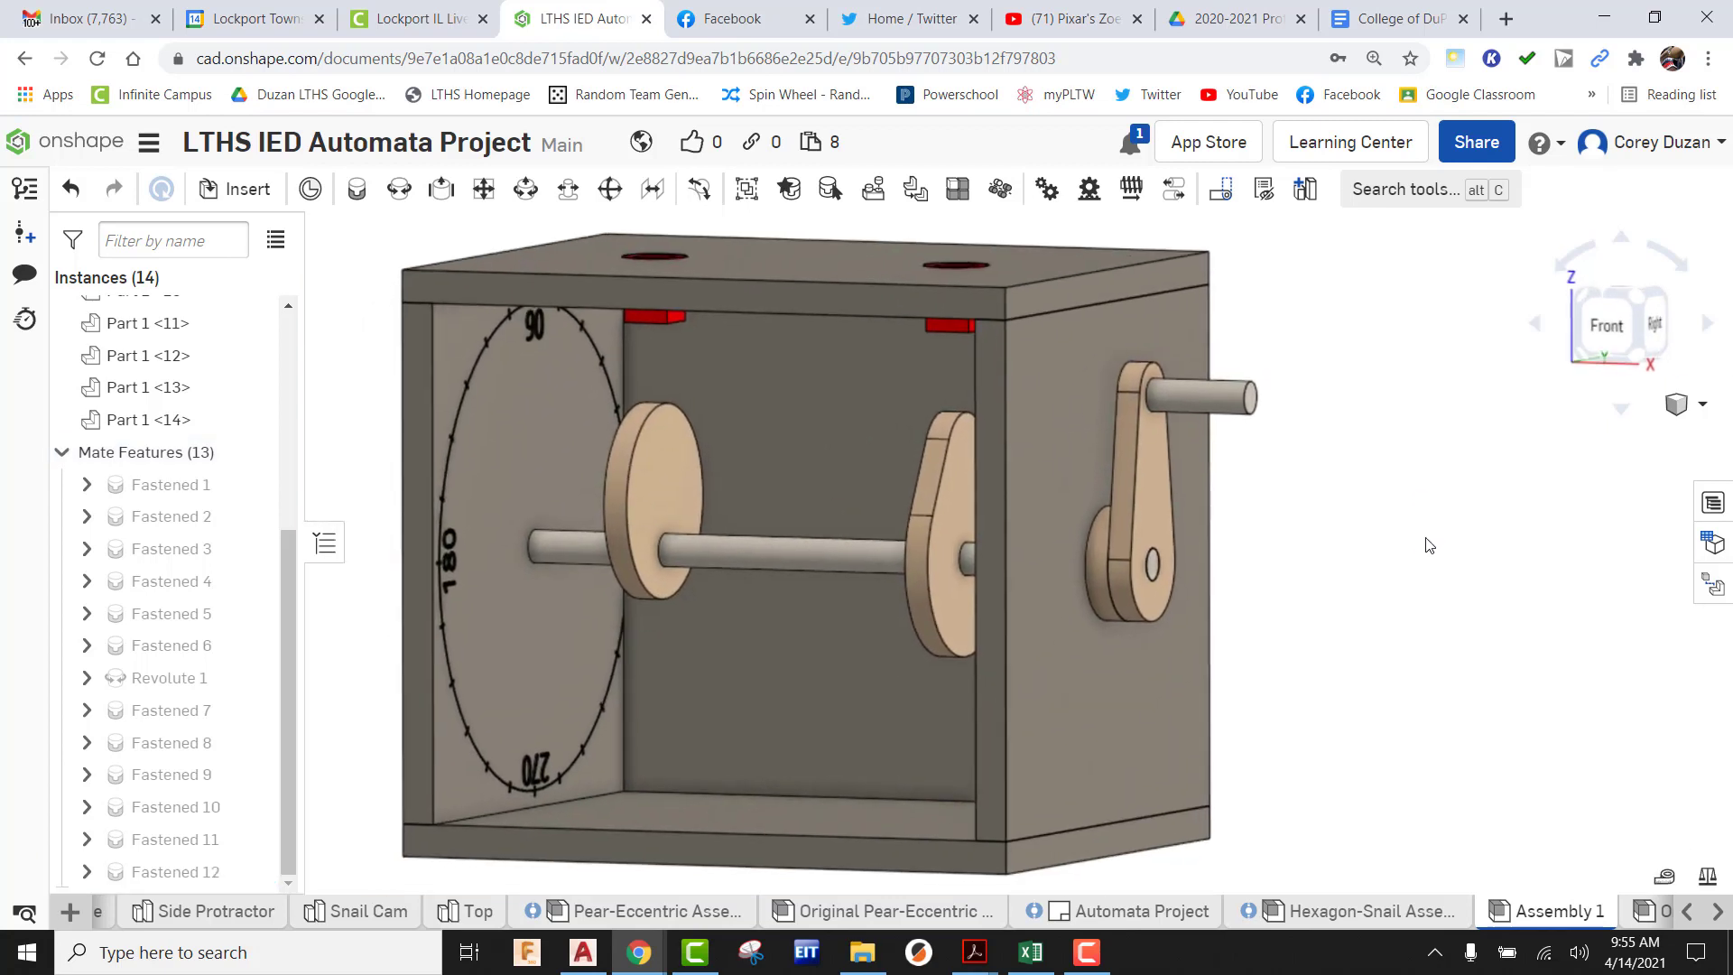
right_click(153, 676)
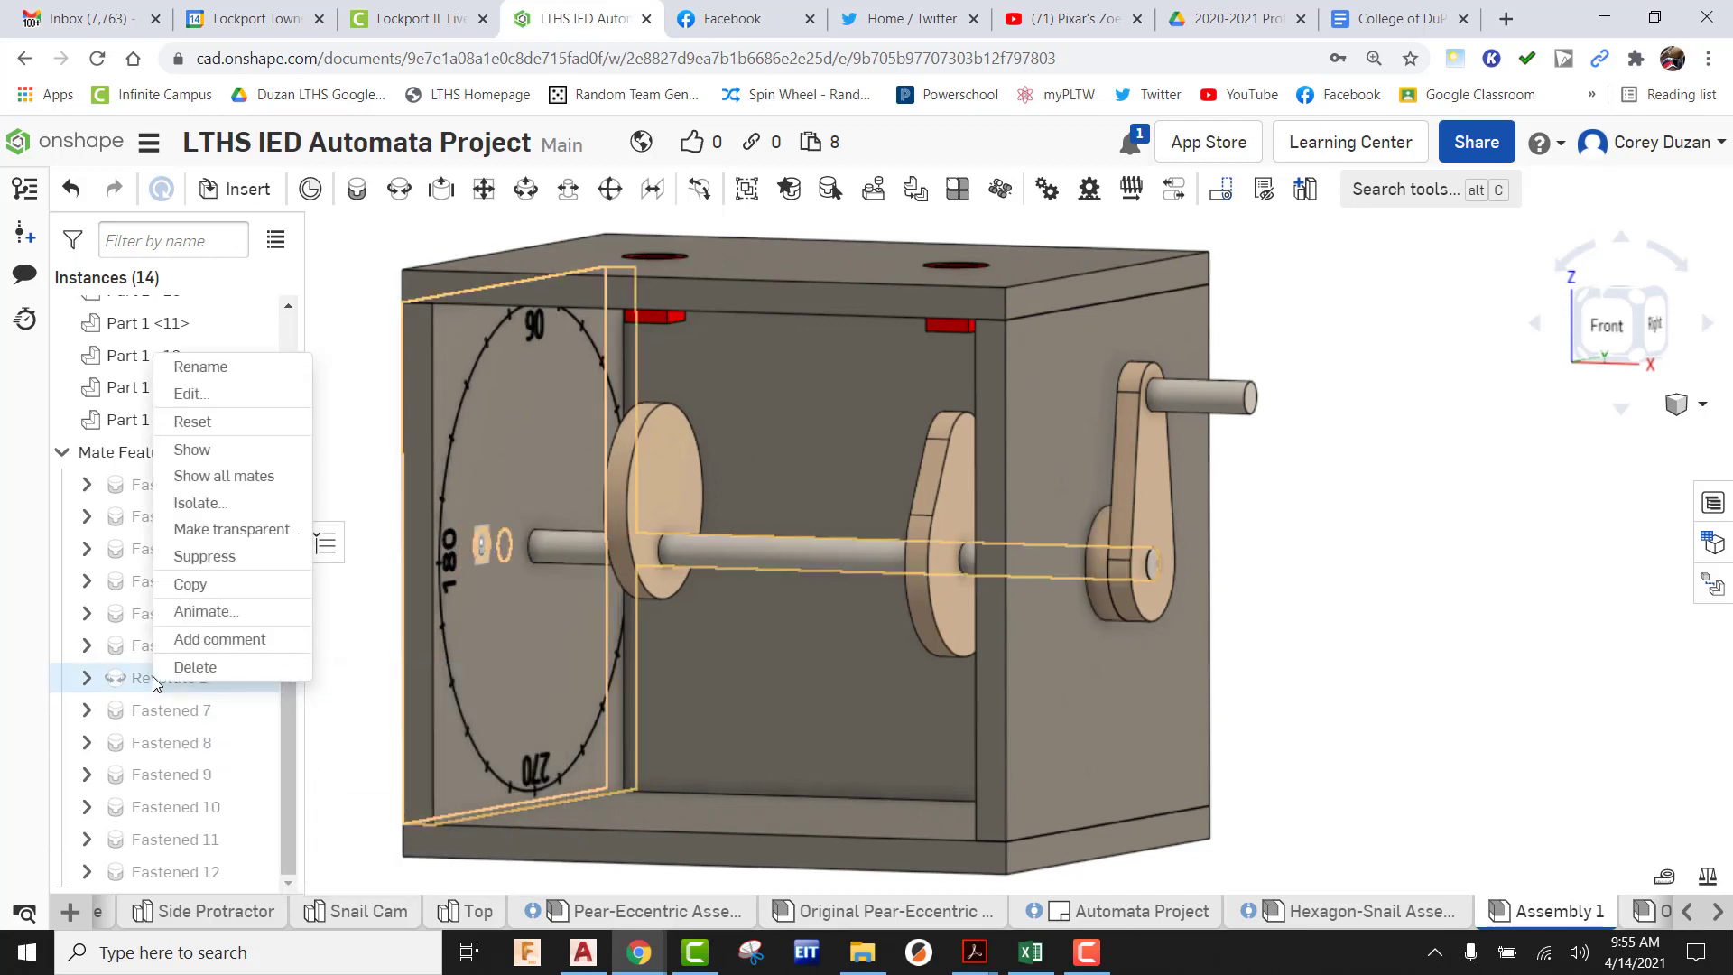
click(216, 611)
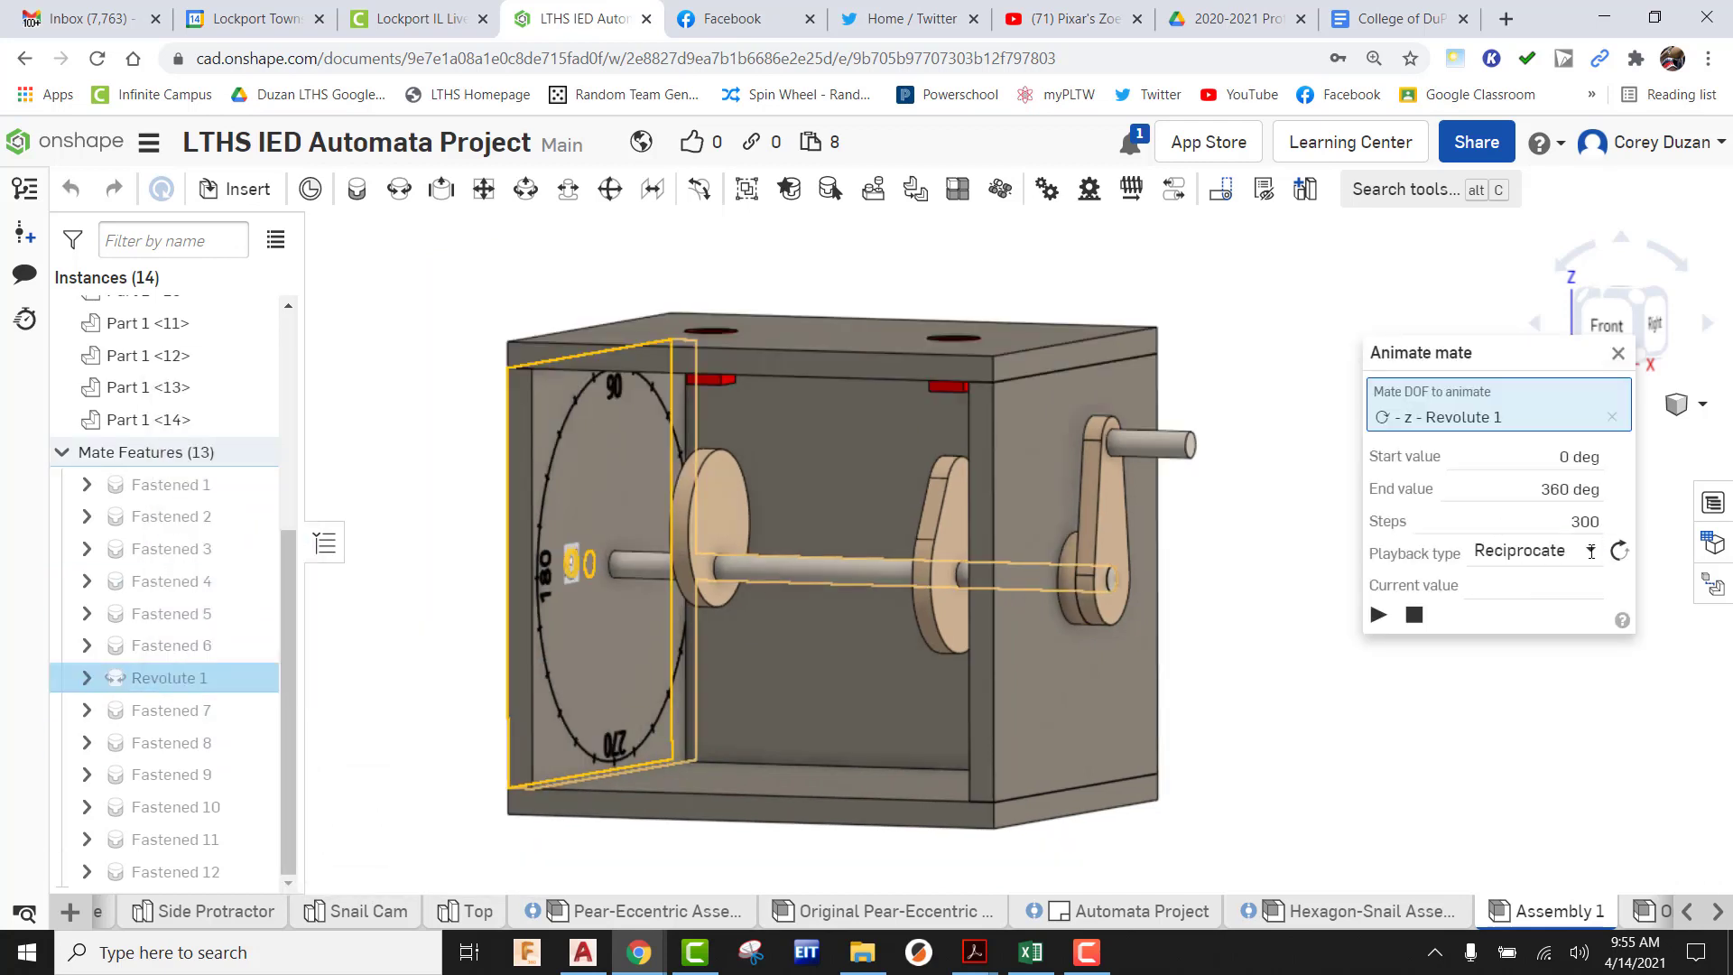
click(1590, 550)
click(1500, 655)
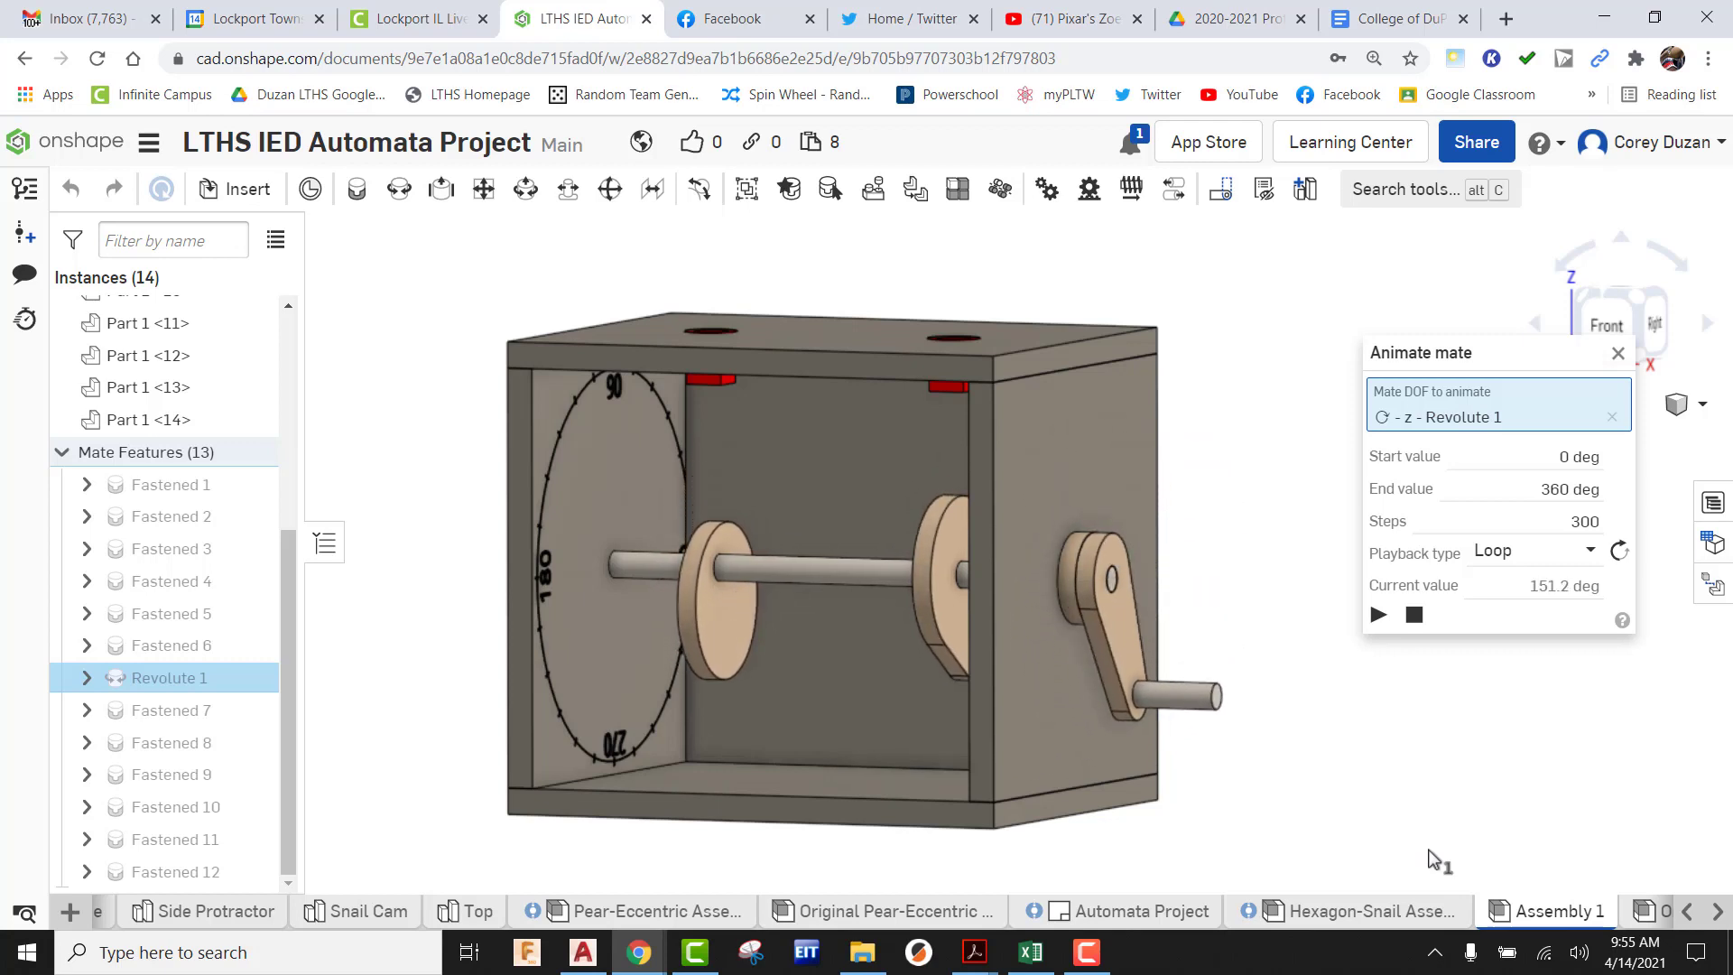
key(Escape)
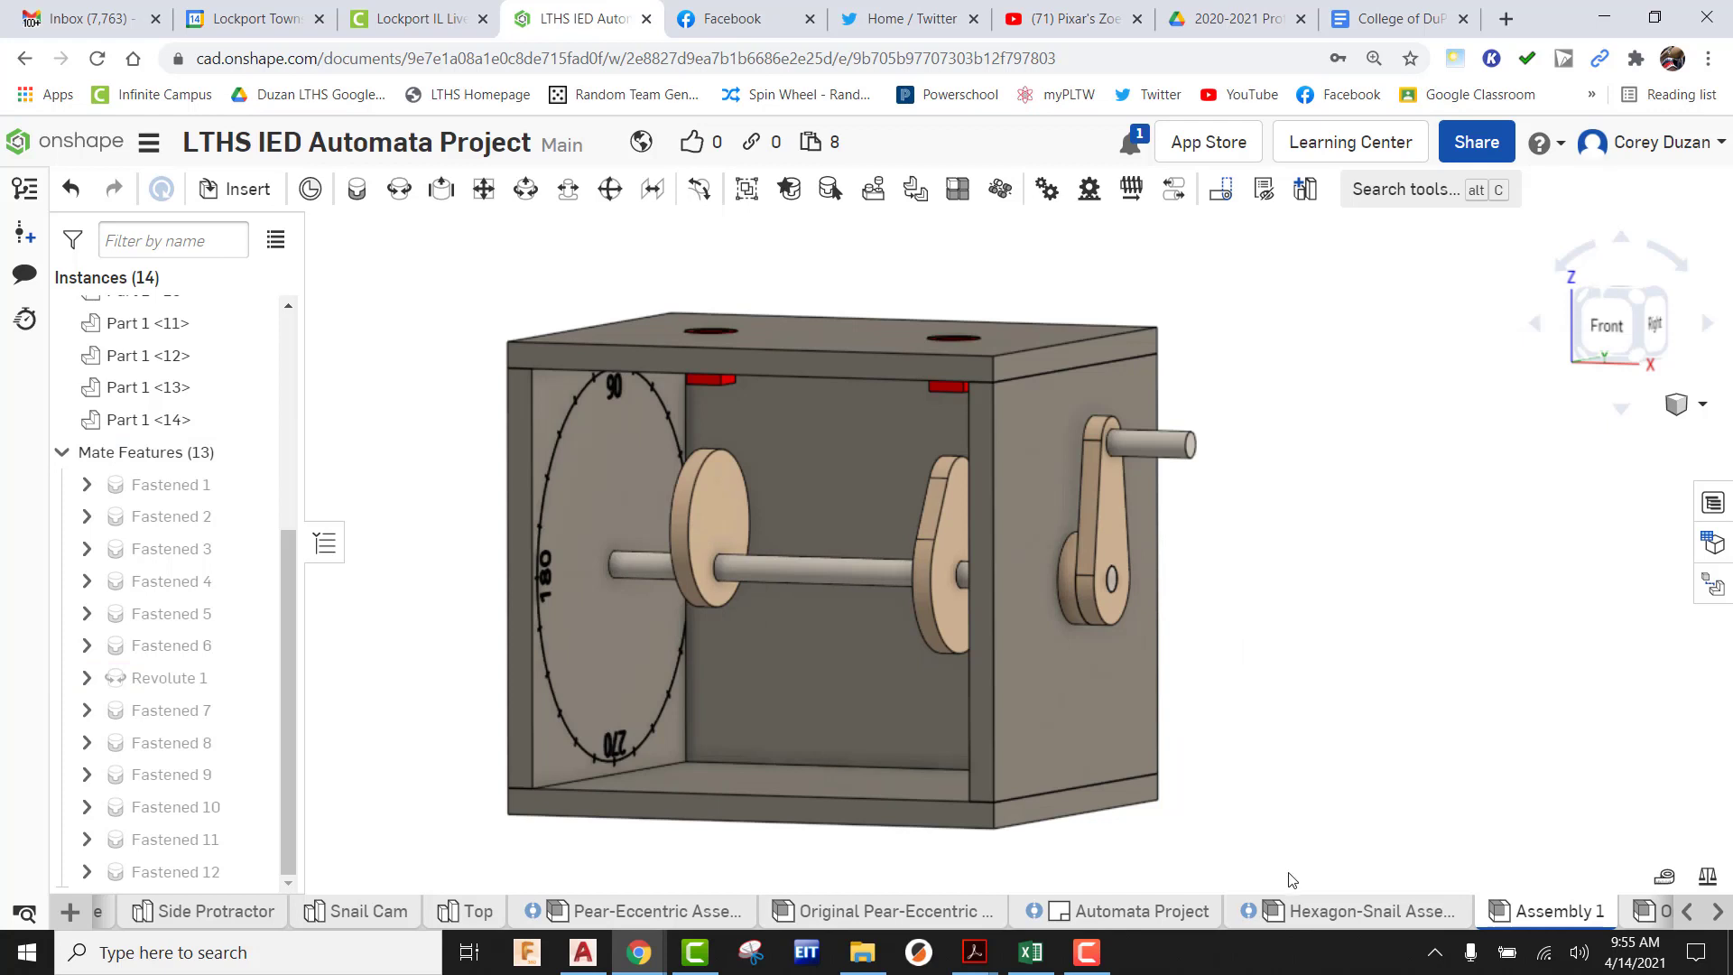
Edit the pear cam's Fastened mate, reorient its secondary axis so the cam's narrow lobe points down, and accept the mate
right_click(182, 872)
click(236, 619)
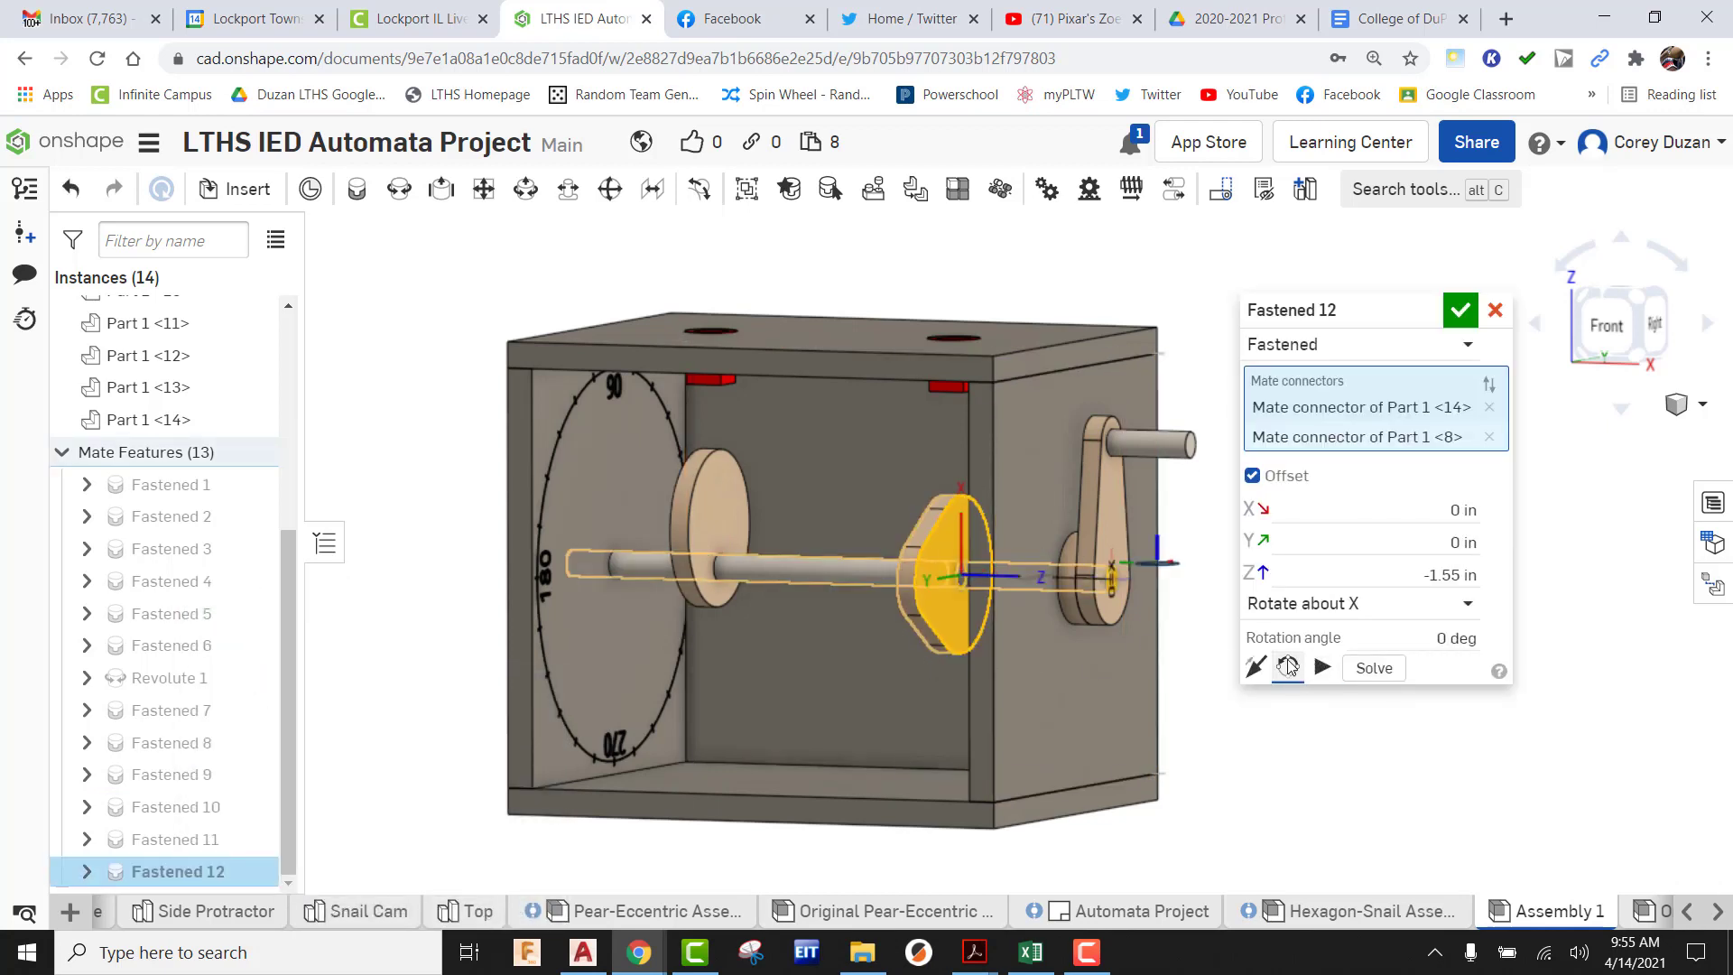
click(1460, 310)
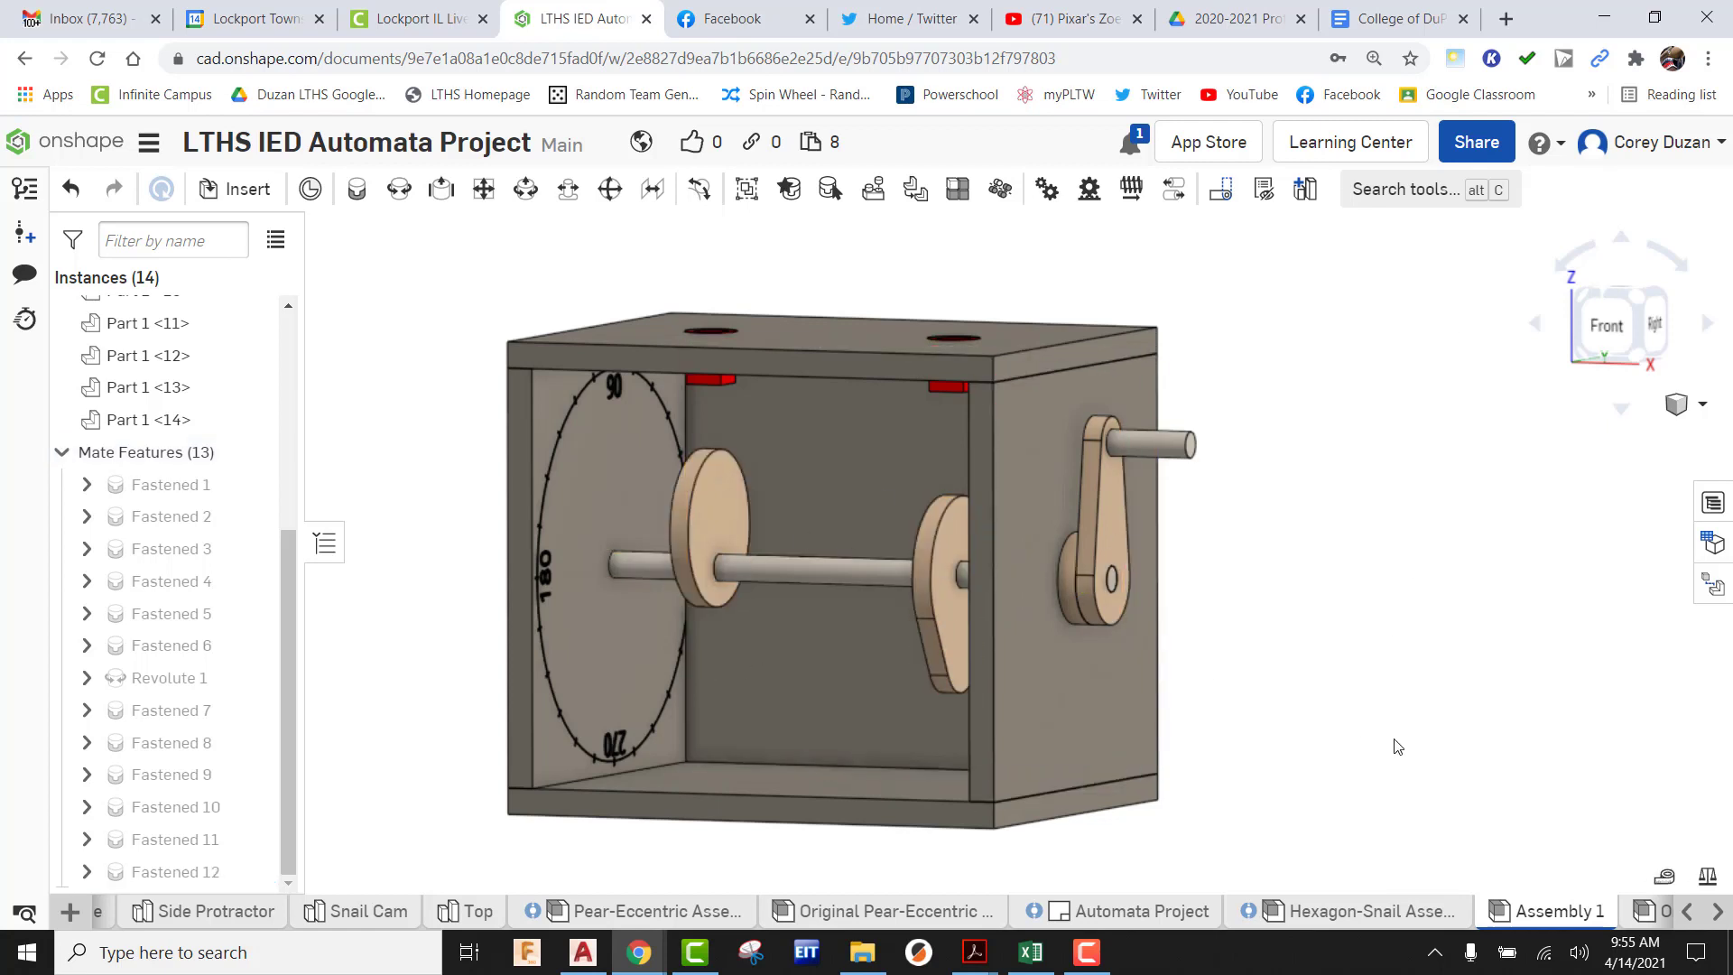
Insert two Follower Rod parts and place them in the open space beside the crank side of the box
right_drag(1398, 742, 1399, 673)
click(206, 192)
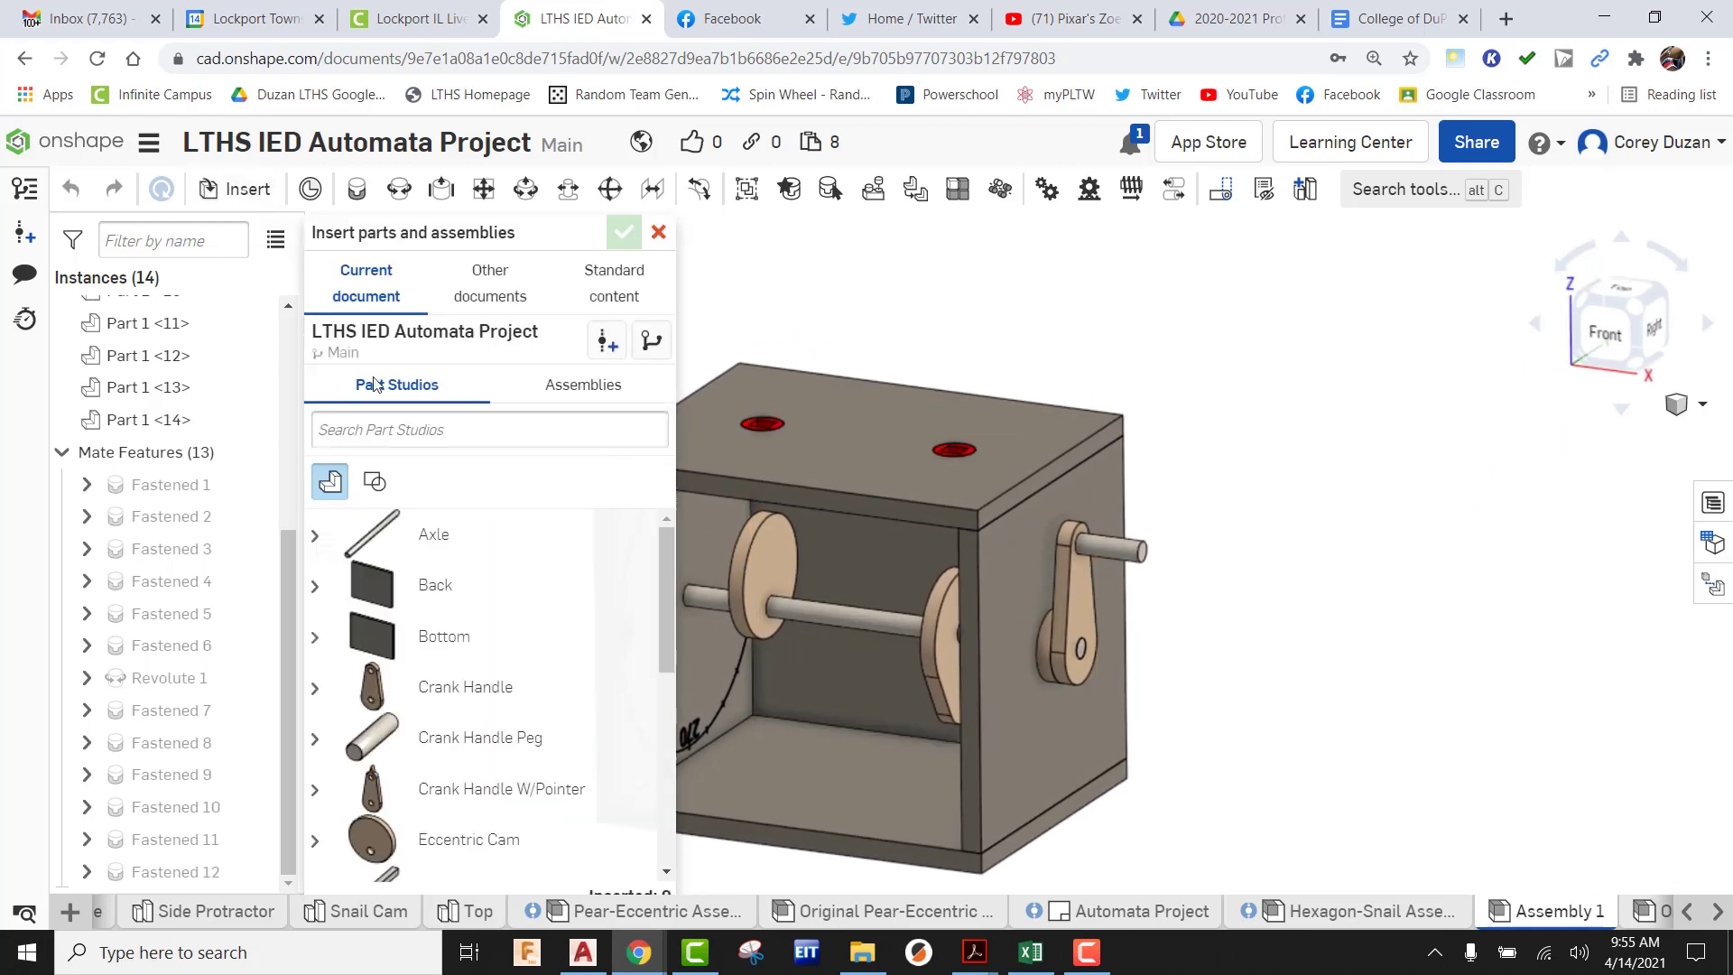
scroll(485, 771, down, 3)
click(463, 665)
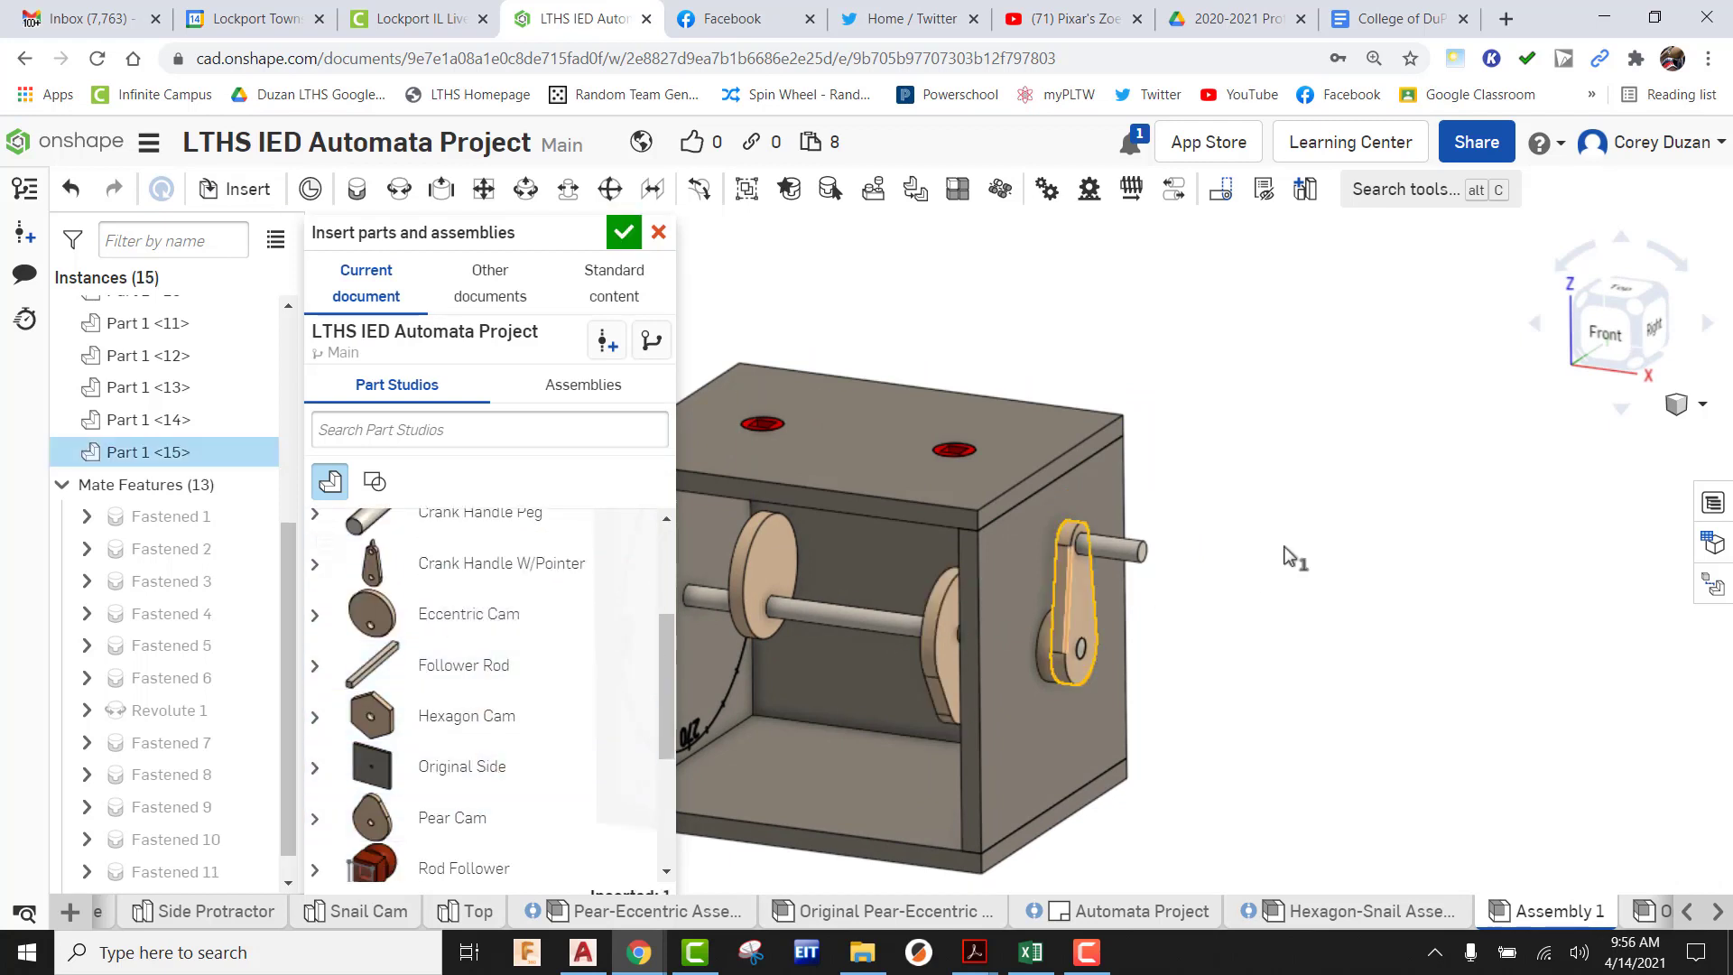
click(463, 665)
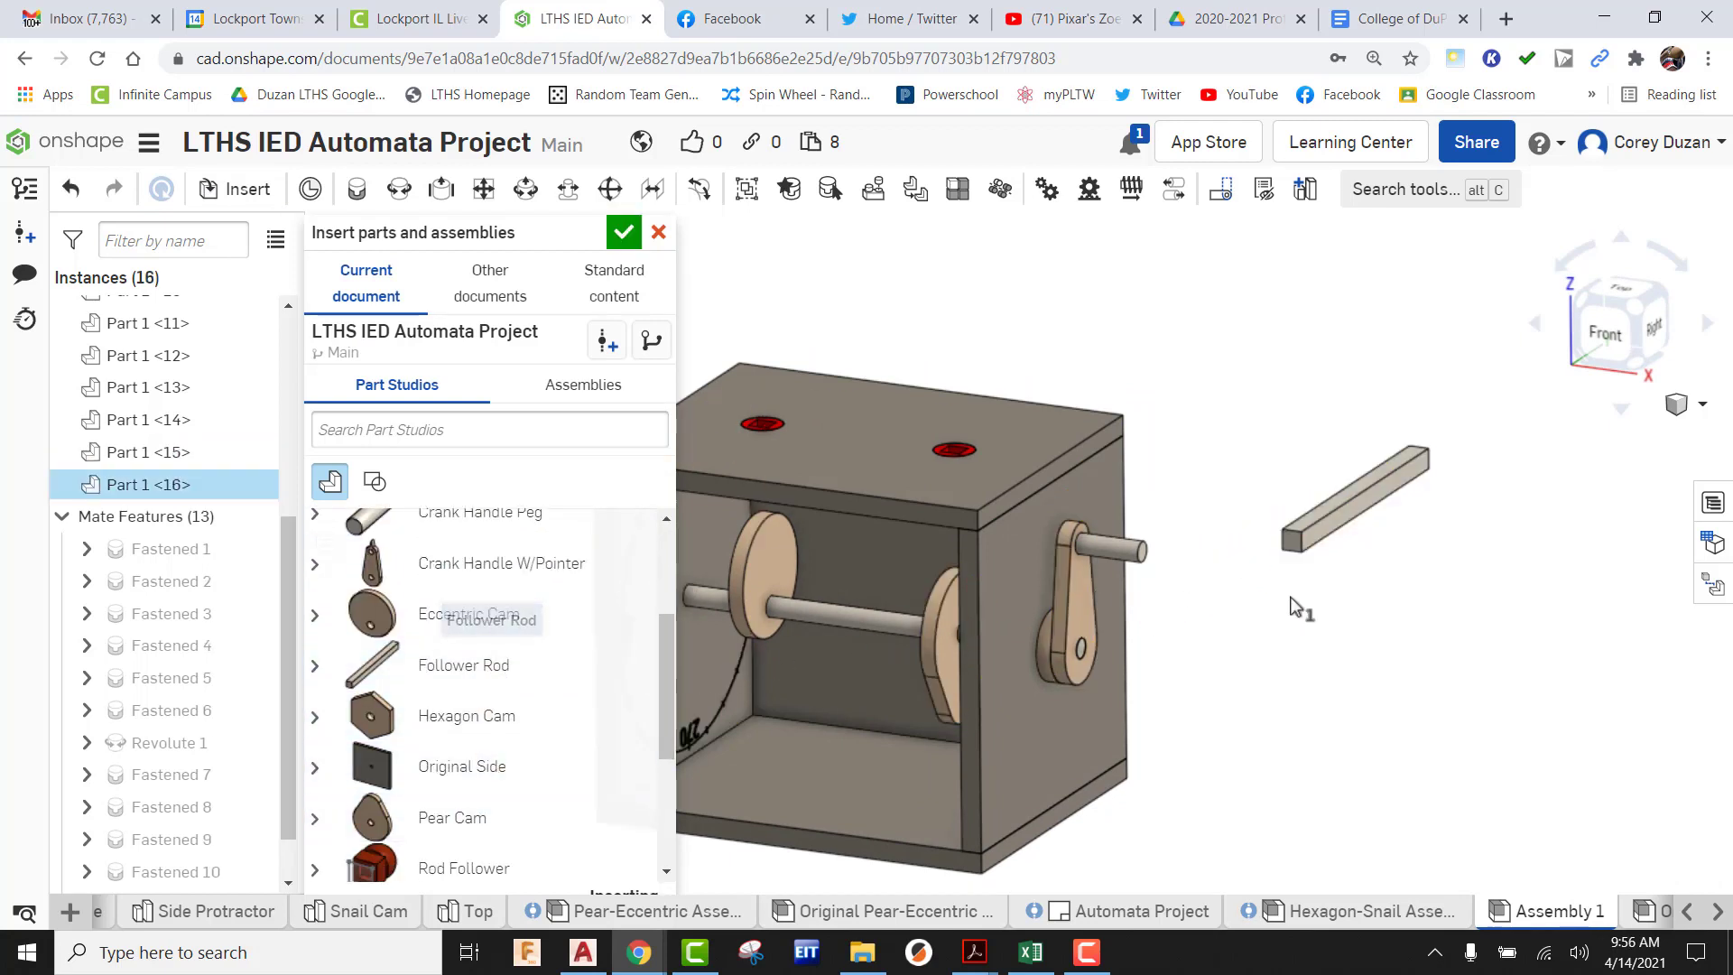
click(1508, 527)
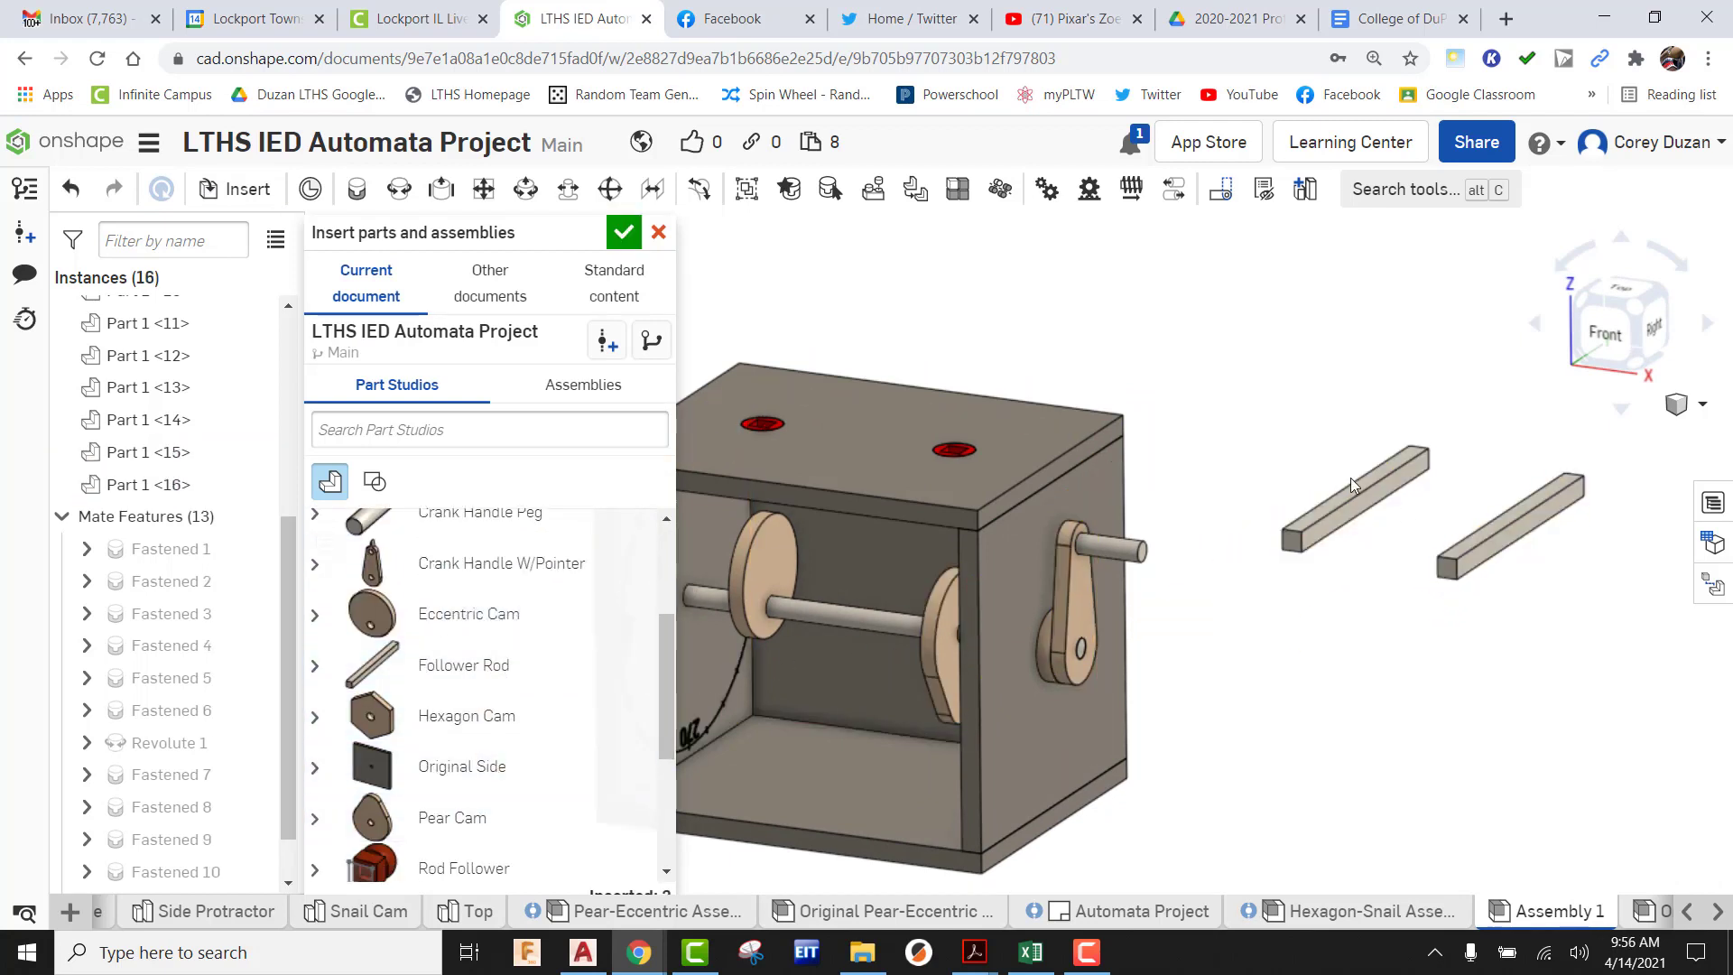
click(622, 231)
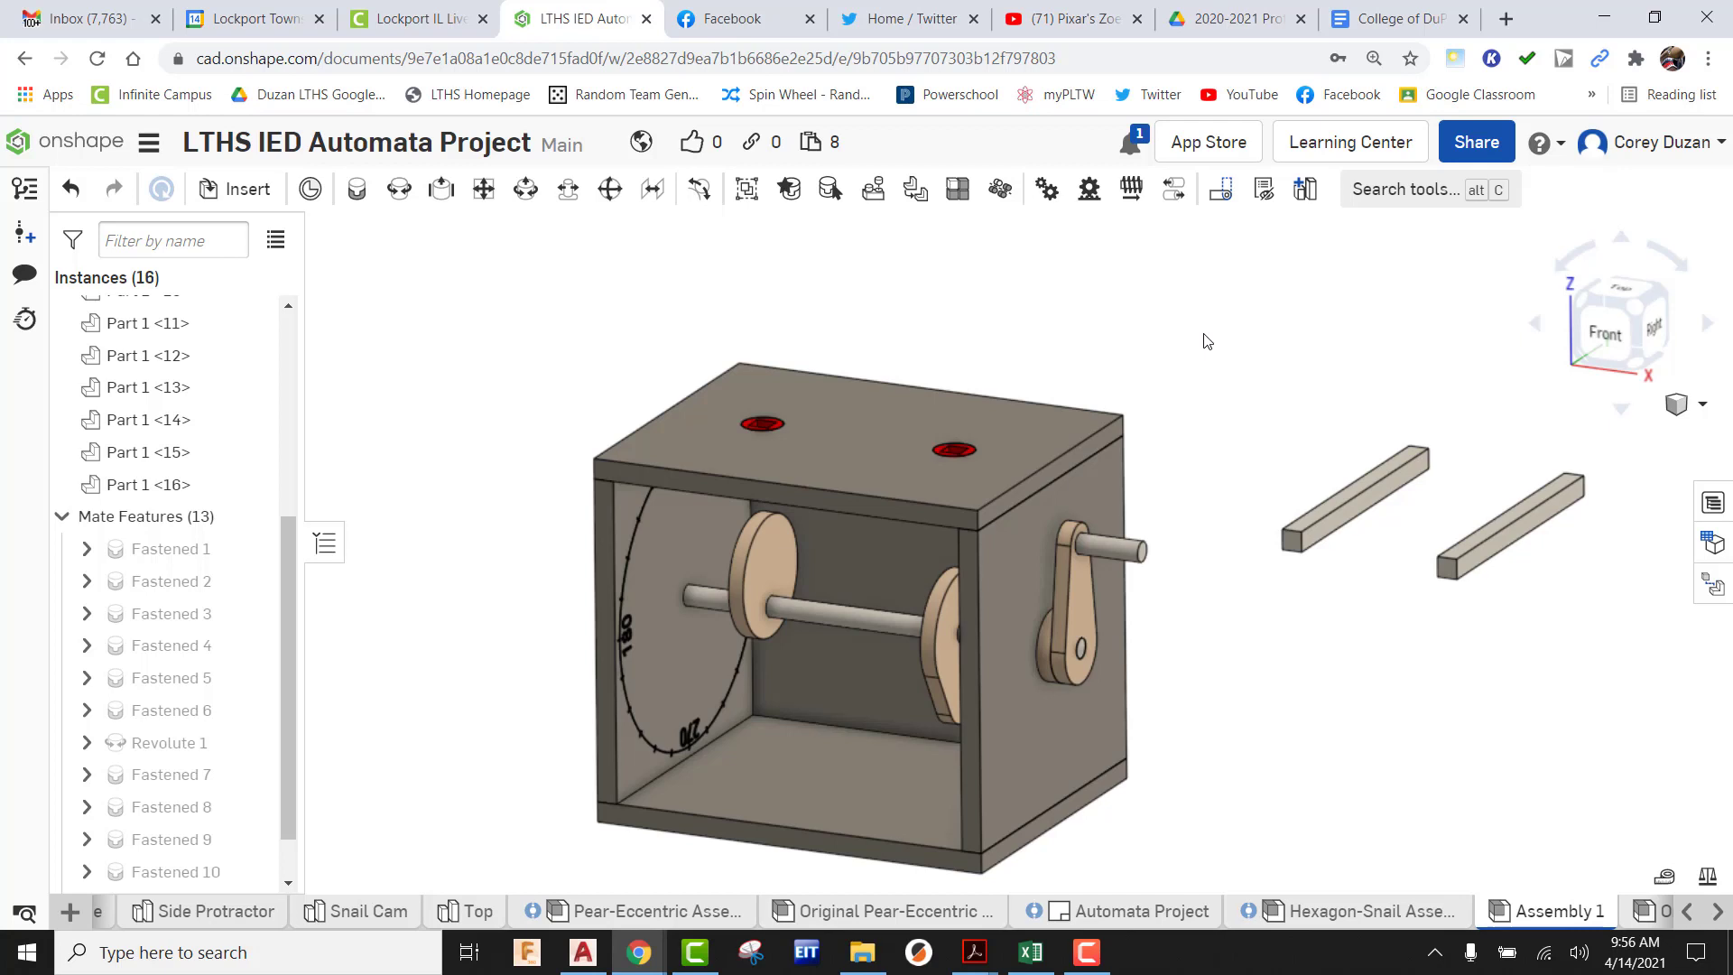
Add a Slider mate between the first follower rod's end centre and the centre of the rod guide's square hole above the eccentric cam
click(441, 190)
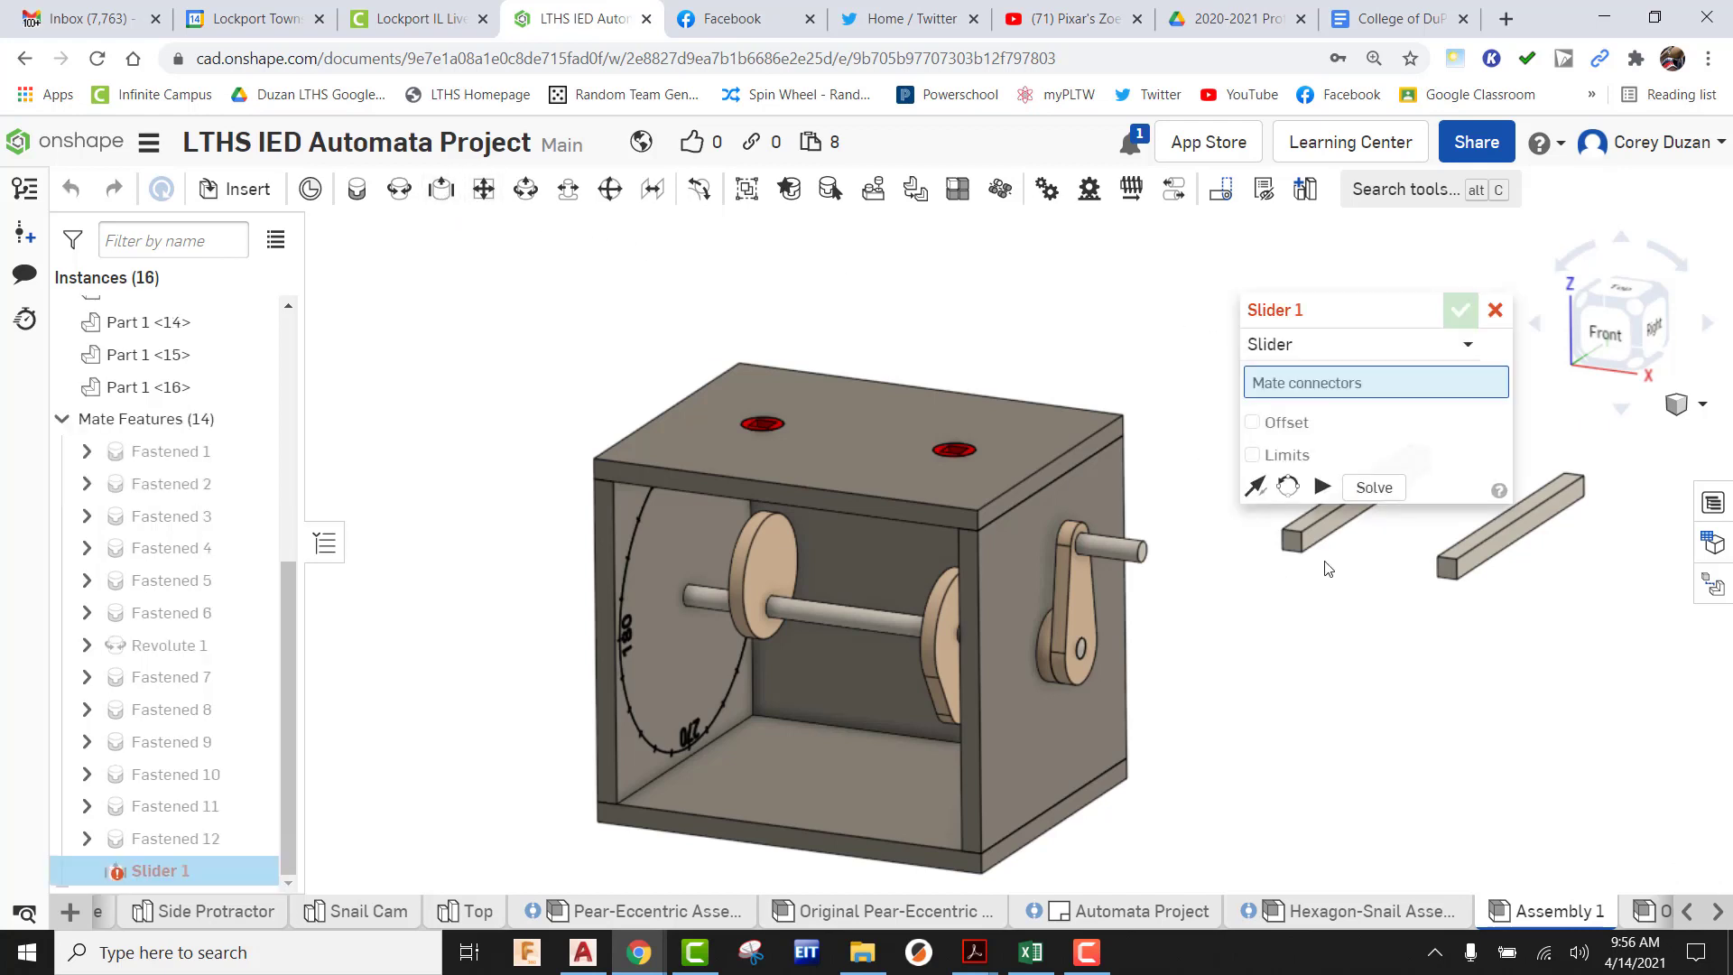
scroll(1326, 567, up, 5)
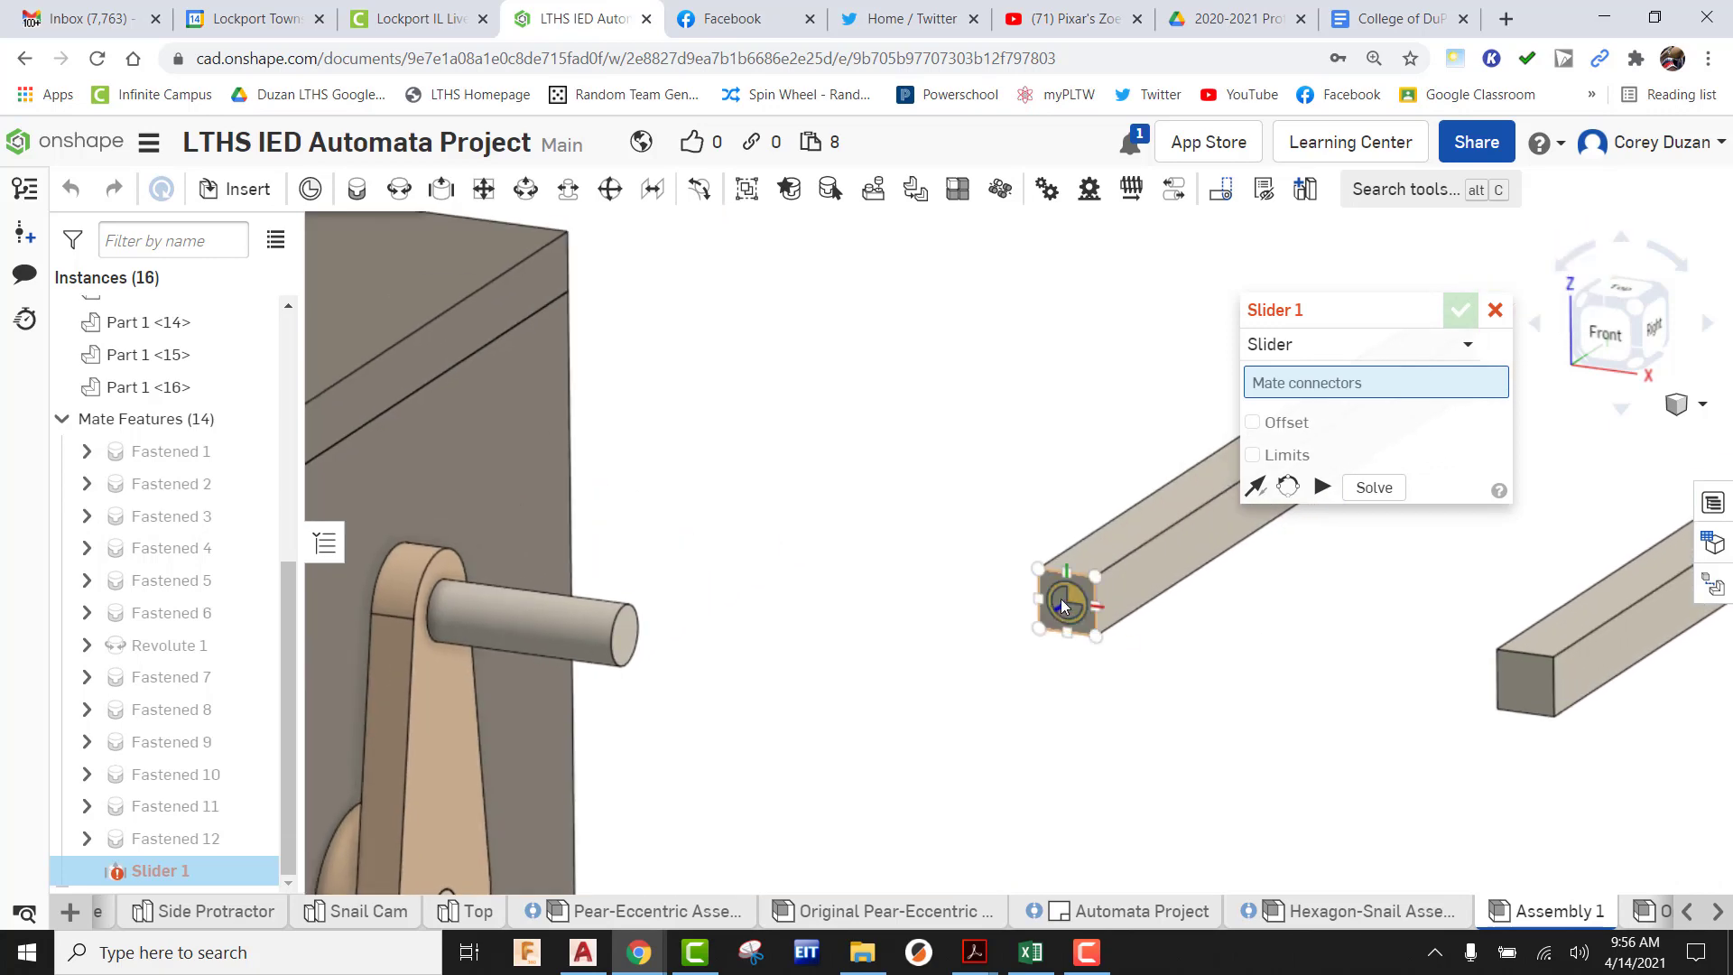
click(1065, 598)
scroll(1063, 598, down, 5)
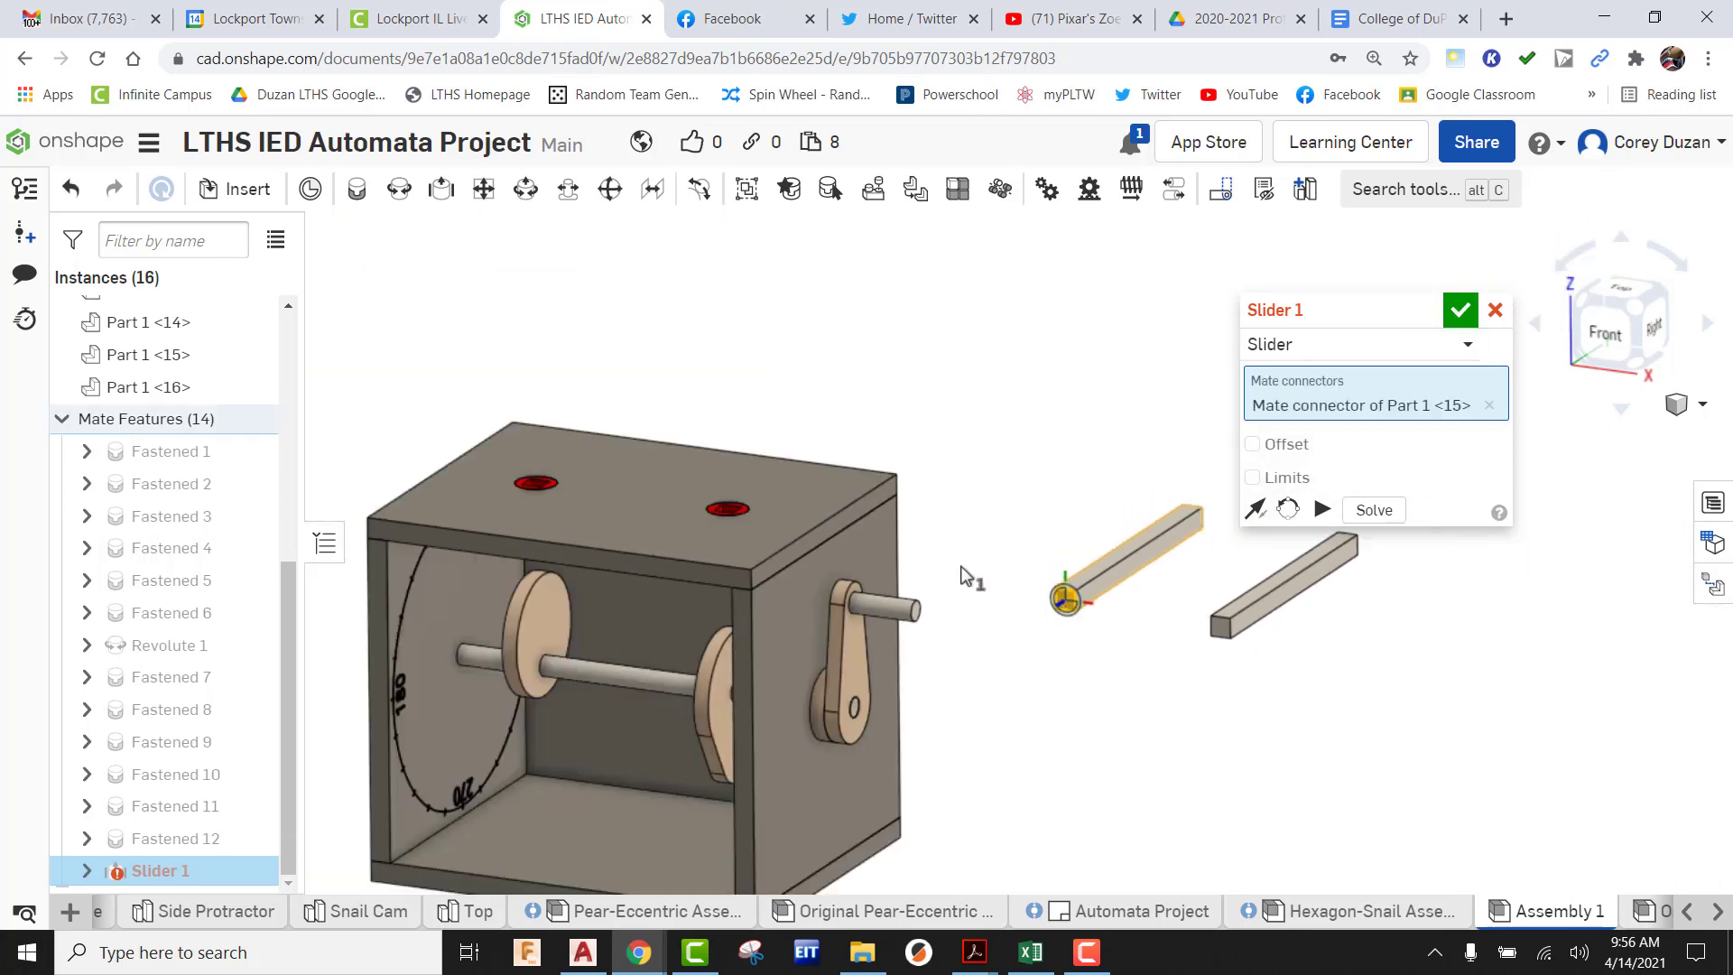
scroll(529, 485, up, 8)
scroll(529, 485, up, 5)
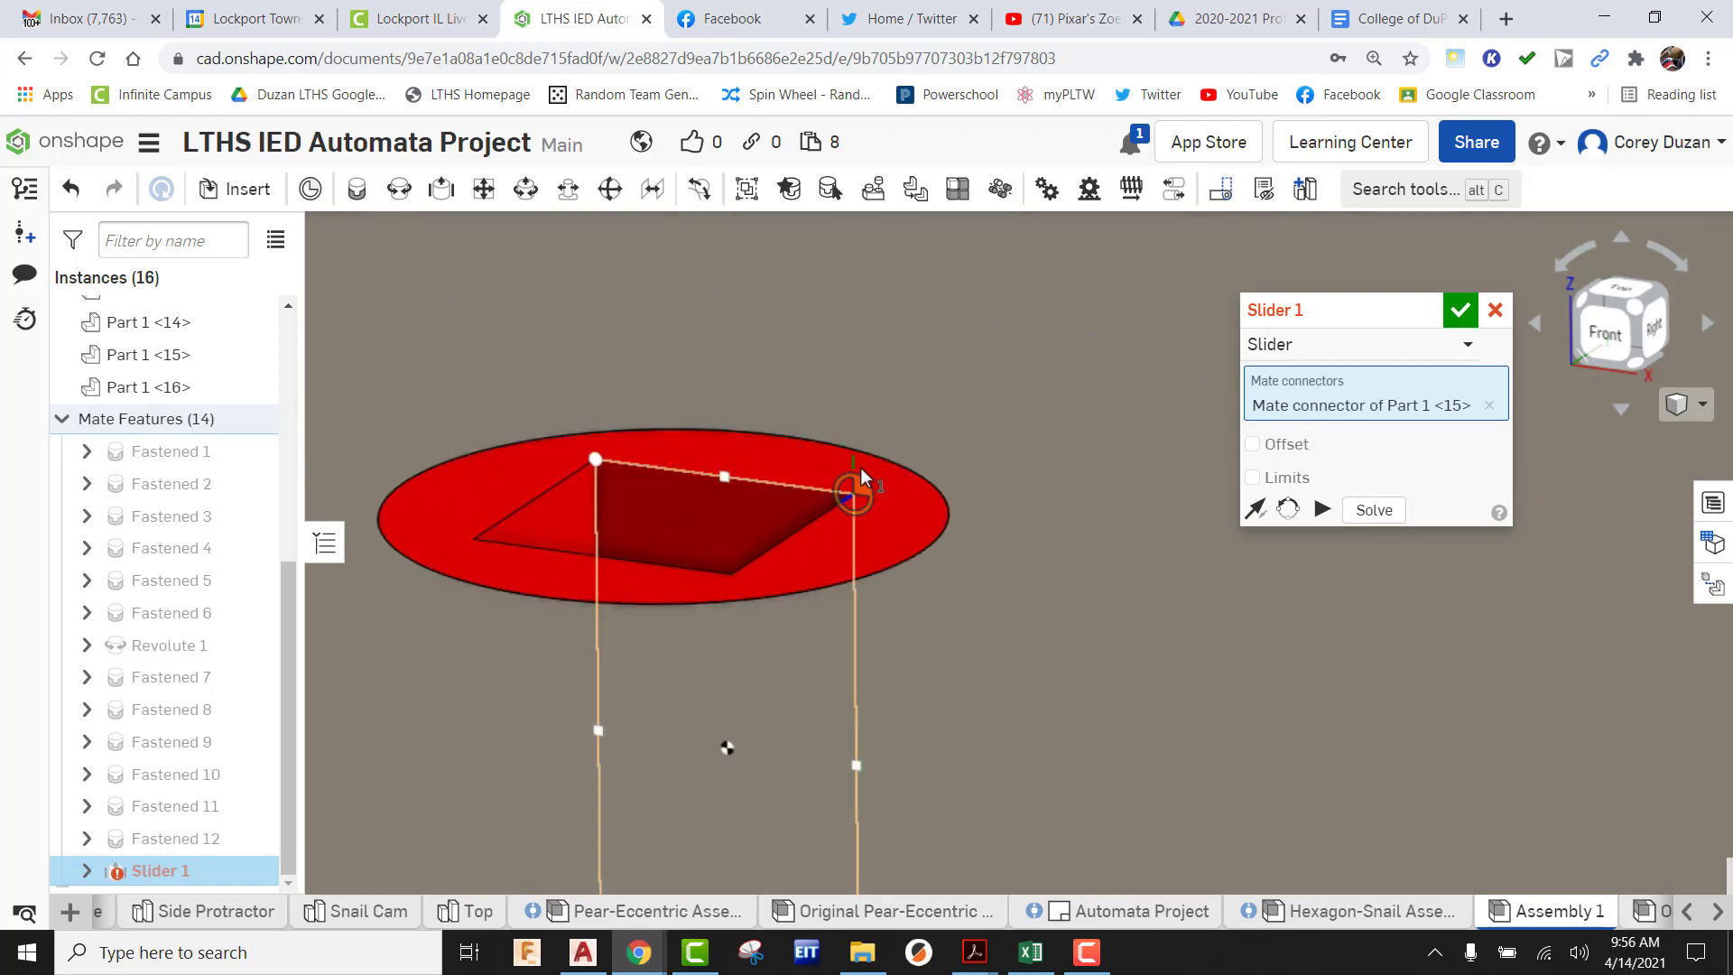
right_drag(928, 512, 847, 522)
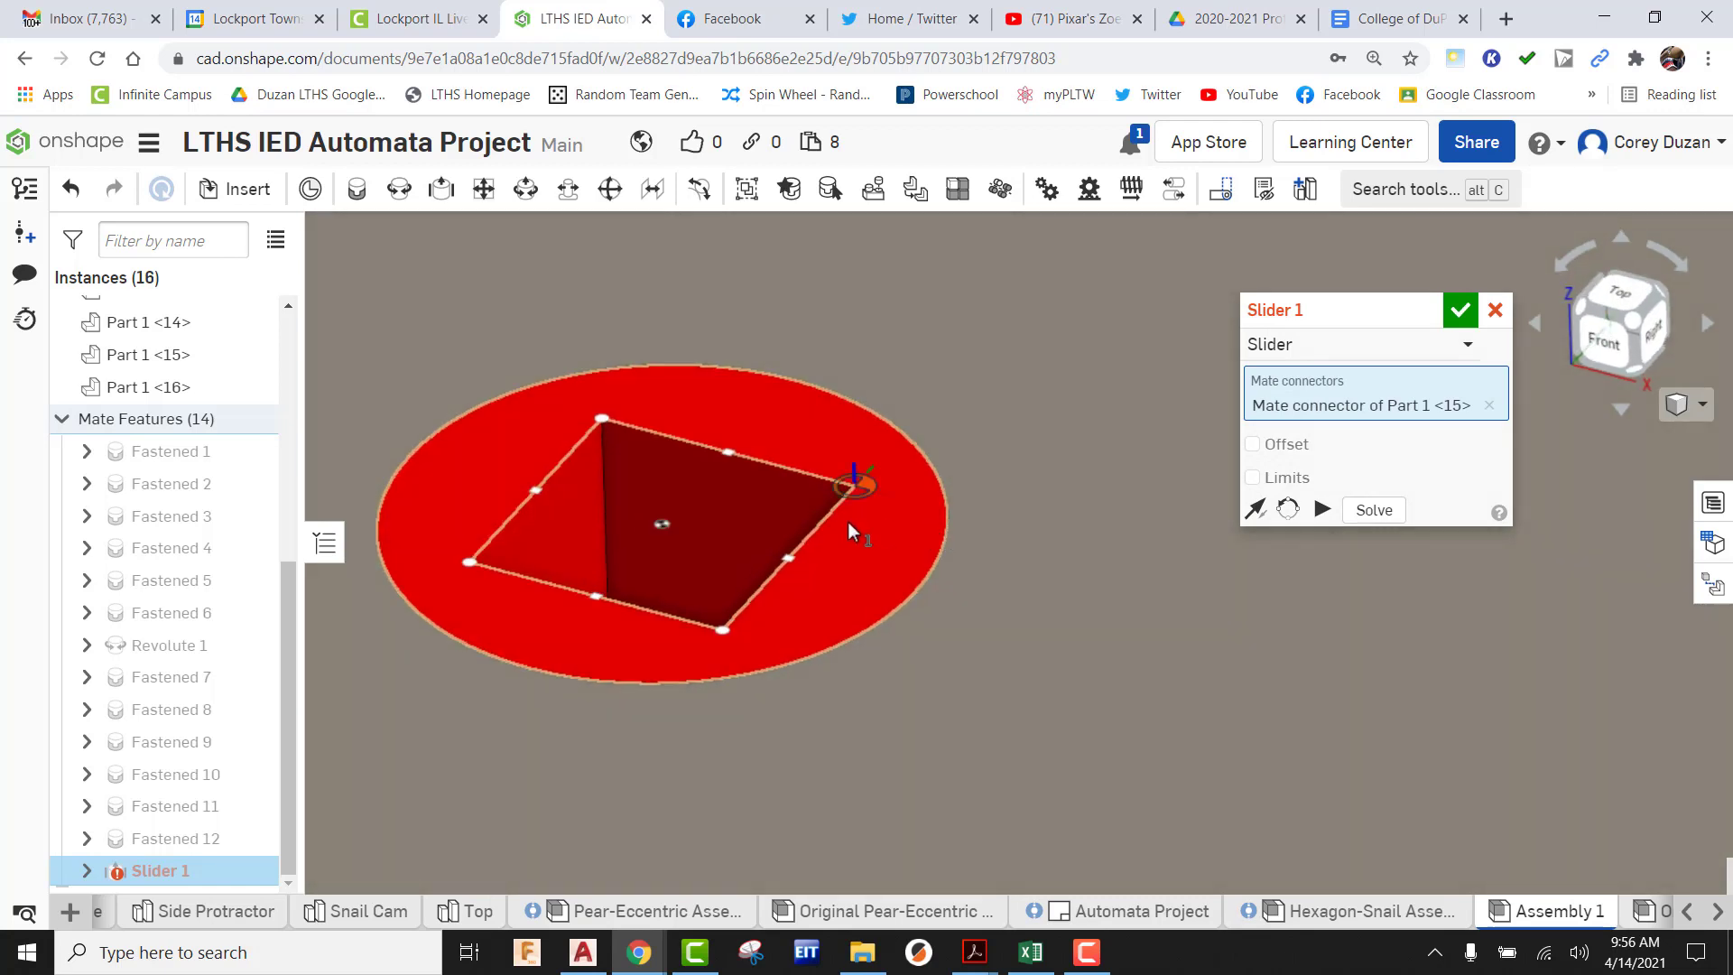
click(664, 522)
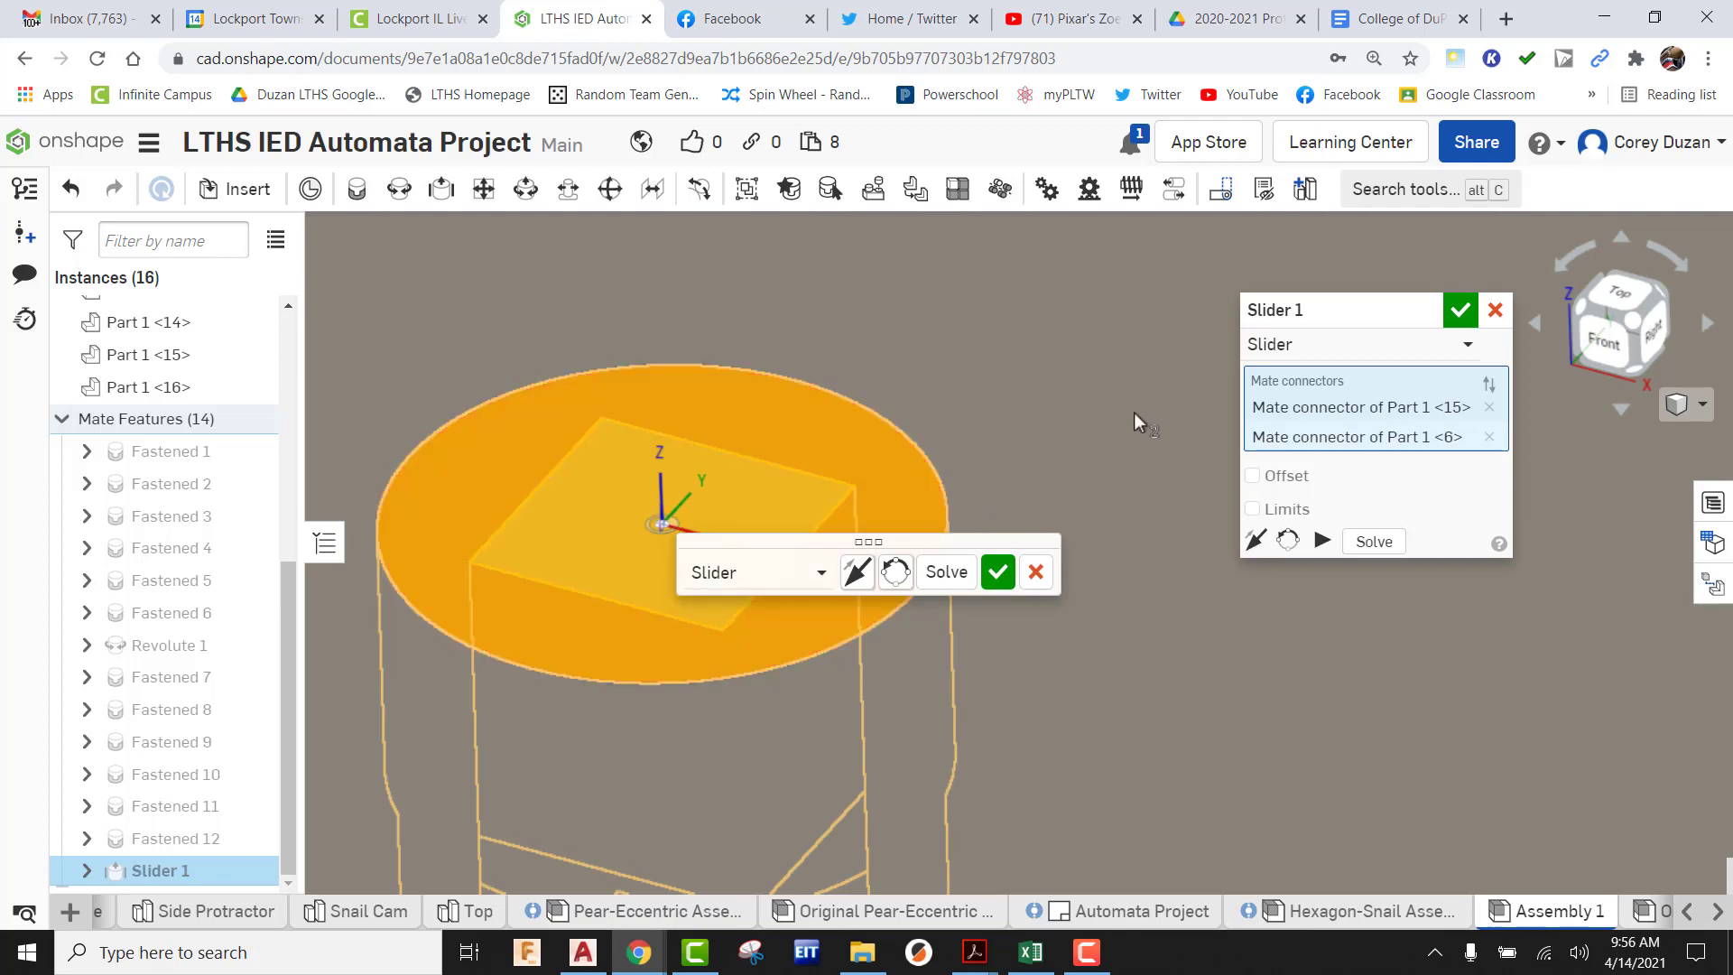
click(998, 574)
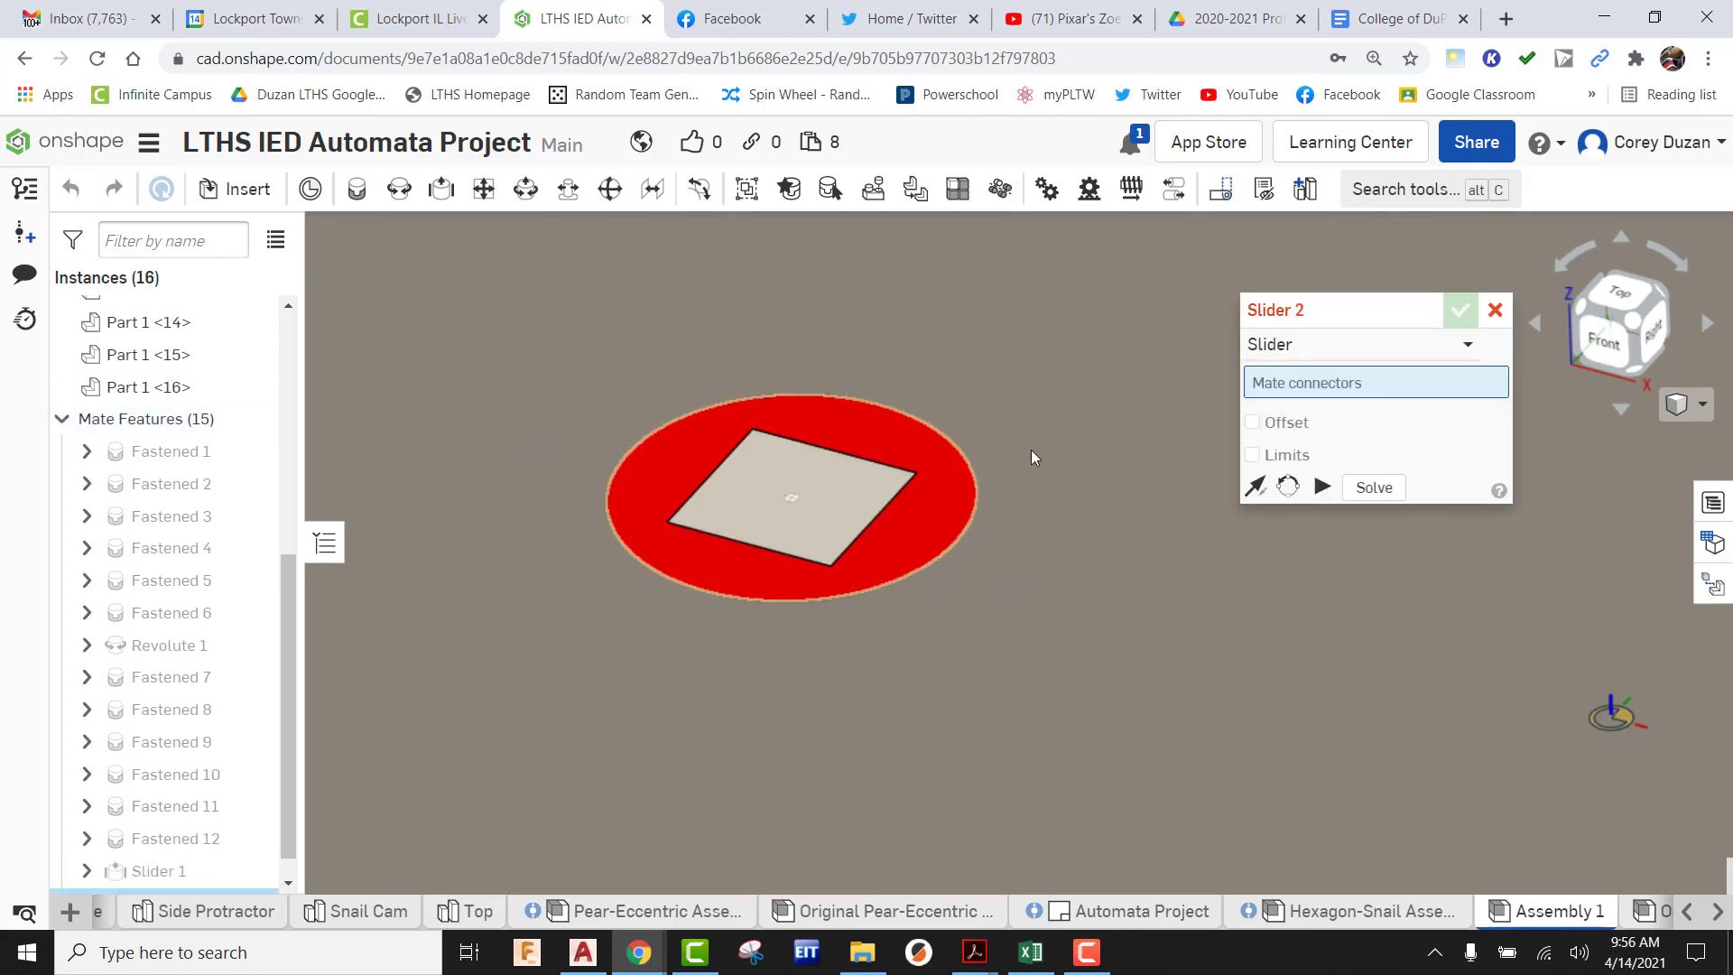
Add a Slider mate between the second follower rod's end centre and the square hole centre of the rod guide above the pear cam
middle_drag(1028, 547, 588, 435)
scroll(600, 478, down, 2)
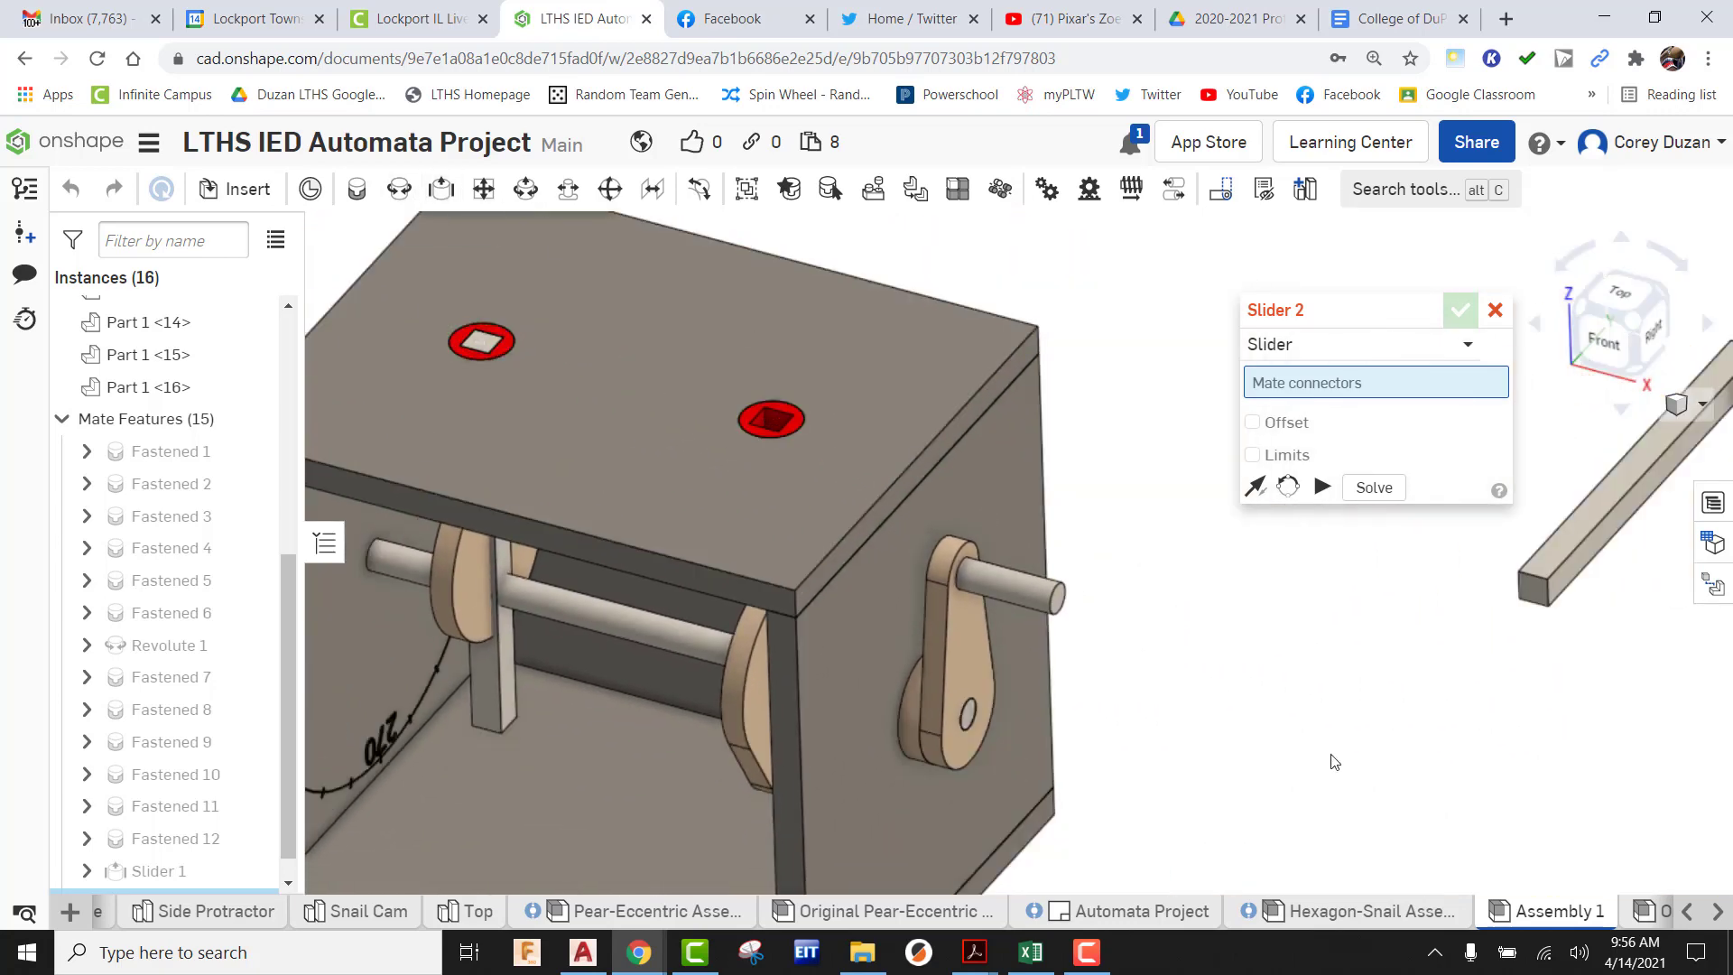
scroll(1548, 624, up, 5)
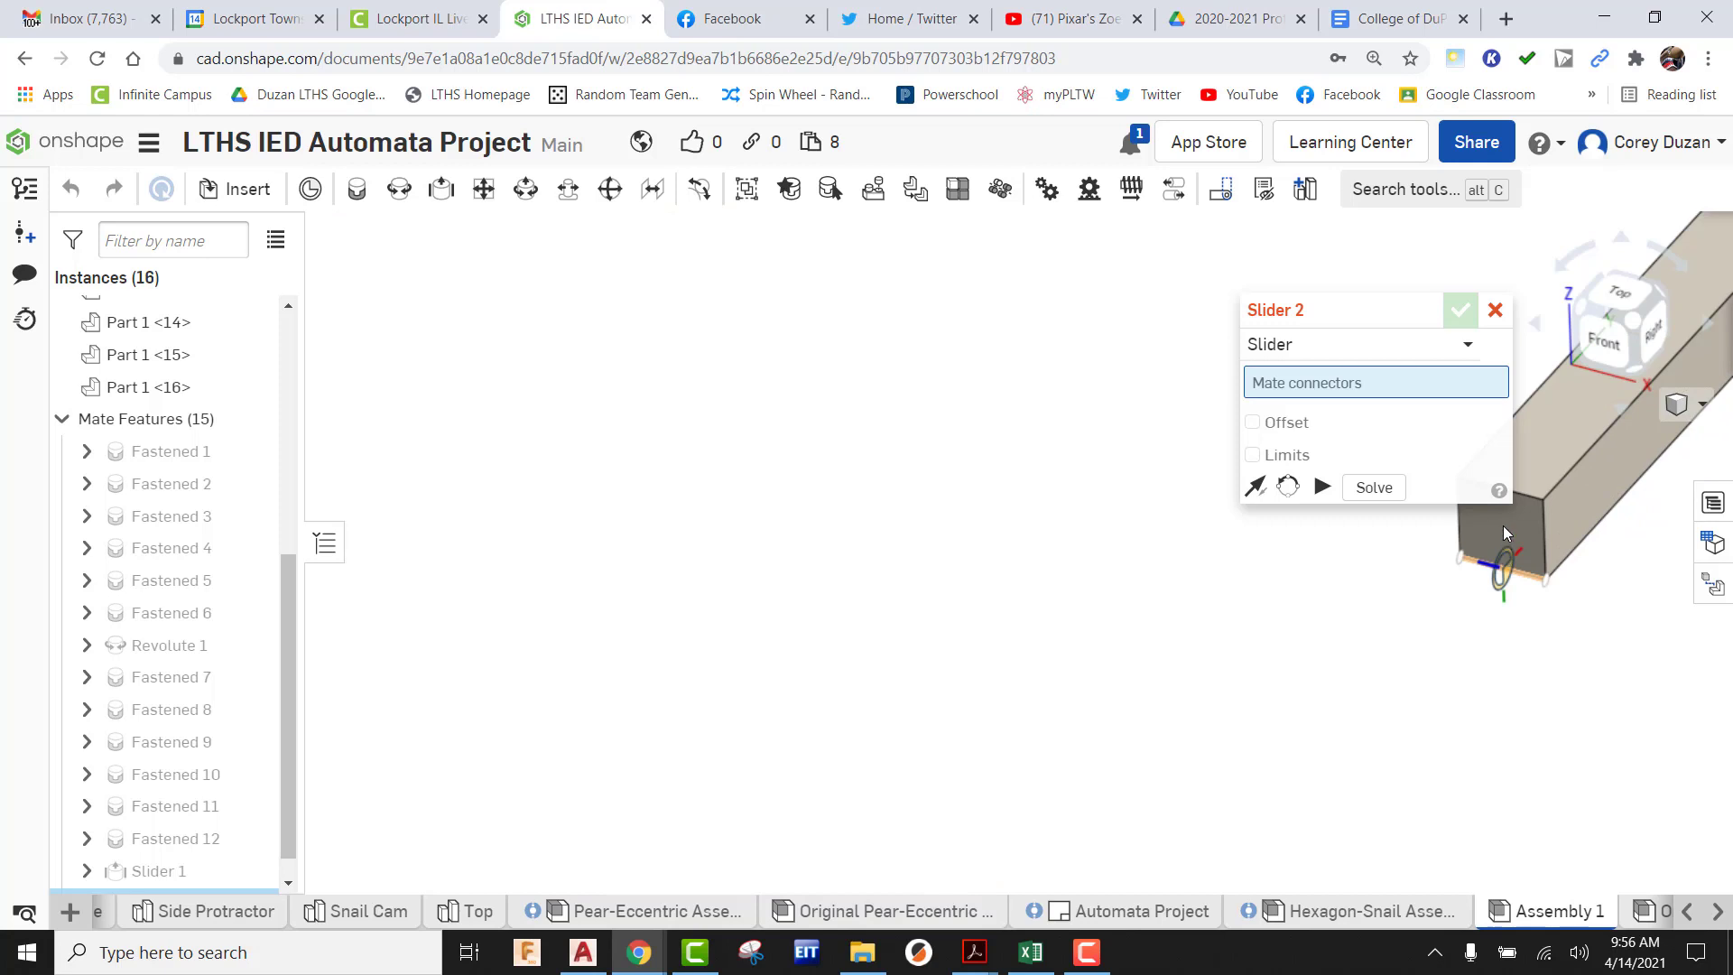
scroll(1503, 527, up, 3)
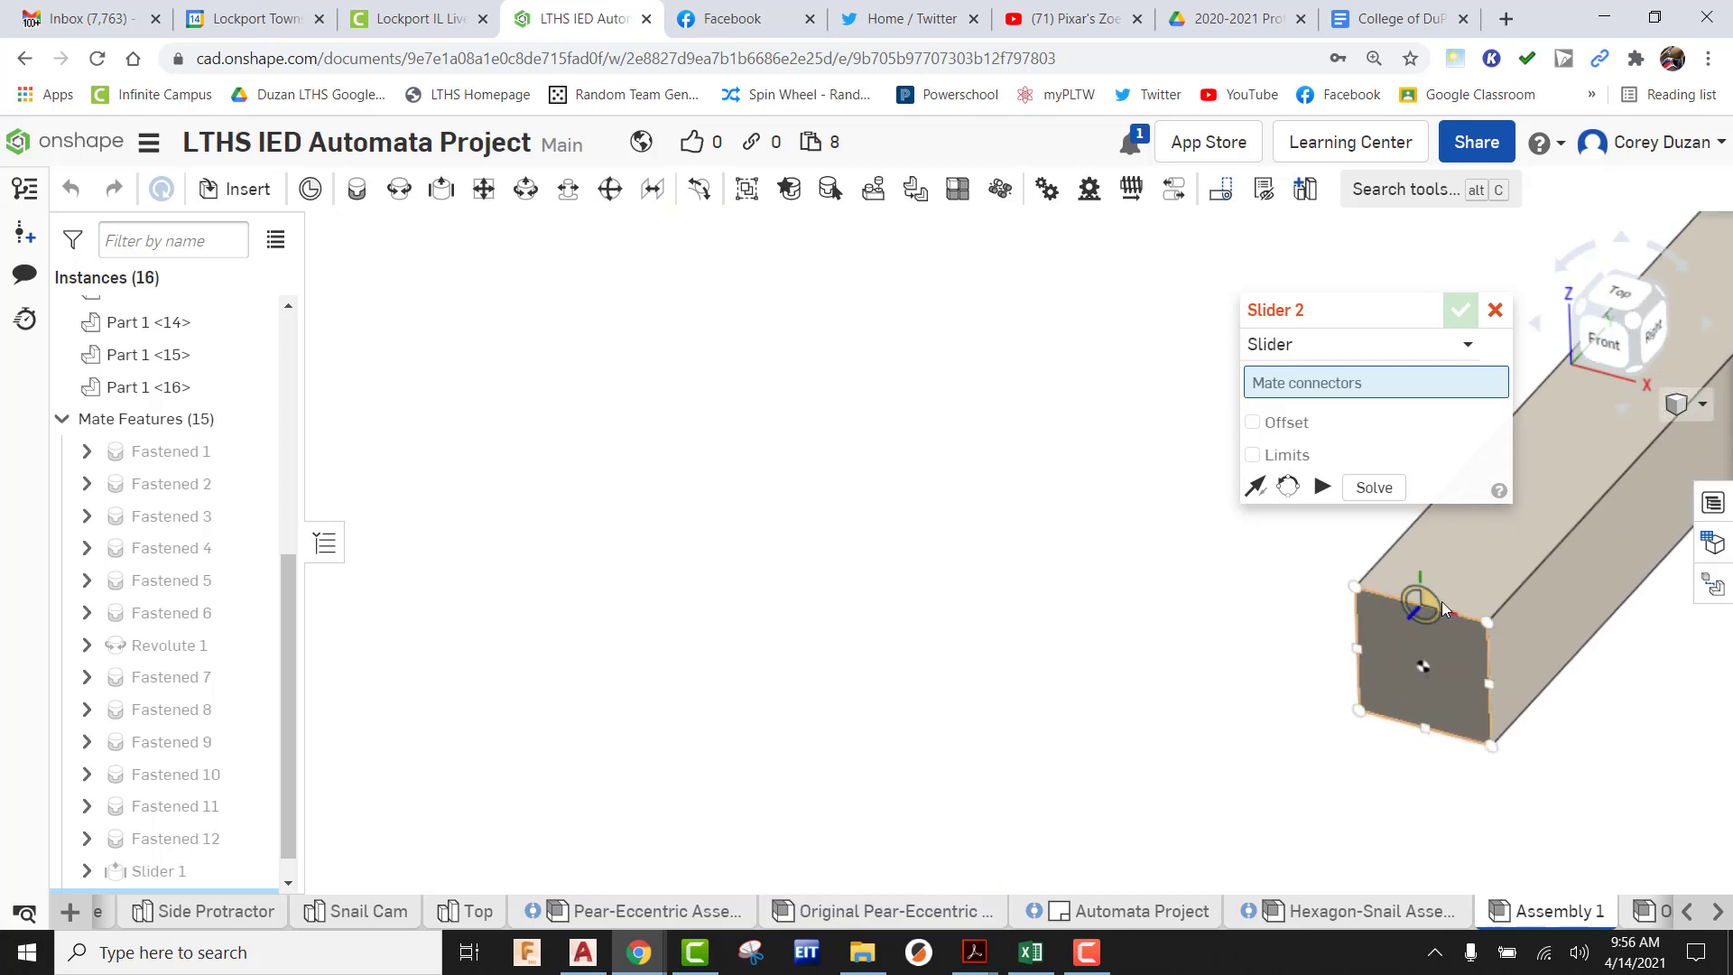
click(1427, 657)
scroll(1427, 657, down, 5)
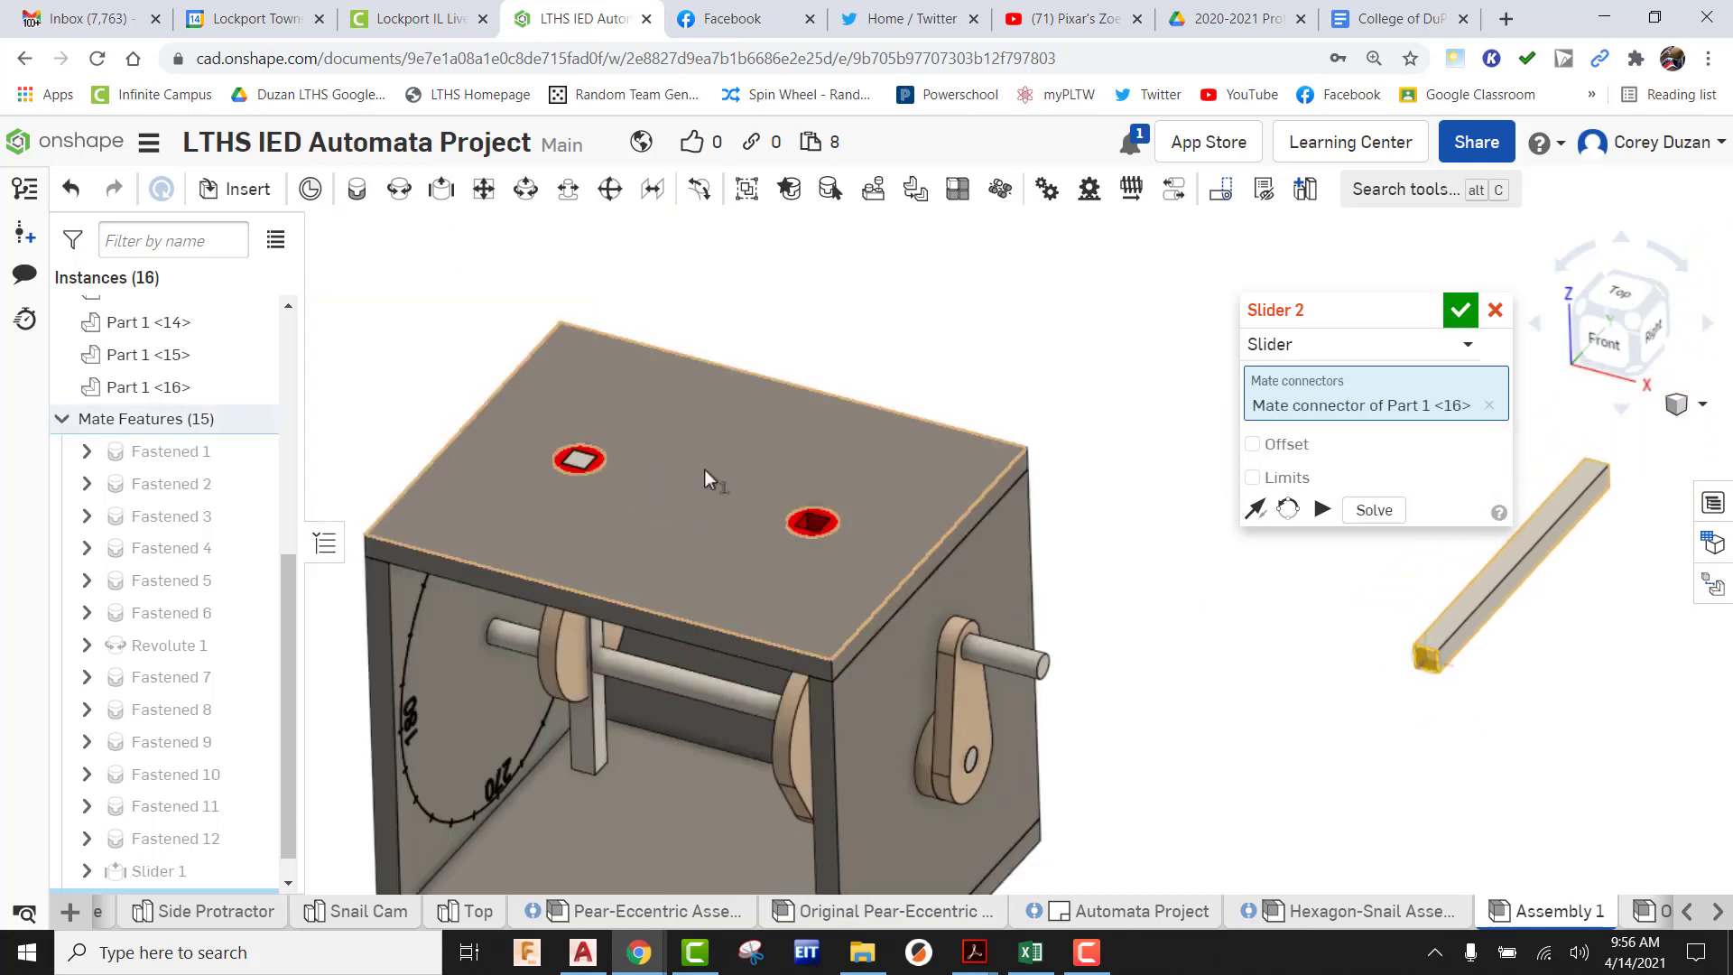
scroll(947, 577, up, 10)
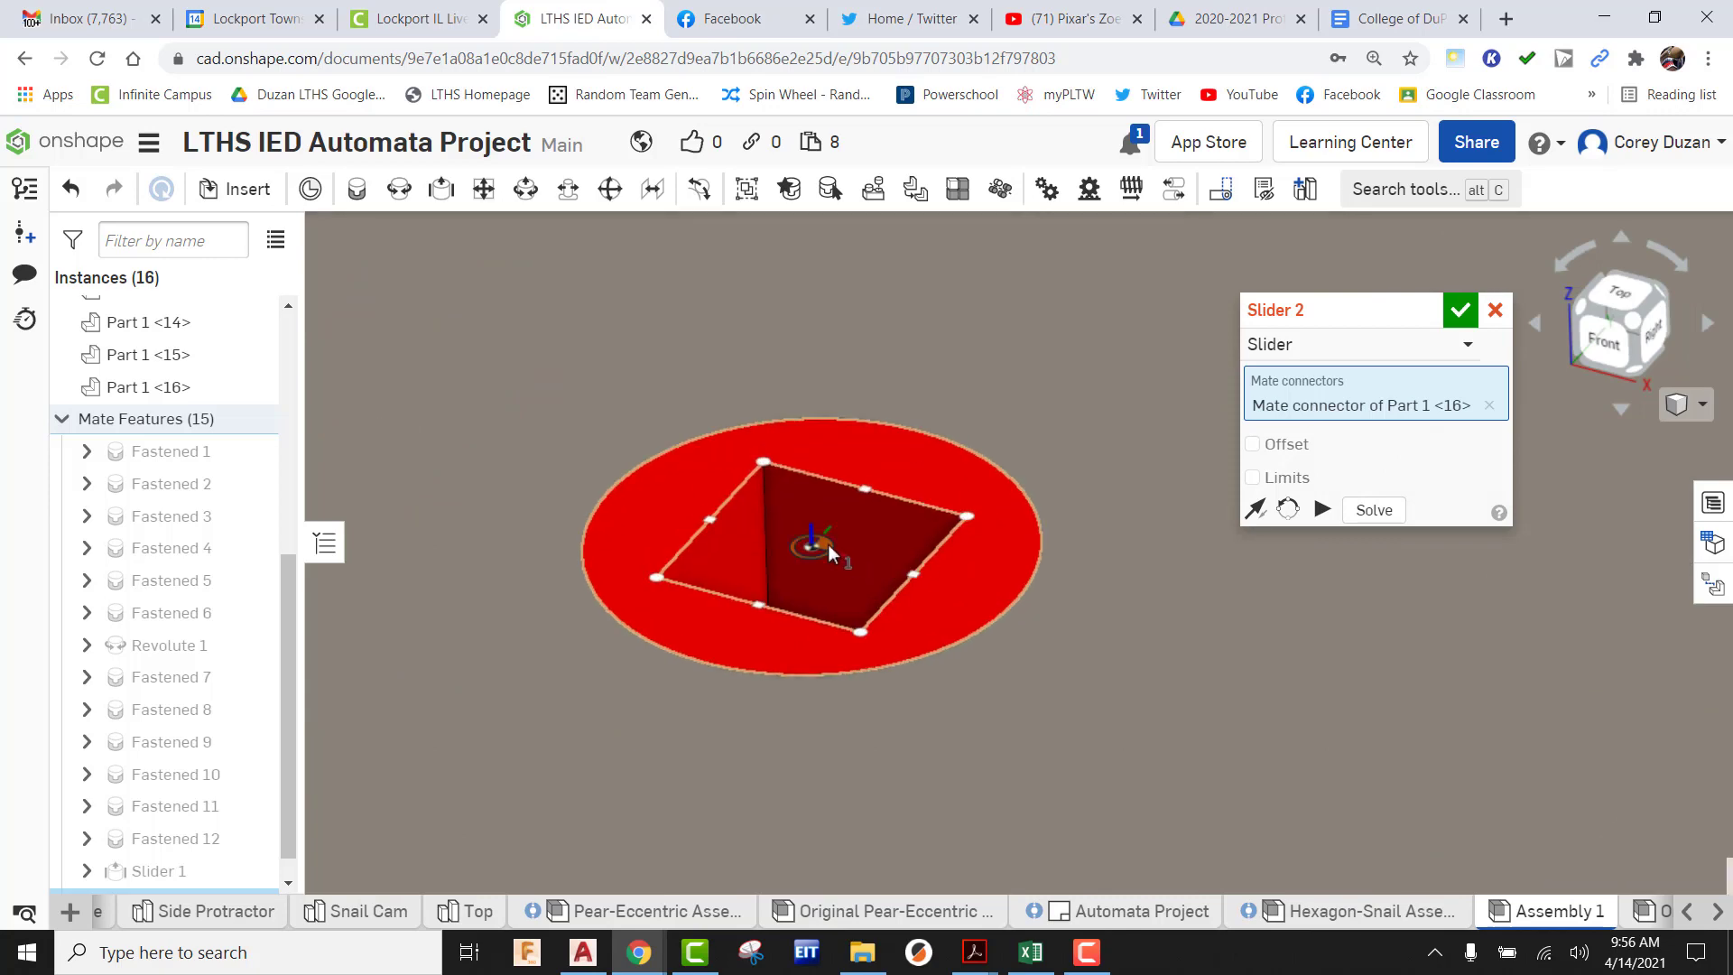
click(818, 543)
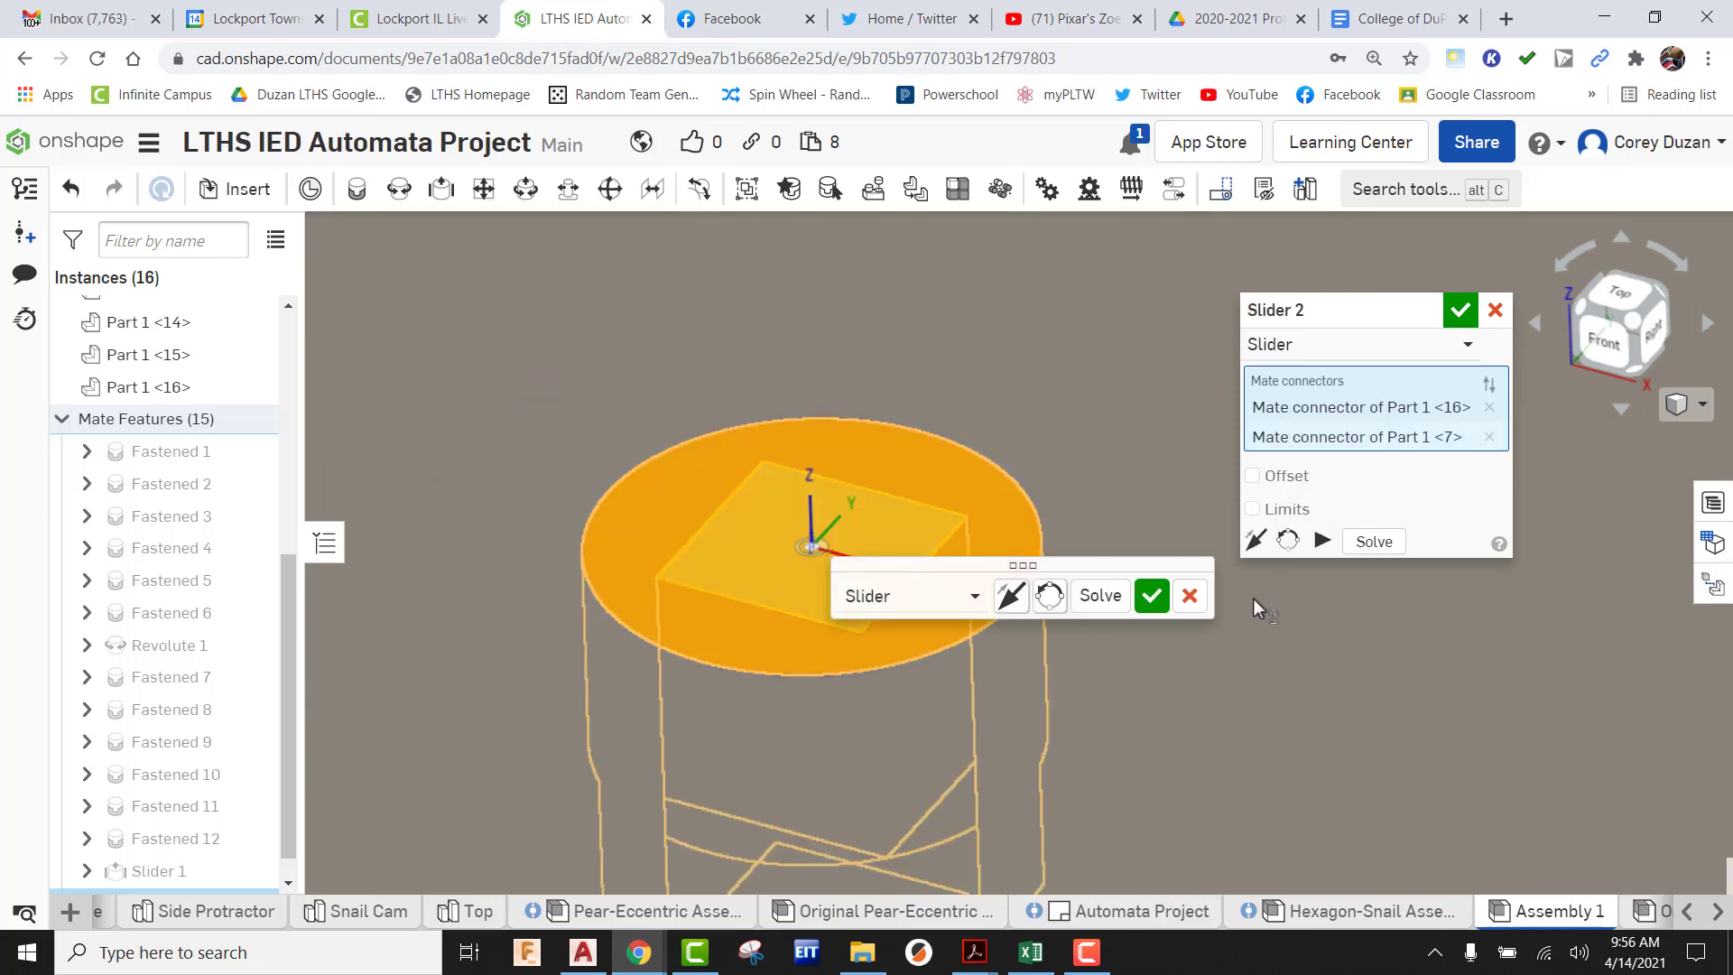
click(1151, 596)
scroll(1052, 507, down, 6)
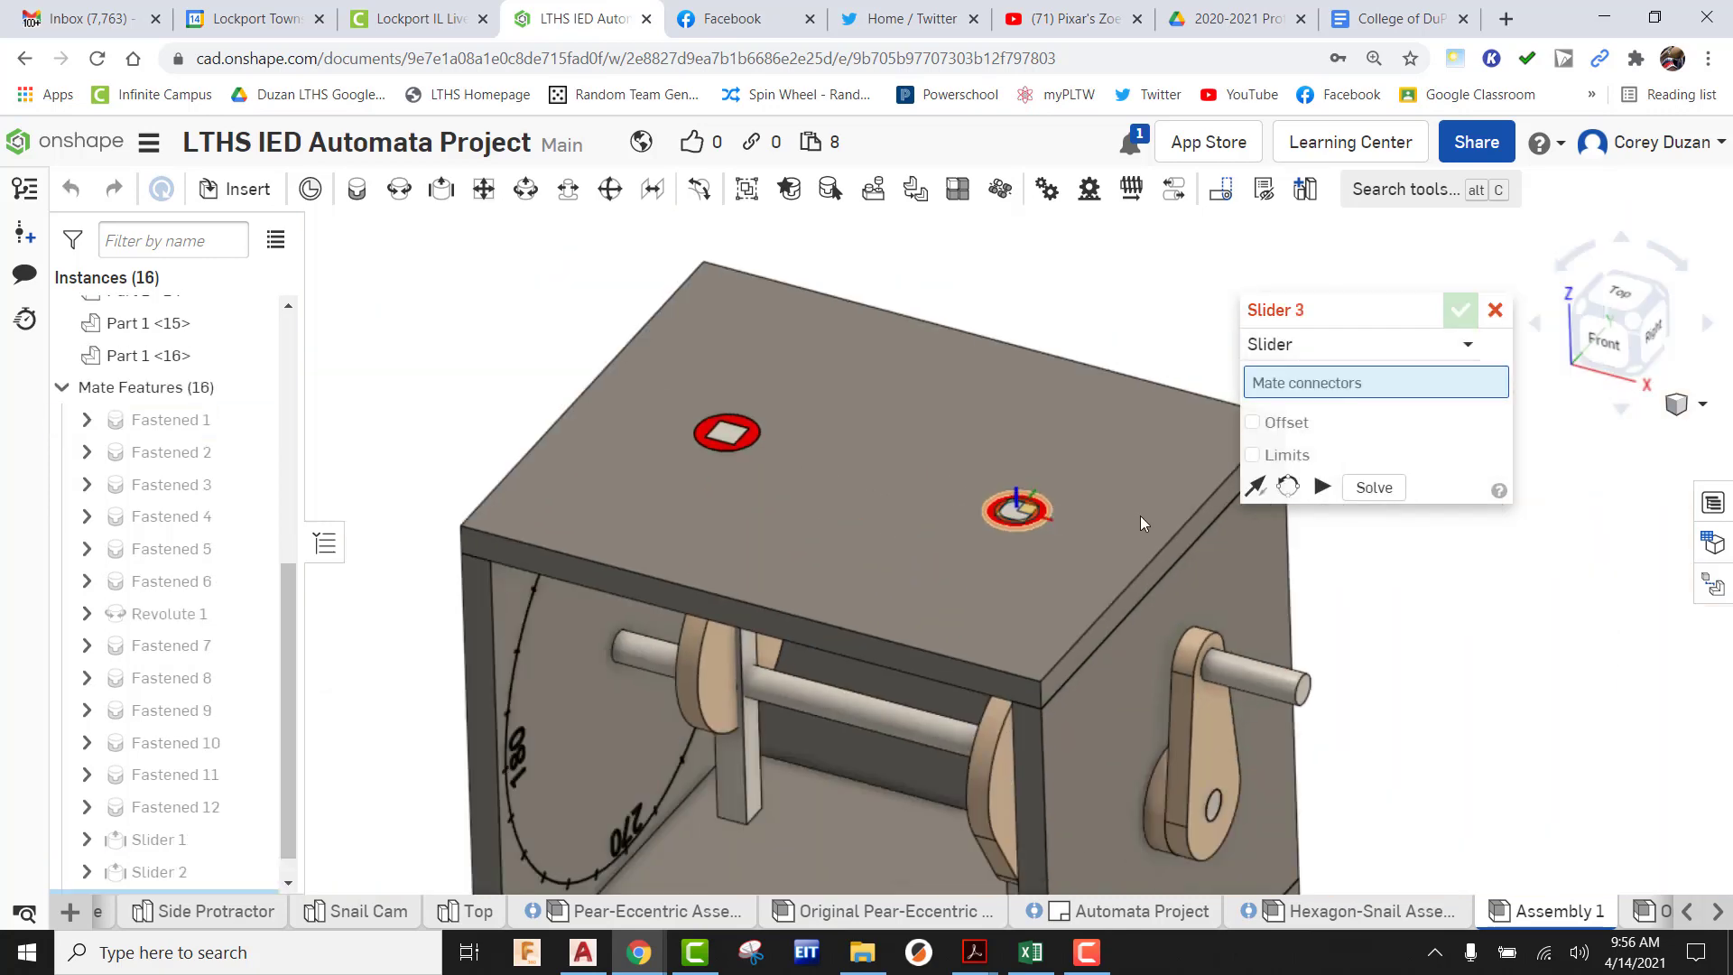
click(1495, 309)
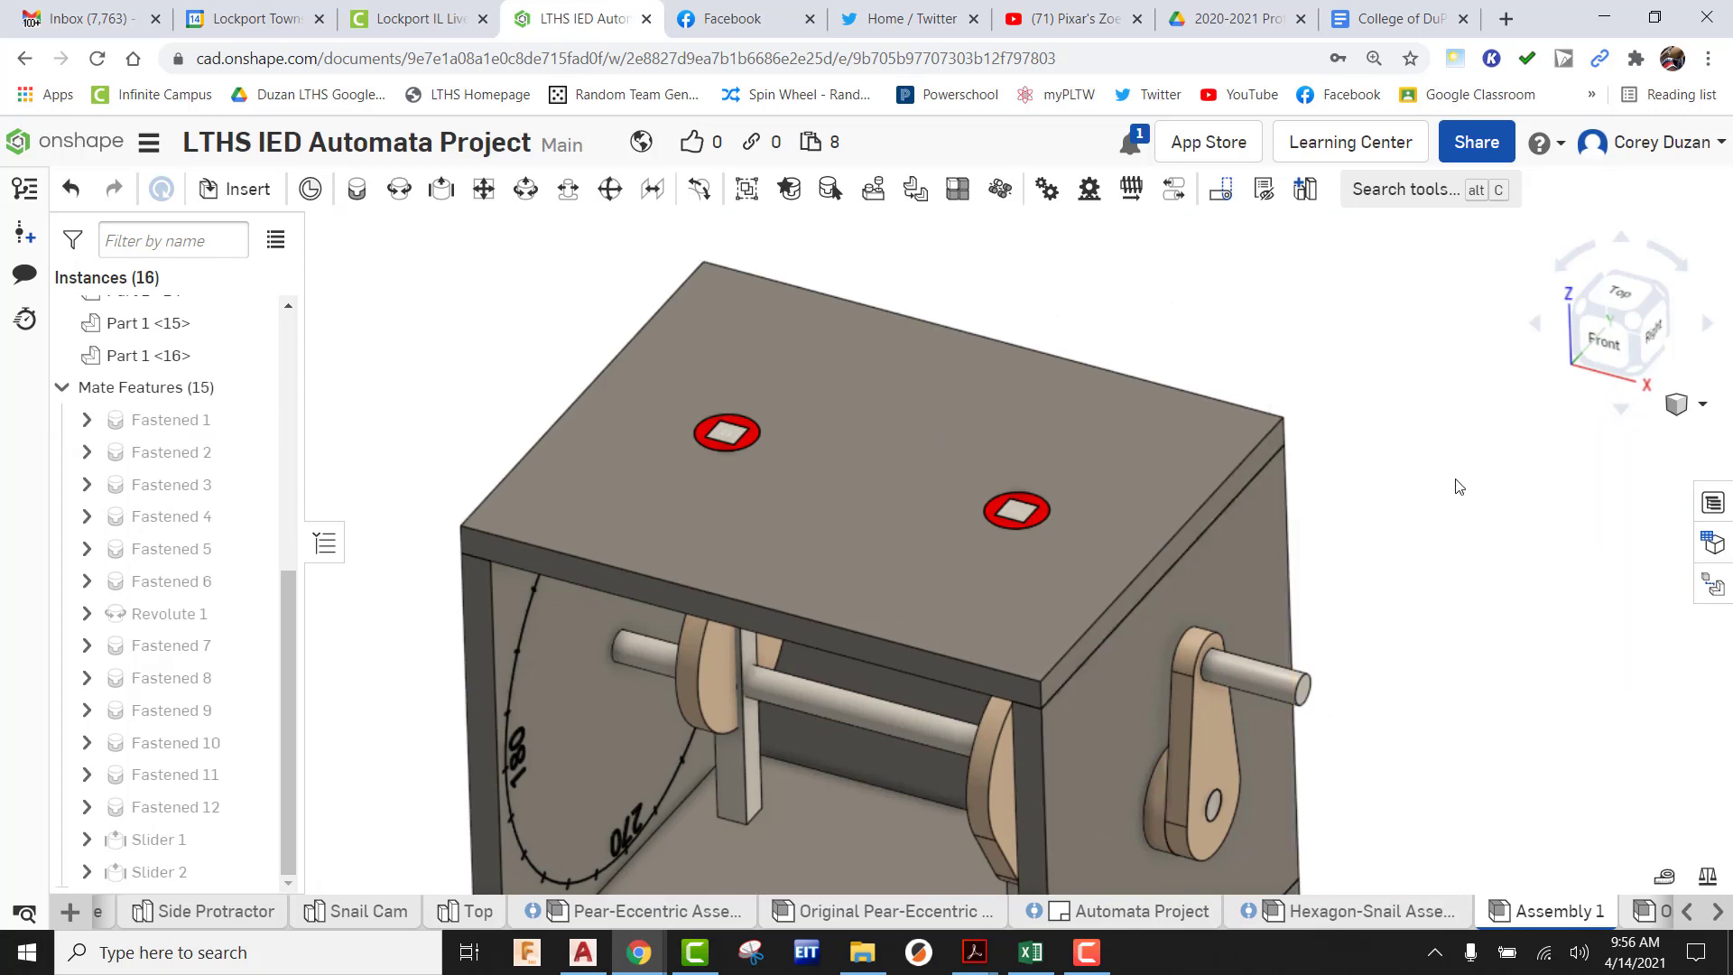
Slide both follower rods up through their guides until their lower ends are clear above the box top
right_drag(1378, 500, 1409, 423)
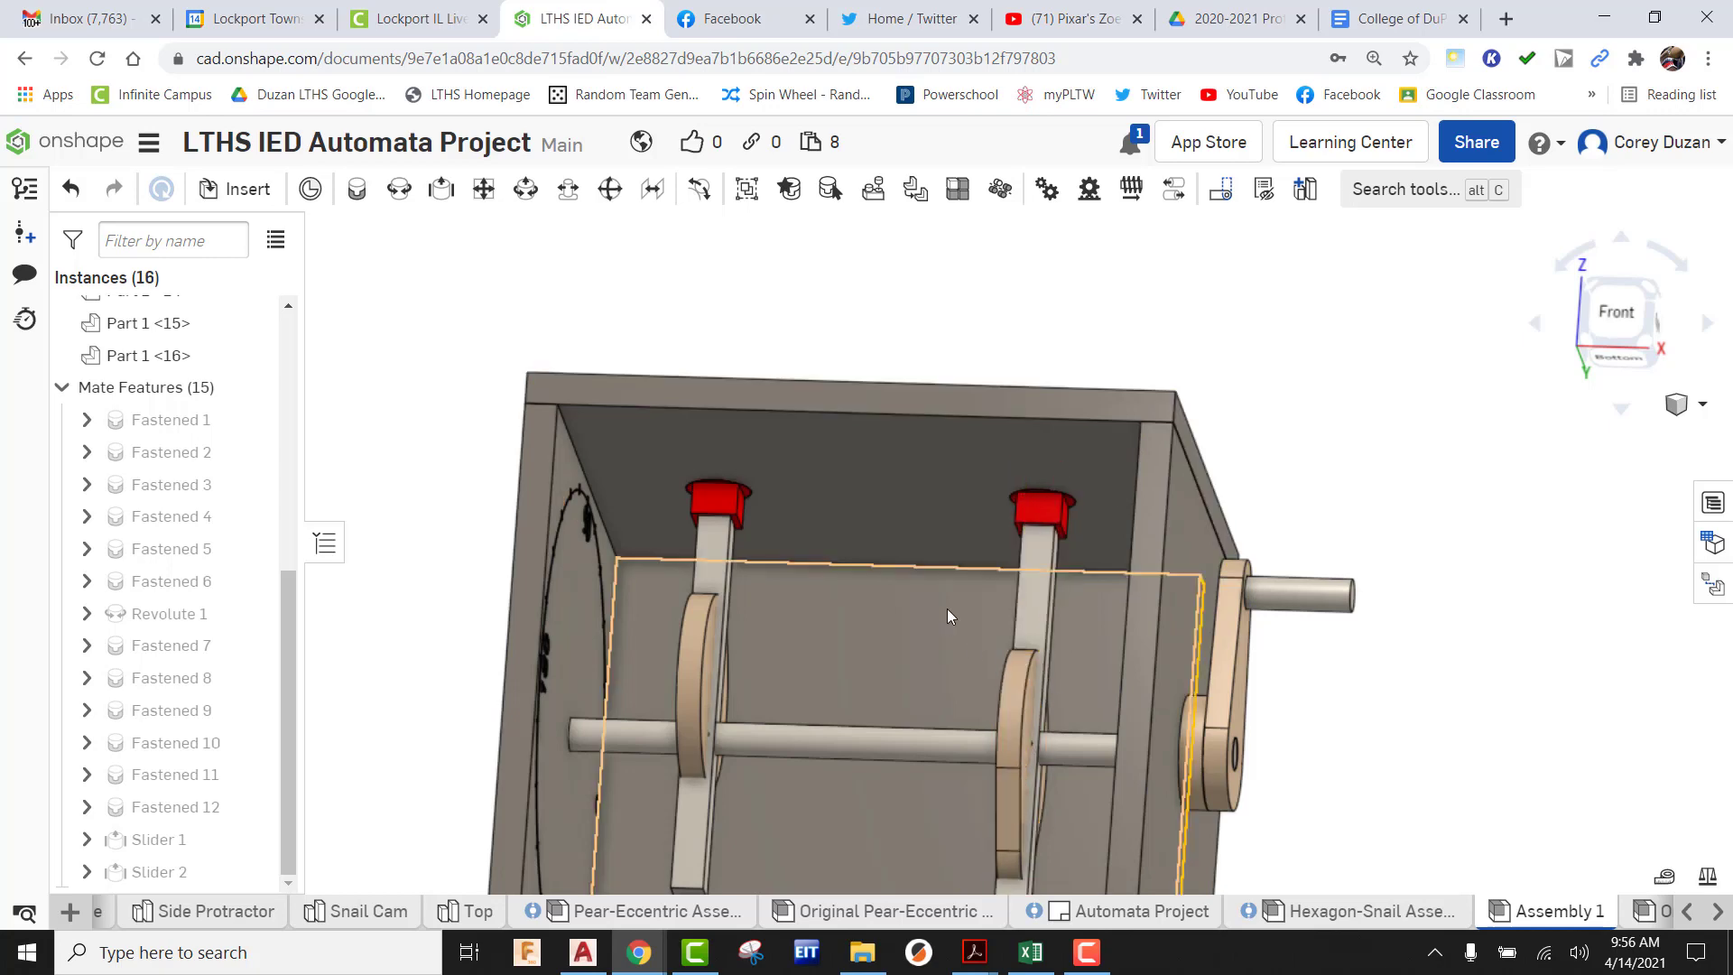
scroll(945, 608, down, 4)
right_drag(1065, 563, 1070, 598)
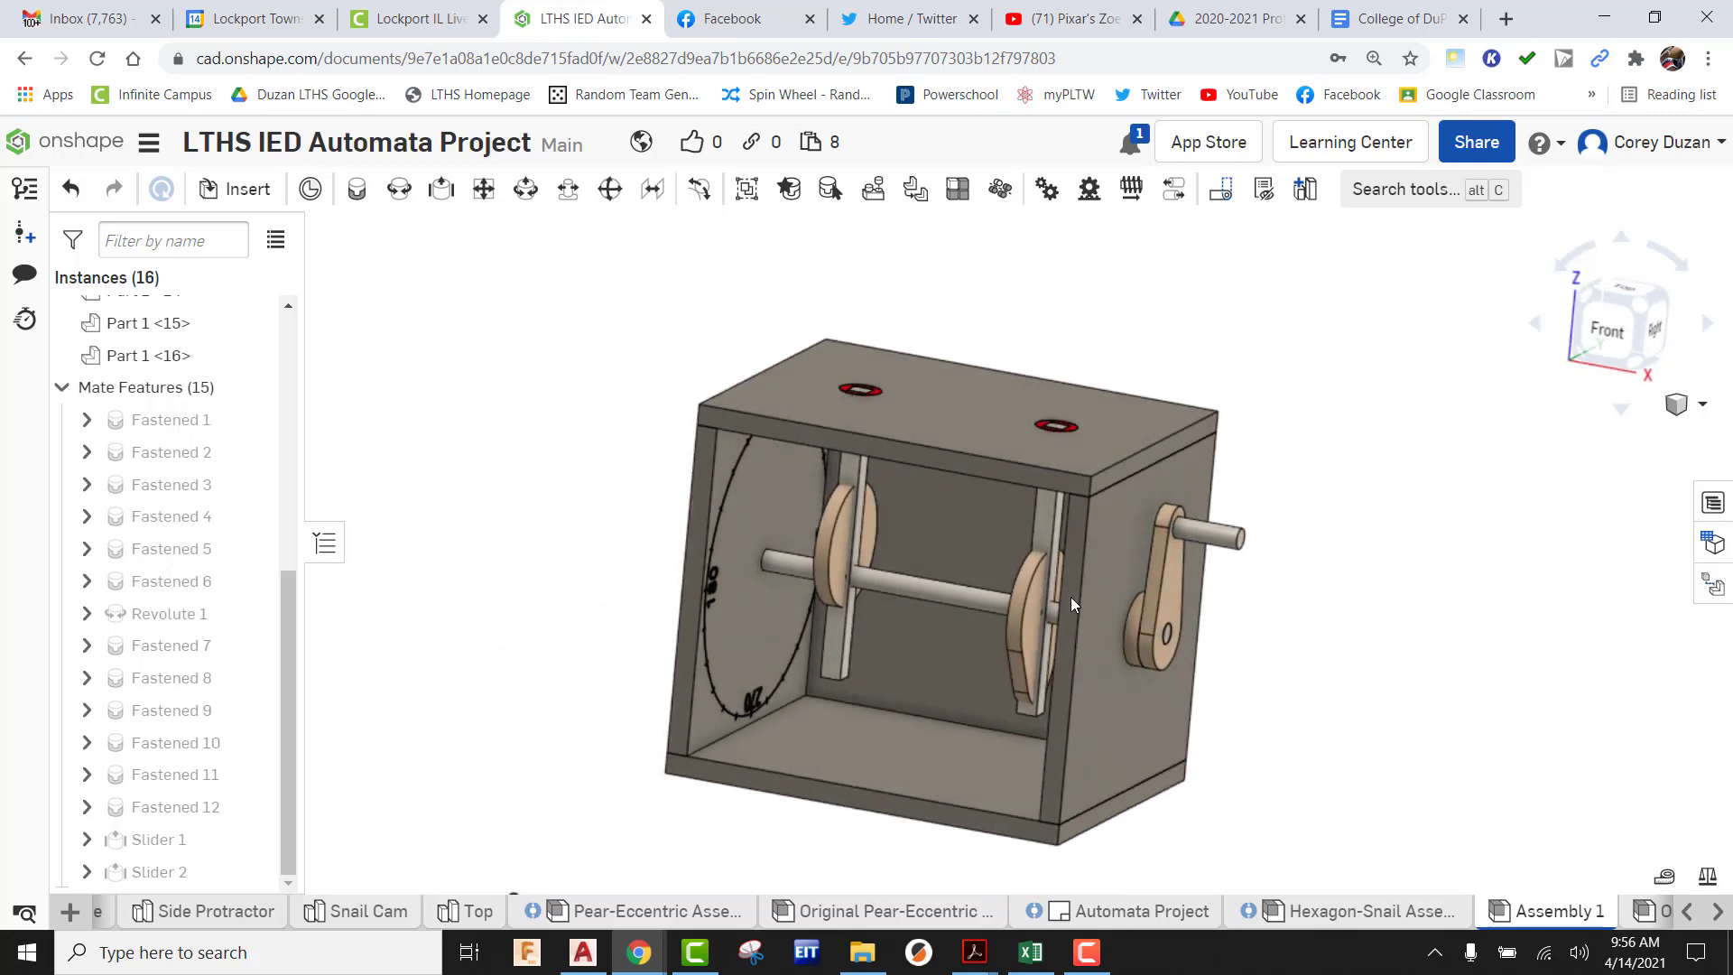
middle_drag(1037, 570, 1023, 662)
drag(847, 682, 907, 144)
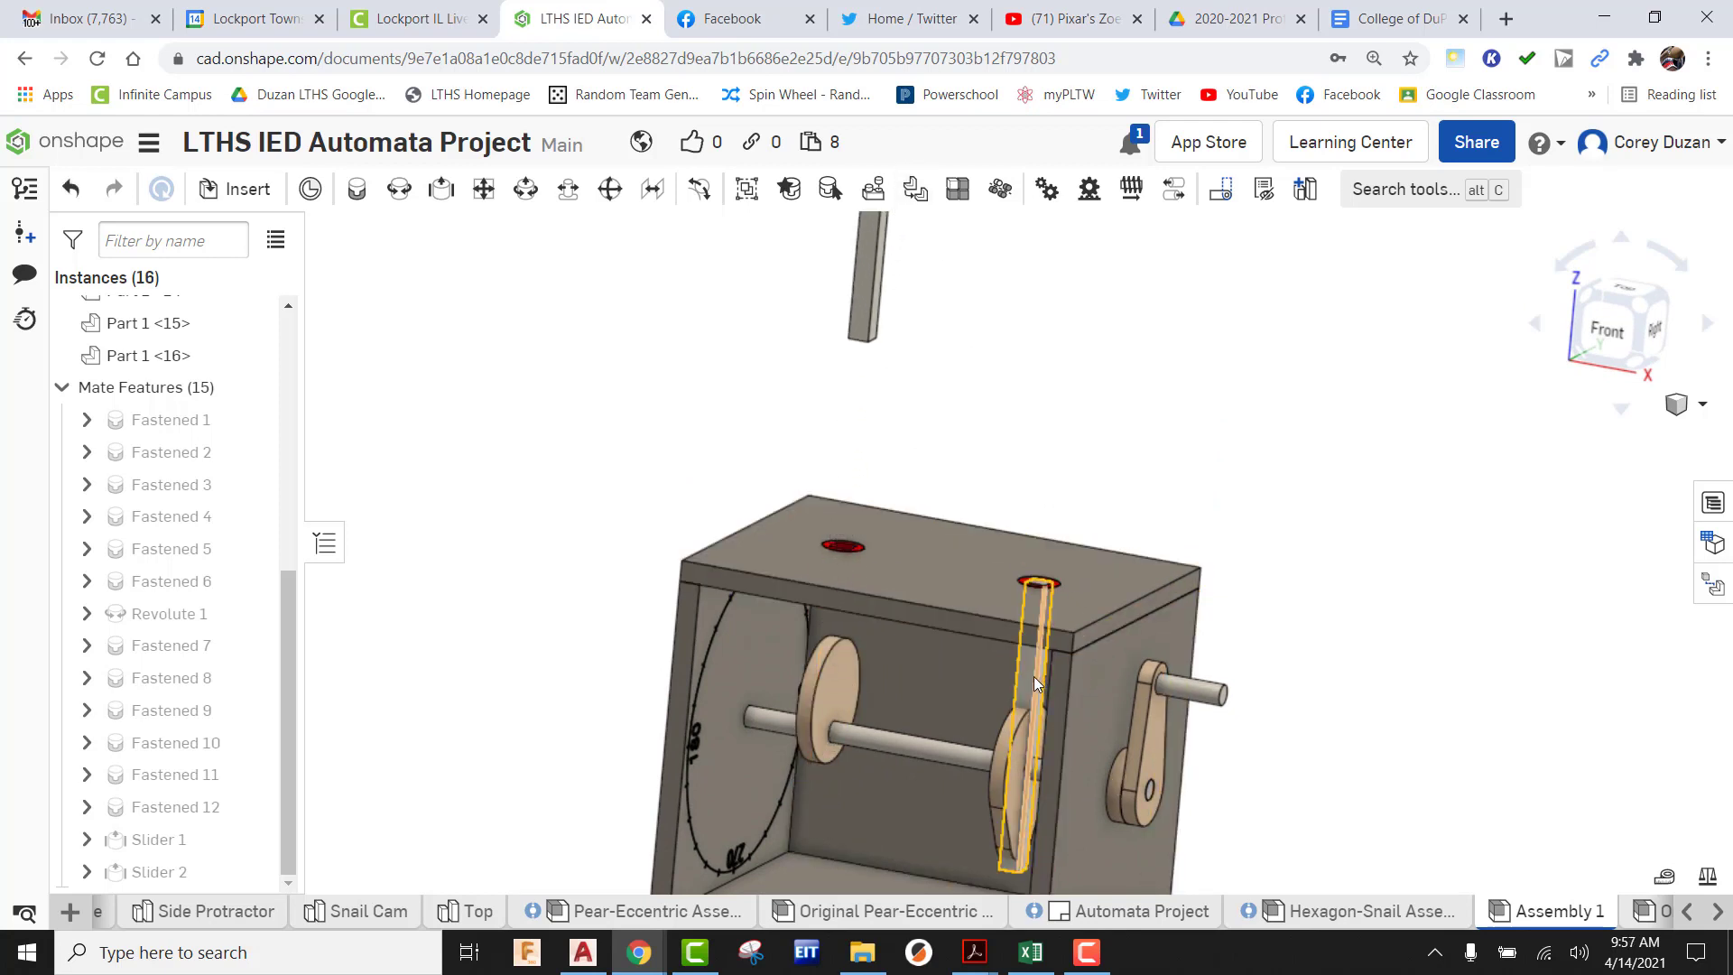
drag(1033, 675, 1087, 168)
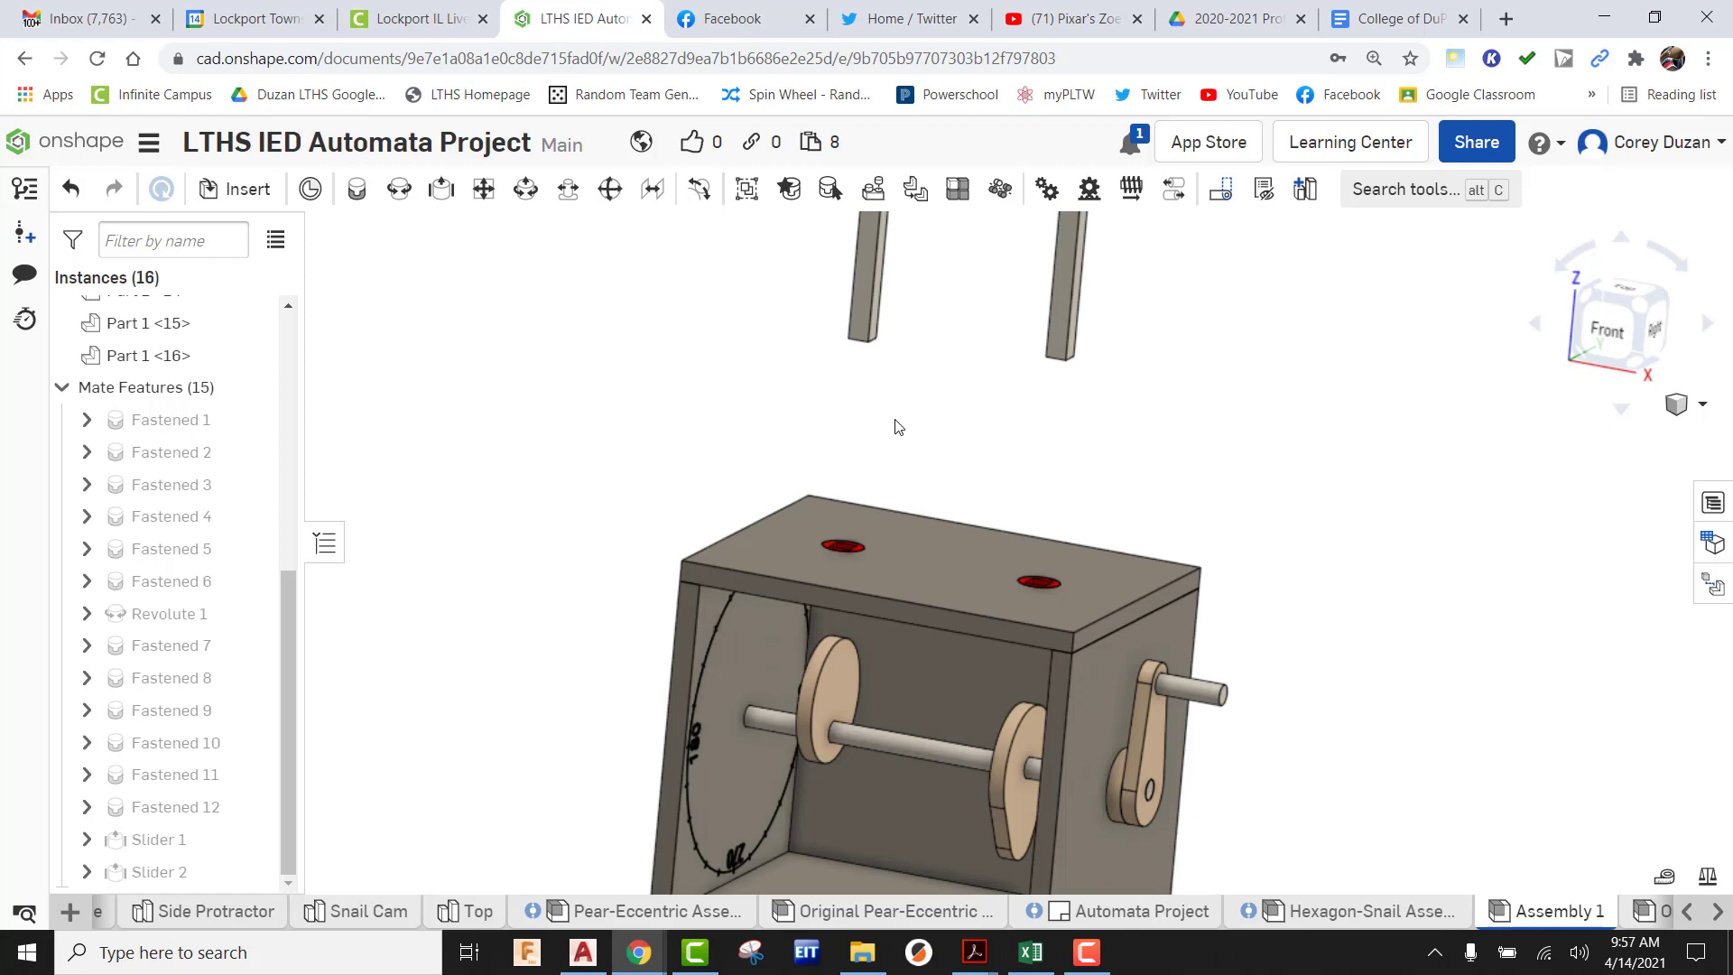
Insert two Rod Follower parts and place them above the box, beside the raised follower rods
click(224, 189)
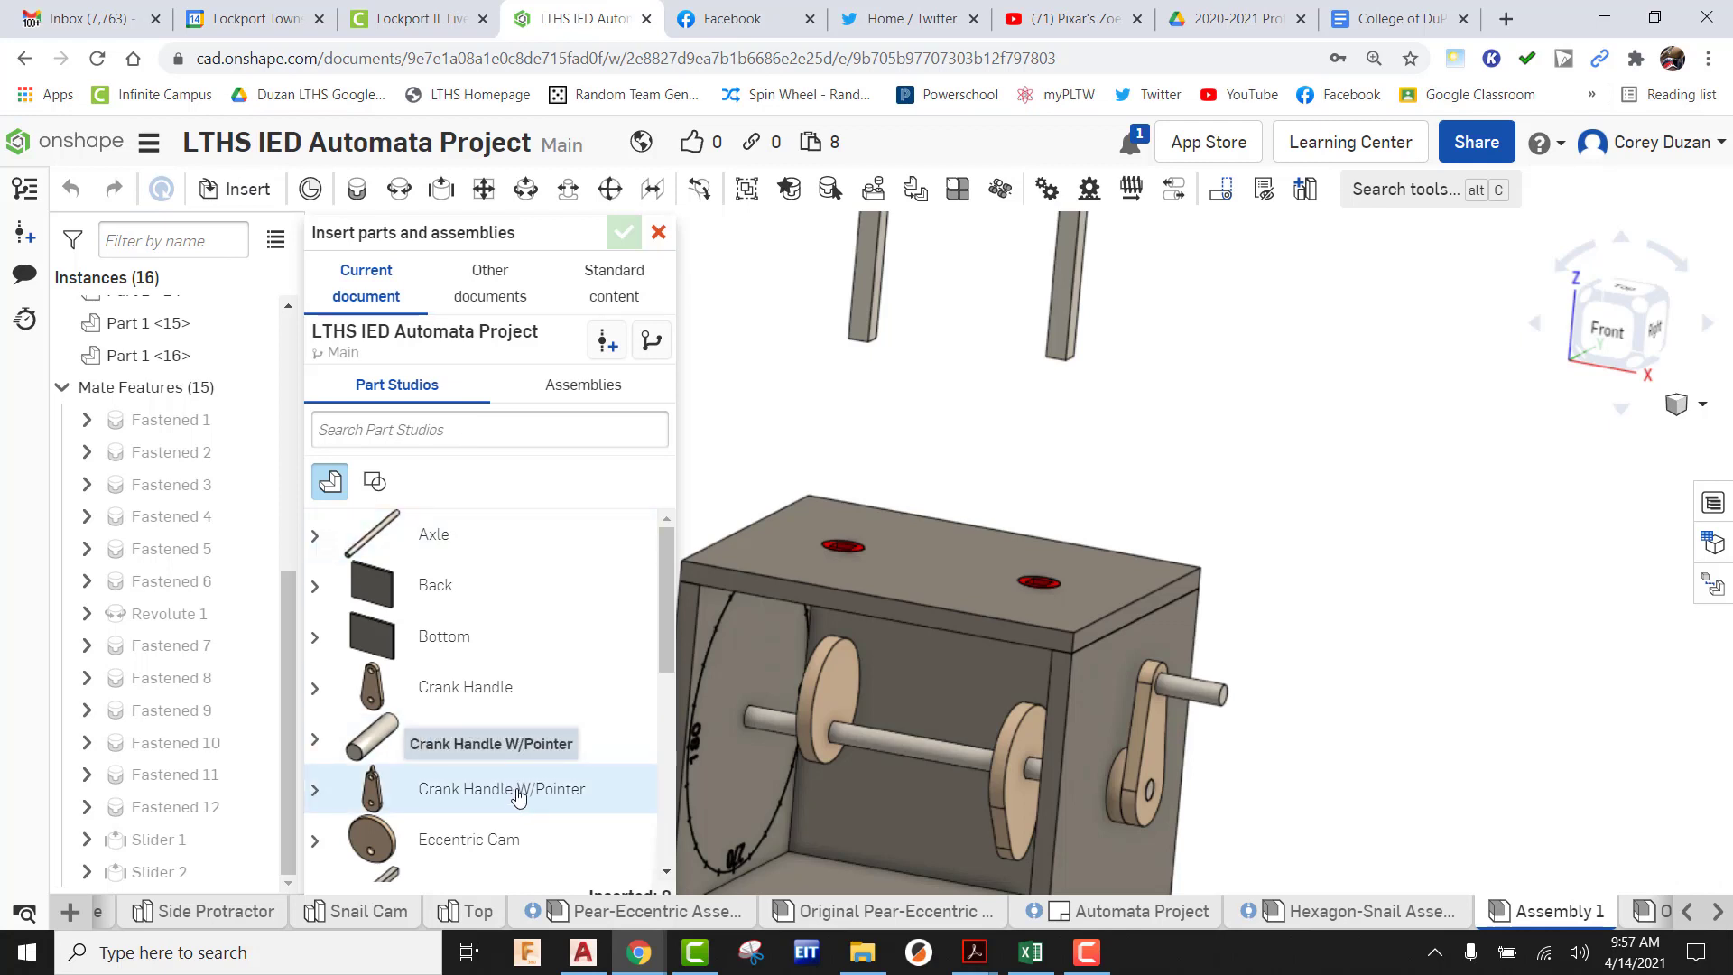
scroll(522, 789, down, 3)
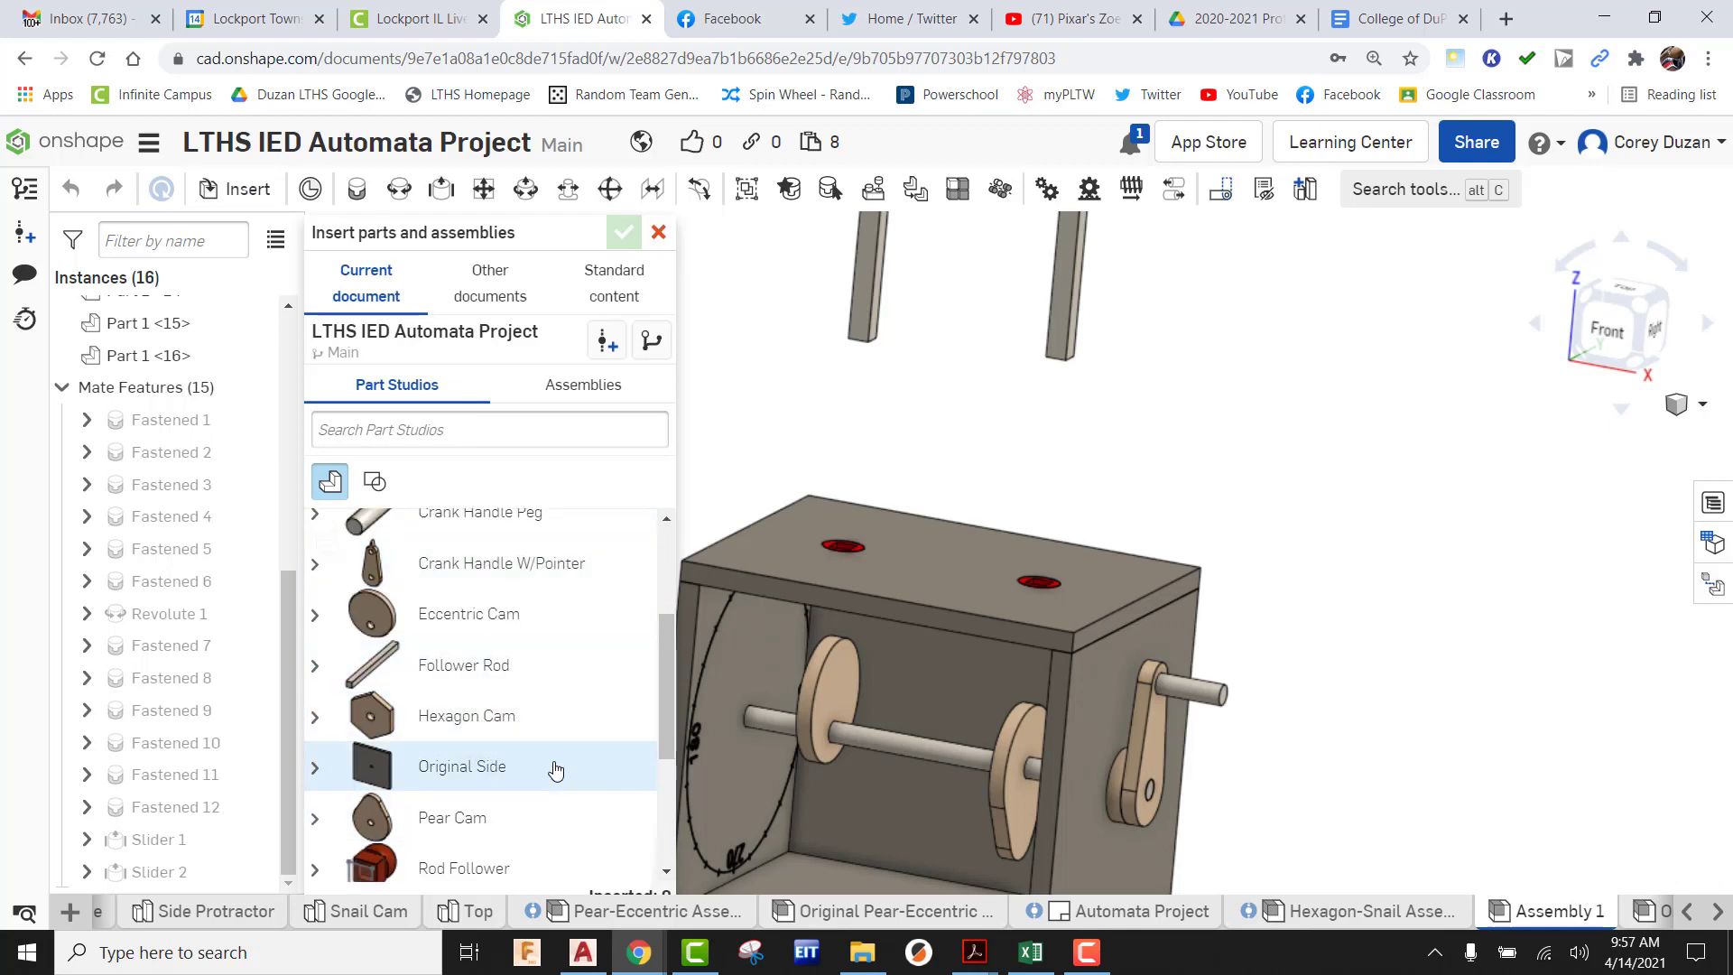
scroll(553, 766, down, 3)
click(553, 646)
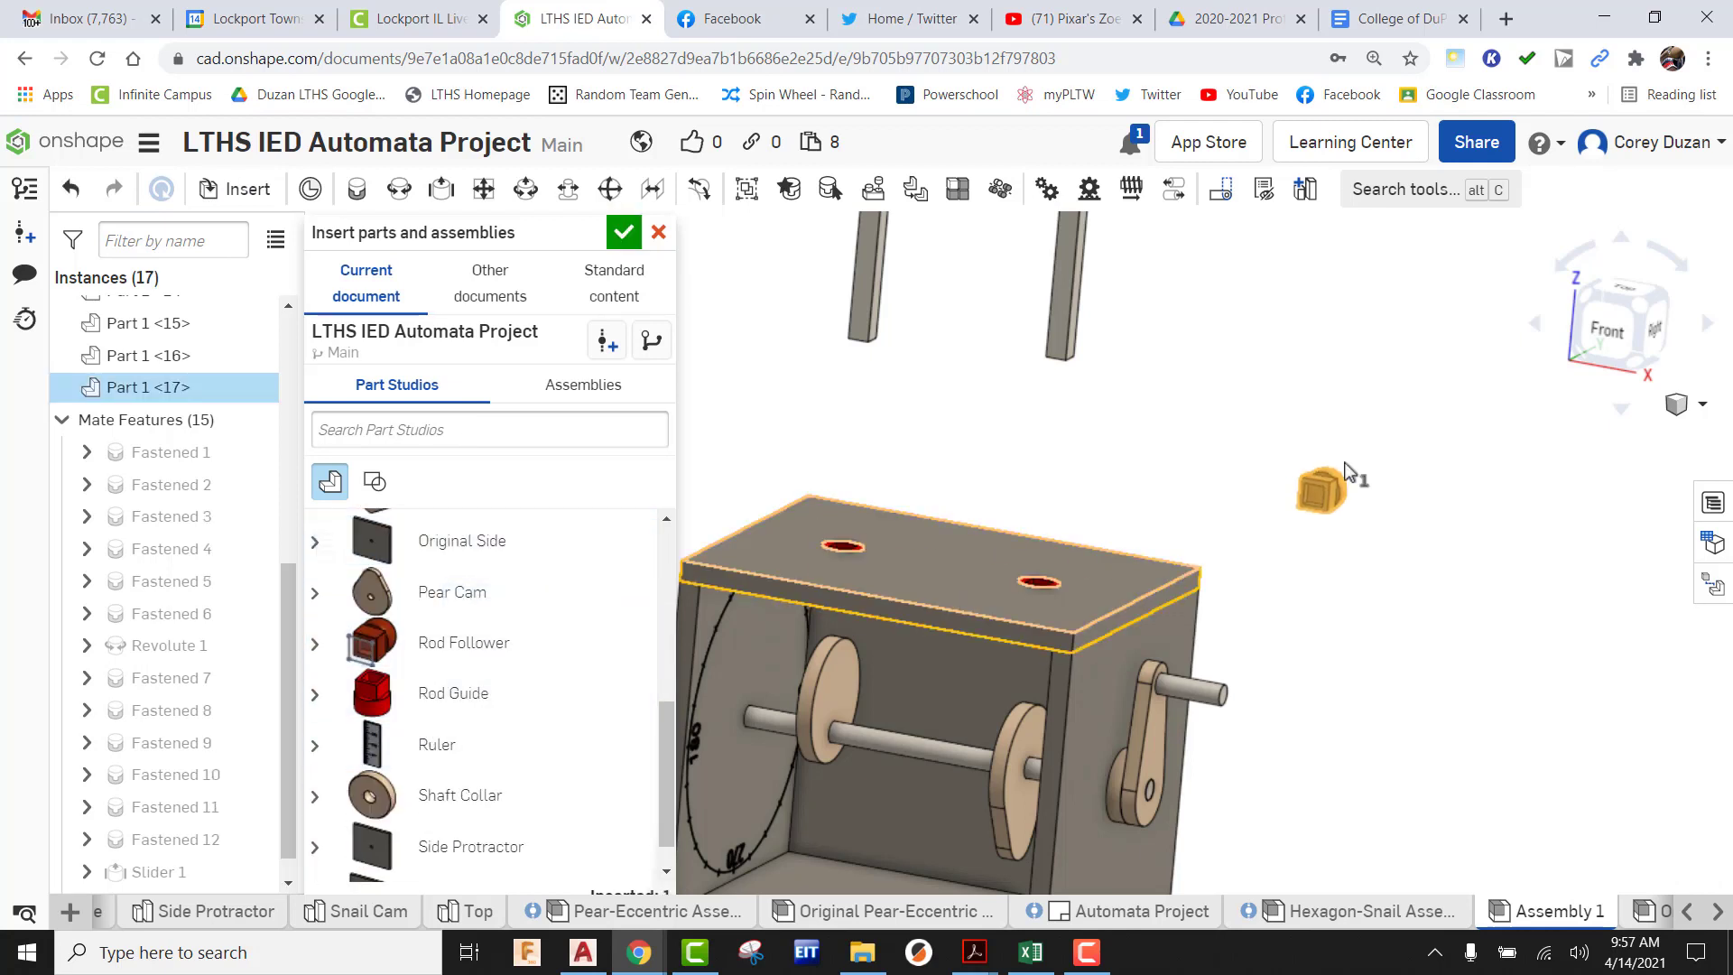
click(1344, 457)
click(451, 643)
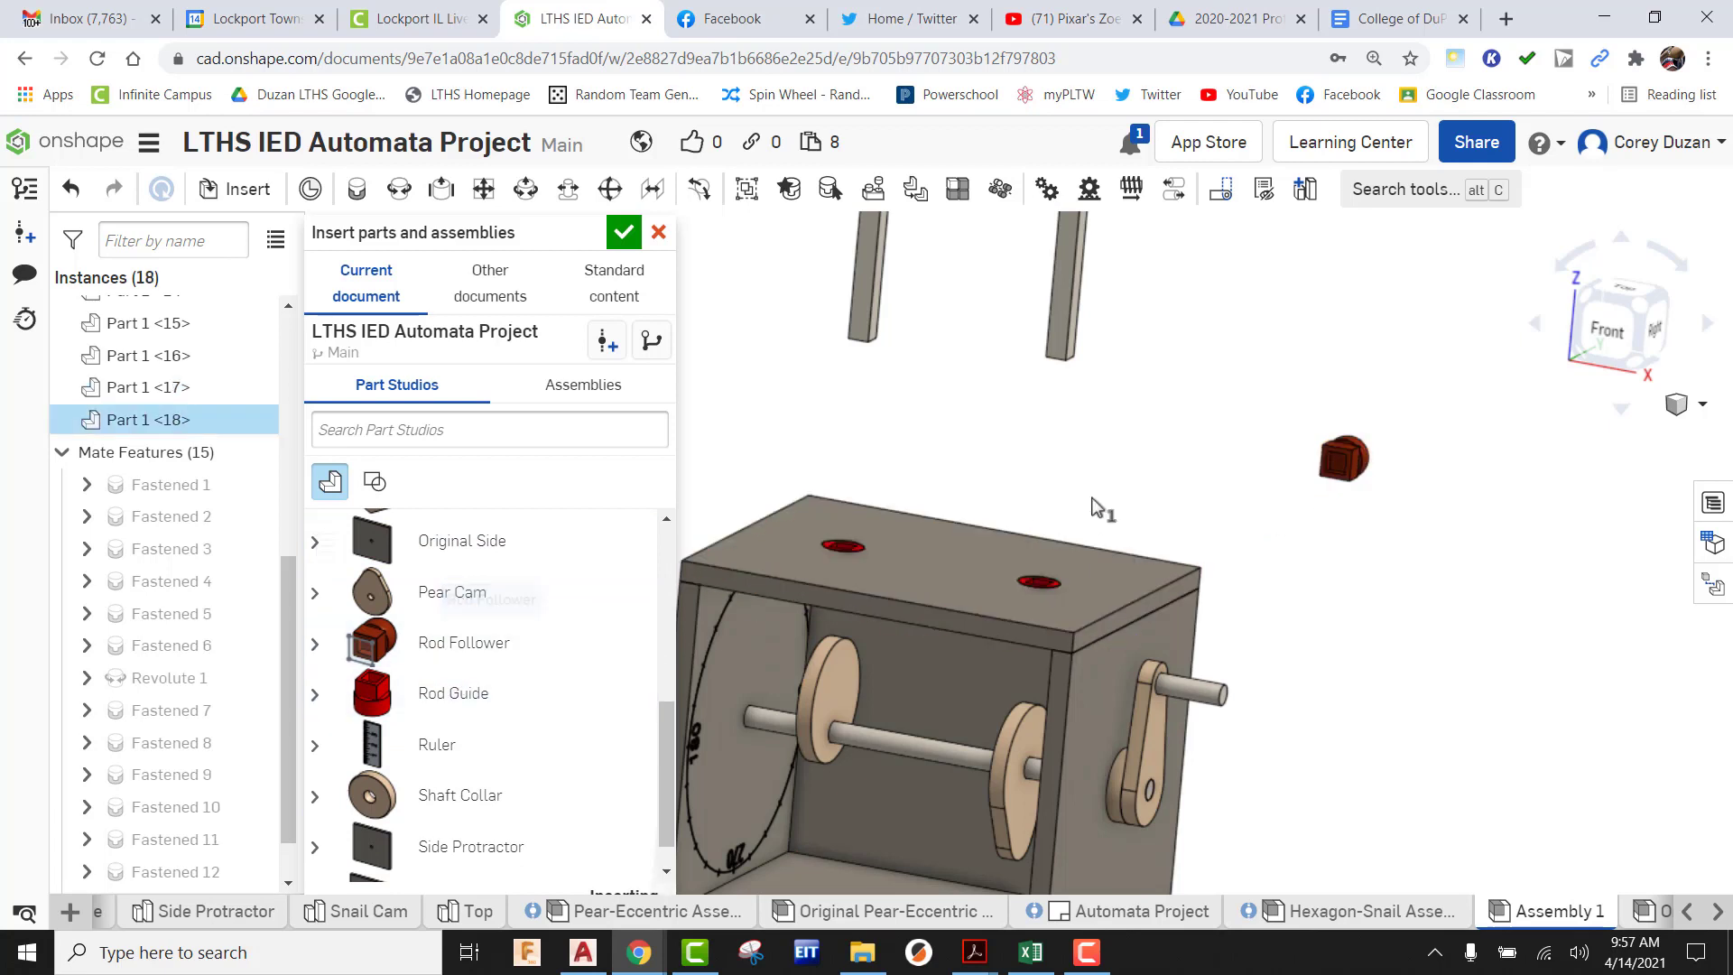
click(1146, 444)
click(625, 232)
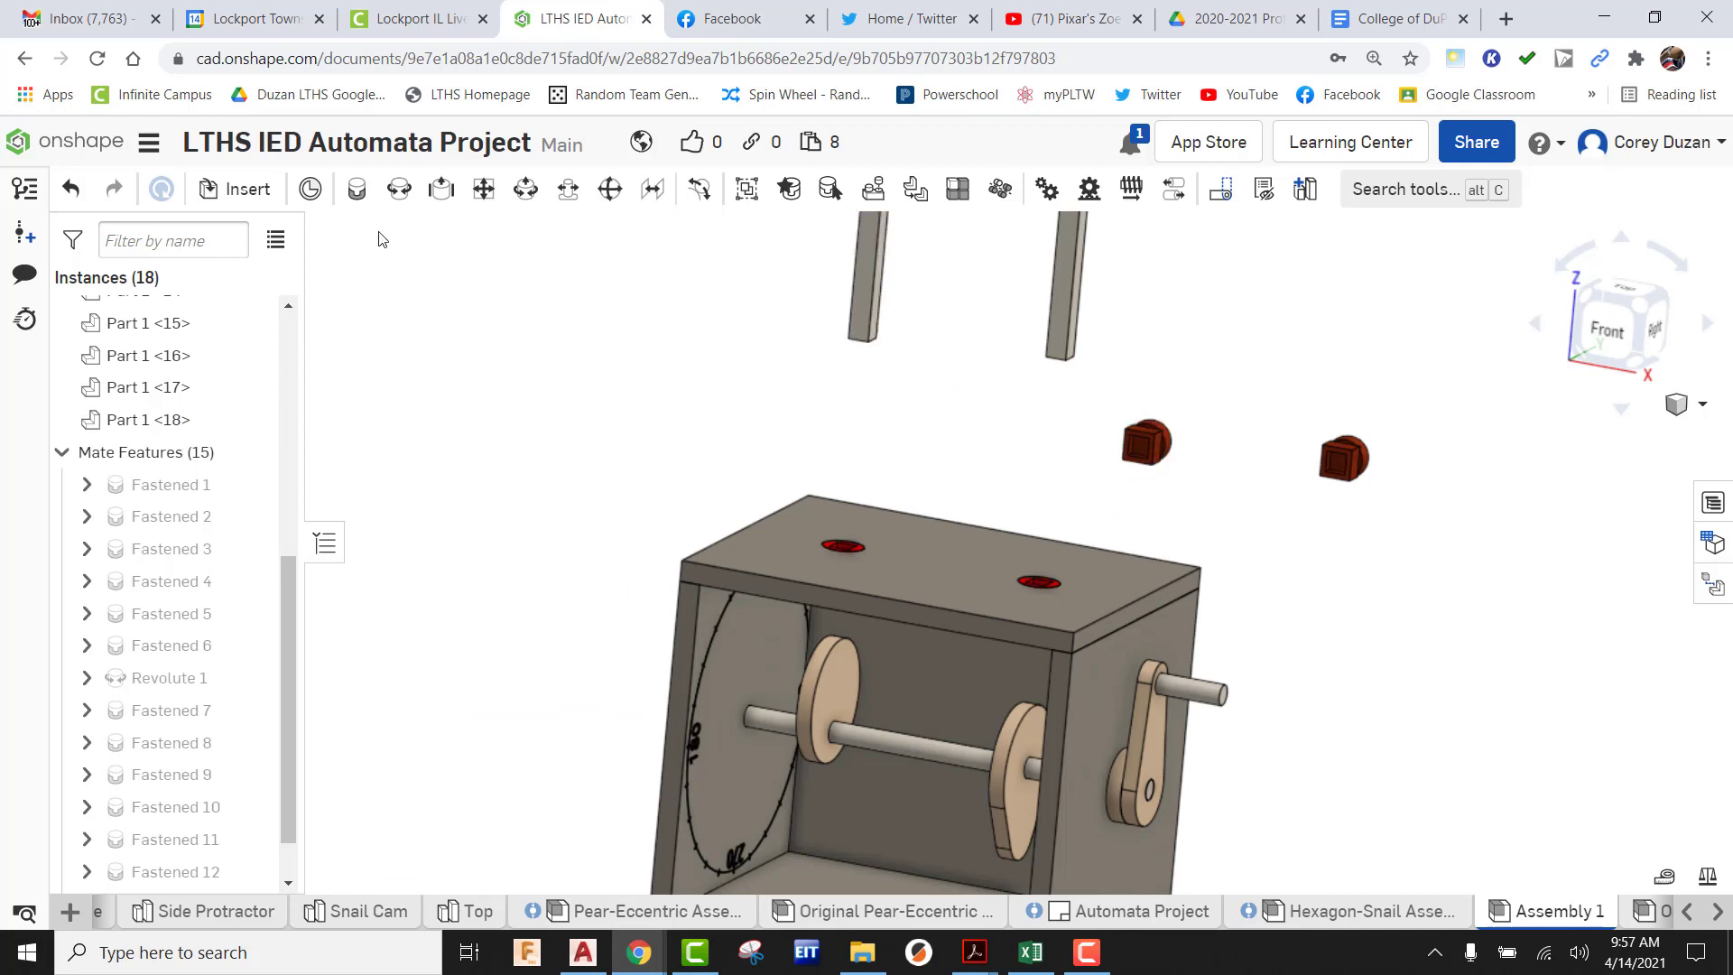
Fasten one rod follower's square socket floor centre to the lower end centre of the follower rod above the eccentric cam
click(357, 193)
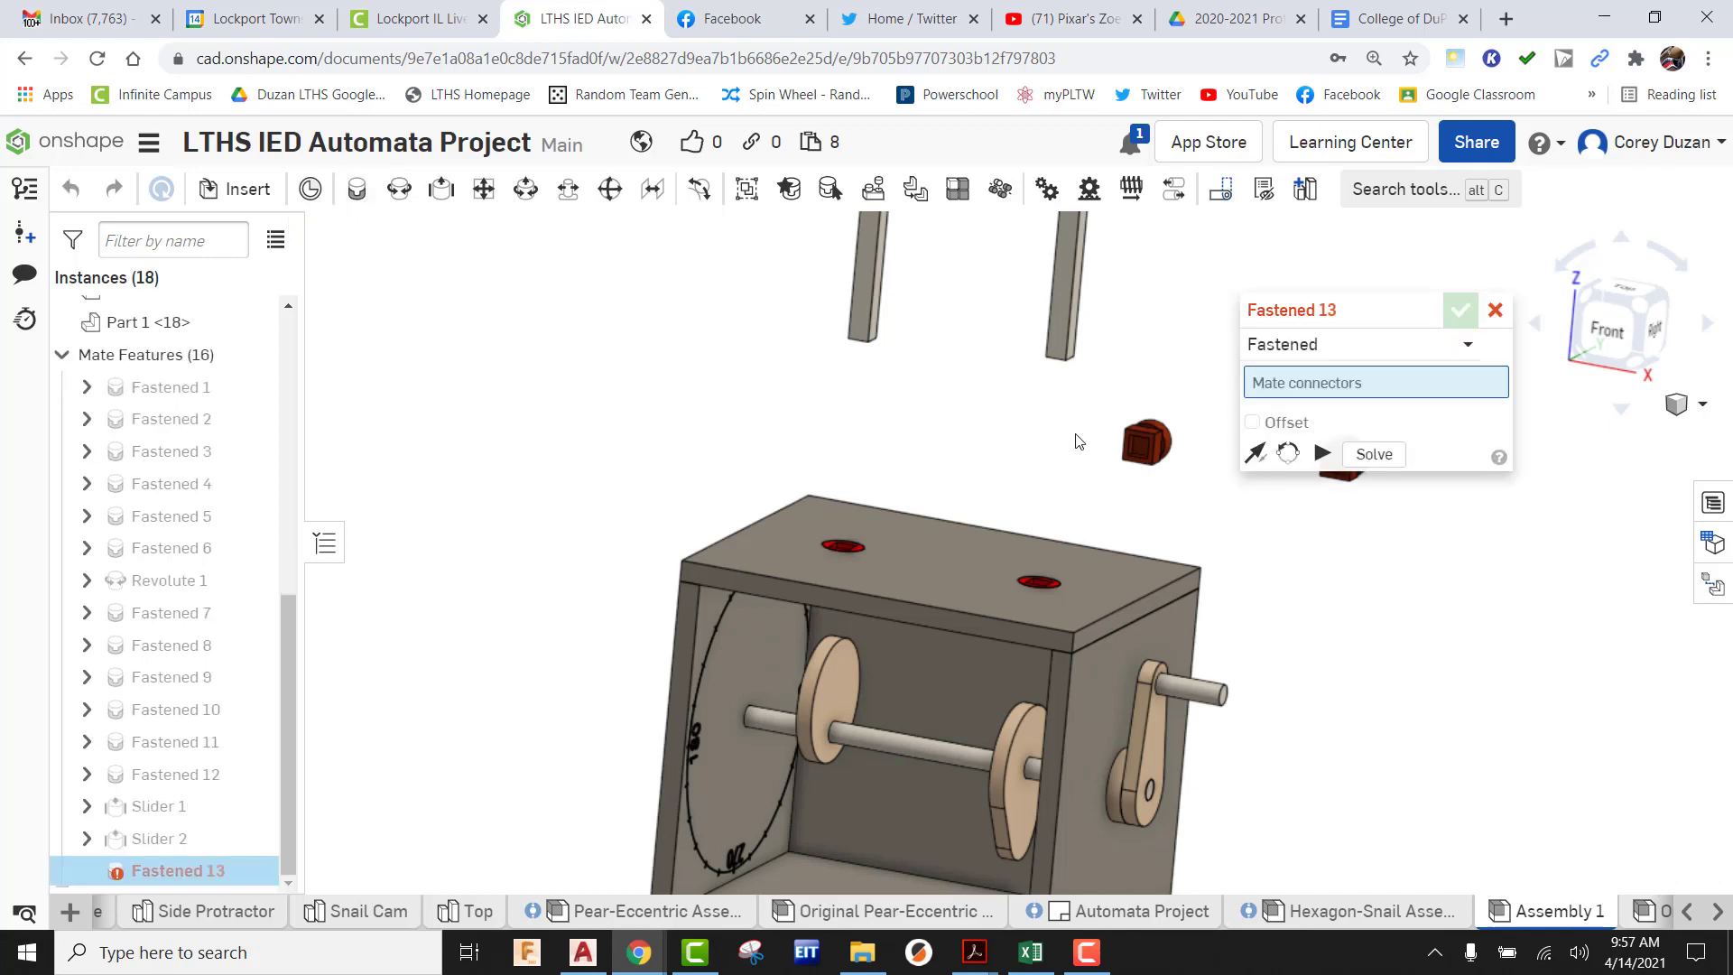
scroll(1136, 441, up, 10)
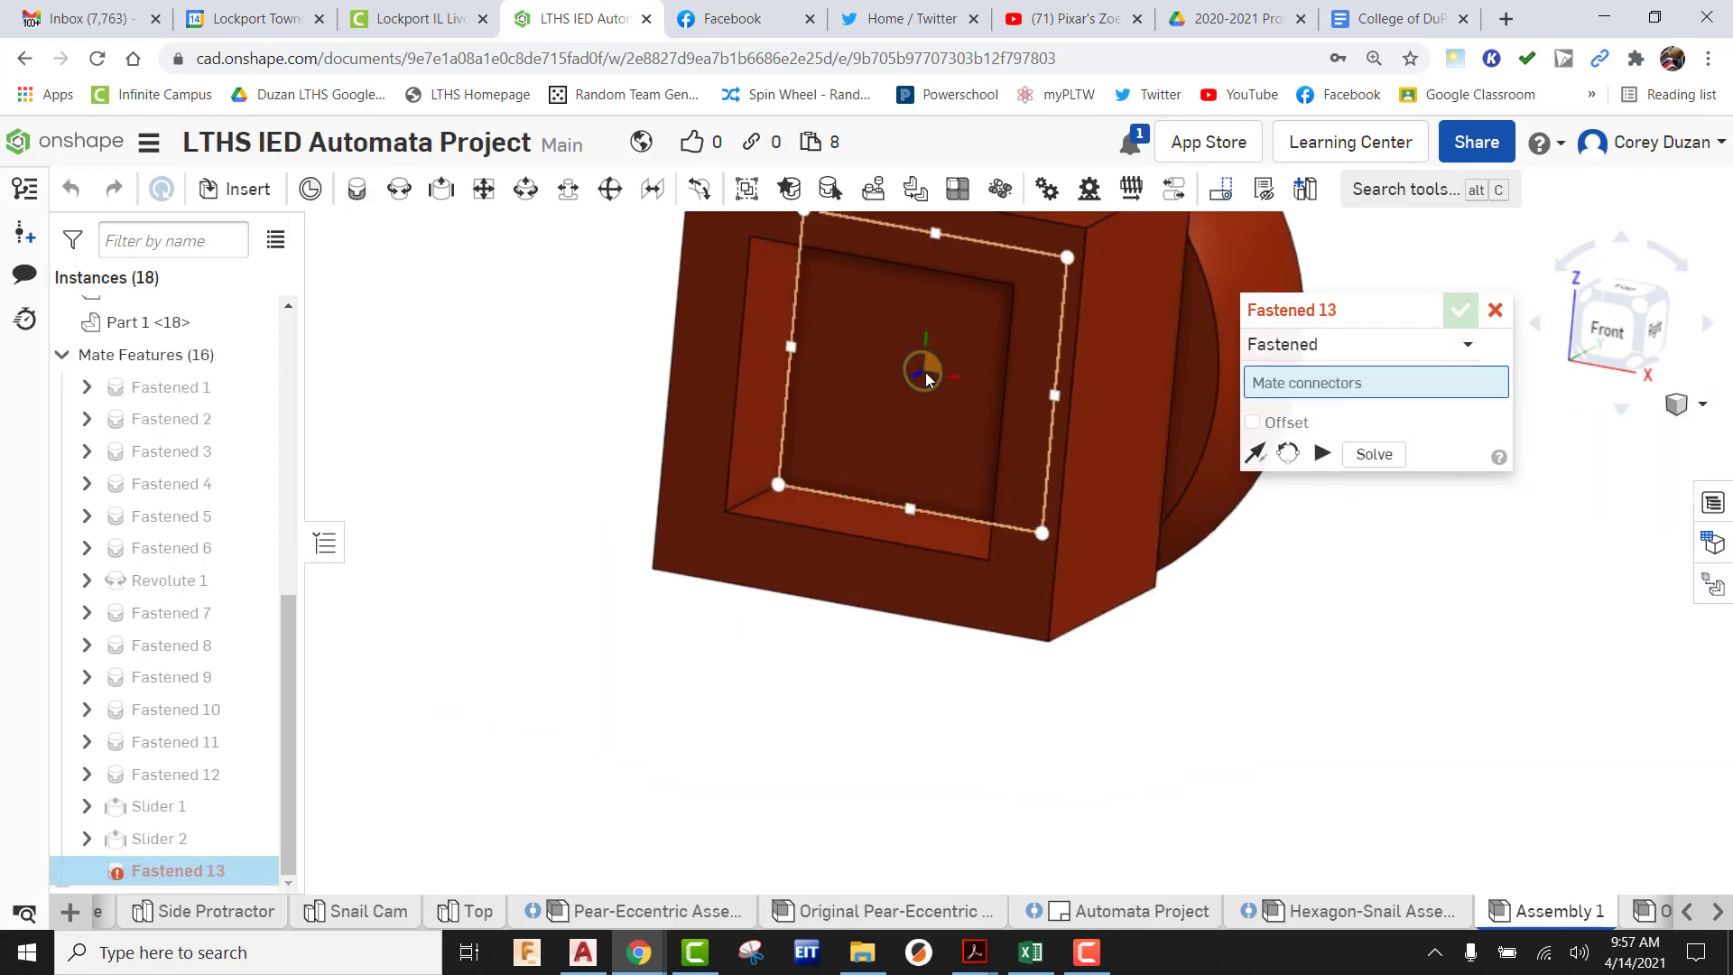
click(925, 374)
scroll(916, 372, down, 10)
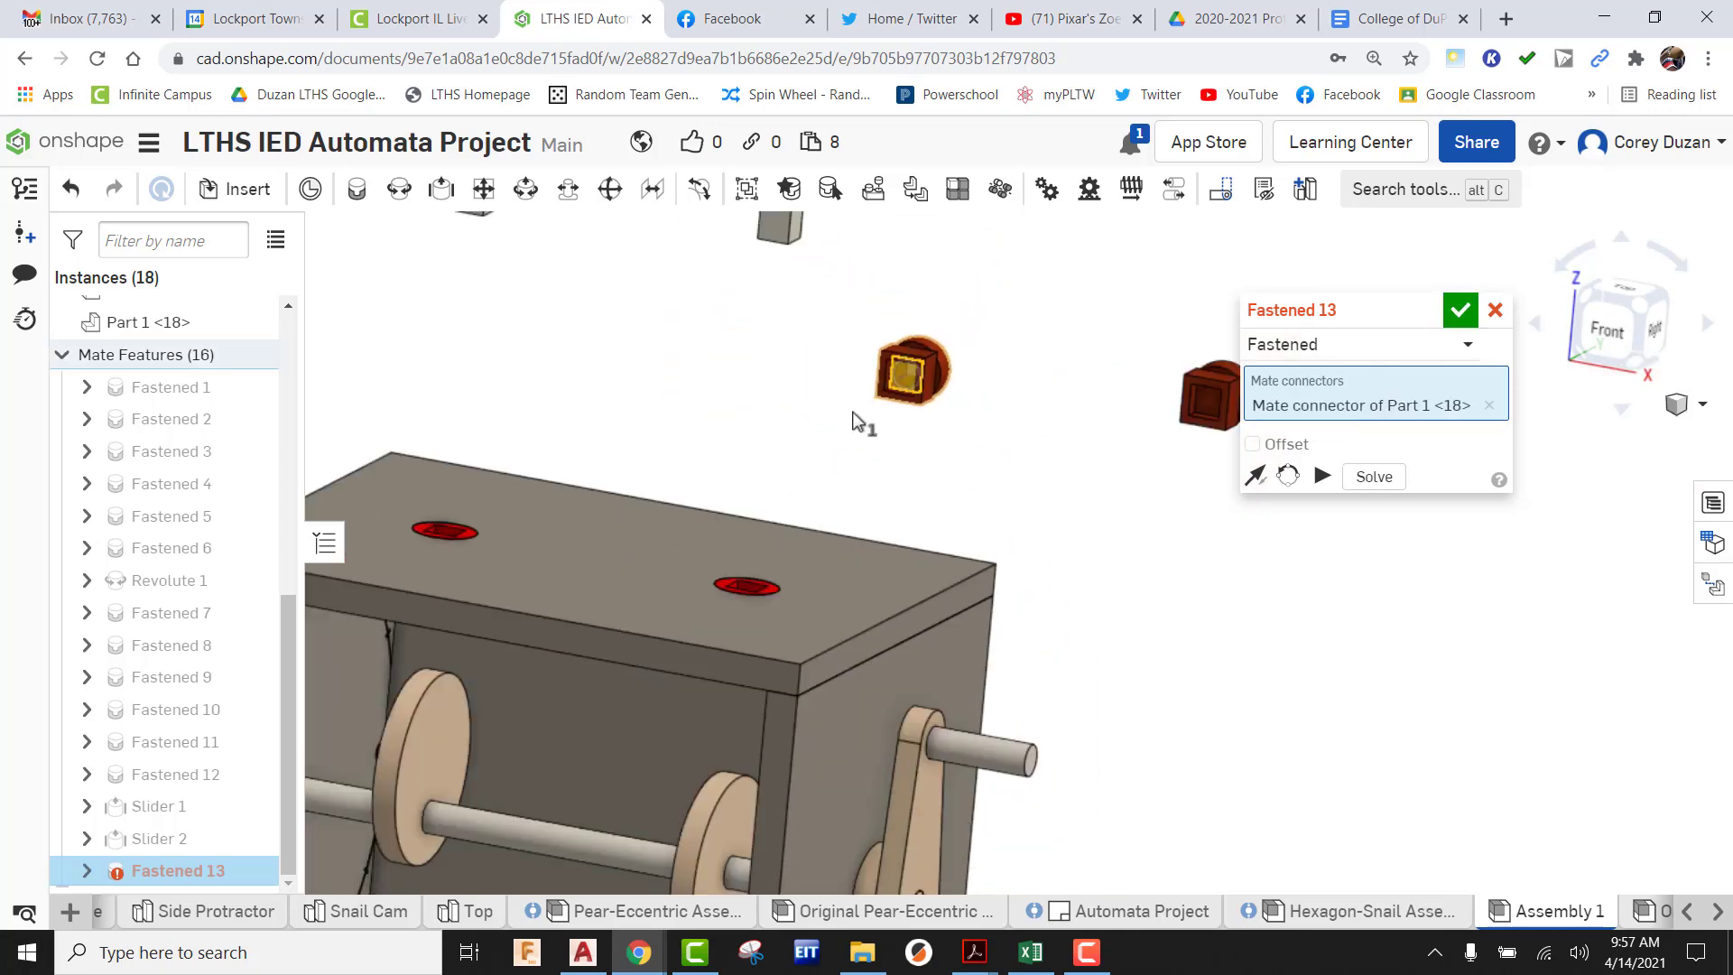
scroll(834, 402, down, 3)
scroll(826, 397, up, 10)
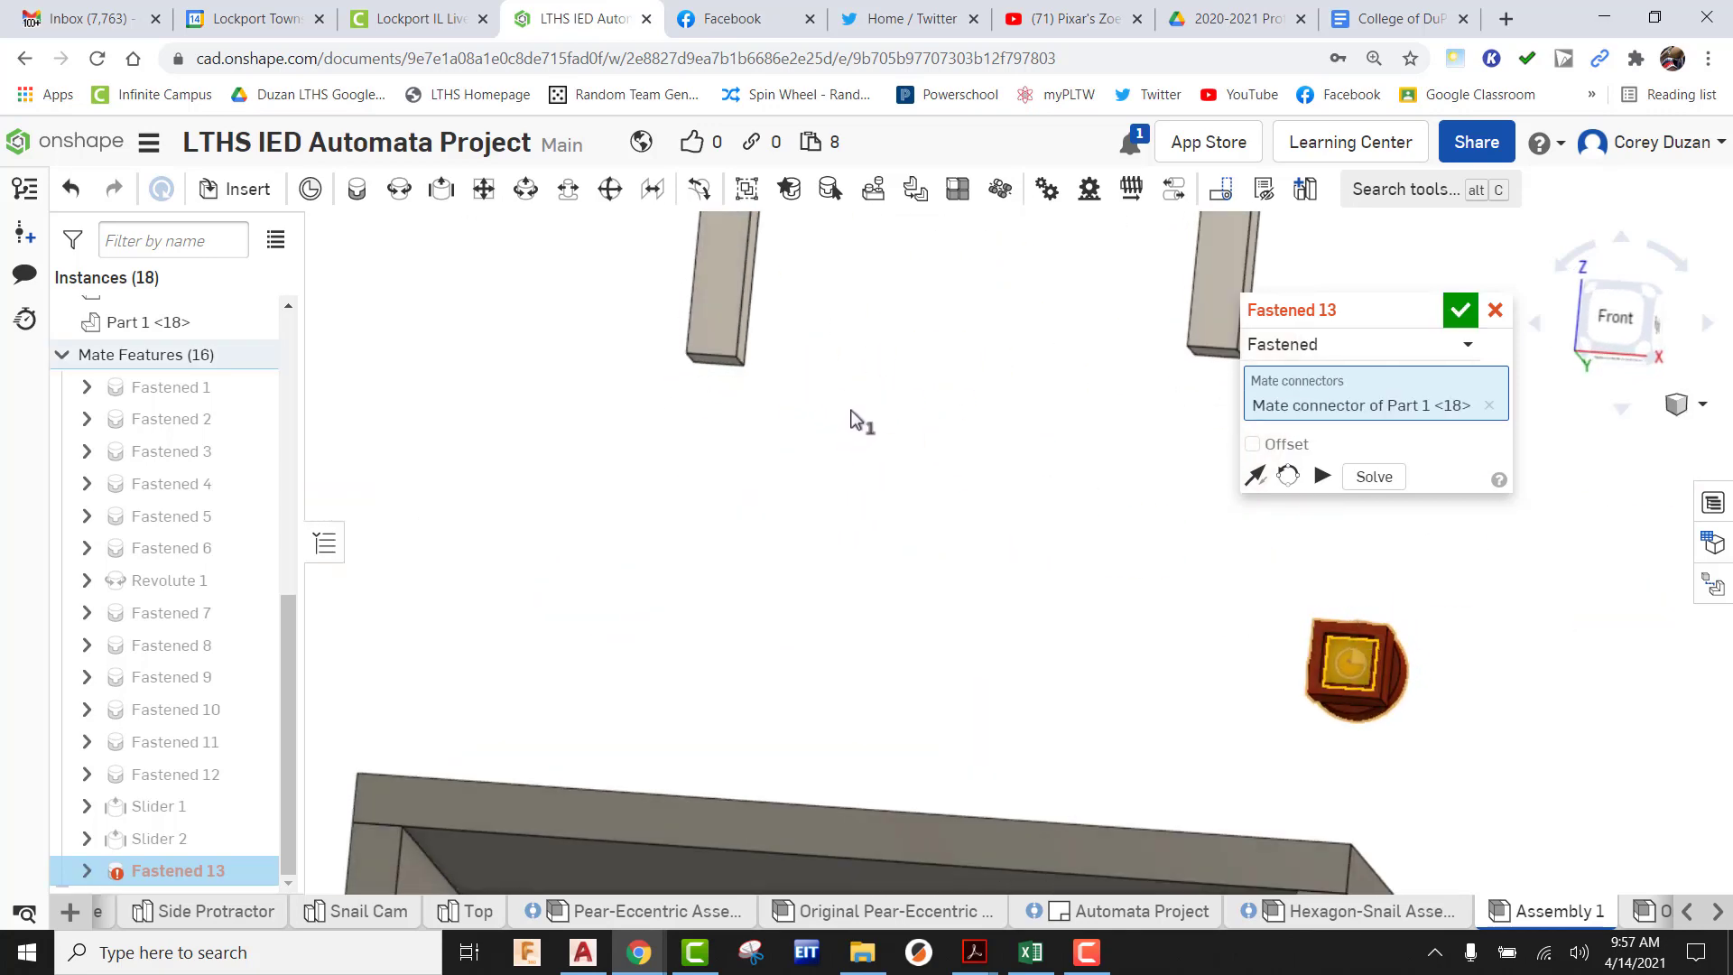
scroll(866, 410, down, 3)
scroll(767, 352, up, 8)
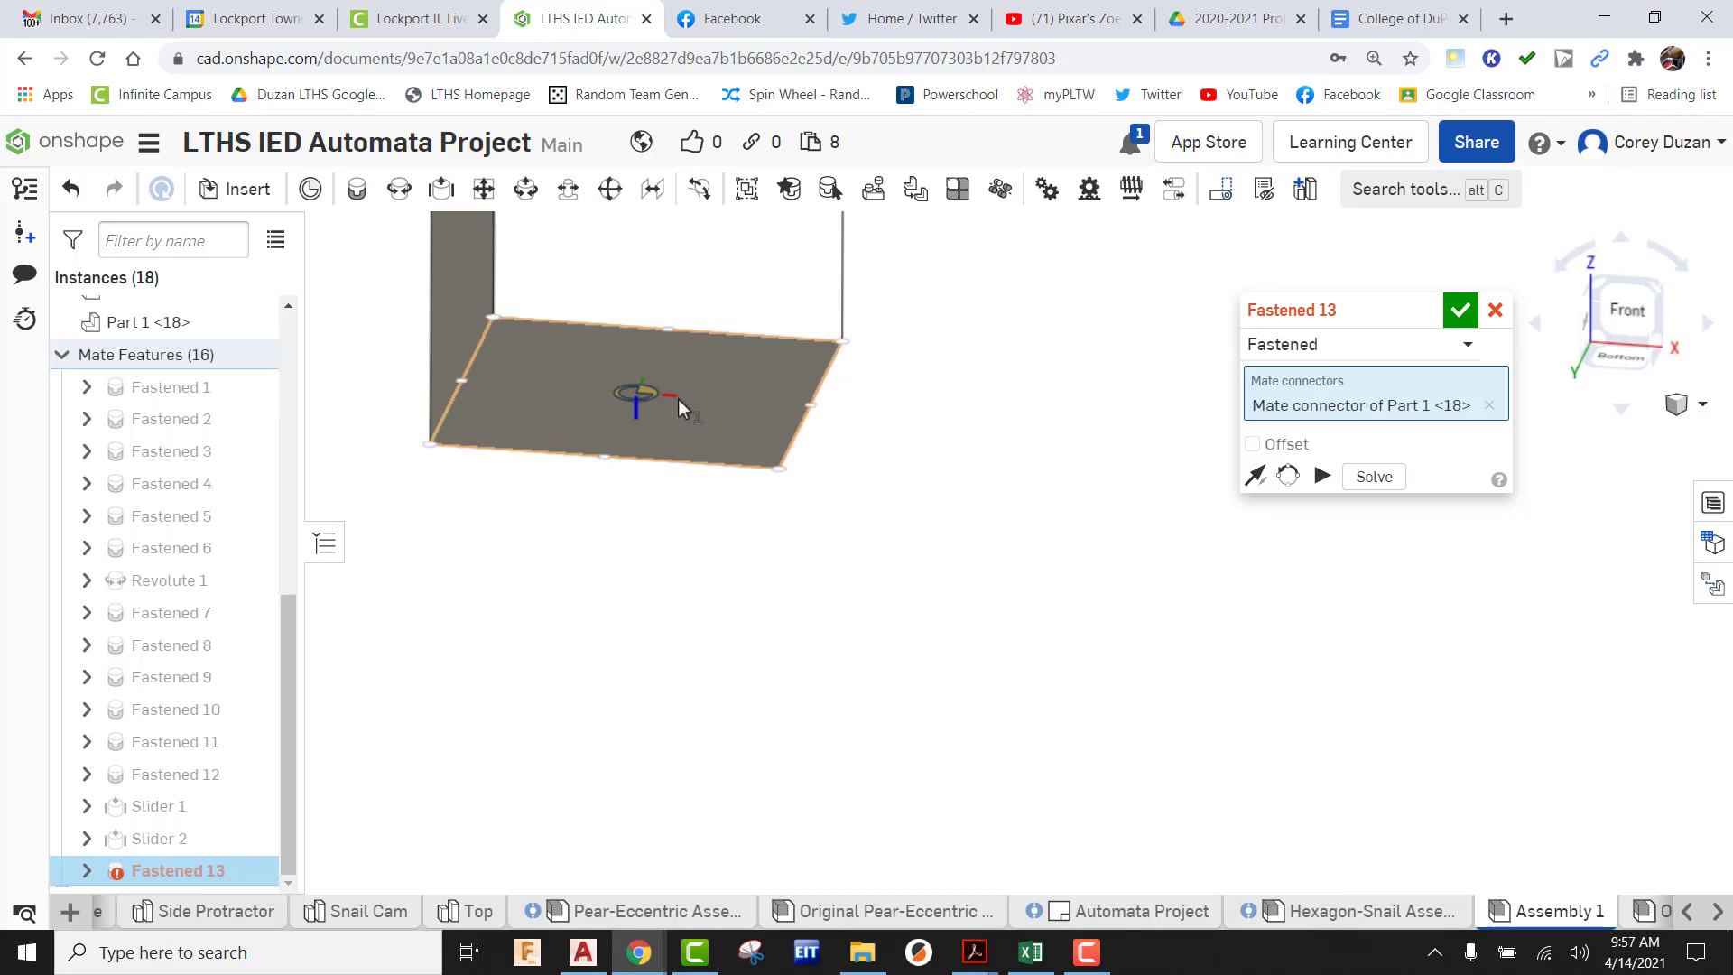
click(644, 395)
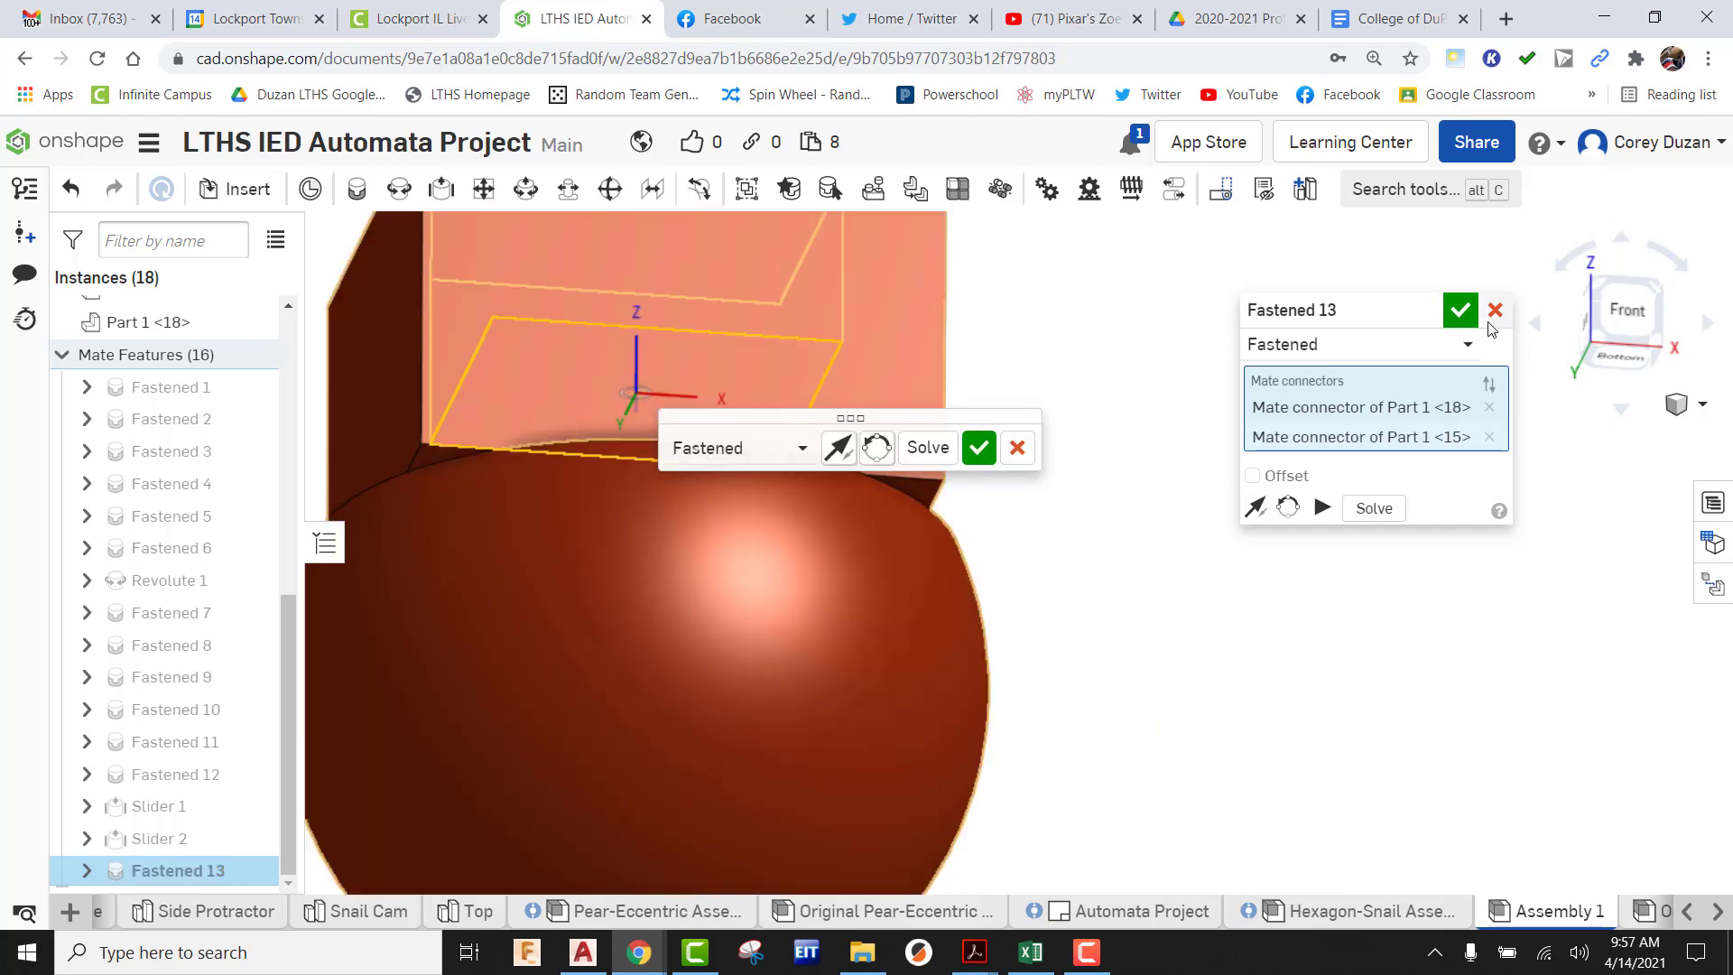
scroll(1107, 447, down, 5)
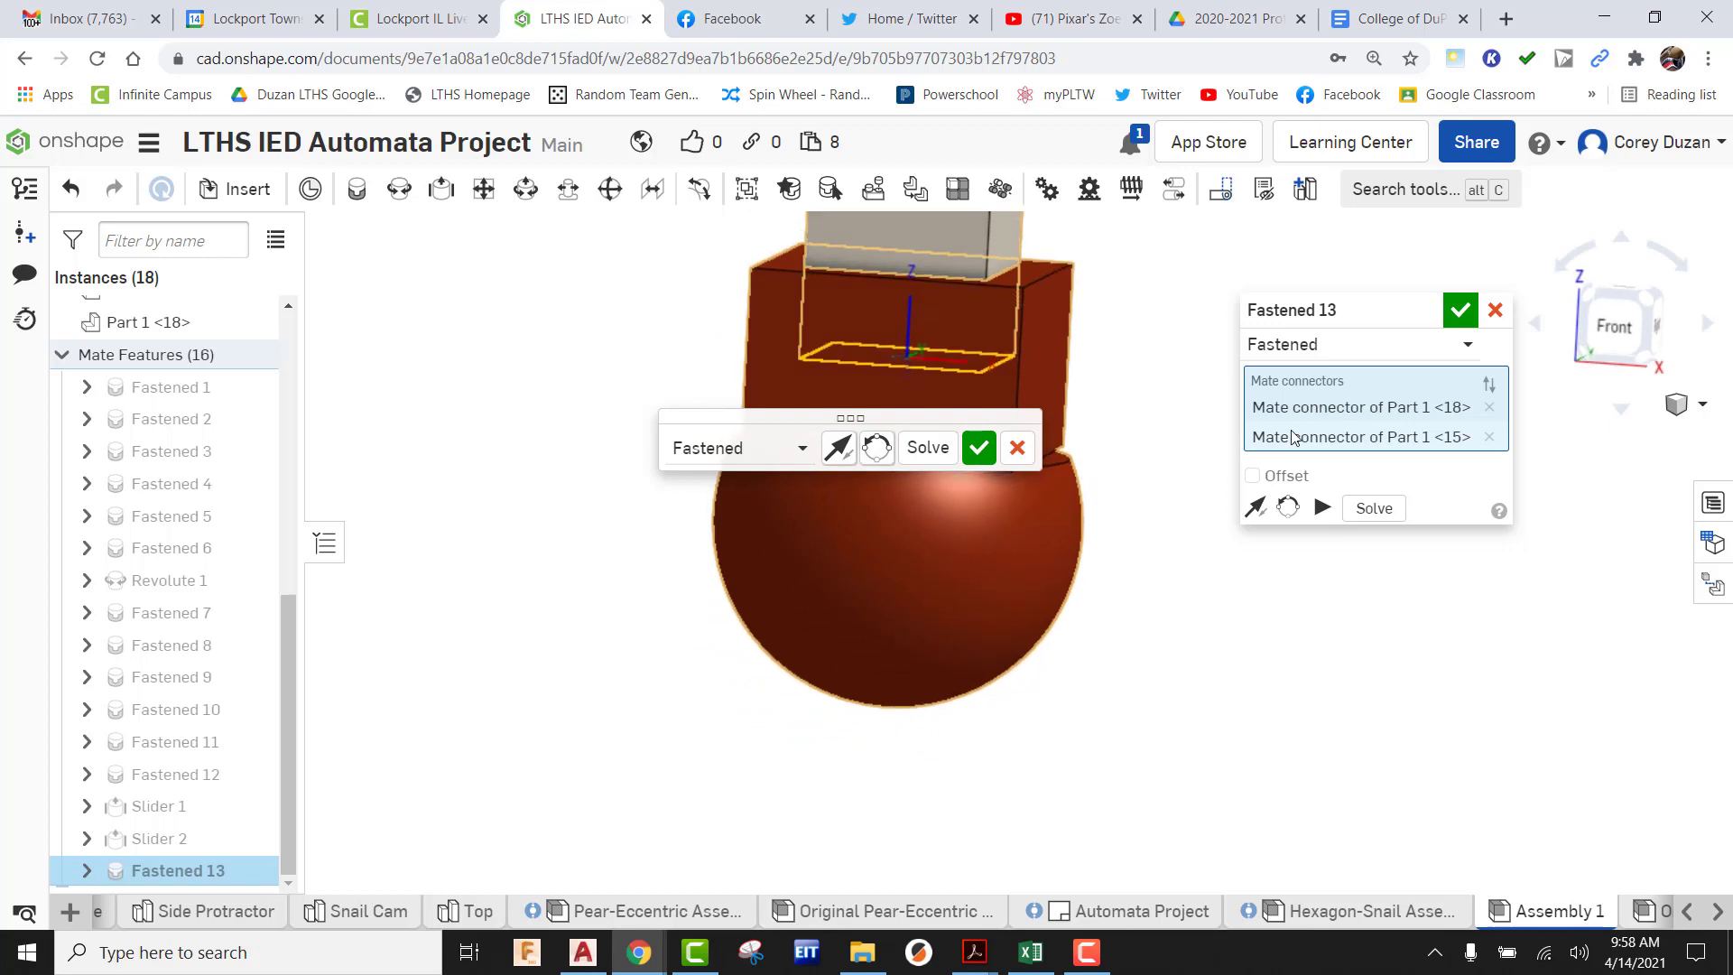
click(979, 446)
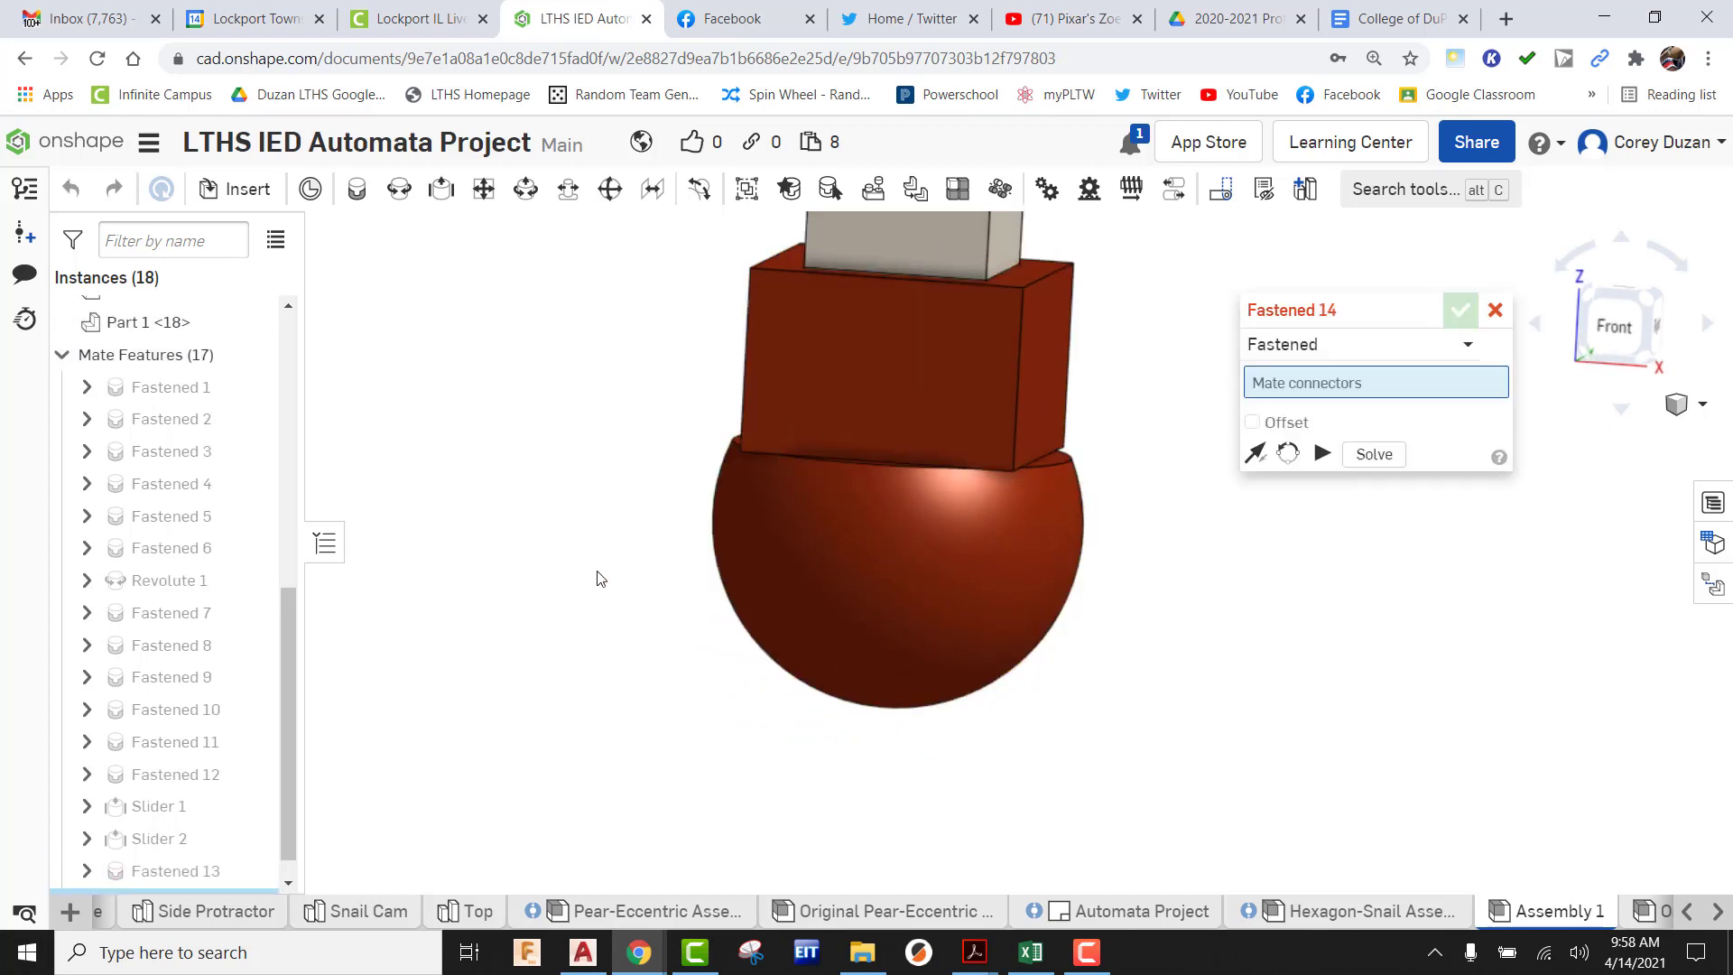
Fasten the other rod follower's square socket floor centre to the lower end centre of the follower rod above the pear cam
scroll(599, 579, down, 5)
scroll(1519, 727, up, 5)
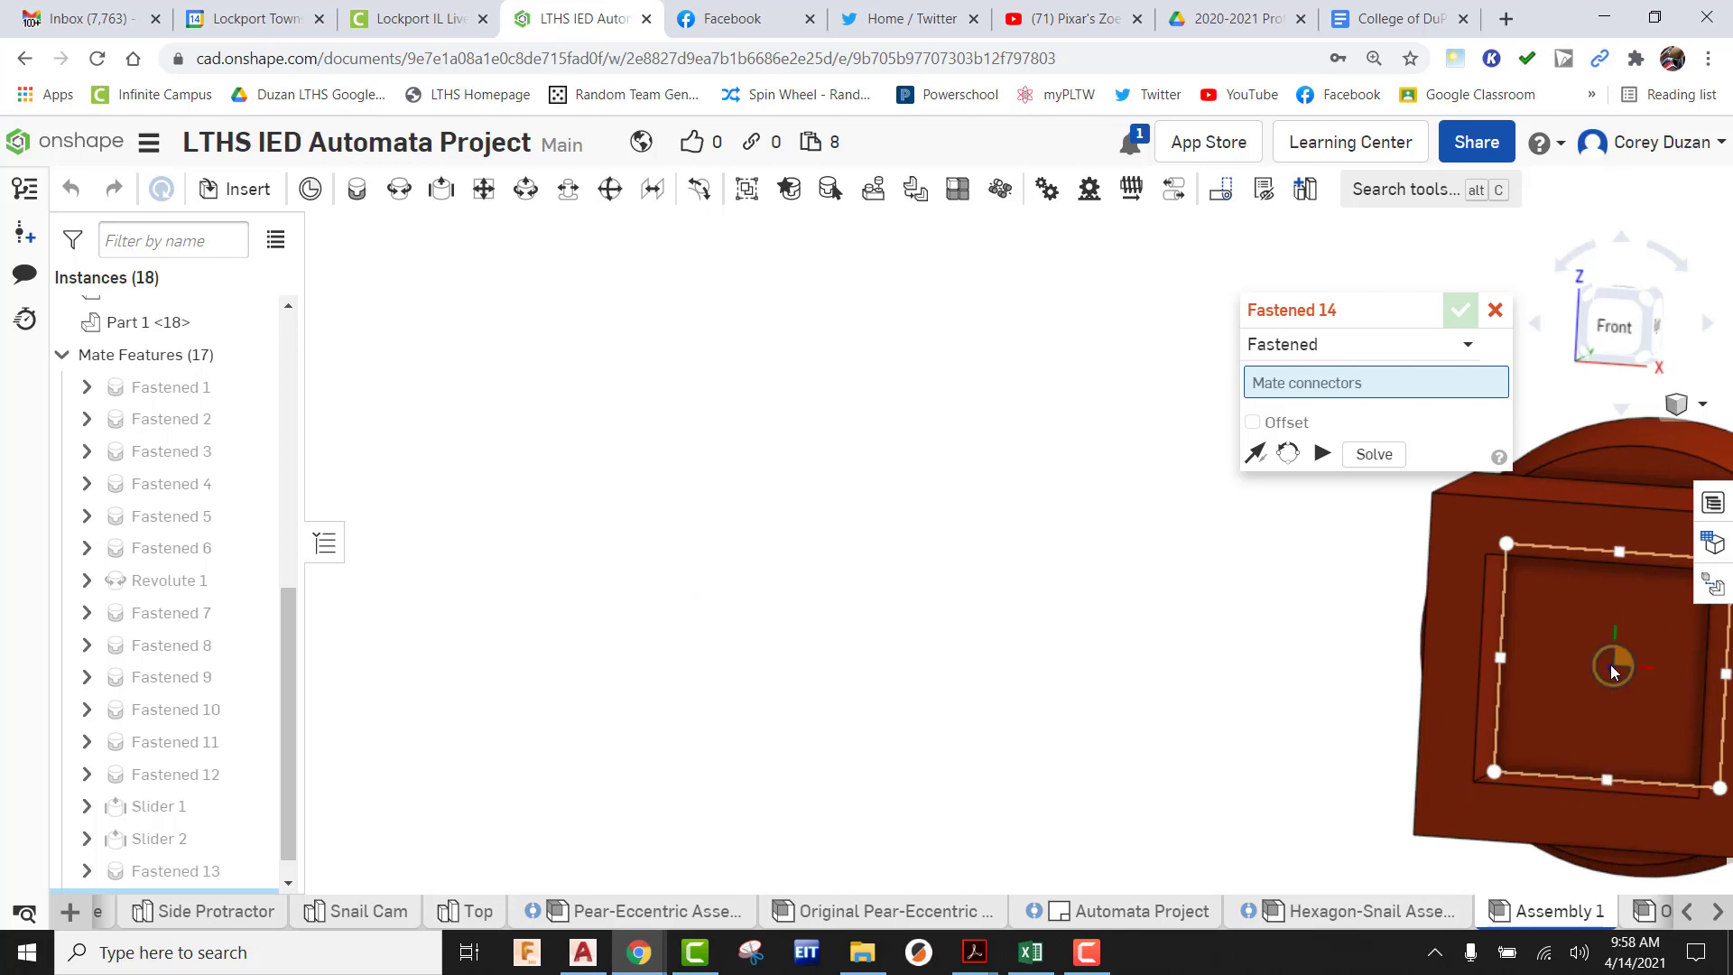
click(1613, 668)
scroll(1610, 666, down, 5)
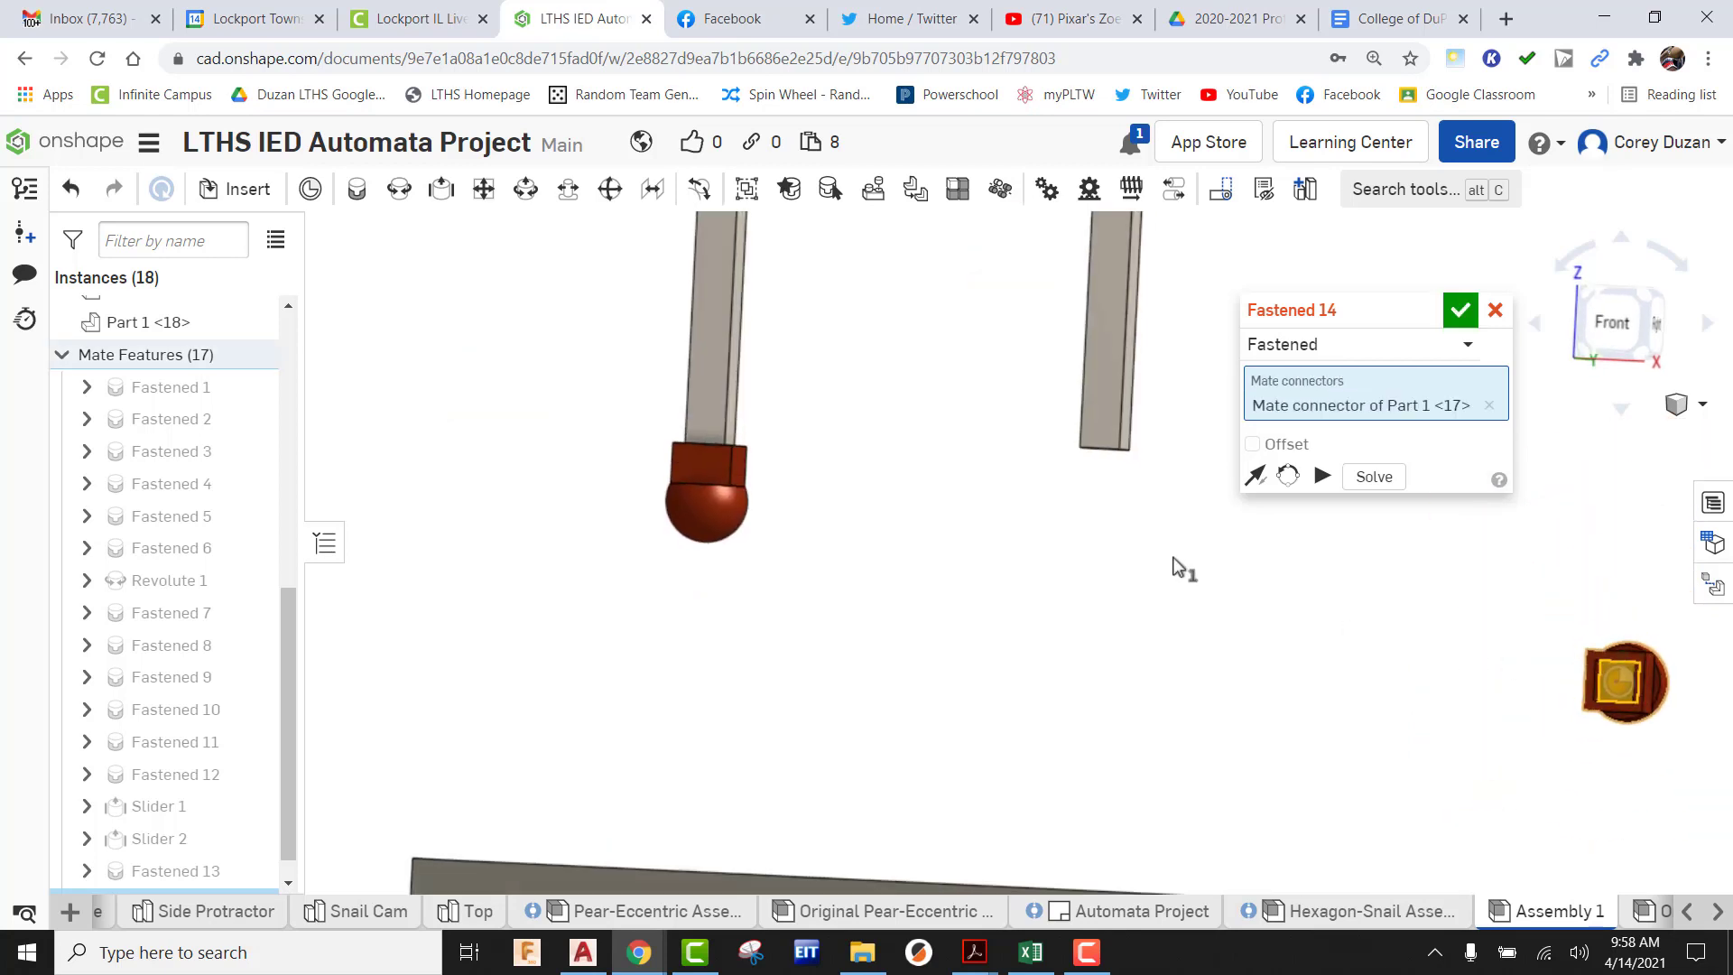
right_drag(1173, 558, 1163, 534)
scroll(1087, 401, up, 6)
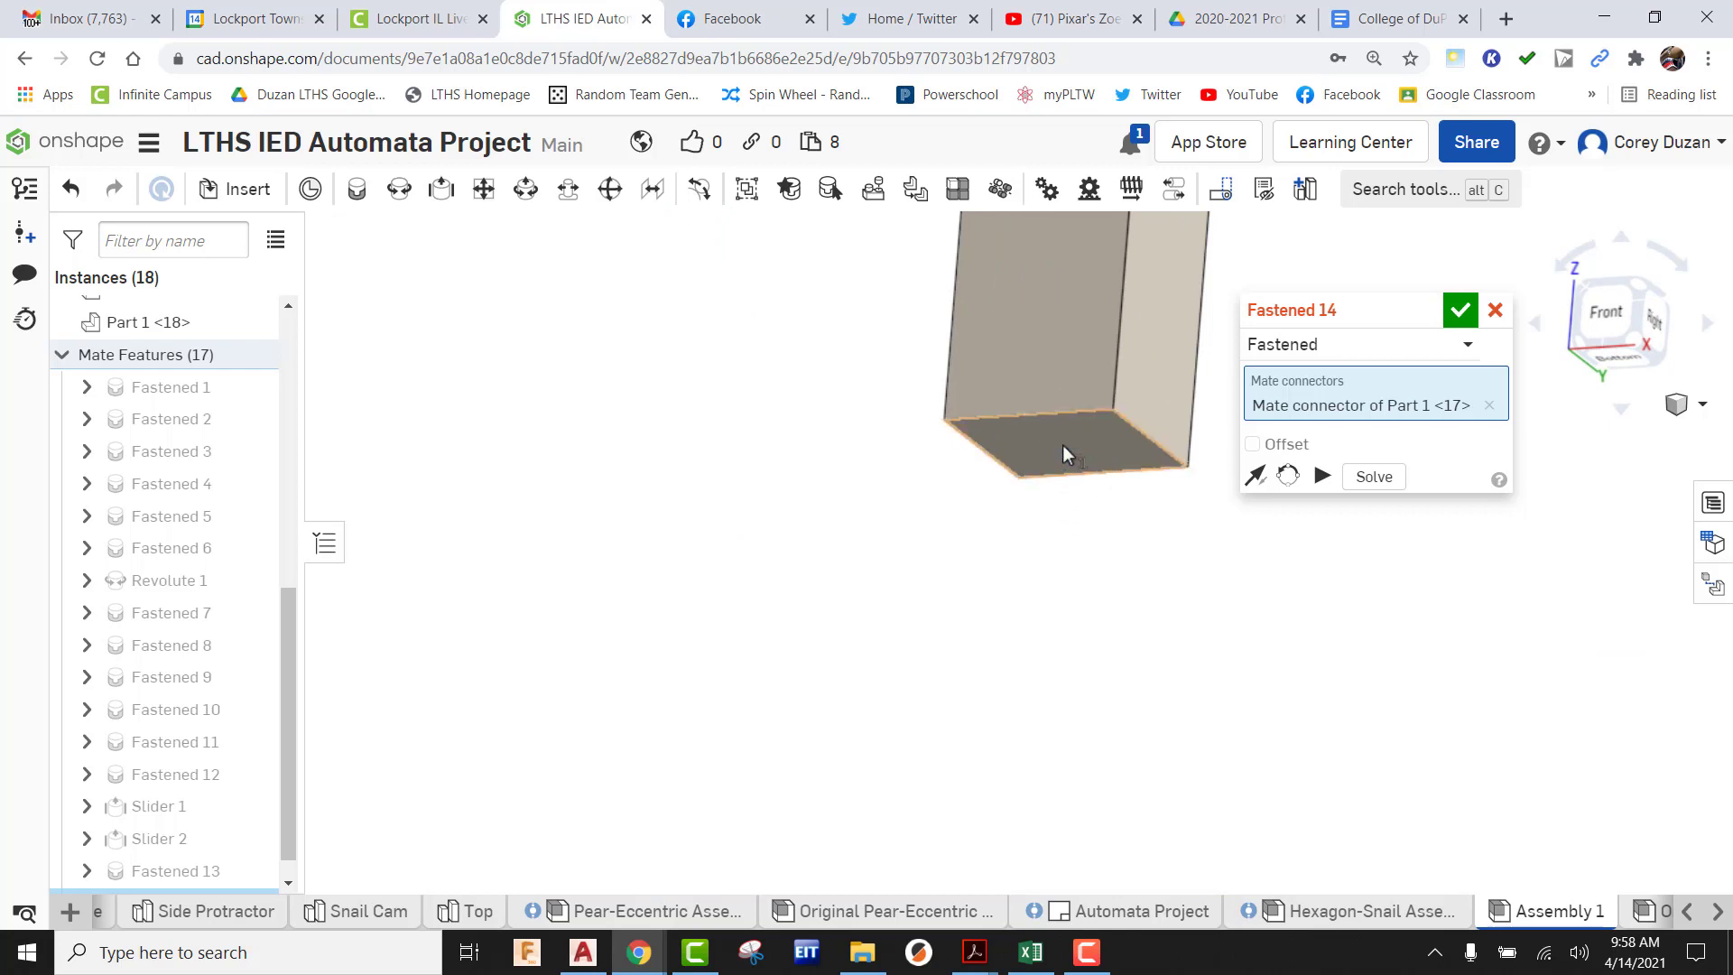
click(1063, 446)
mouse_move(1336, 780)
right_down()
mouse_move(1331, 800)
mouse_move(1337, 786)
right_up()
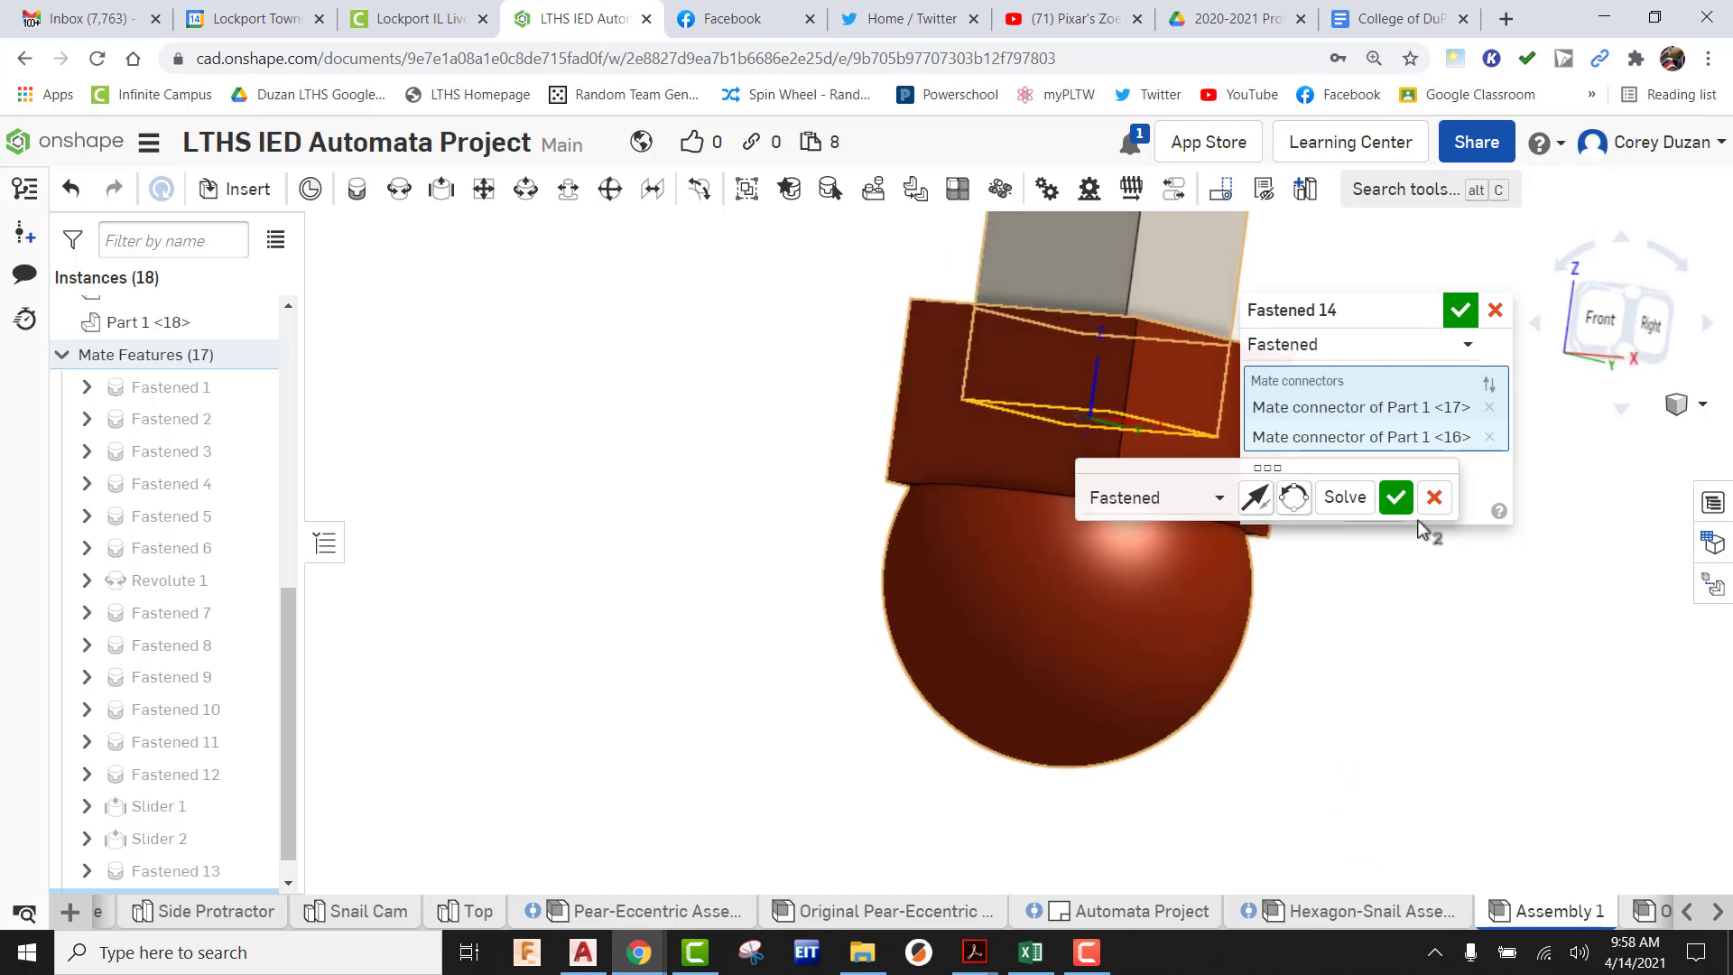
click(1396, 498)
click(1495, 311)
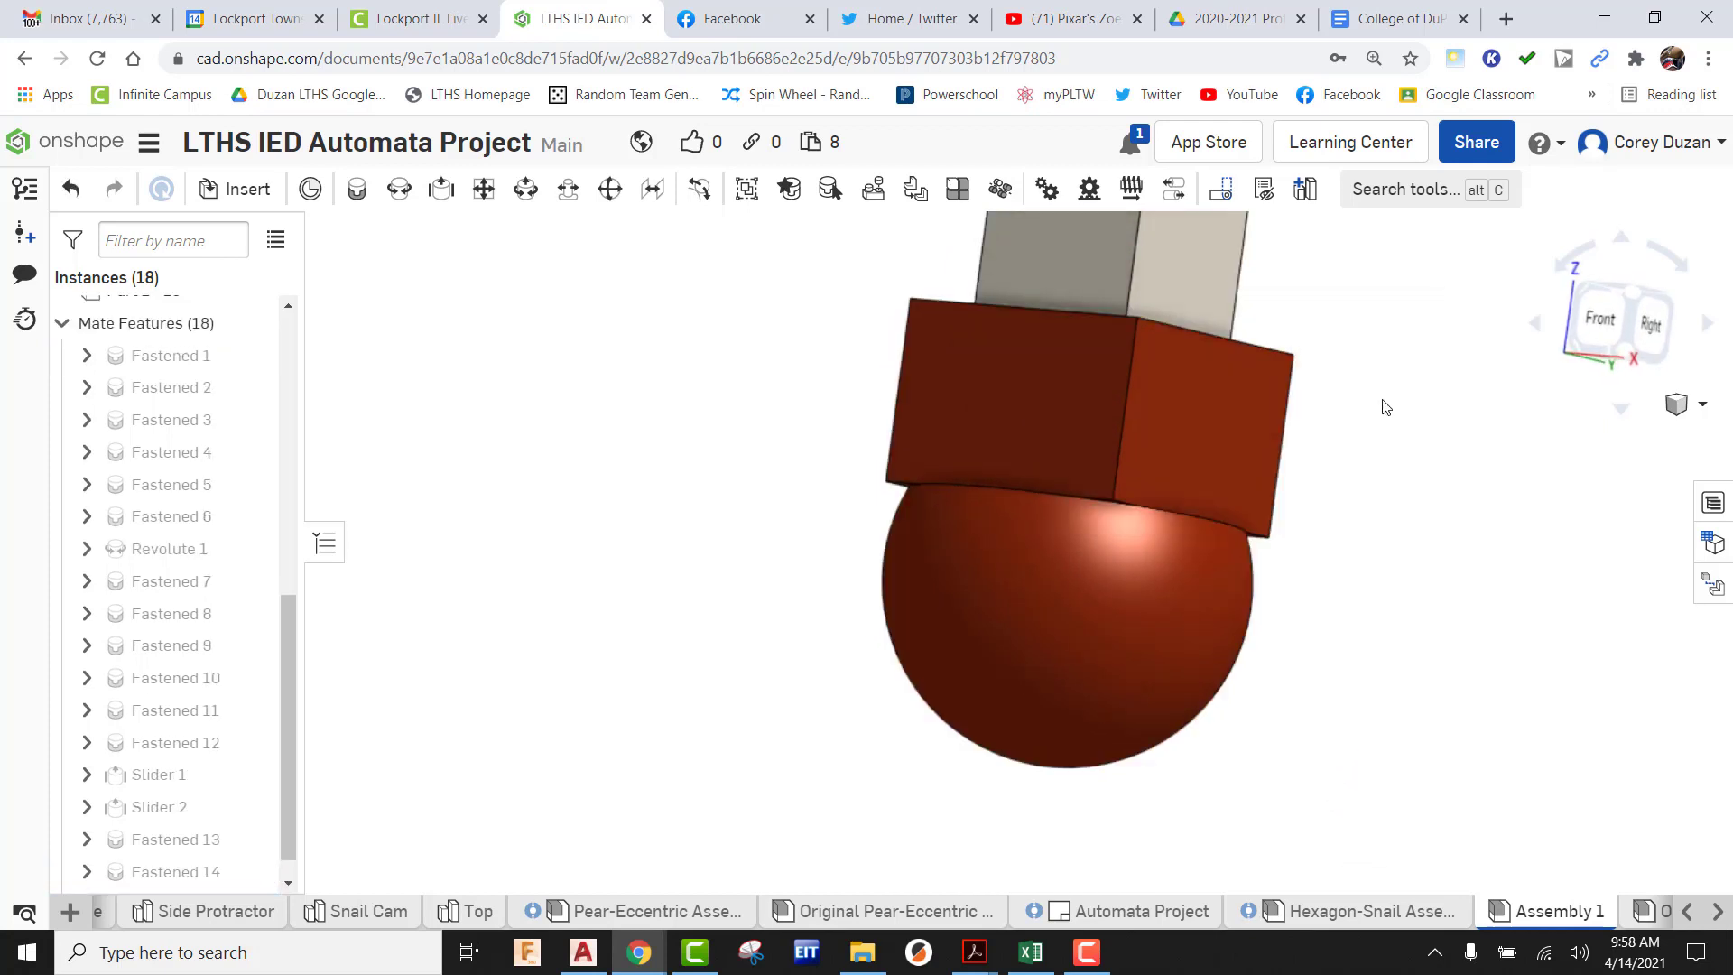
Slide both follower rods down through their guides so the followers sit inside the box
scroll(1105, 461, down, 10)
mouse_move(1285, 601)
right_down()
mouse_move(1249, 587)
mouse_move(1302, 600)
right_up()
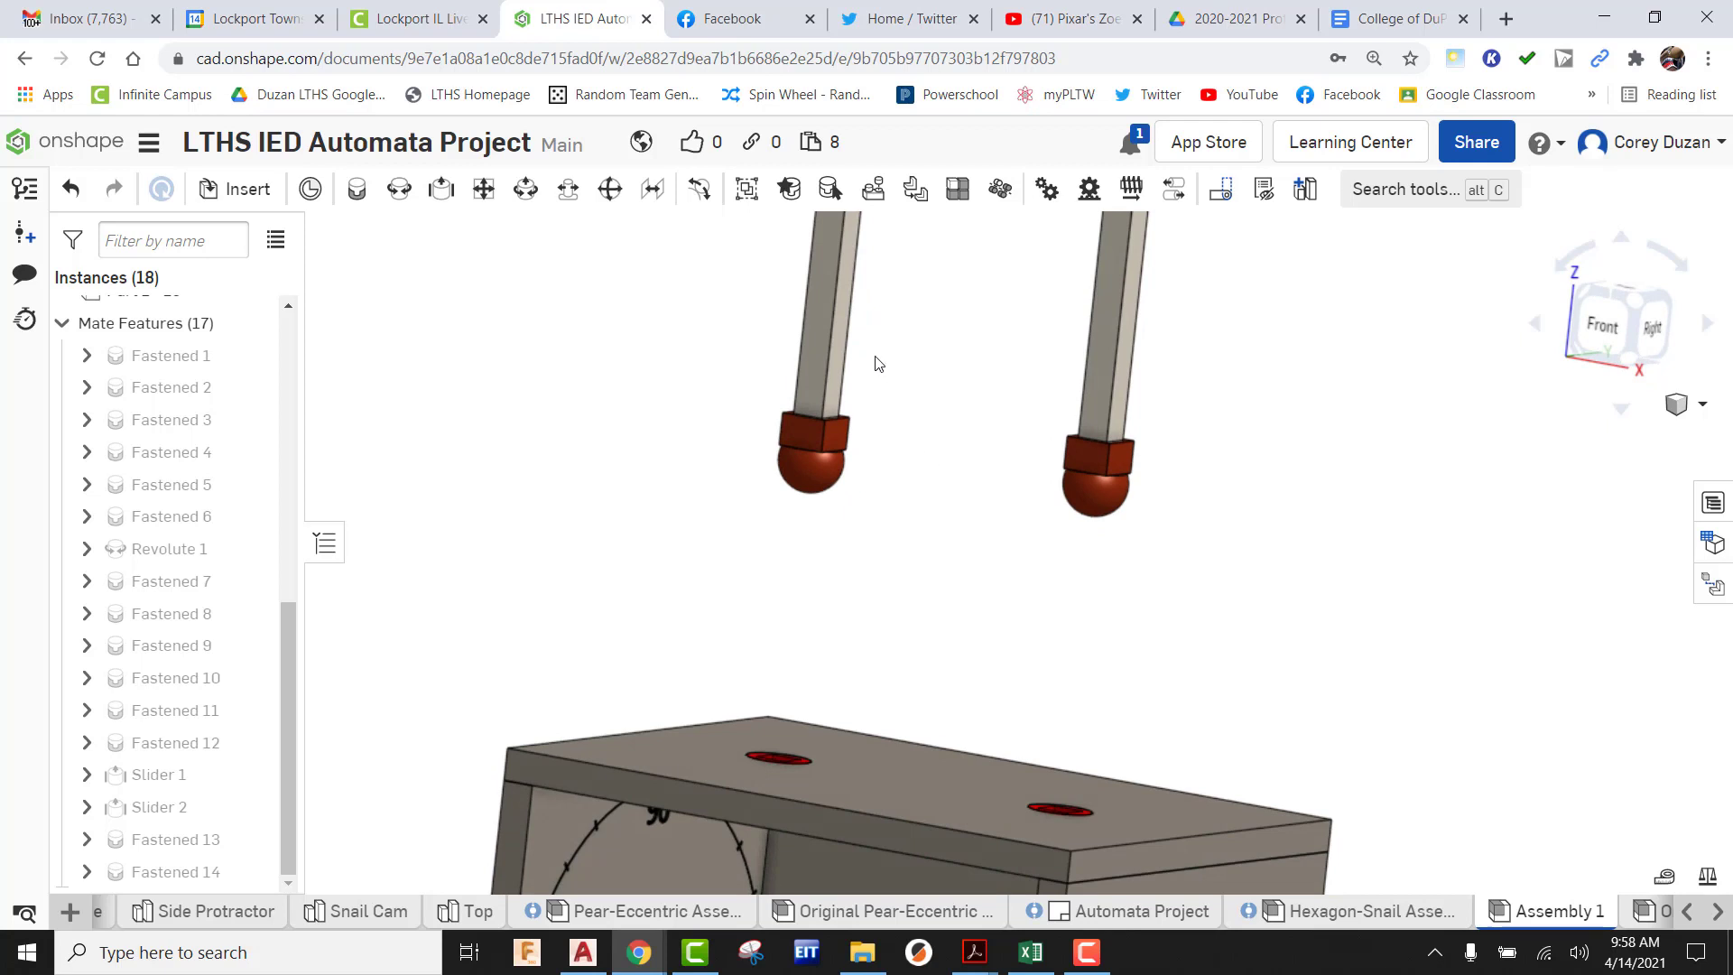
drag(836, 328, 789, 739)
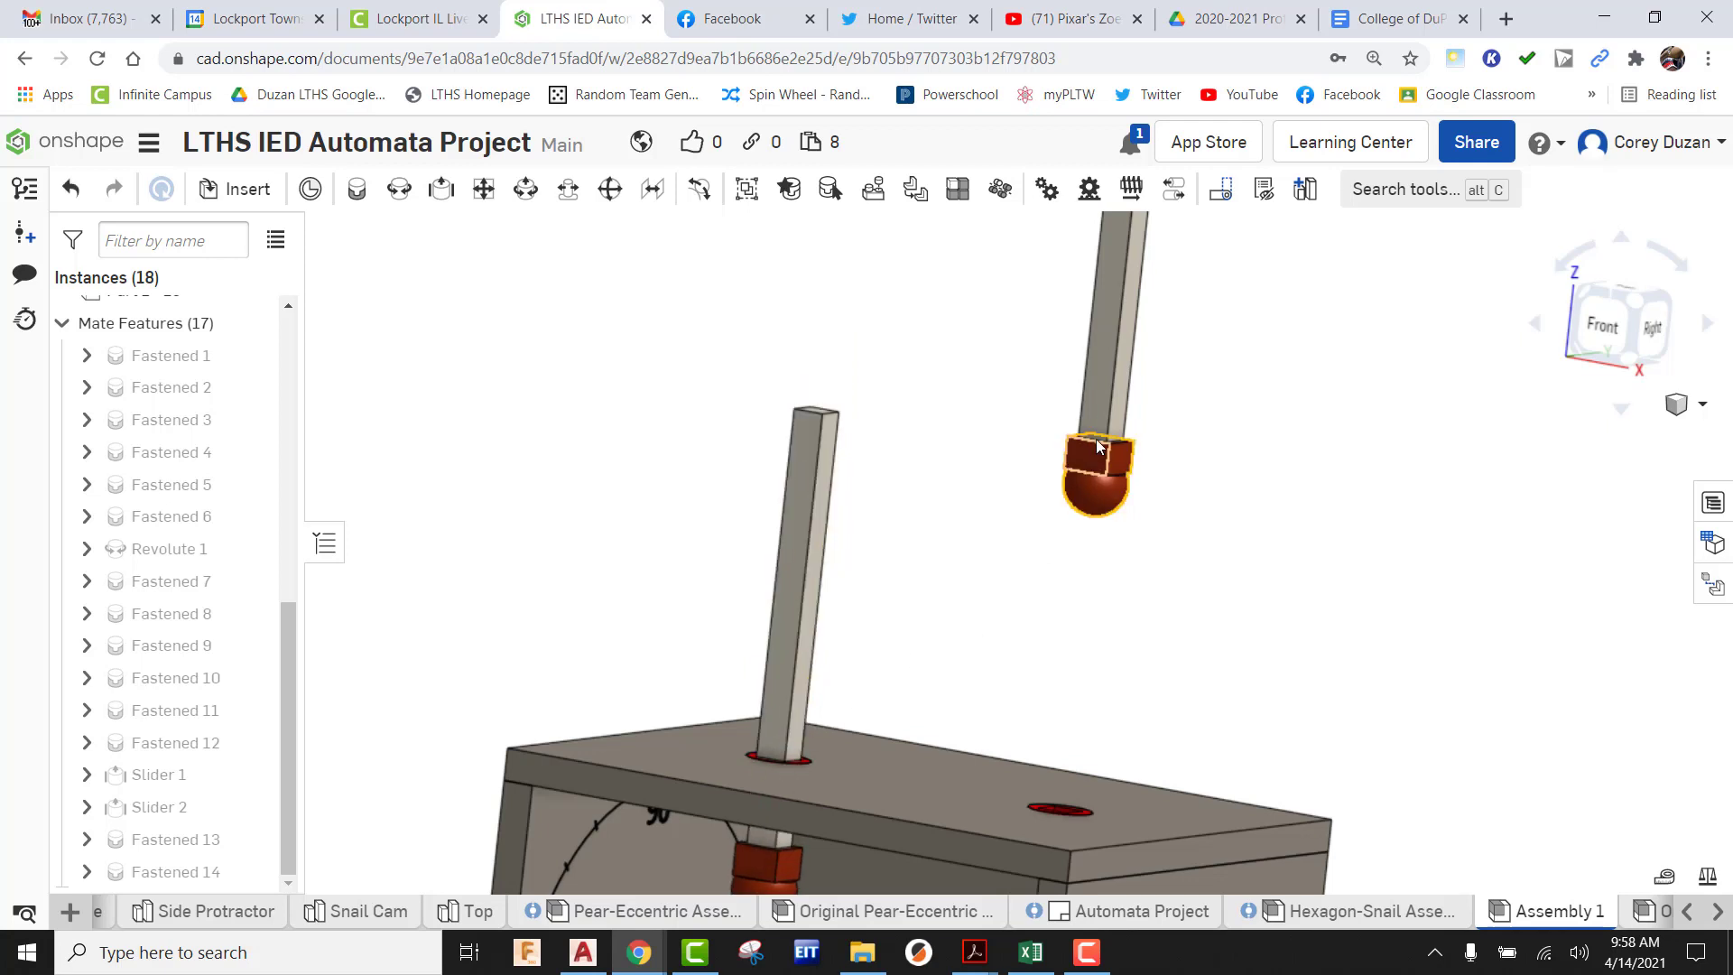
drag(1096, 439, 1064, 674)
drag(1044, 785, 1040, 823)
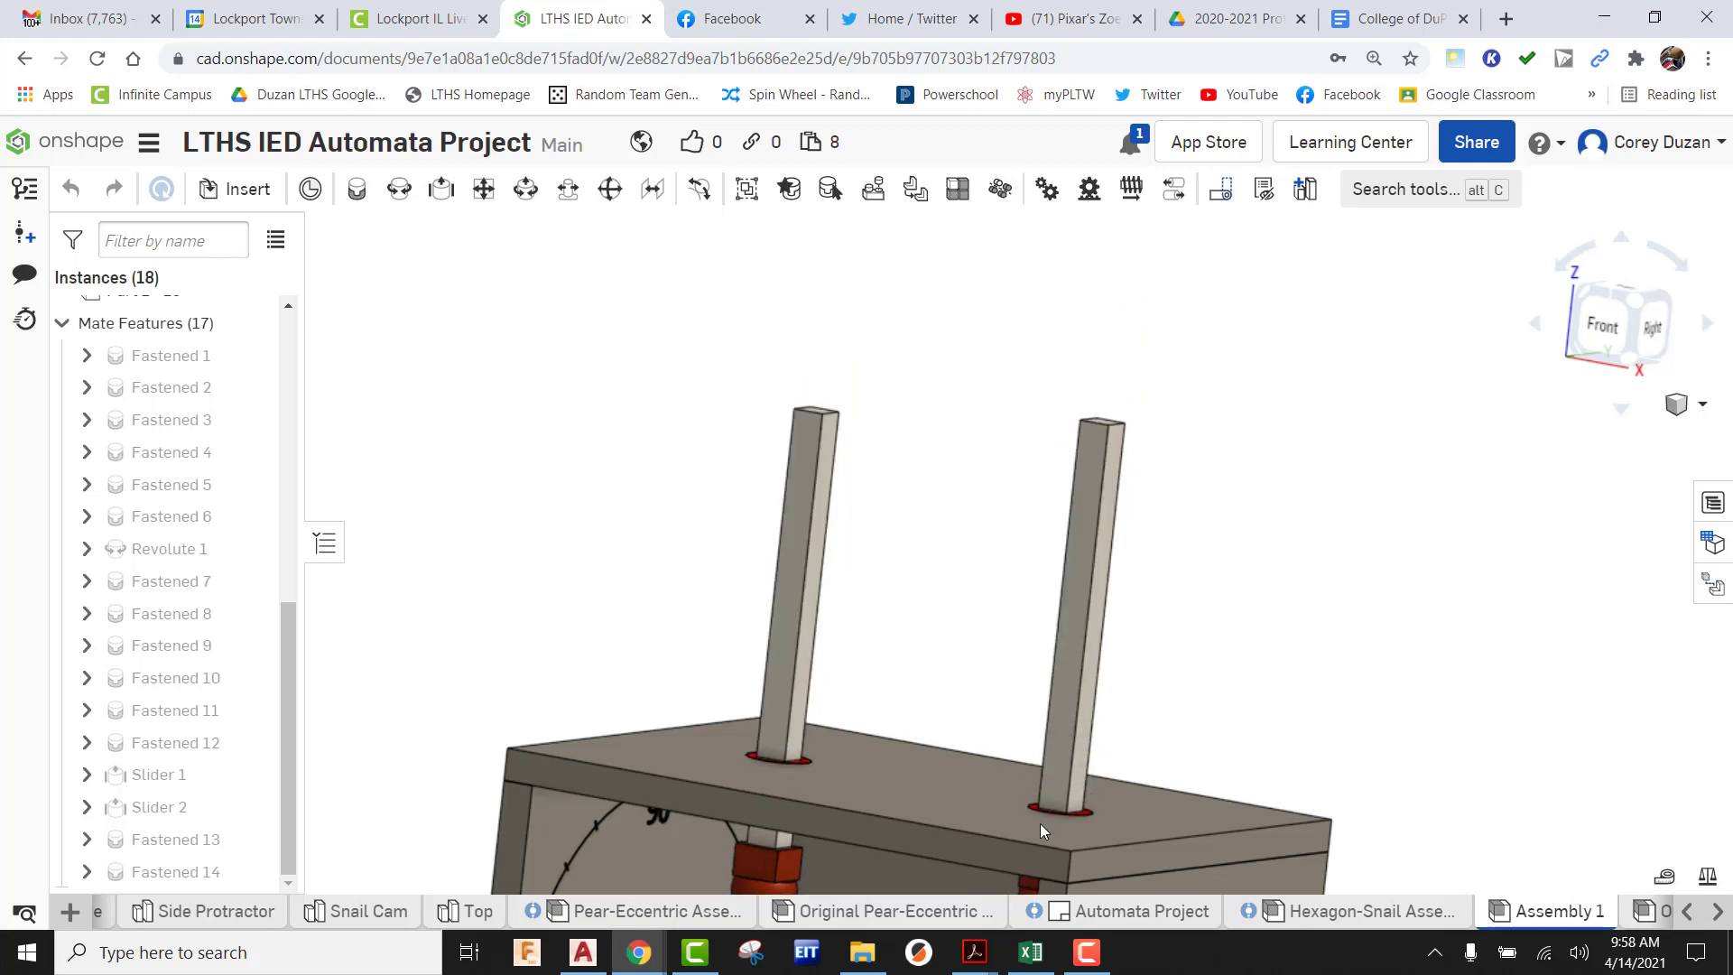
Raise the follower above the eccentric cam until its rounded end is clear of the cam
scroll(963, 615, down, 2)
middle_drag(963, 614, 1002, 347)
scroll(957, 558, up, 7)
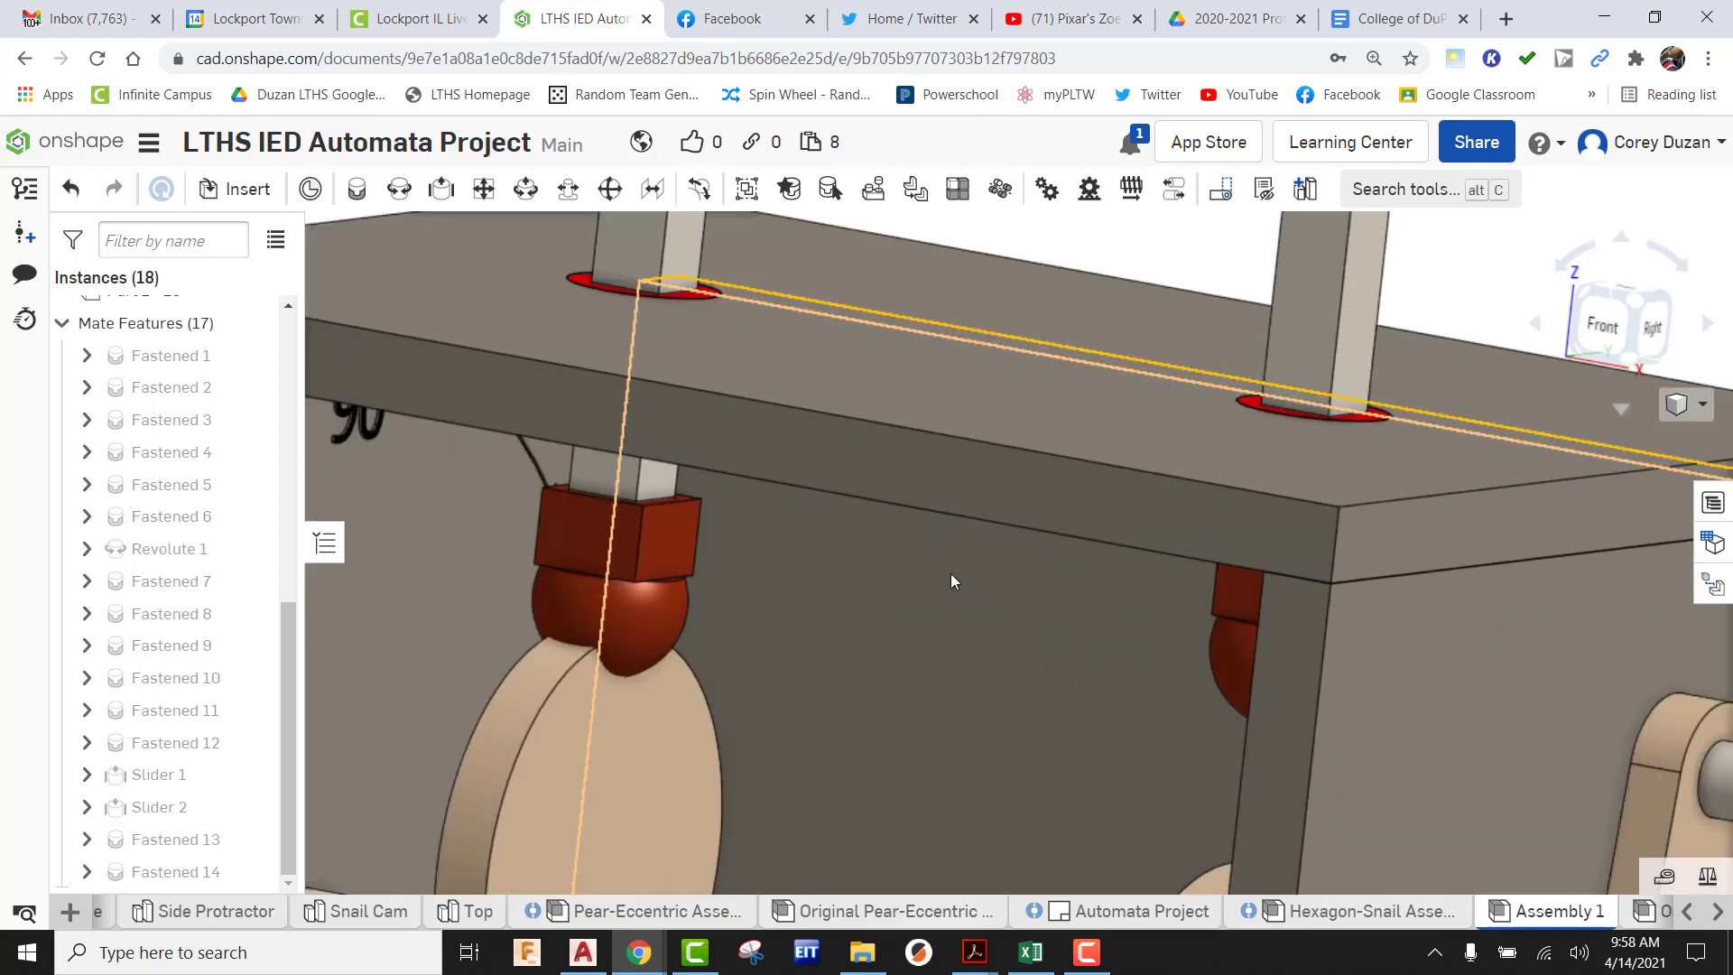
middle_drag(956, 623, 1463, 640)
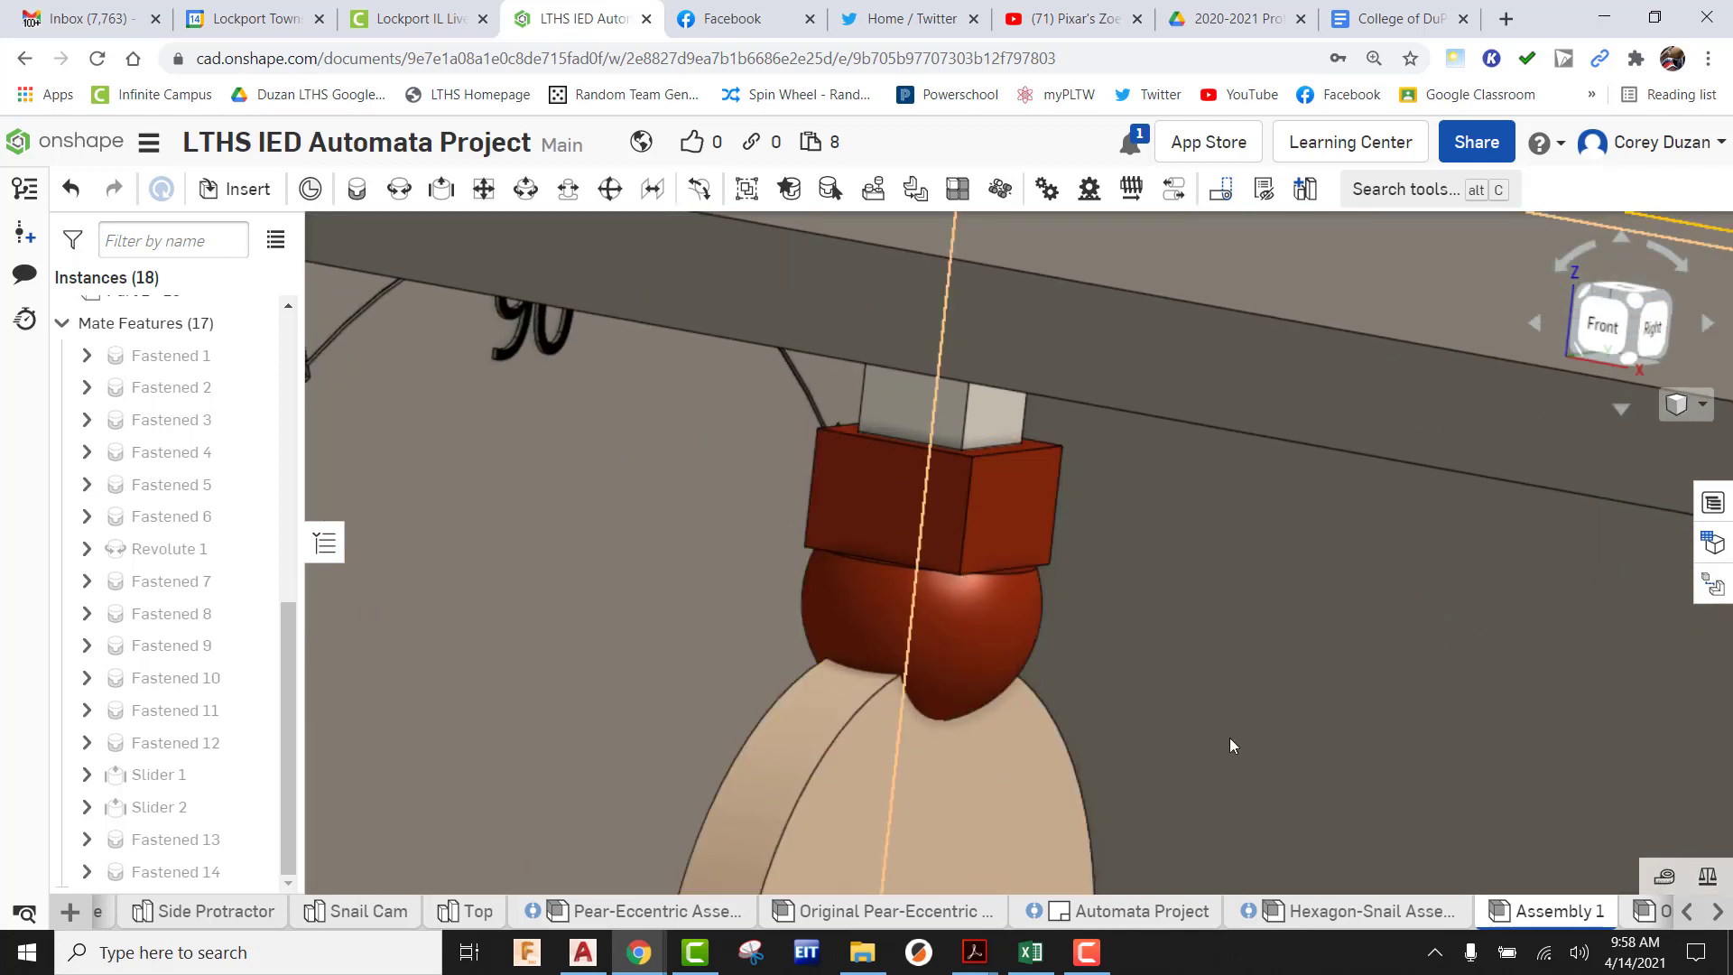
drag(1013, 515, 1034, 408)
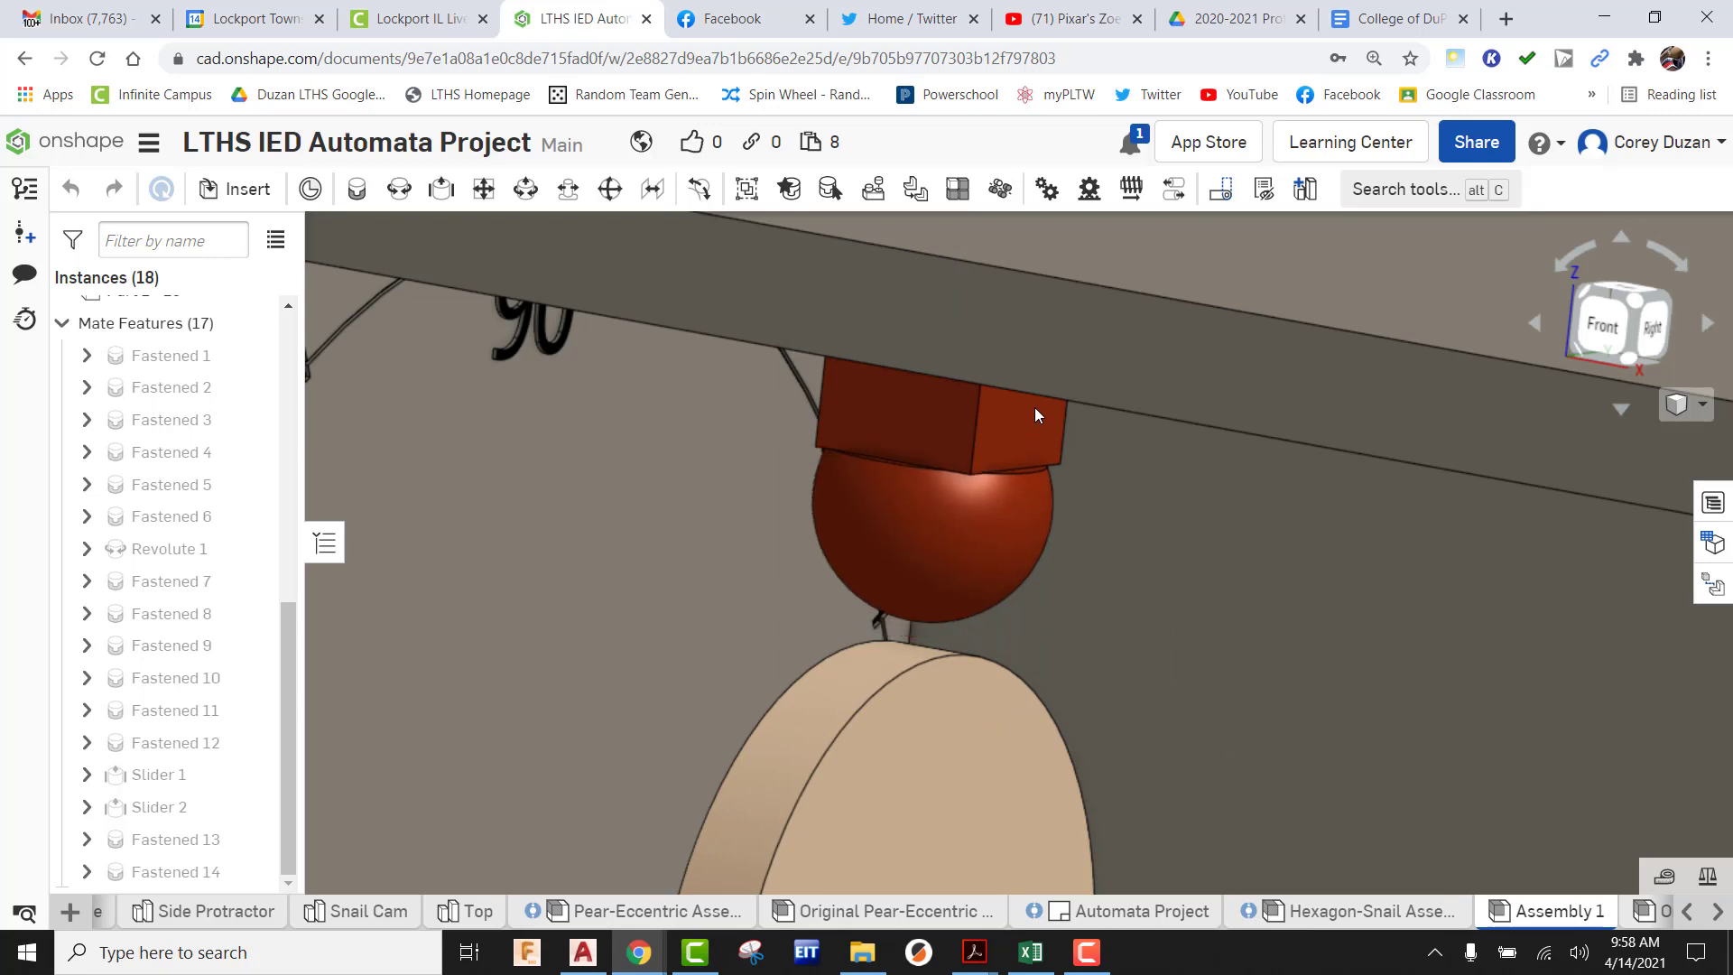
Add a Tangent mate between the first follower's spherical face and the eccentric cam's rim, flipped so the follower rests on top of the cam
scroll(1173, 609, down, 5)
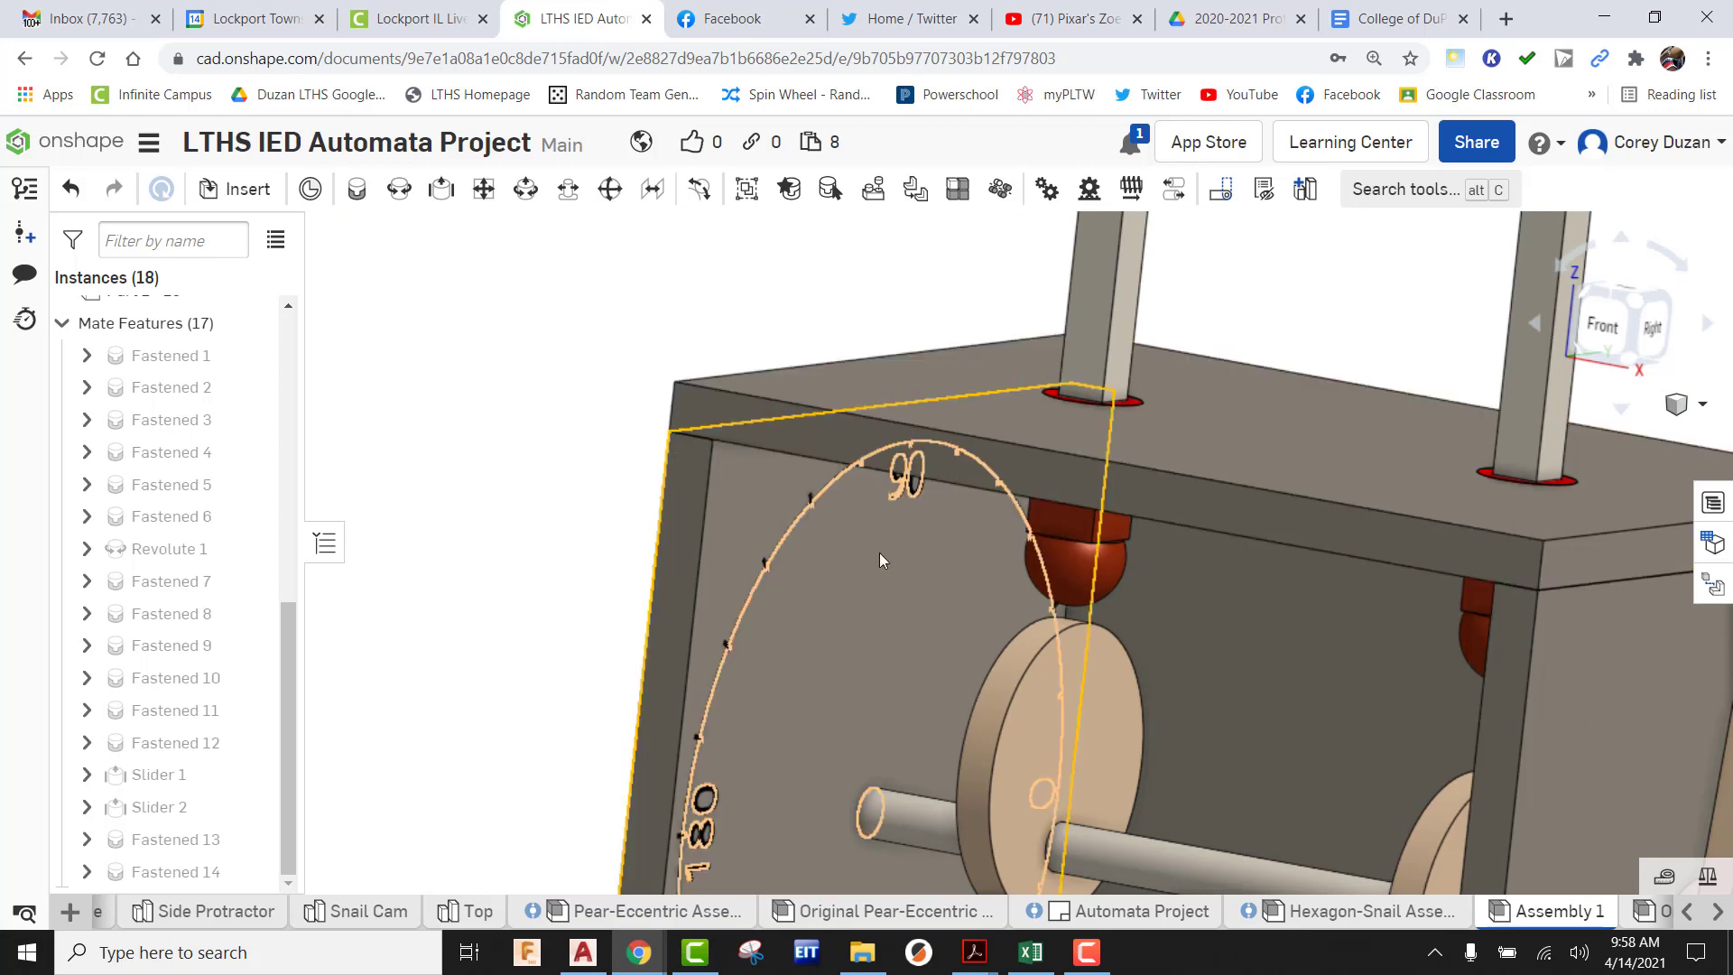
click(700, 191)
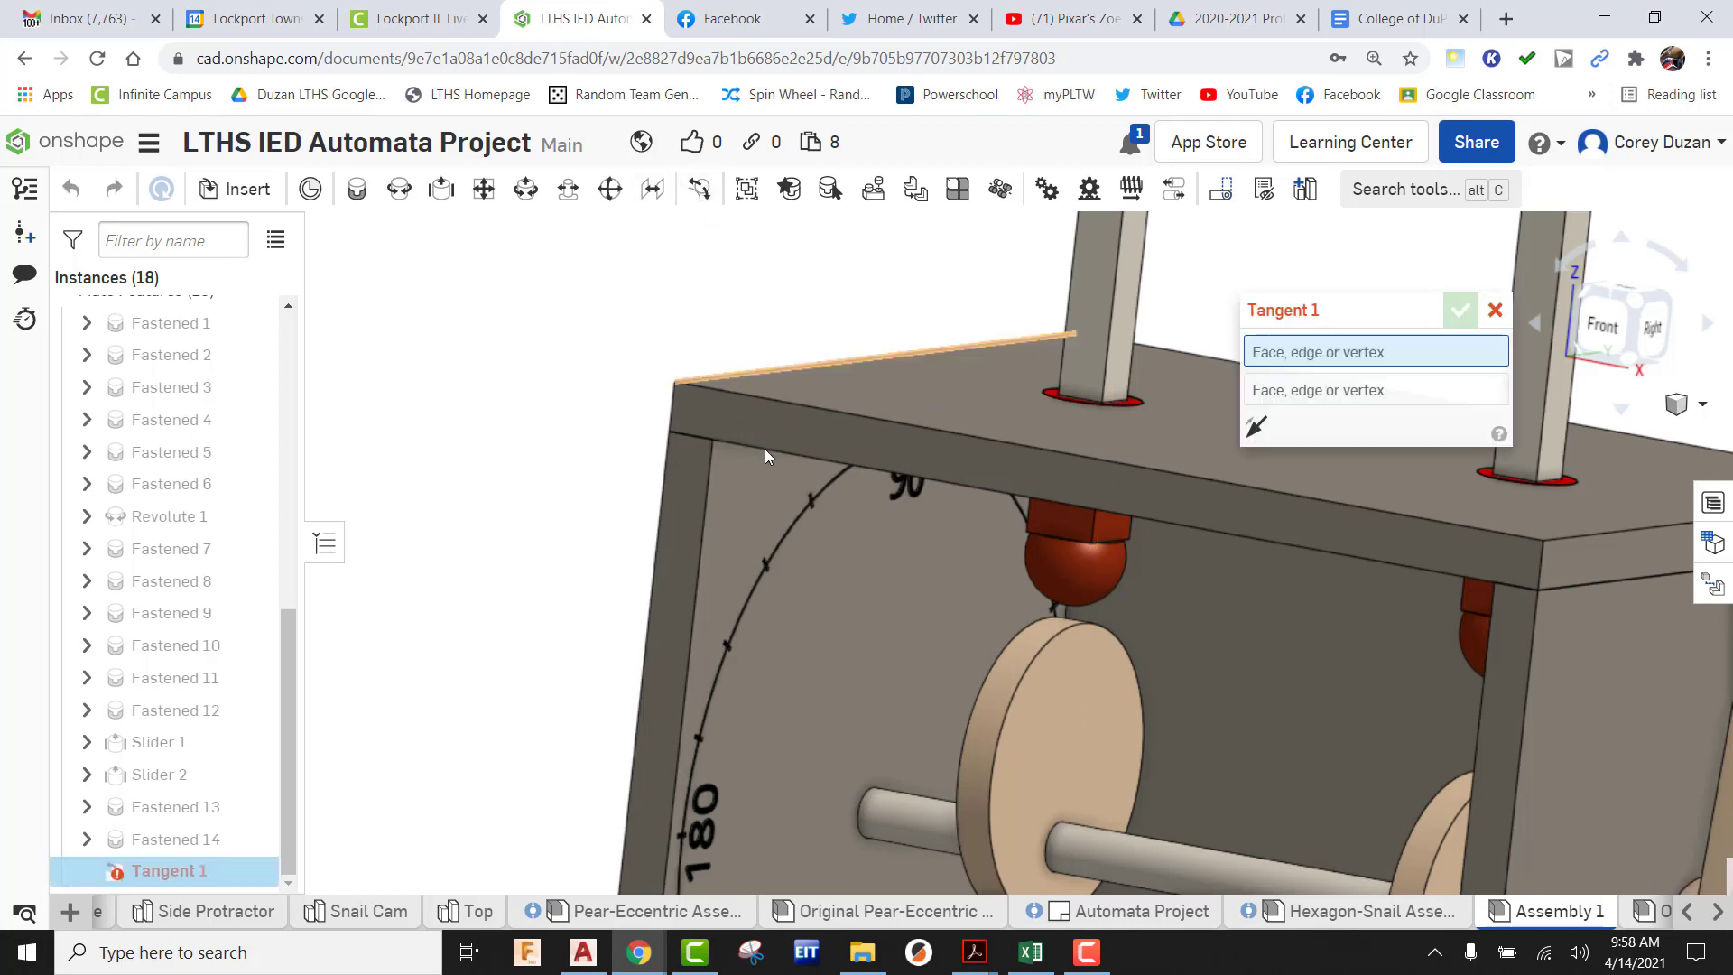
click(1094, 588)
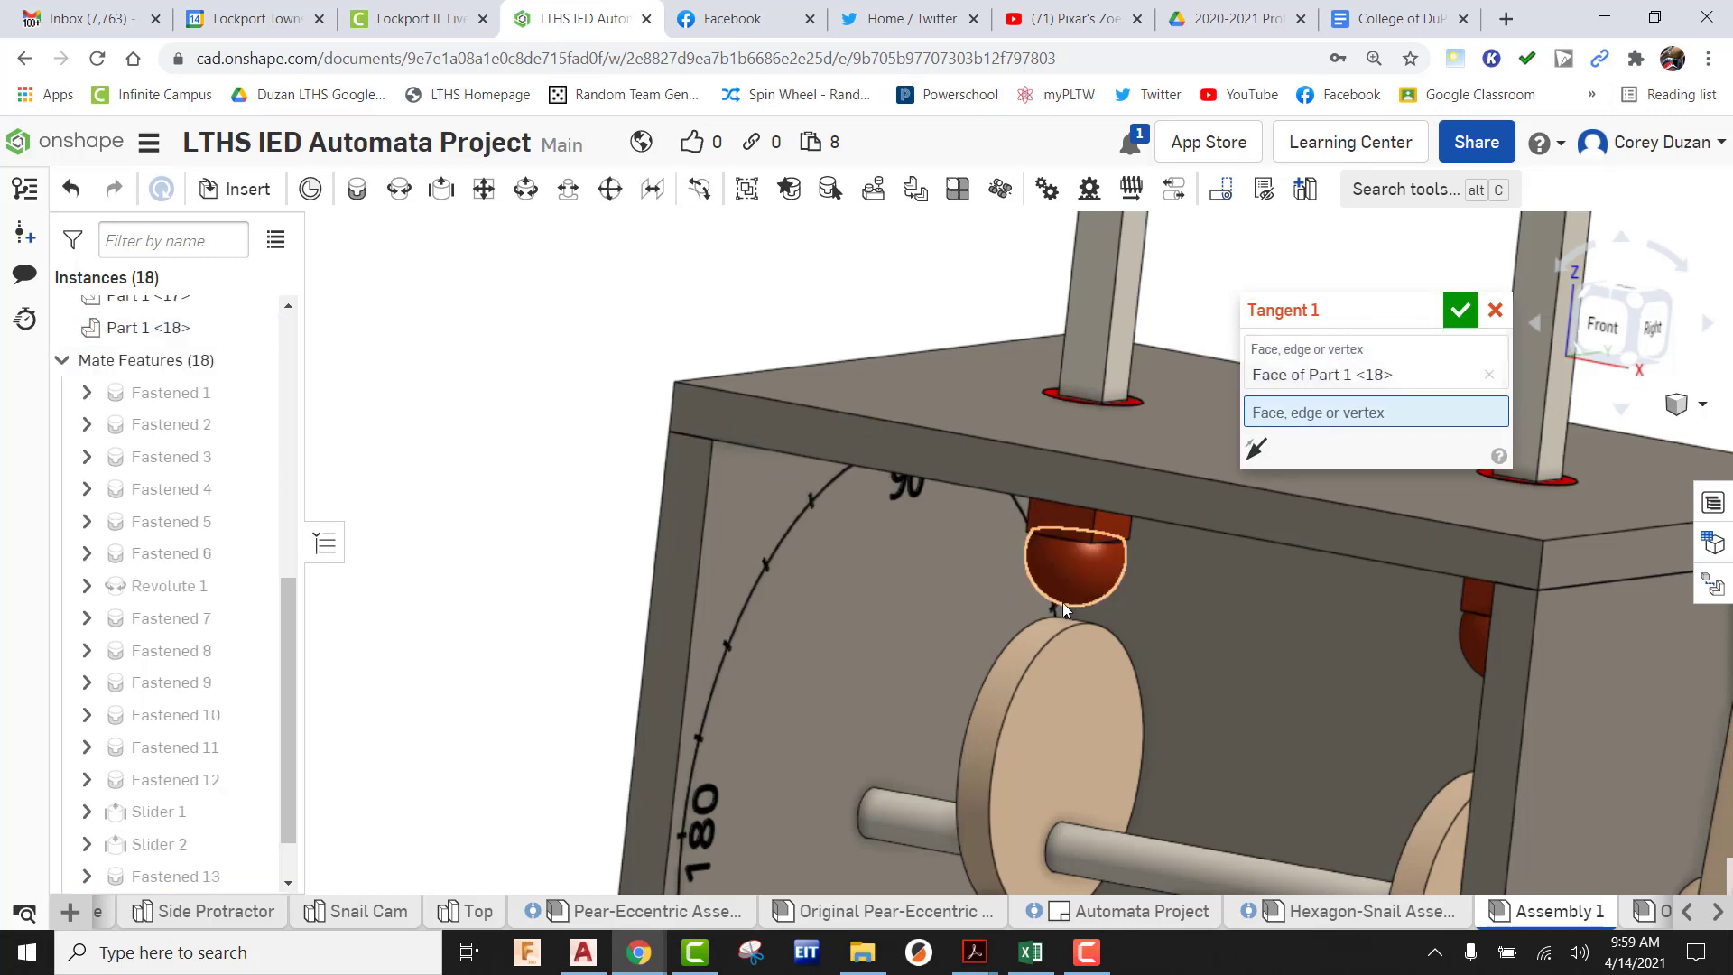
click(1041, 632)
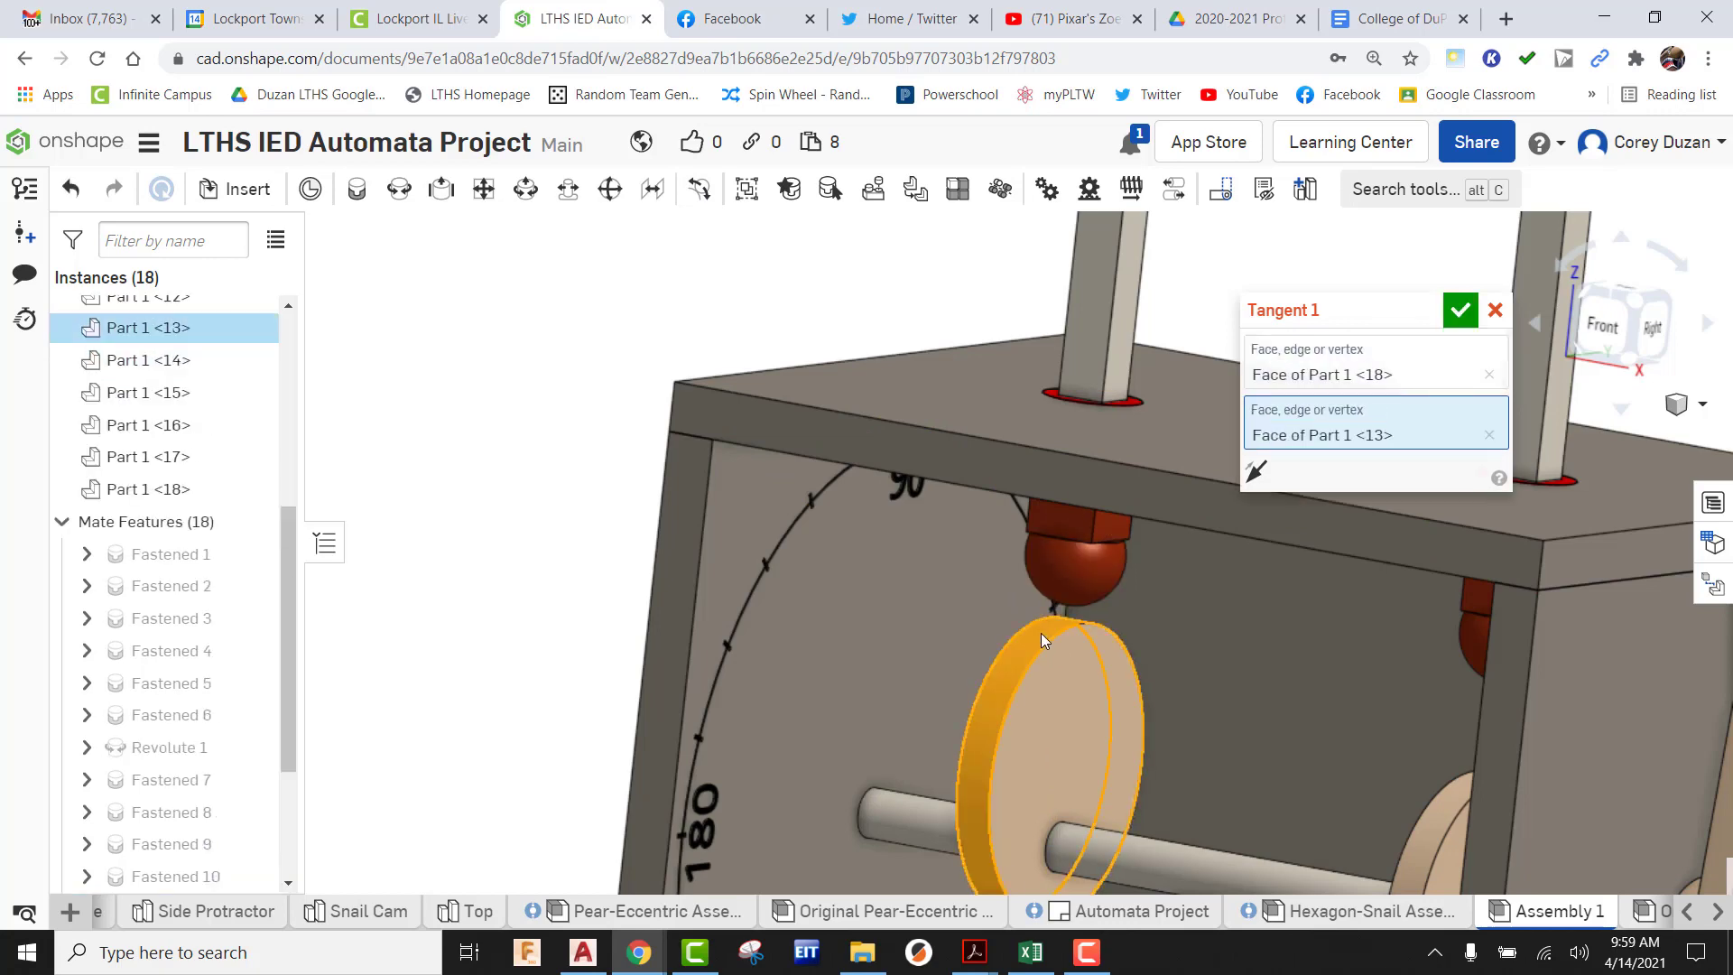
scroll(1075, 648, up, 5)
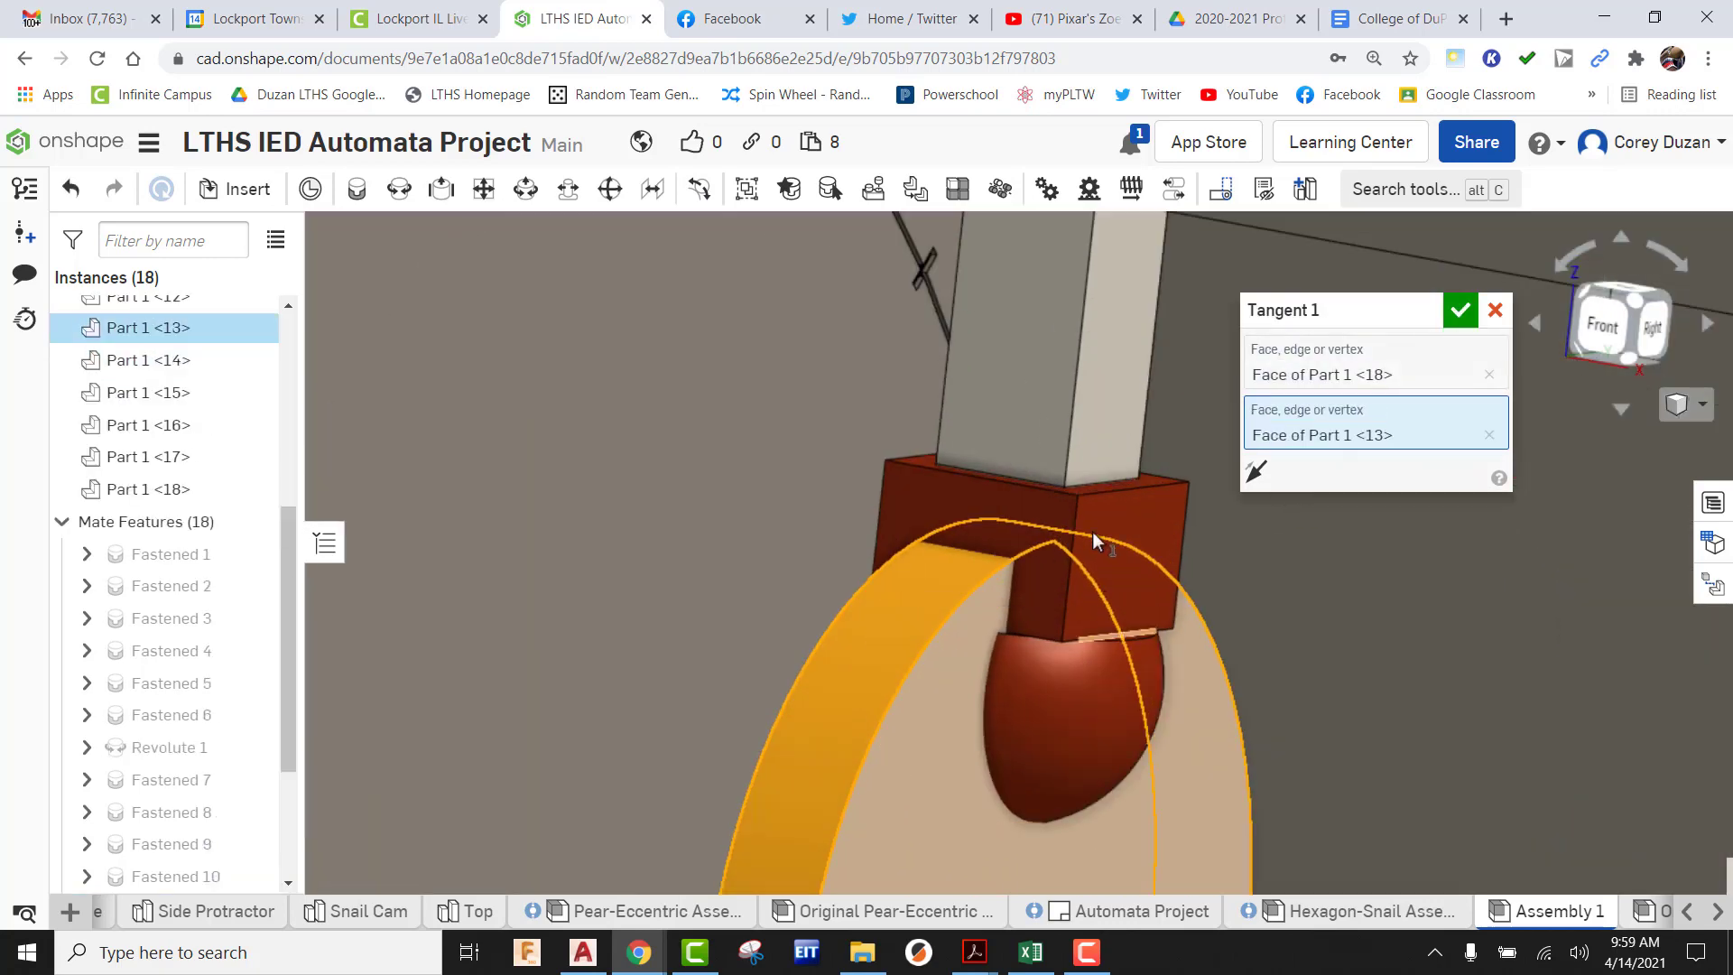
click(1255, 470)
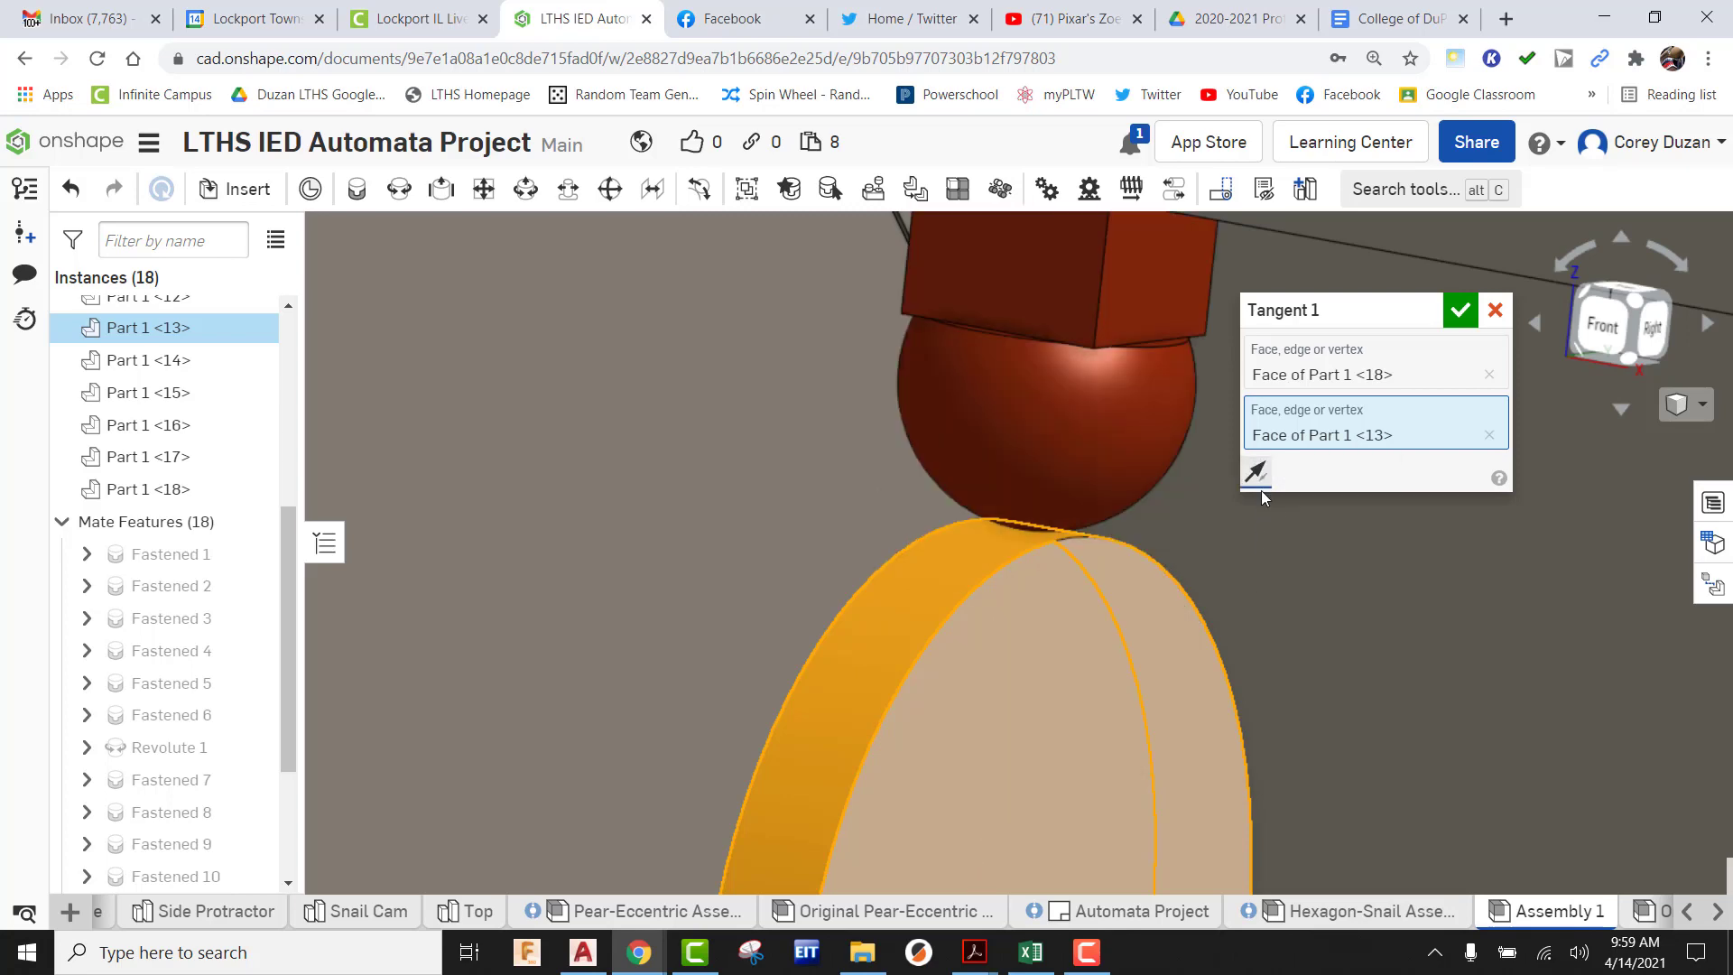
click(1460, 309)
Add a Tangent mate between the second follower's spherical face and the pear cam's outer edge face
scroll(1139, 490, down, 2)
scroll(1139, 490, down, 5)
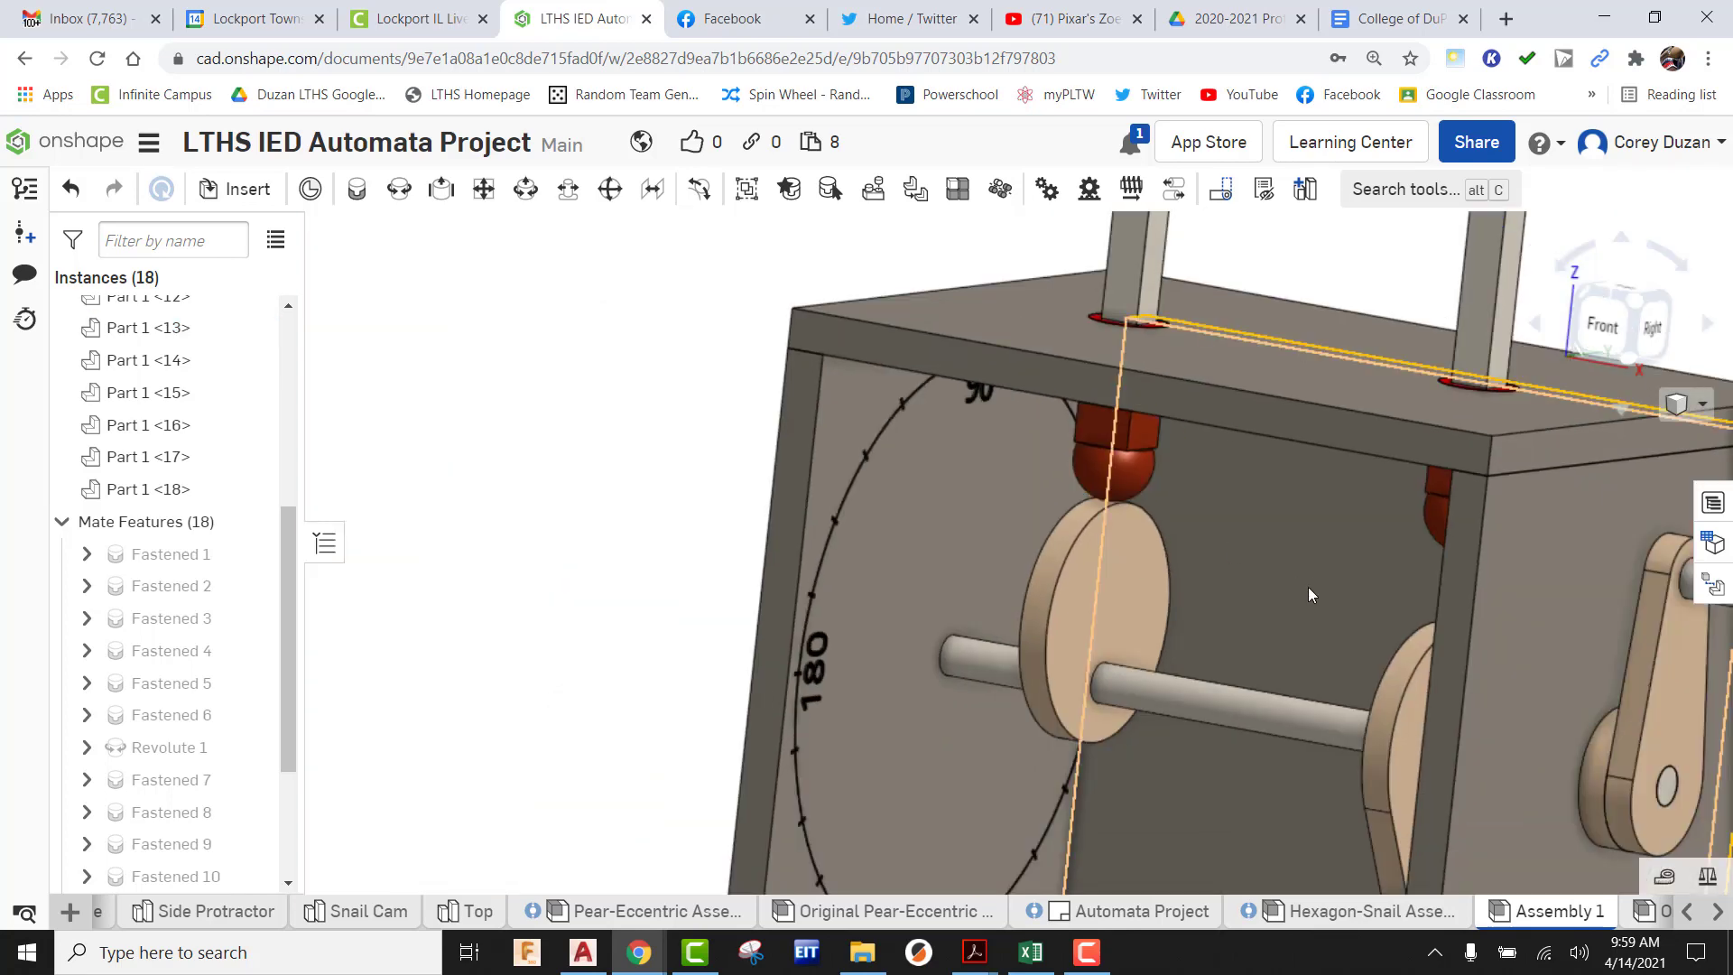
right_drag(1308, 586, 1363, 574)
middle_drag(1499, 619, 848, 577)
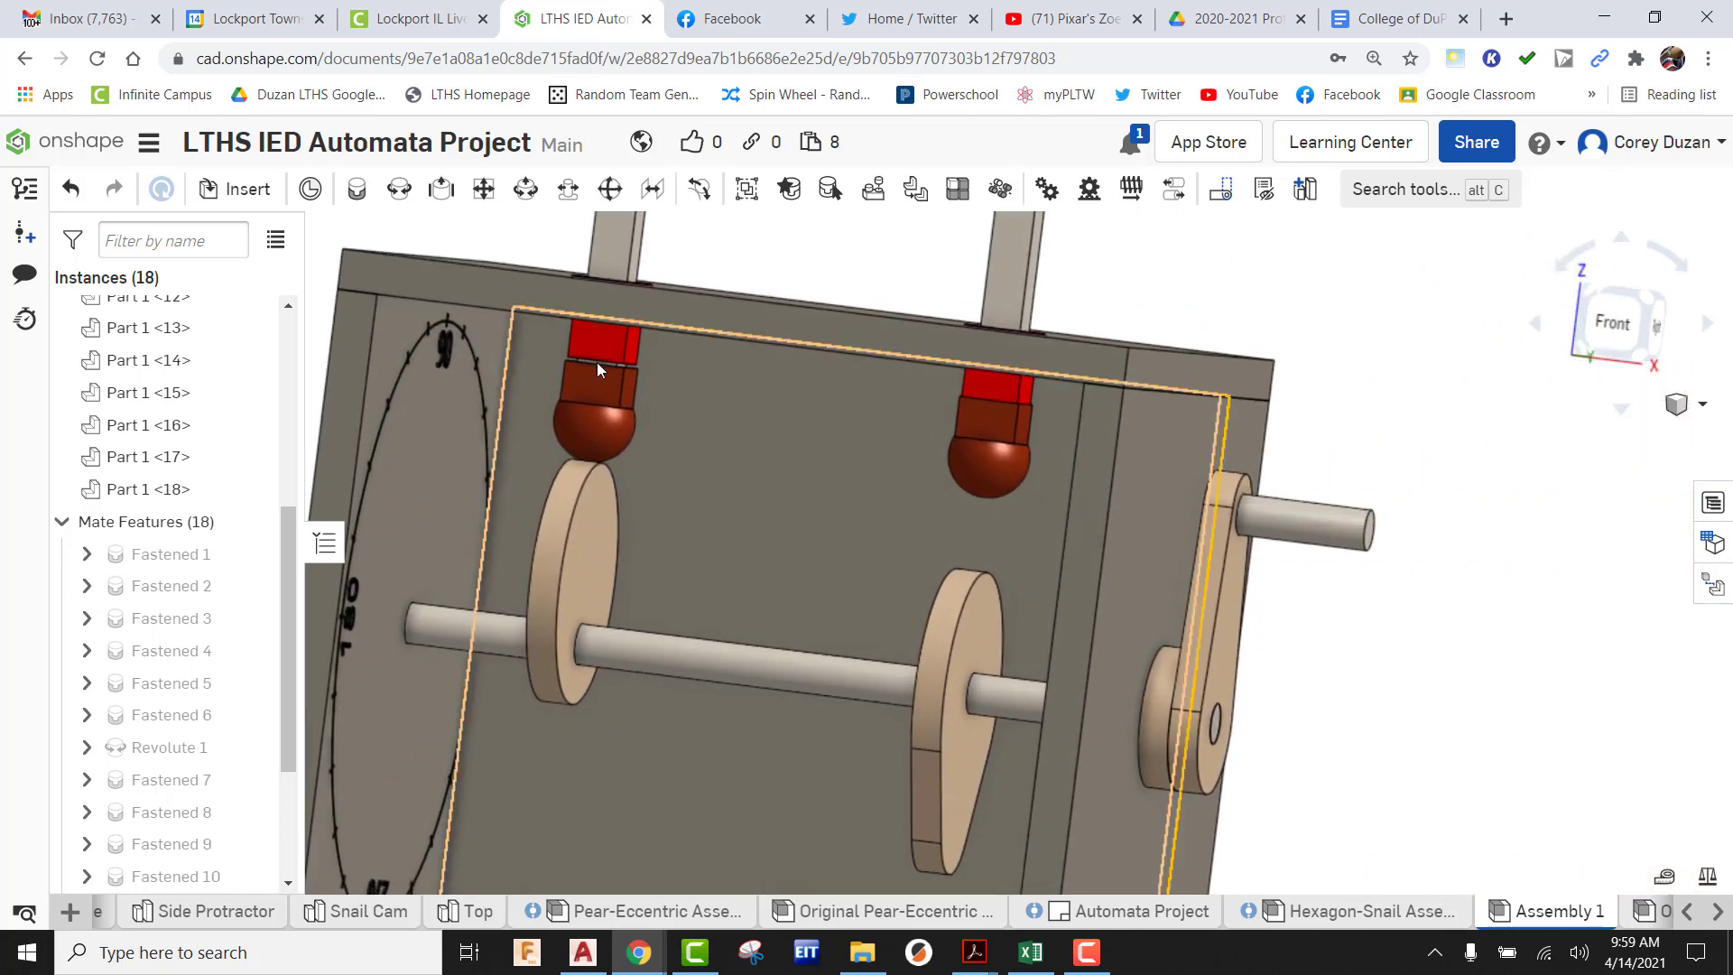
click(697, 190)
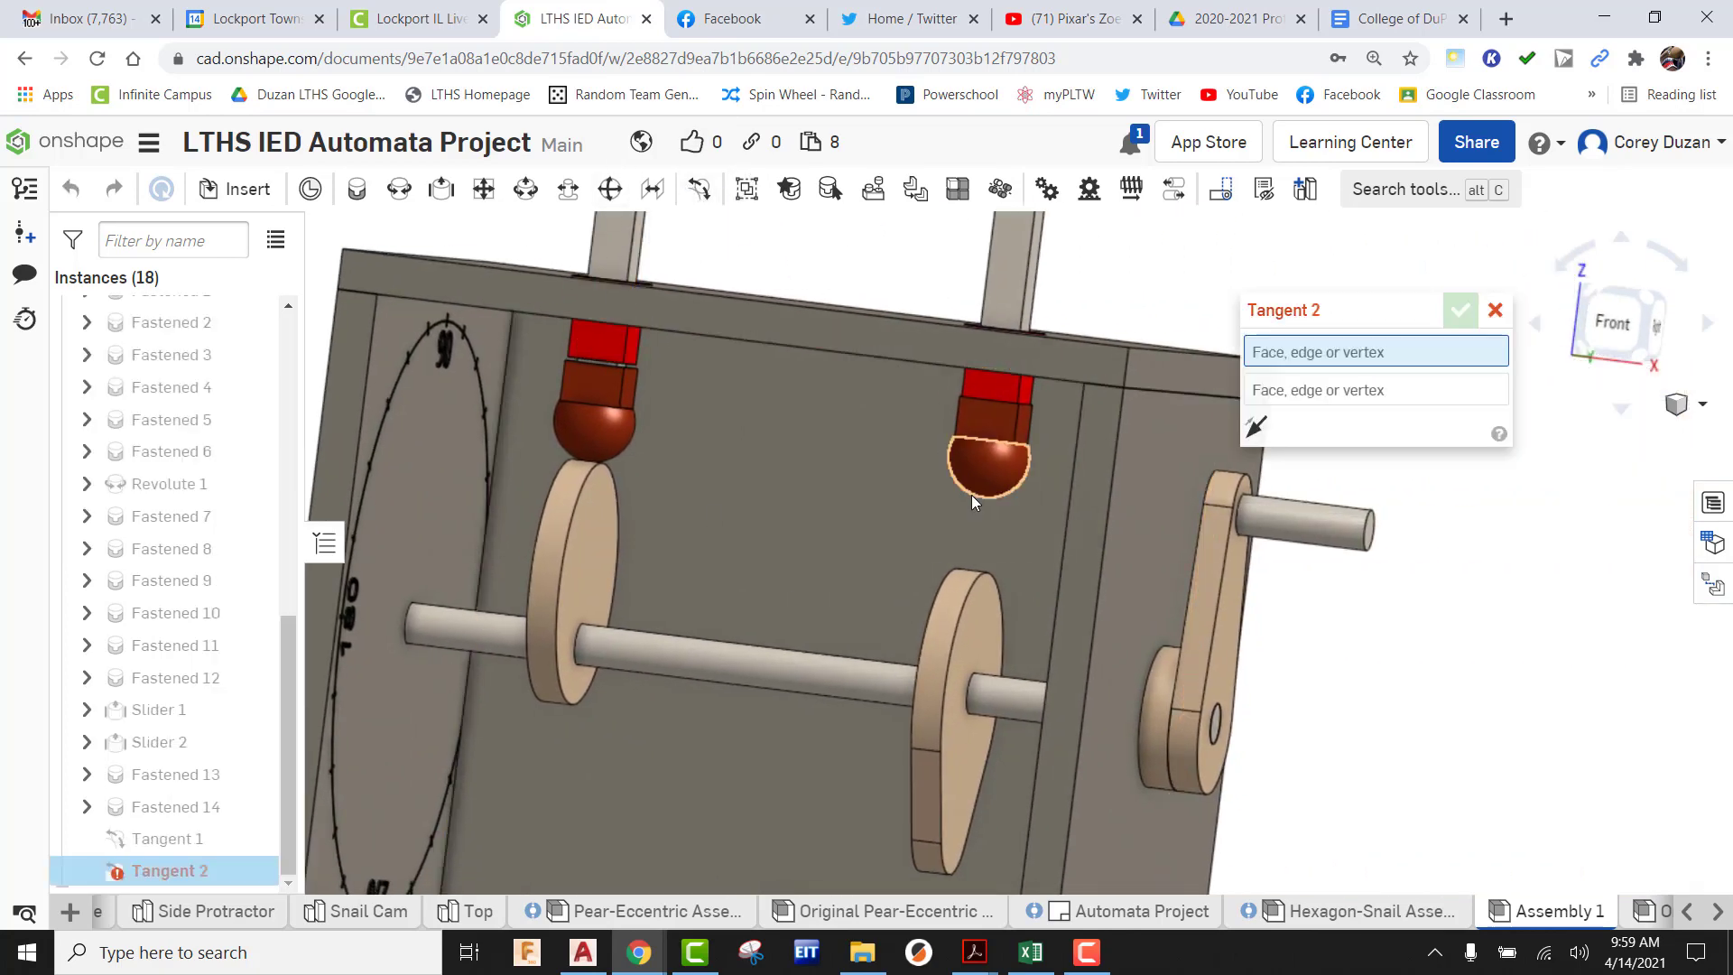
click(983, 482)
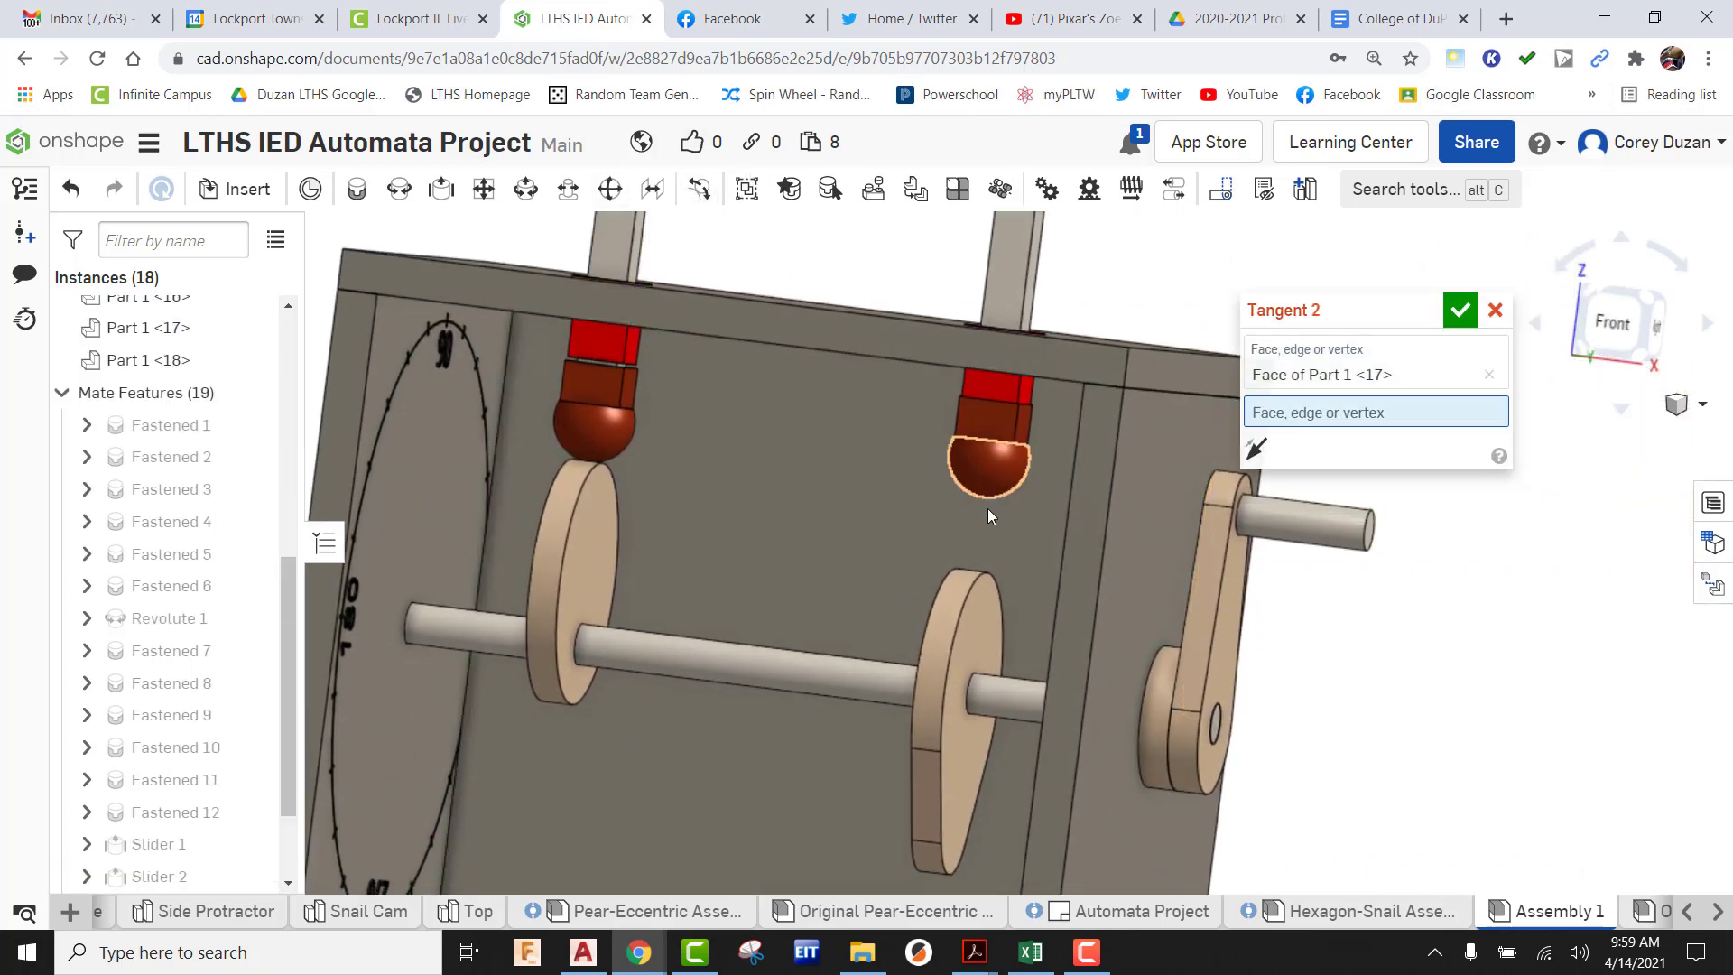
click(962, 577)
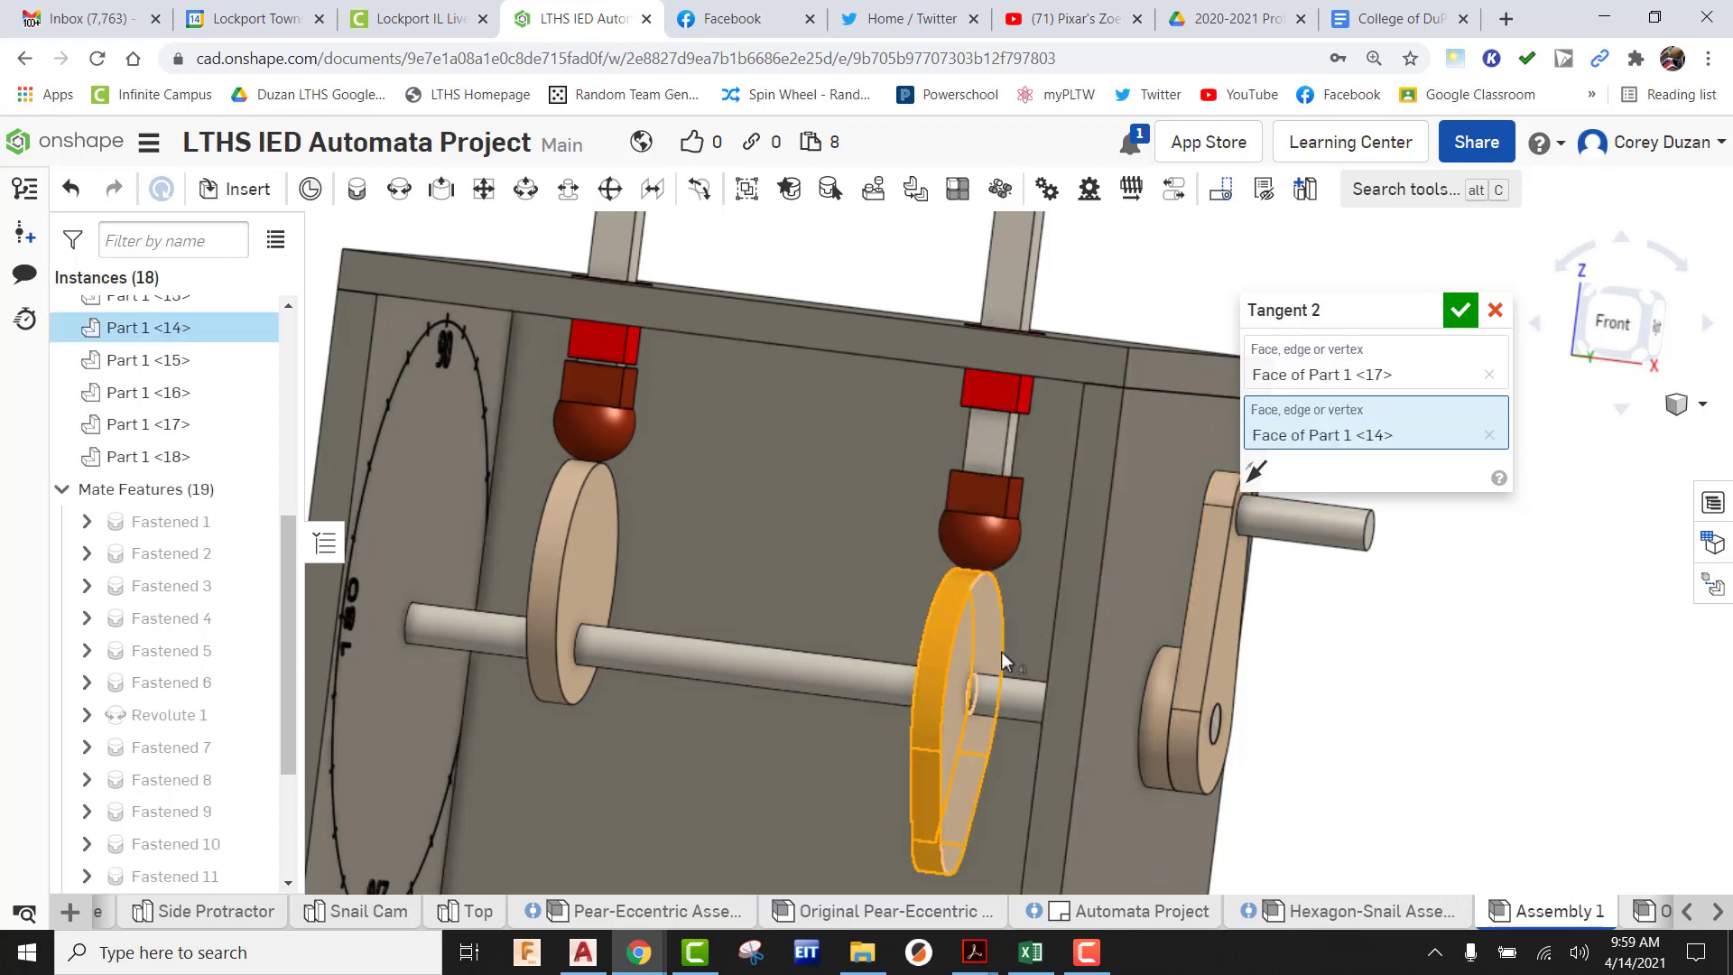
click(1460, 311)
scroll(1400, 533, down, 2)
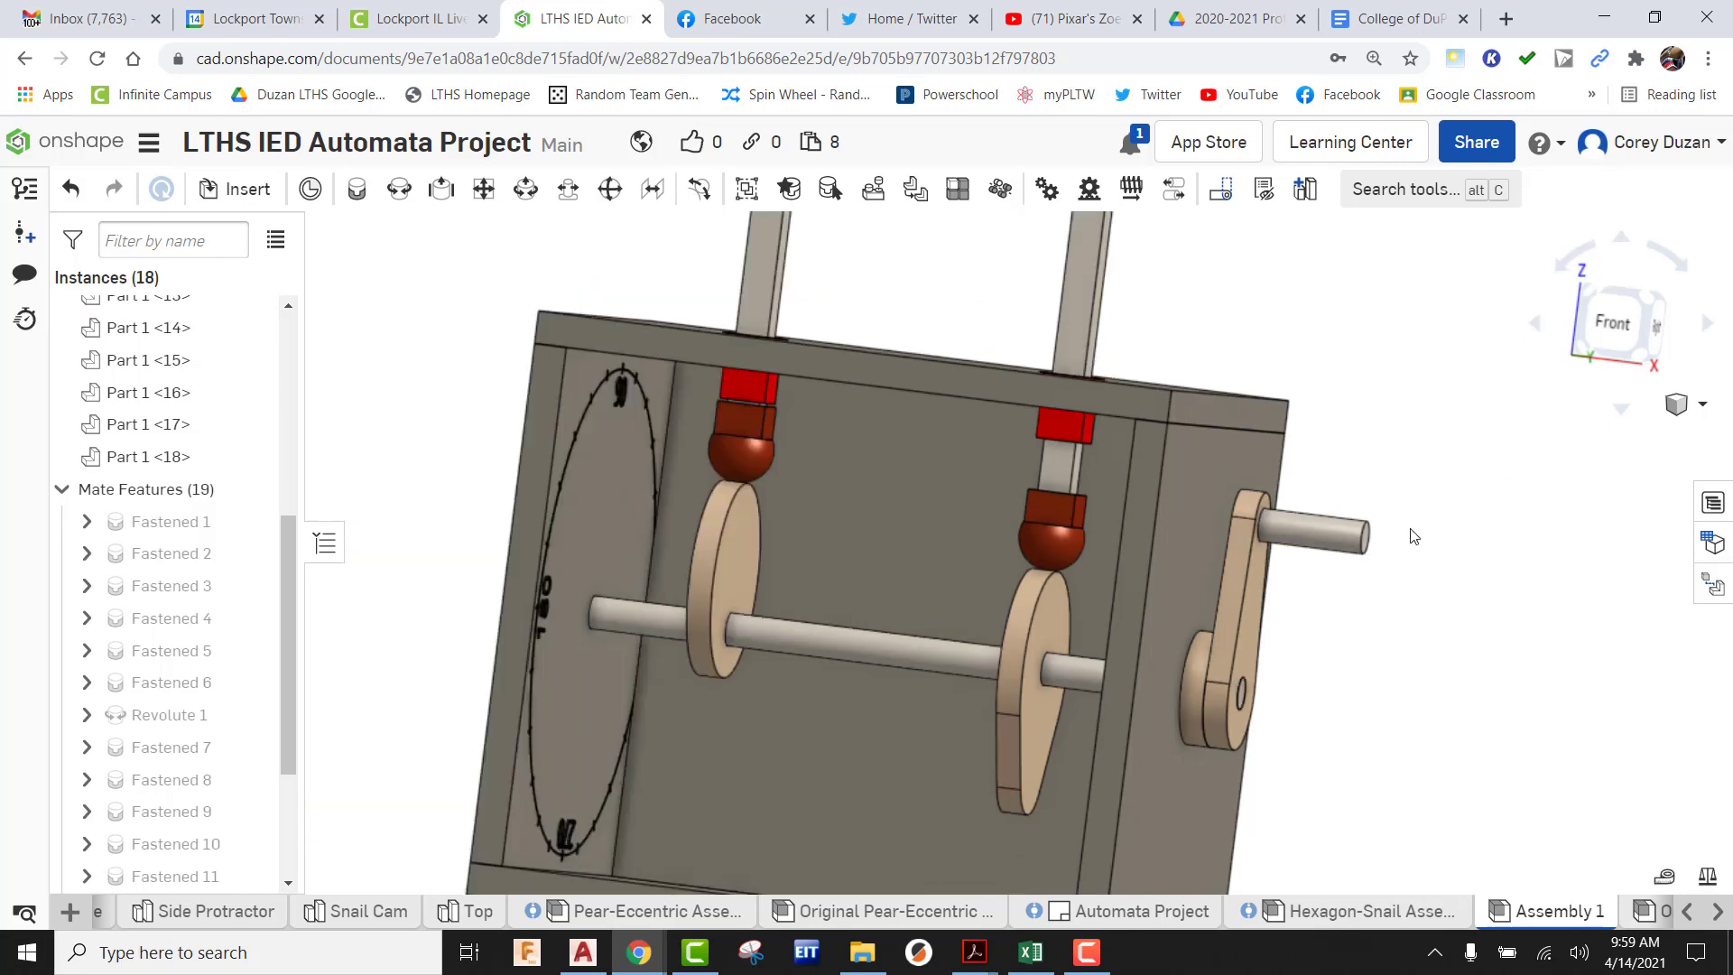
Animate the crankshaft's Revolute 1 mate with Loop playback to check the cam and follower motion, and close the animation
click(1644, 300)
scroll(1314, 600, up, 3)
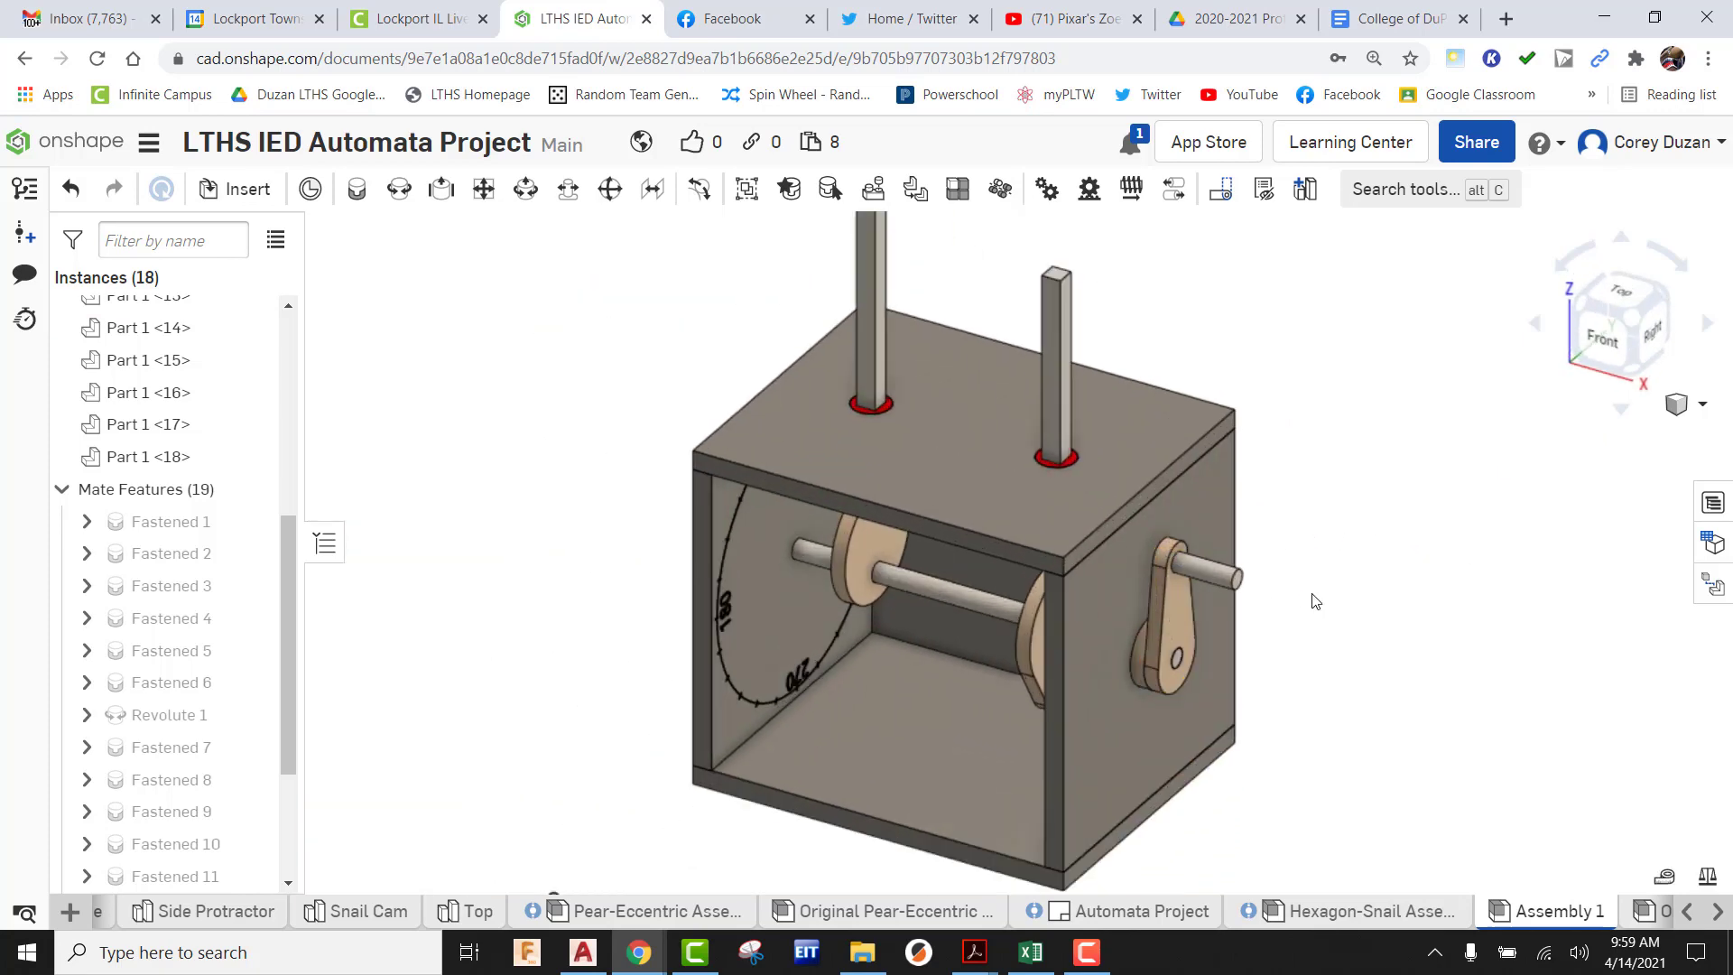
right_drag(1272, 565, 1297, 533)
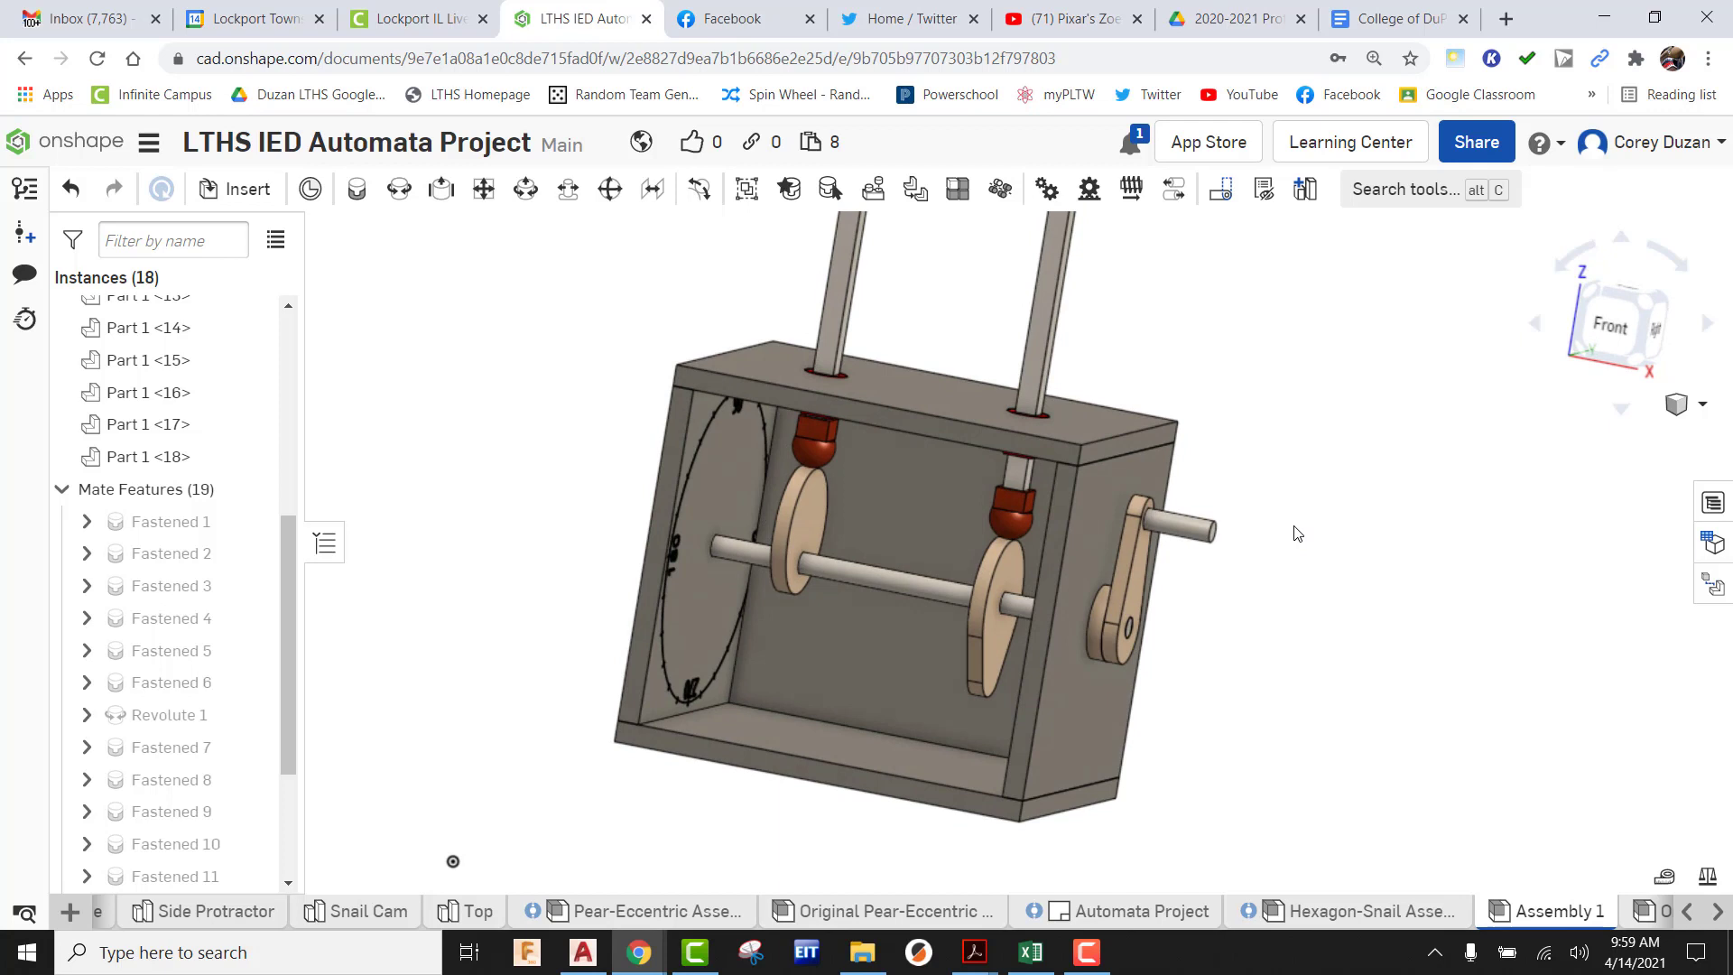
right_click(158, 721)
click(253, 653)
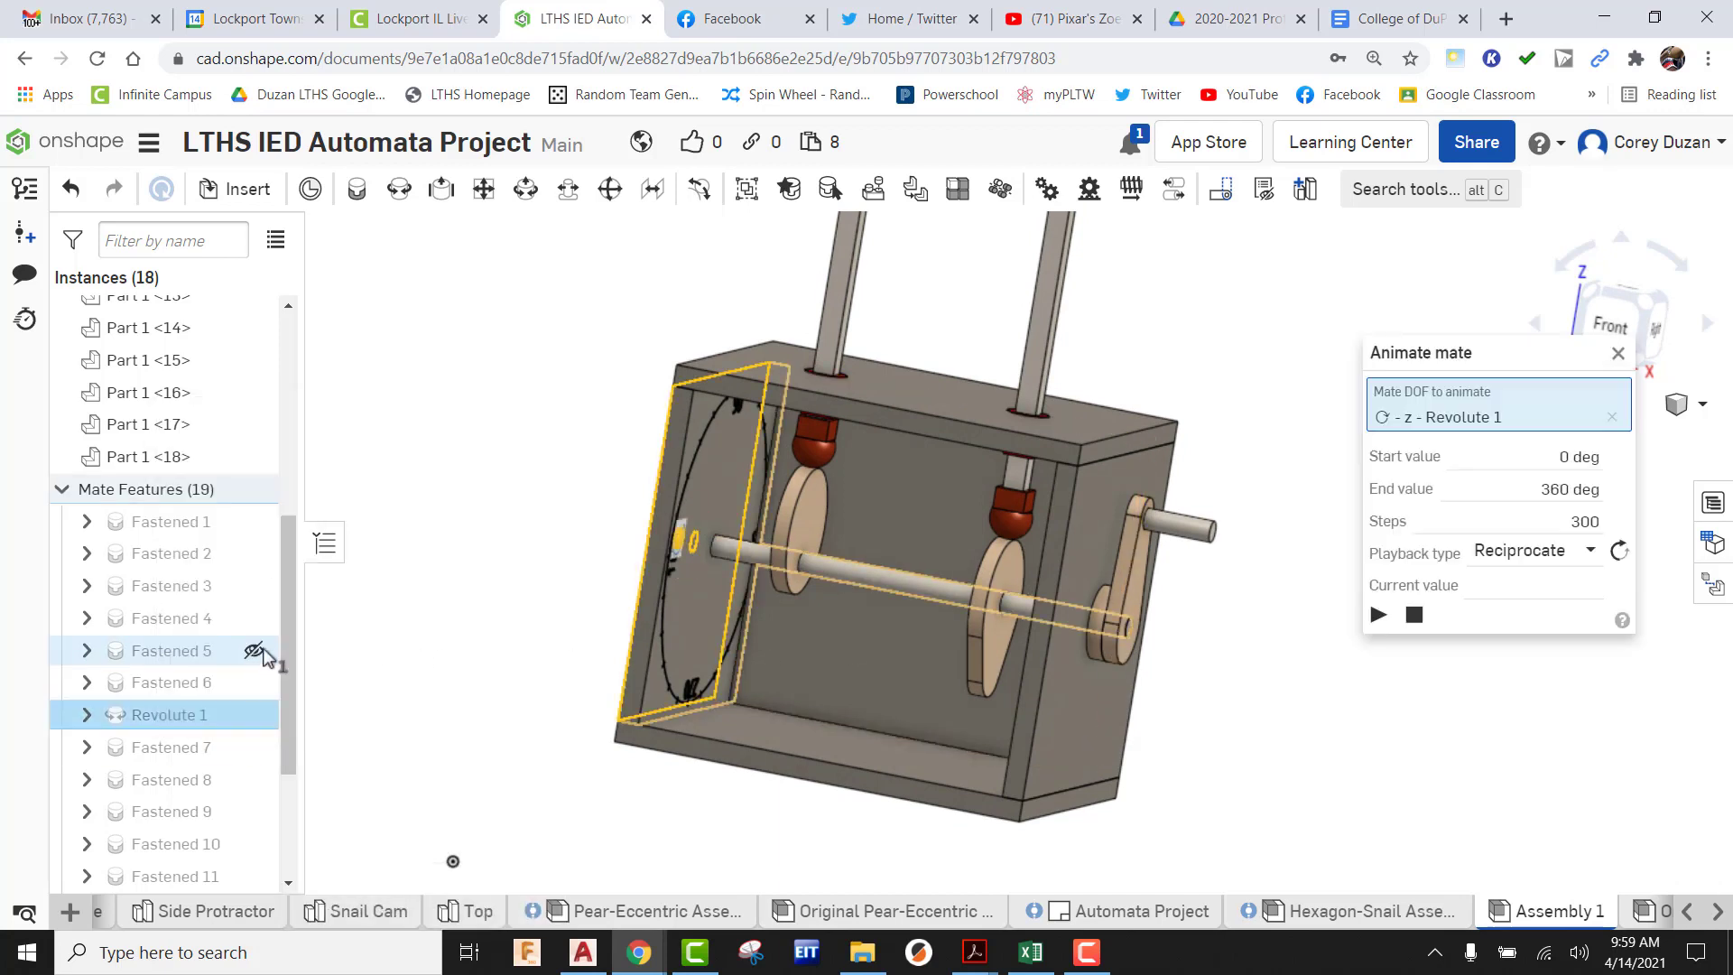
click(1593, 560)
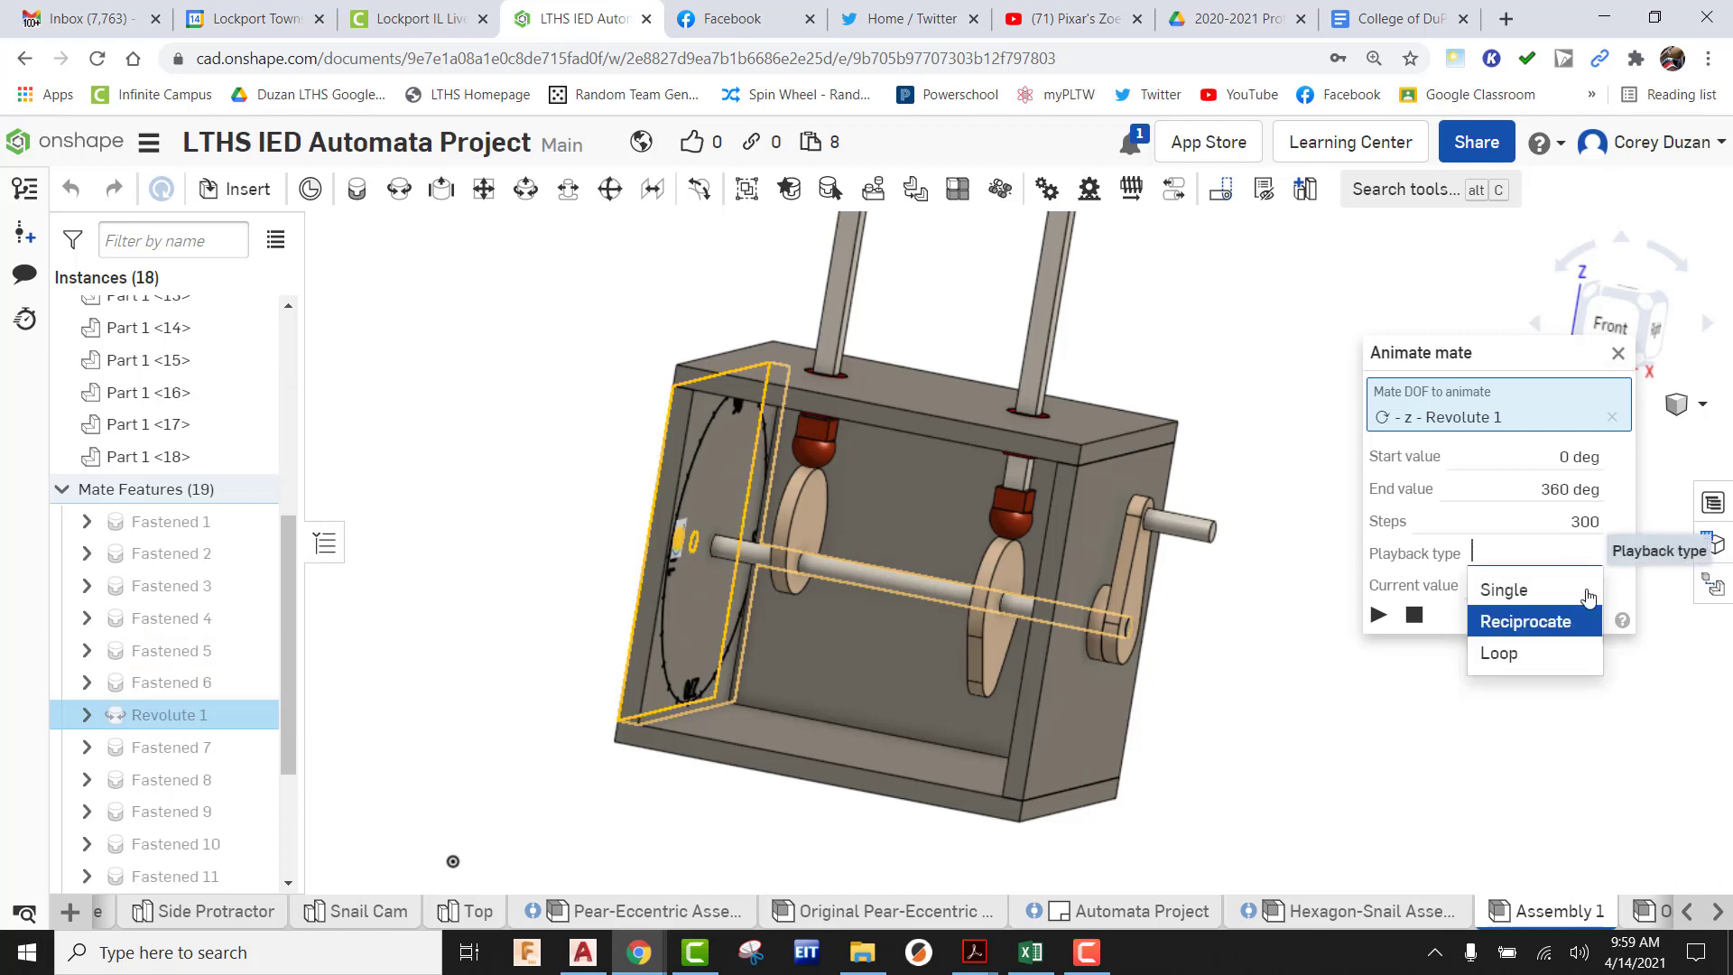
click(1525, 654)
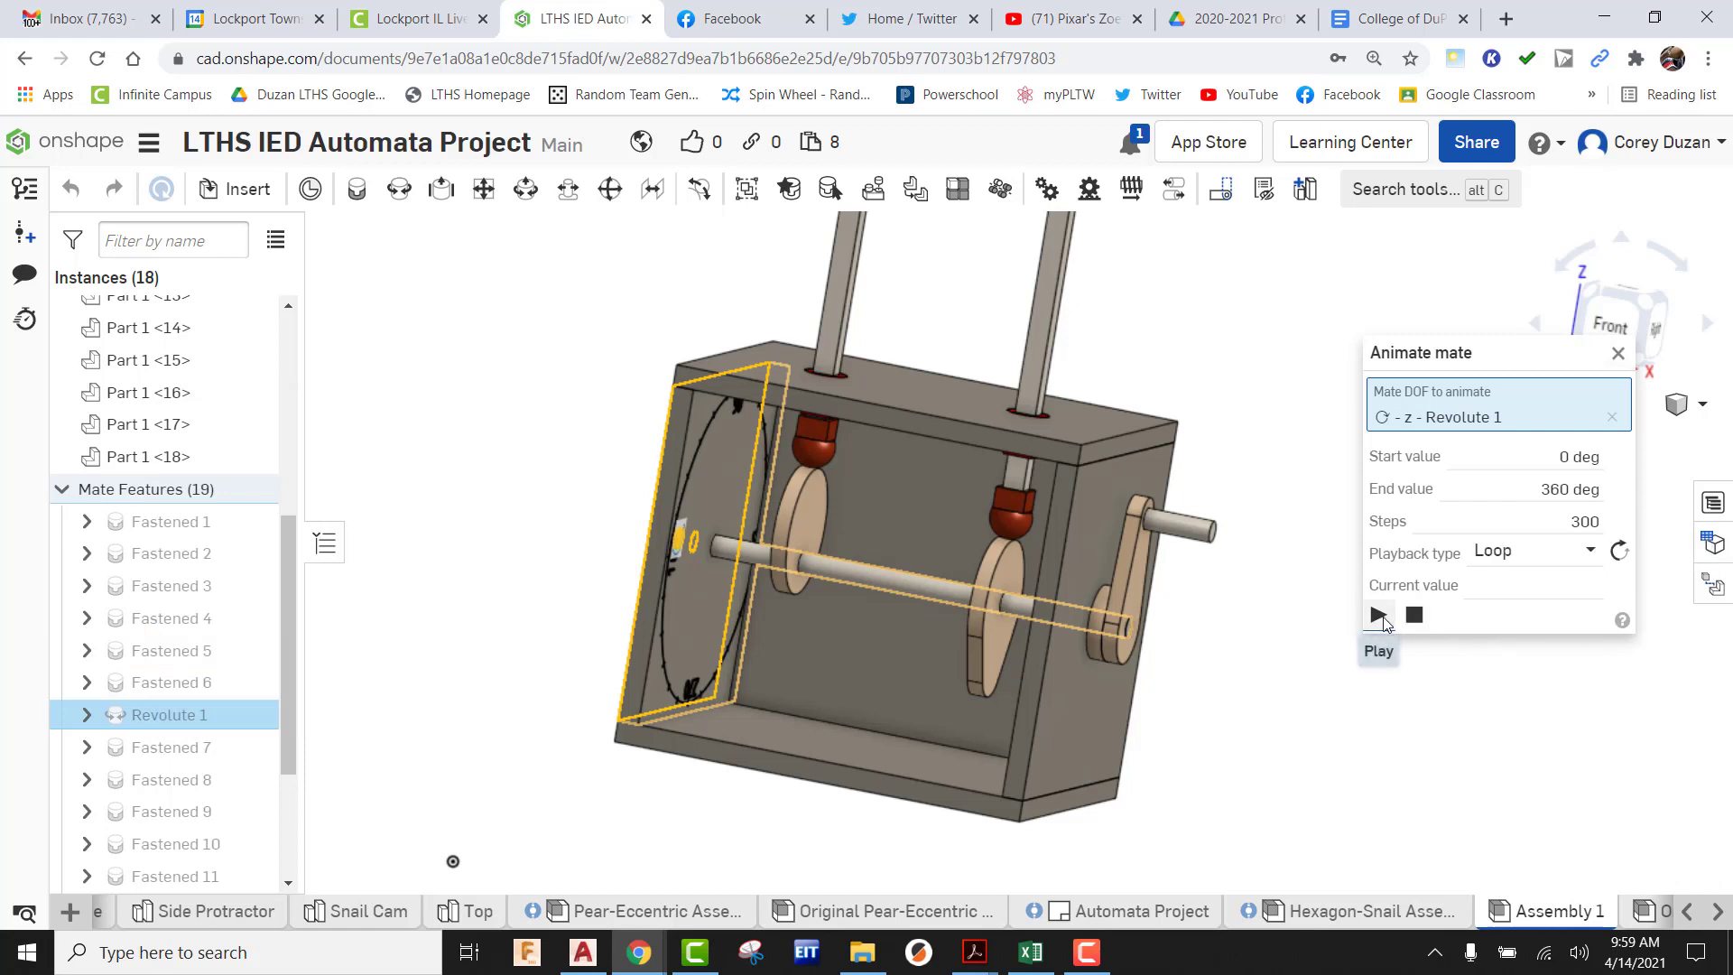
click(1378, 616)
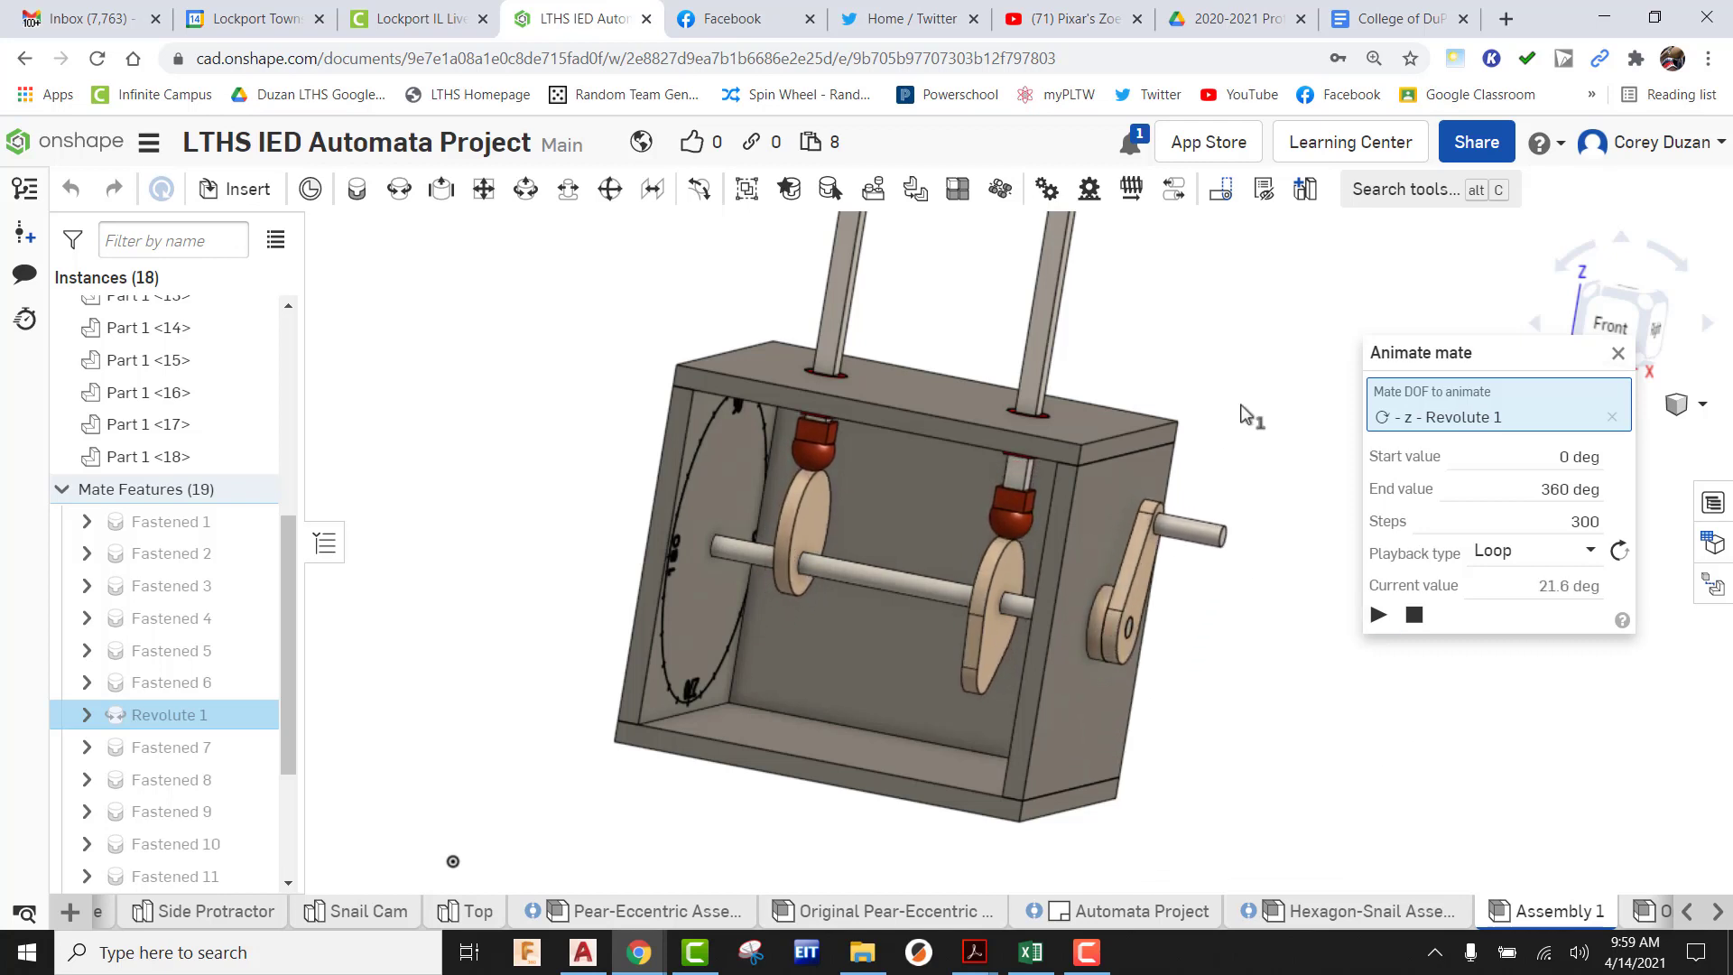
middle_drag(1240, 405, 1184, 530)
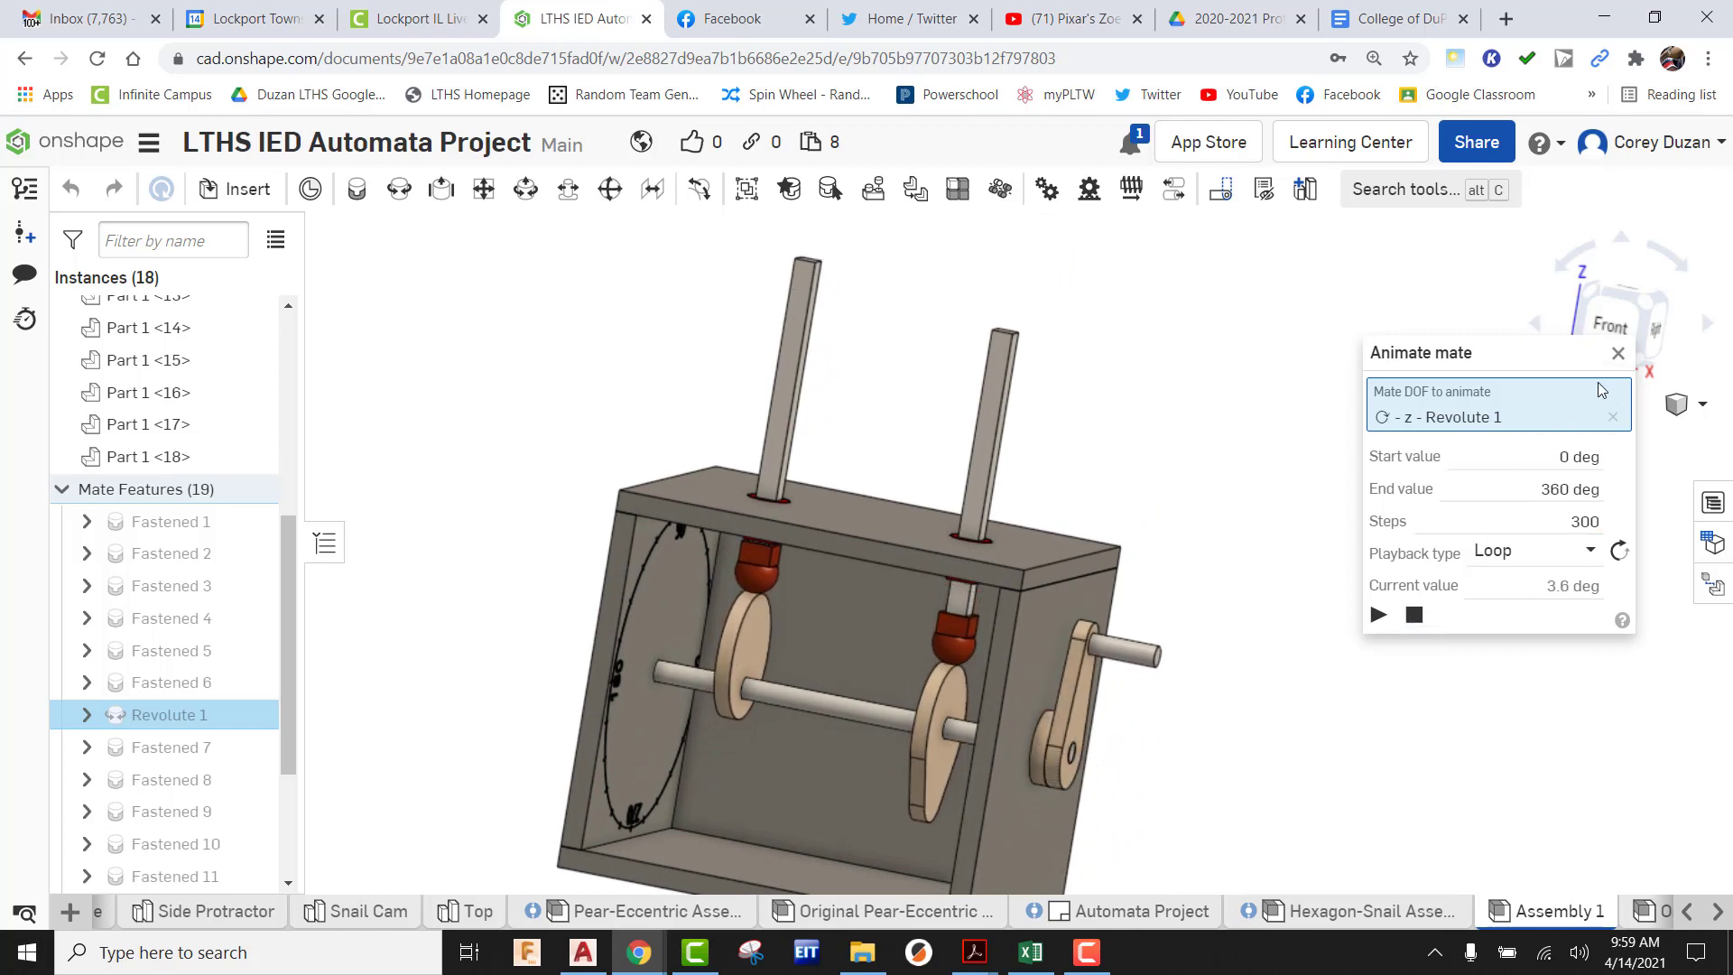
click(1618, 354)
click(1646, 305)
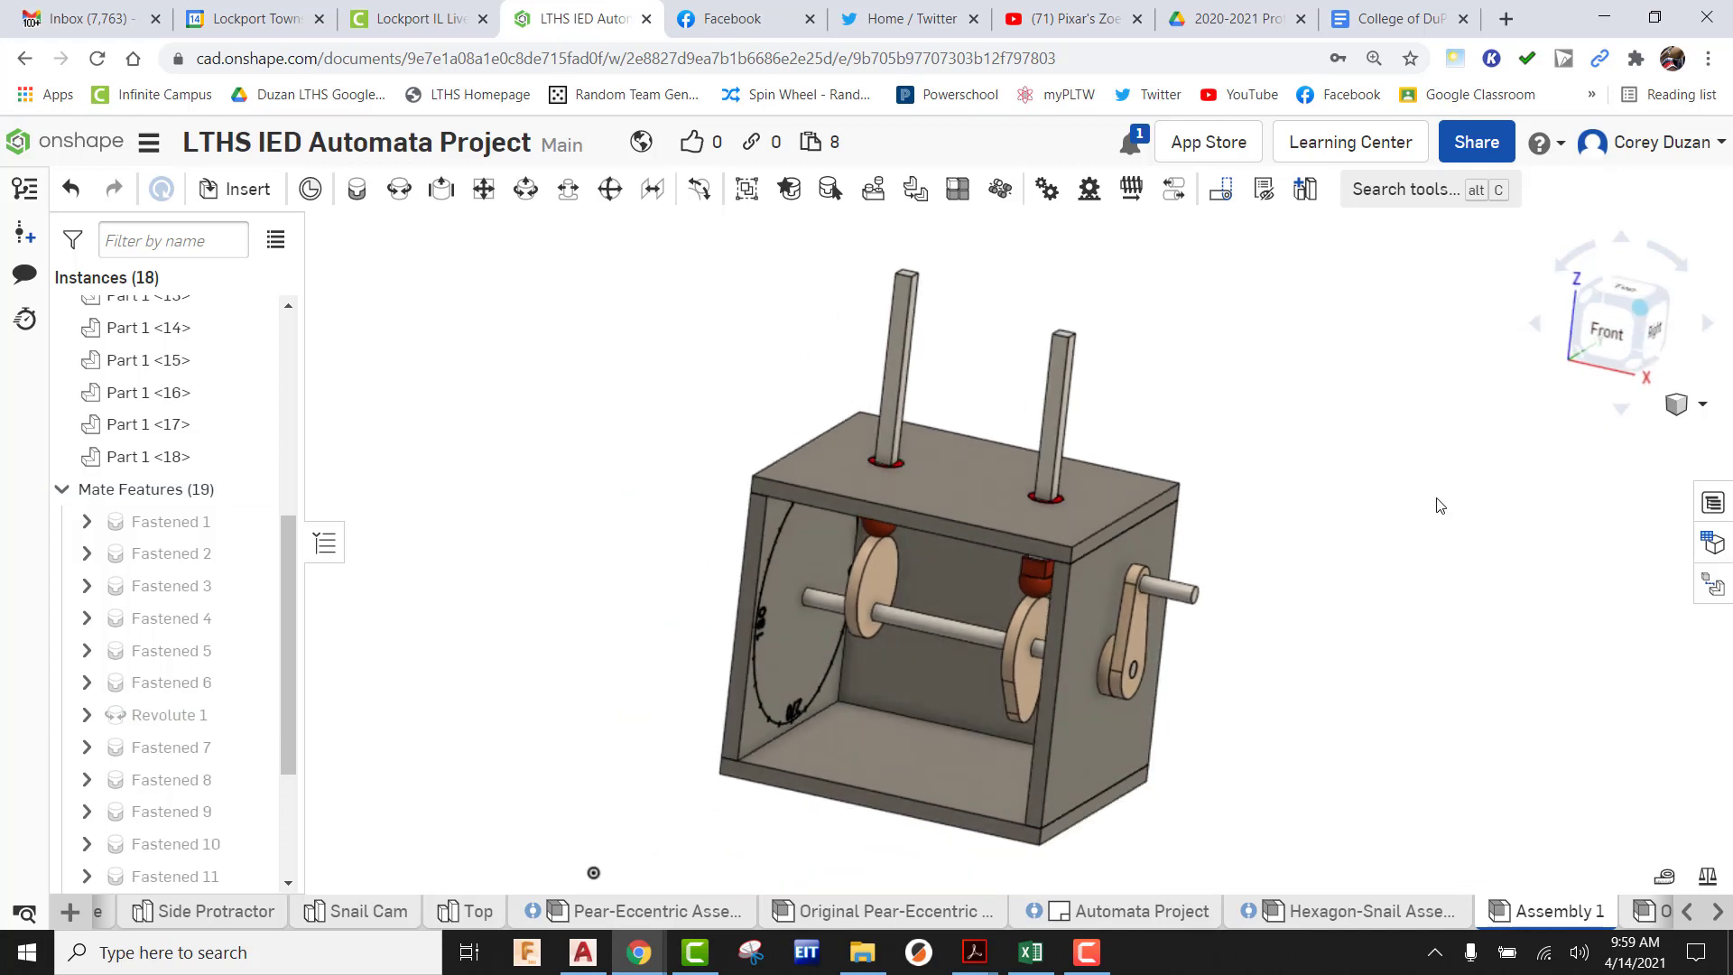